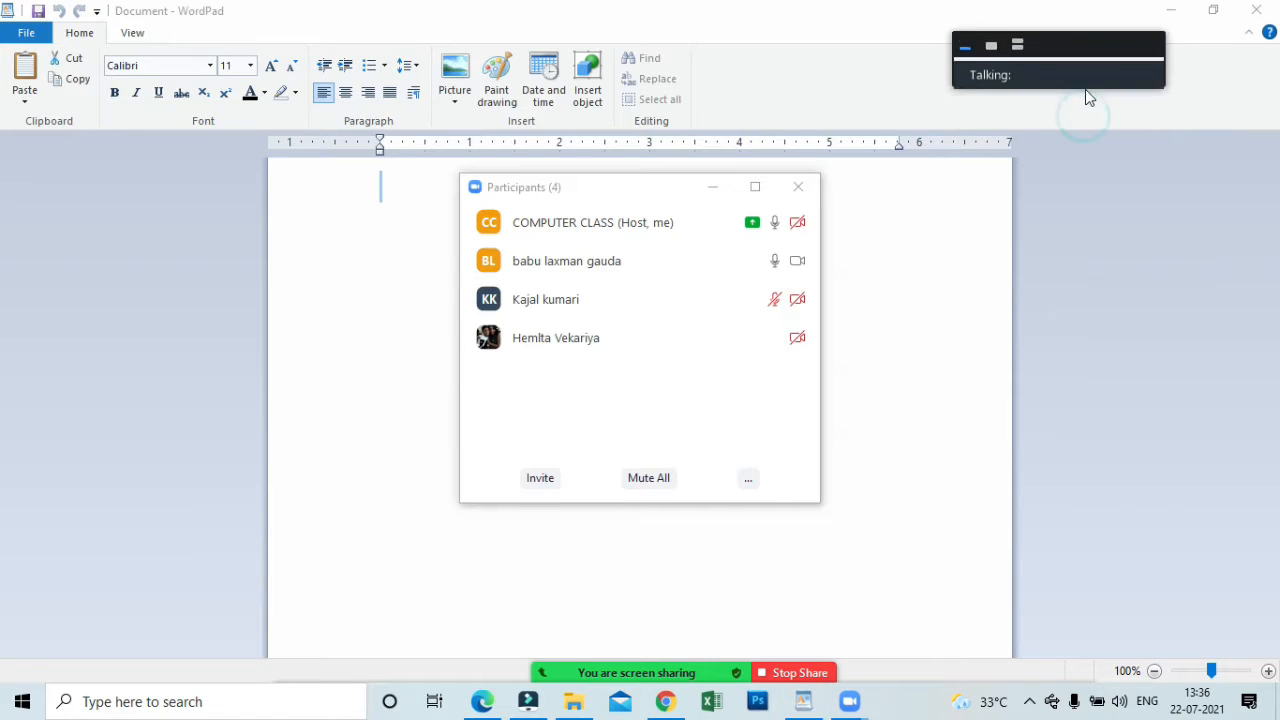
# Mute the participant who is currently talking in the meeting and minimize the participants list.
pyautogui.moveTo(1097, 128)
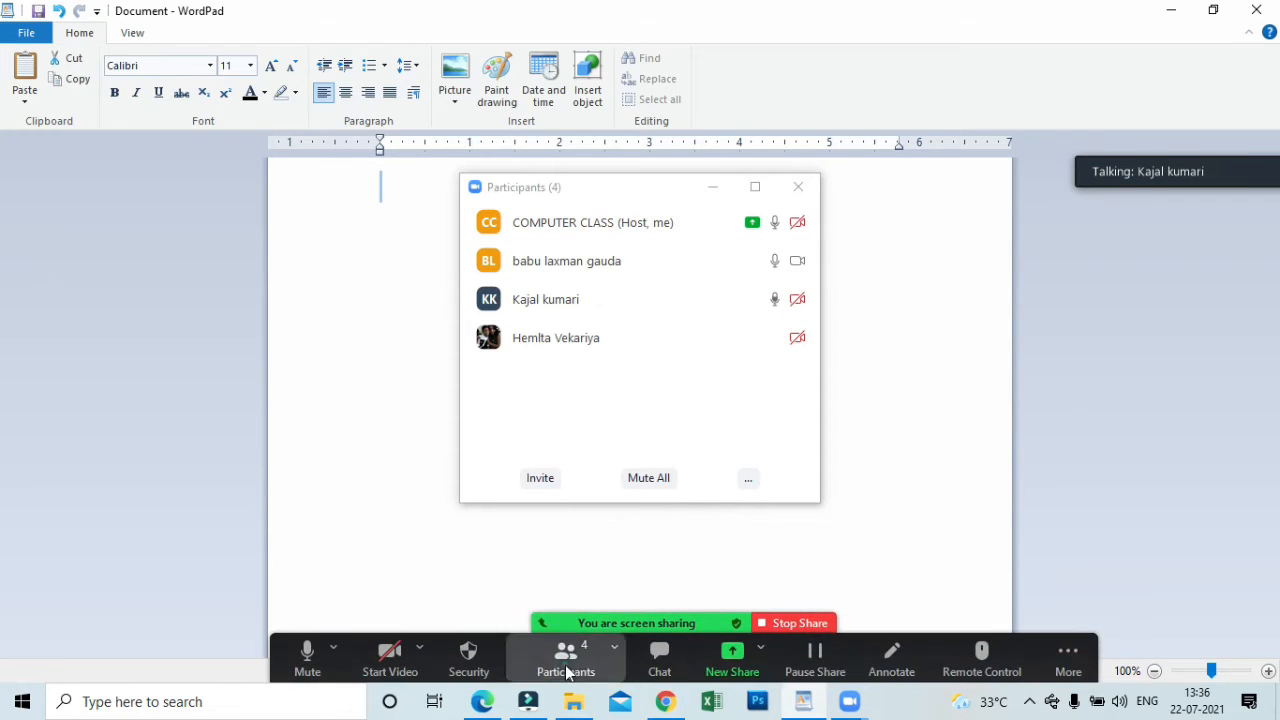
pyautogui.click(726, 304)
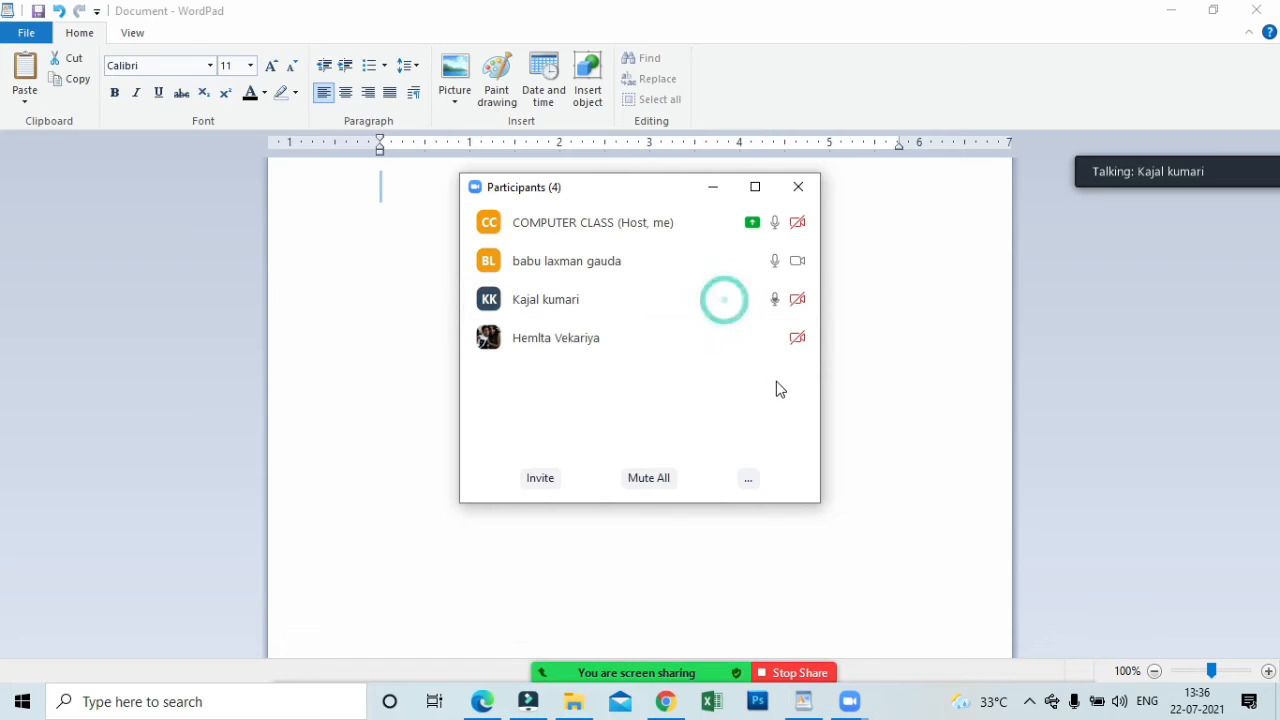
pyautogui.click(710, 194)
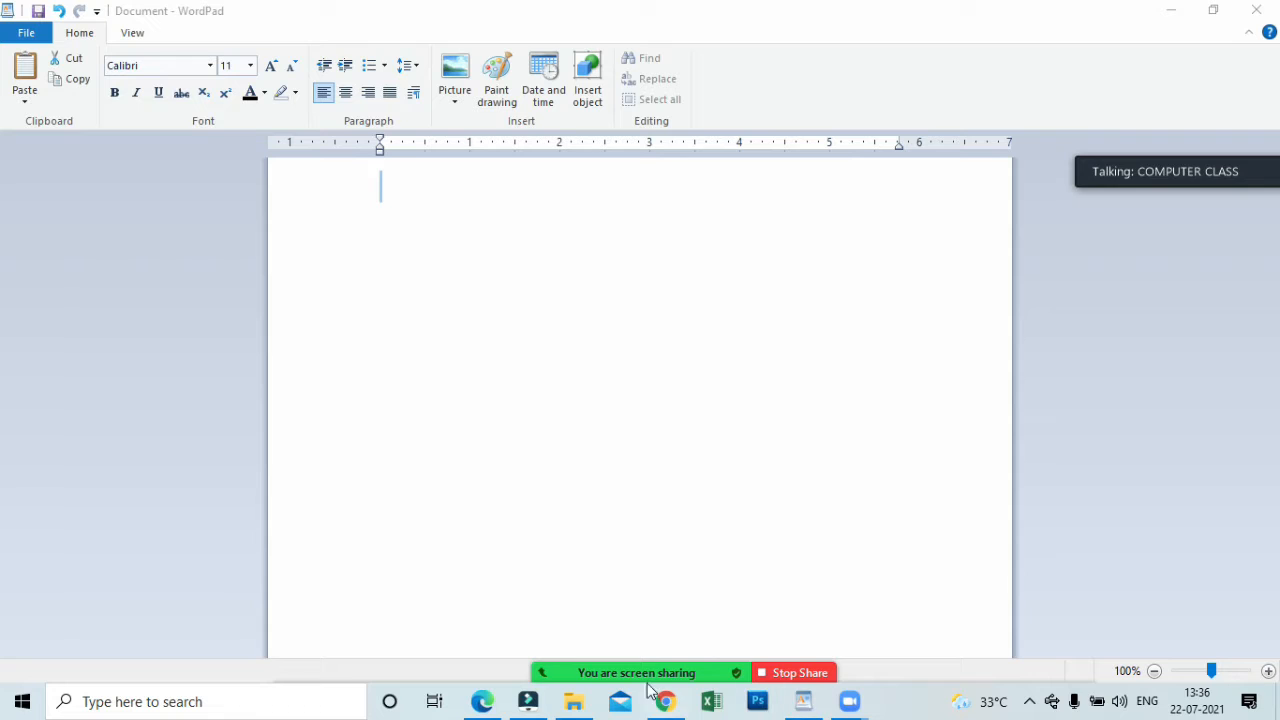
# Reopen the meeting's participants list, mute the two attendees whose microphones are still on, and minimize the list.
pyautogui.click(588, 678)
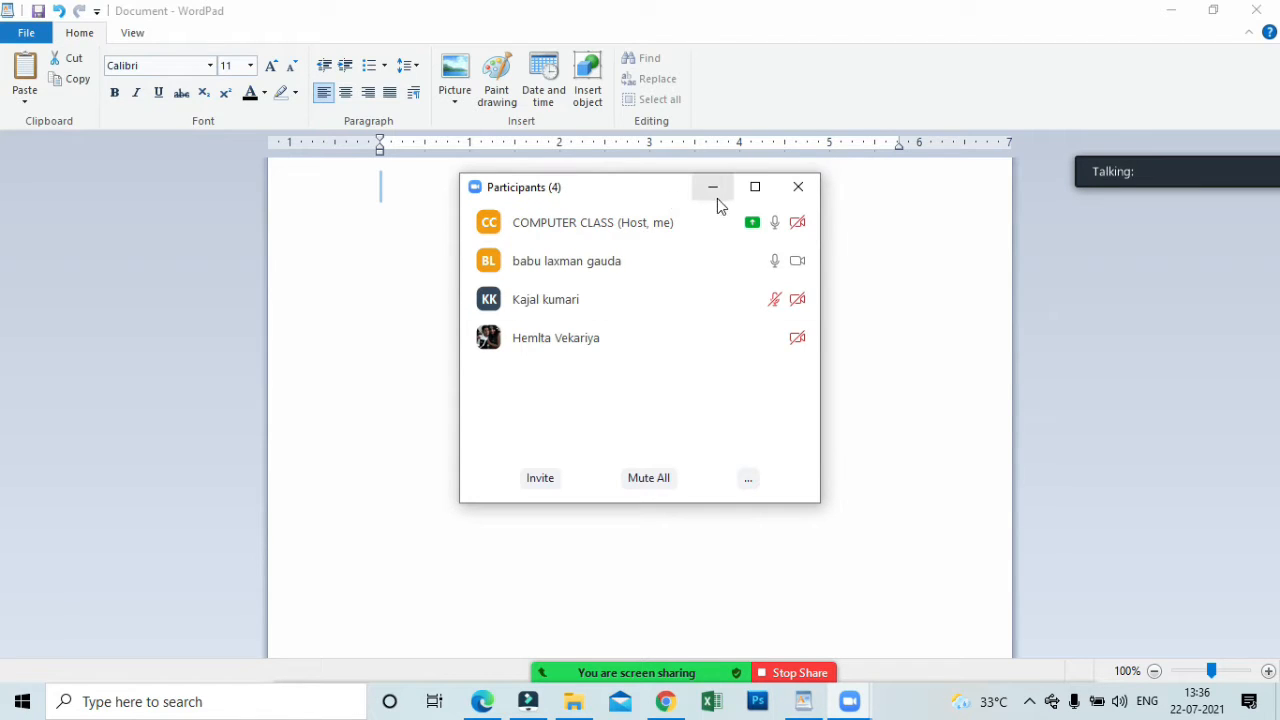
pyautogui.click(712, 188)
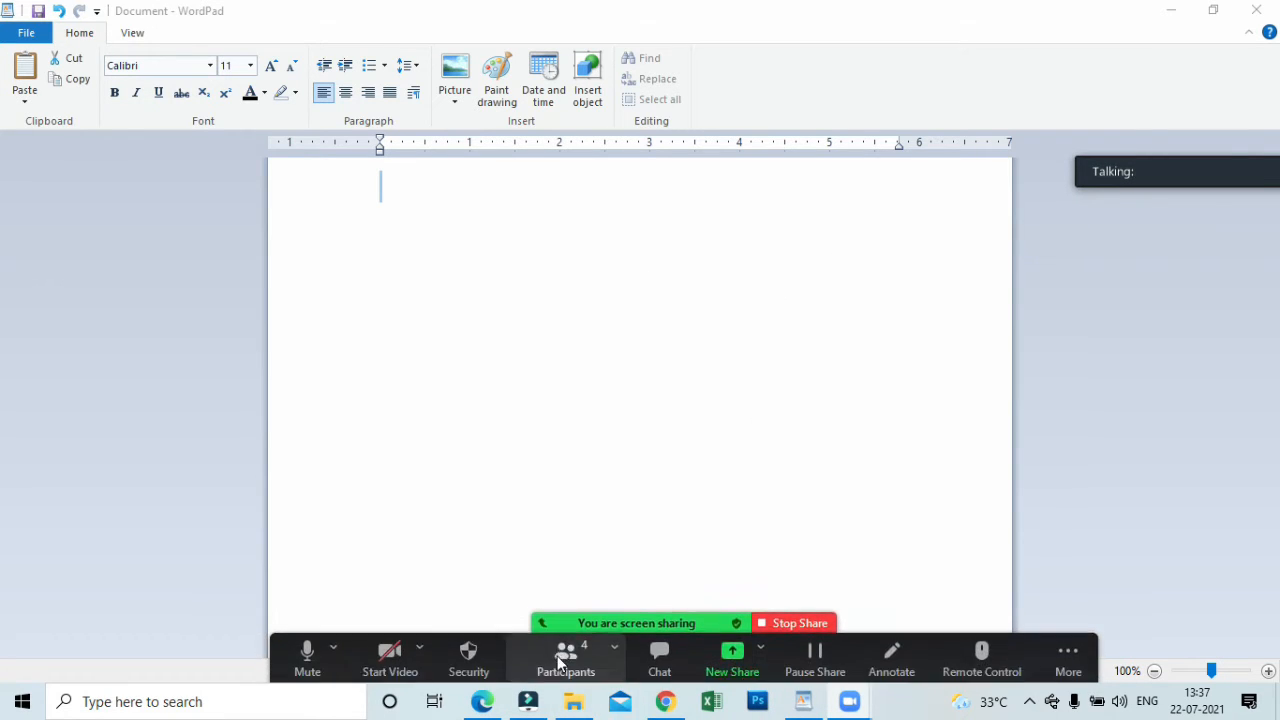
pyautogui.click(566, 651)
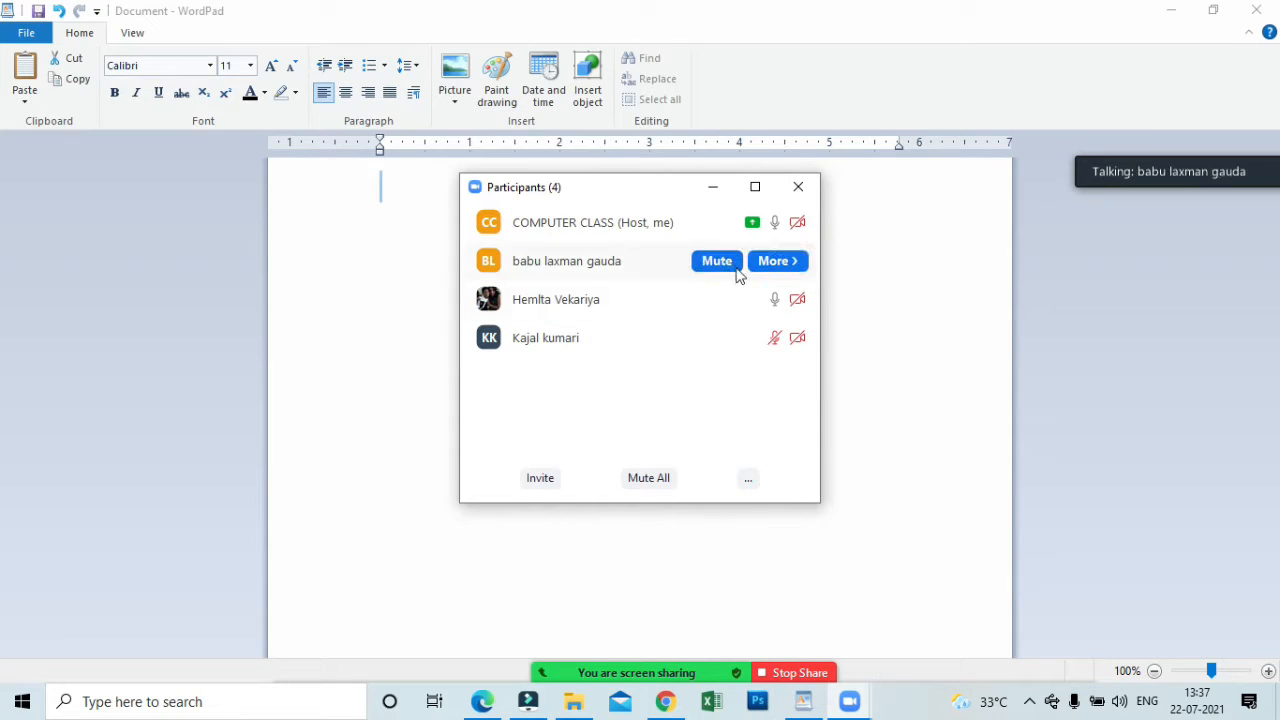
pyautogui.click(728, 263)
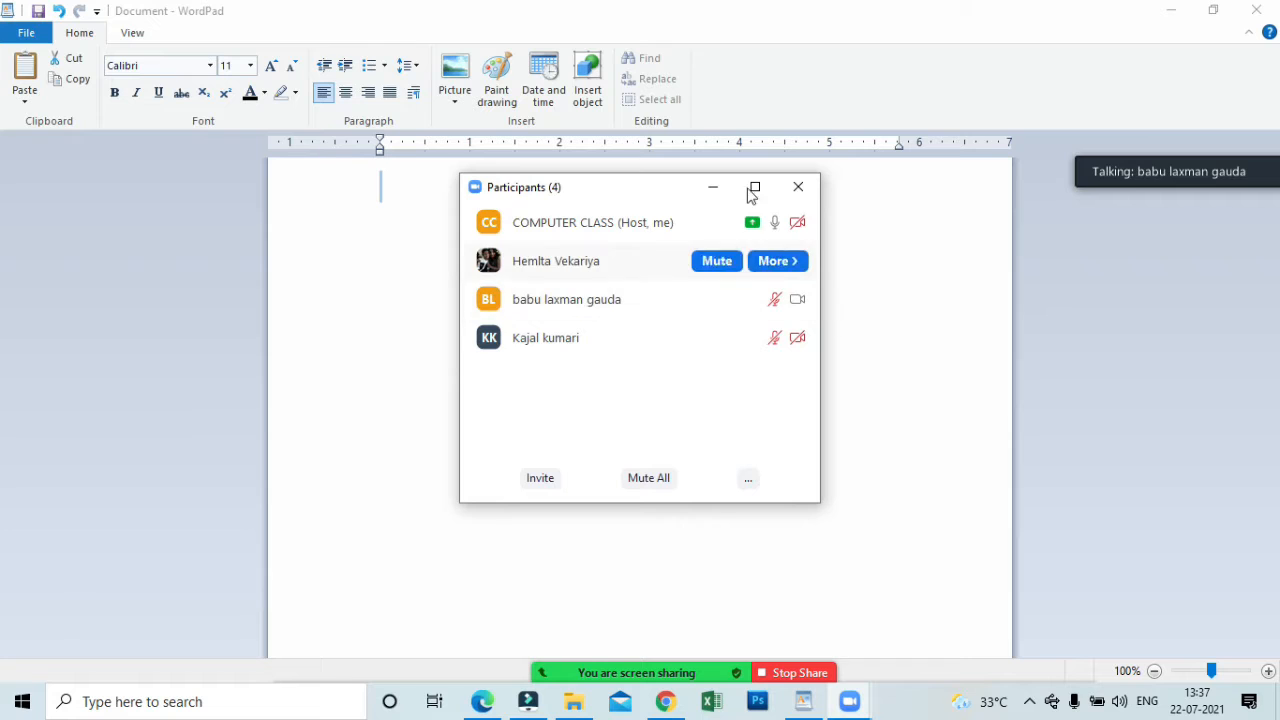
pyautogui.click(726, 263)
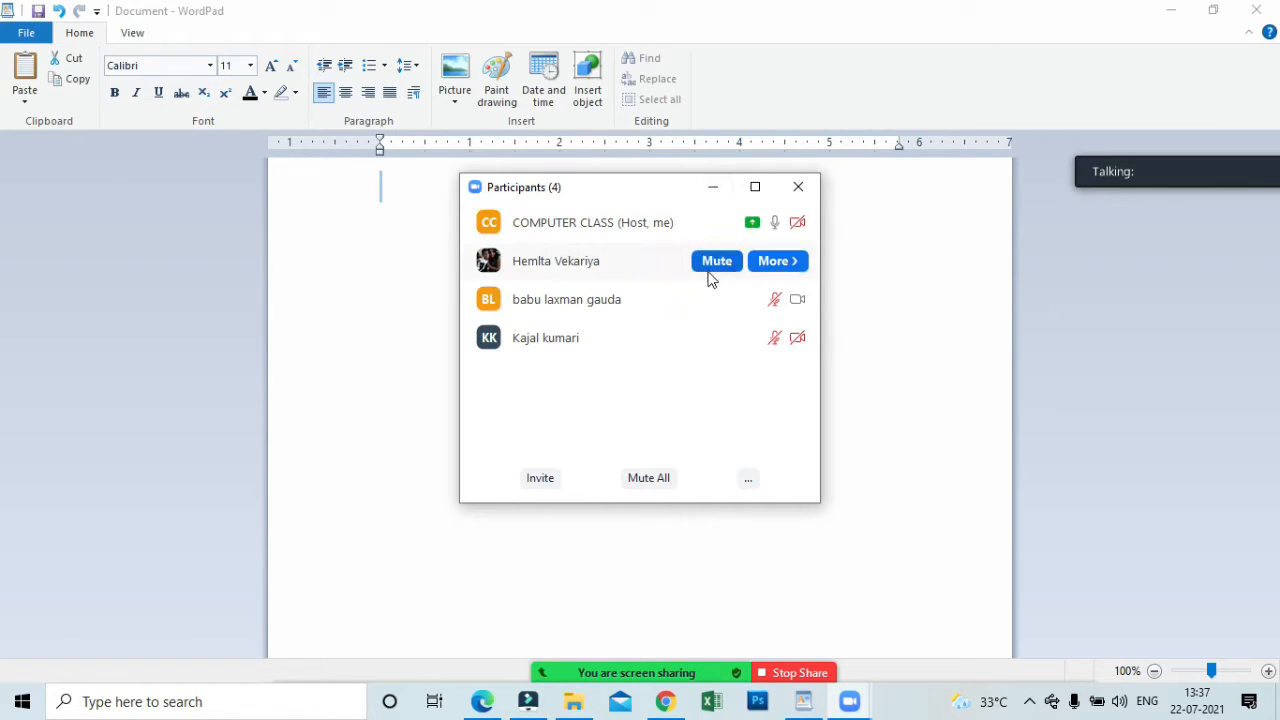
pyautogui.click(706, 264)
pyautogui.click(711, 185)
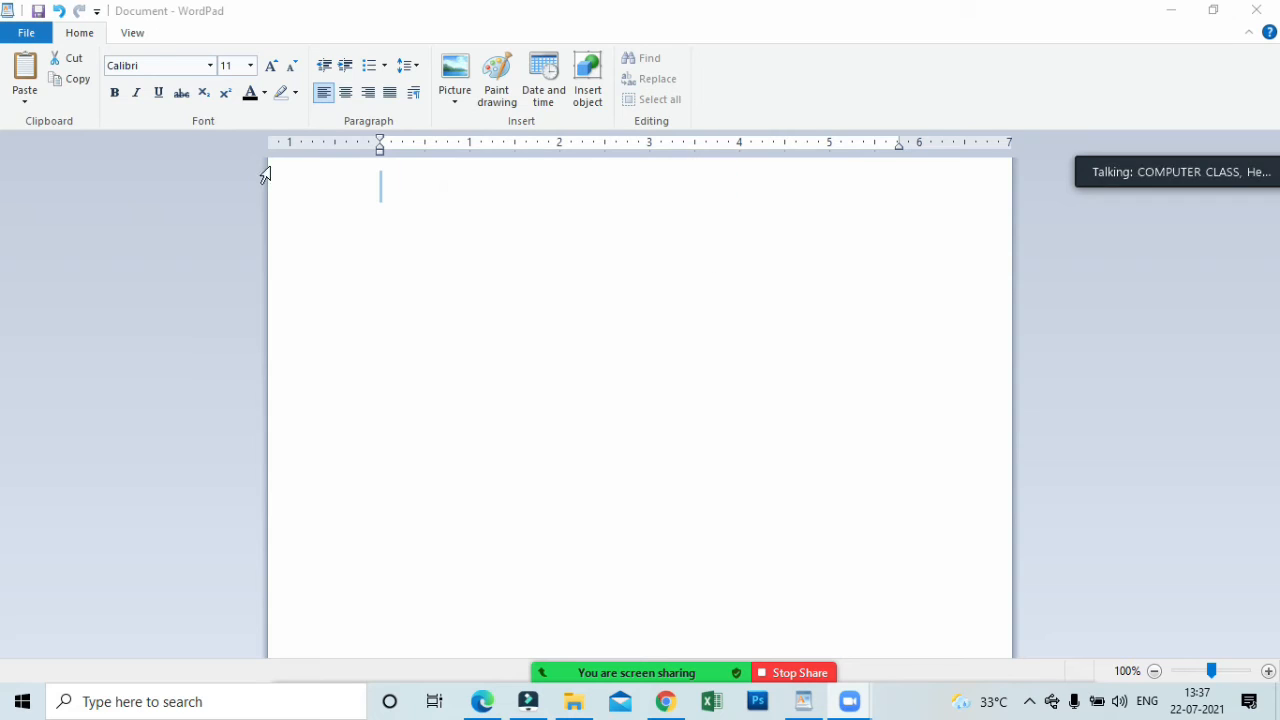
# Switch back to WordPad and display its view options.
pyautogui.click(131, 33)
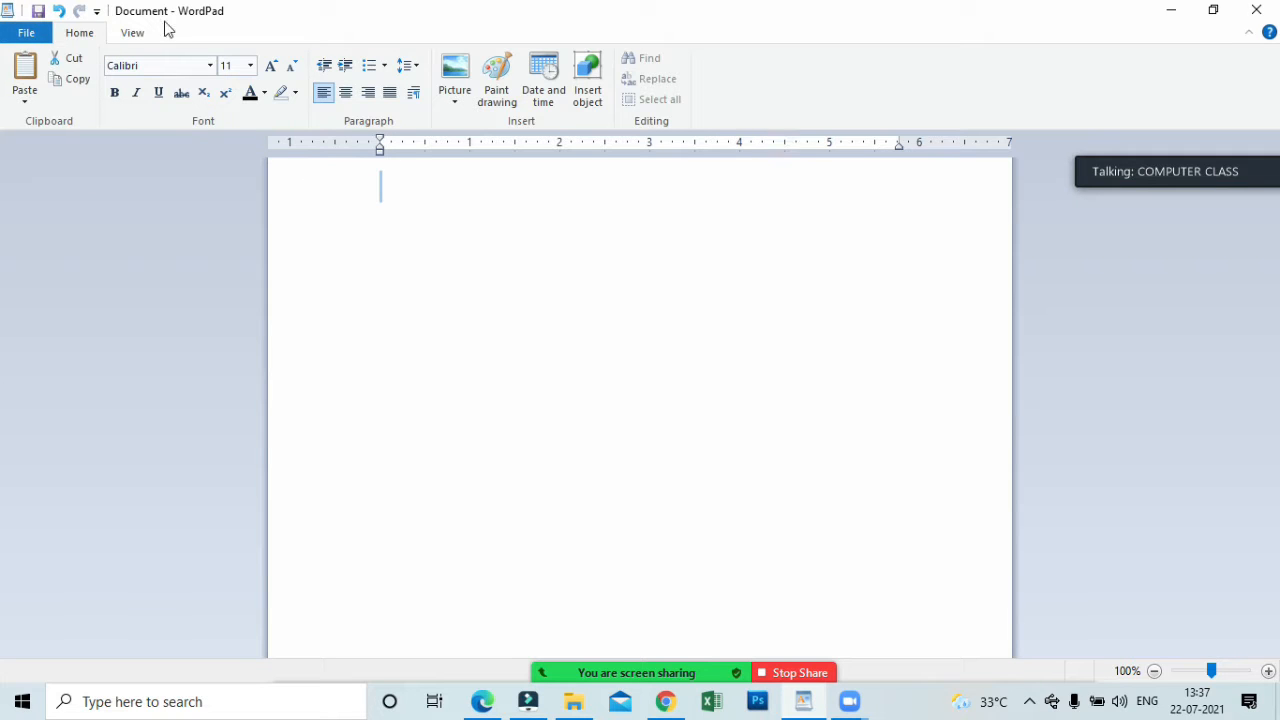
pyautogui.click(136, 34)
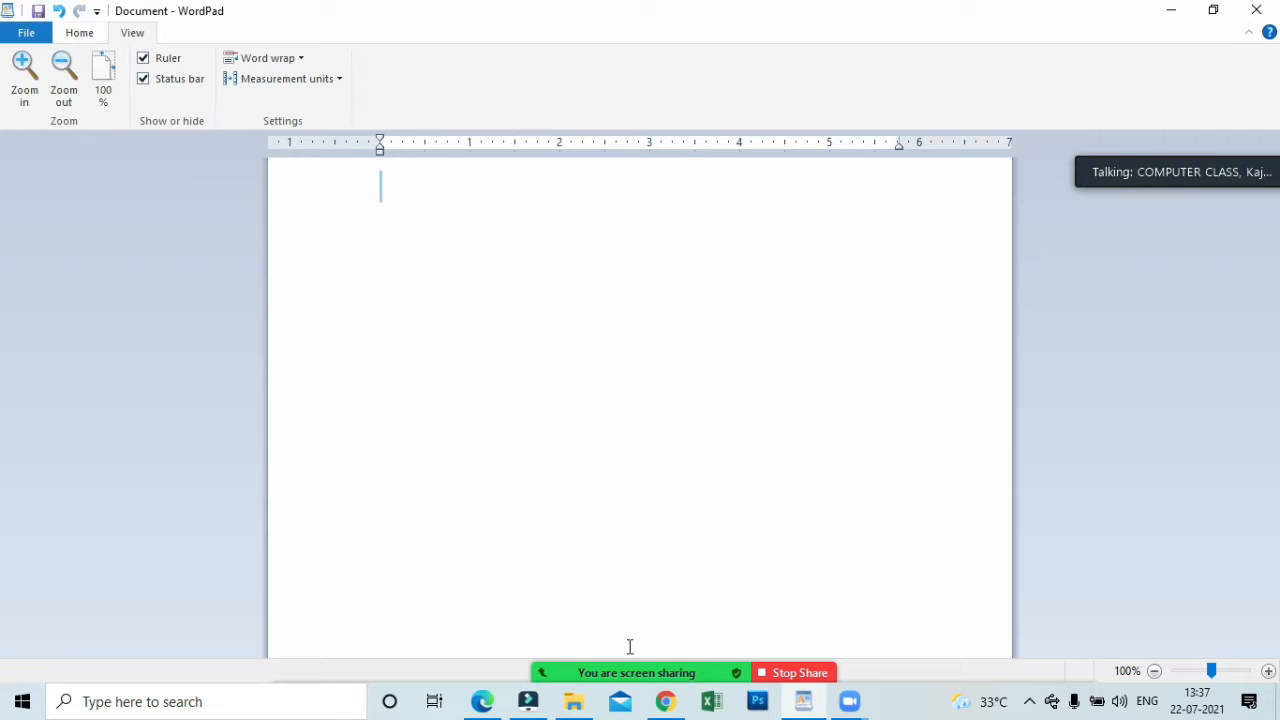
# Mute the talking participant, and mute all current and new participants without allowing them to unmute themselves.
pyautogui.click(566, 657)
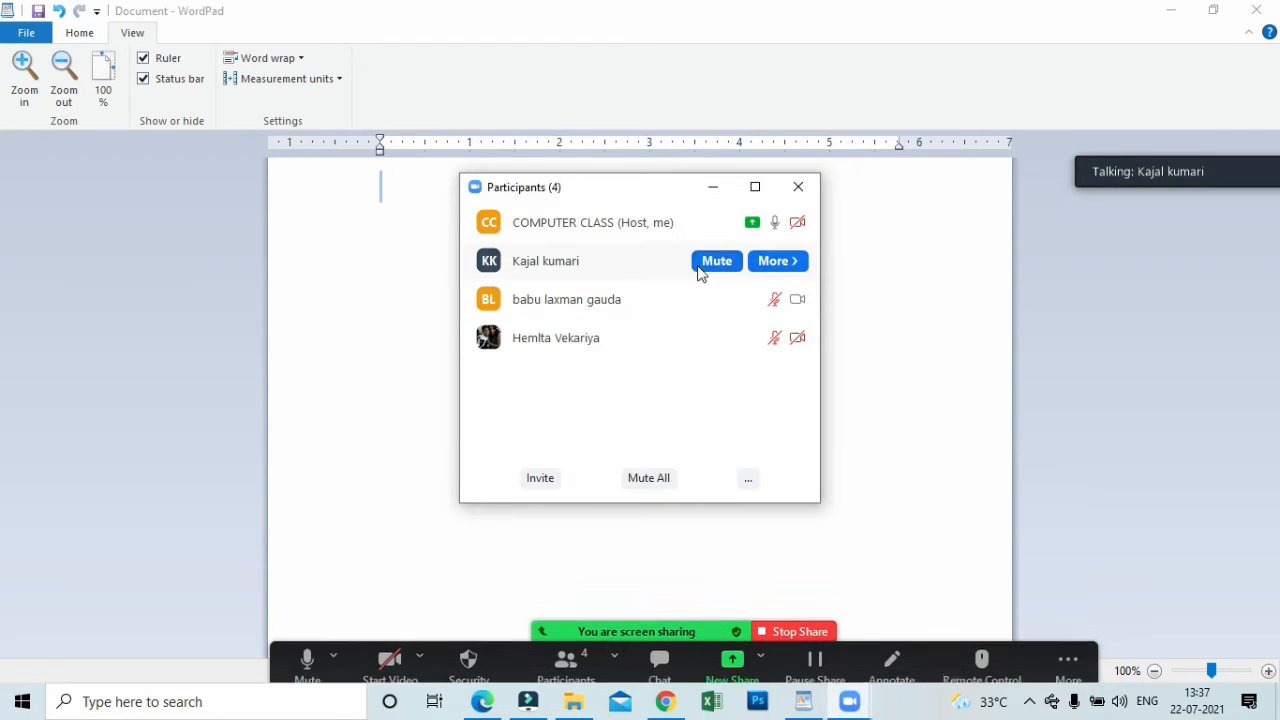
pyautogui.click(705, 268)
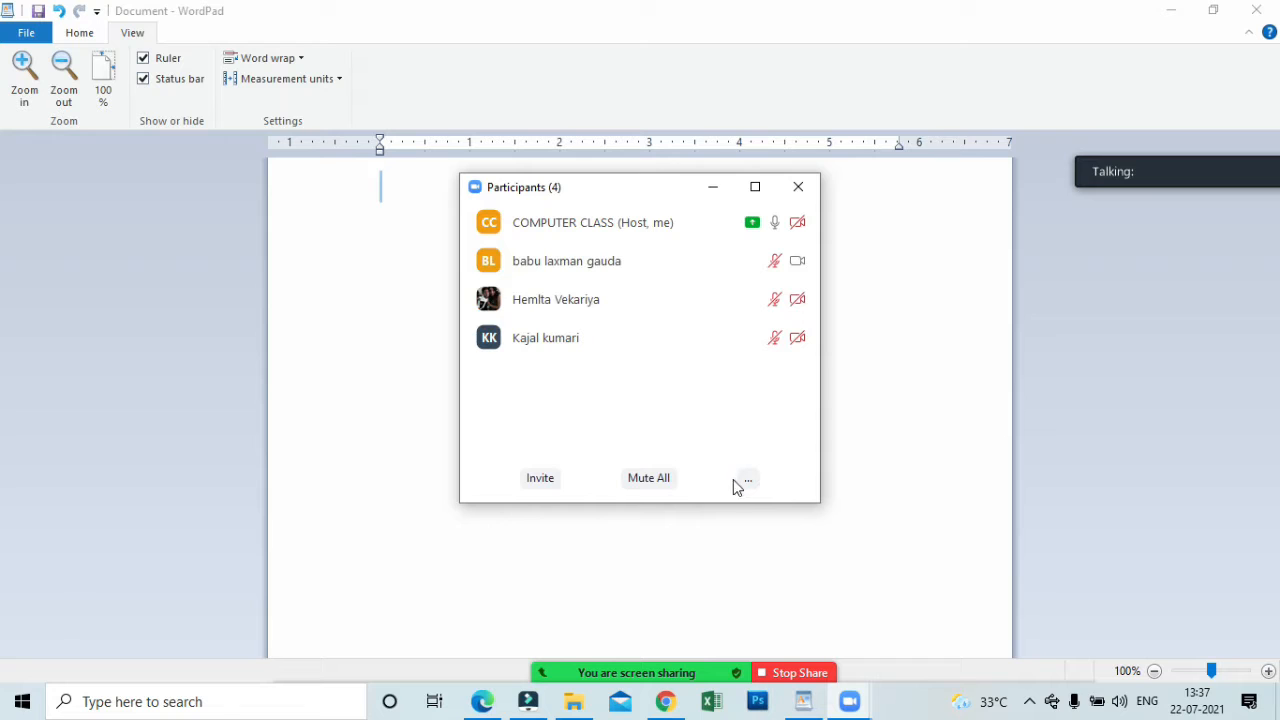
pyautogui.click(660, 478)
pyautogui.click(613, 372)
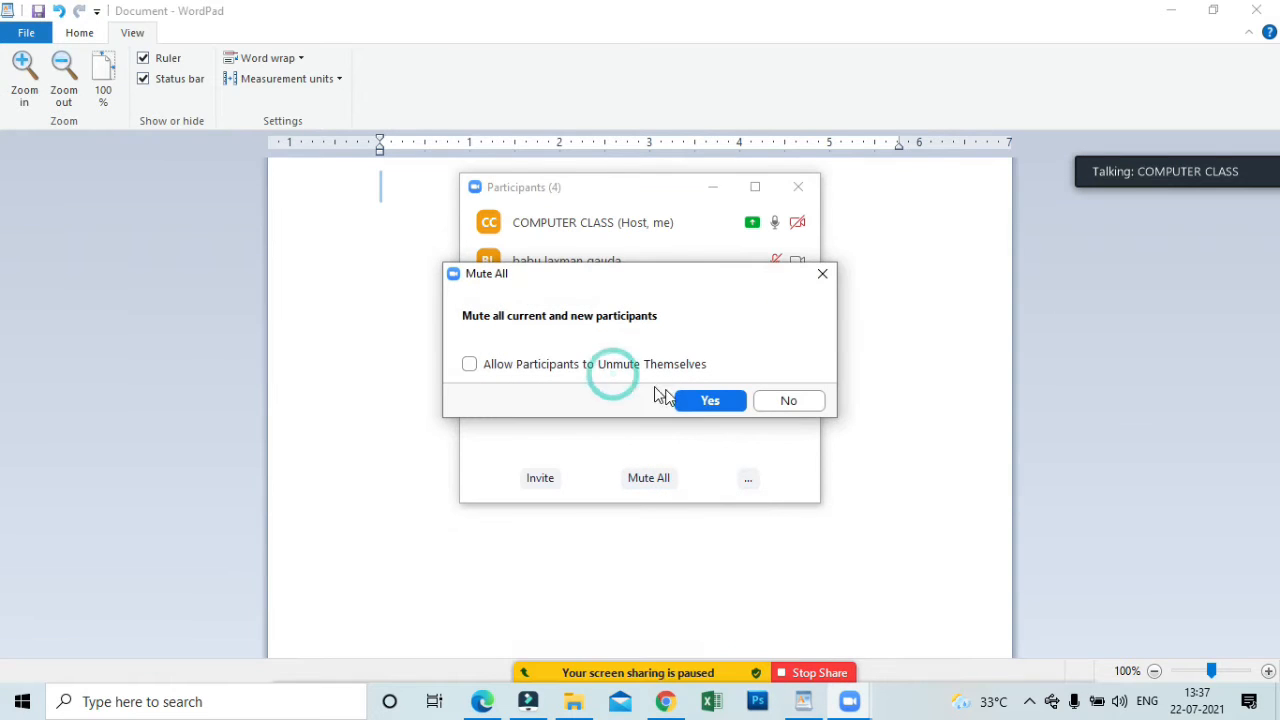
pyautogui.click(712, 400)
pyautogui.click(714, 186)
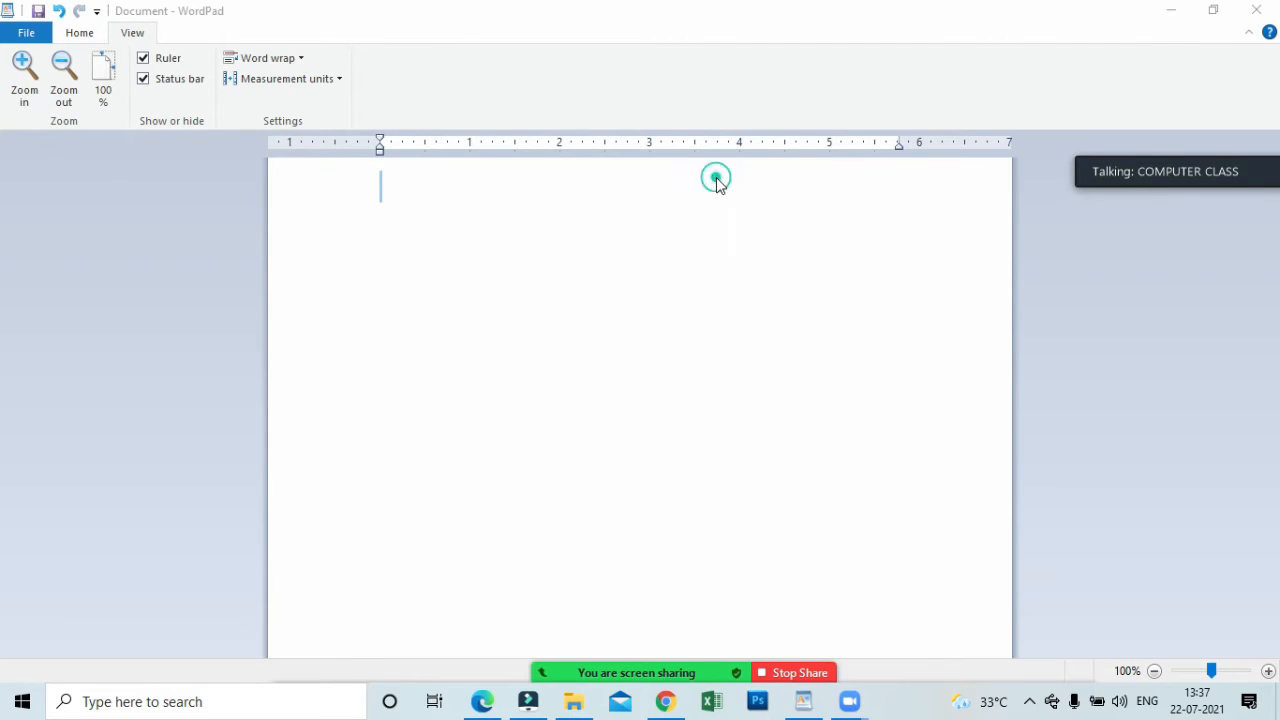
# Open the recent Resume document in WordPad without saving changes to the current document, and look through it.
pyautogui.click(40, 36)
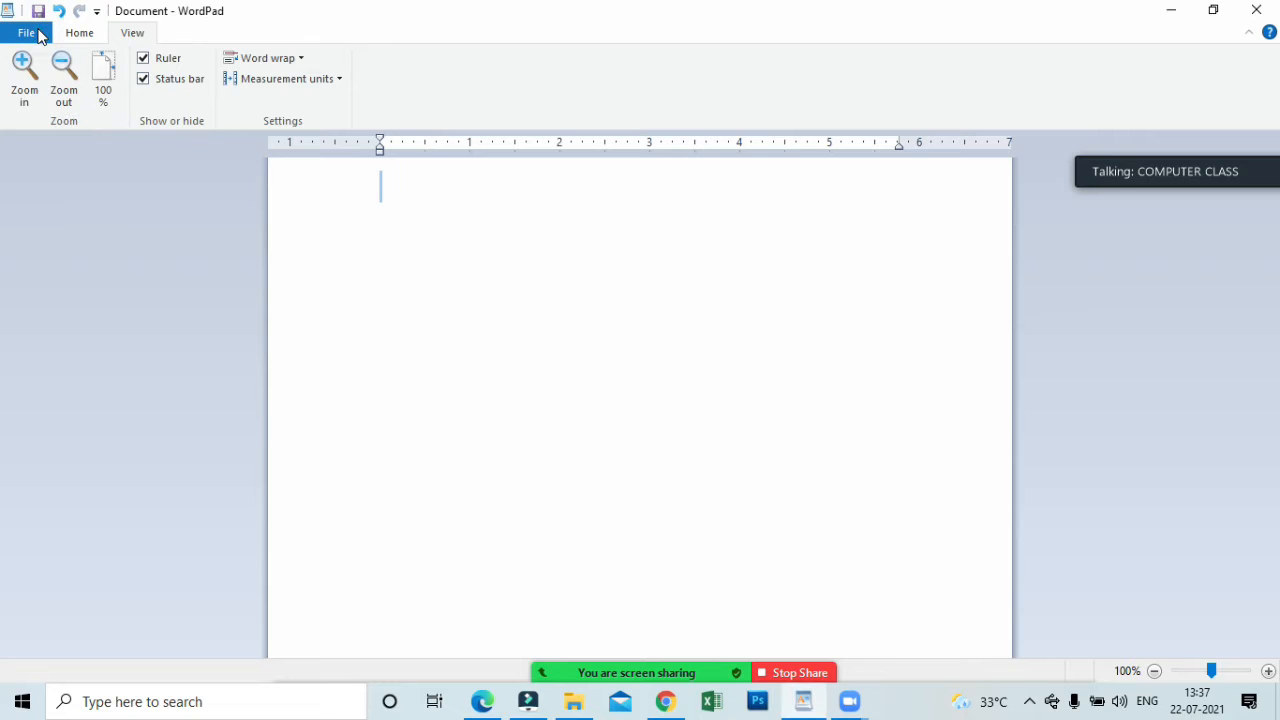
pyautogui.click(40, 36)
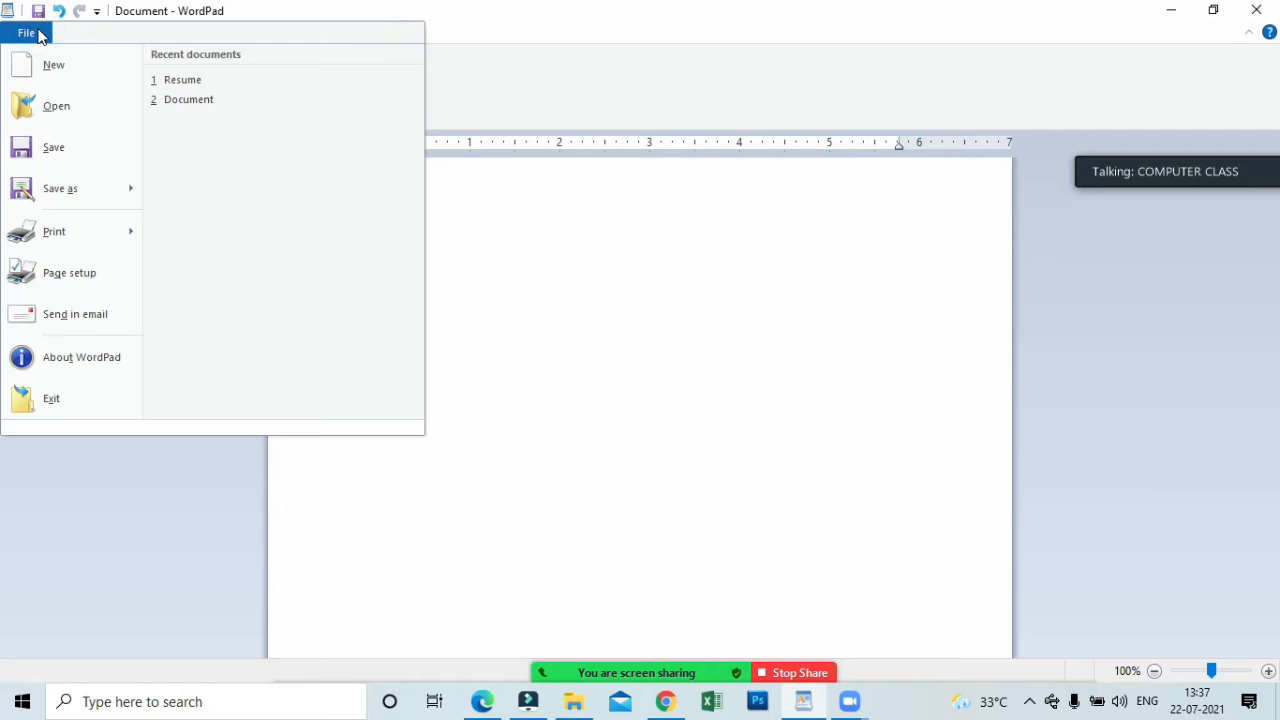
pyautogui.click(185, 88)
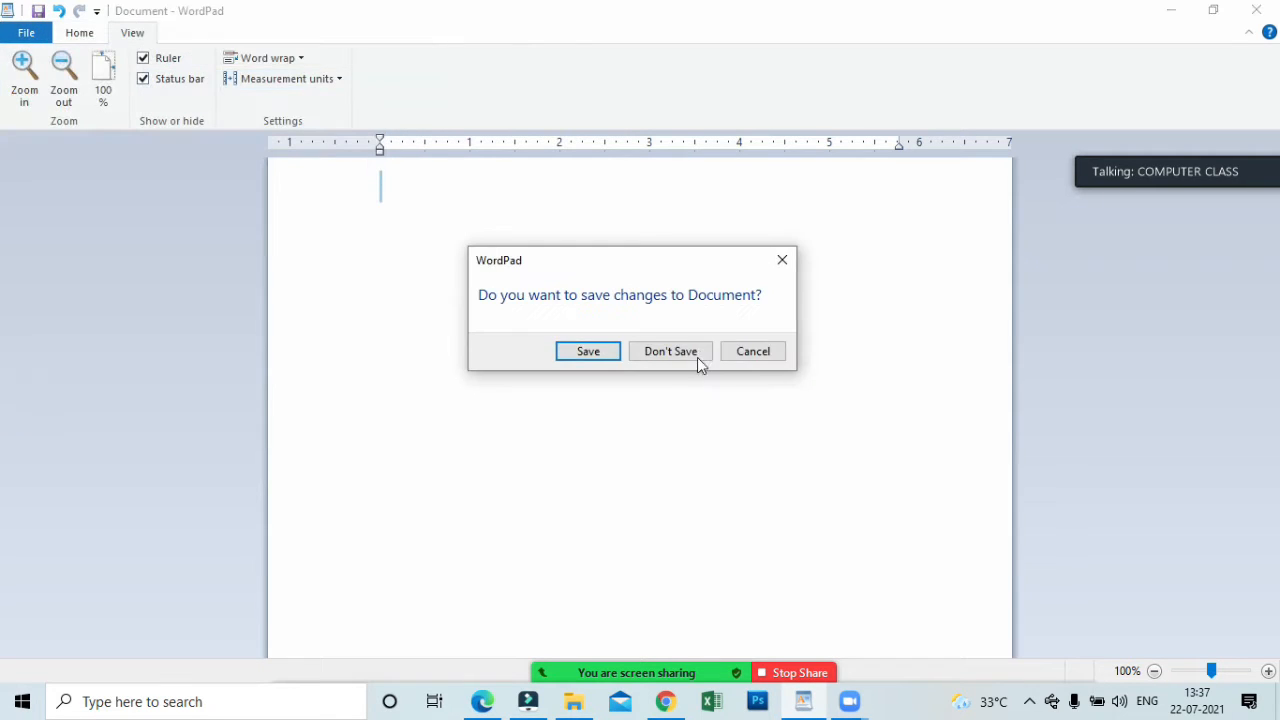
pyautogui.click(683, 358)
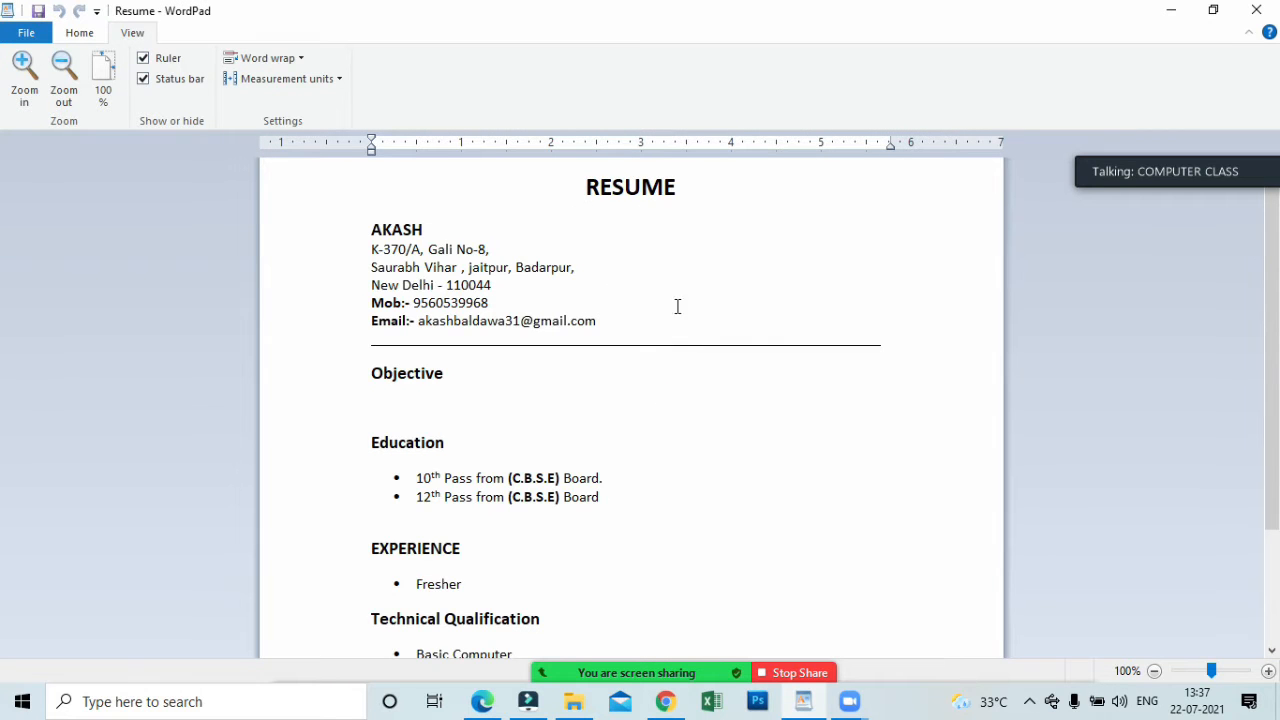
pyautogui.scroll(-1, 659, 444)
pyautogui.scroll(-1, 657, 470)
pyautogui.scroll(2, 657, 483)
pyautogui.scroll(-2, 642, 437)
pyautogui.scroll(2, 642, 437)
# Zoom in on the Resume document to 180%.
pyautogui.click(27, 92)
pyautogui.click(27, 92)
pyautogui.click(27, 92)
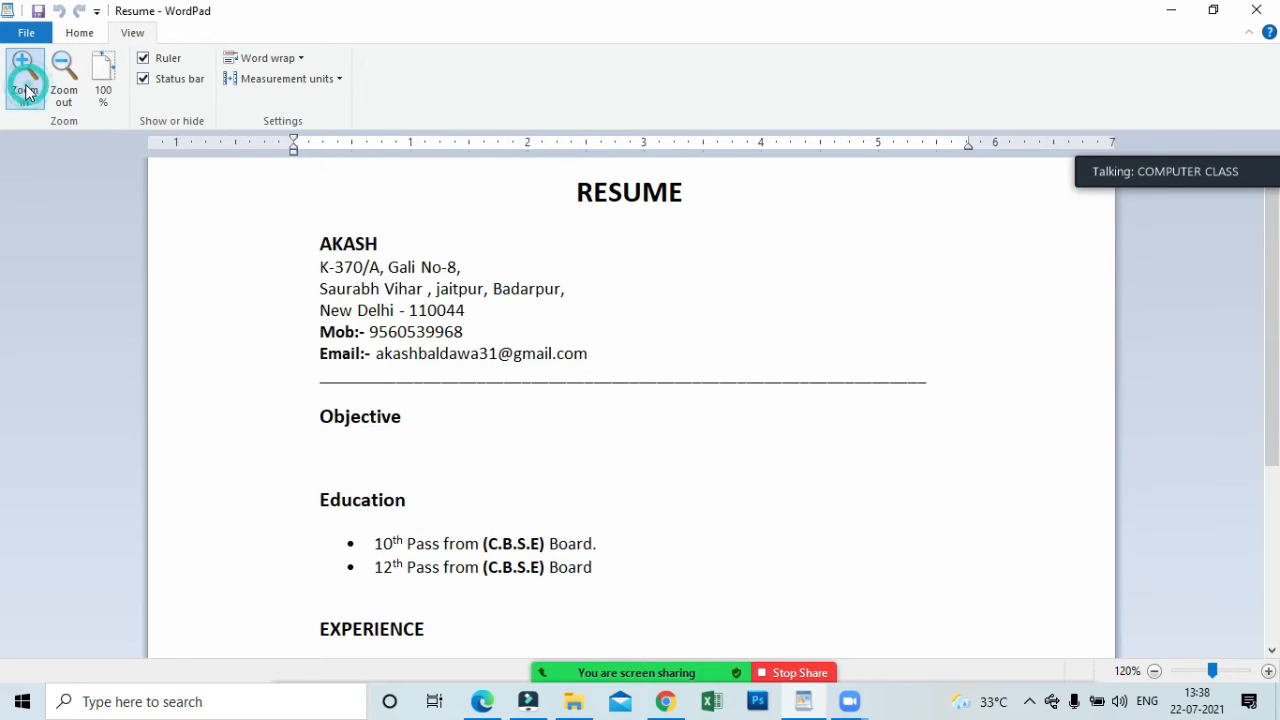
pyautogui.click(27, 92)
pyautogui.click(27, 92)
pyautogui.click(27, 92)
pyautogui.click(27, 92)
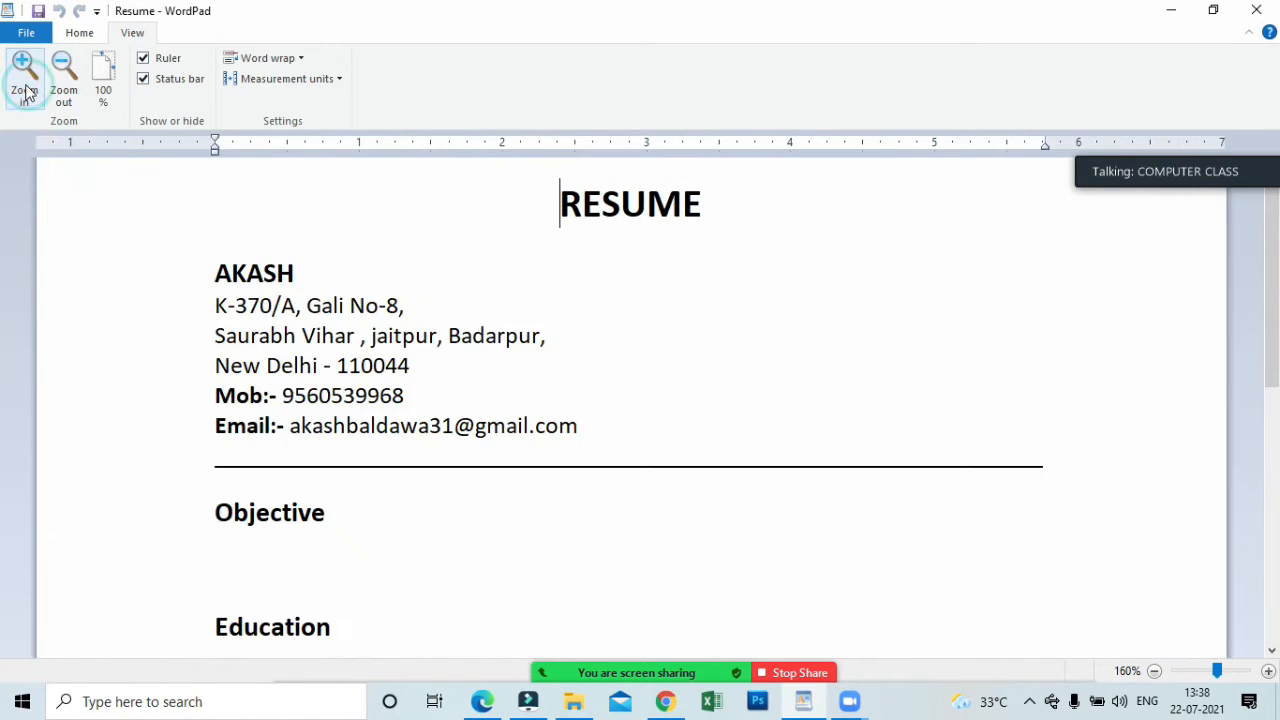
pyautogui.click(27, 92)
pyautogui.click(27, 92)
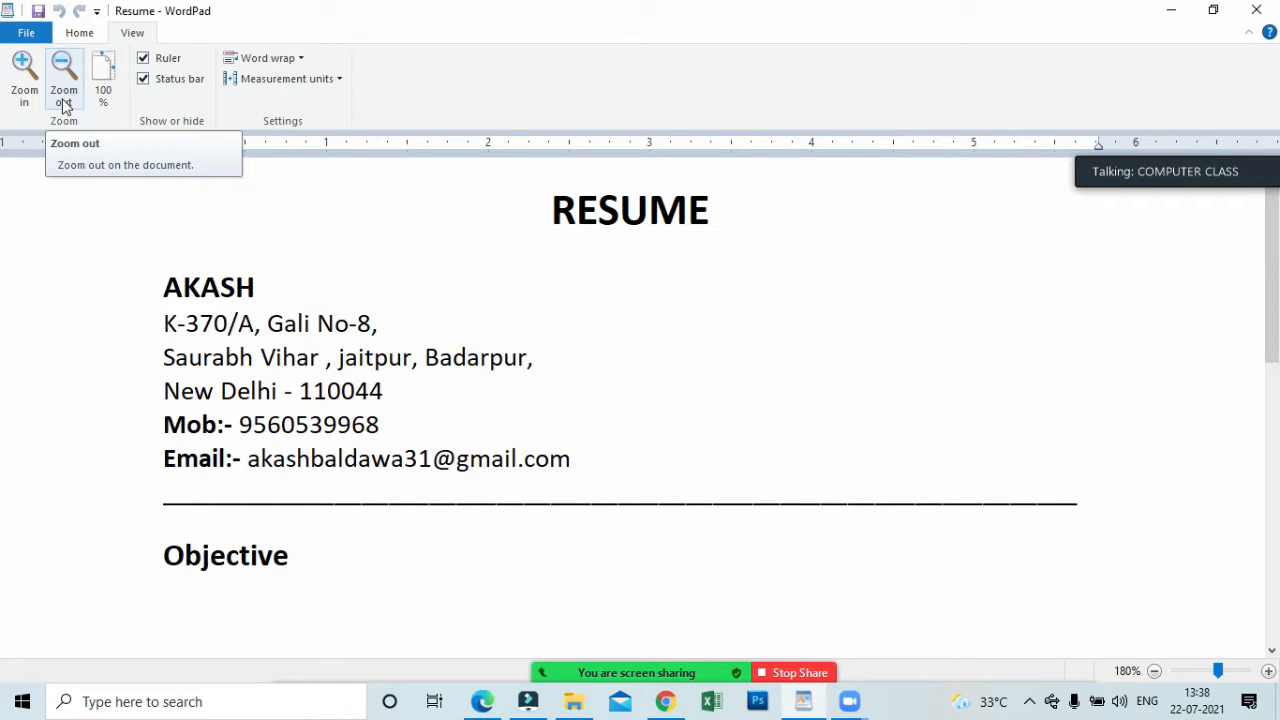
# Zoom the Resume document out to 50% and restore it to 100%.
pyautogui.click(63, 96)
pyautogui.click(63, 96)
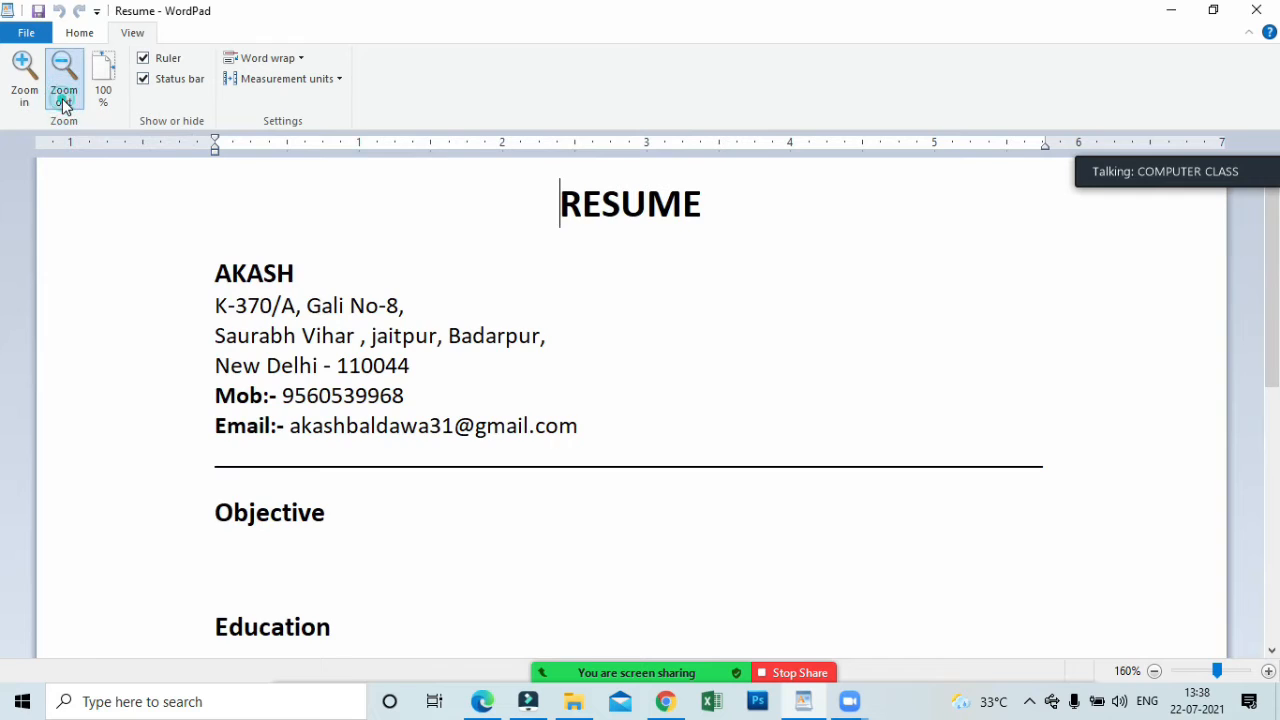
pyautogui.click(63, 96)
pyautogui.click(63, 96)
pyautogui.click(63, 96)
pyautogui.click(63, 96)
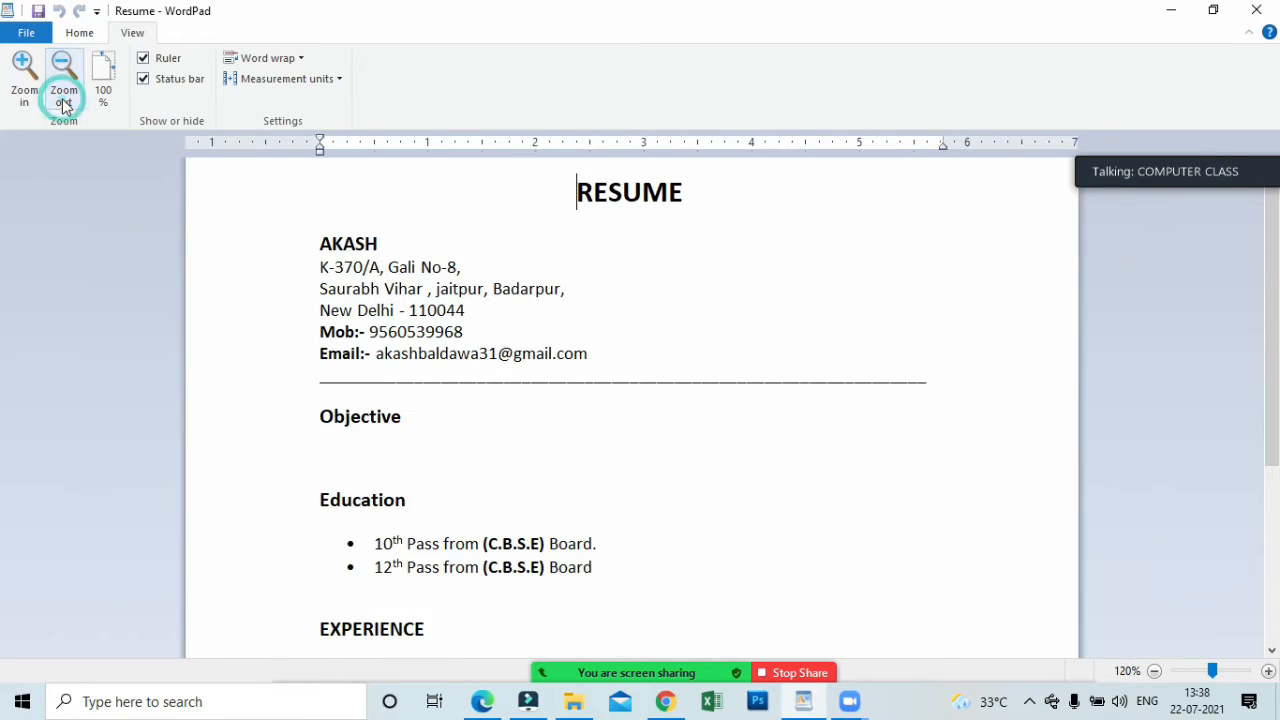
pyautogui.click(63, 96)
pyautogui.click(63, 96)
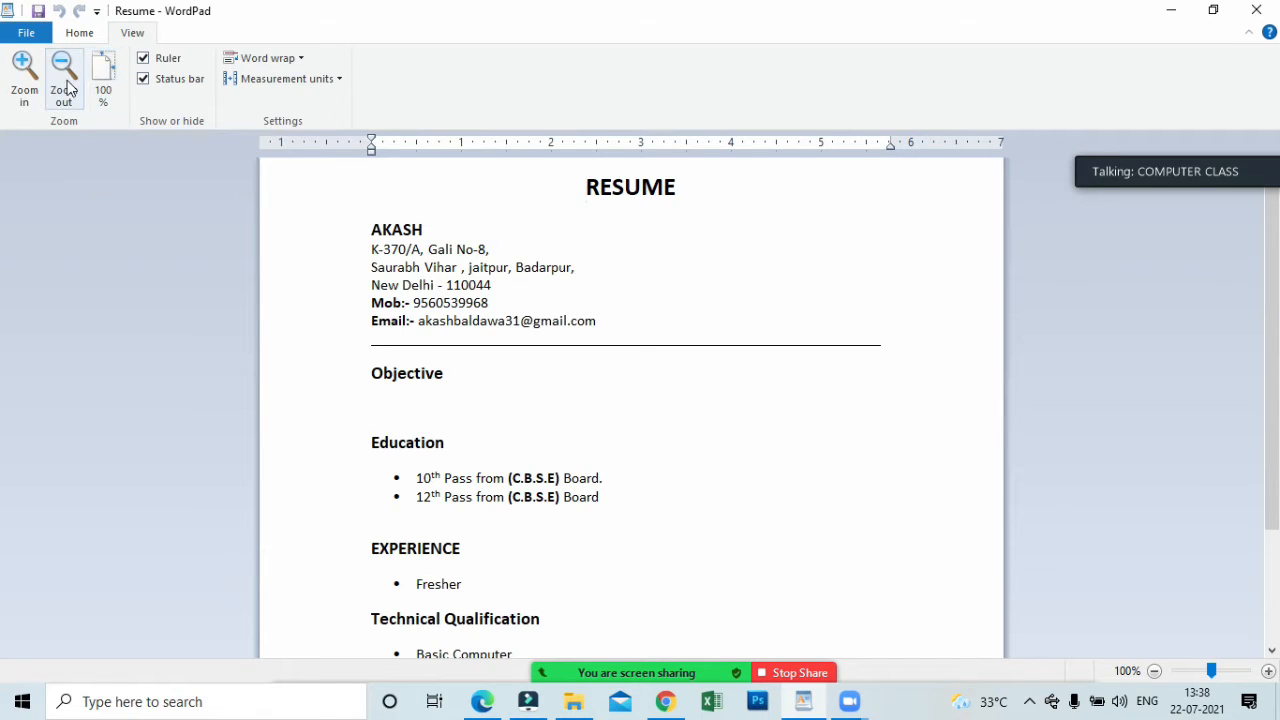
pyautogui.click(65, 89)
pyautogui.click(67, 88)
pyautogui.click(67, 88)
pyautogui.click(67, 88)
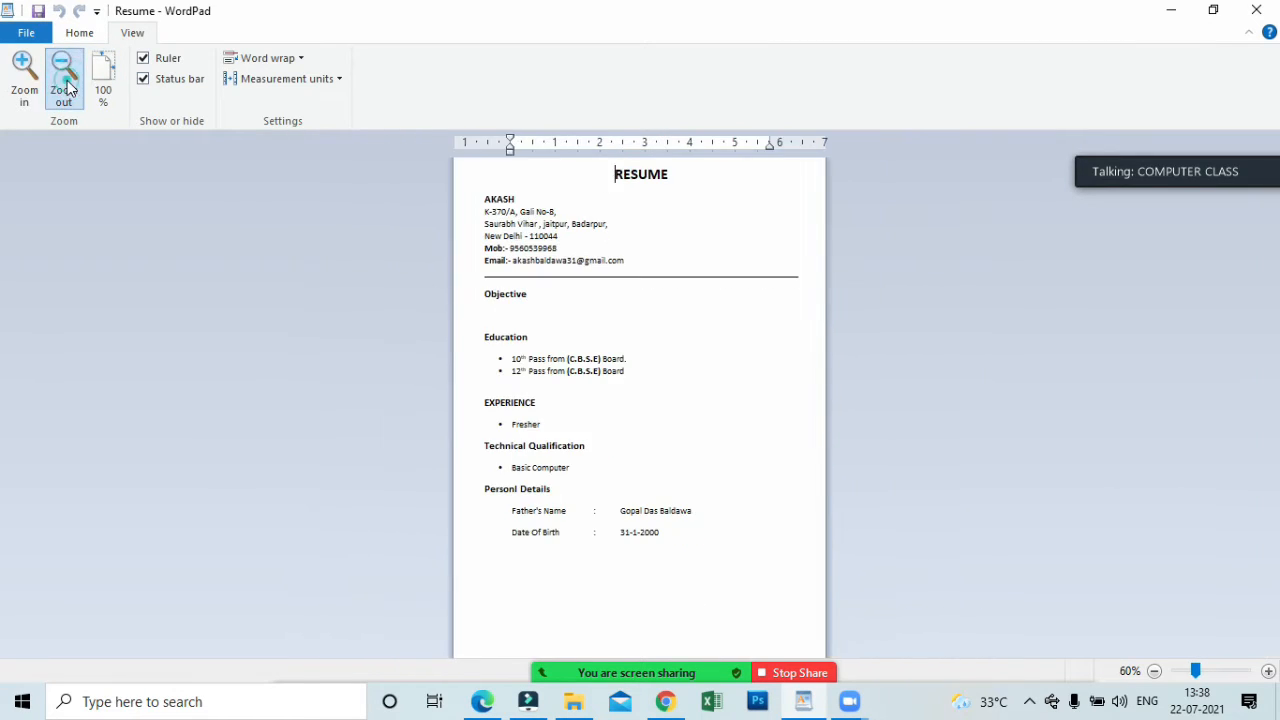
pyautogui.click(67, 88)
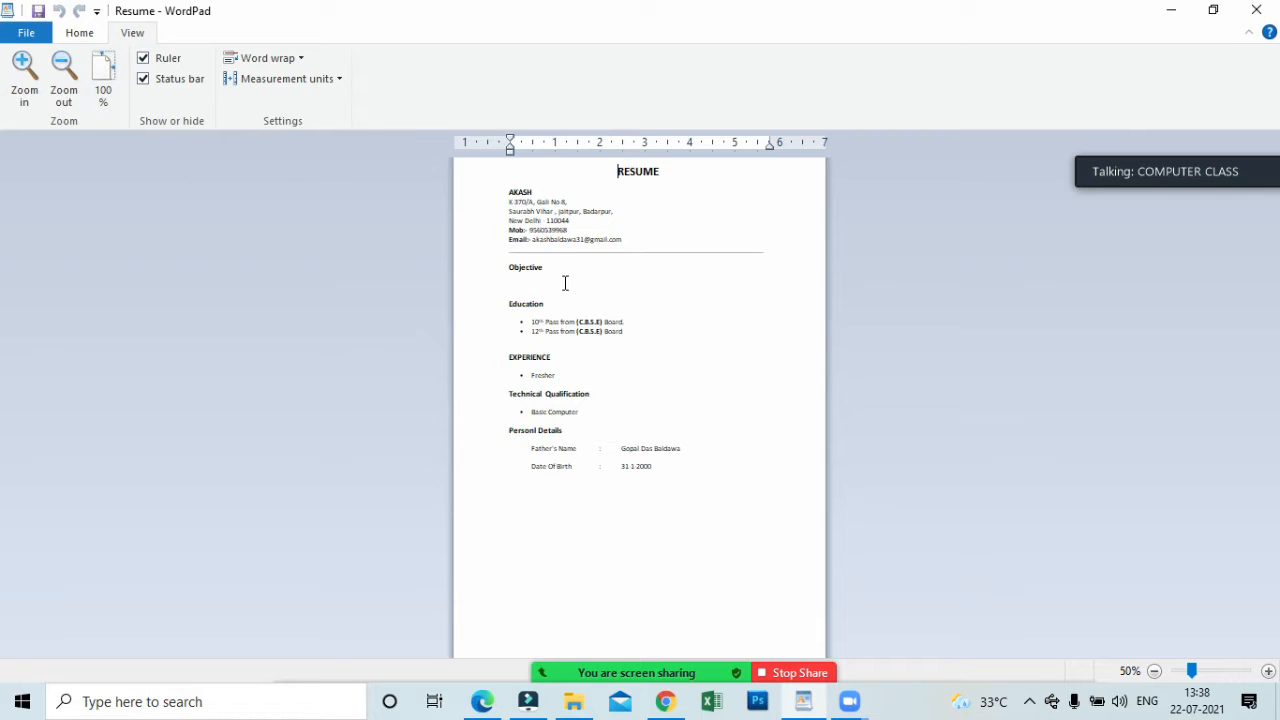
pyautogui.click(112, 74)
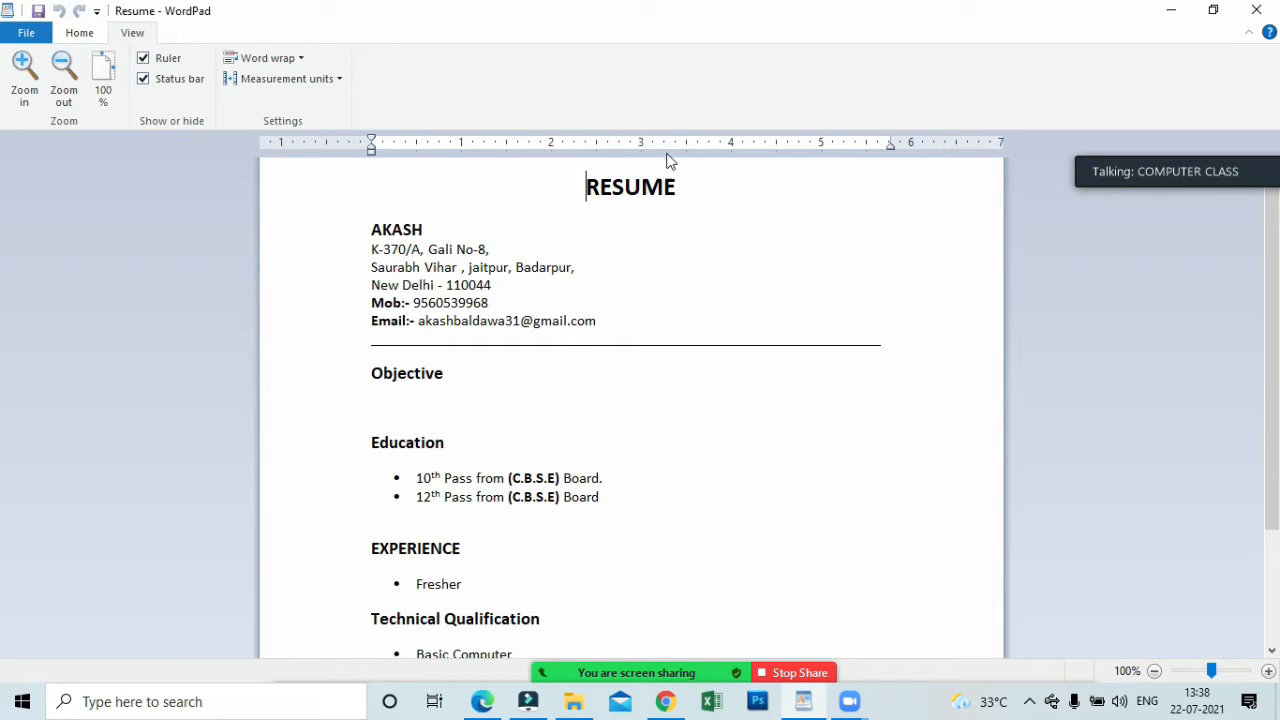
# Hide the ruler above the document and show it again.
pyautogui.click(167, 60)
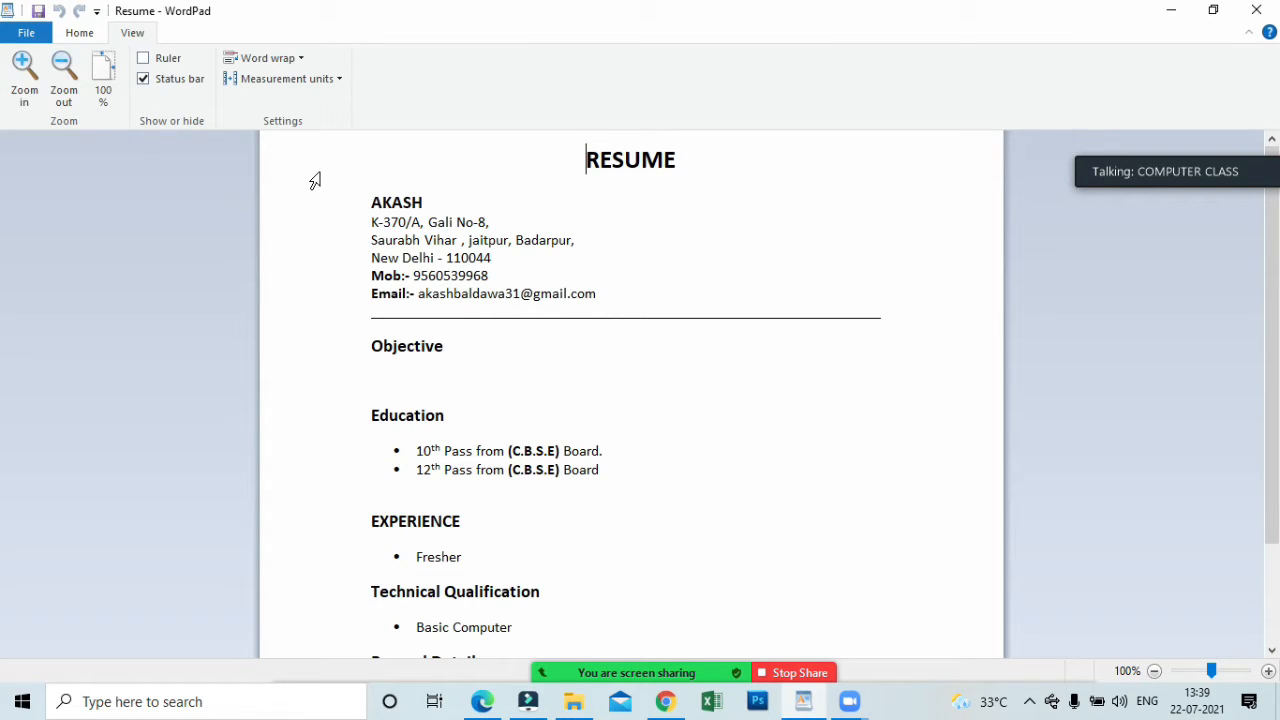
pyautogui.click(168, 60)
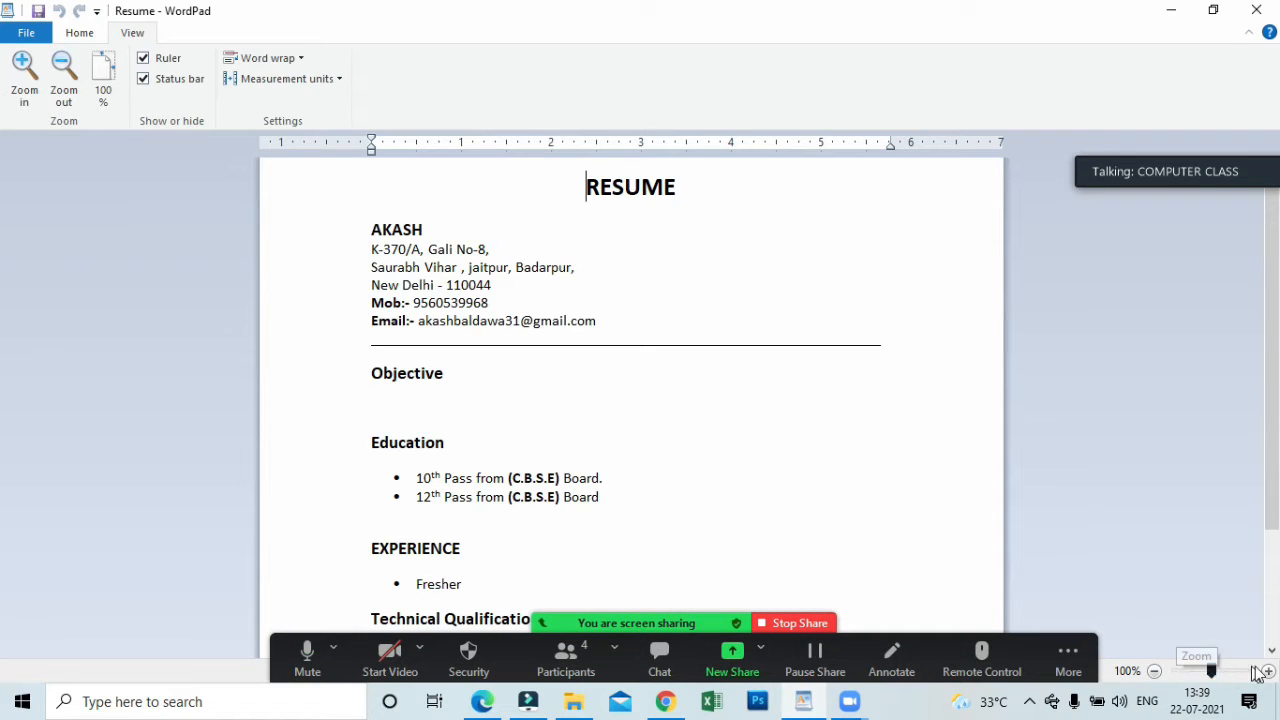
pyautogui.click(732, 660)
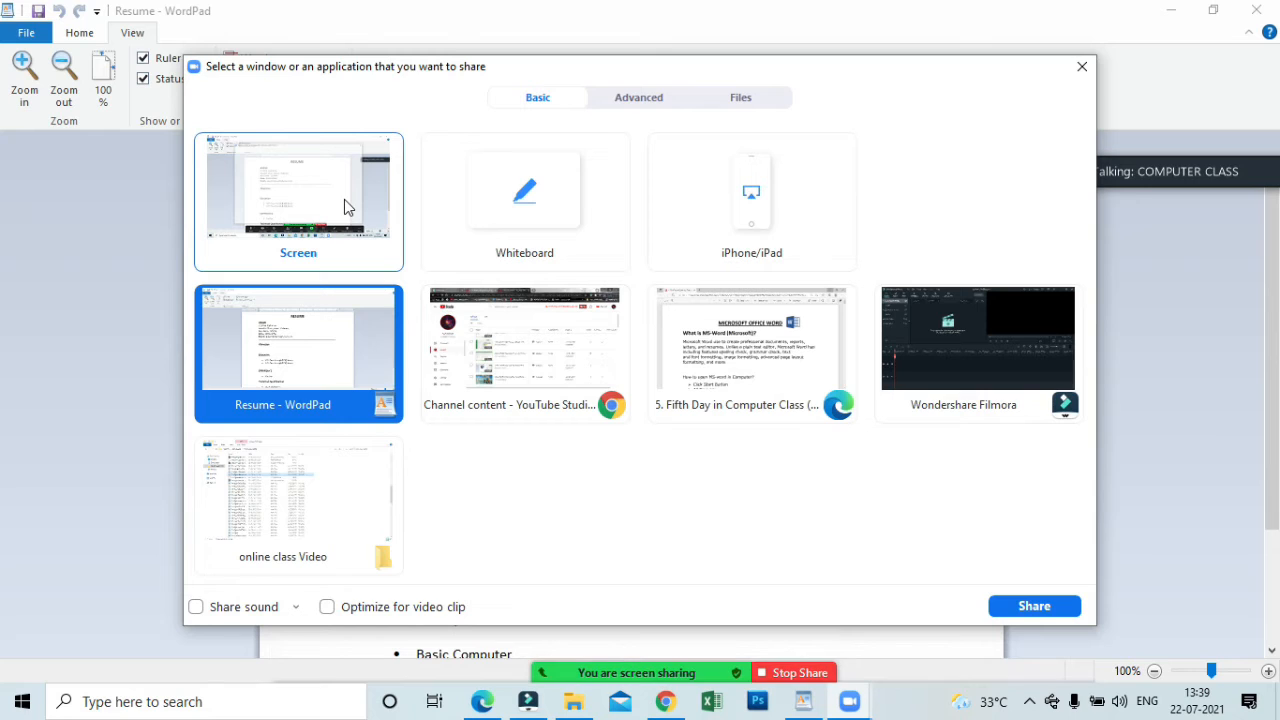
pyautogui.click(1082, 66)
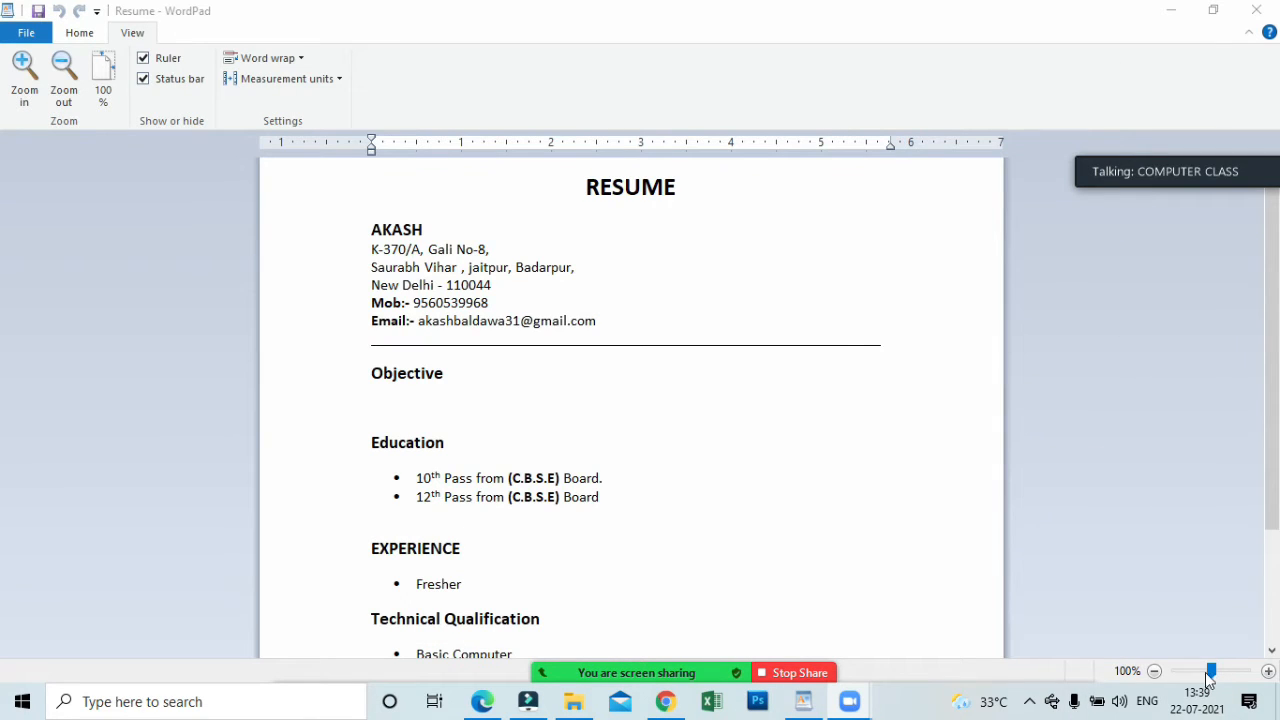
# Hide the status bar of the WordPad window.
pyautogui.click(153, 84)
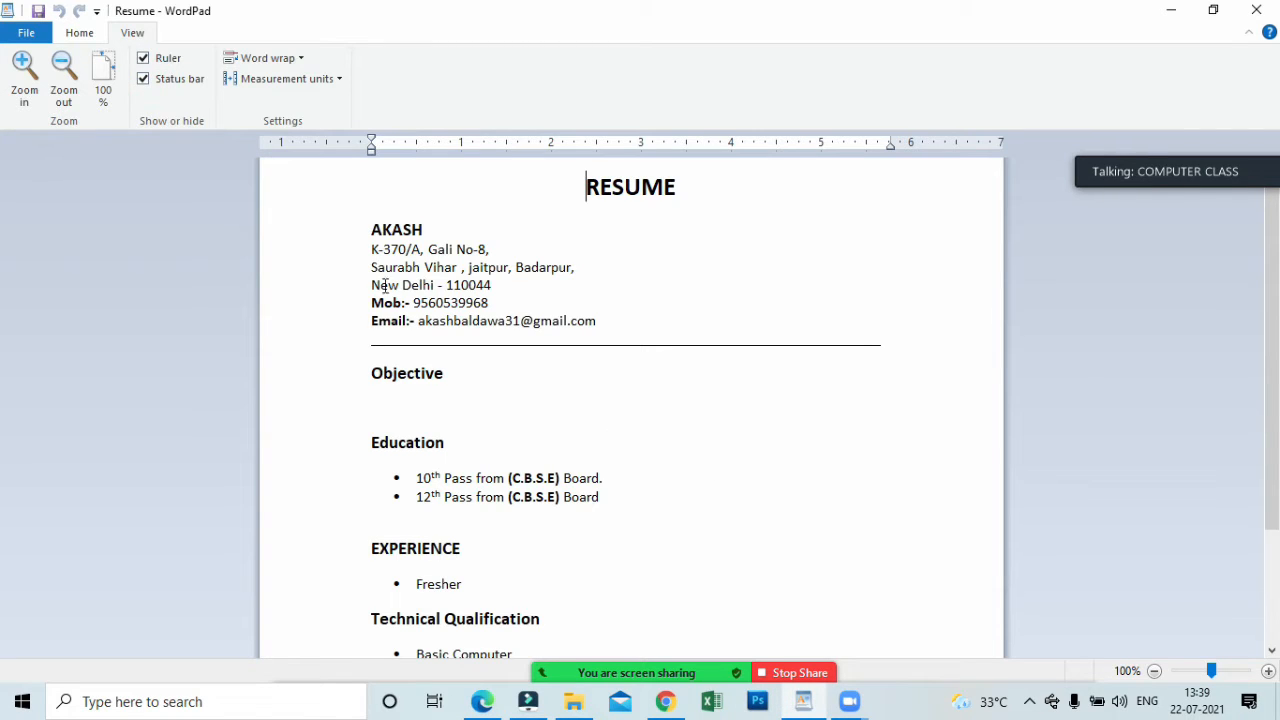
pyautogui.click(143, 78)
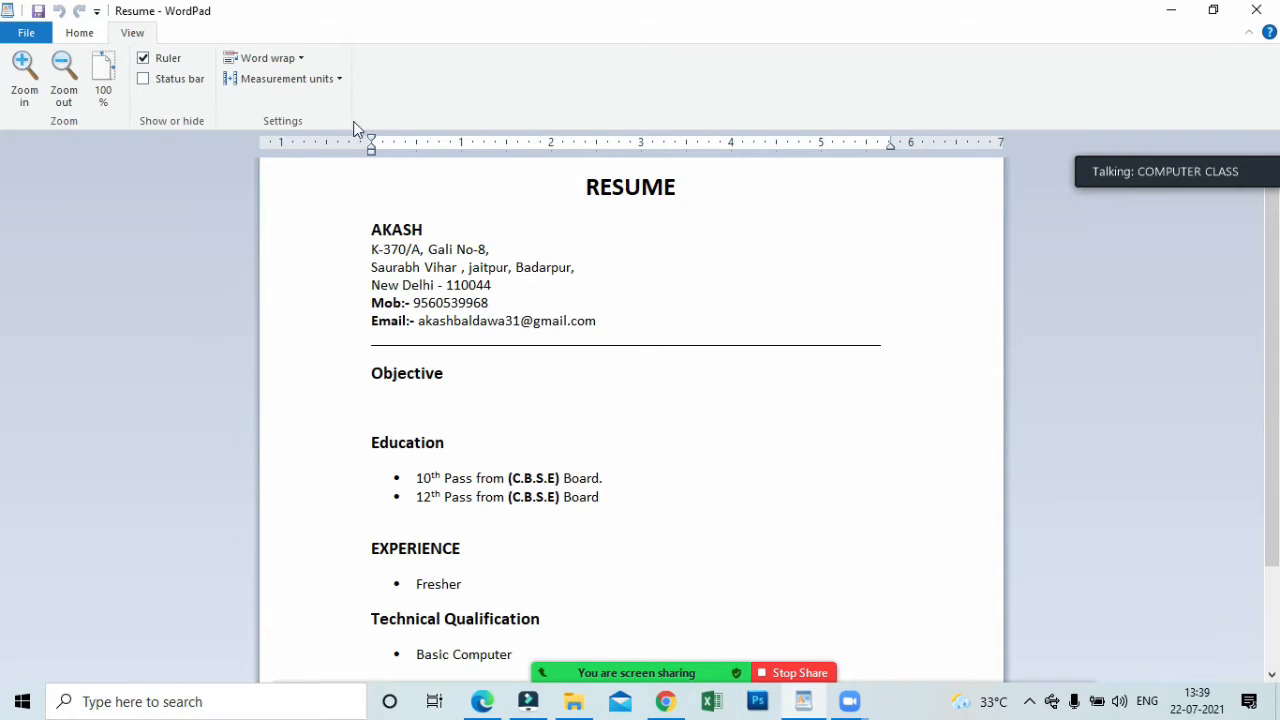
# Show the status bar again and view the available word wrap options without changing them.
pyautogui.click(190, 86)
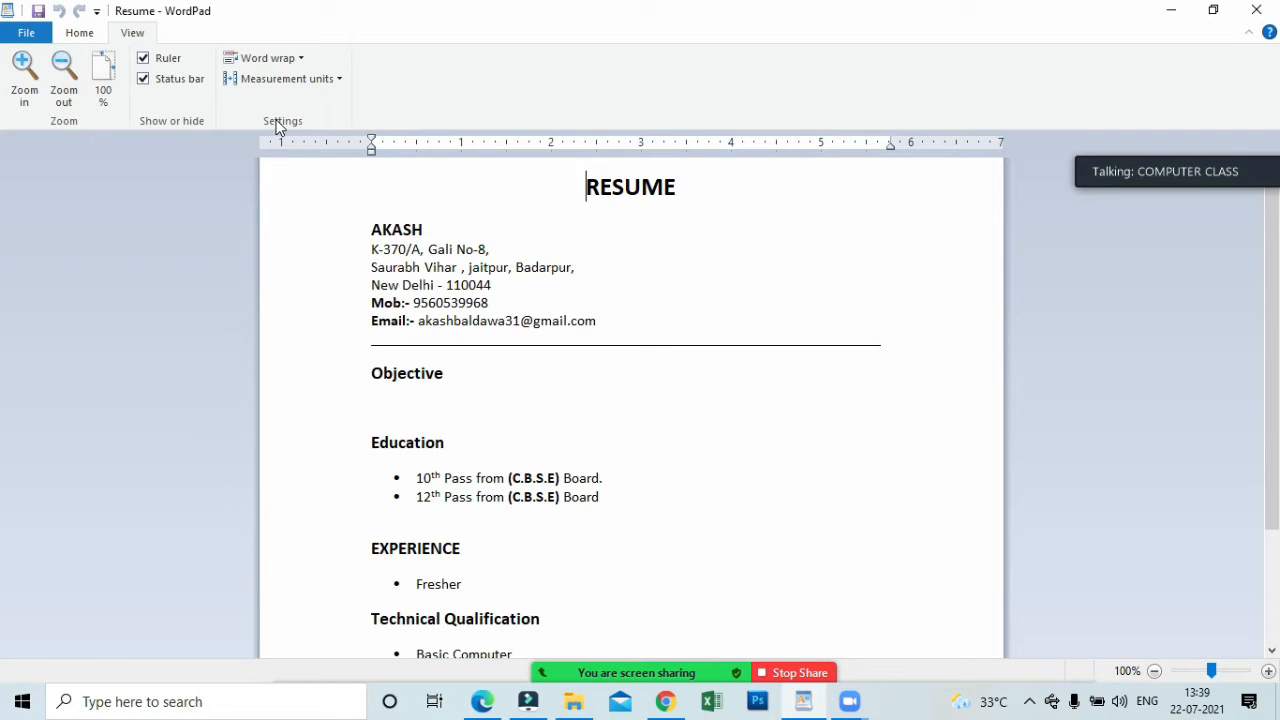
pyautogui.click(301, 58)
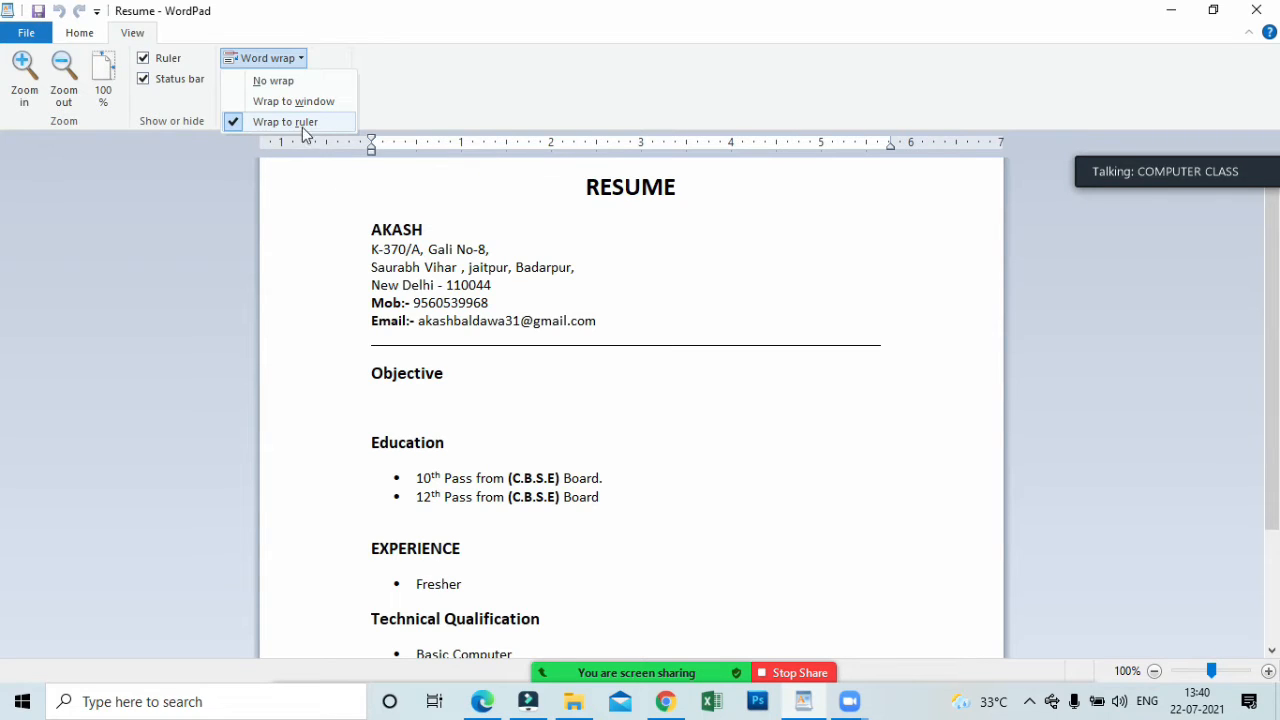
pyautogui.click(318, 190)
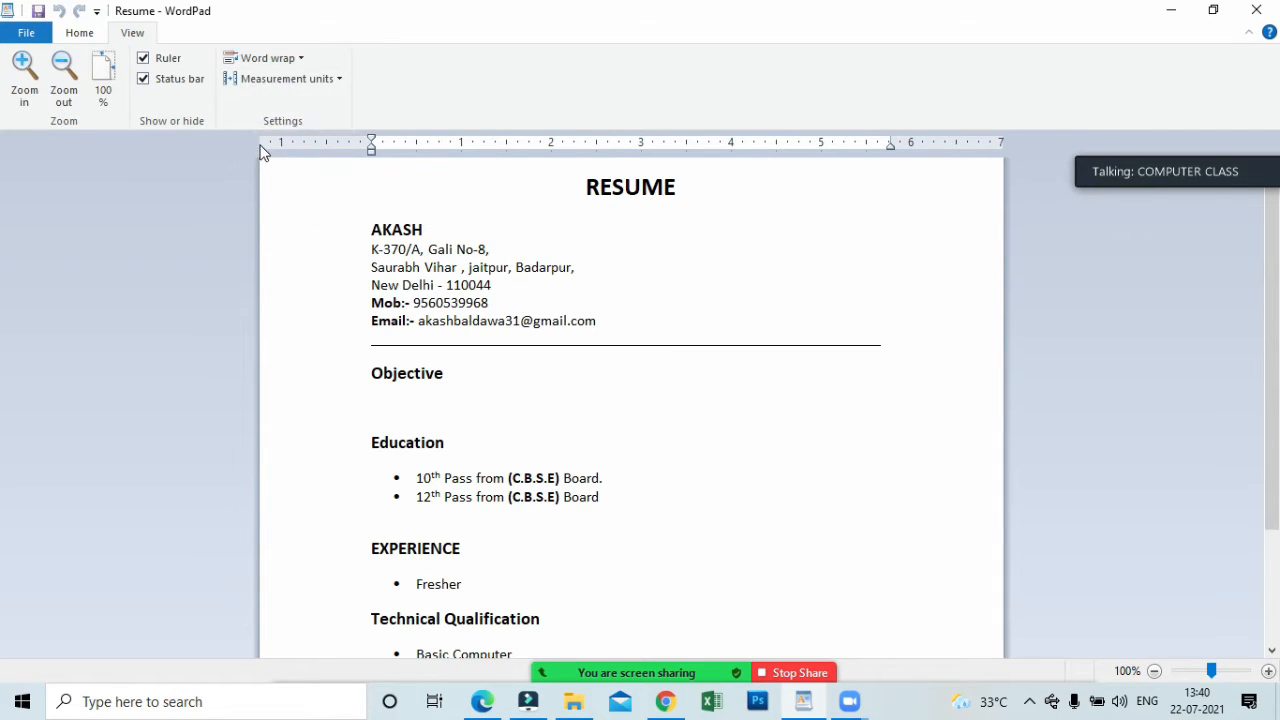
pyautogui.click(258, 58)
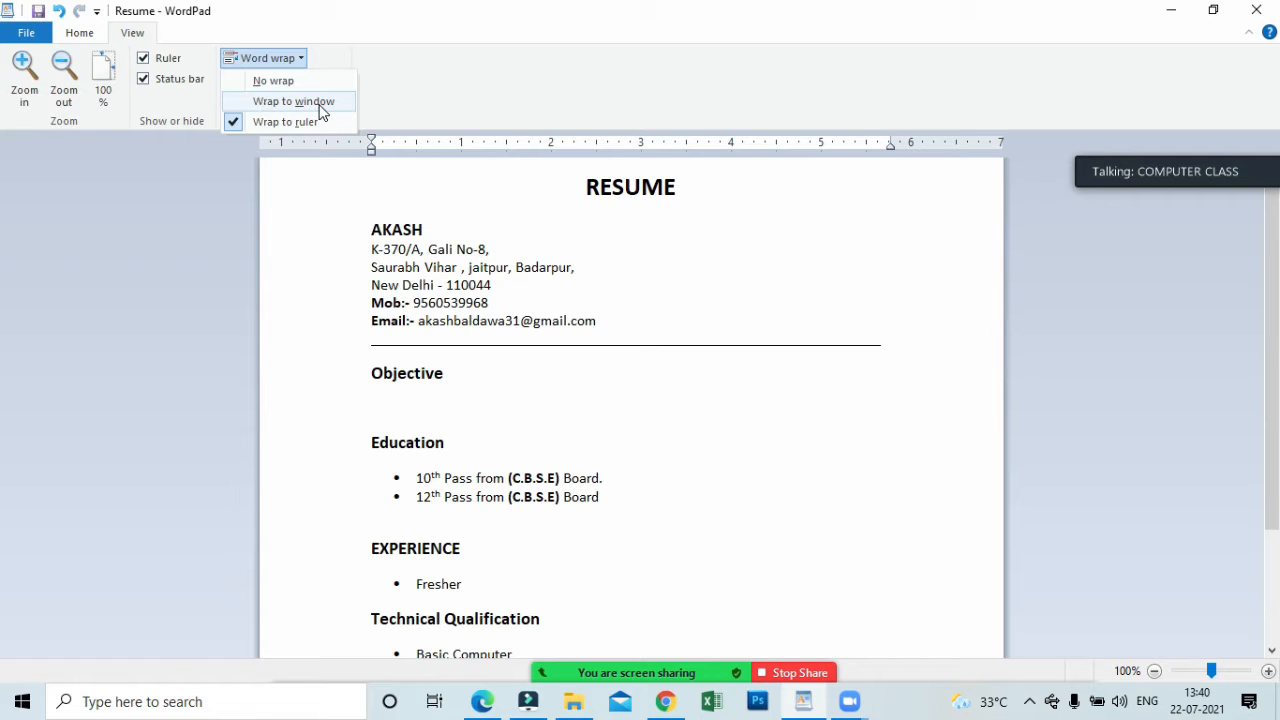
pyautogui.click(440, 416)
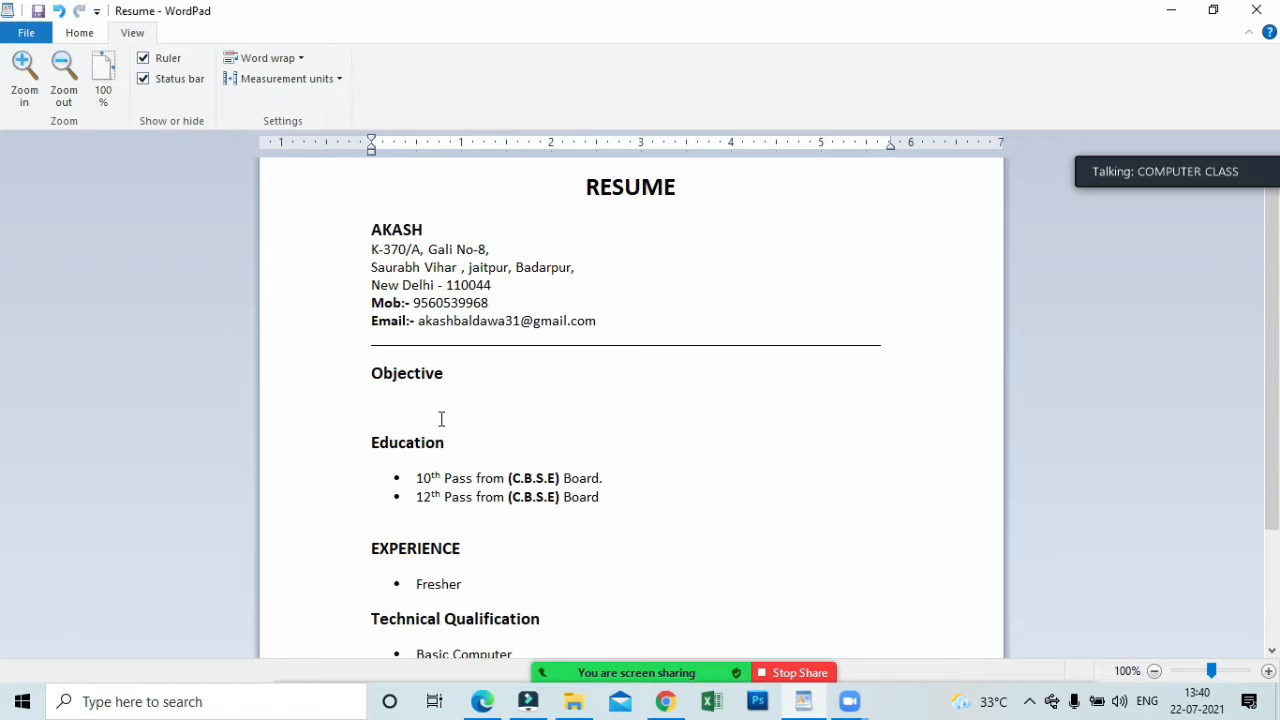
# Open the other resume from the recent documents without saving the changes to Resume.rtf.
pyautogui.click(26, 32)
pyautogui.click(231, 104)
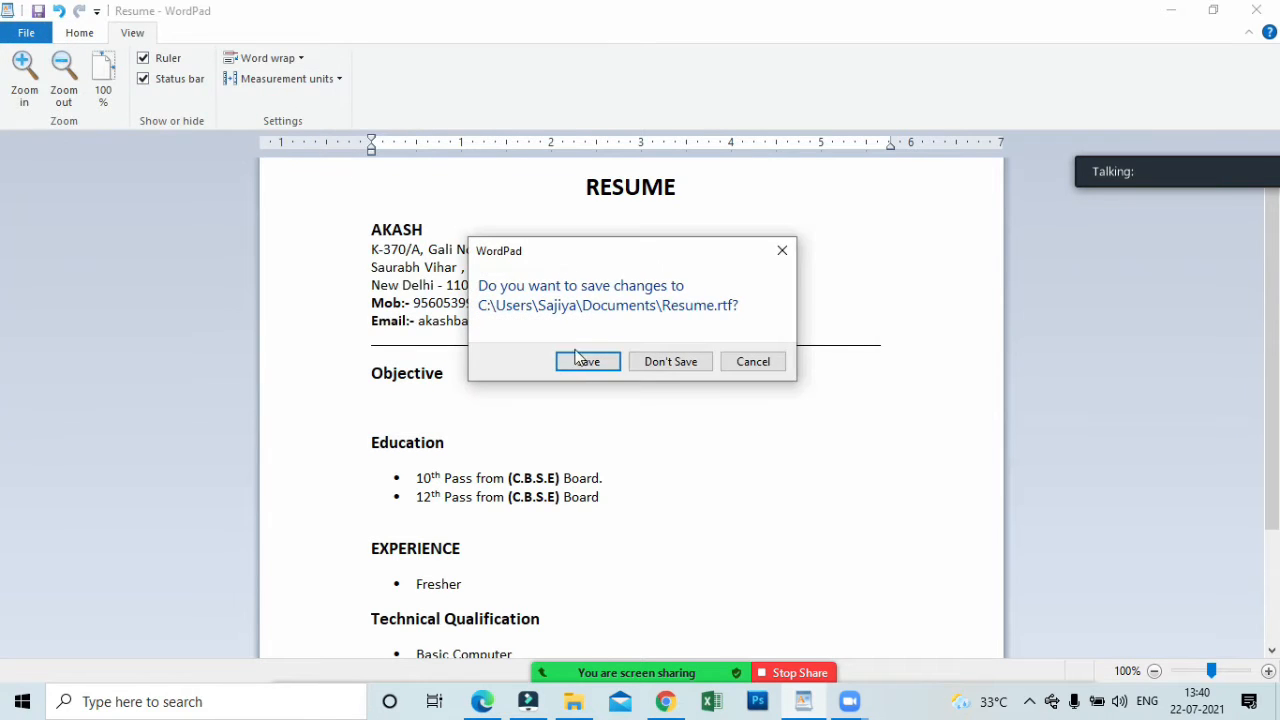
pyautogui.click(669, 358)
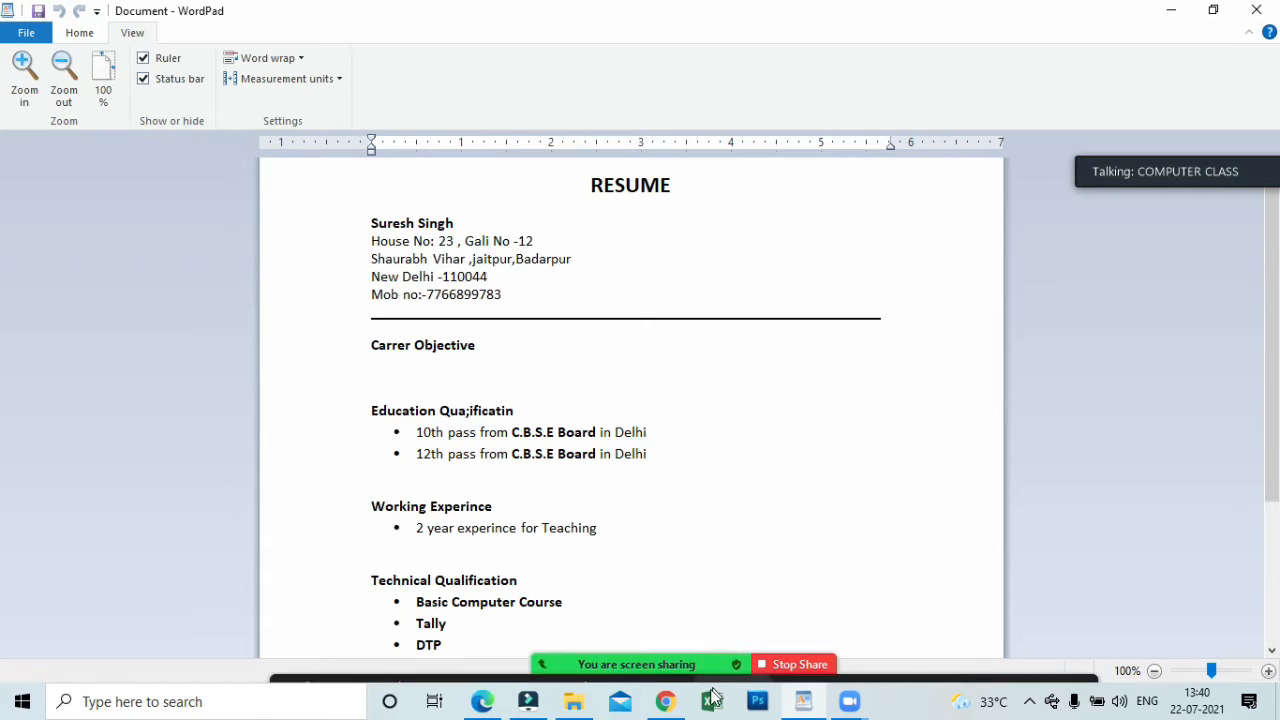
# Start a new Zoom share of the entire screen.
pyautogui.click(732, 658)
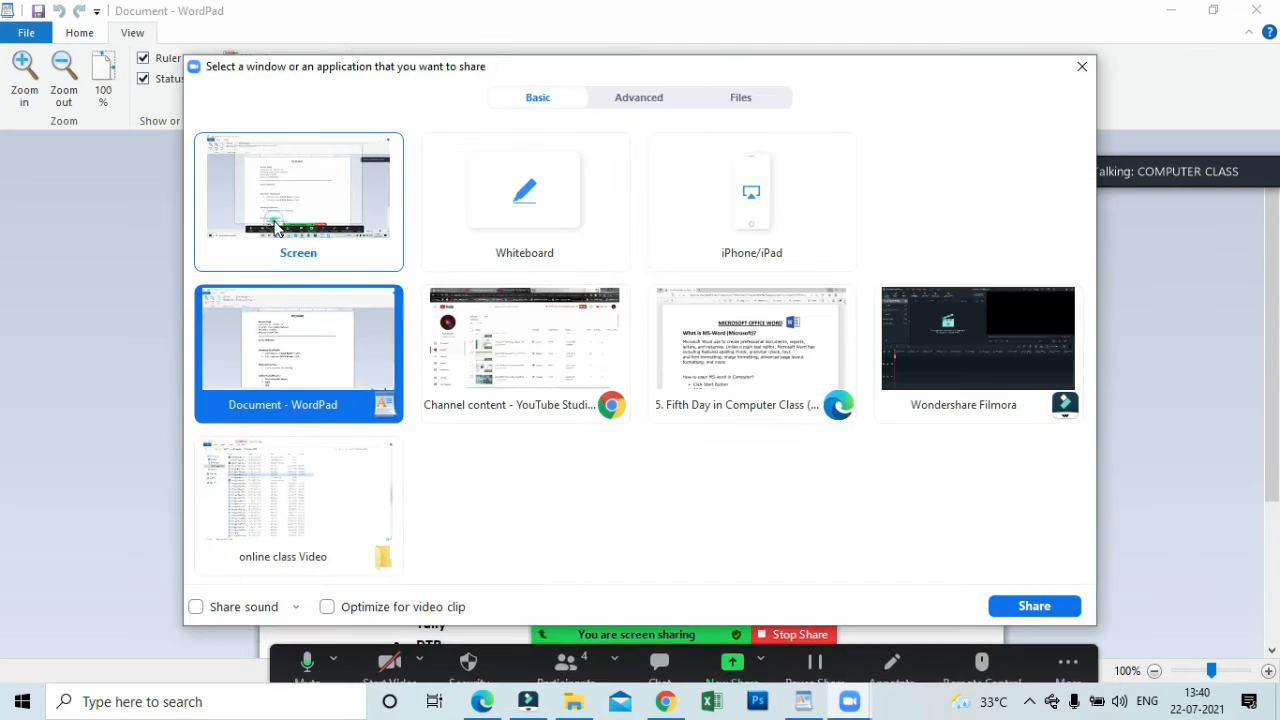
pyautogui.click(298, 195)
pyautogui.click(1008, 610)
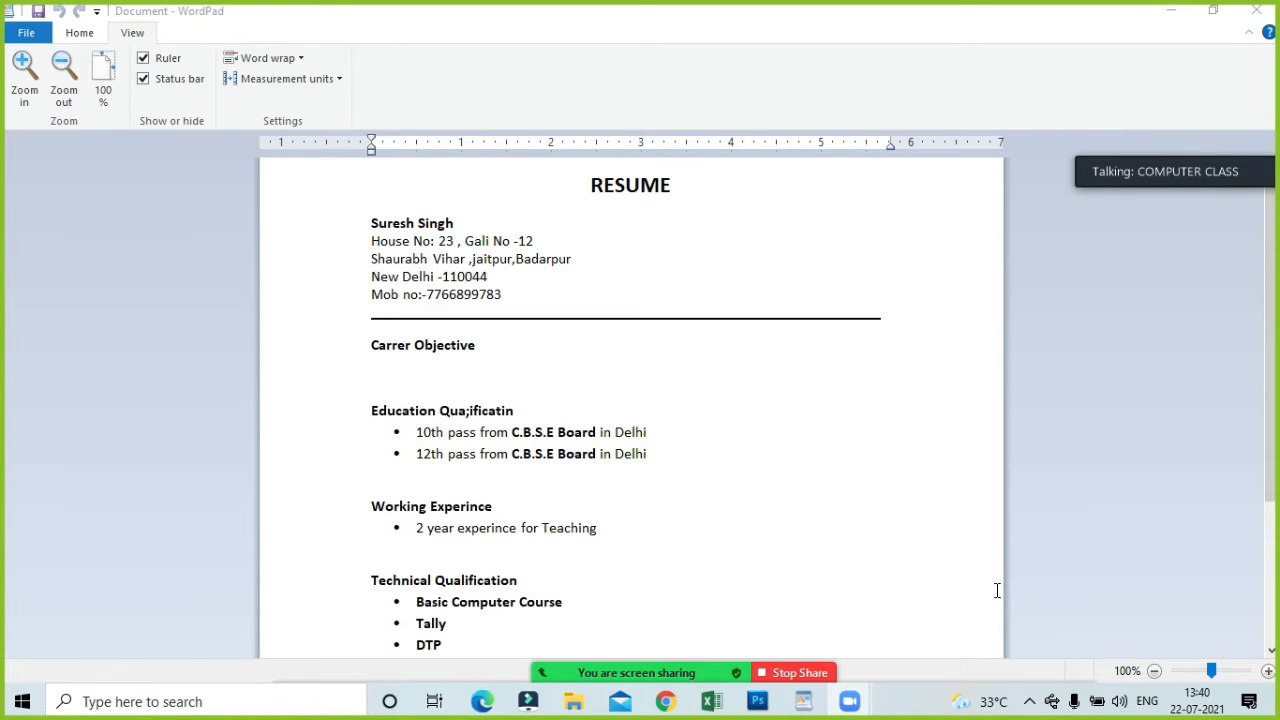
# Create a blank document and enter random letters beginning with "bdbsmnfbsm" until they continue onto a second line at the ruler margin.
pyautogui.click(807, 382)
pyautogui.hotkey('ctrl', 'n')
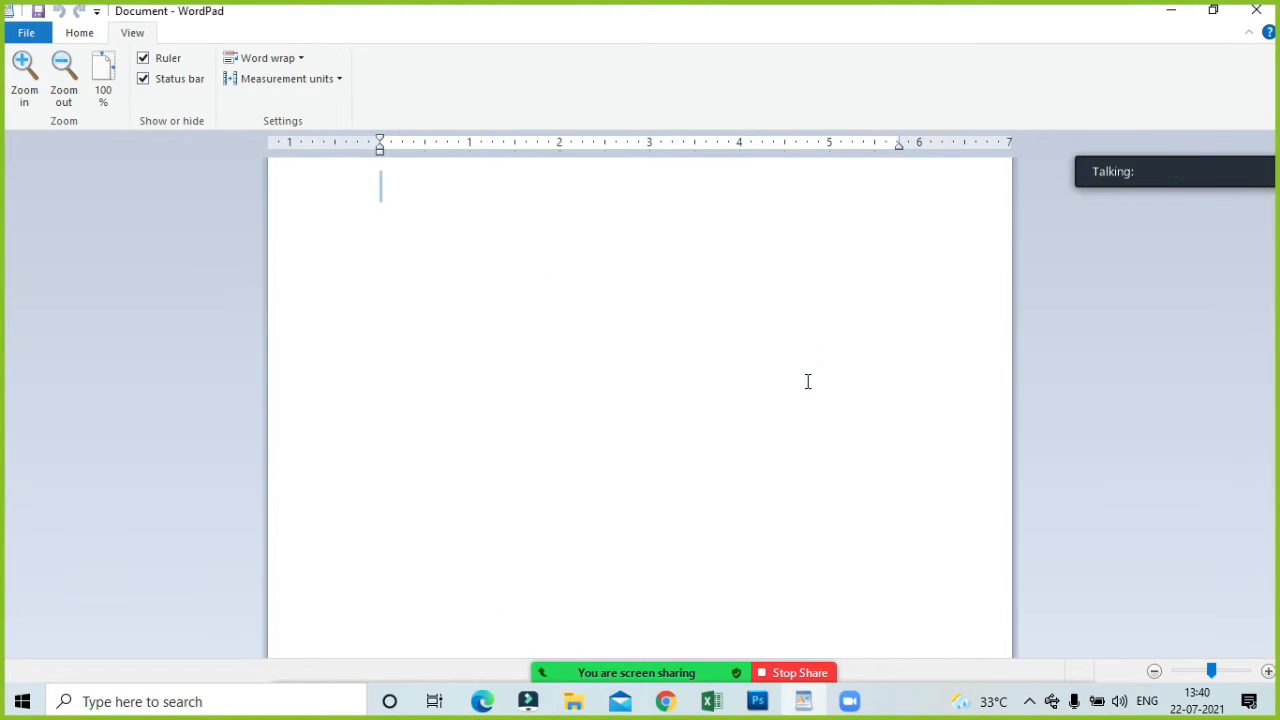
pyautogui.click(258, 58)
pyautogui.click(378, 231)
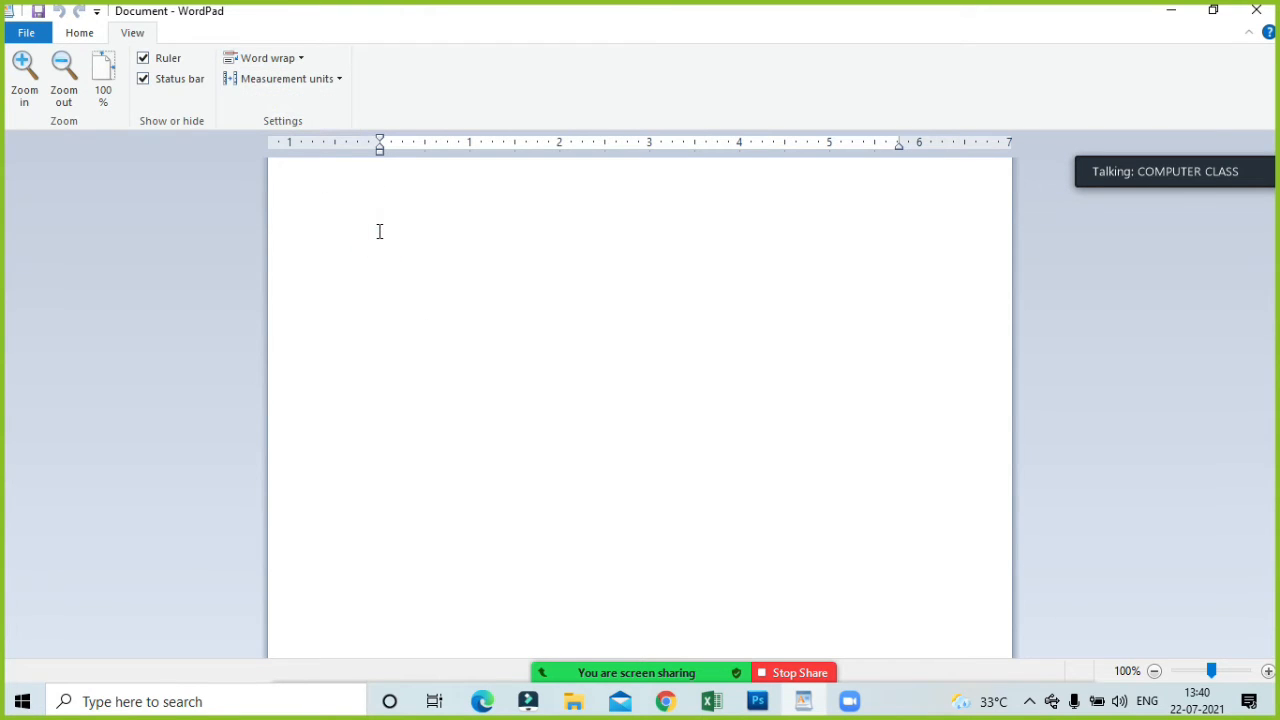
pyautogui.write('bdbsmnfbsmnfbsmebfmjfbmjfbsdmfndsjvdm')
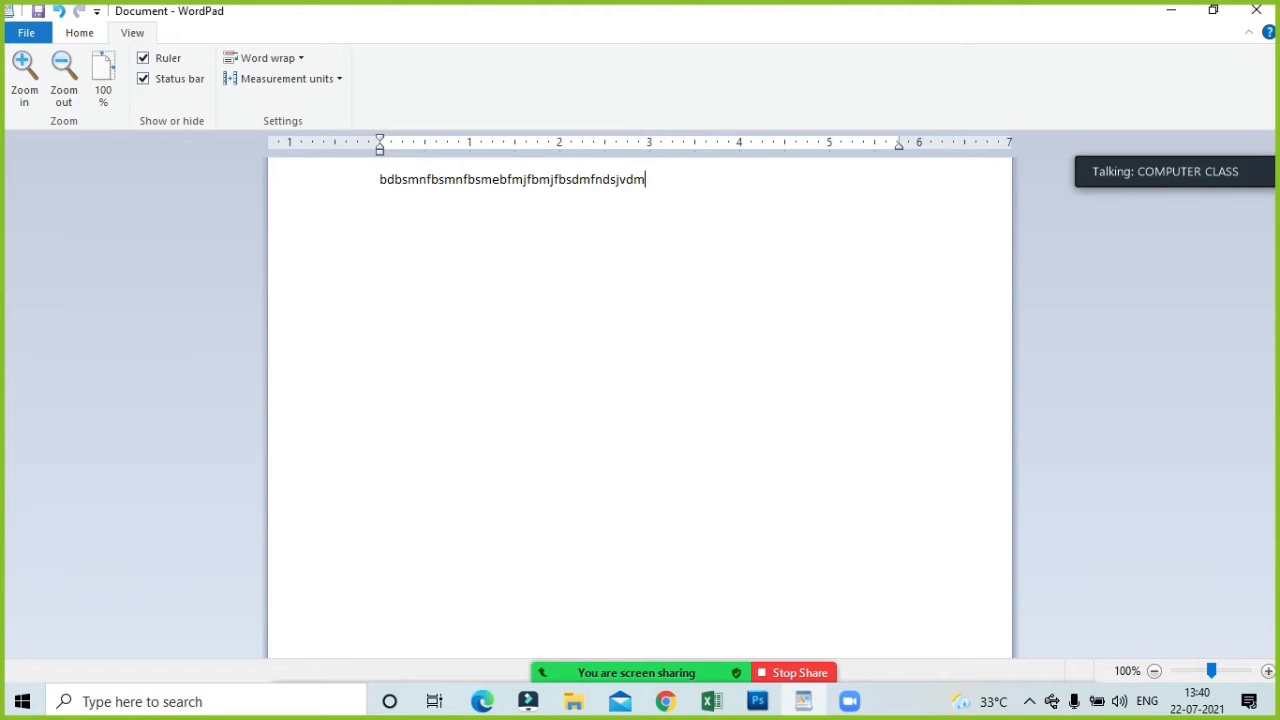
pyautogui.write('fndjnfekfnekfnelkfnelkndleknflkenfkelnflek')
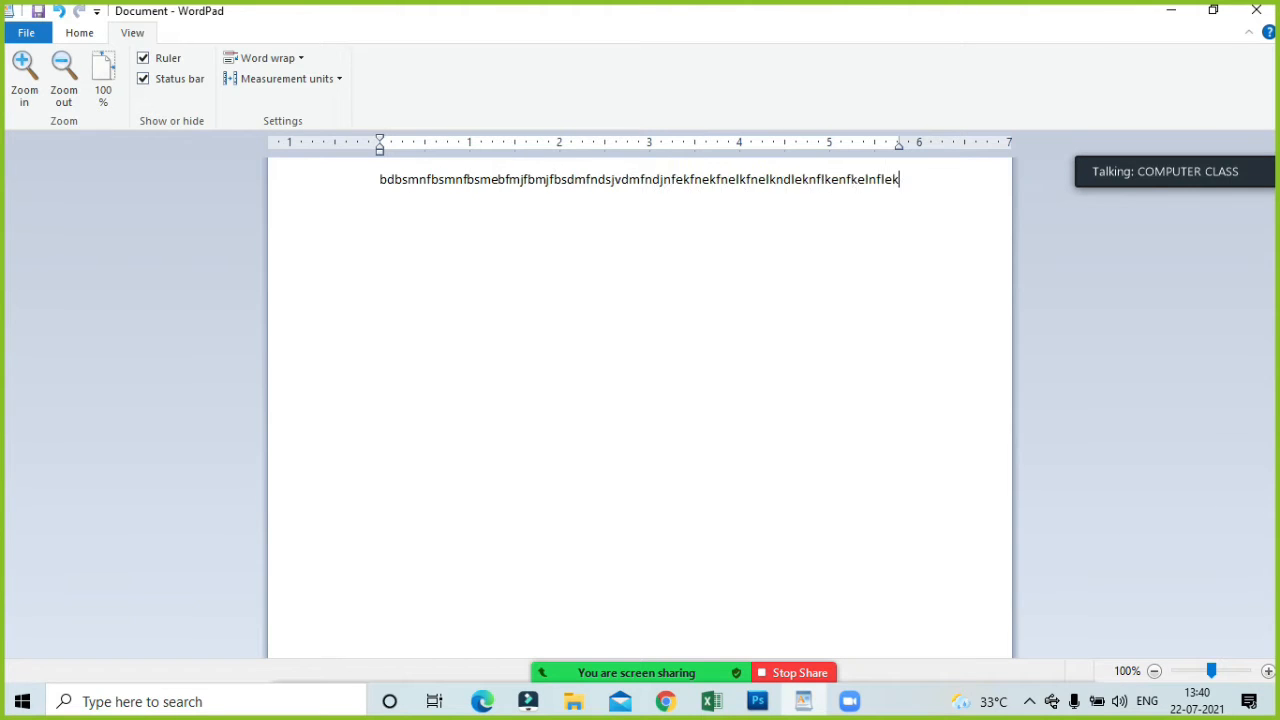
pyautogui.write('fnvdnkdnkdnkdnvkdk')
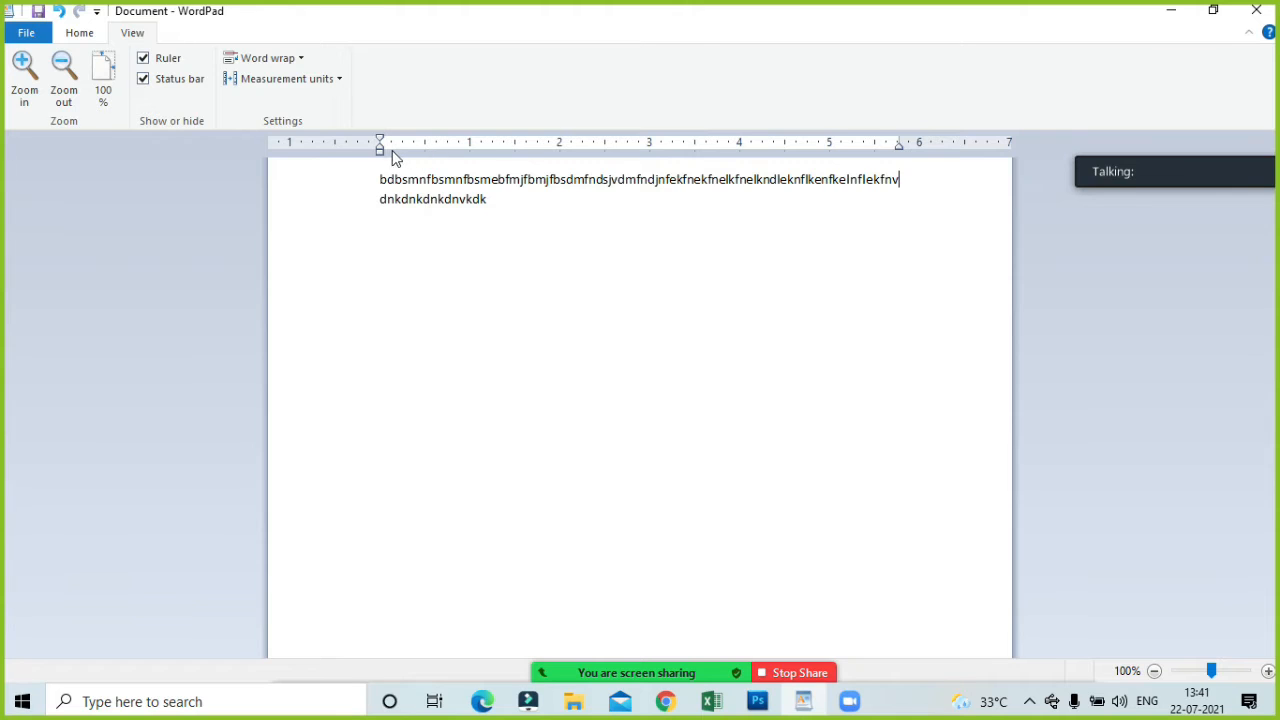
# Set word wrap to Wrap to window and extend the line with "gnmfg" followed by a long run of f's.
pyautogui.click(254, 66)
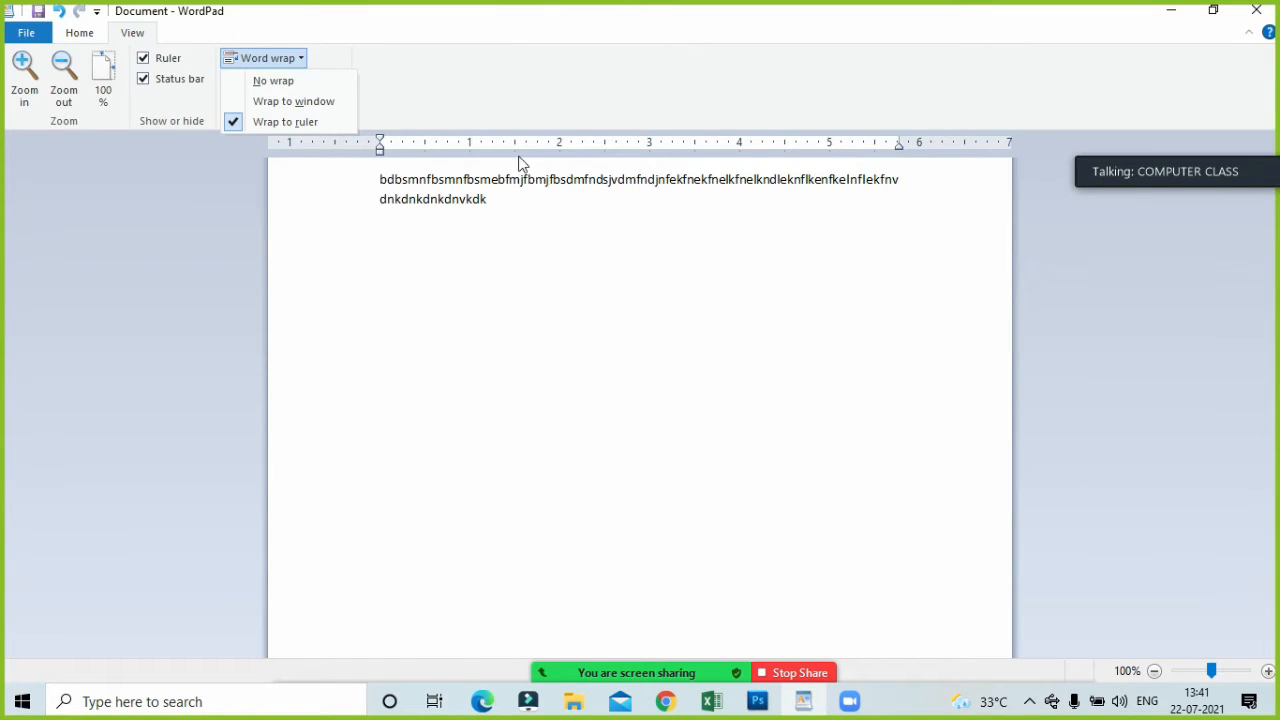
pyautogui.click(278, 101)
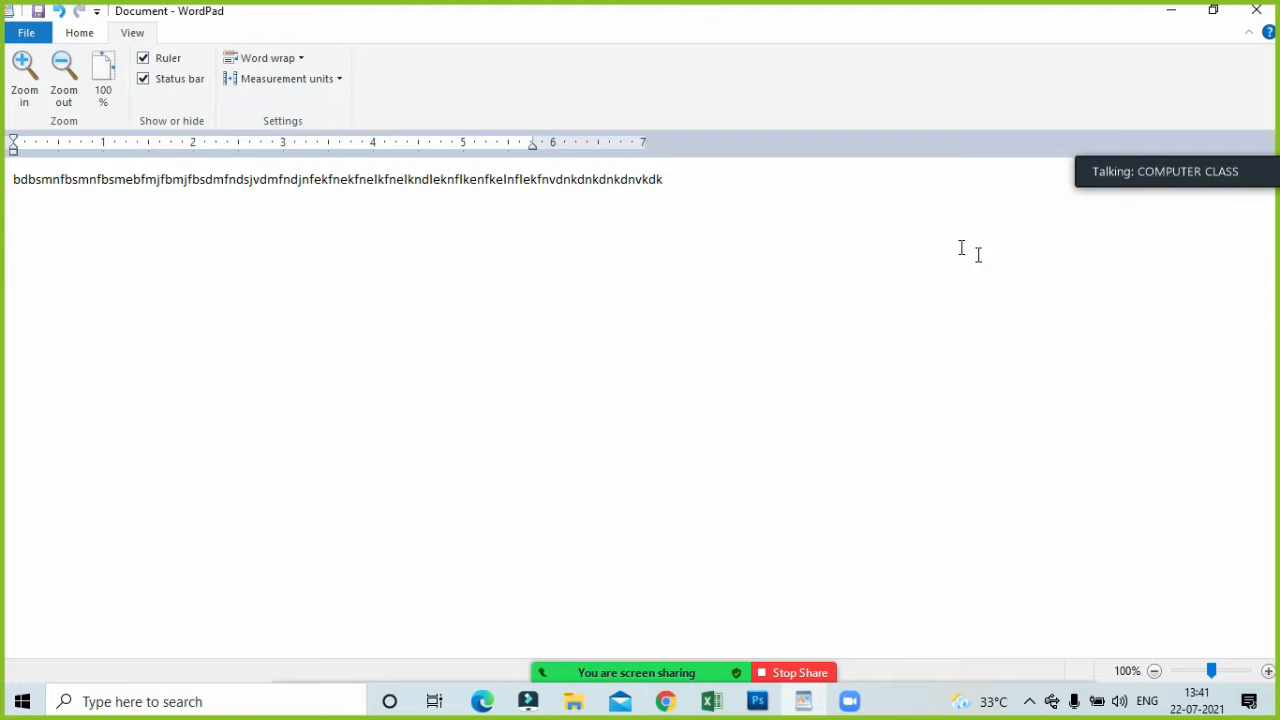
pyautogui.click(704, 183)
pyautogui.write('gnmfgfffffffffffffffffffffffffffffffffffffffffffffffffffffffffffffffffffffffffffffffff')
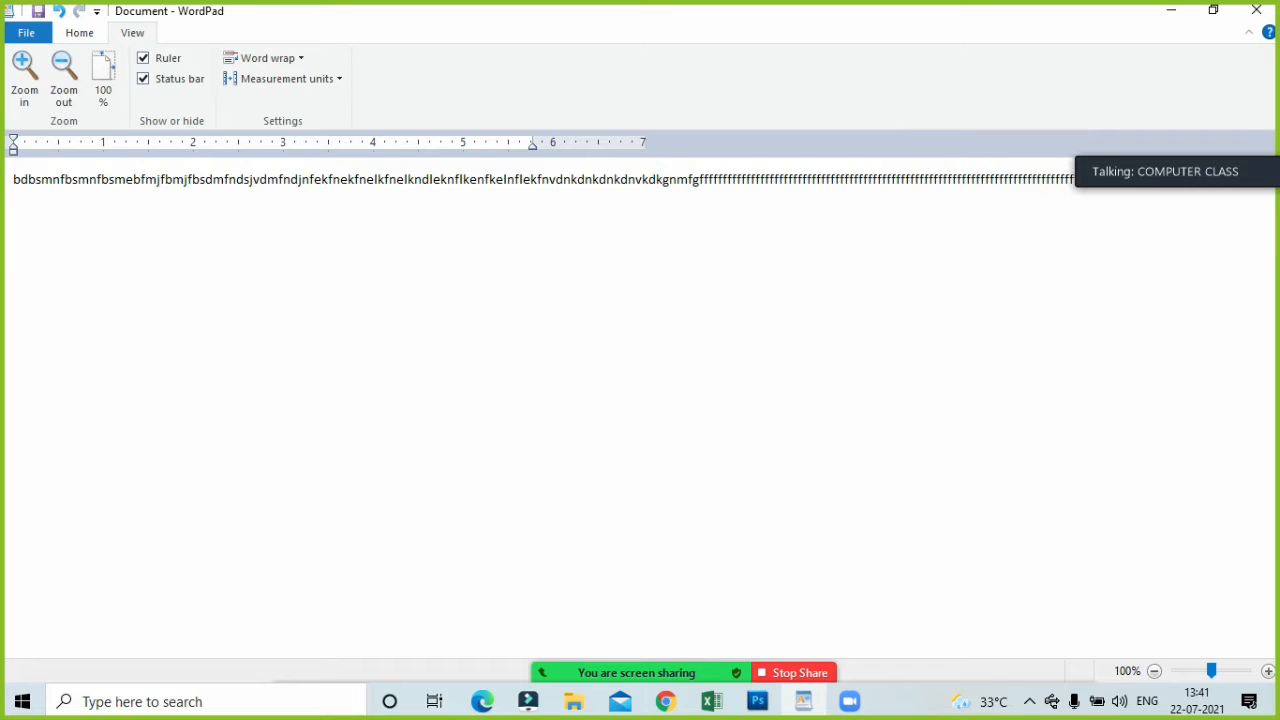
# Move the floating Zoom speaker panel up over the ribbon, clear of the document text.
pyautogui.click(1251, 147)
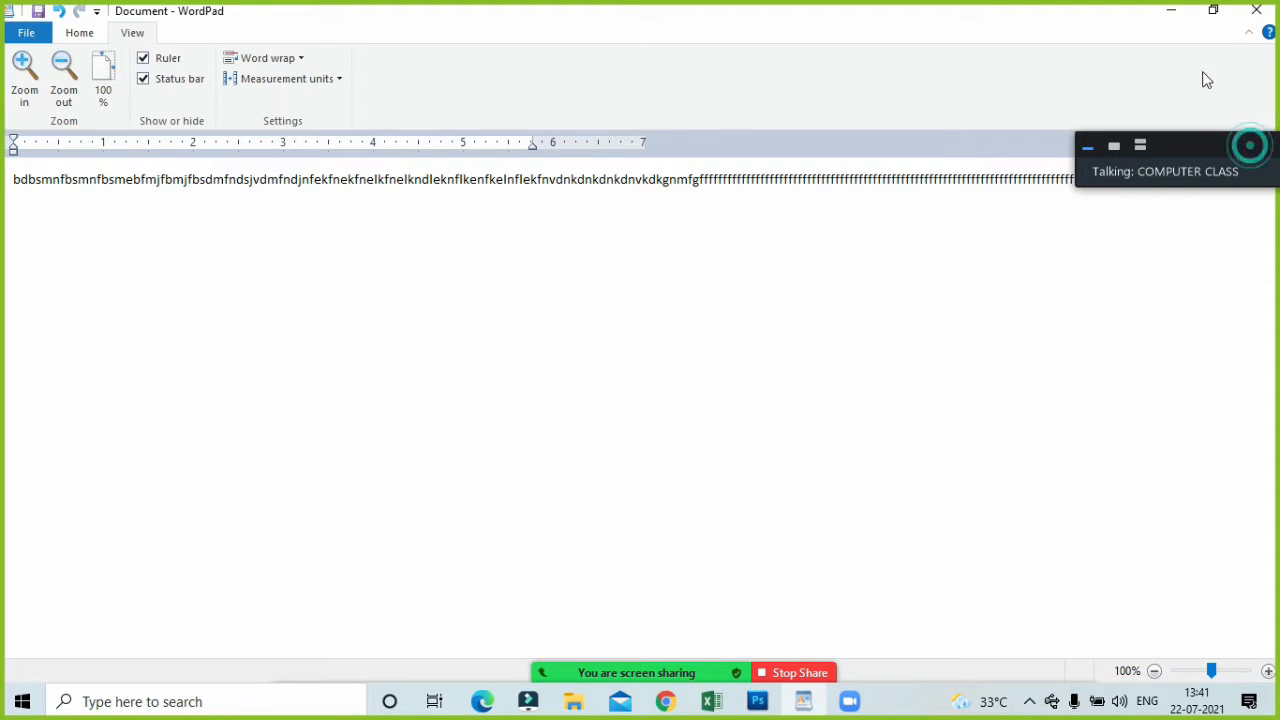
pyautogui.click(1184, 54)
pyautogui.moveTo(1194, 149); pyautogui.dragTo(1022, 20)
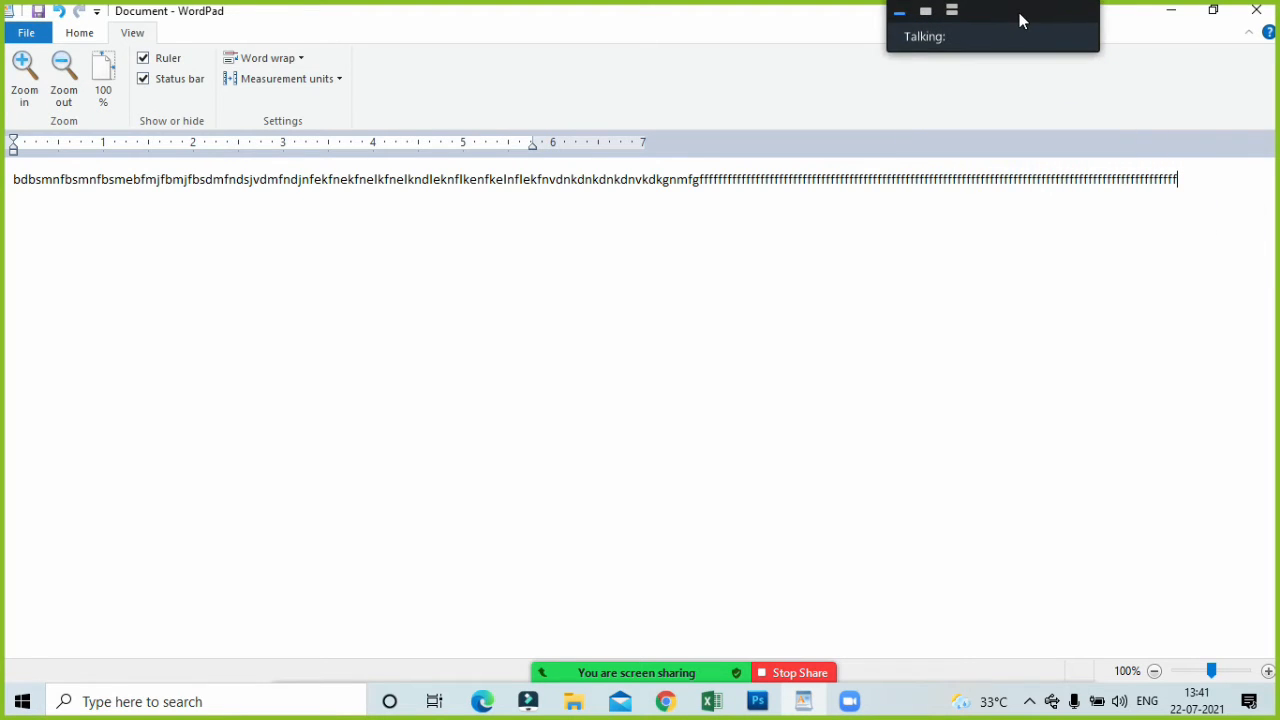
# Continue the line with random letters from "nfmnfmnfmb" until they run past the window edge onto a second line.
pyautogui.write('nfmnfmnfmb nm')
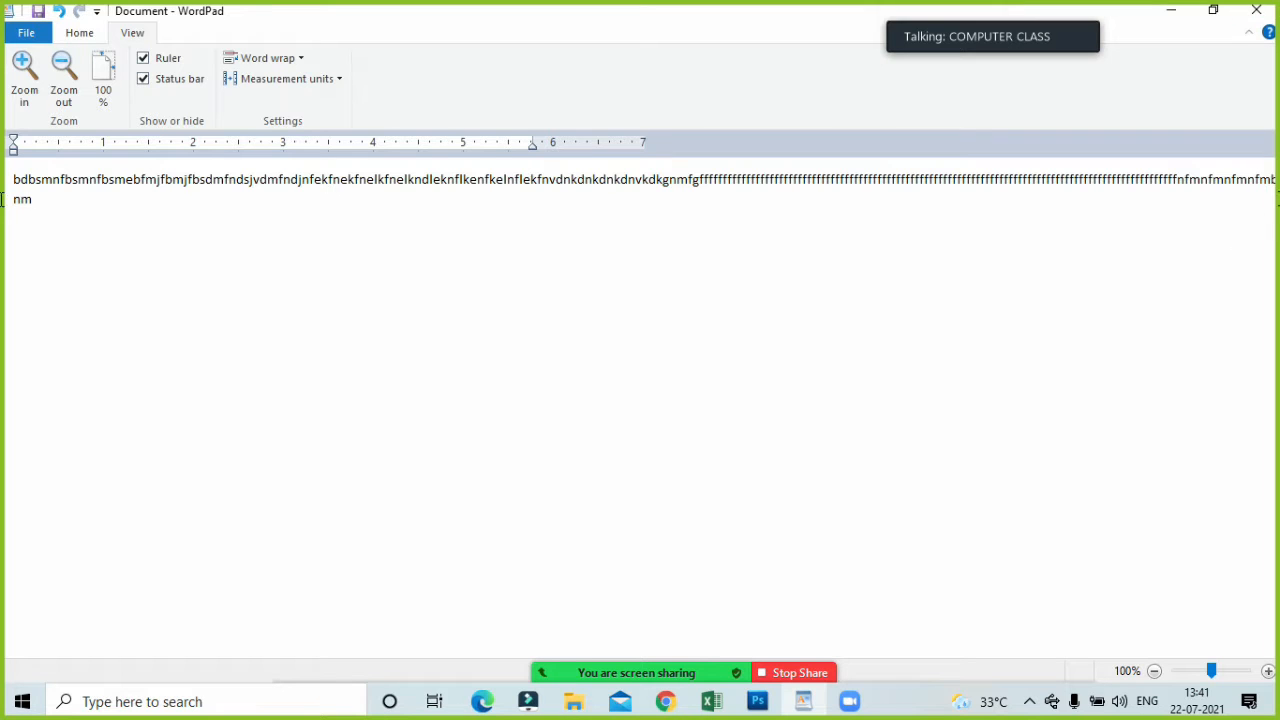
pyautogui.write('bgmbgnn')
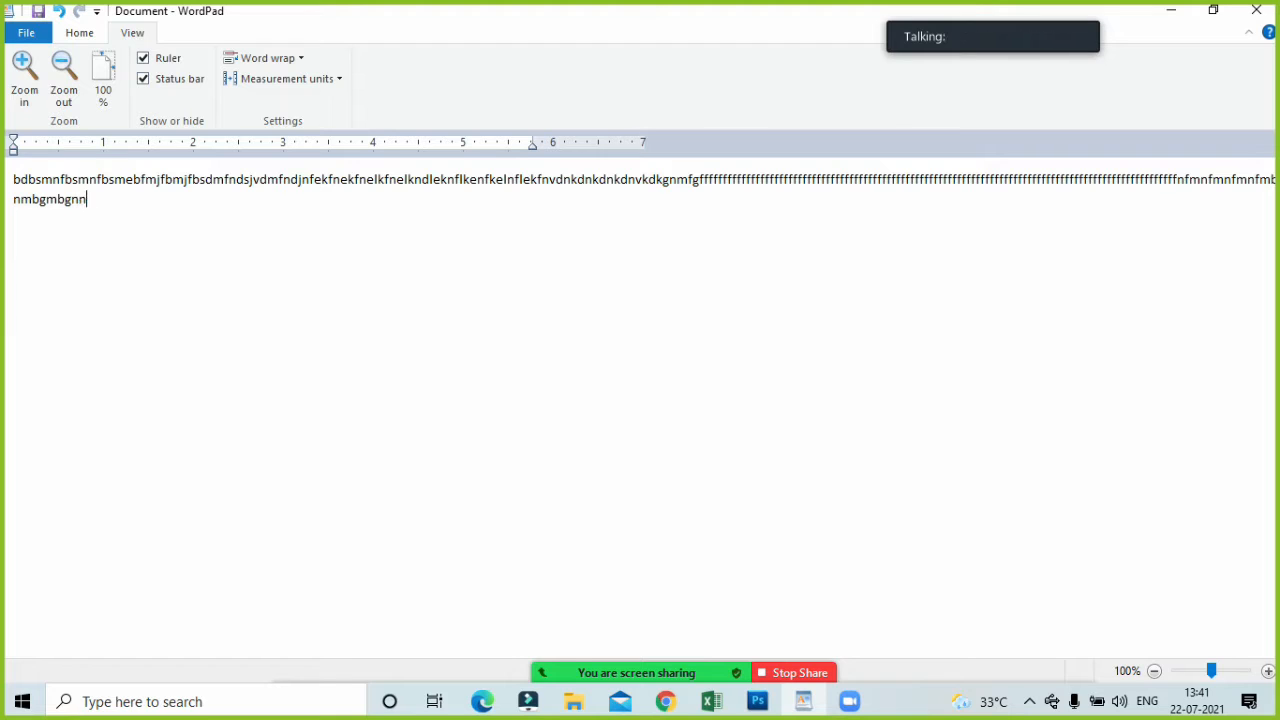
pyautogui.write('gnnhmhmhm')
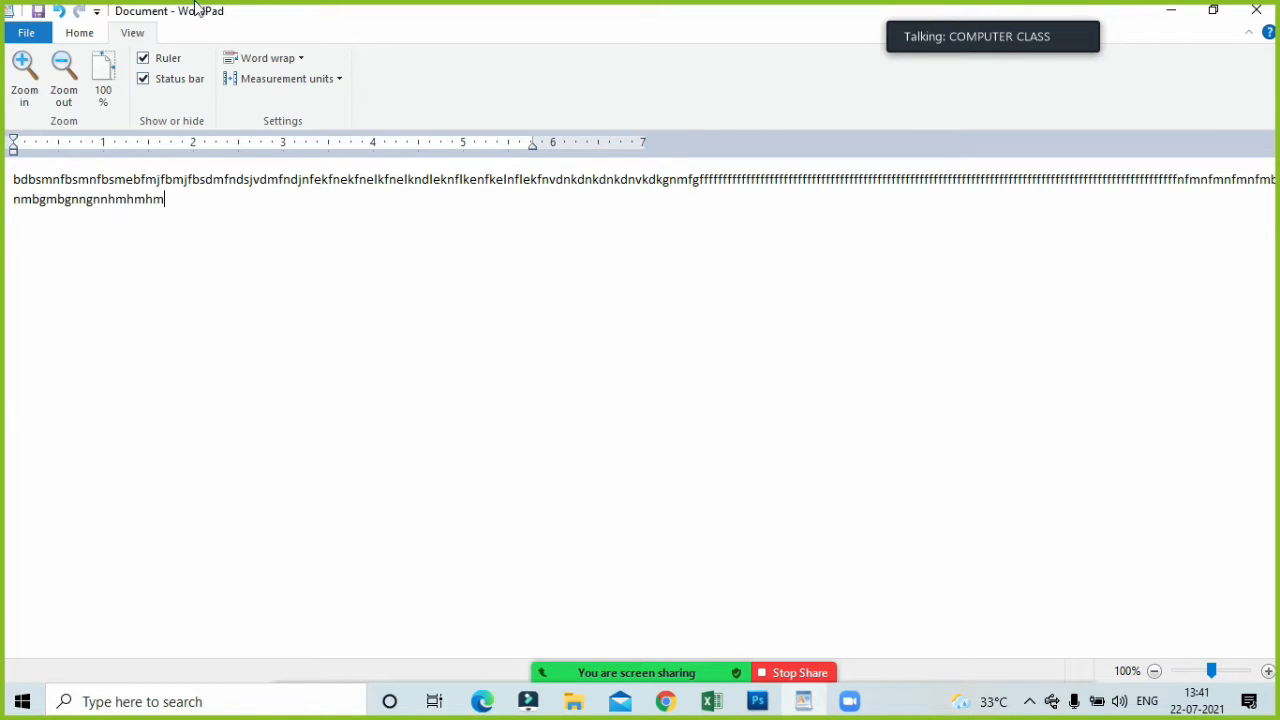
# Switch word wrap to Wrap to ruler, and from there to No wrap.
pyautogui.click(290, 57)
pyautogui.click(308, 124)
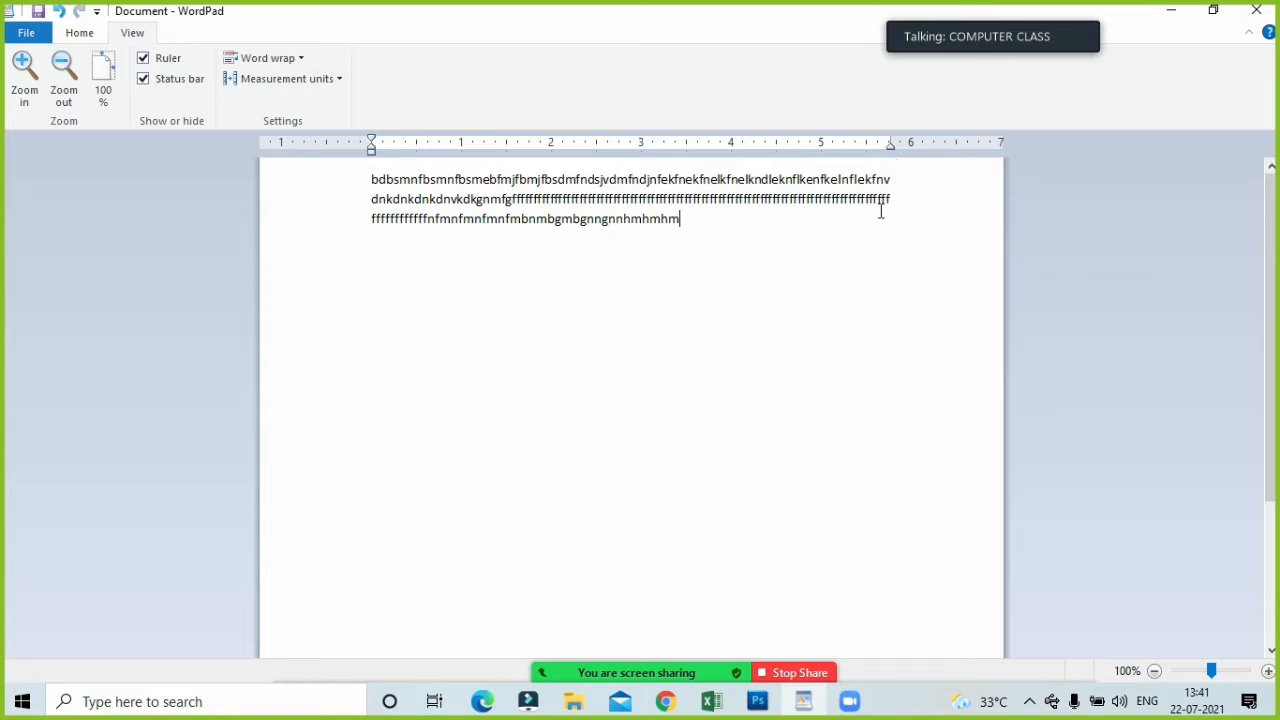
pyautogui.click(271, 58)
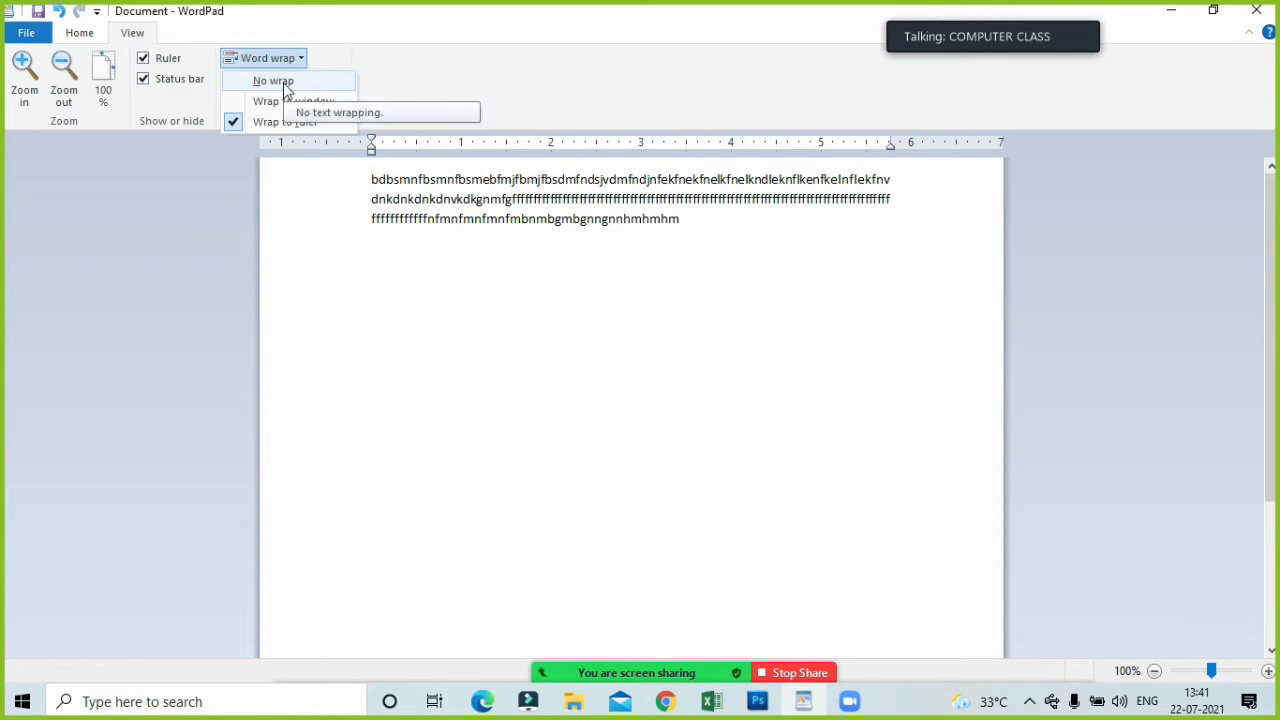
pyautogui.click(273, 81)
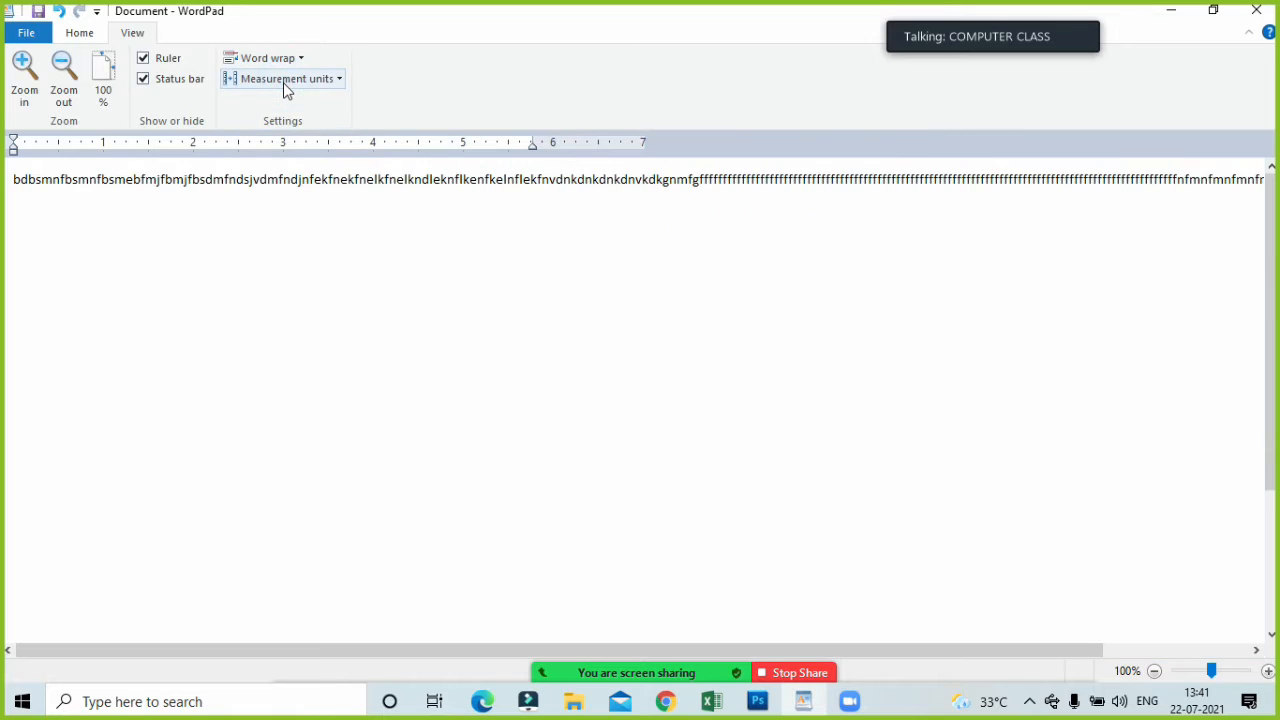
# Extend the unwrapped line with more random letters and add a new paragraph reading "jhbjdhbjhbj".
pyautogui.click(605, 181)
pyautogui.press('Right')
pyautogui.press('Right')
pyautogui.press('Right')
pyautogui.press('Right')
pyautogui.press('Right')
pyautogui.press('Right')
pyautogui.press('Right')
pyautogui.press('Right')
pyautogui.press('Right')
pyautogui.press('Right')
pyautogui.press('Right')
pyautogui.press('Right')
pyautogui.press('Right')
pyautogui.press('Right')
pyautogui.press('Right')
pyautogui.press('Right')
pyautogui.press('Right')
pyautogui.press('Right')
pyautogui.press('Right')
pyautogui.press('Right')
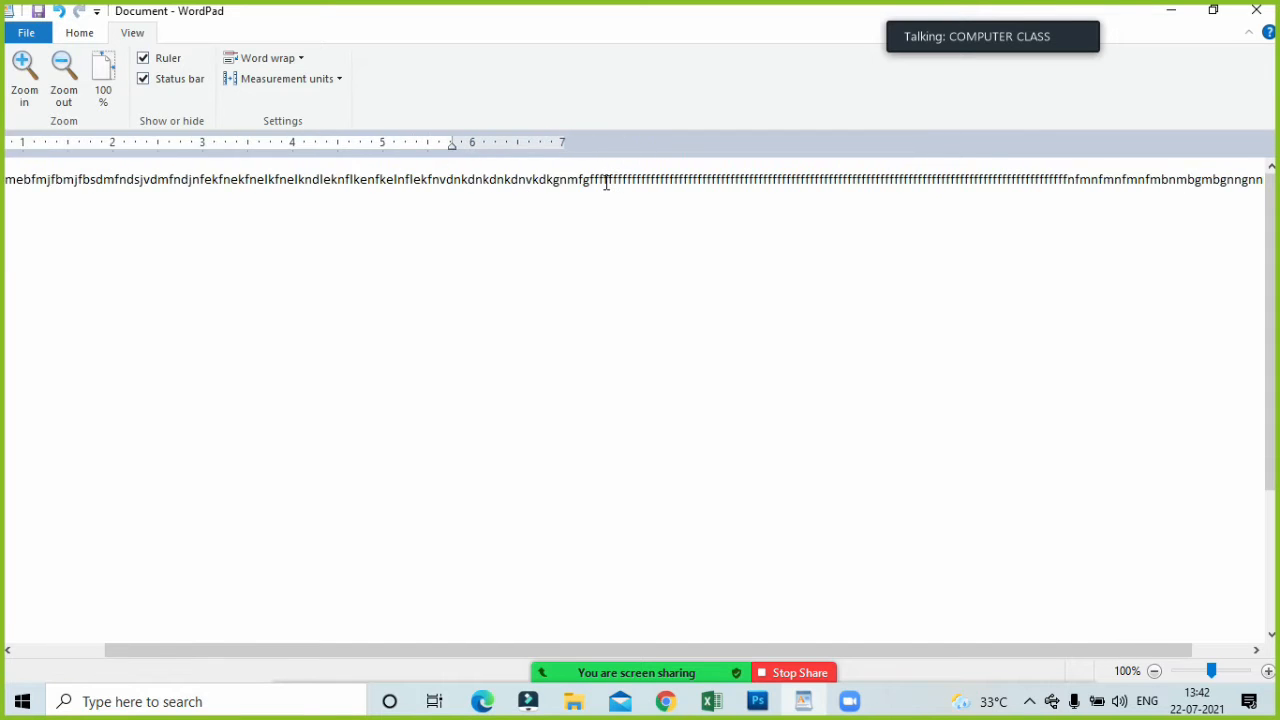
pyautogui.write('gbgnbjdnbjdfnbkfnbkfbmbkgmblmblmfb')
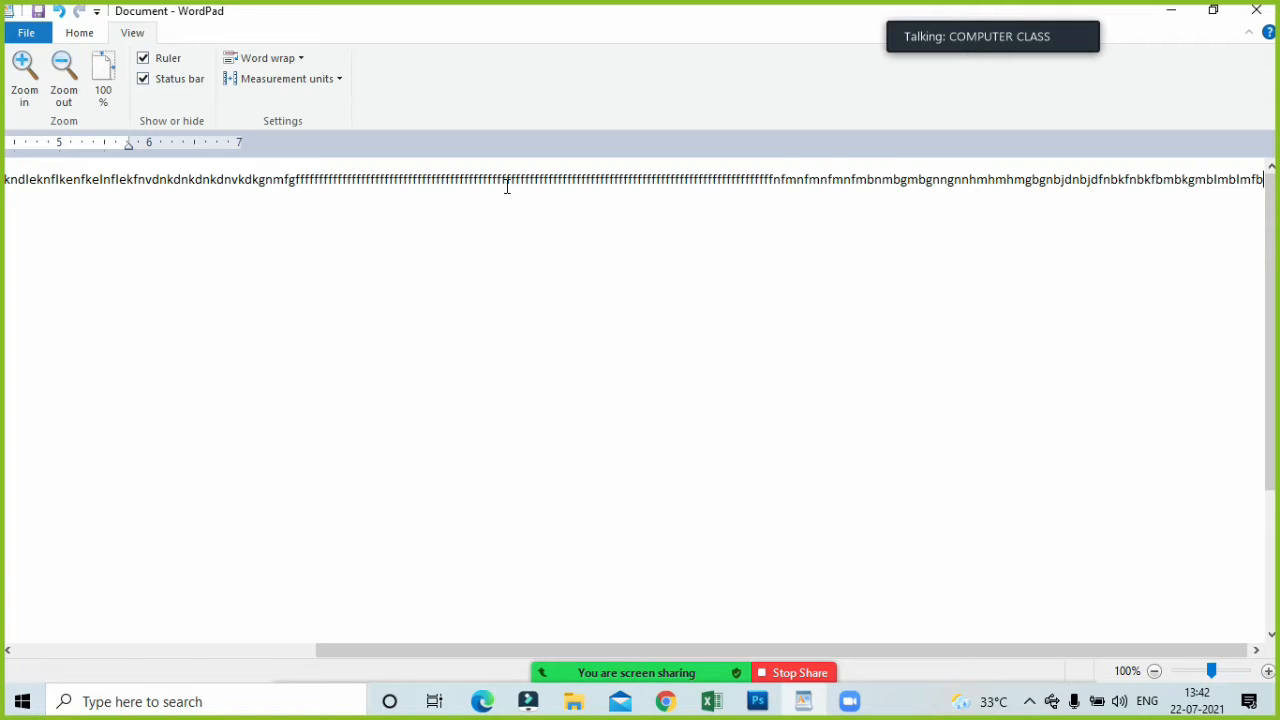
pyautogui.press('Return')
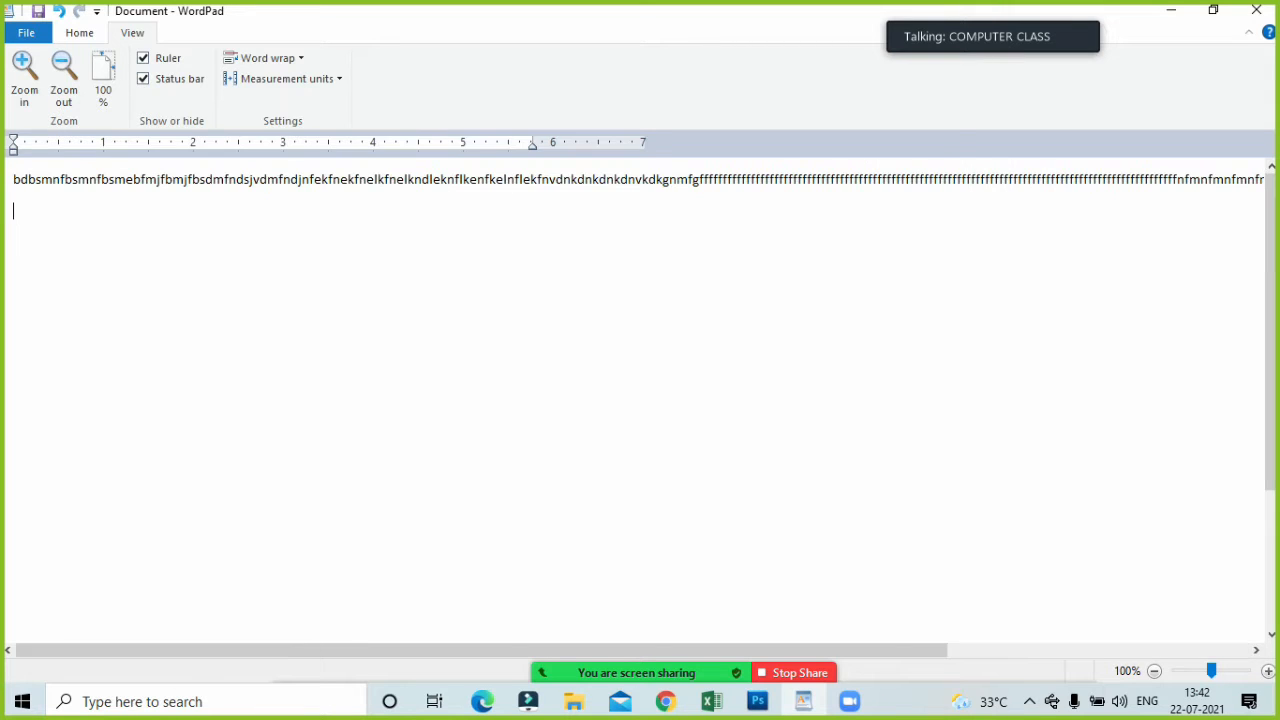
pyautogui.write('jhbjdhbjhbj')
# Set the document's word wrap back to Wrap to ruler.
pyautogui.hotkey('ctrl', 'a')
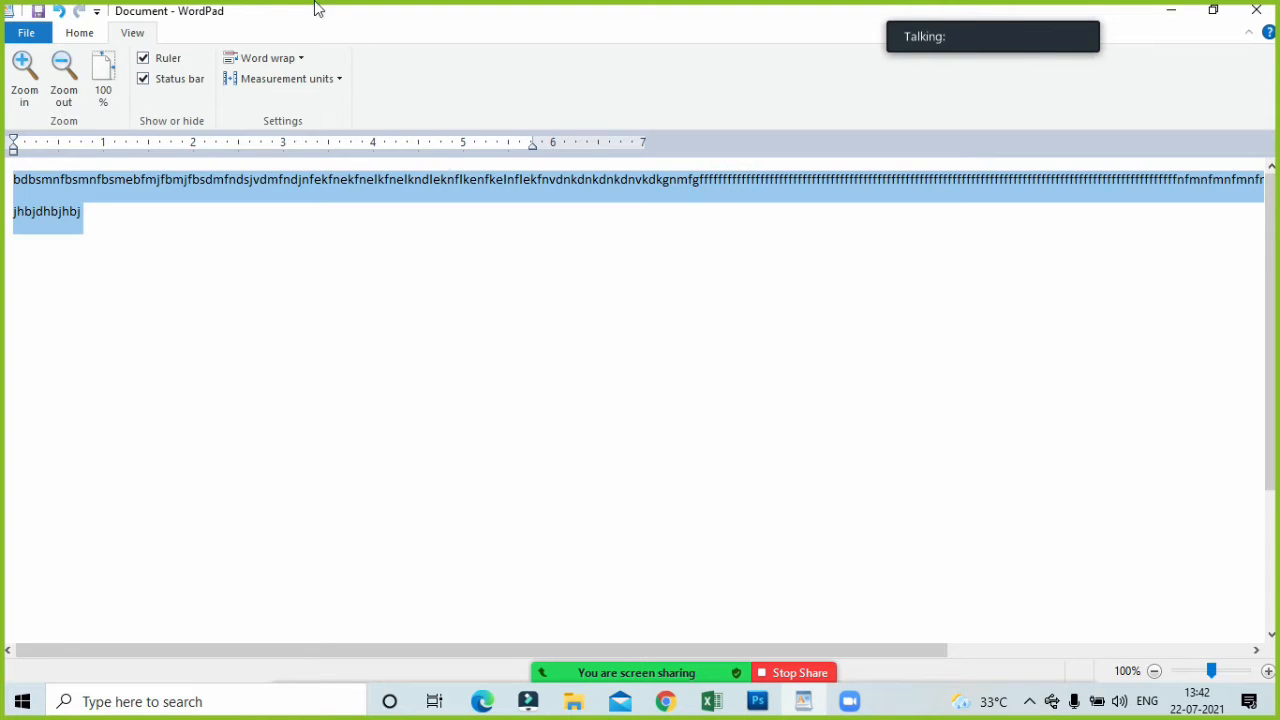
pyautogui.click(247, 279)
pyautogui.click(276, 55)
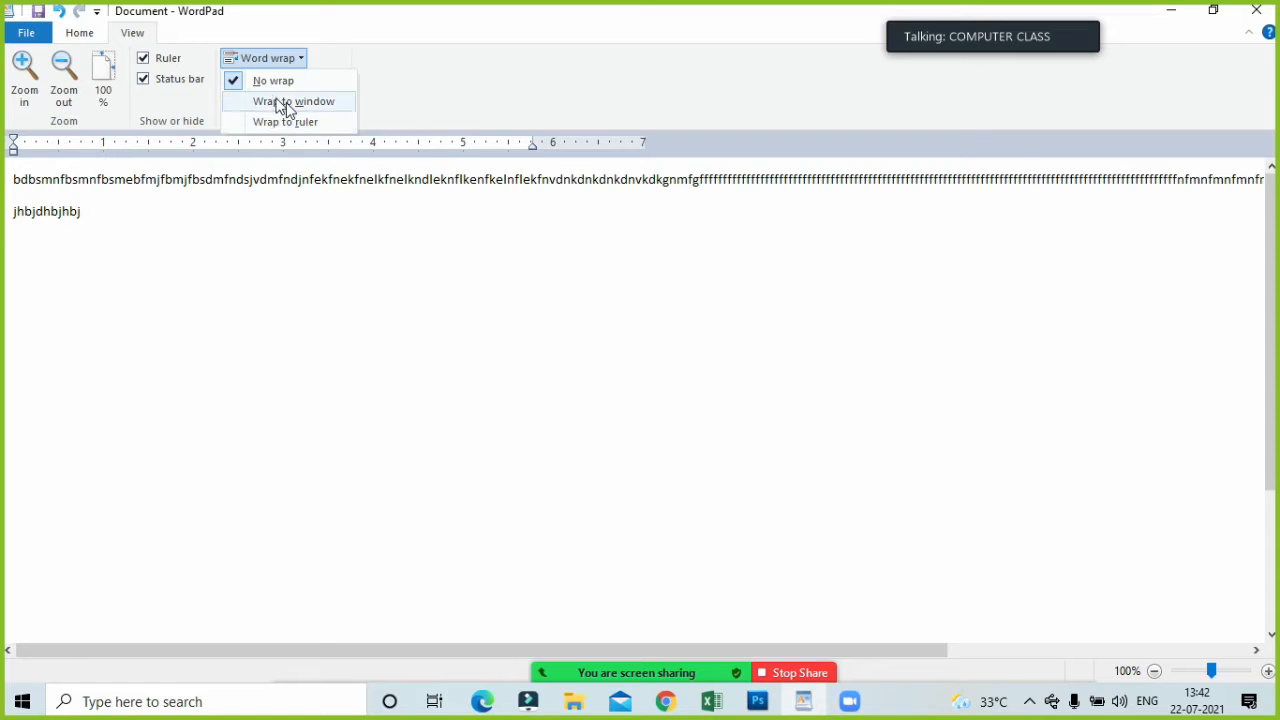
pyautogui.click(300, 122)
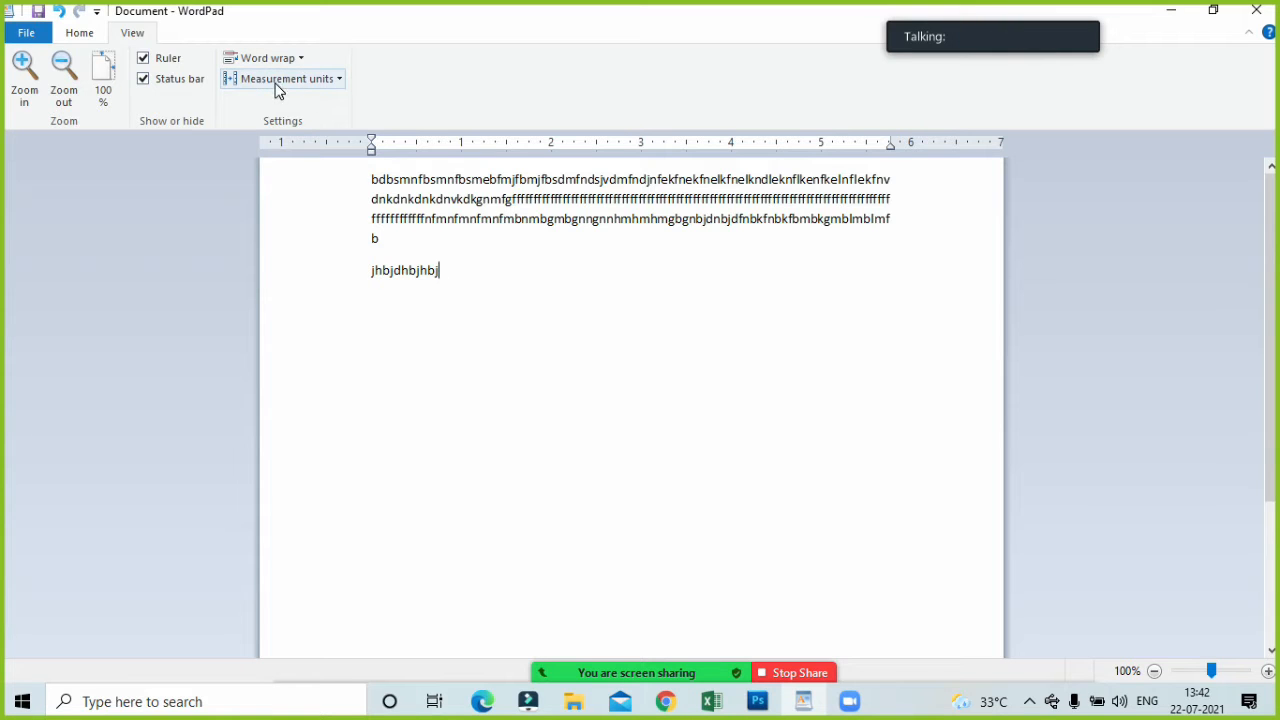
# Set the measurement units to centimeters and open the paragraph settings to view the indentation units.
pyautogui.click(84, 35)
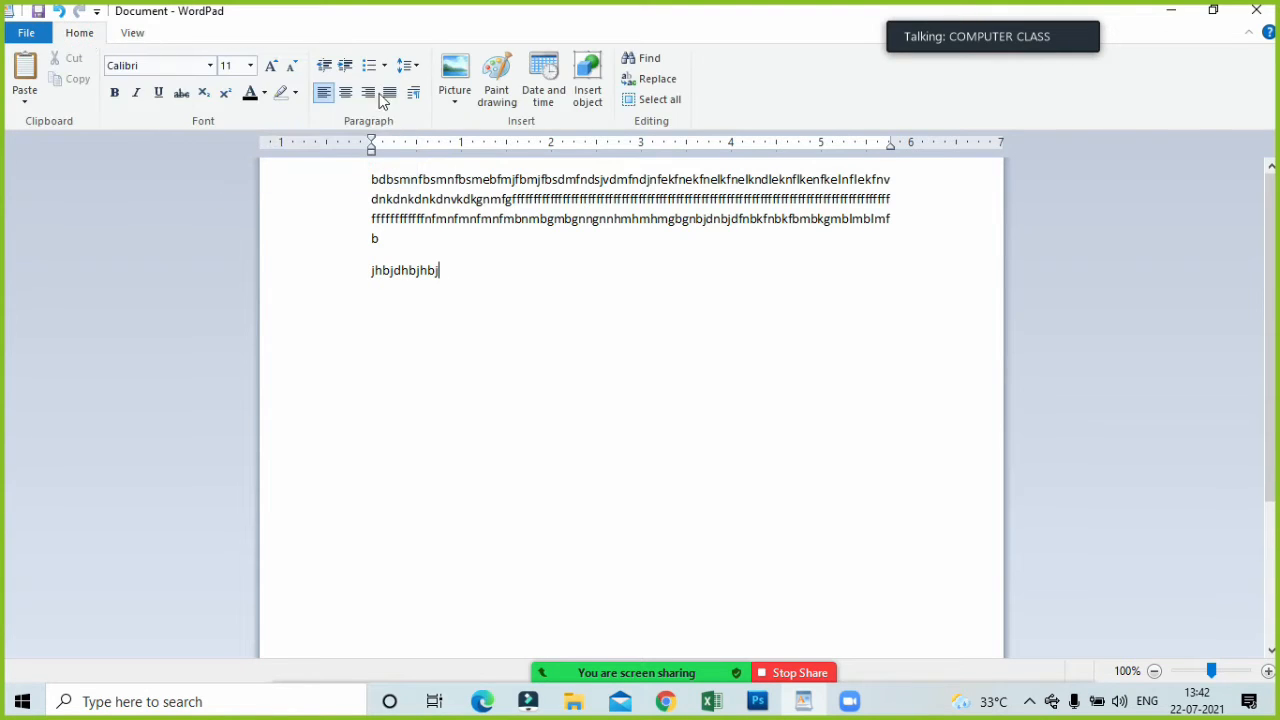
pyautogui.click(155, 34)
pyautogui.click(274, 82)
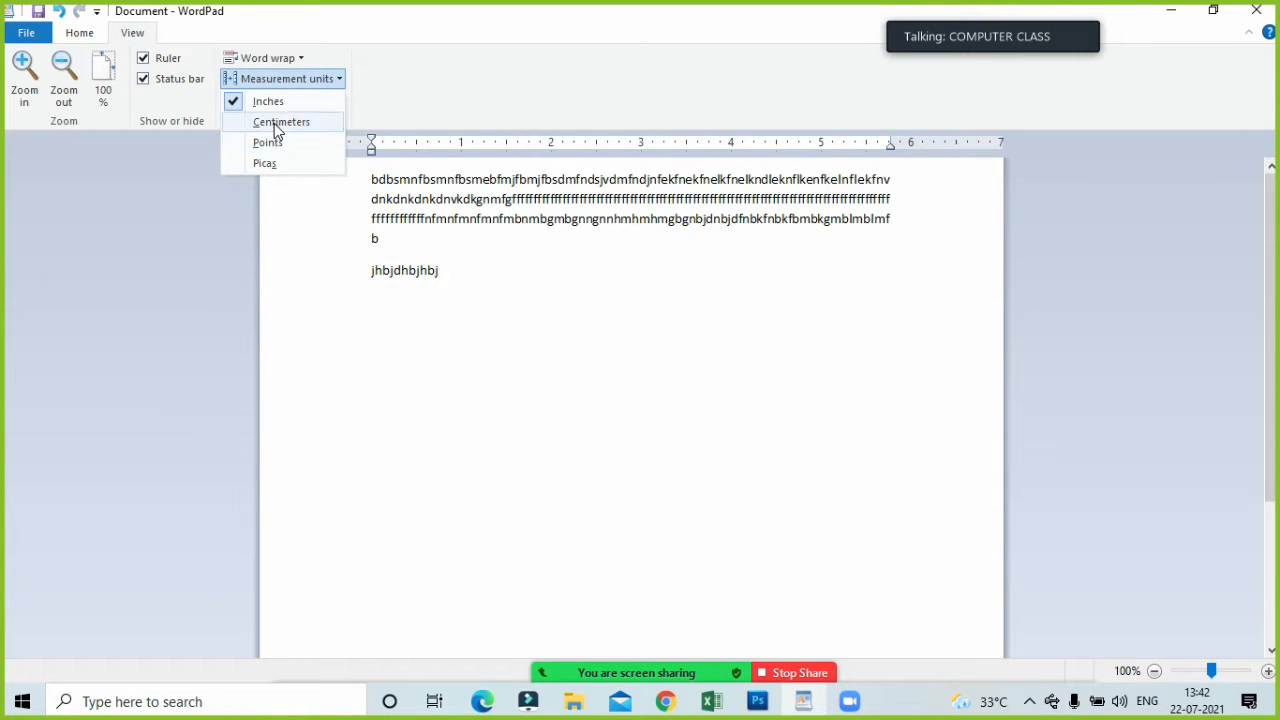
pyautogui.click(275, 121)
pyautogui.click(86, 34)
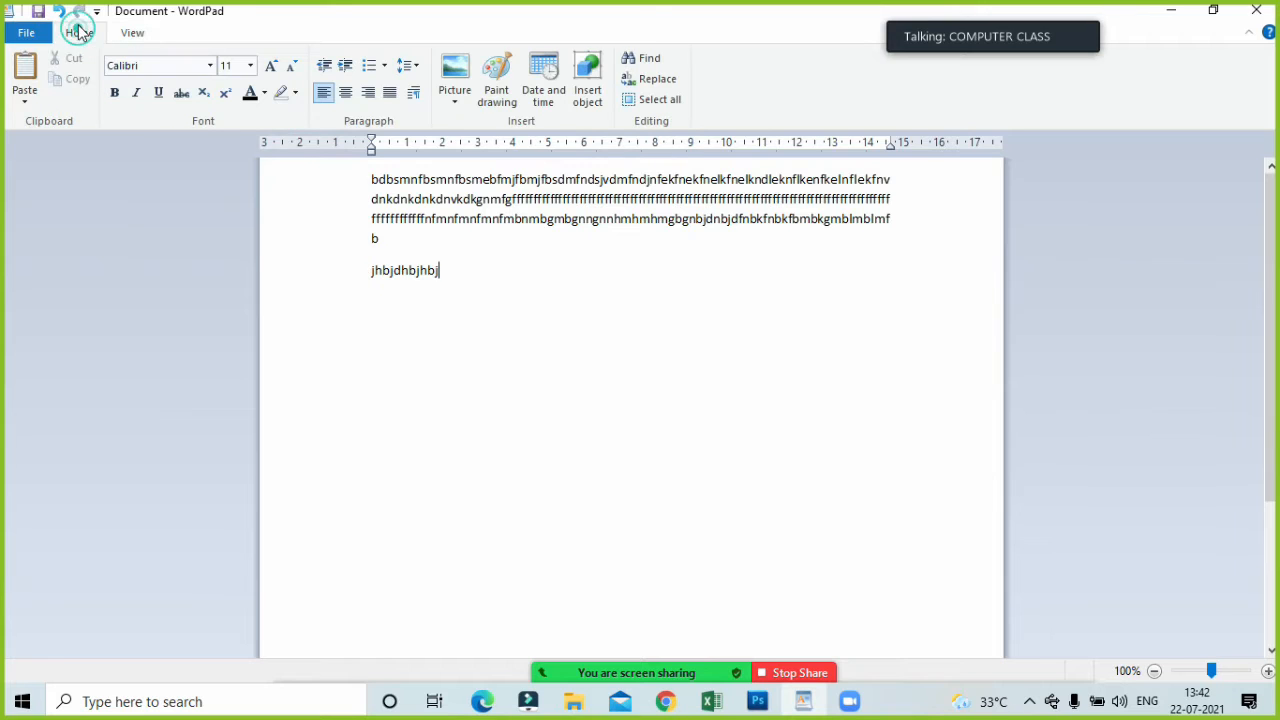
pyautogui.click(416, 93)
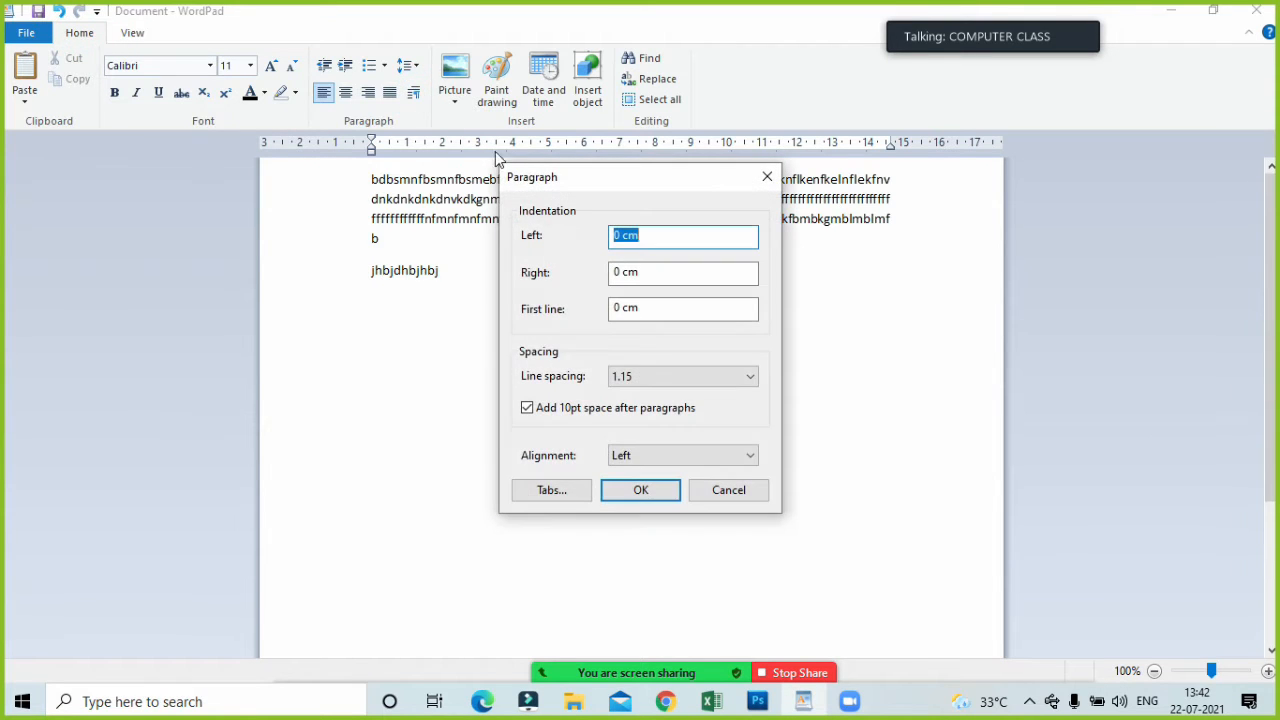
# Examine the left and right indentation units in the paragraph settings and close them without making changes.
pyautogui.click(641, 236)
pyautogui.doubleClick(650, 237)
pyautogui.doubleClick(666, 277)
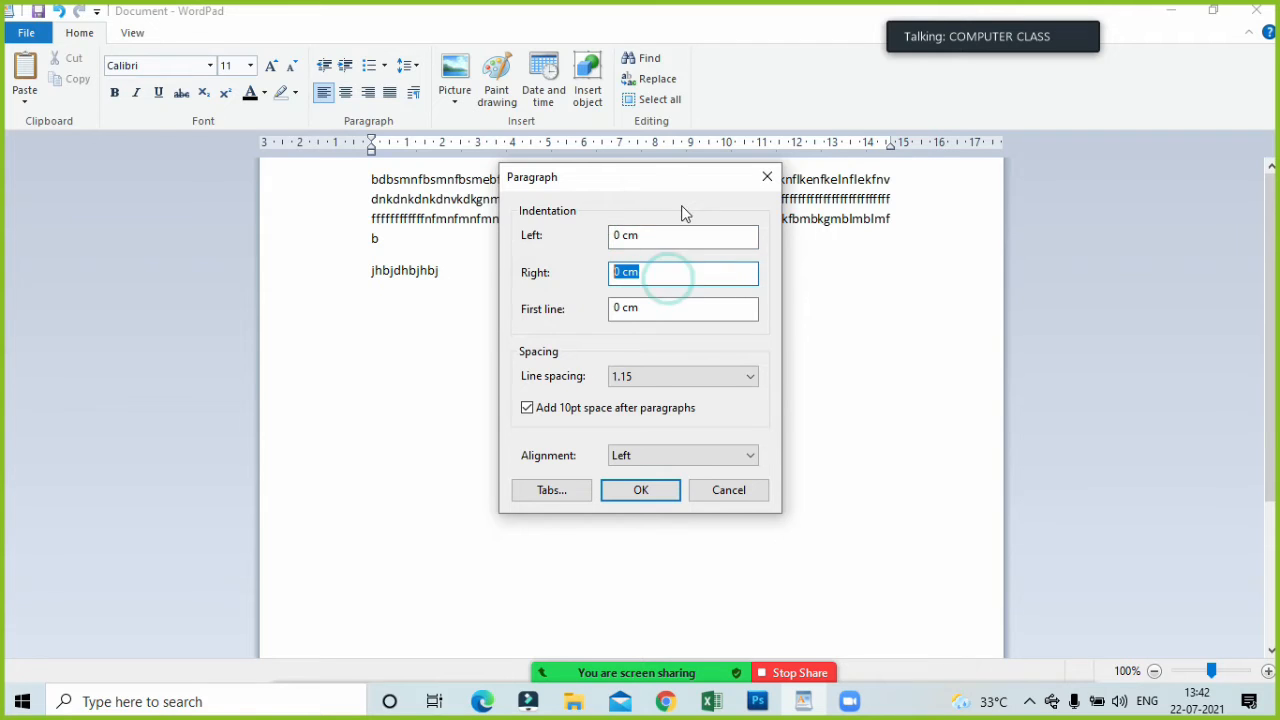
pyautogui.click(765, 177)
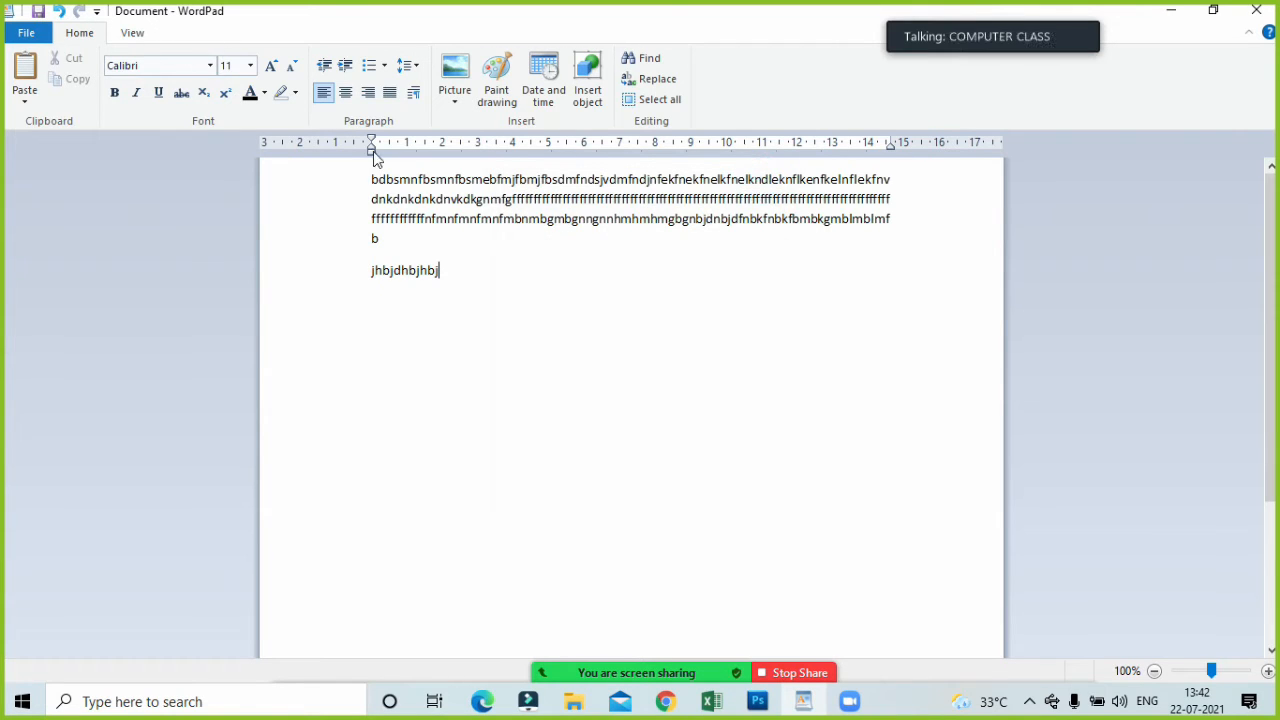
# Switch the measurement units to points, check the indentation units in the paragraph settings, and close the settings.
pyautogui.click(133, 32)
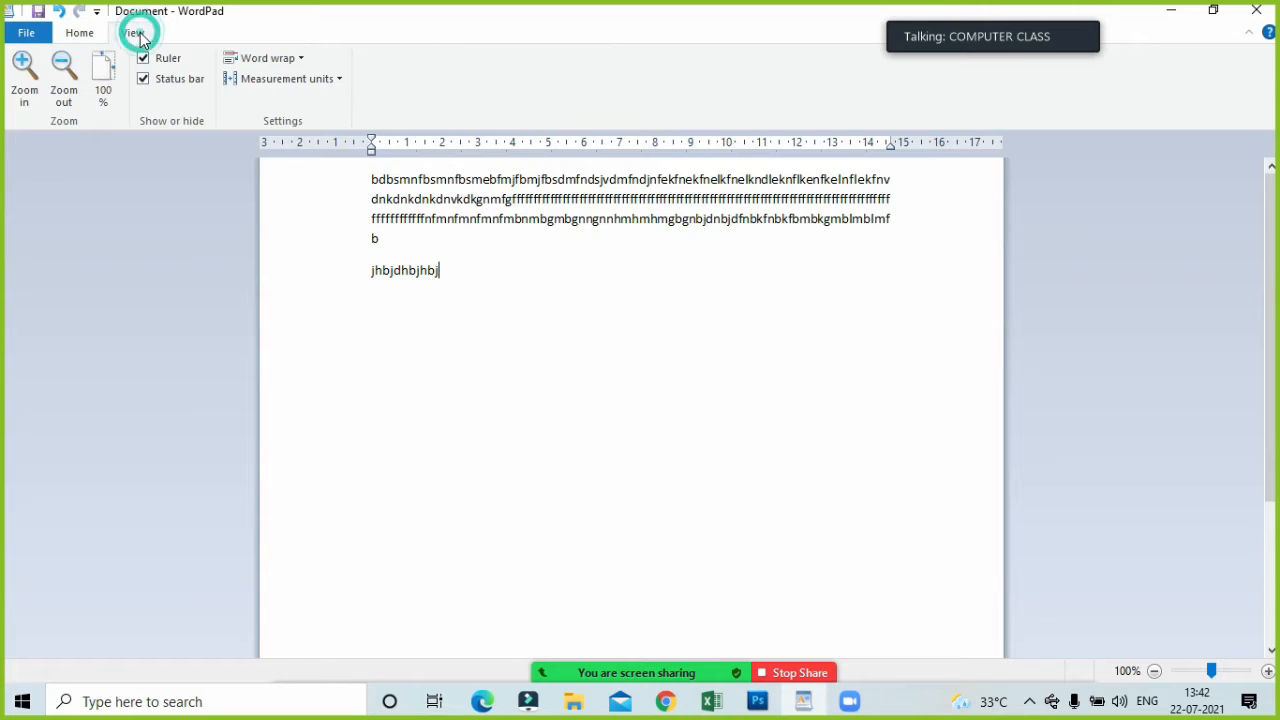
pyautogui.click(262, 80)
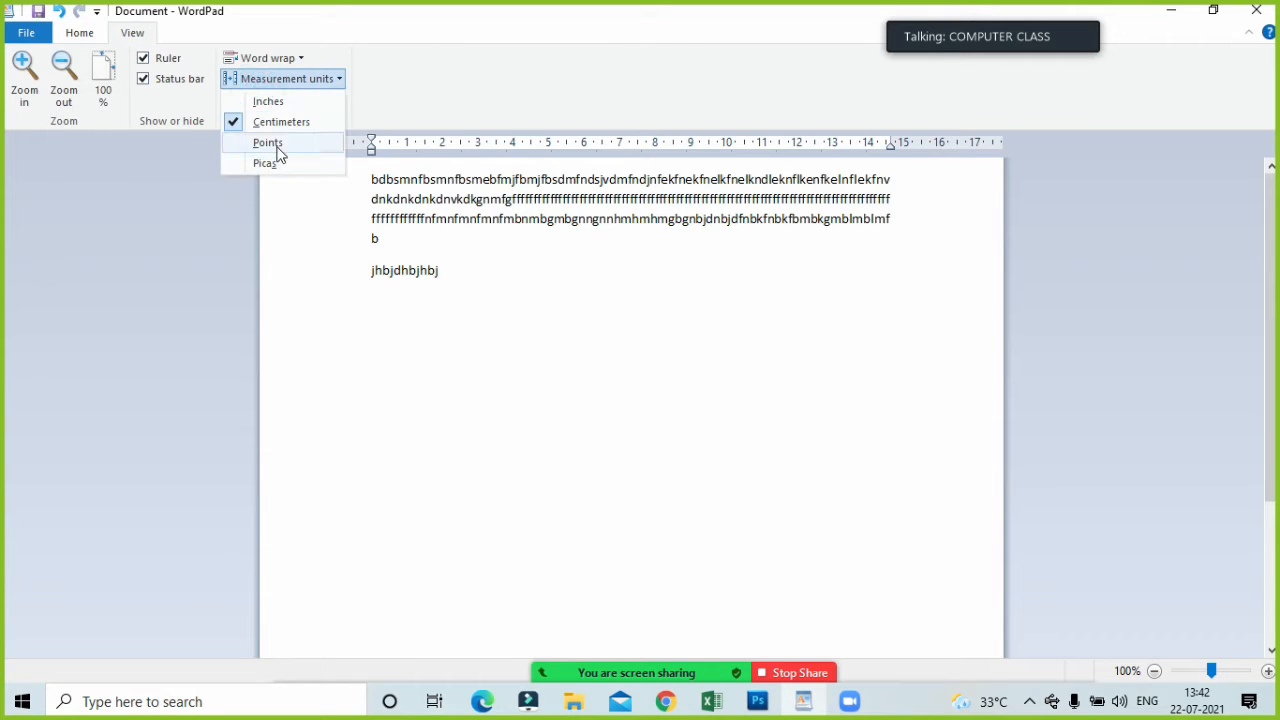
pyautogui.click(275, 143)
pyautogui.click(85, 38)
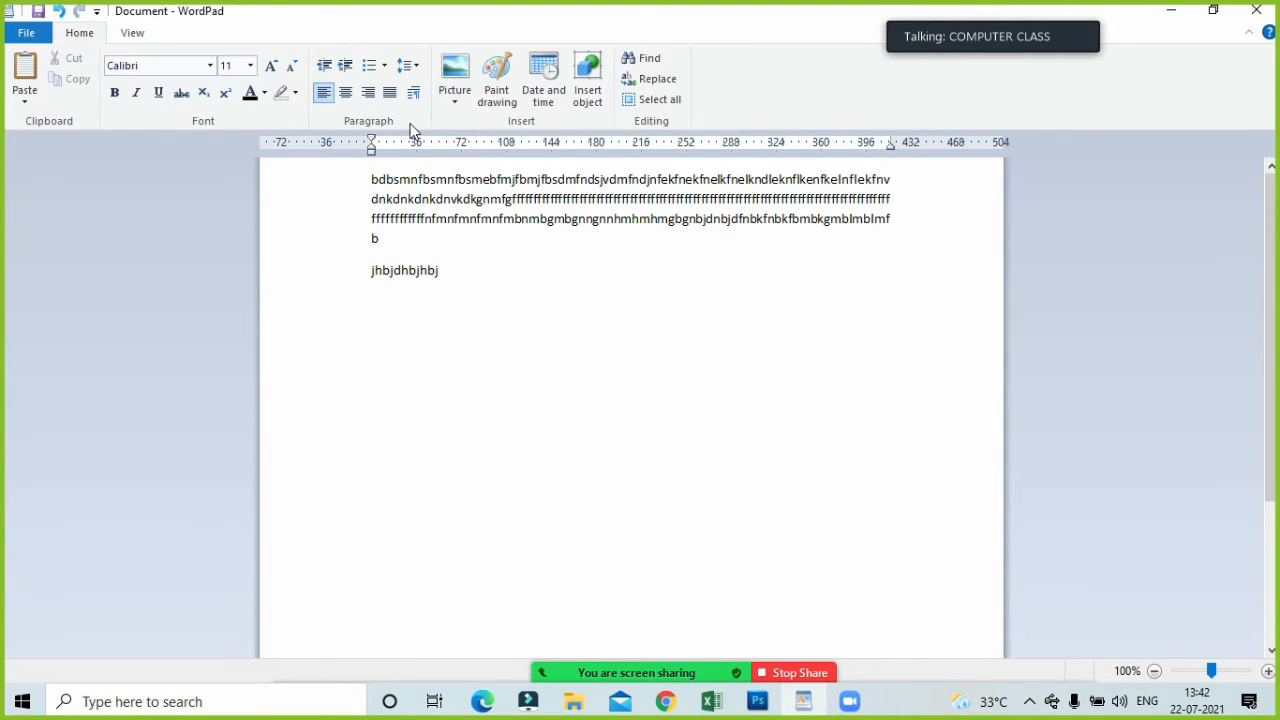
pyautogui.click(413, 92)
pyautogui.click(645, 238)
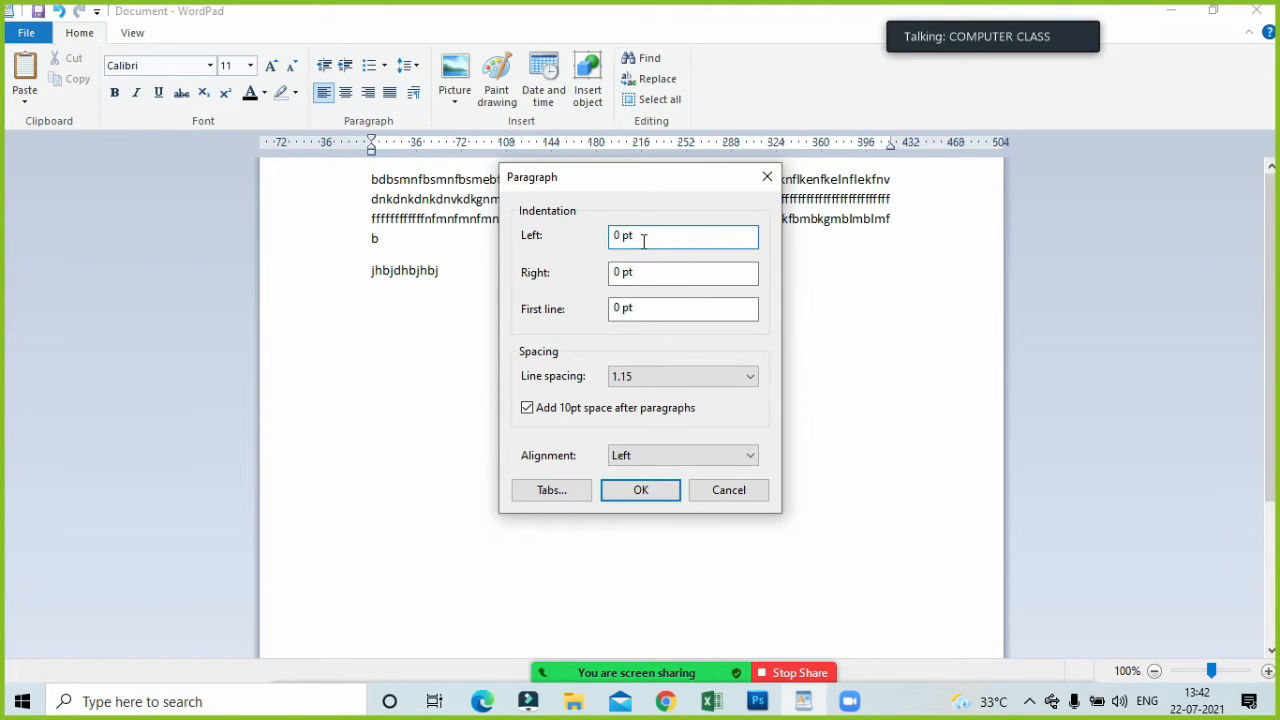
pyautogui.click(766, 177)
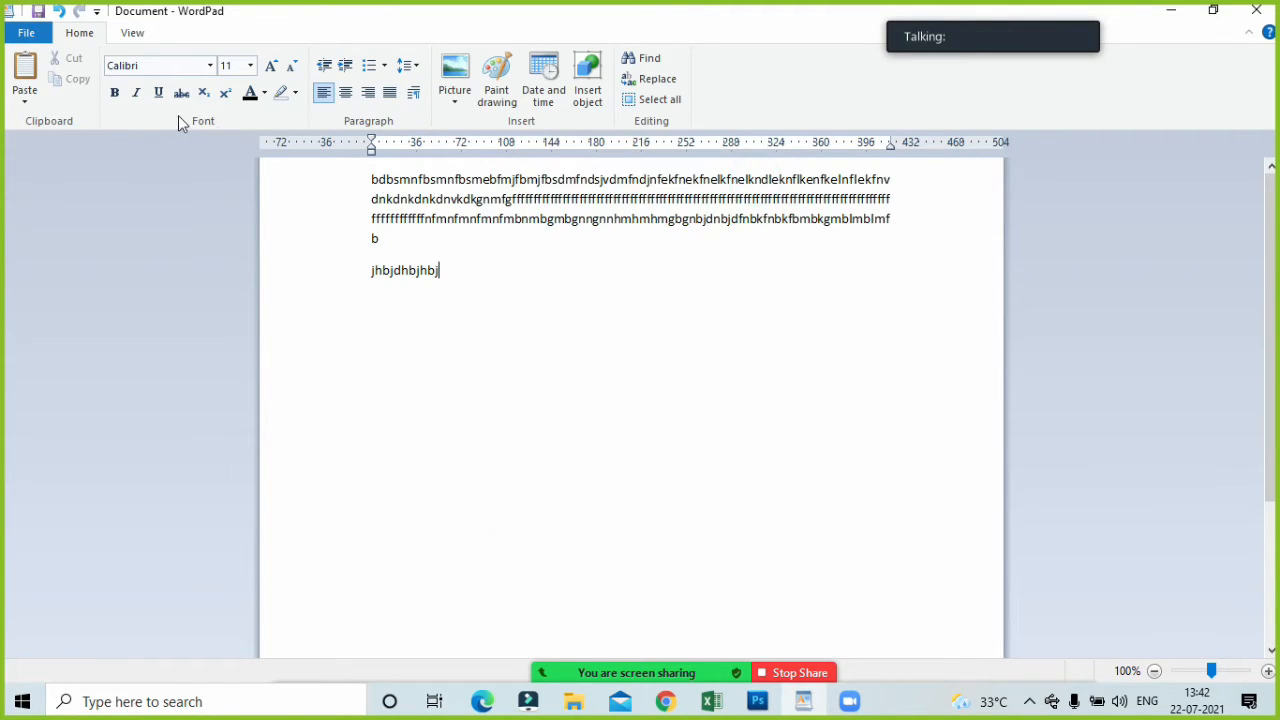
# Set the document's measurement units to inches.
pyautogui.click(133, 36)
pyautogui.click(283, 78)
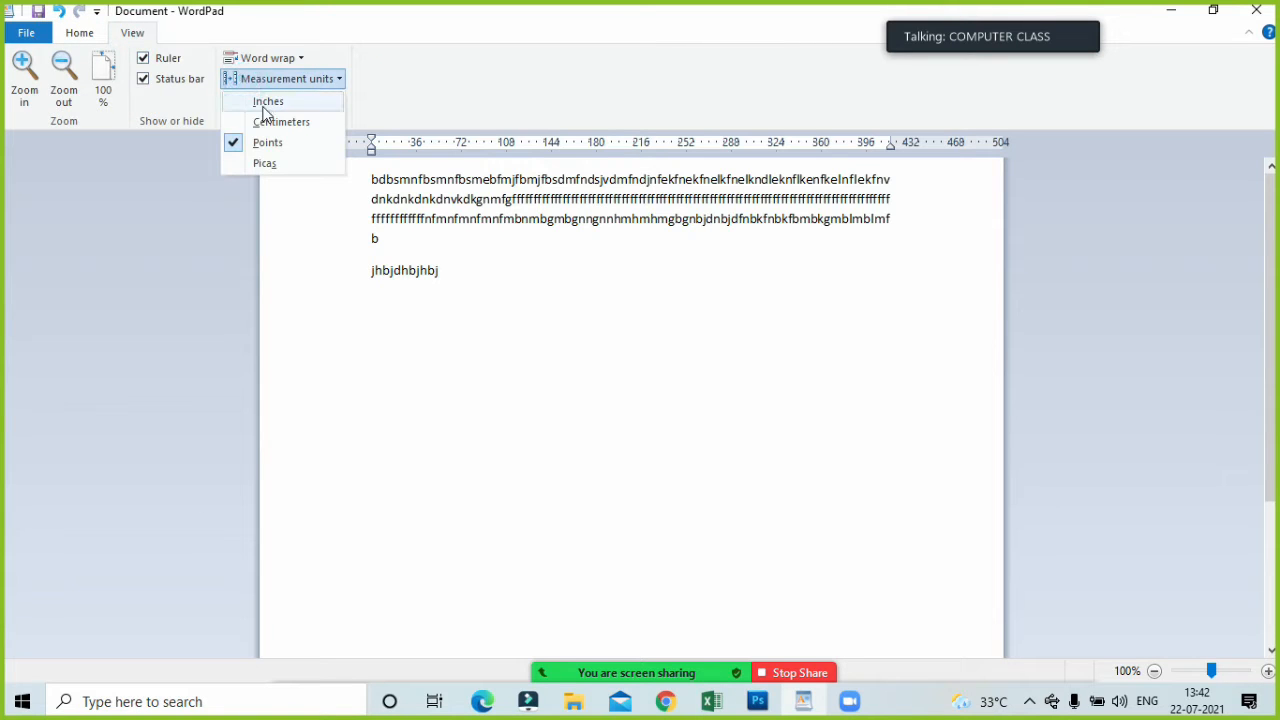
pyautogui.click(266, 102)
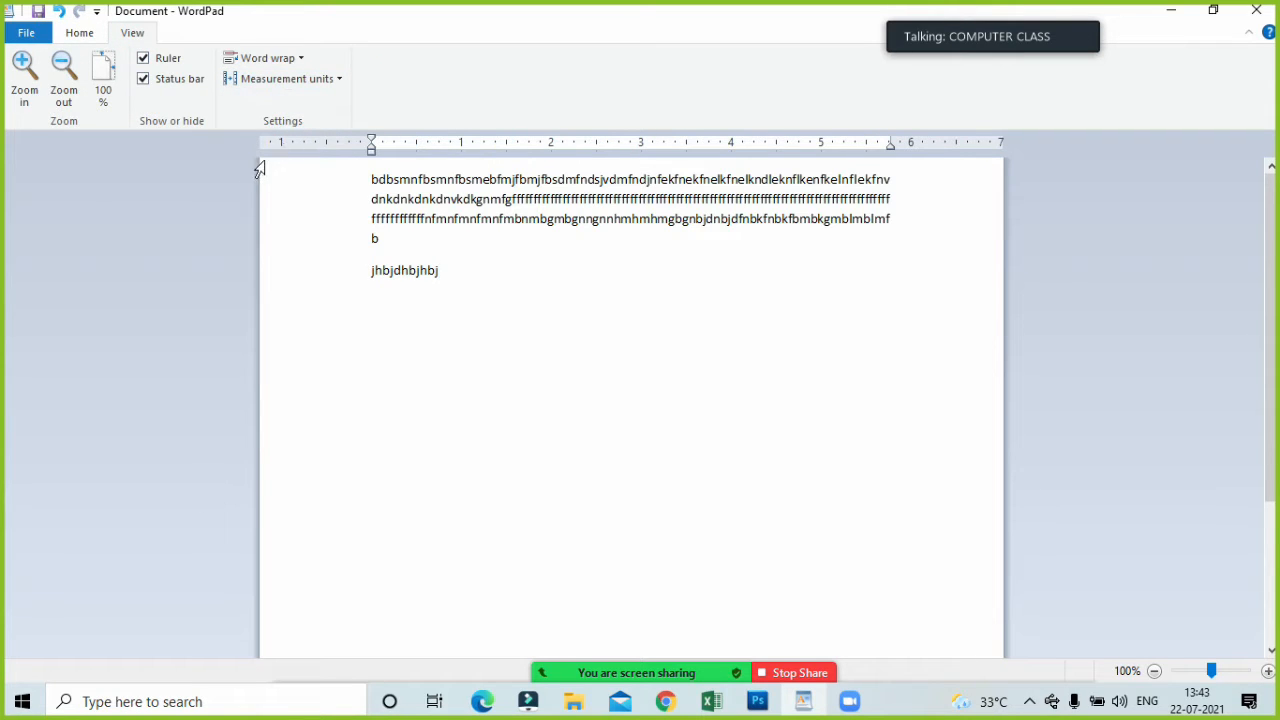
# Show the Zoom meeting's participant list and ask all participants to unmute.
pyautogui.moveTo(690, 668)
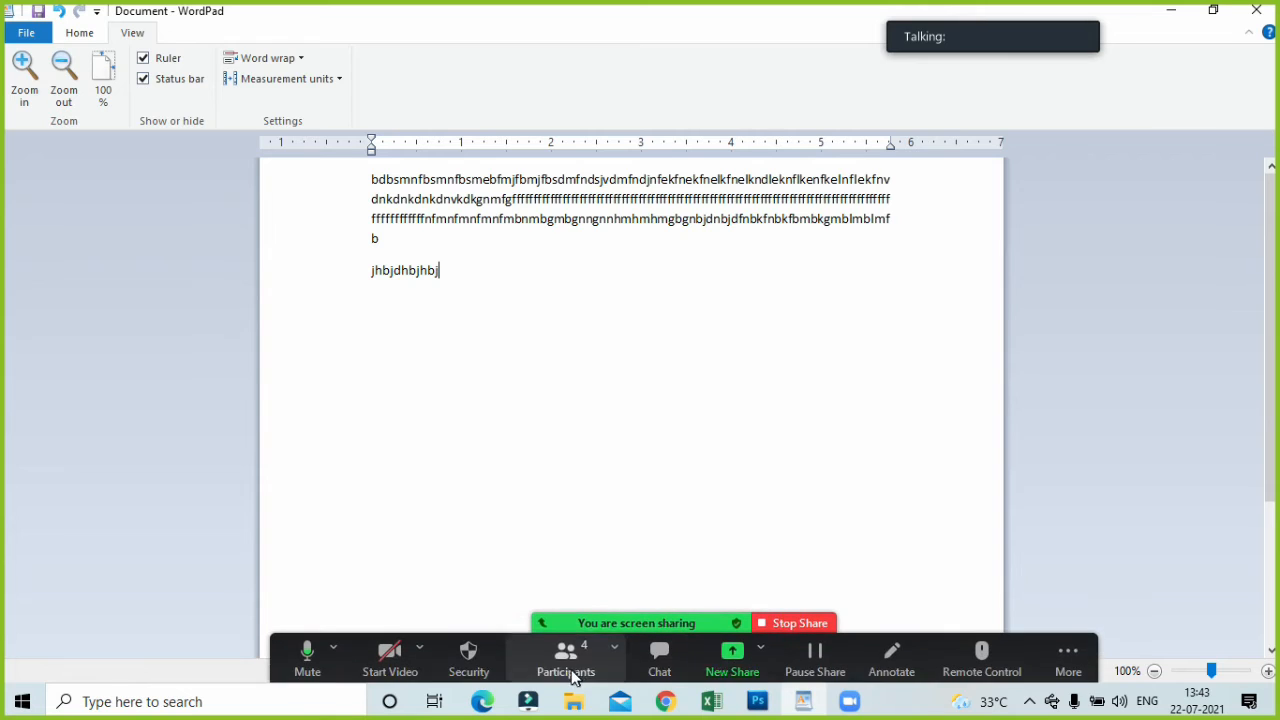
pyautogui.click(566, 660)
pyautogui.click(748, 478)
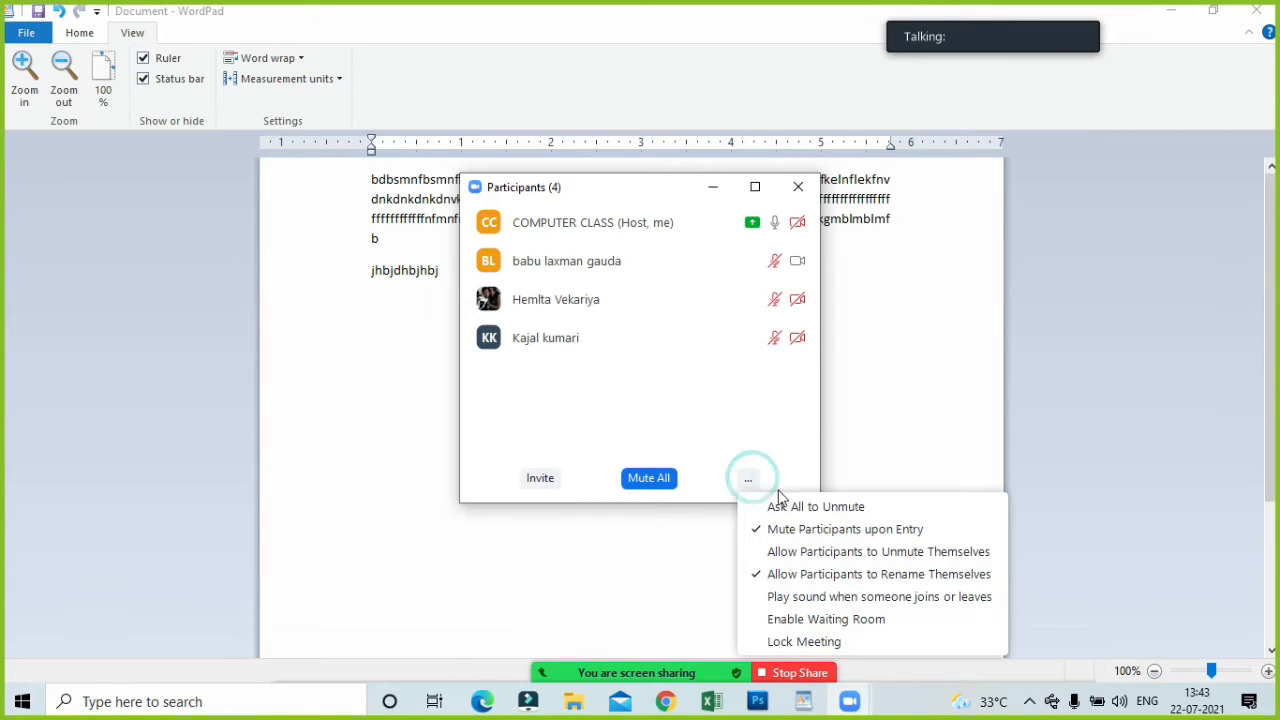
pyautogui.click(806, 515)
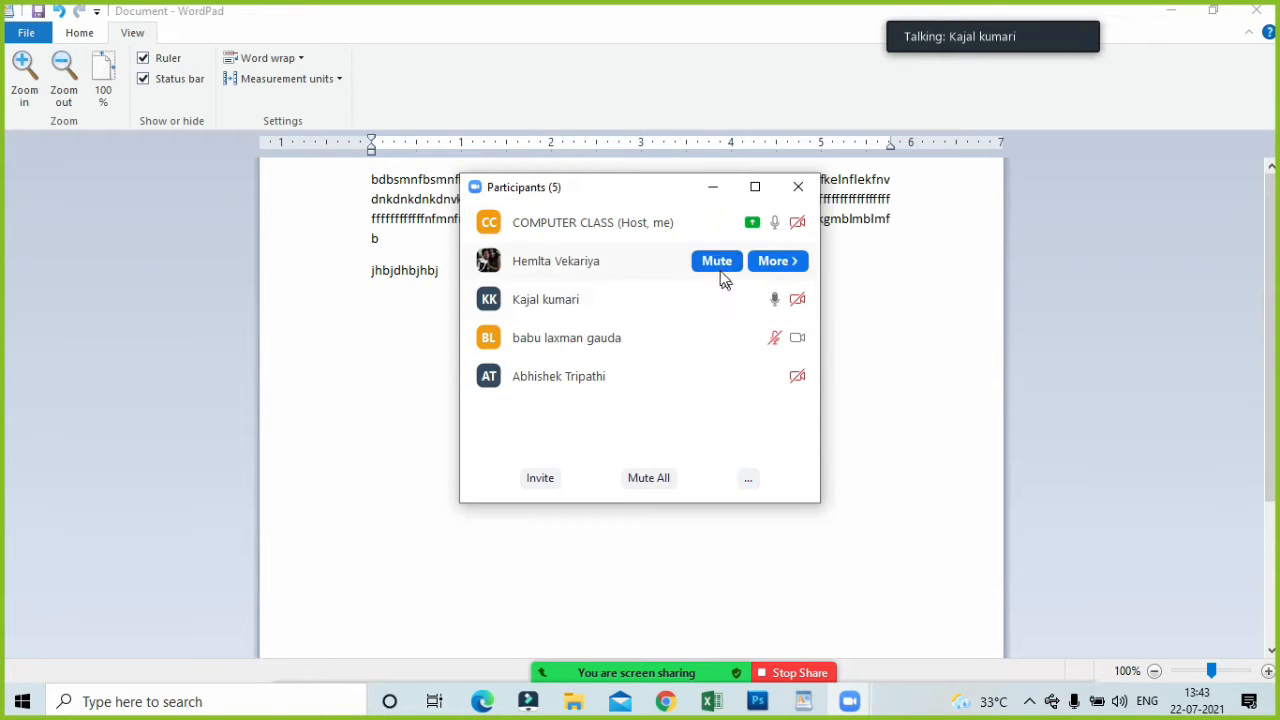
# Mute the participants who have their microphones on, one at a time.
pyautogui.click(718, 263)
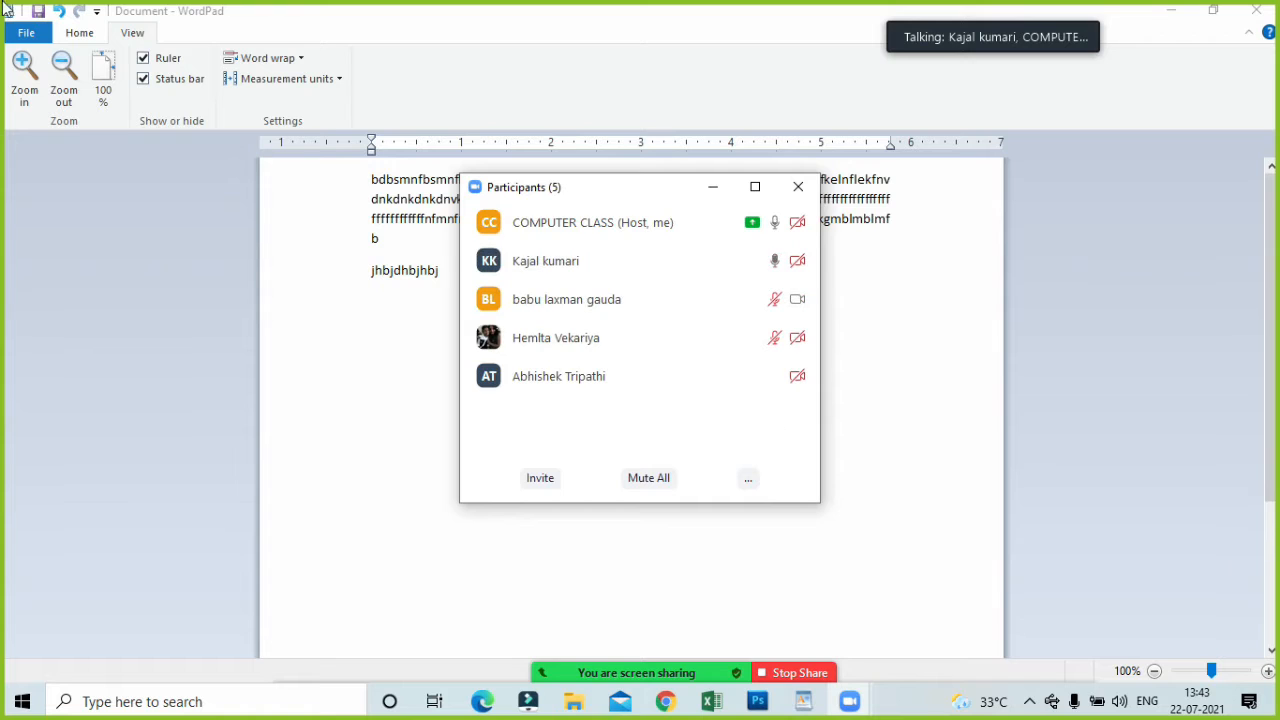
pyautogui.click(705, 266)
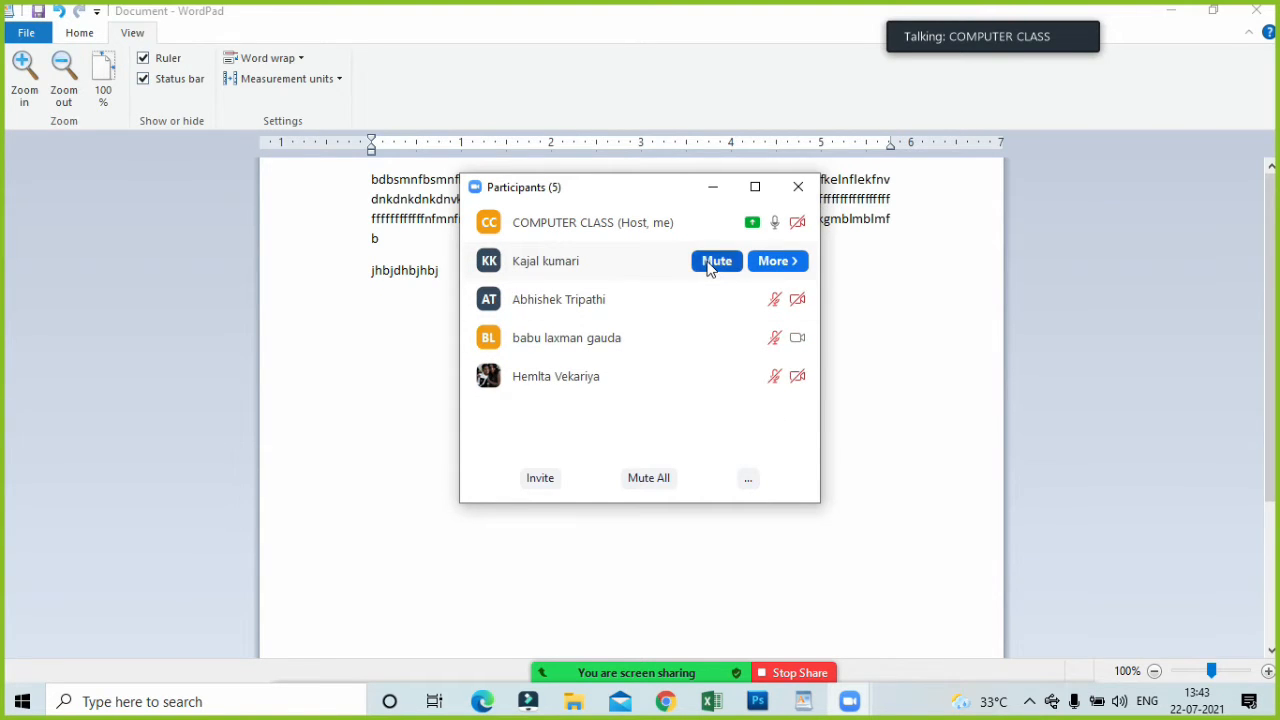
pyautogui.click(710, 270)
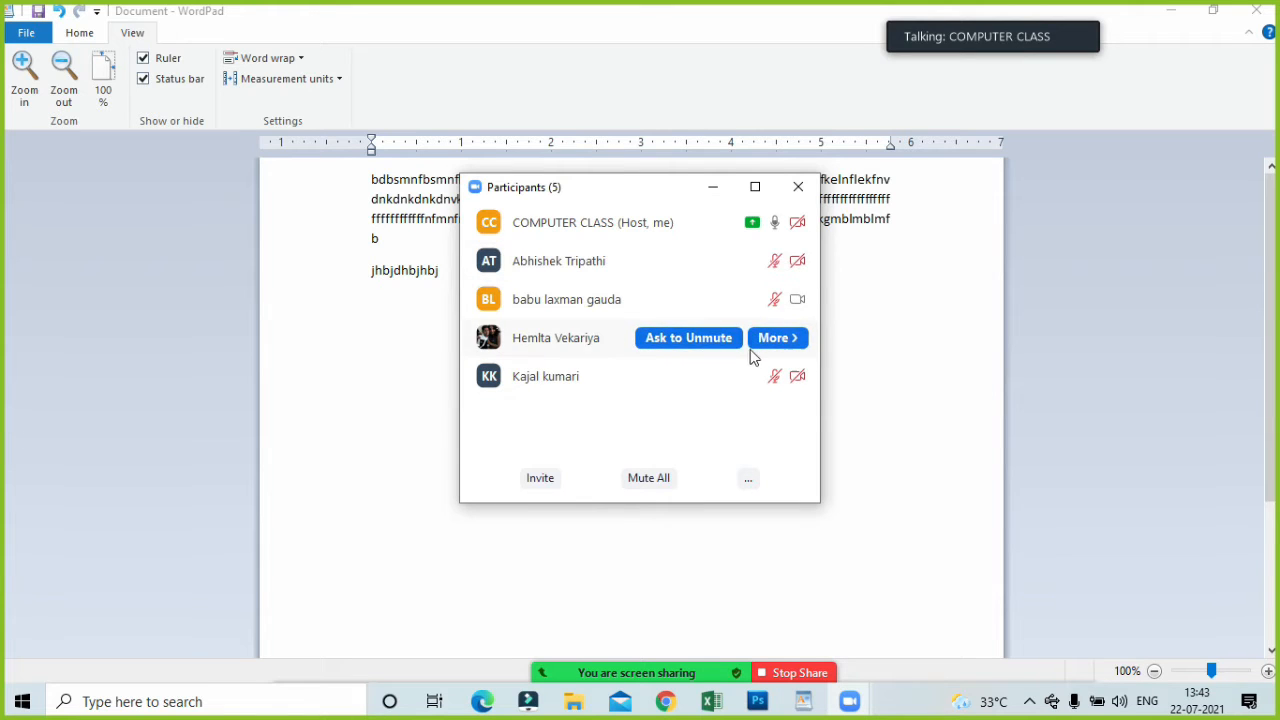
# Ask one muted participant to unmute, and mute that participant again.
pyautogui.click(705, 299)
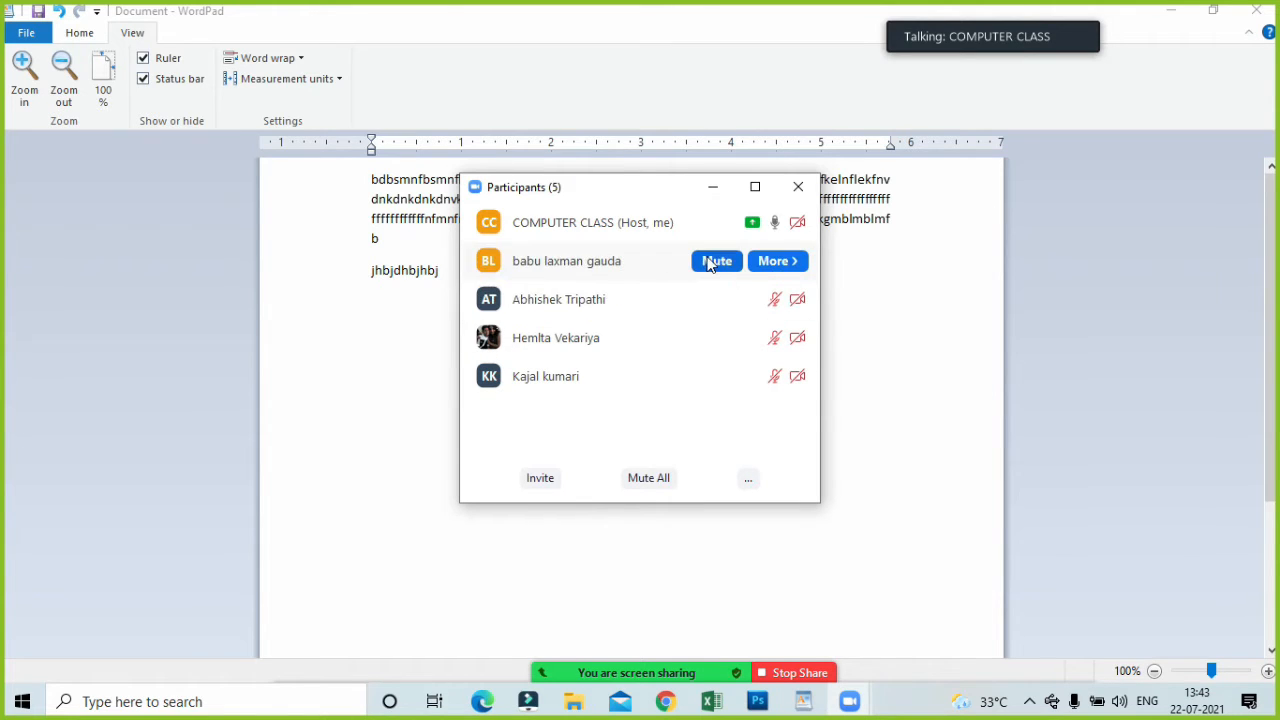
pyautogui.click(708, 263)
pyautogui.click(712, 266)
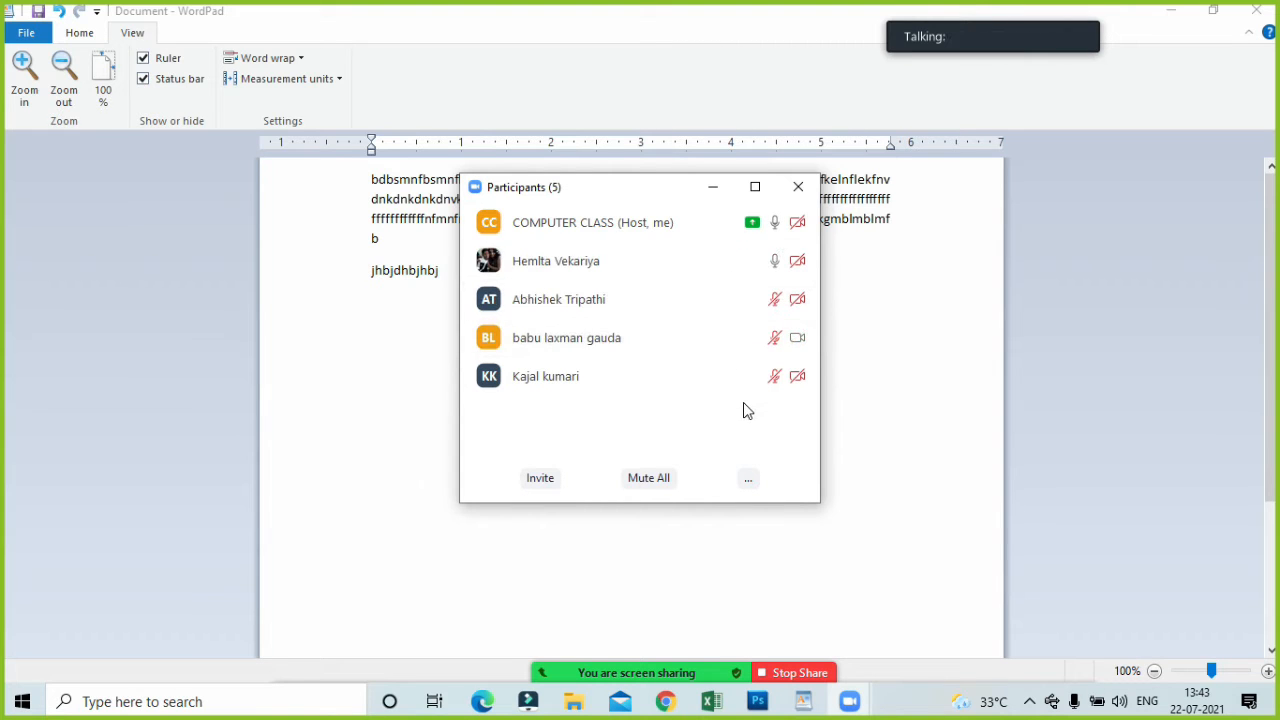
# Ask two muted participants individually to unmute, and close the participant list.
pyautogui.moveTo(741, 357)
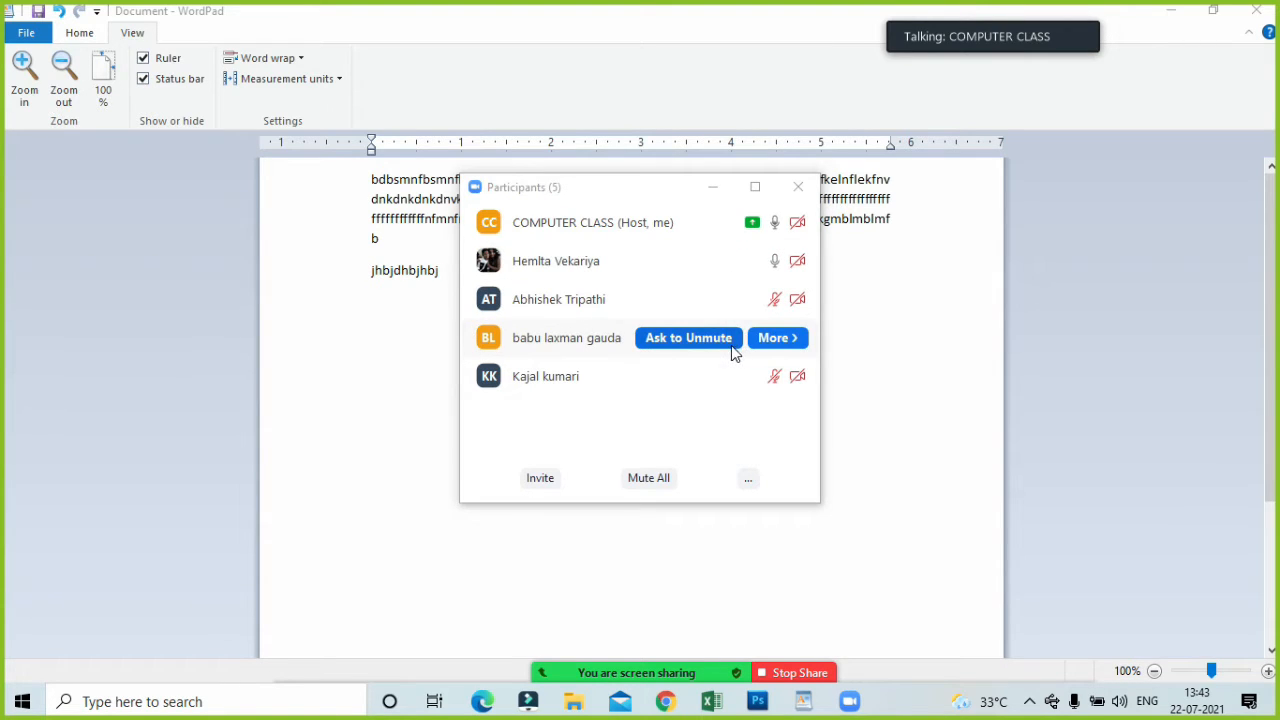
pyautogui.click(732, 345)
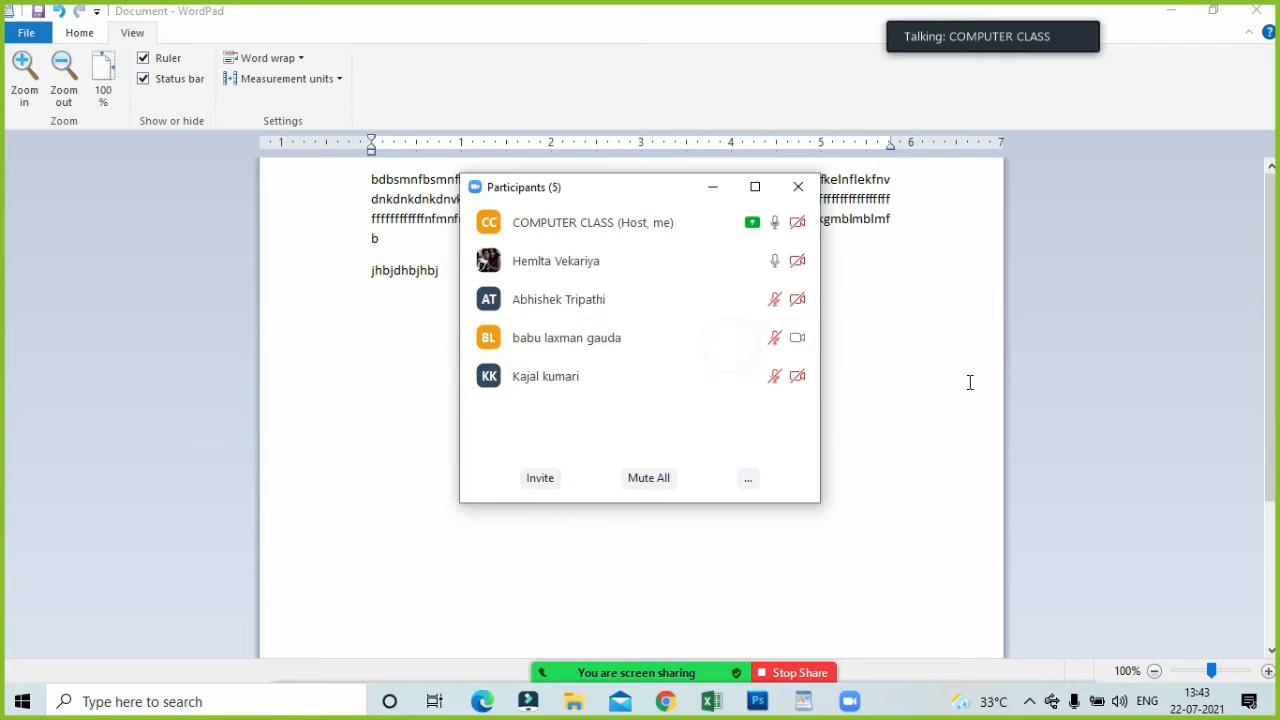
pyautogui.click(690, 308)
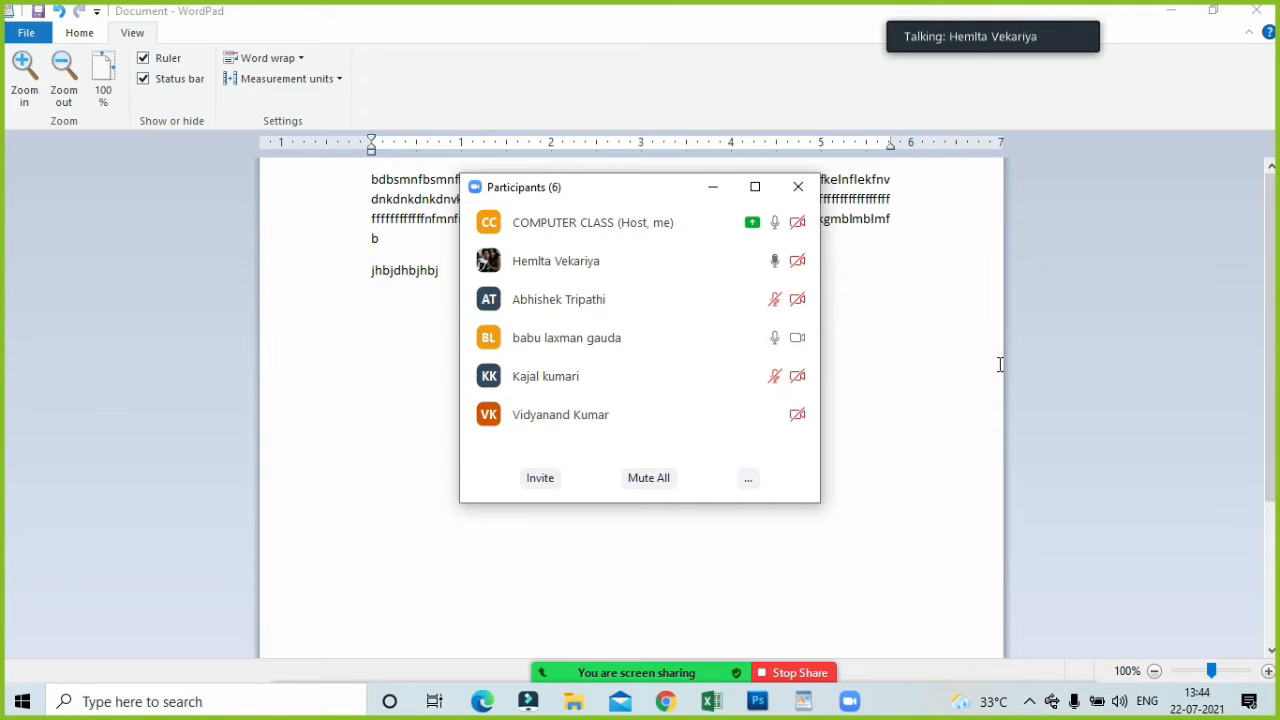
pyautogui.click(803, 198)
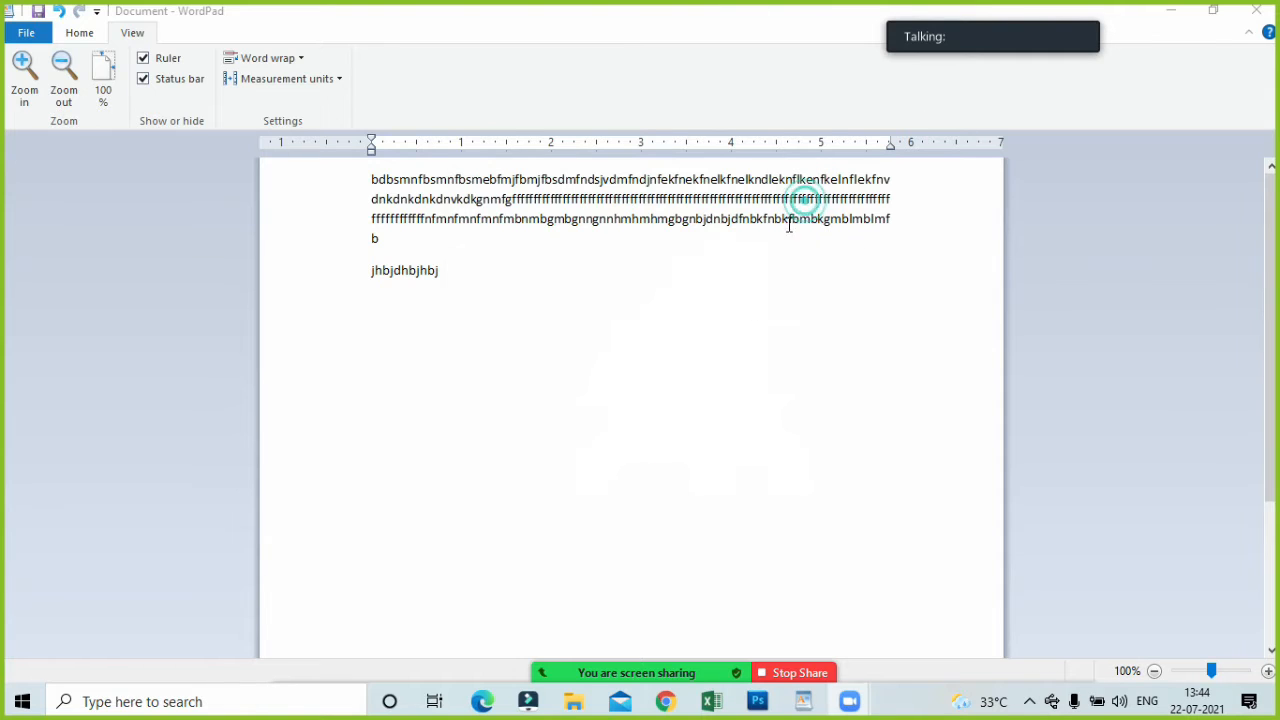
# Return to the WordPad document, select all of its text, and clear the selection.
pyautogui.click(653, 381)
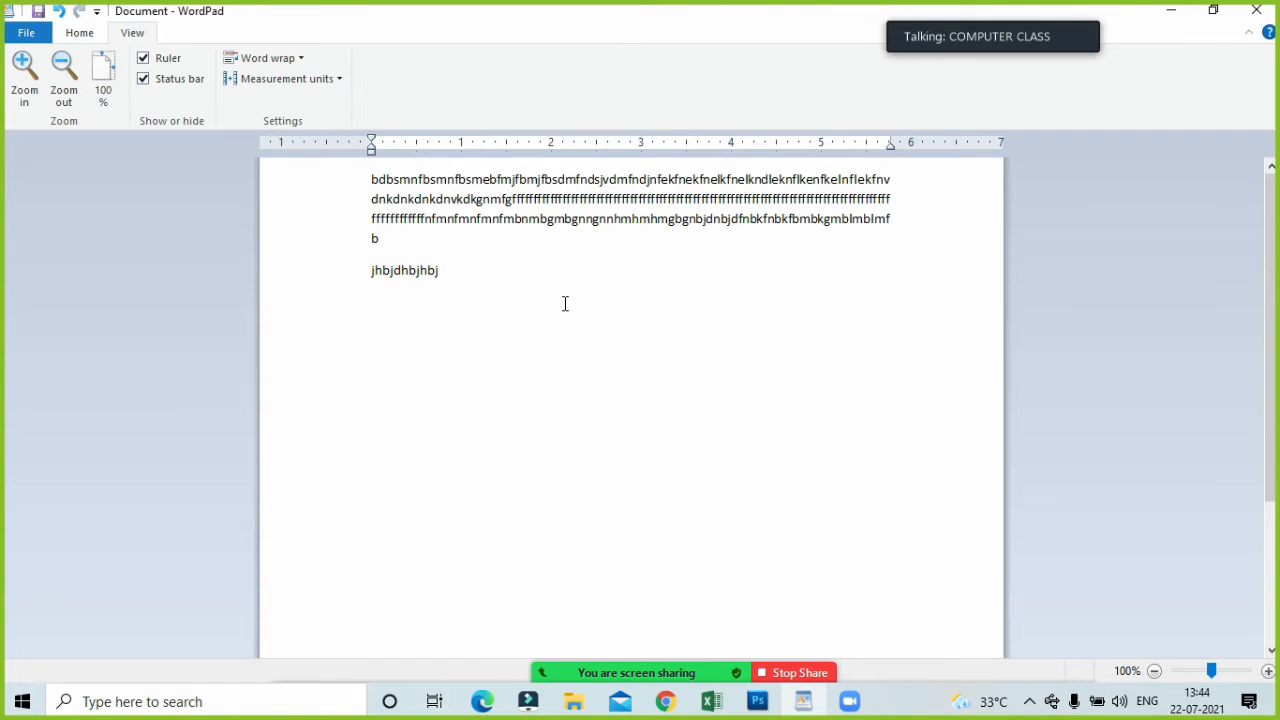
pyautogui.hotkey('ctrl', 'a')
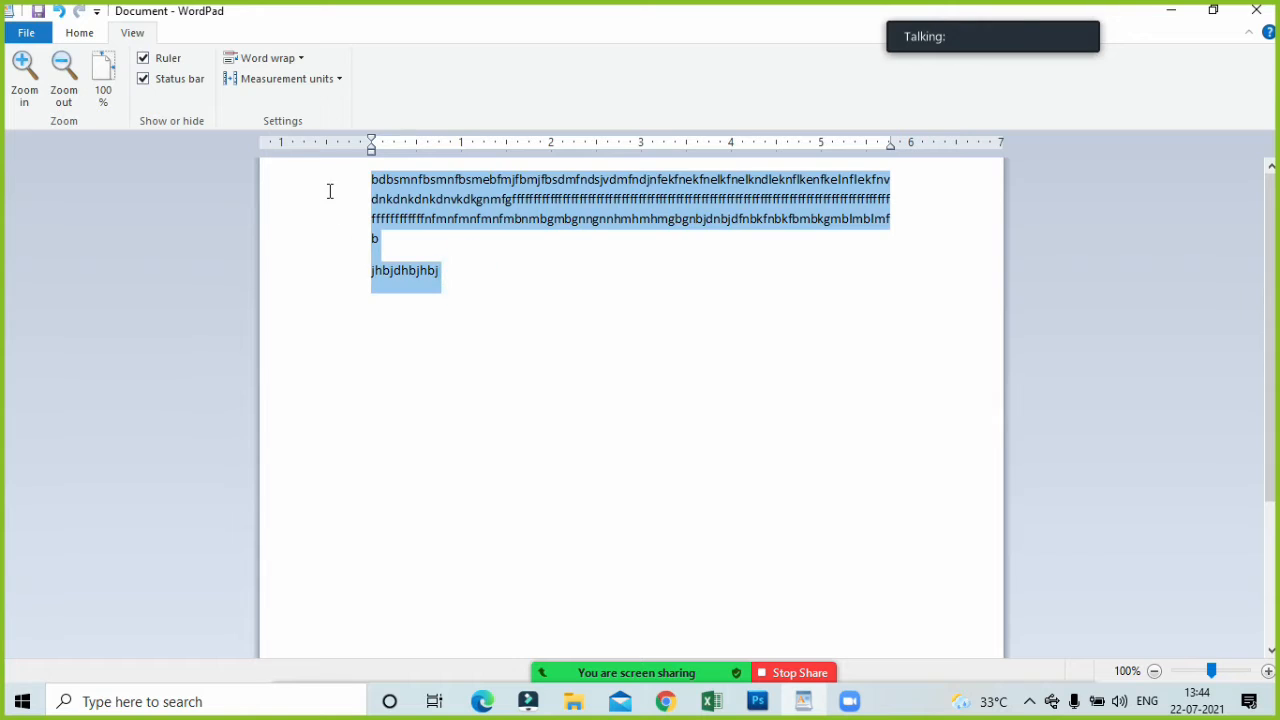
pyautogui.click(520, 338)
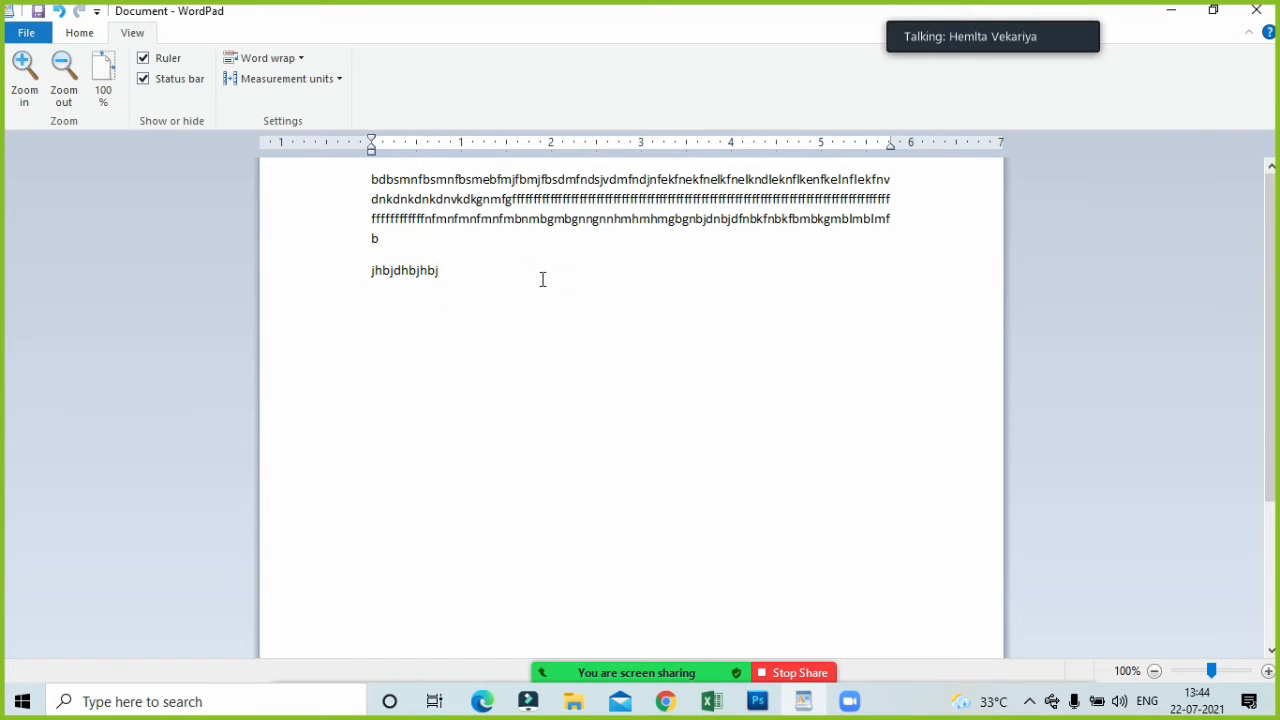
# Zoom the document in to 170%, out to 70%, and reset it to 100%.
pyautogui.click(33, 84)
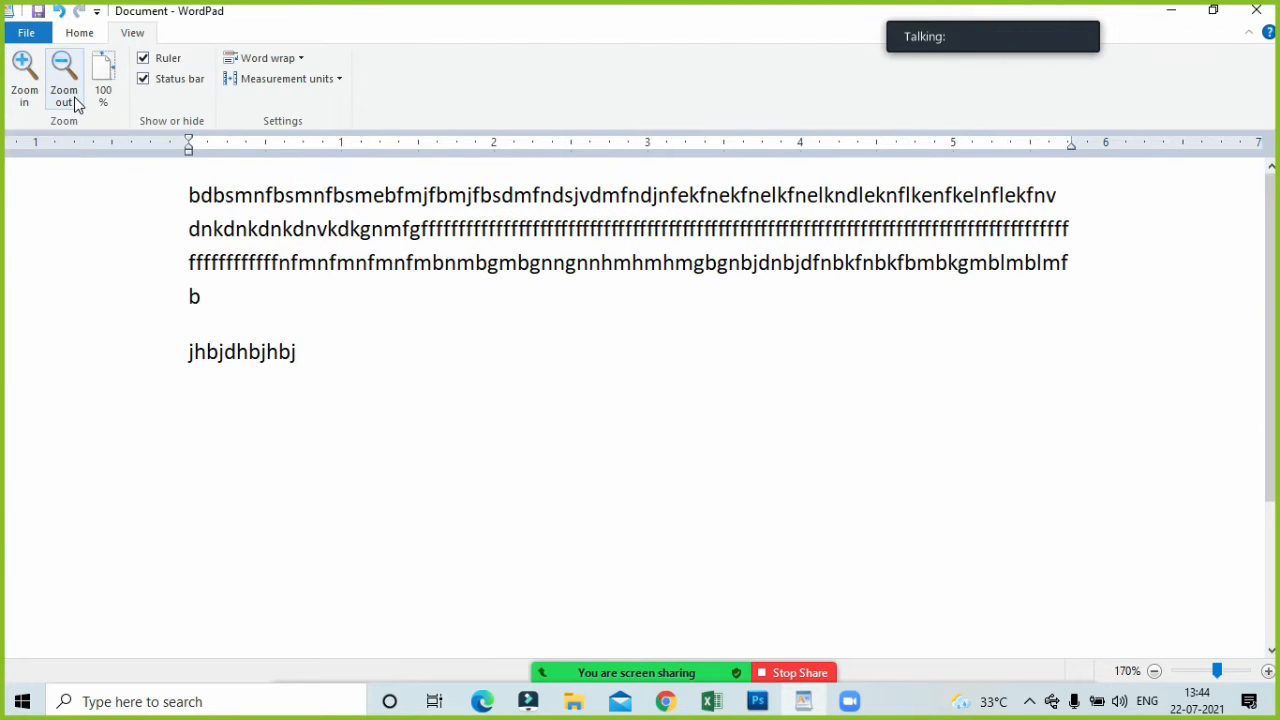
pyautogui.click(76, 104)
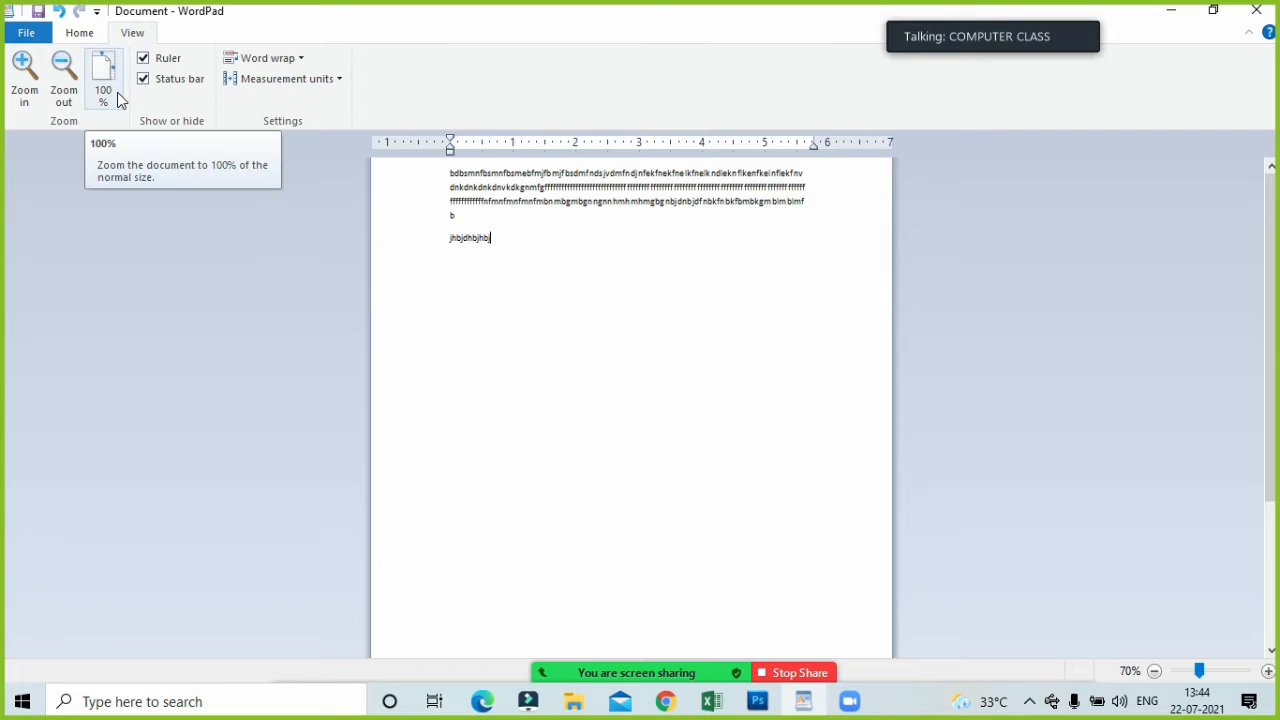
pyautogui.click(118, 100)
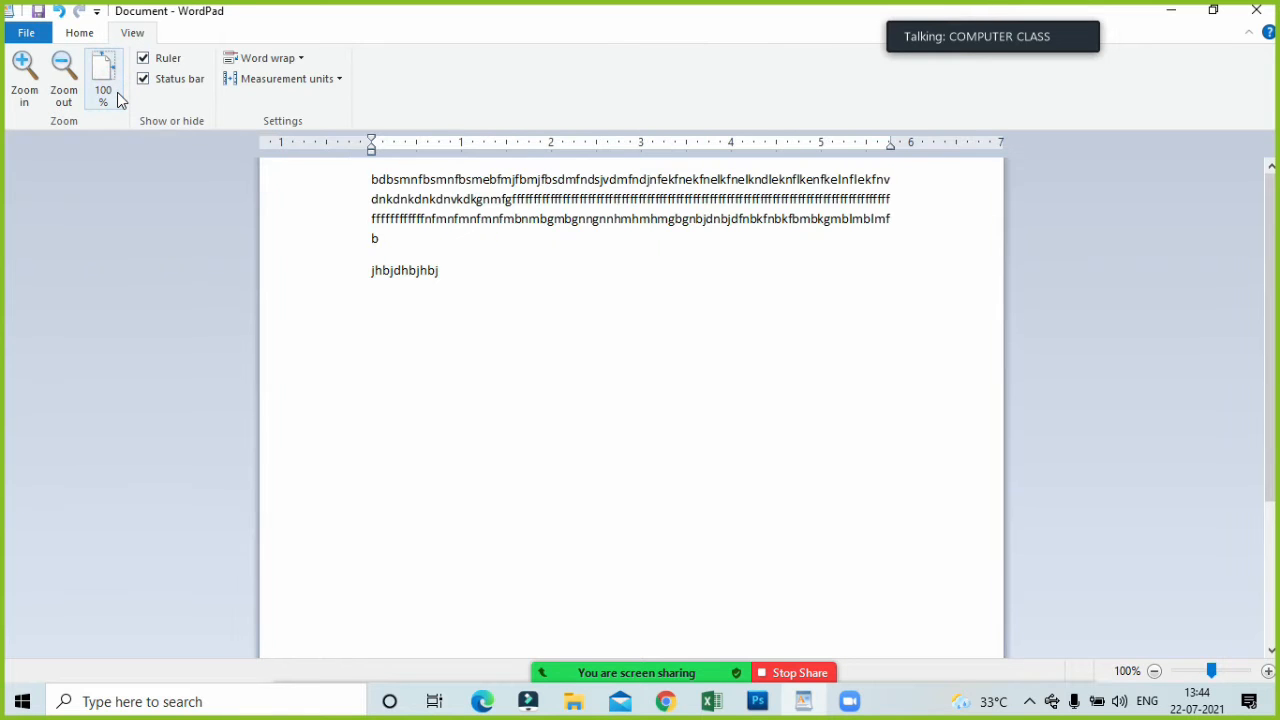
# Zoom the document in to 180% and return it to its normal 100% size.
pyautogui.click(36, 90)
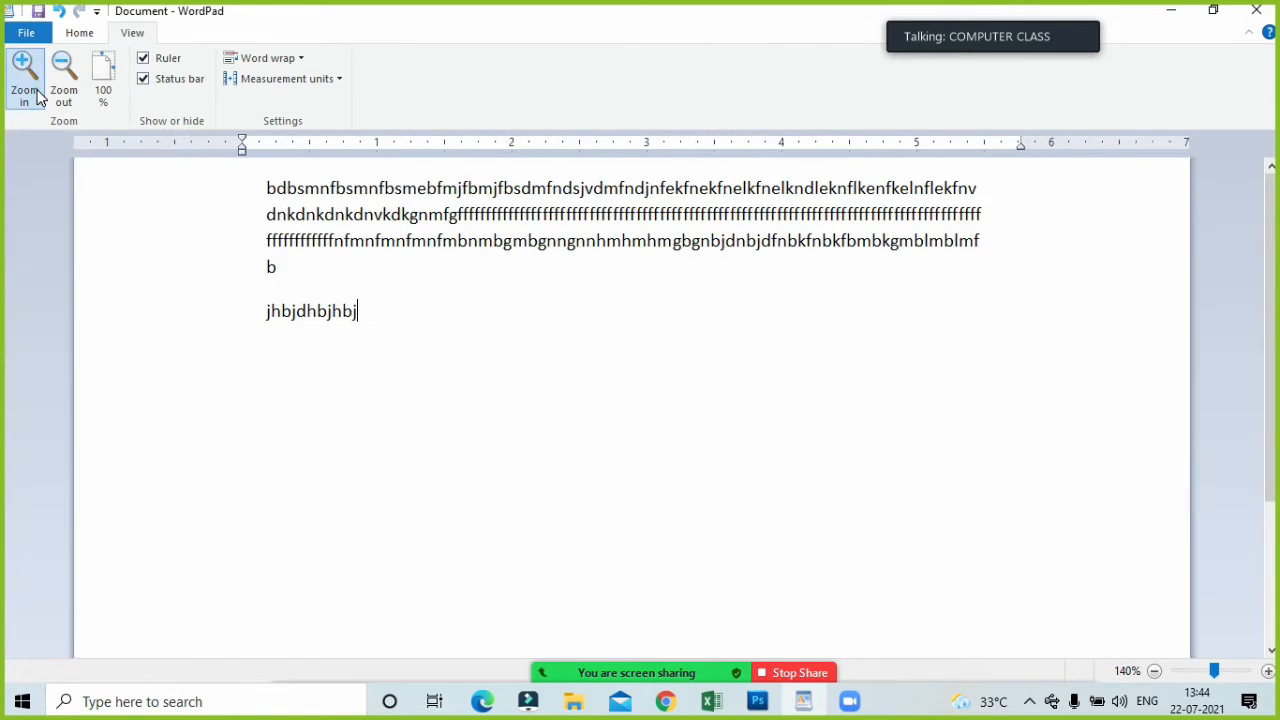
pyautogui.click(36, 93)
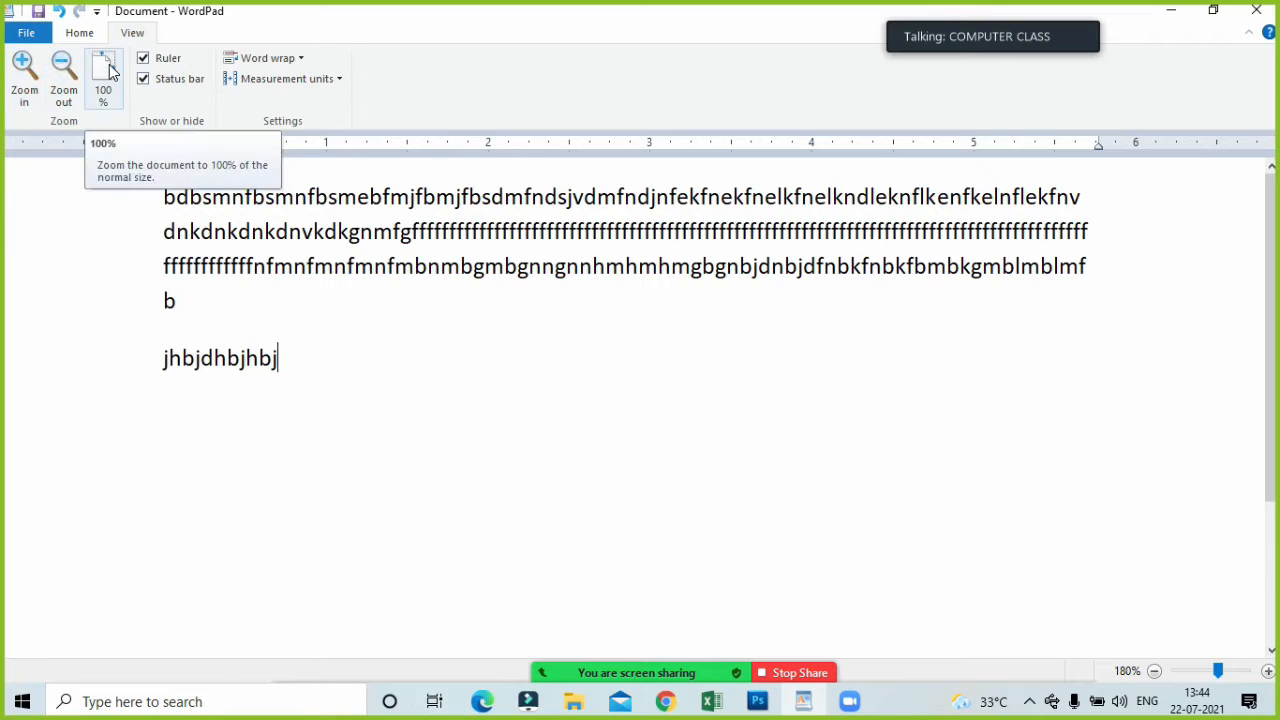
pyautogui.click(108, 78)
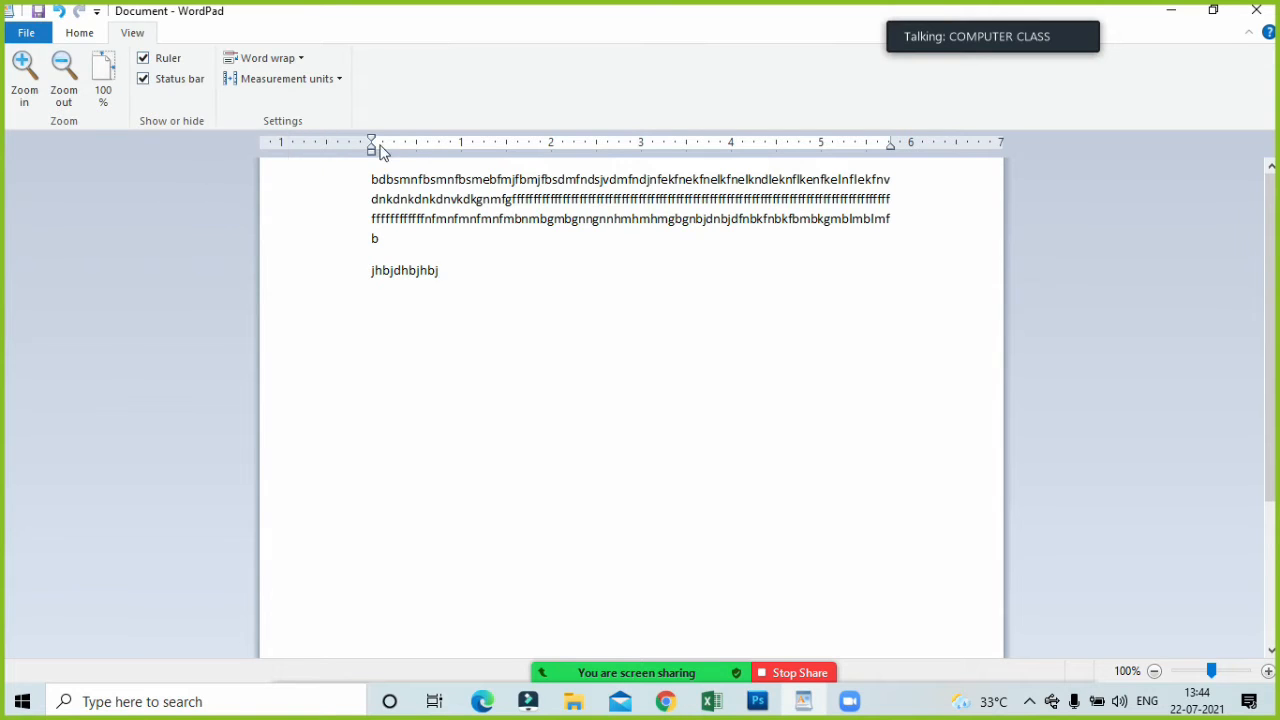
# Hide the ruler above the document and show it again.
pyautogui.click(162, 57)
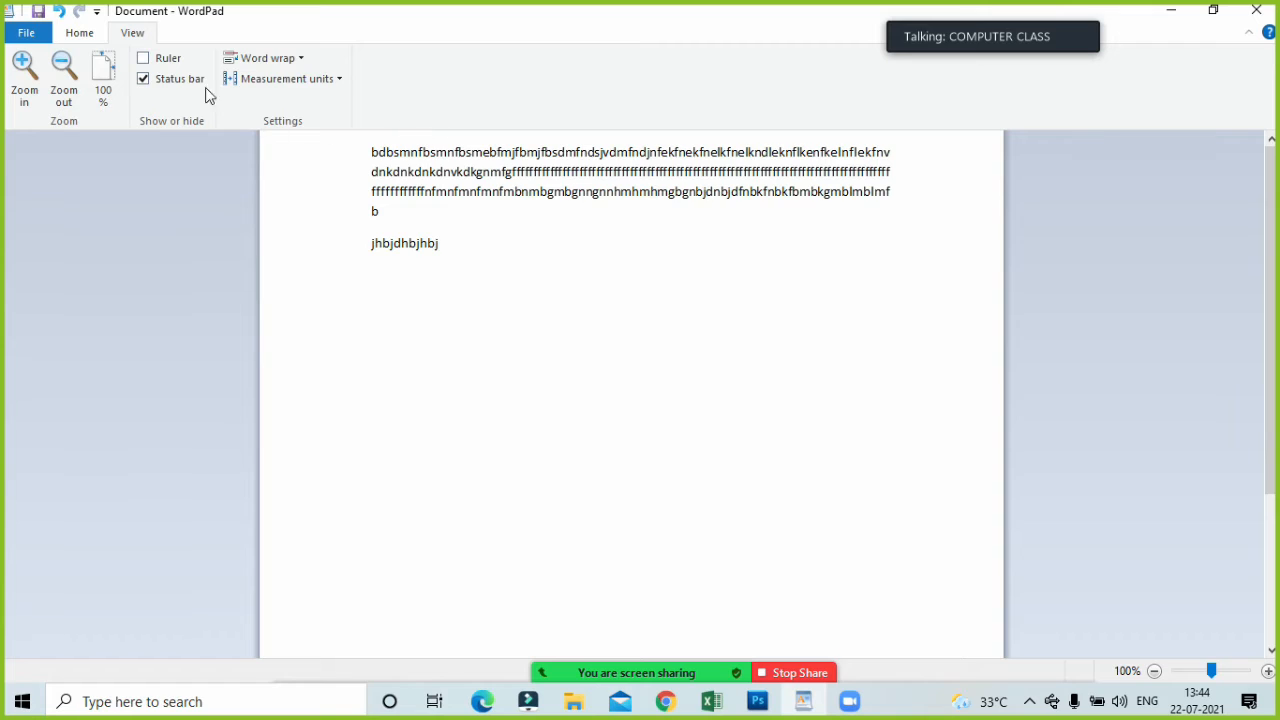
pyautogui.click(142, 62)
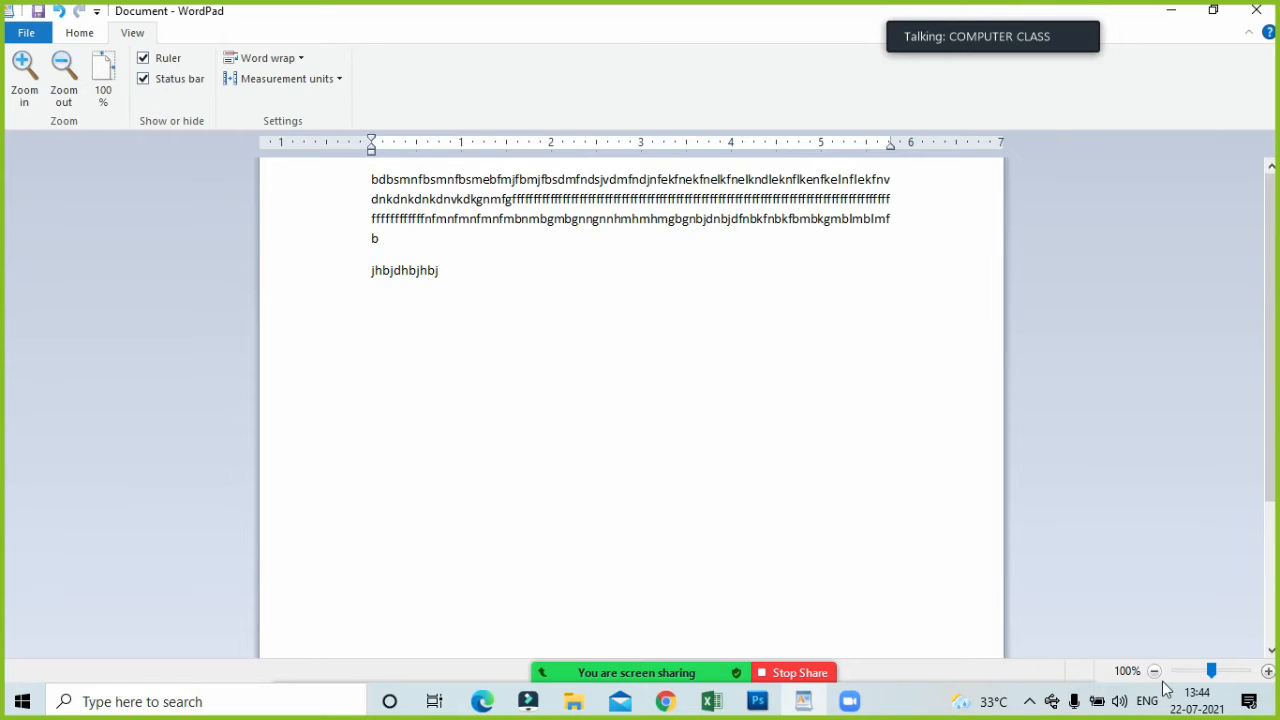
# Reduce the document zoom to 75%, and hide and redisplay the status bar.
pyautogui.moveTo(1210, 672)
pyautogui.mouseDown()
pyautogui.moveTo(1250, 672)
pyautogui.moveTo(1183, 680)
pyautogui.moveTo(1199, 679)
pyautogui.mouseUp()
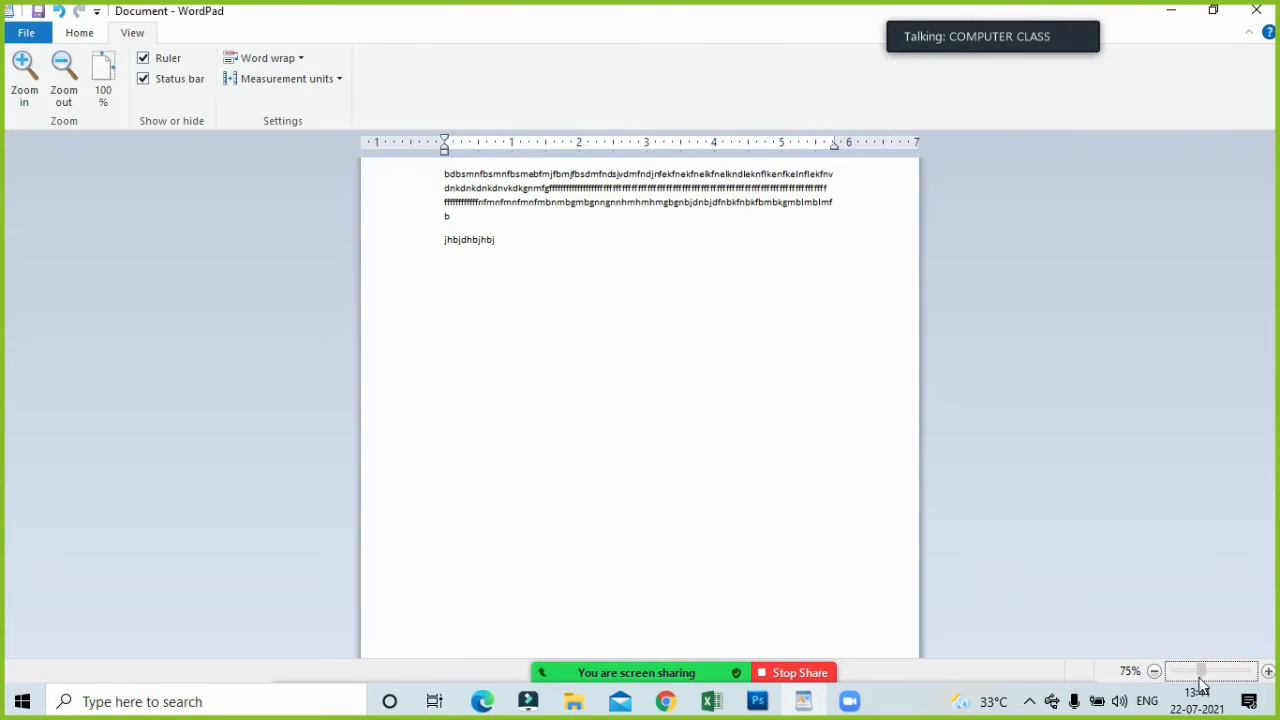
pyautogui.click(160, 86)
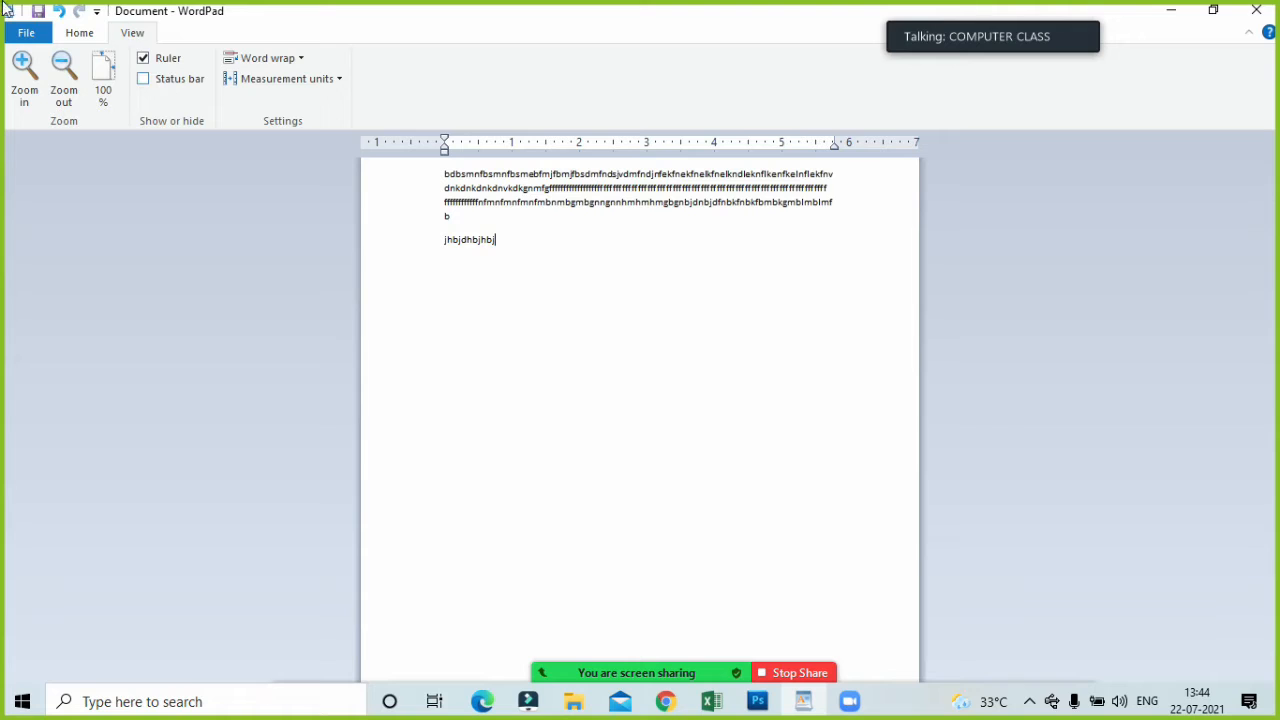
pyautogui.click(191, 89)
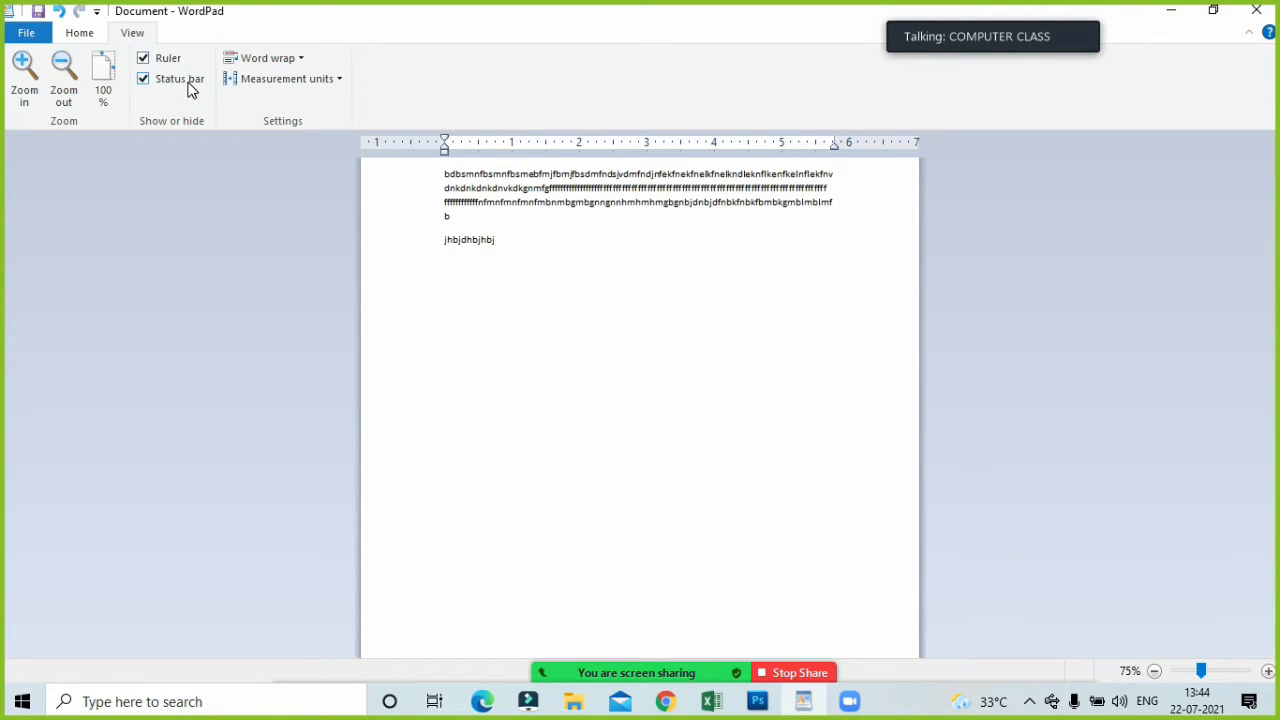
# Set word wrap to wrap the text to the window, and zoom the document in to 148%.
pyautogui.click(270, 58)
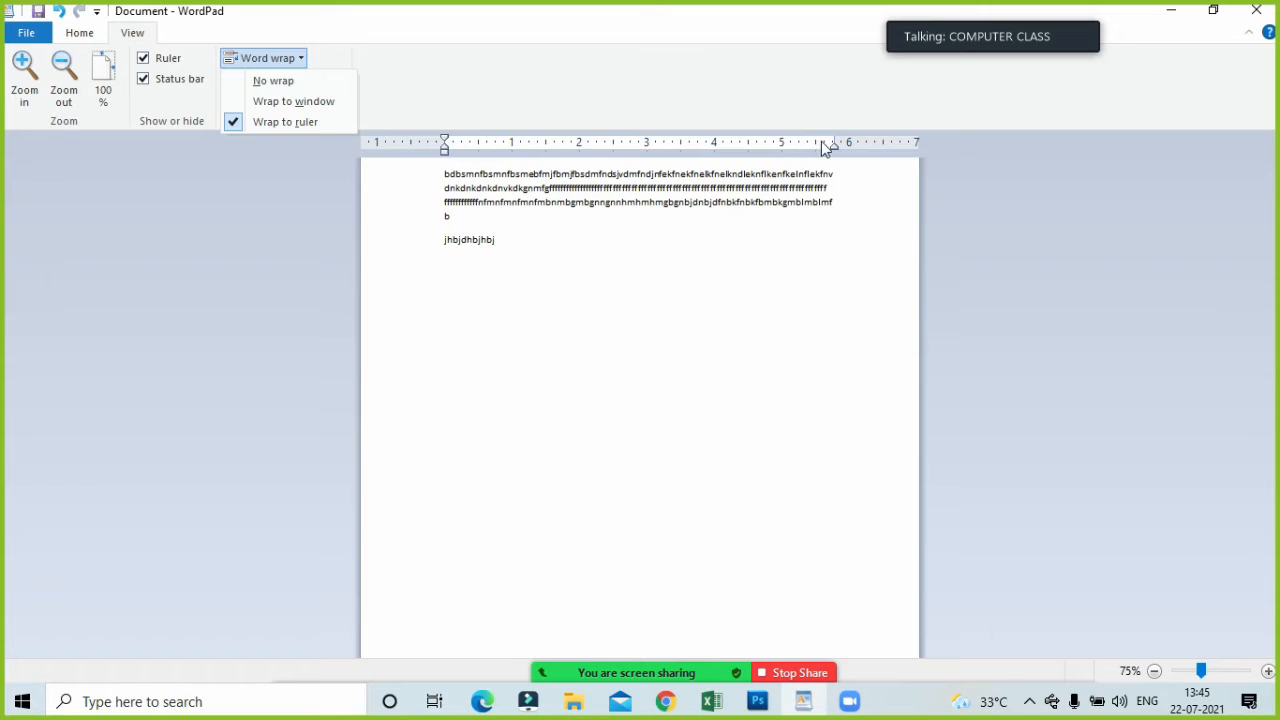
pyautogui.click(292, 102)
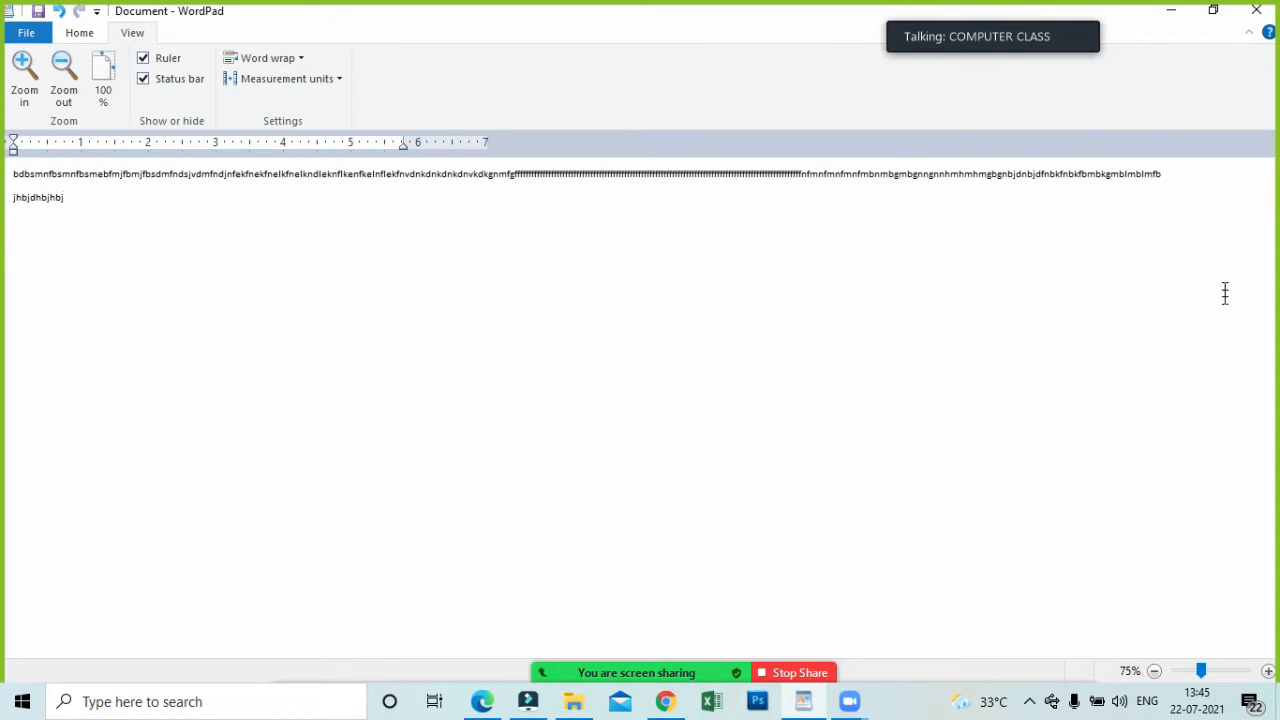
pyautogui.click(1175, 176)
pyautogui.click(1217, 671)
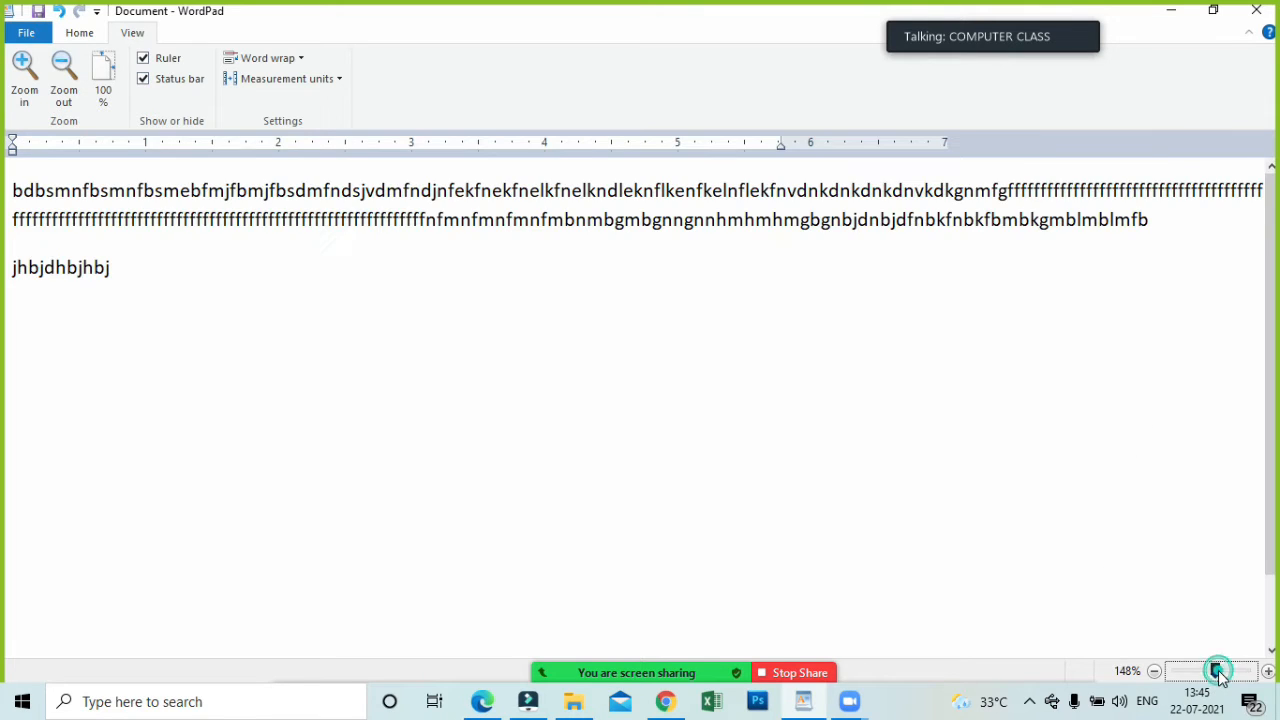
# Switch the document to No wrap and break the long line just before "nhmhmhm".
pyautogui.click(259, 61)
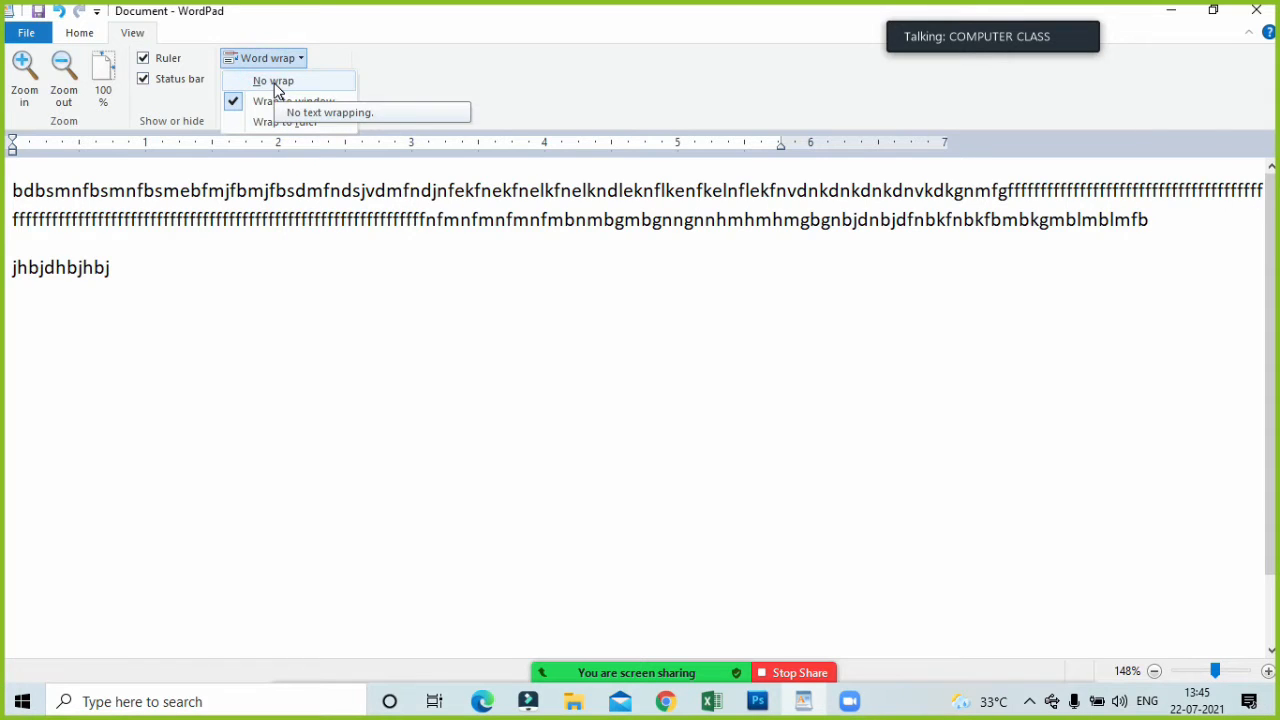
pyautogui.click(277, 90)
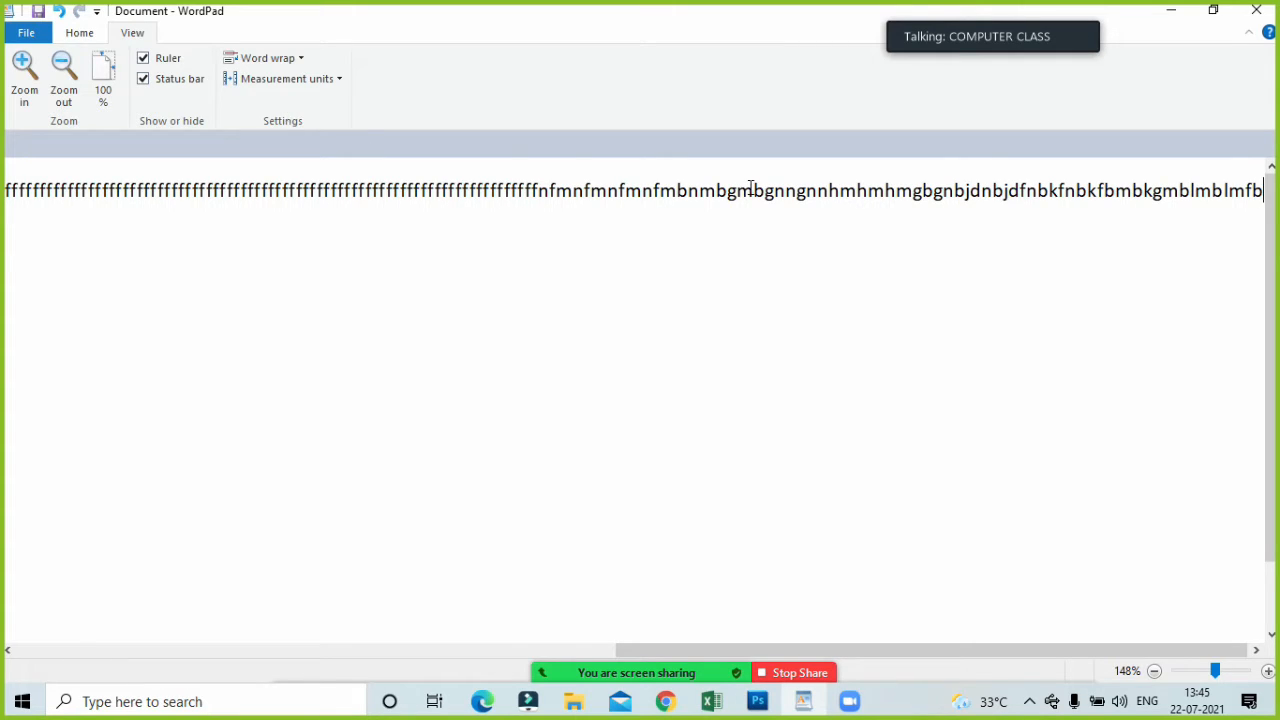
pyautogui.click(826, 194)
pyautogui.press('Return')
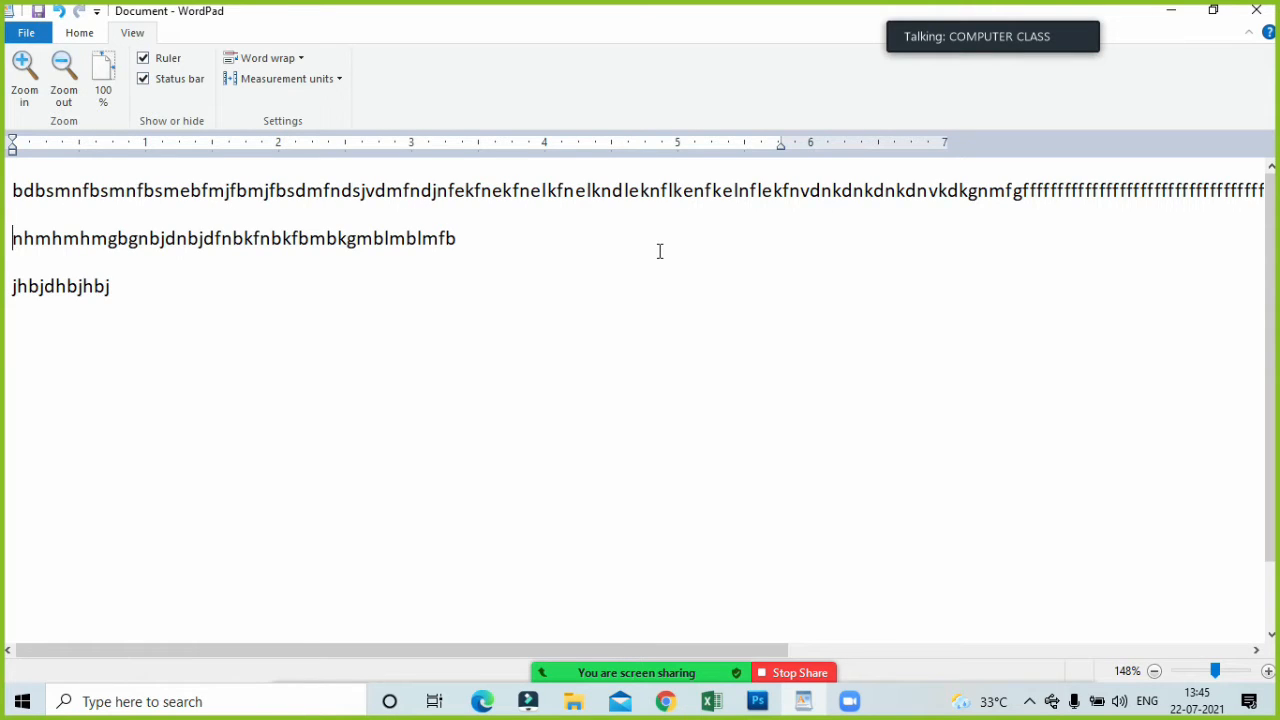
# Delete the last letter of the second line and join the "jhbjdhbjhbj" line onto it.
pyautogui.click(509, 238)
pyautogui.press('BackSpace')
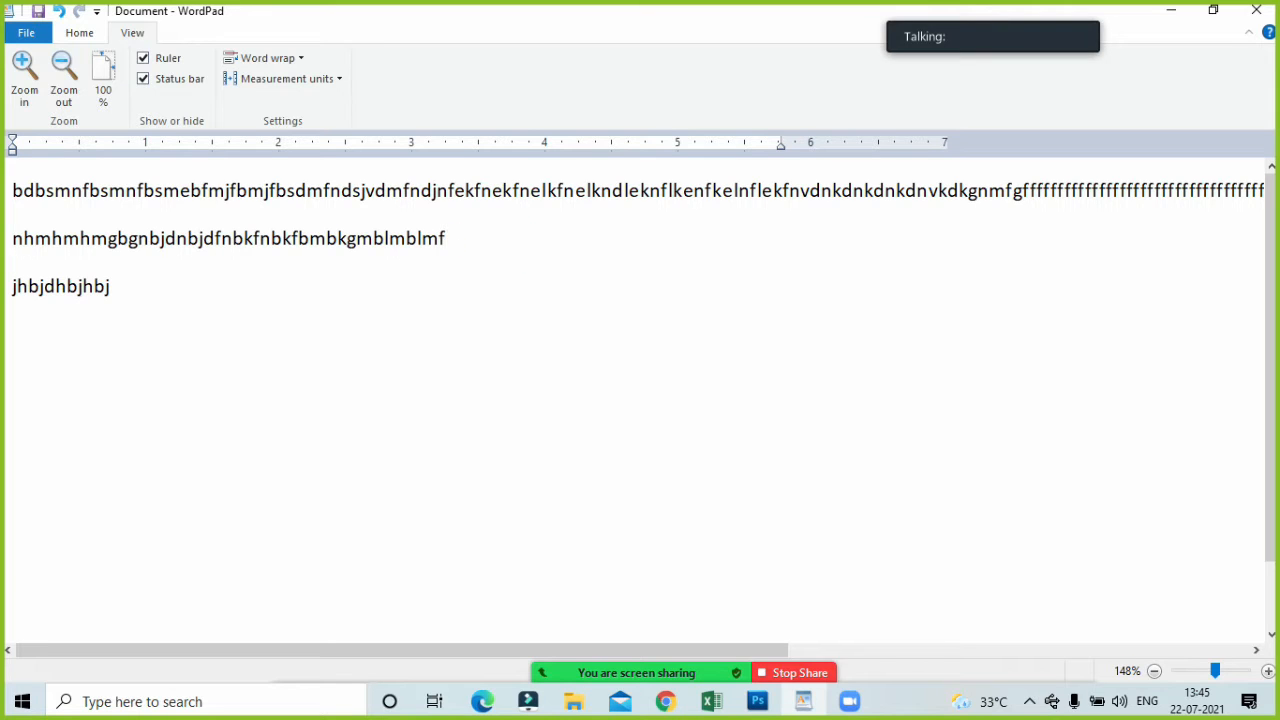
pyautogui.press('Delete')
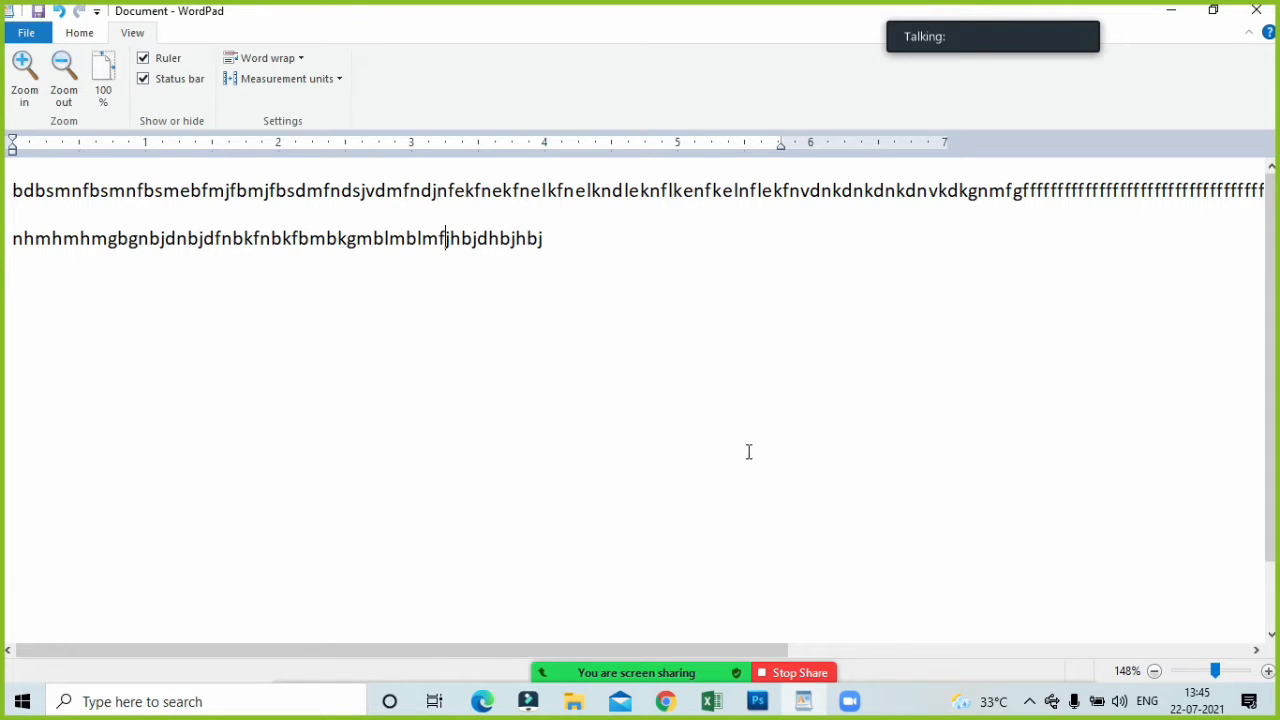
# Open the Zoom participants list, ask the last listed participant to unmute, and move the list clear of the text.
pyautogui.moveTo(686, 663)
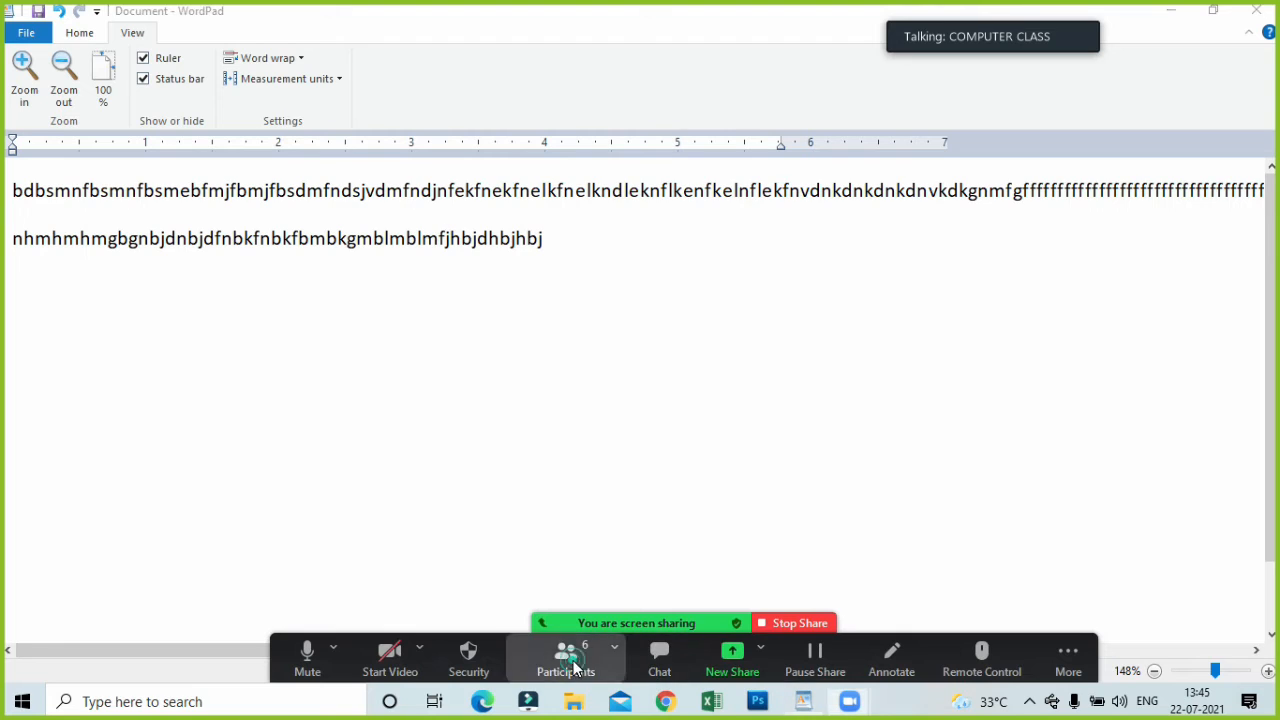
pyautogui.click(567, 660)
pyautogui.moveTo(683, 362)
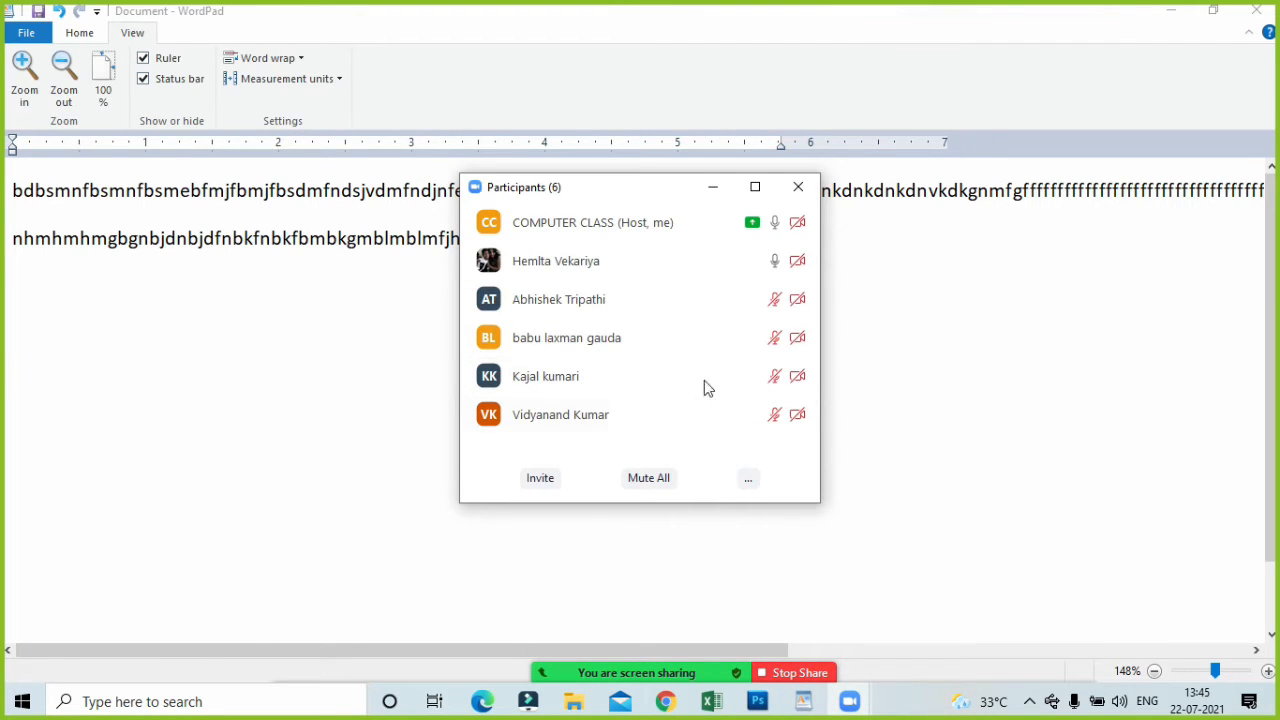
pyautogui.moveTo(702, 384)
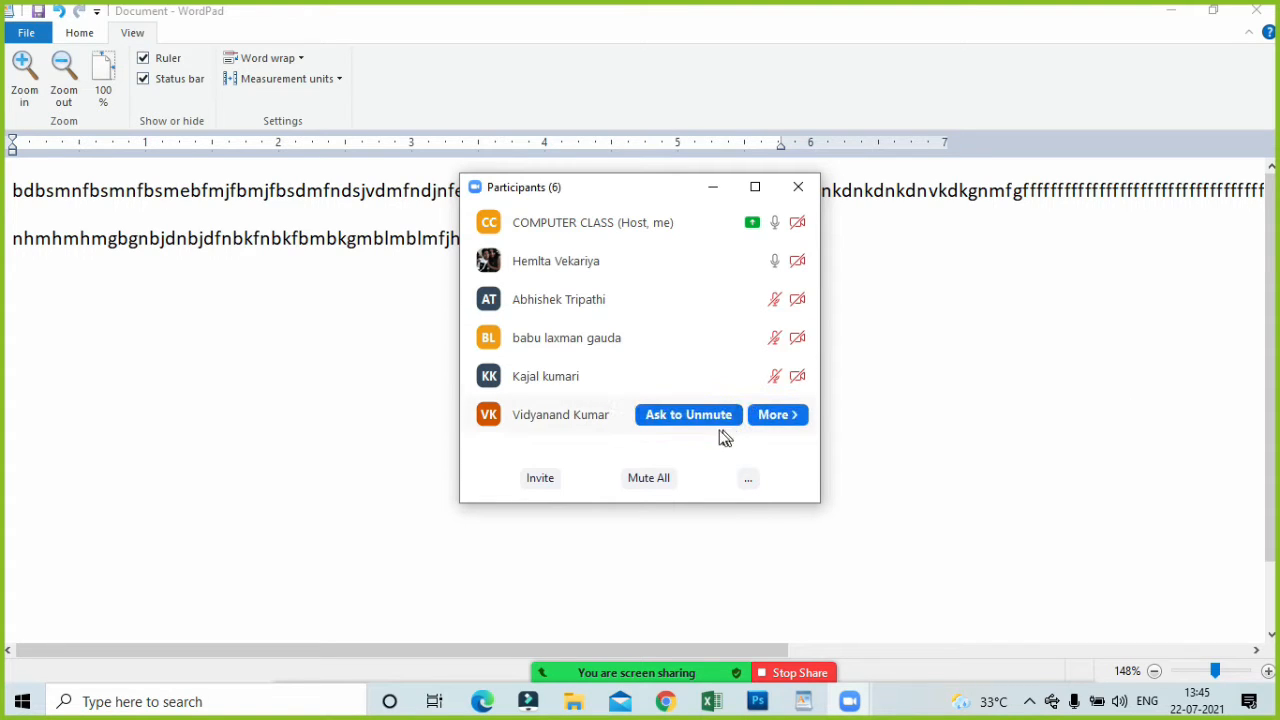
pyautogui.click(704, 424)
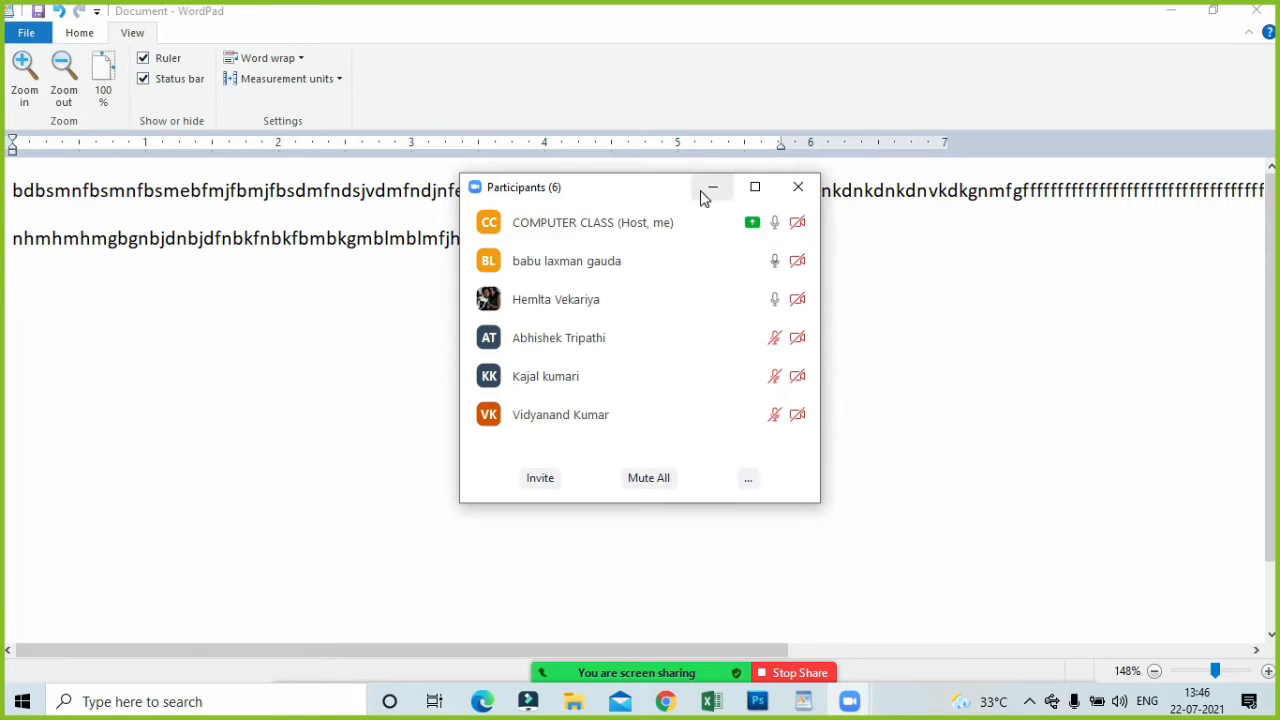
pyautogui.moveTo(680, 195); pyautogui.dragTo(1017, 273)
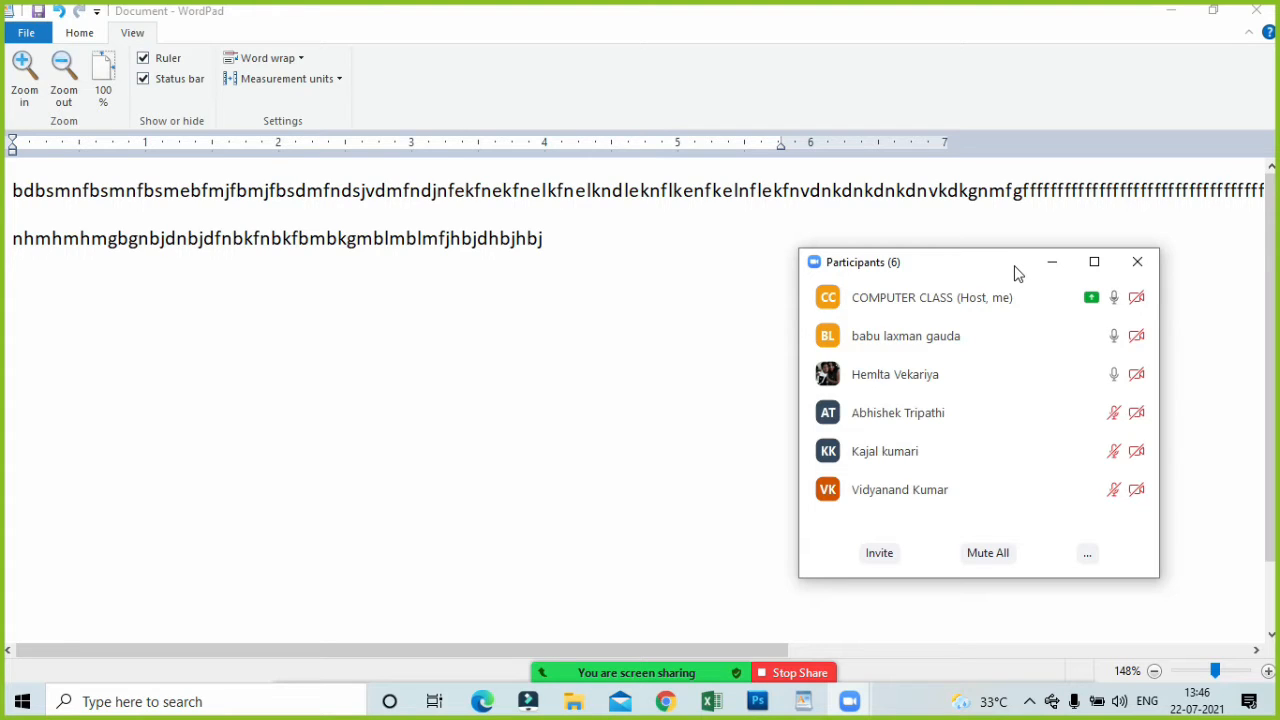
# Show WordPad's Home commands, then select the document's second line and deselect it.
pyautogui.click(70, 33)
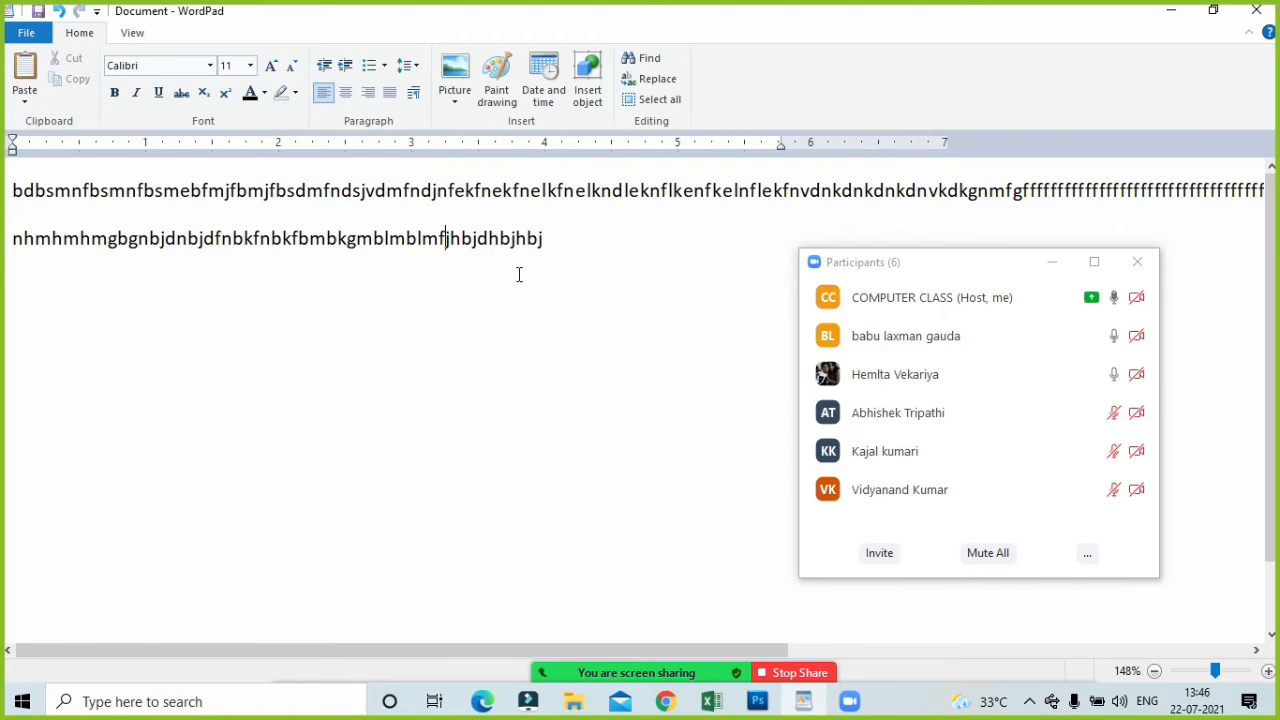
pyautogui.doubleClick(560, 251)
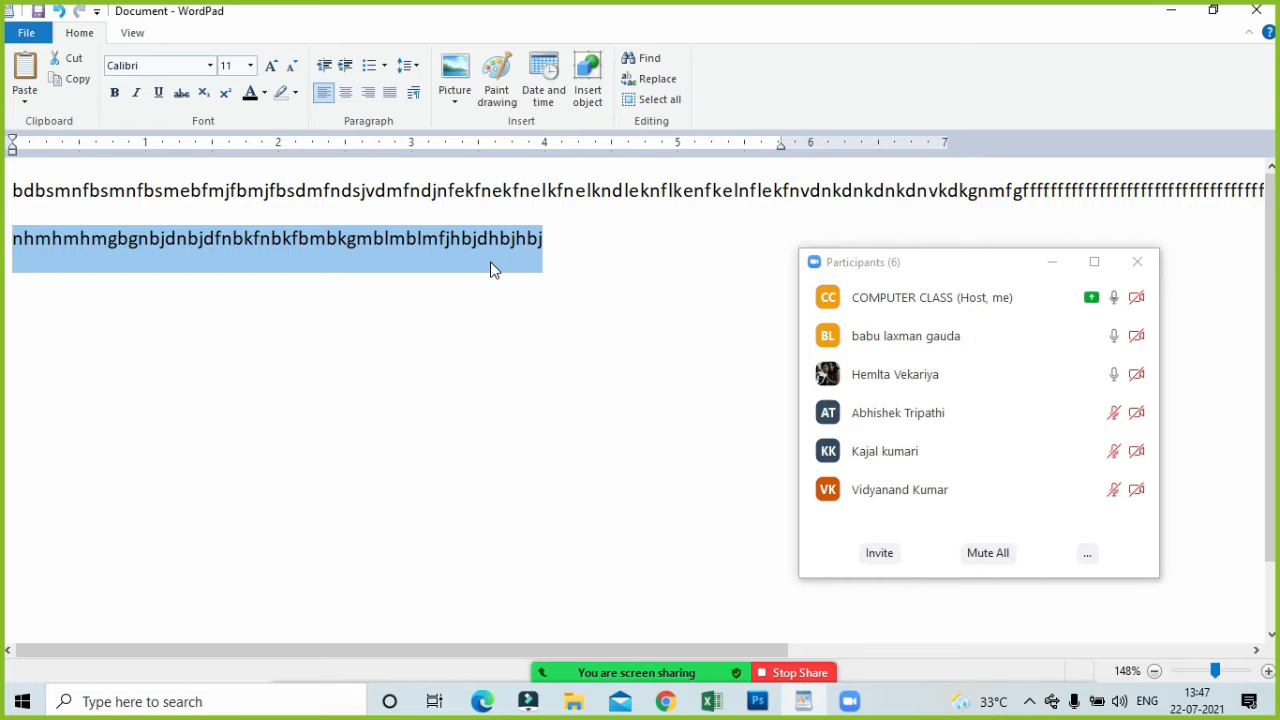
pyautogui.click(509, 327)
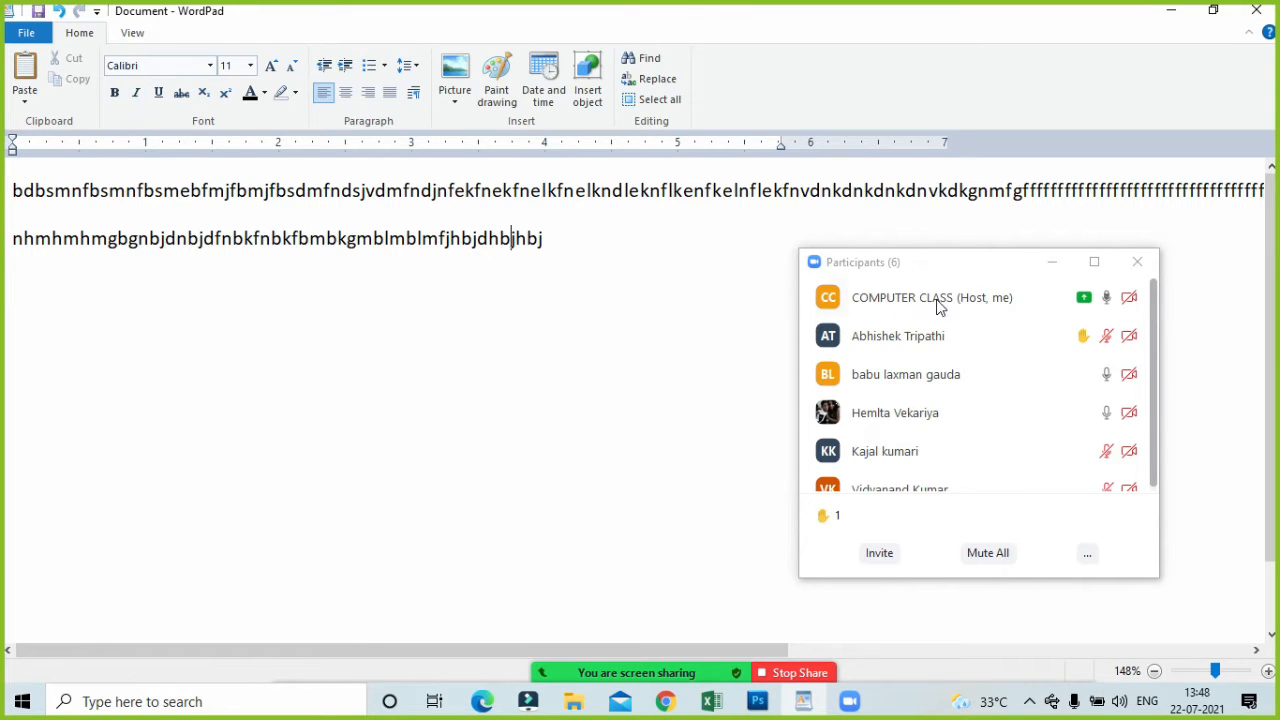
# Ask the participant with the raised hand to unmute, lower their hand, and minimize the participants list.
pyautogui.moveTo(1047, 337)
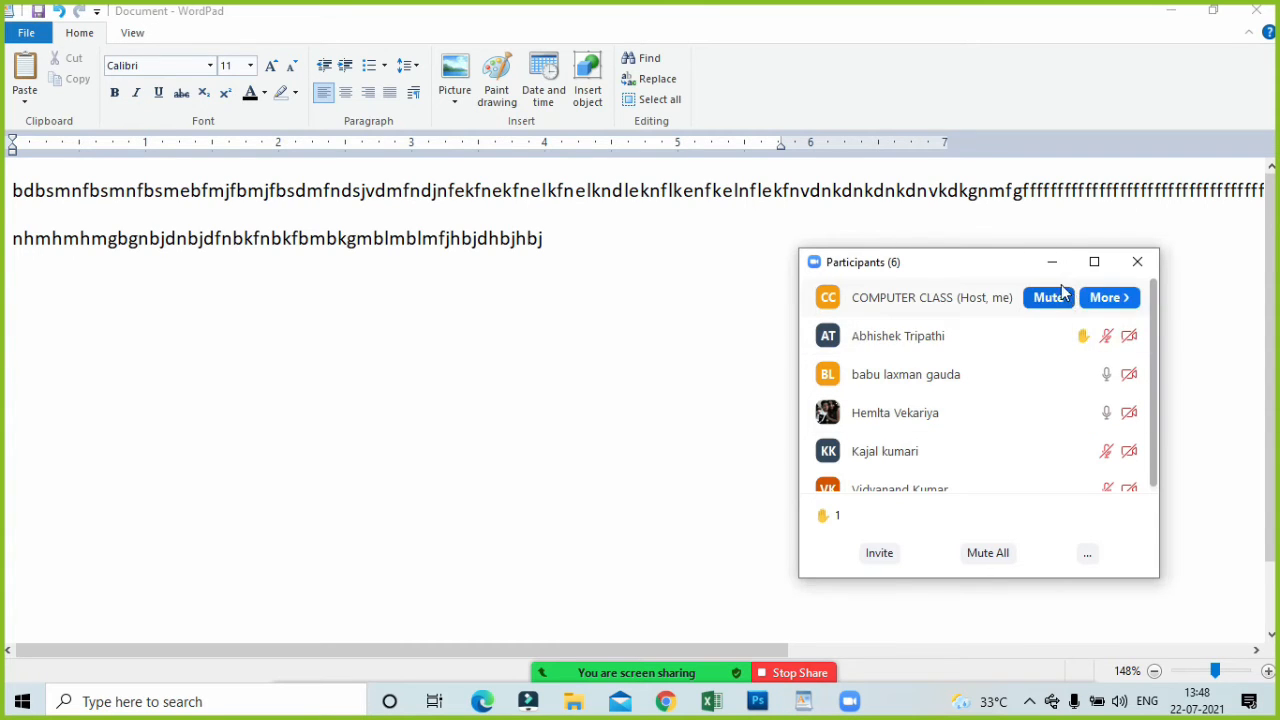
pyautogui.click(1053, 265)
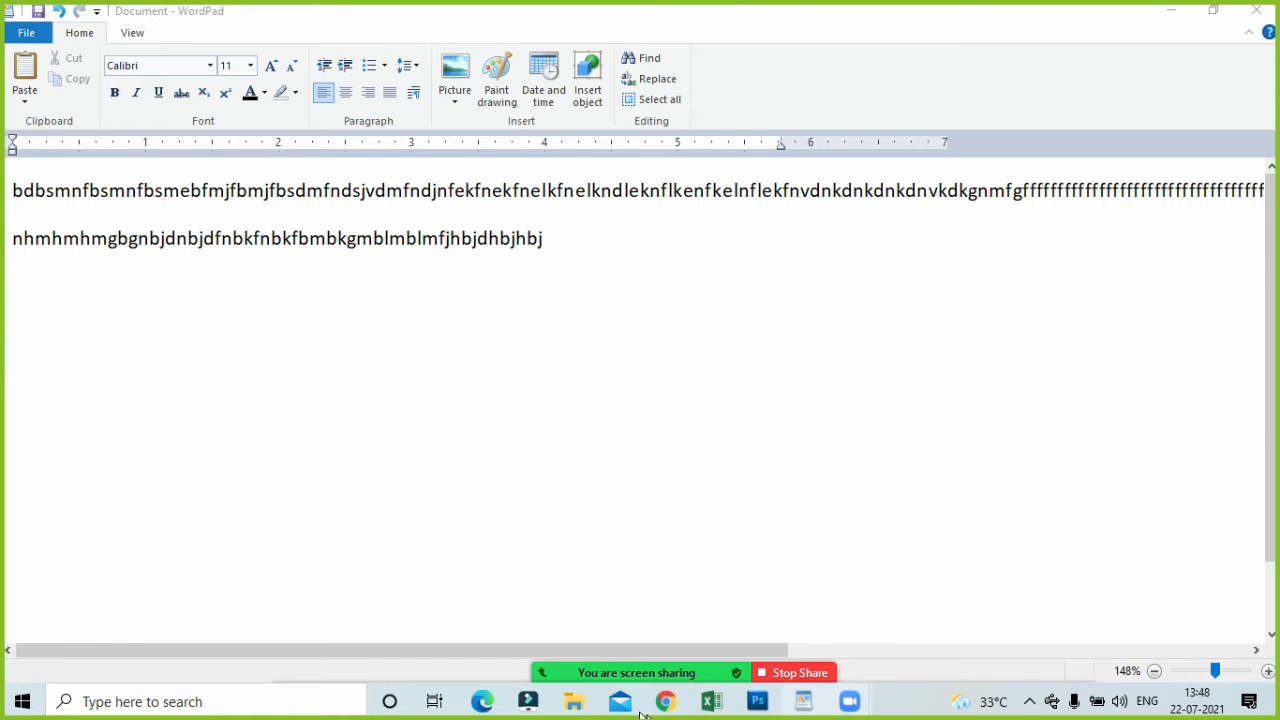
pyautogui.click(578, 668)
pyautogui.moveTo(983, 348)
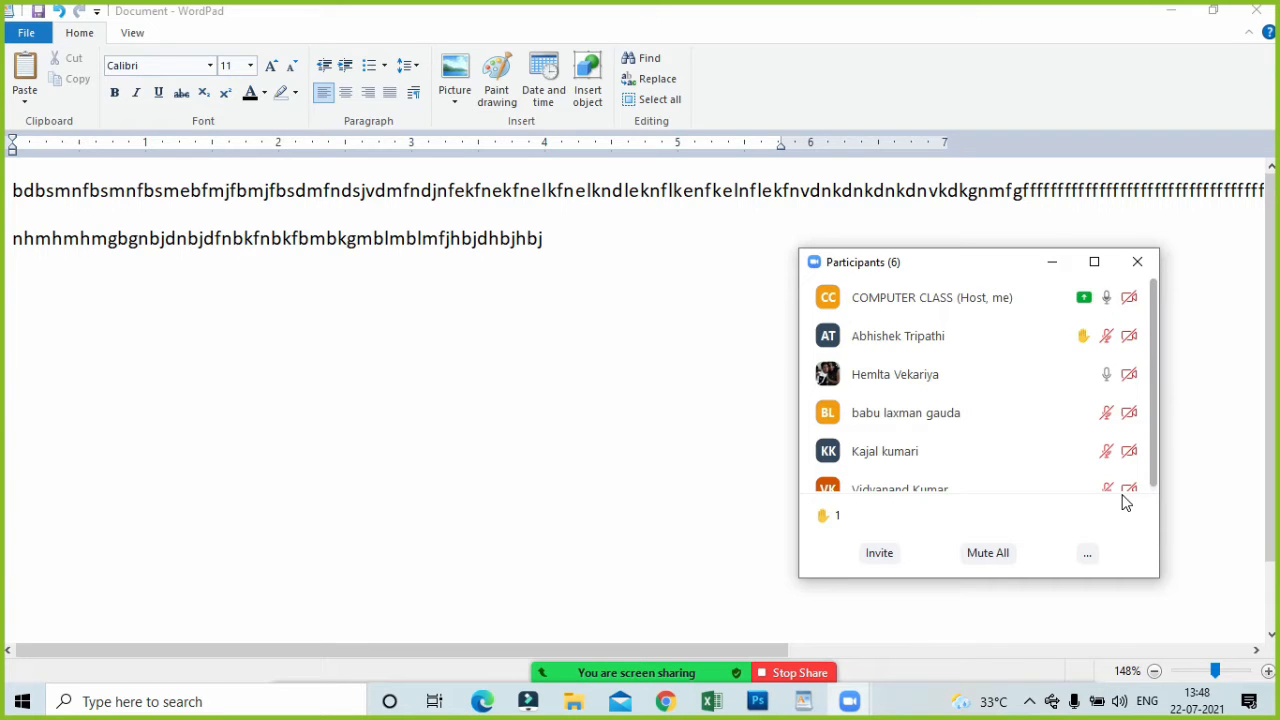
pyautogui.moveTo(1075, 487)
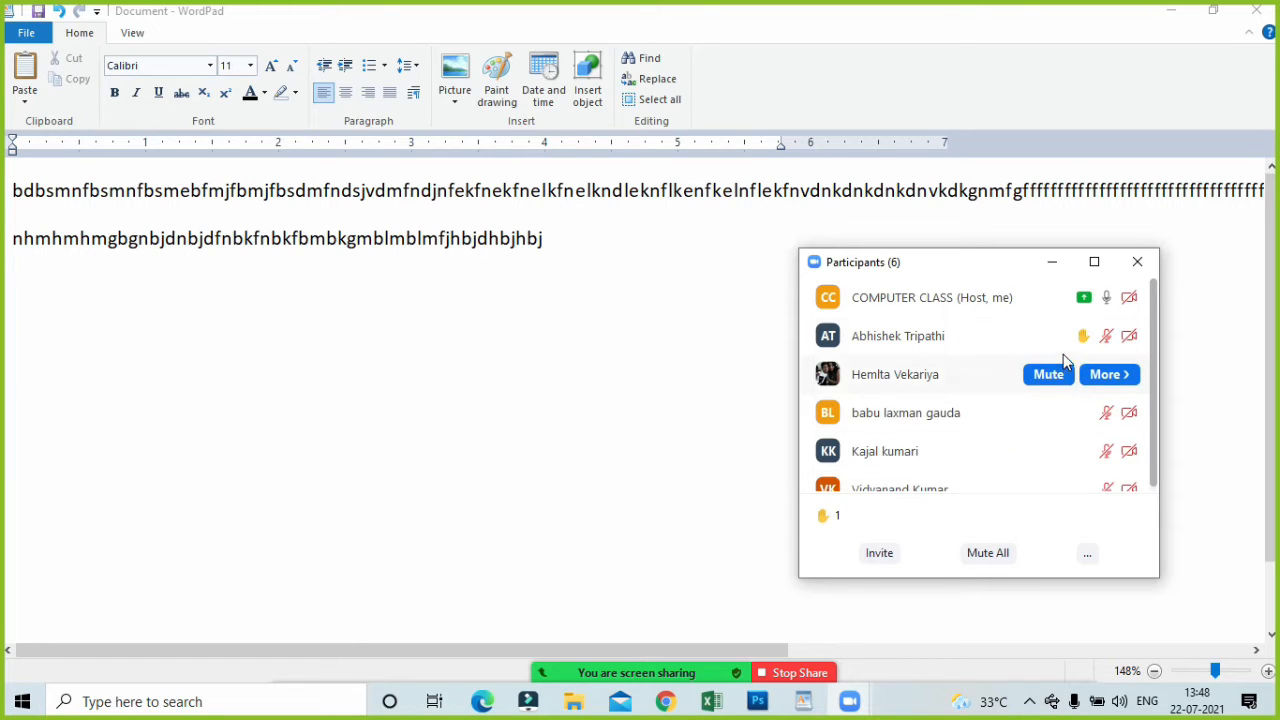
pyautogui.click(1043, 339)
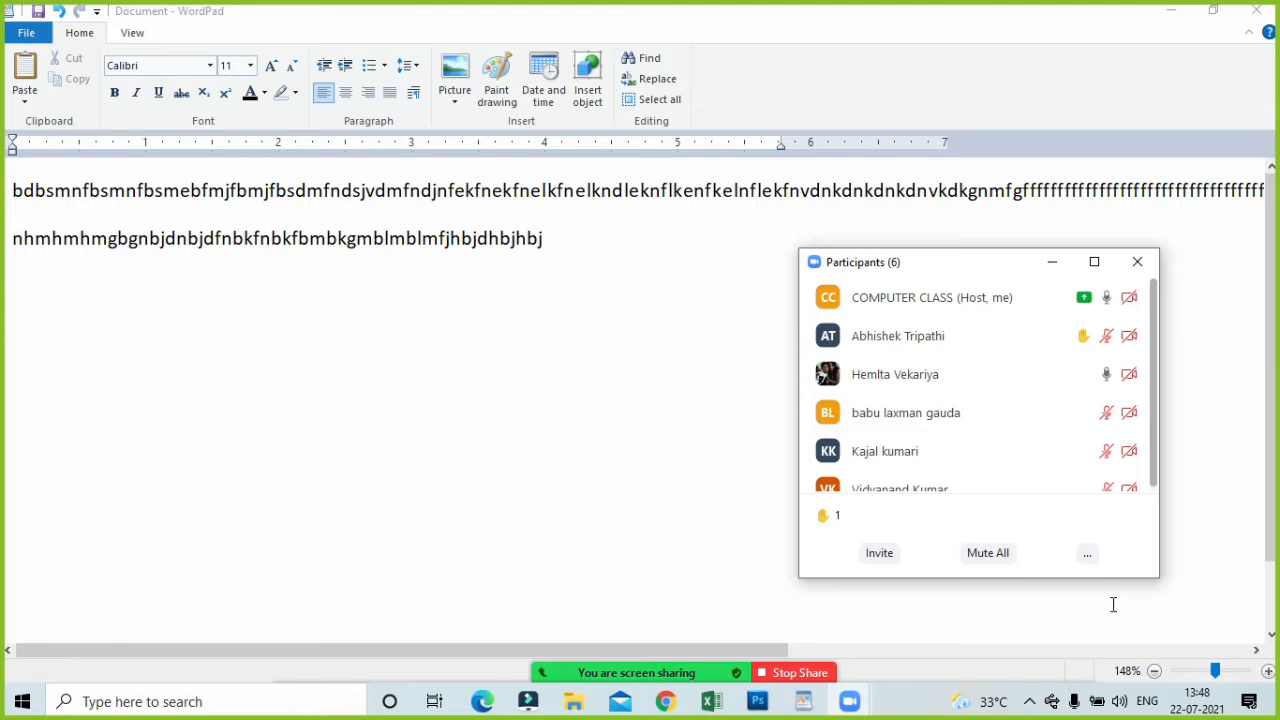
pyautogui.click(918, 338)
pyautogui.moveTo(1071, 491)
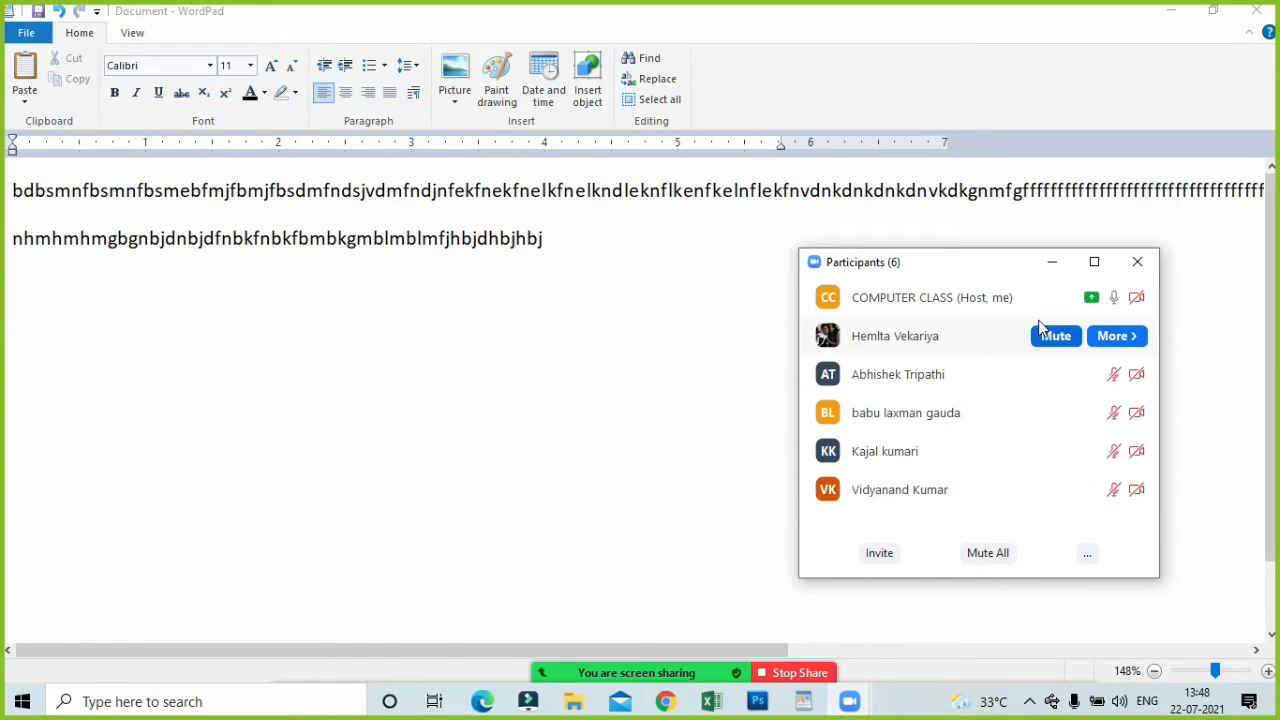
pyautogui.click(1048, 261)
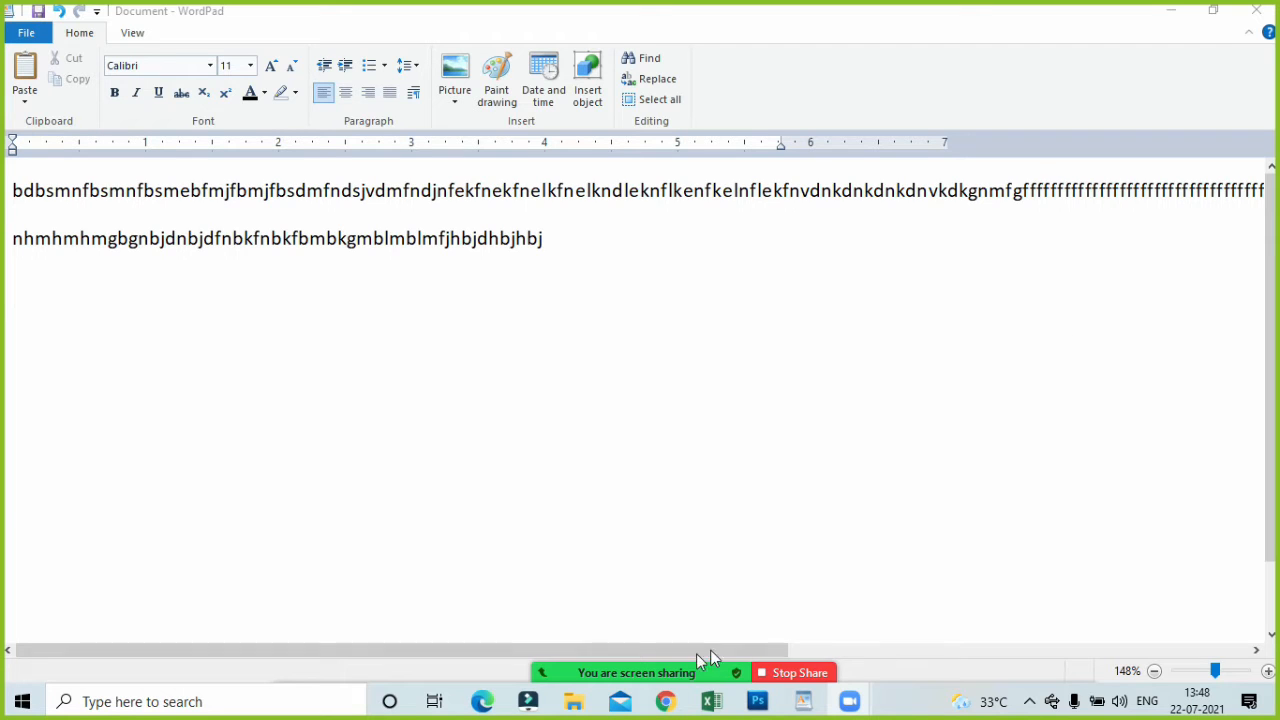
# Reopen the participants list to check the microphones, and minimize it again.
pyautogui.moveTo(696, 655)
pyautogui.click(566, 655)
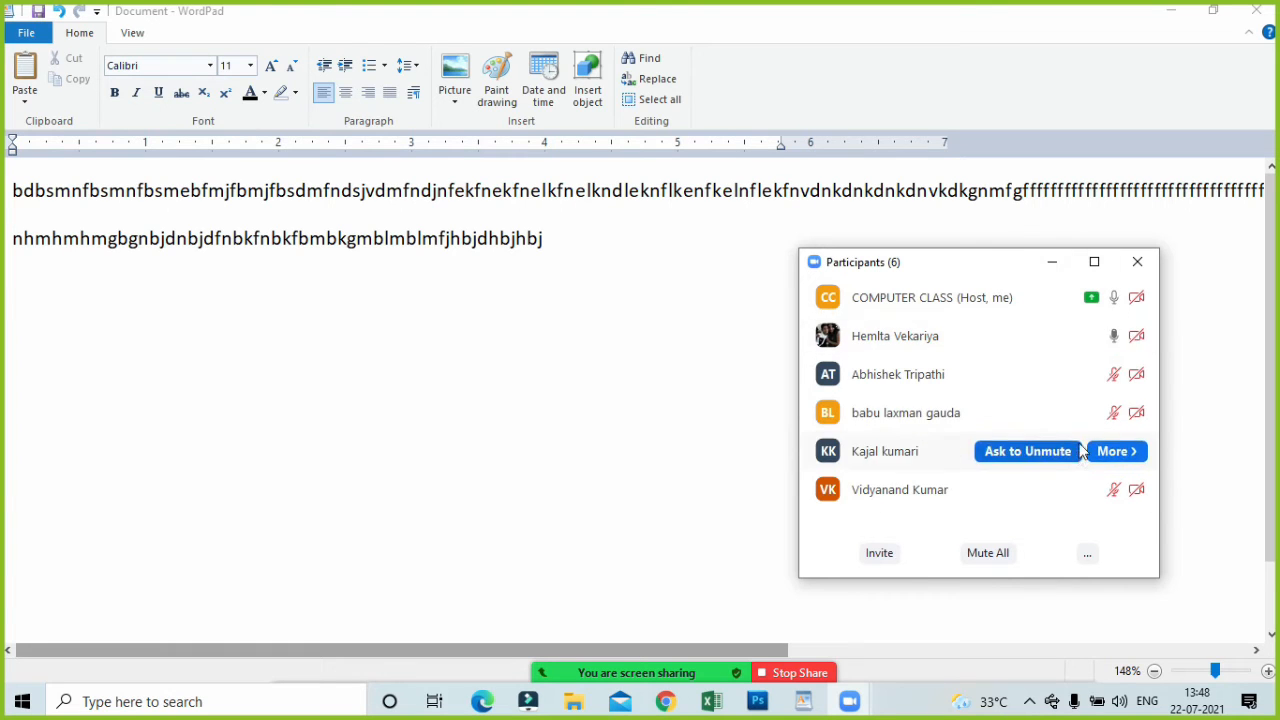
pyautogui.click(1052, 261)
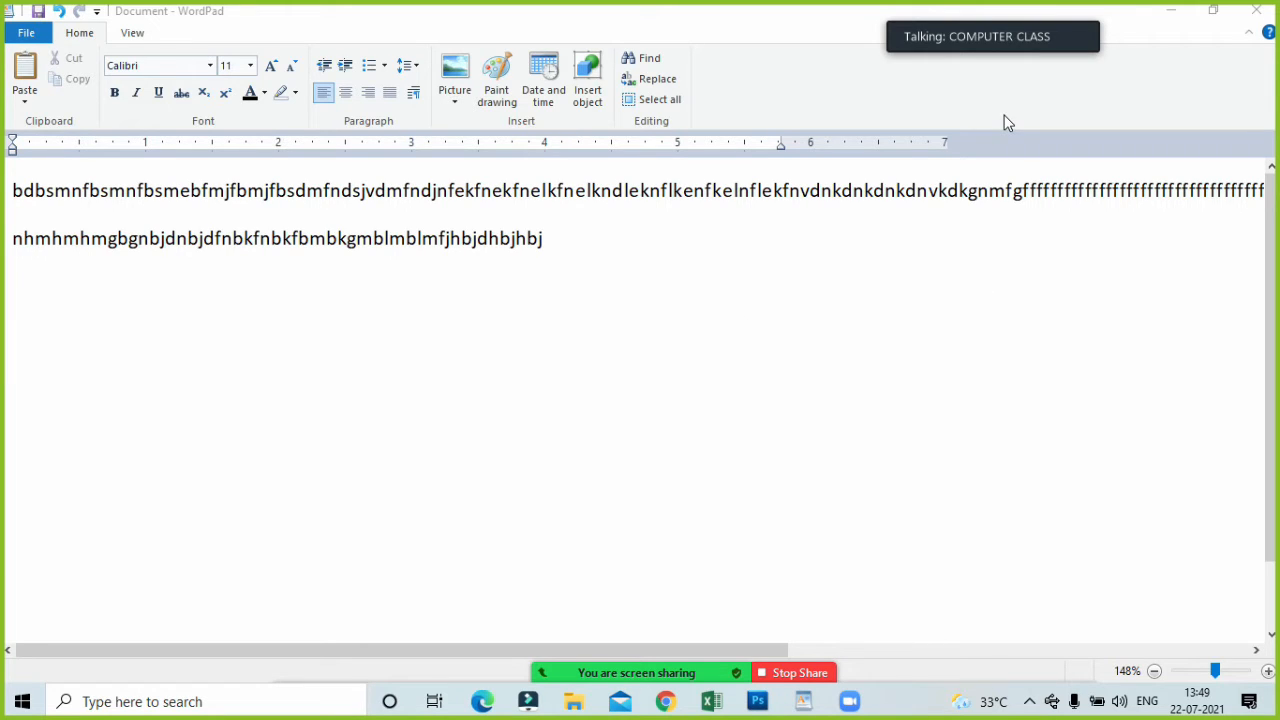
# Minimize WordPad and switch to the Microsoft Office Word PDF notes in Edge.
pyautogui.click(1171, 10)
pyautogui.click(983, 27)
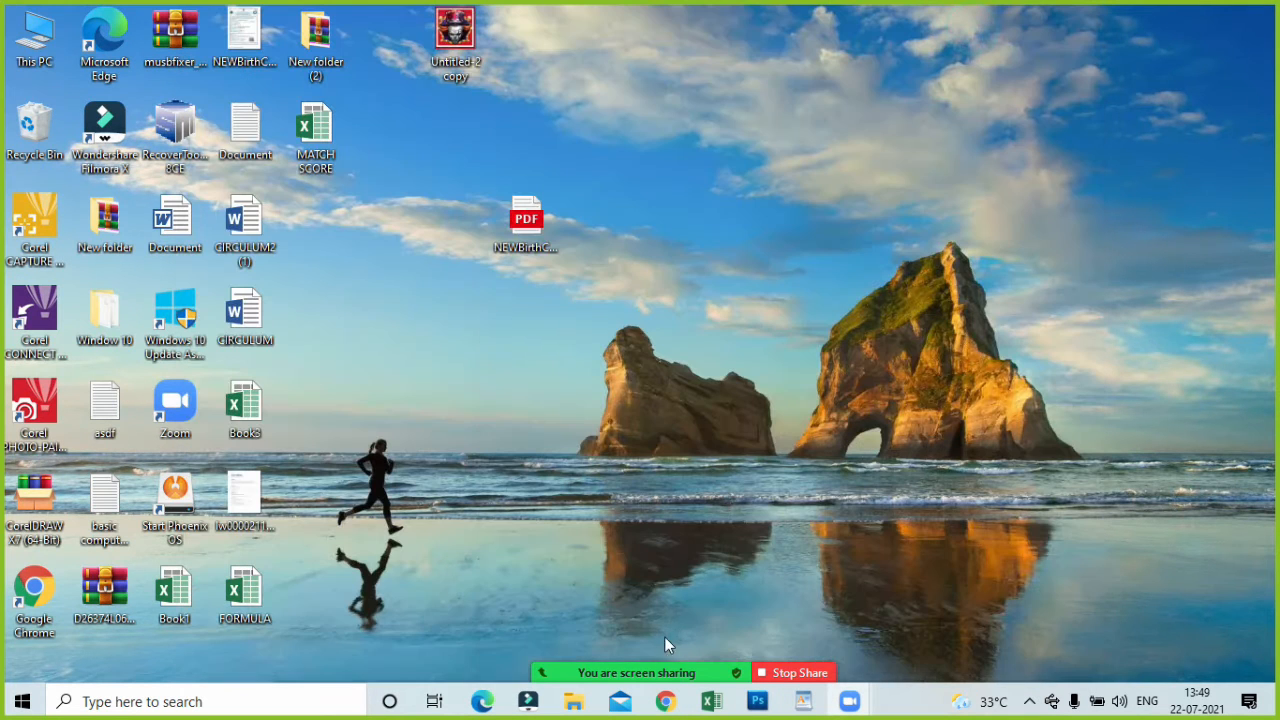
pyautogui.click(478, 706)
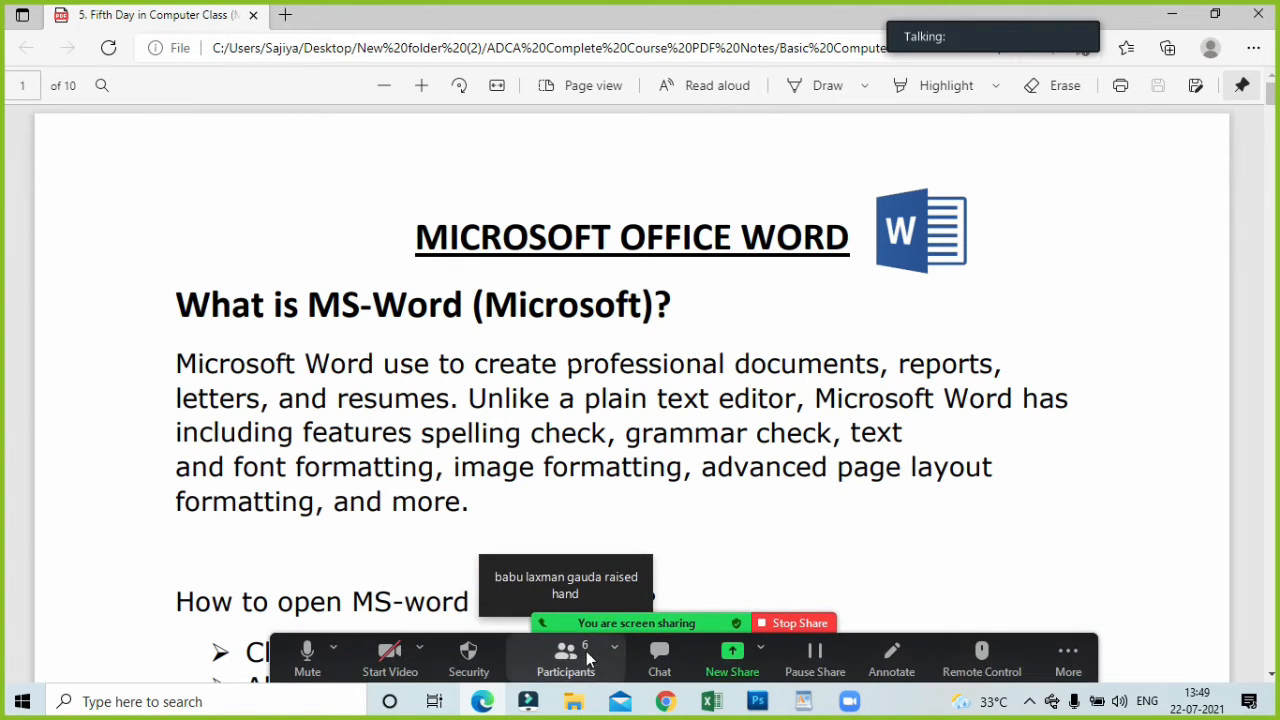
# Open the Zoom participants list, lower the participant's raised hand, and ask that participant to unmute.
pyautogui.click(586, 651)
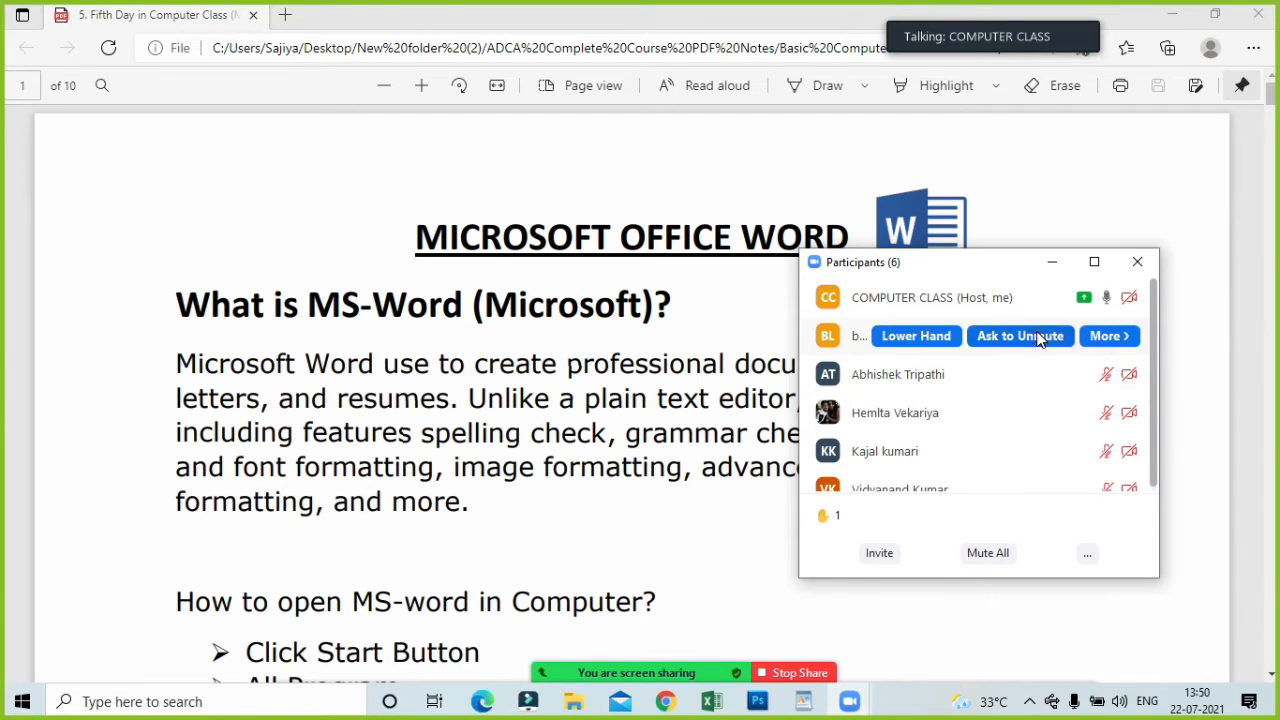
pyautogui.moveTo(697, 675)
pyautogui.click(732, 660)
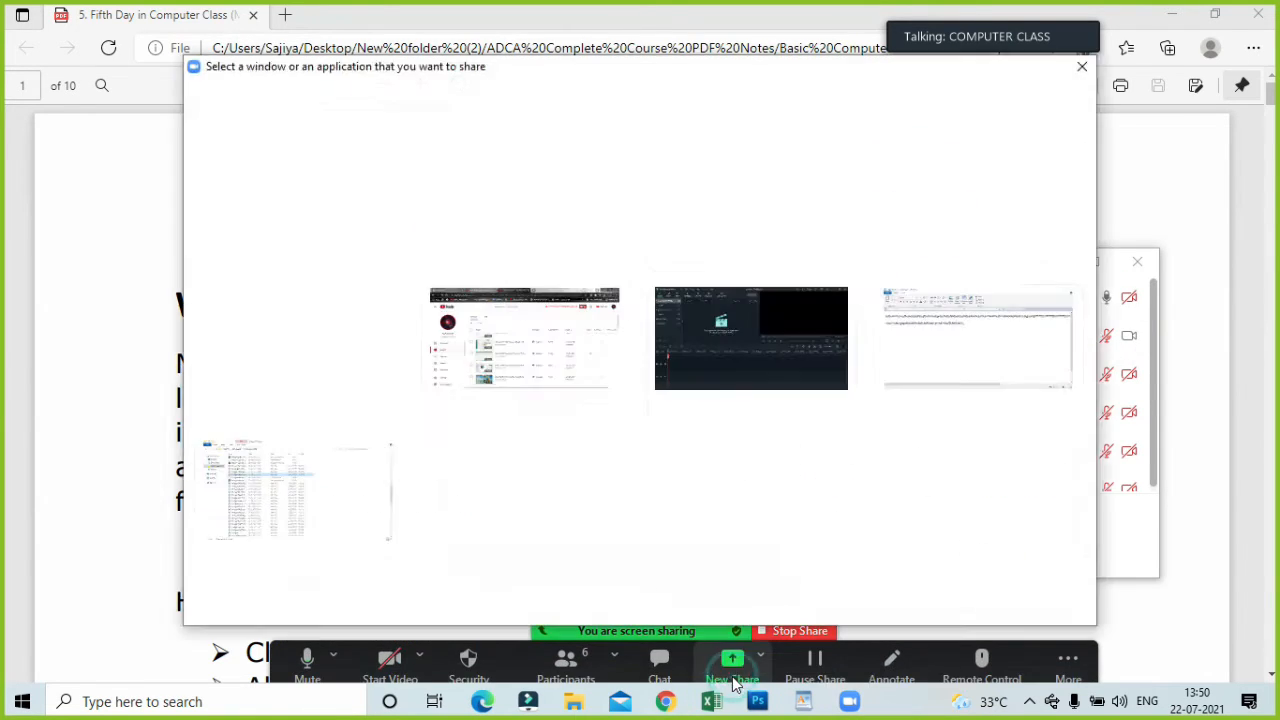
pyautogui.click(1082, 66)
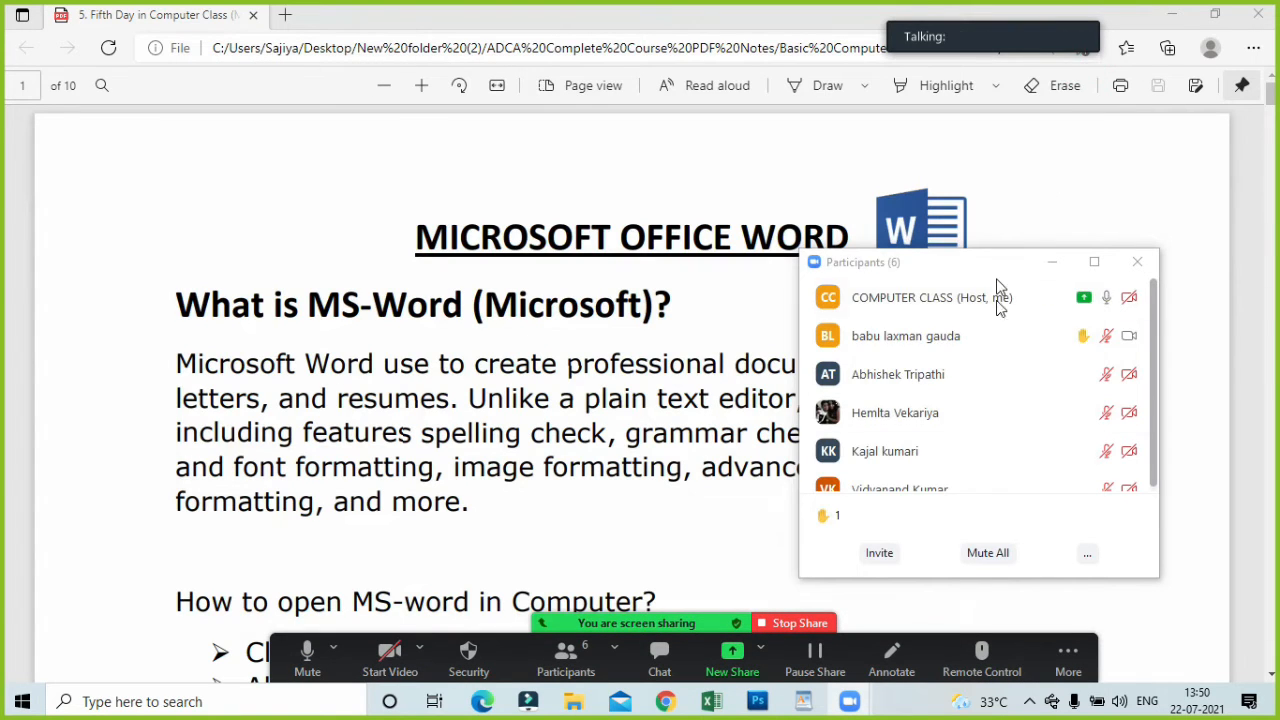
pyautogui.click(918, 338)
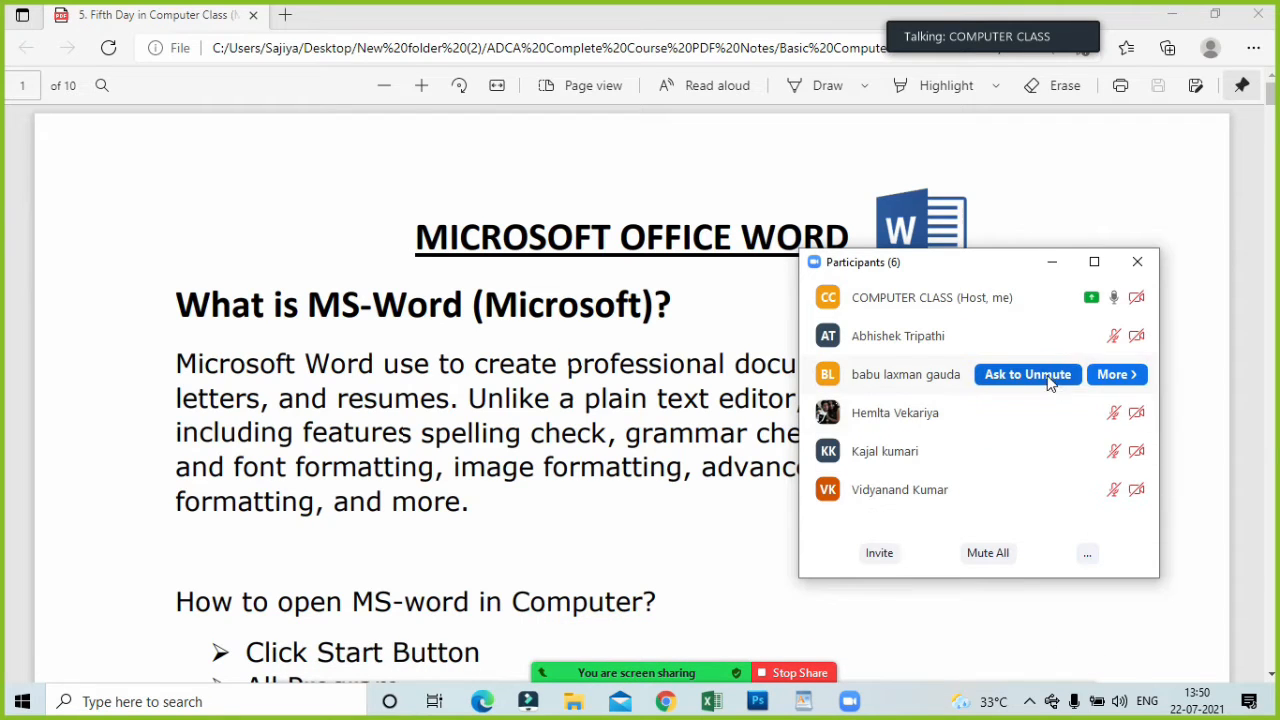
pyautogui.click(1045, 376)
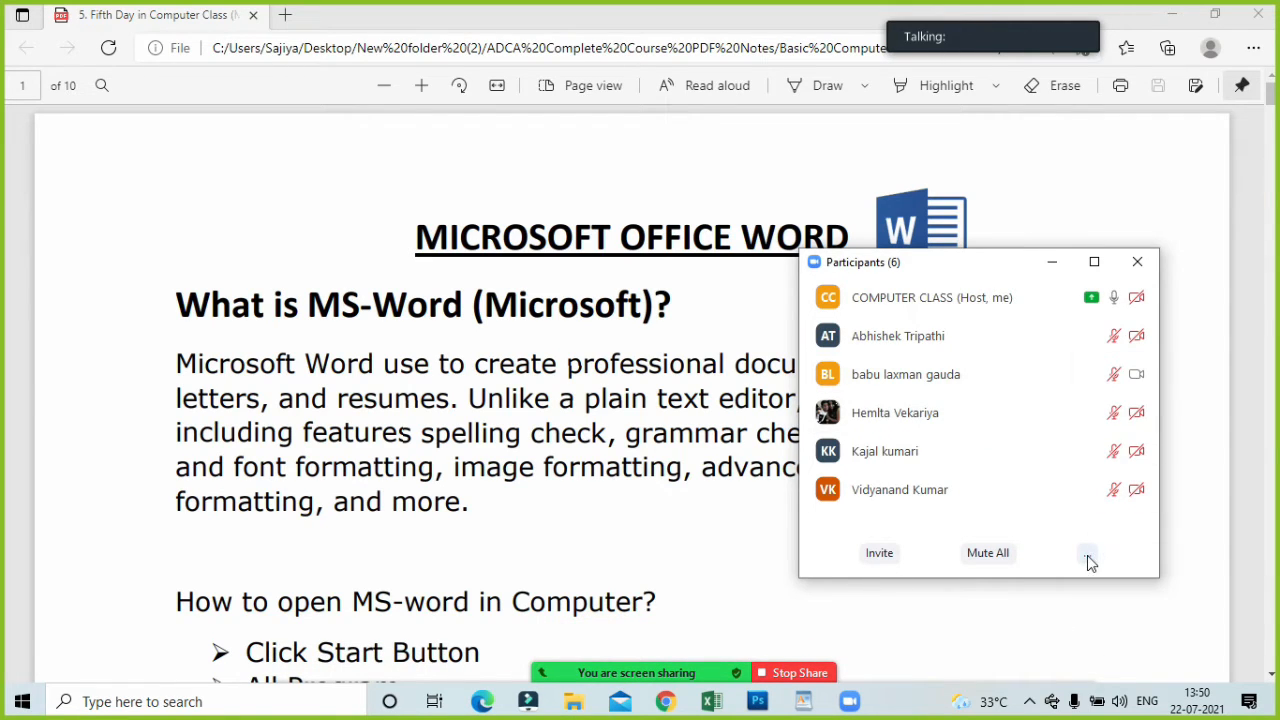
# Move the participants list aside and minimize it, briefly reopening it to check the raised hand.
pyautogui.moveTo(1008, 275); pyautogui.dragTo(1100, 160)
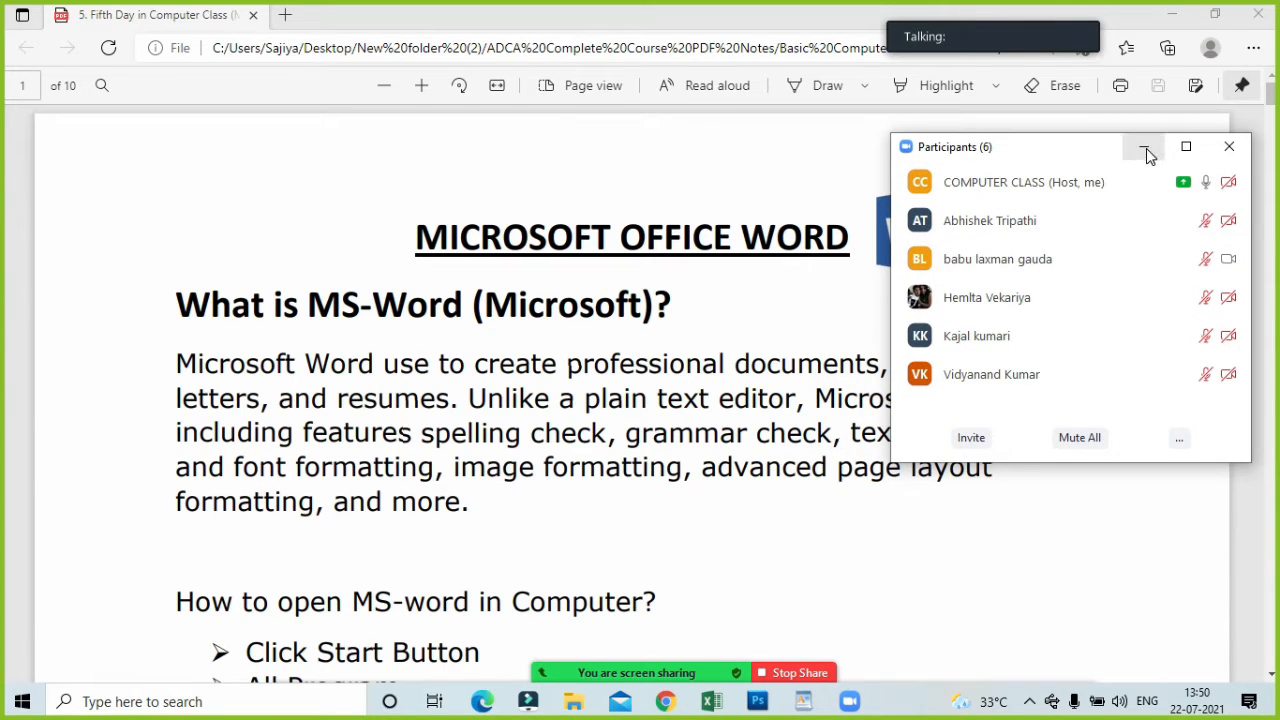
pyautogui.click(1146, 148)
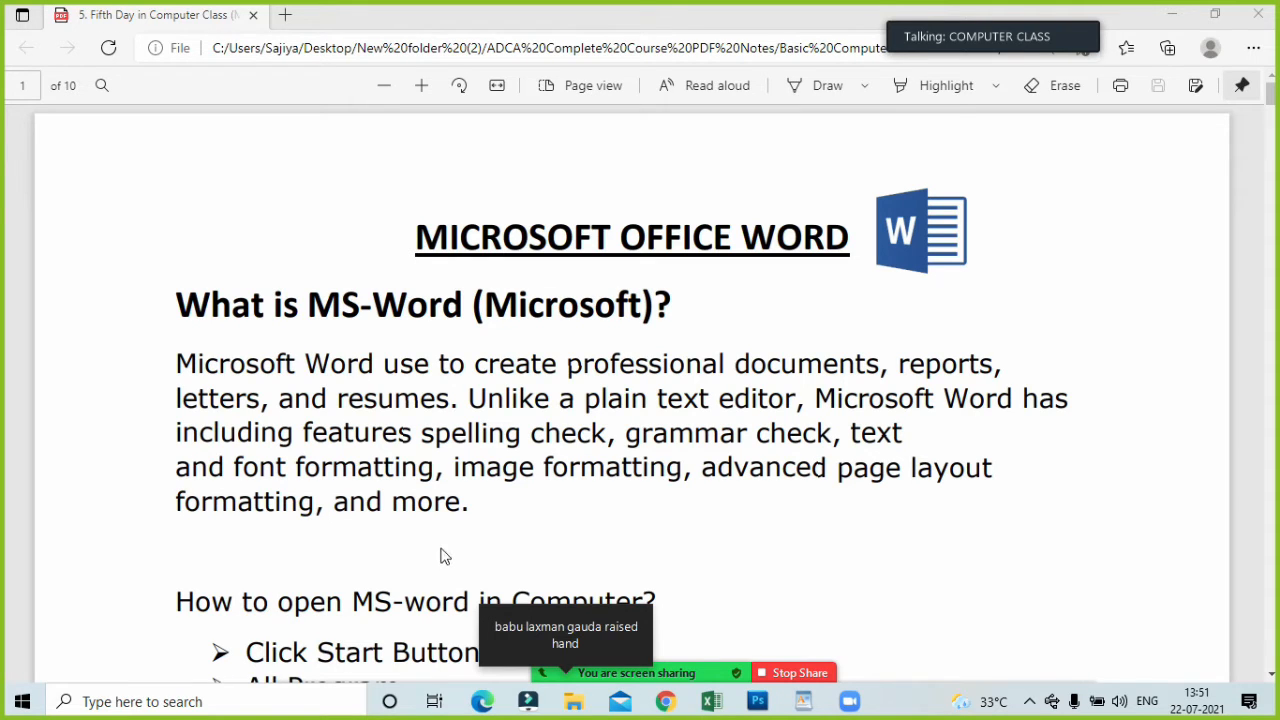
pyautogui.click(533, 660)
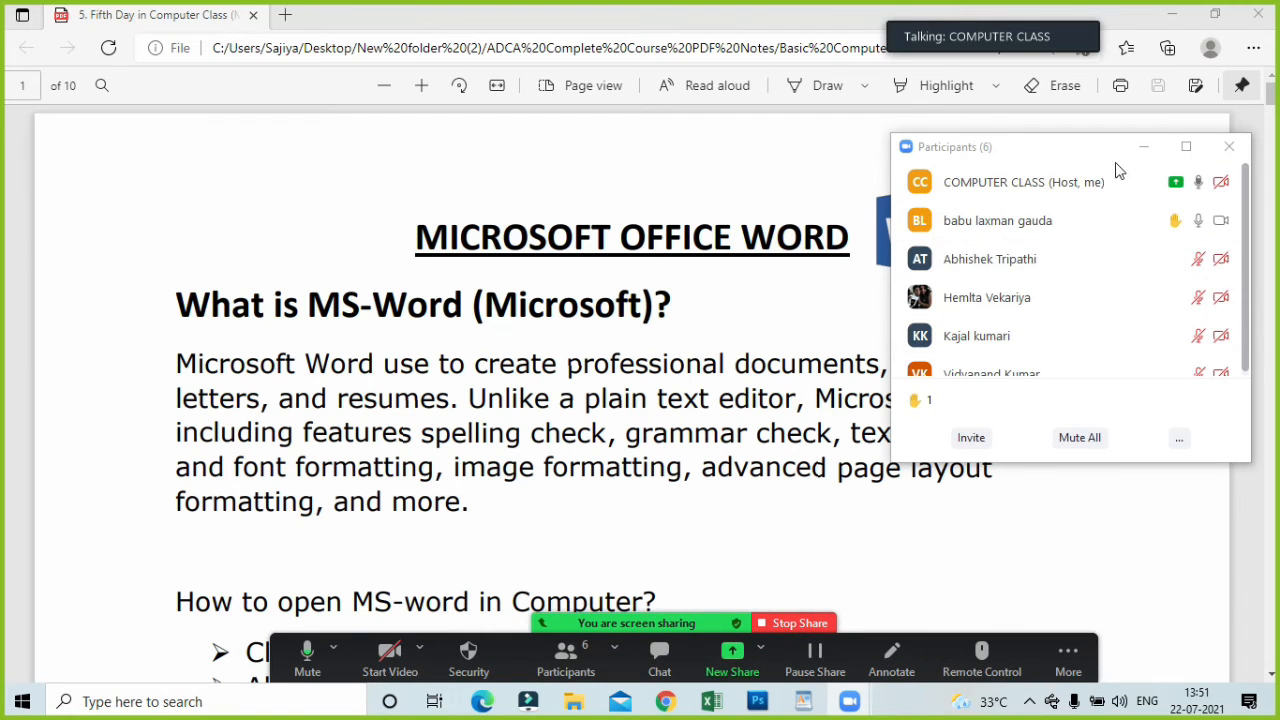
pyautogui.click(1144, 147)
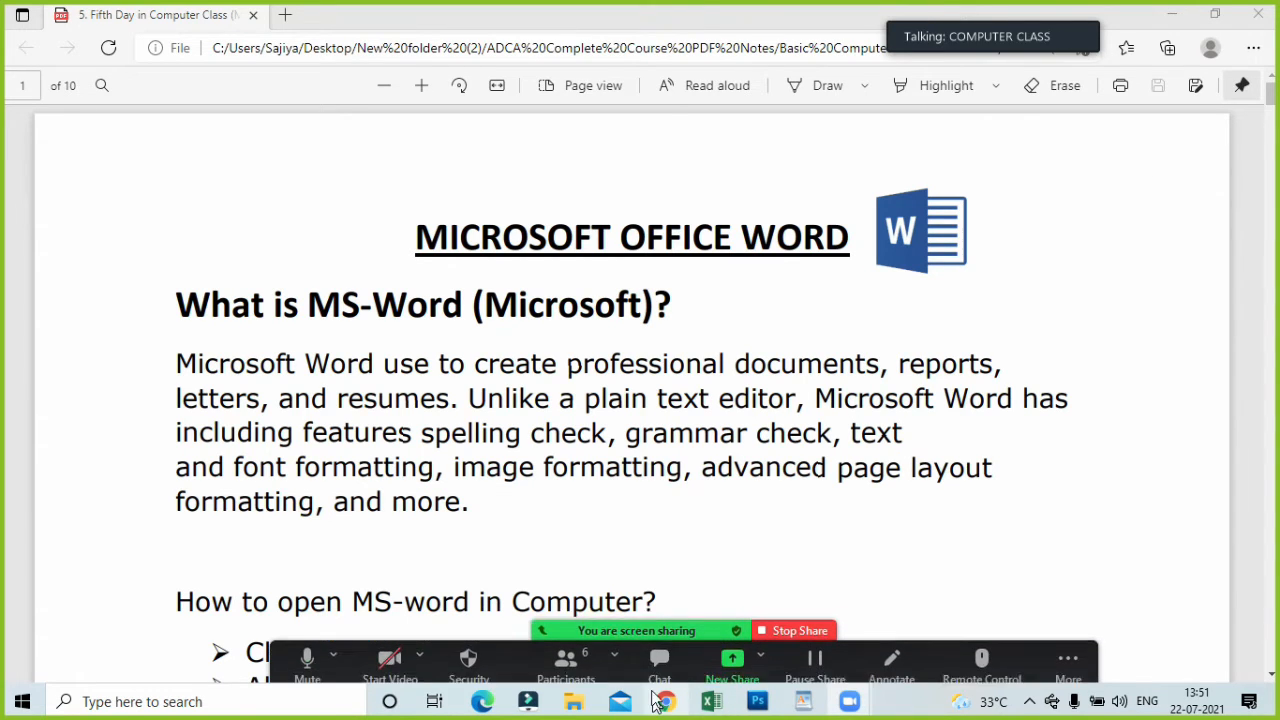
pyautogui.click(732, 657)
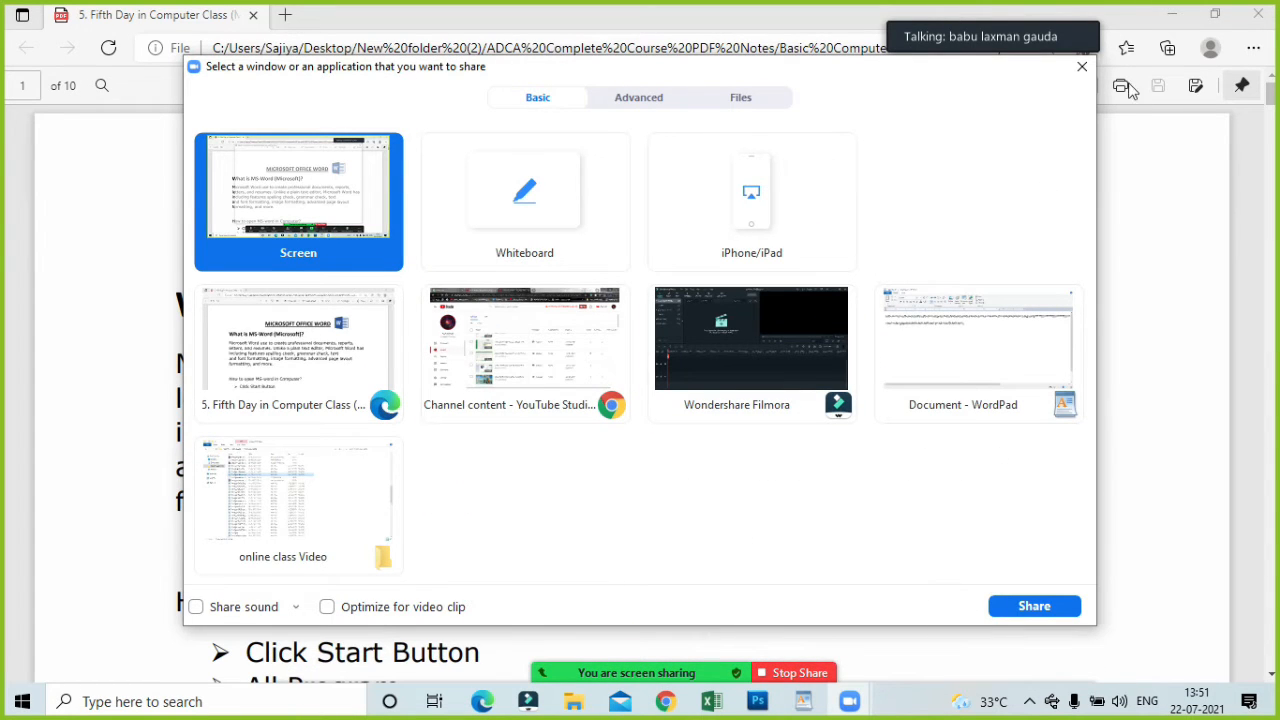
pyautogui.click(1181, 244)
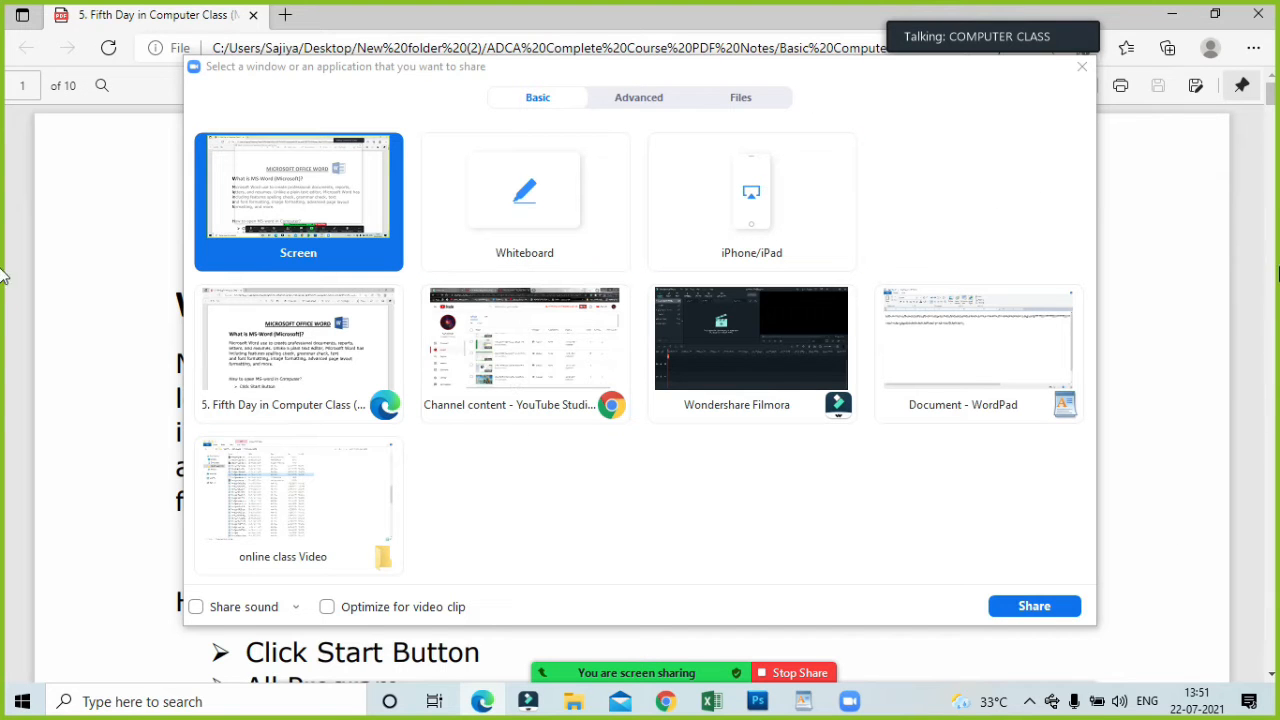
pyautogui.click(1273, 266)
pyautogui.click(1192, 205)
pyautogui.click(1062, 604)
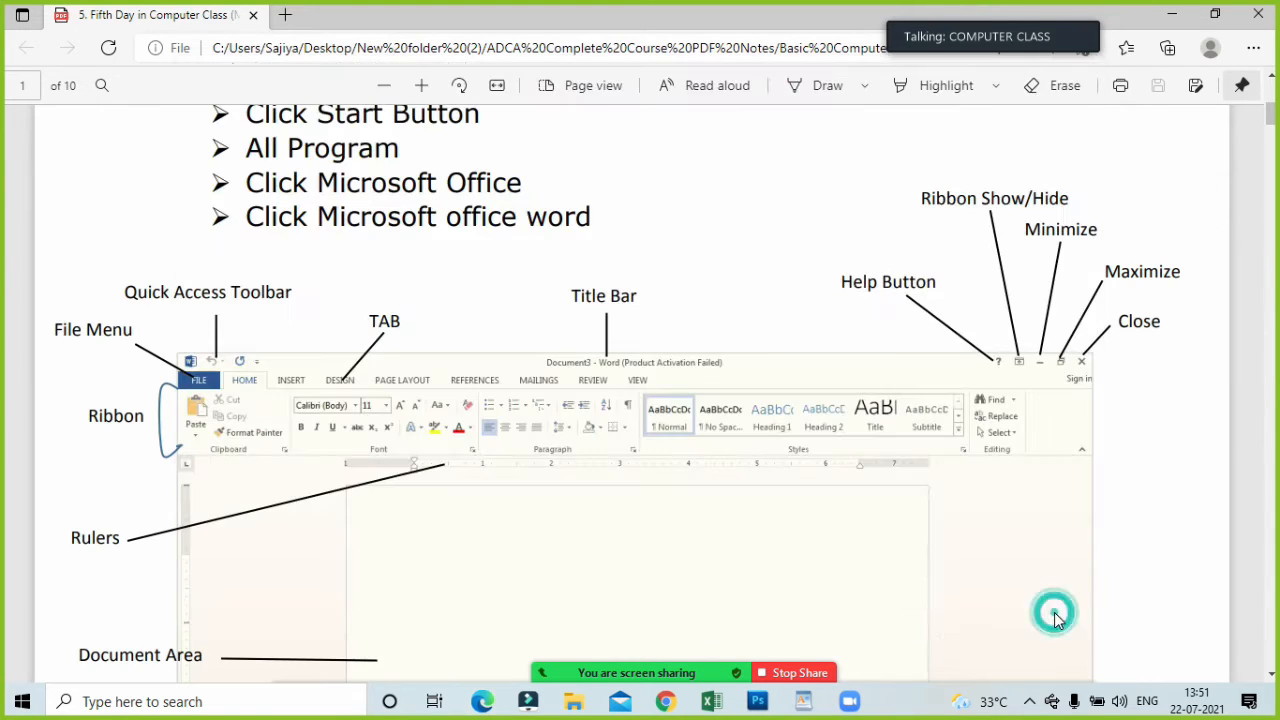
pyautogui.scroll(5, 790, 450)
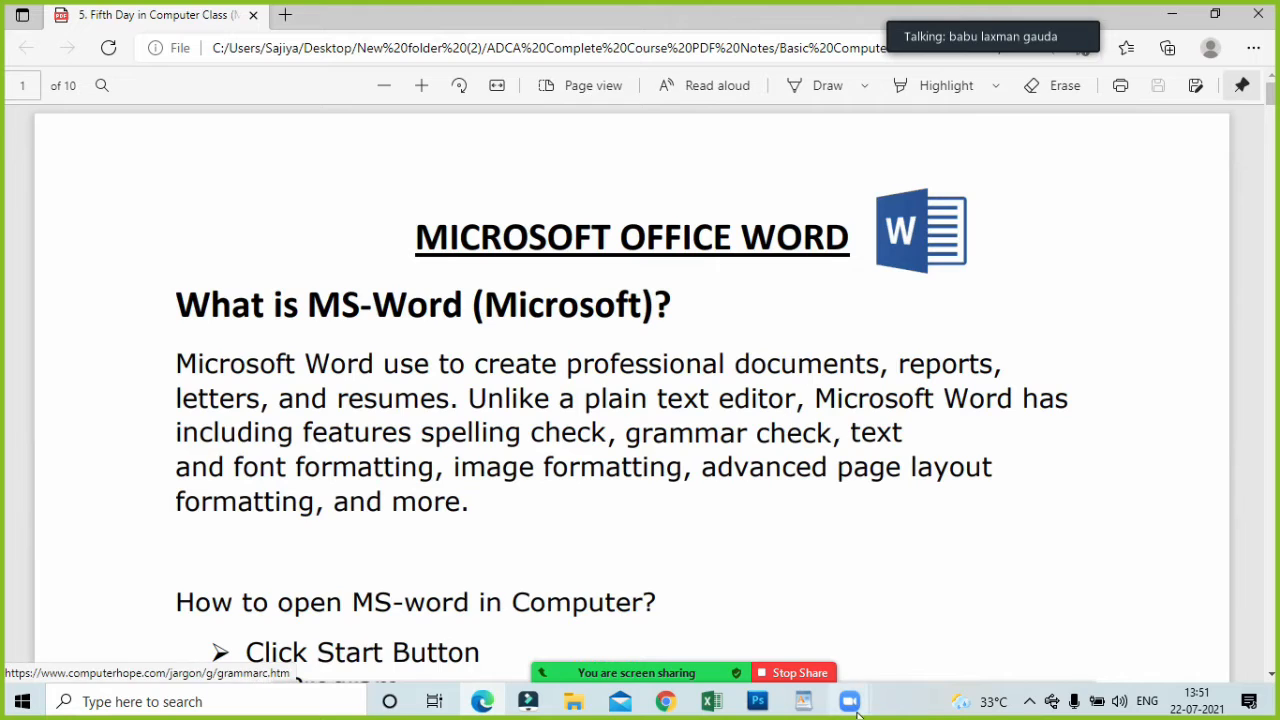
# Open the Zoom participants list and ask all participants to unmute.
pyautogui.click(588, 655)
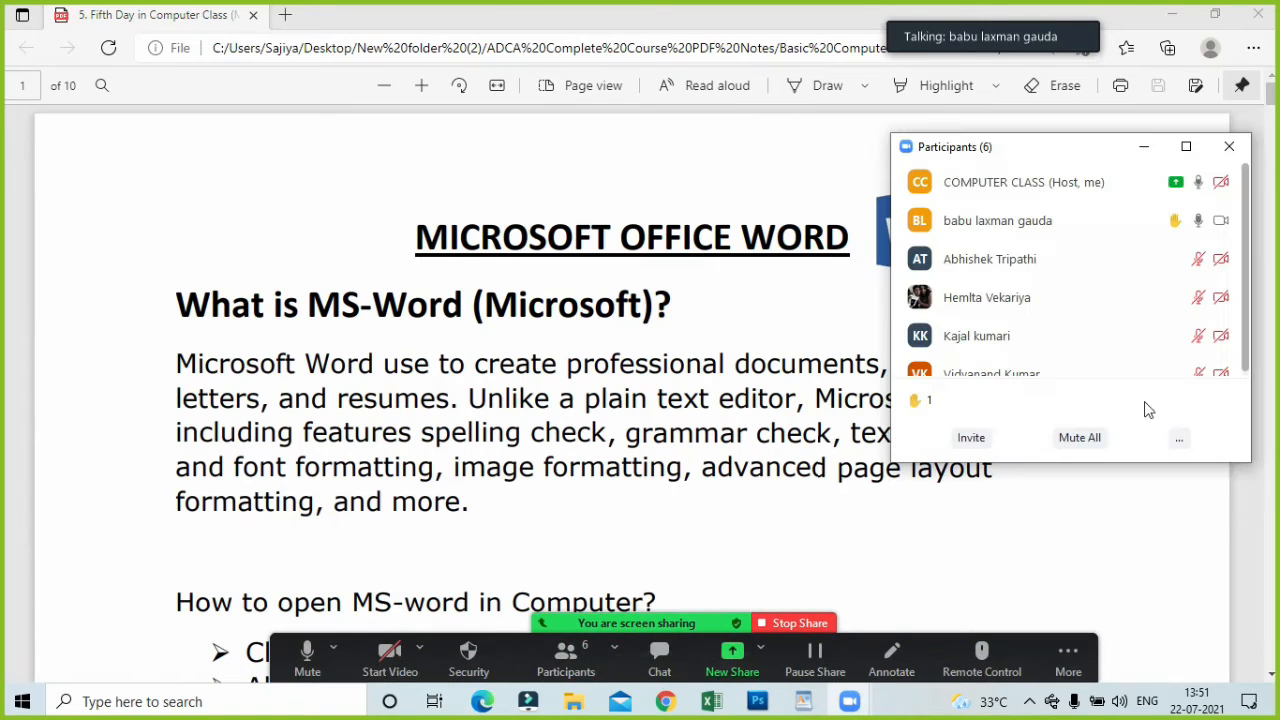
pyautogui.click(1185, 441)
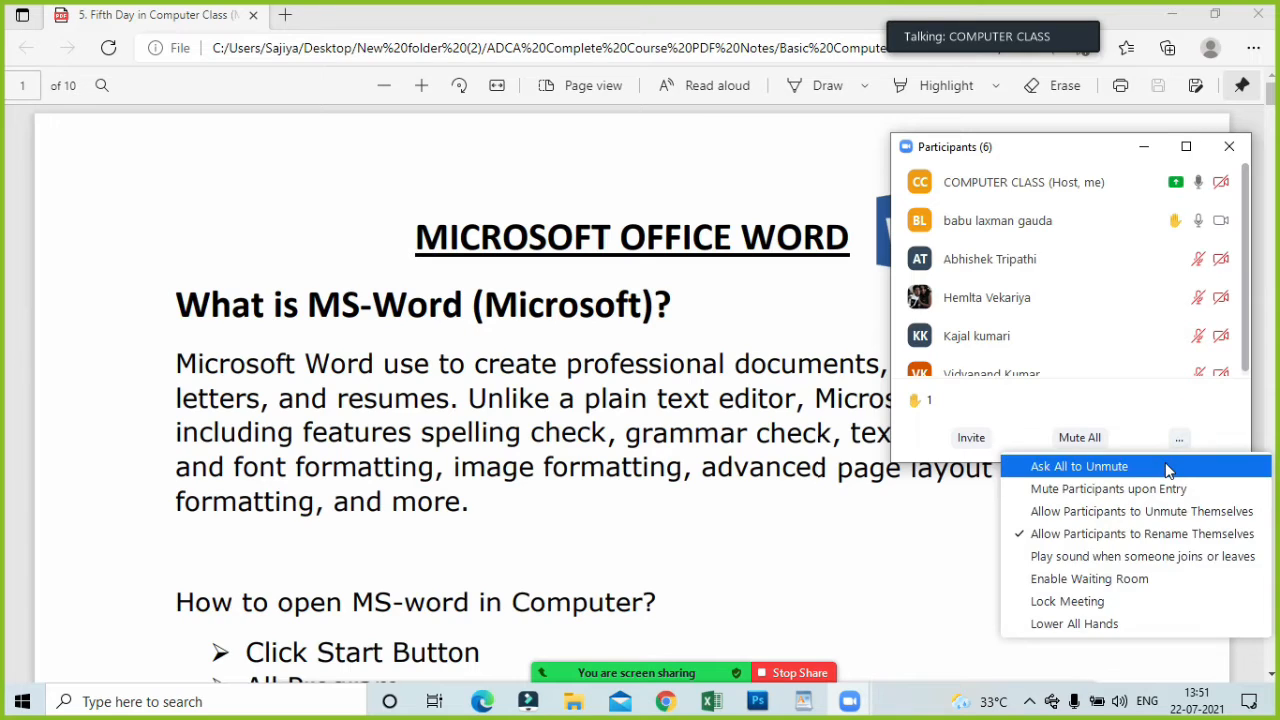
pyautogui.click(1166, 467)
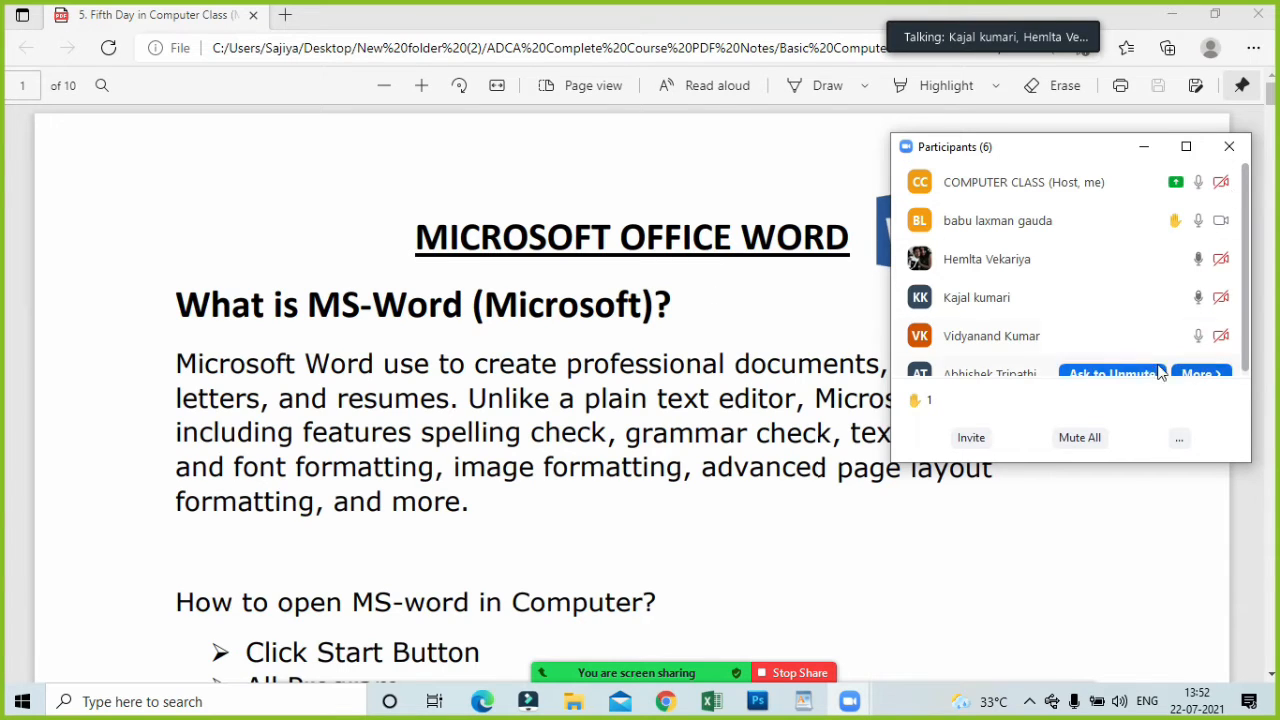
# Mute the unmuted participant listed fourth in the participants list, and minimize the list.
pyautogui.click(1137, 298)
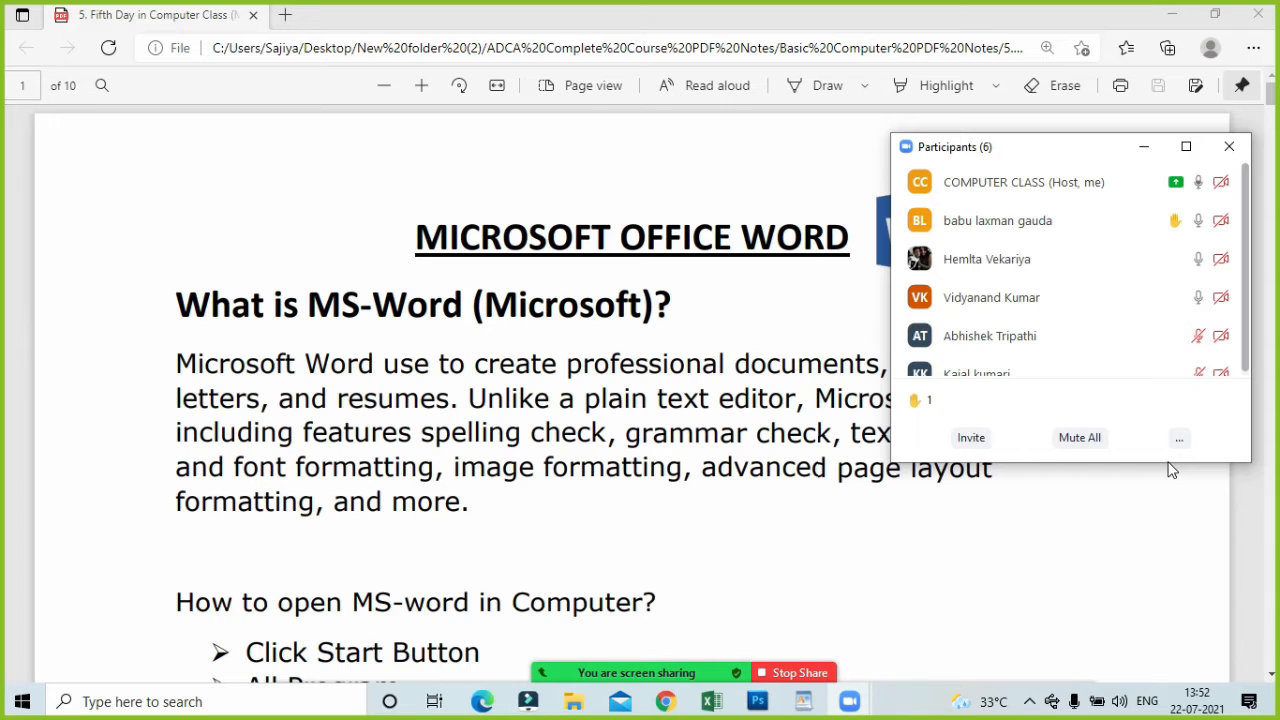
pyautogui.moveTo(1122, 230)
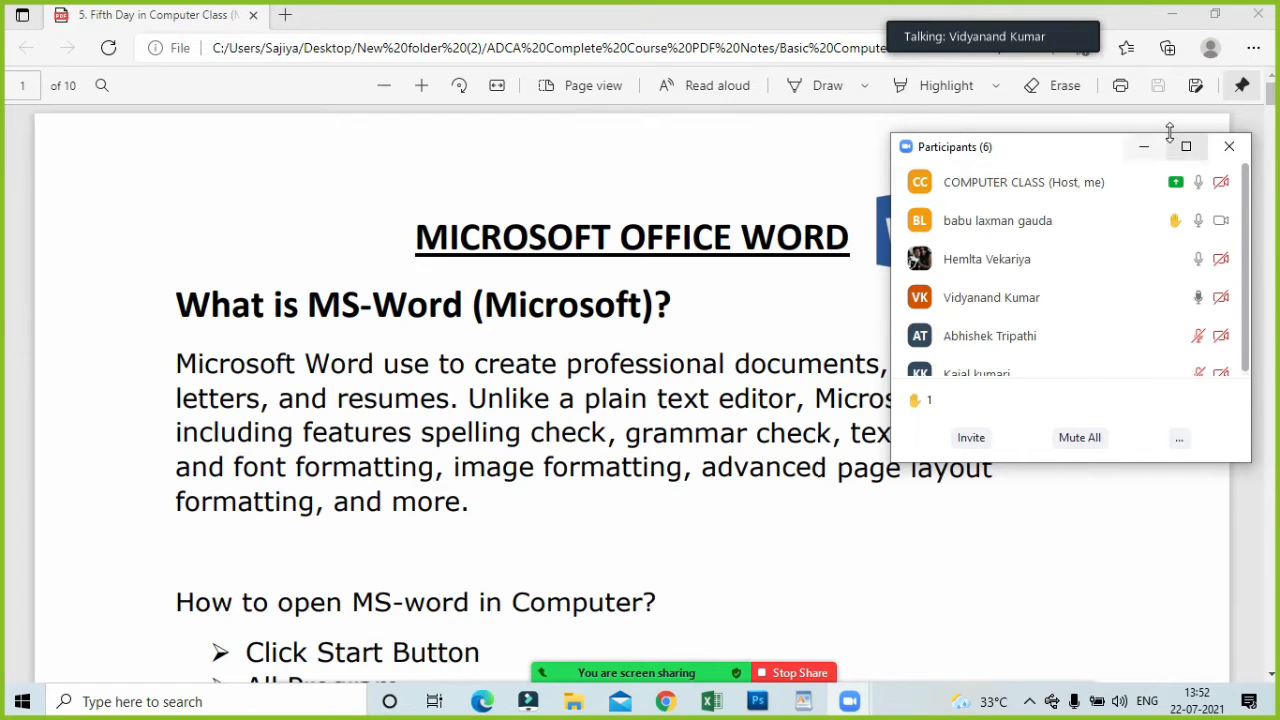
pyautogui.click(1145, 148)
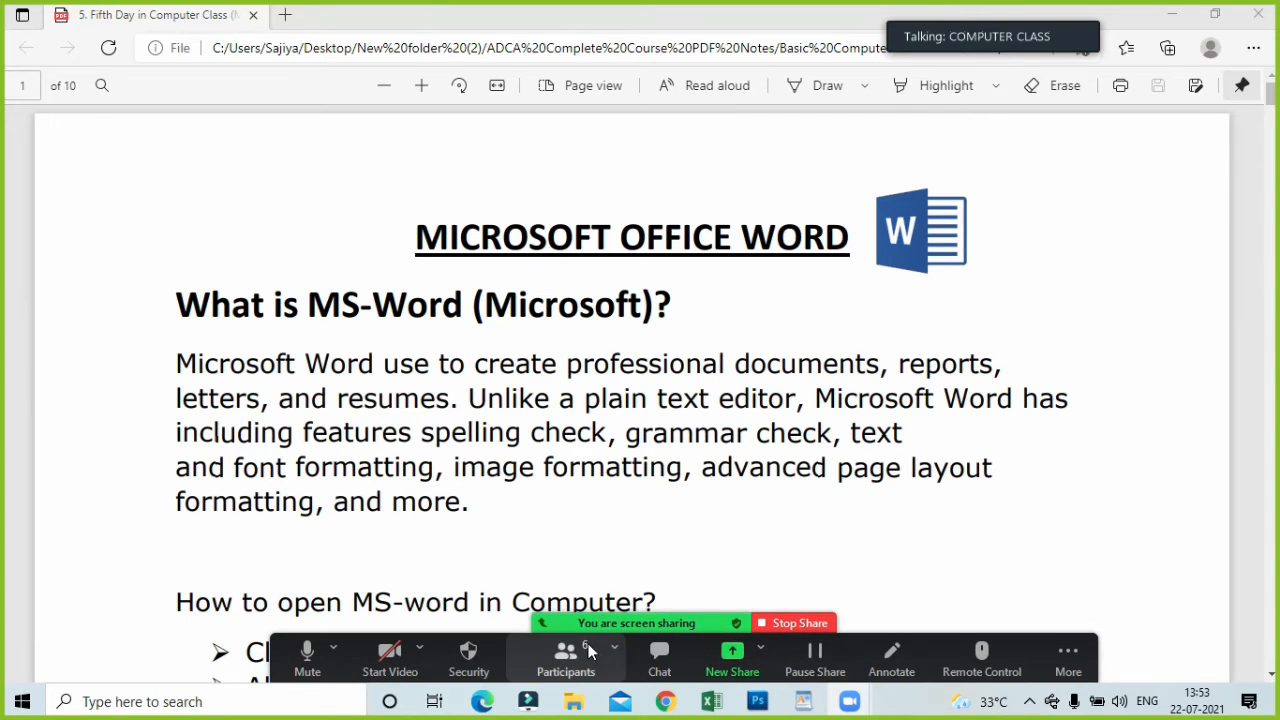
# Reopen the participants list, look through everyone's microphone status, and minimize it again.
pyautogui.click(588, 646)
pyautogui.scroll(-1, 1032, 288)
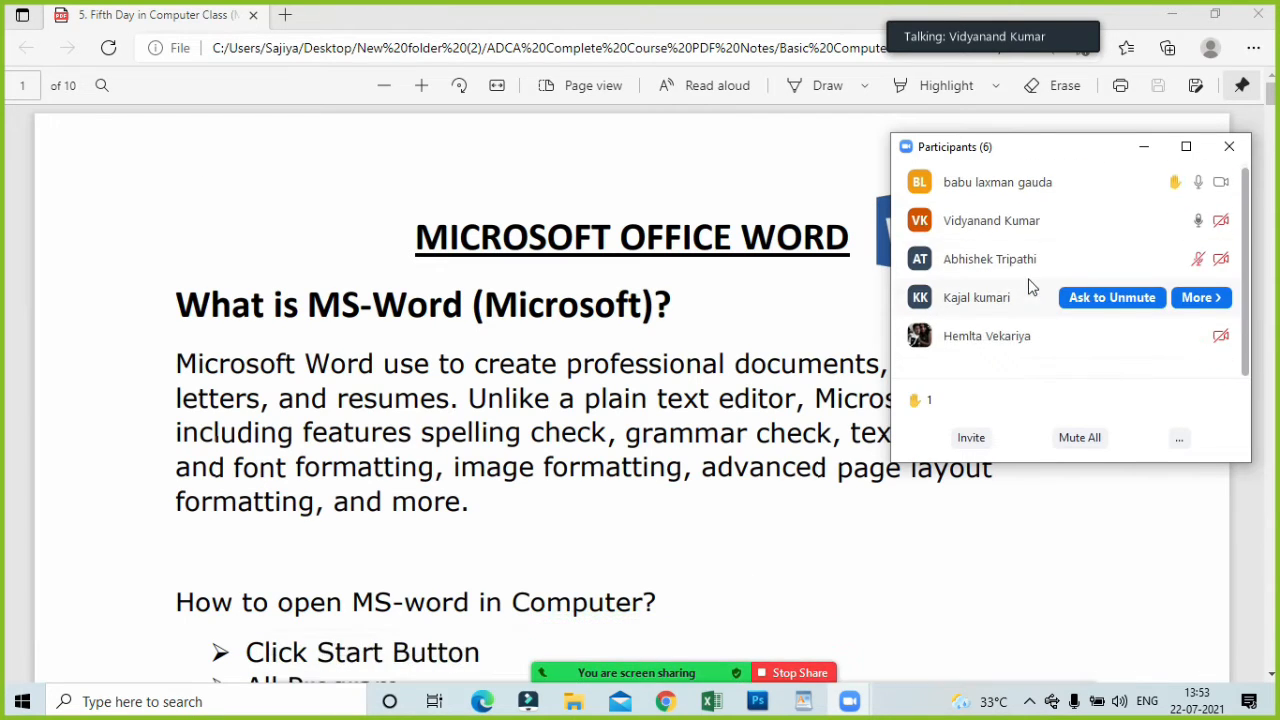
pyautogui.scroll(1, 1030, 282)
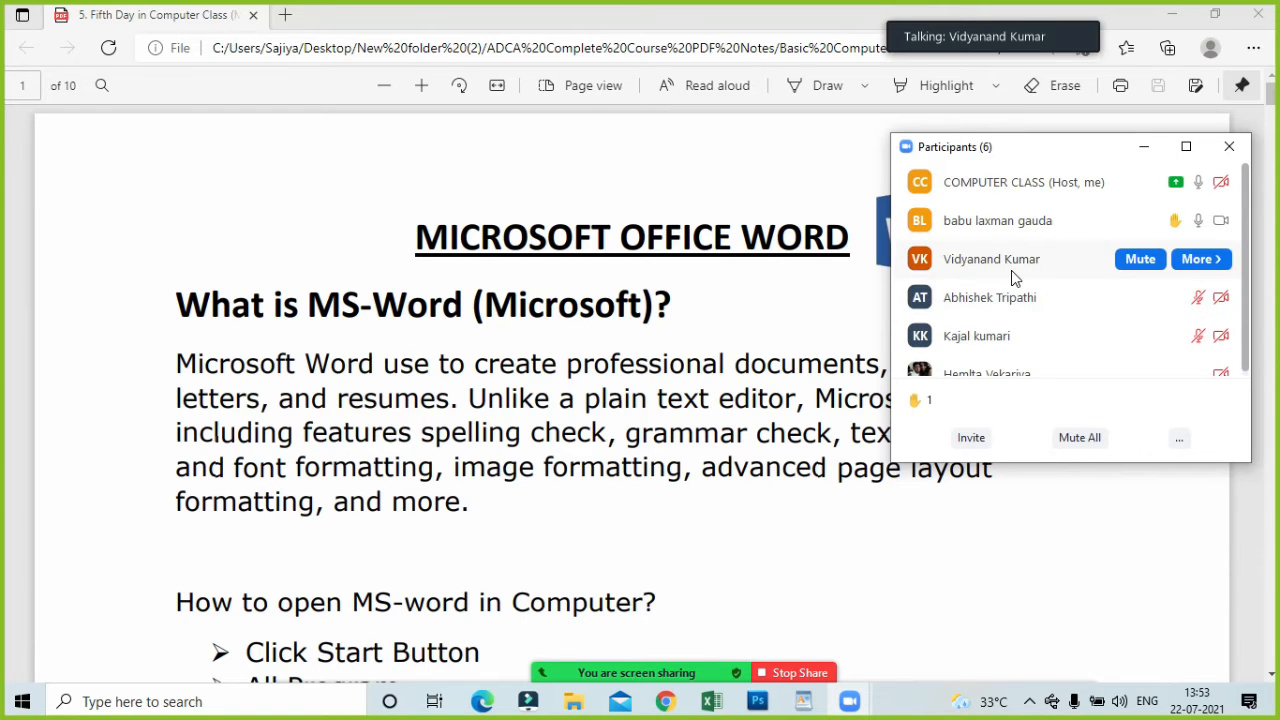
pyautogui.click(700, 339)
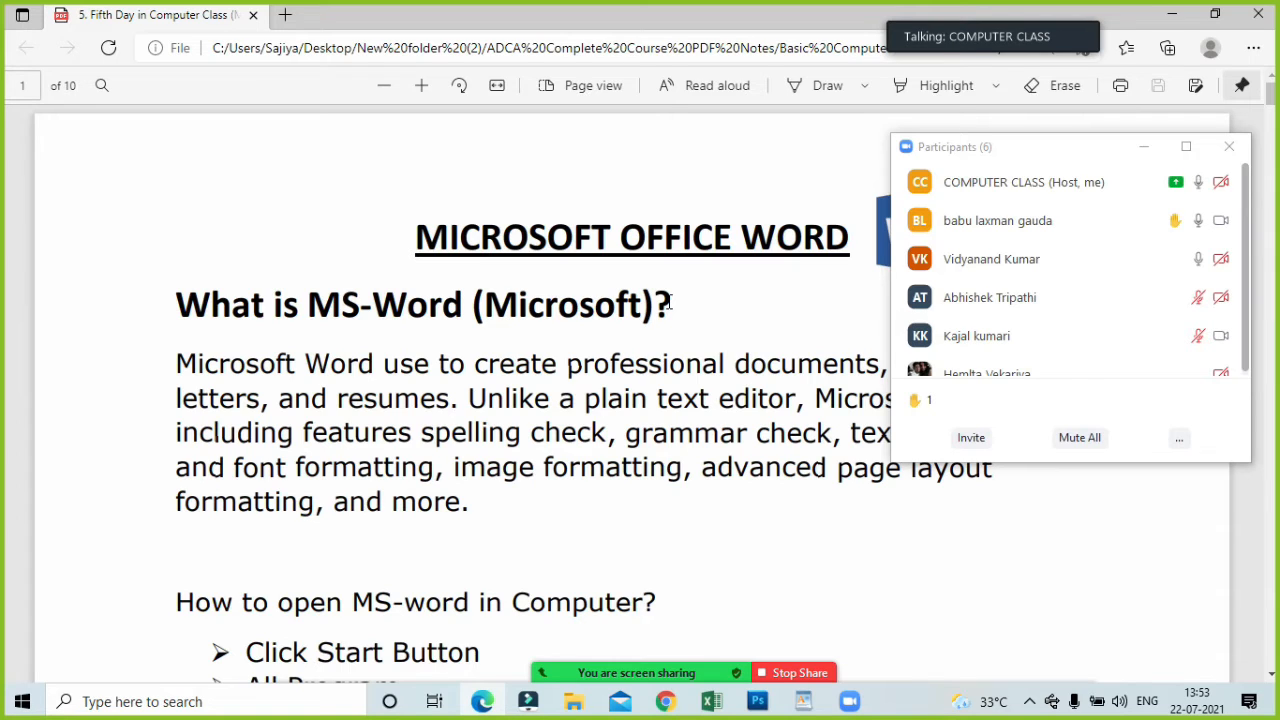
pyautogui.click(1143, 148)
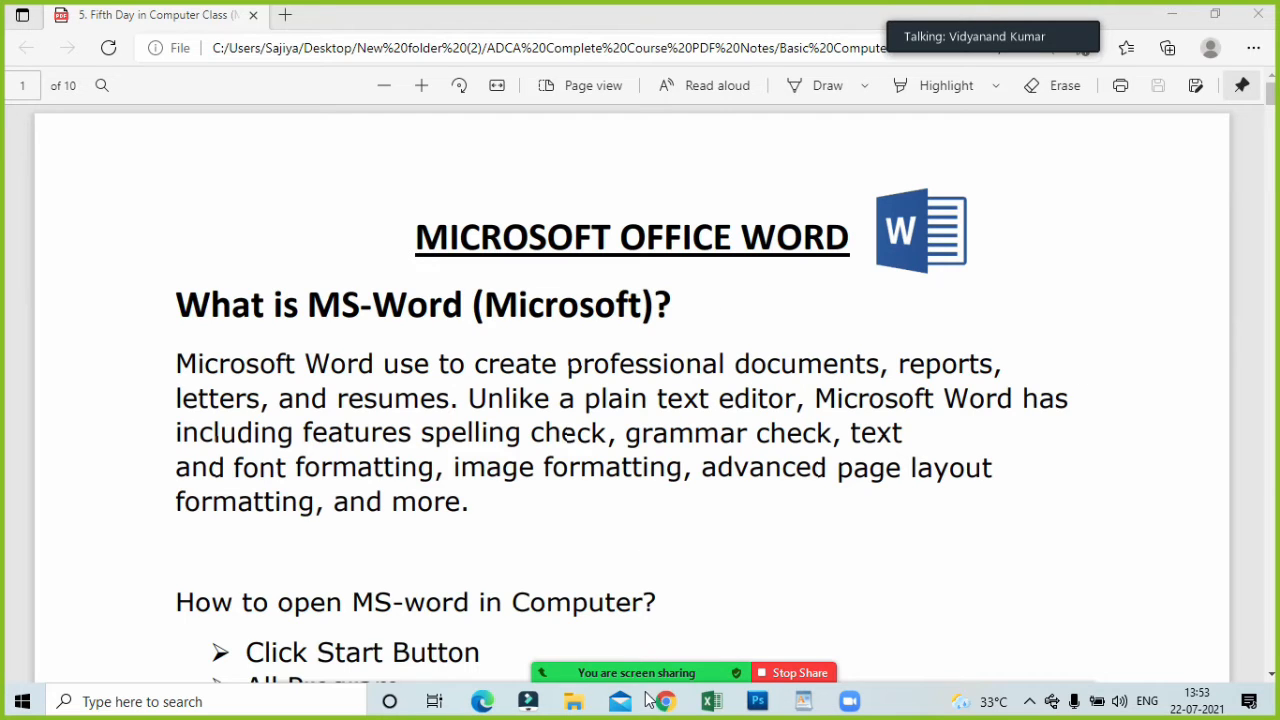
# Bring the participants list back and send the request for all to unmute once more.
pyautogui.moveTo(632, 677)
pyautogui.click(566, 664)
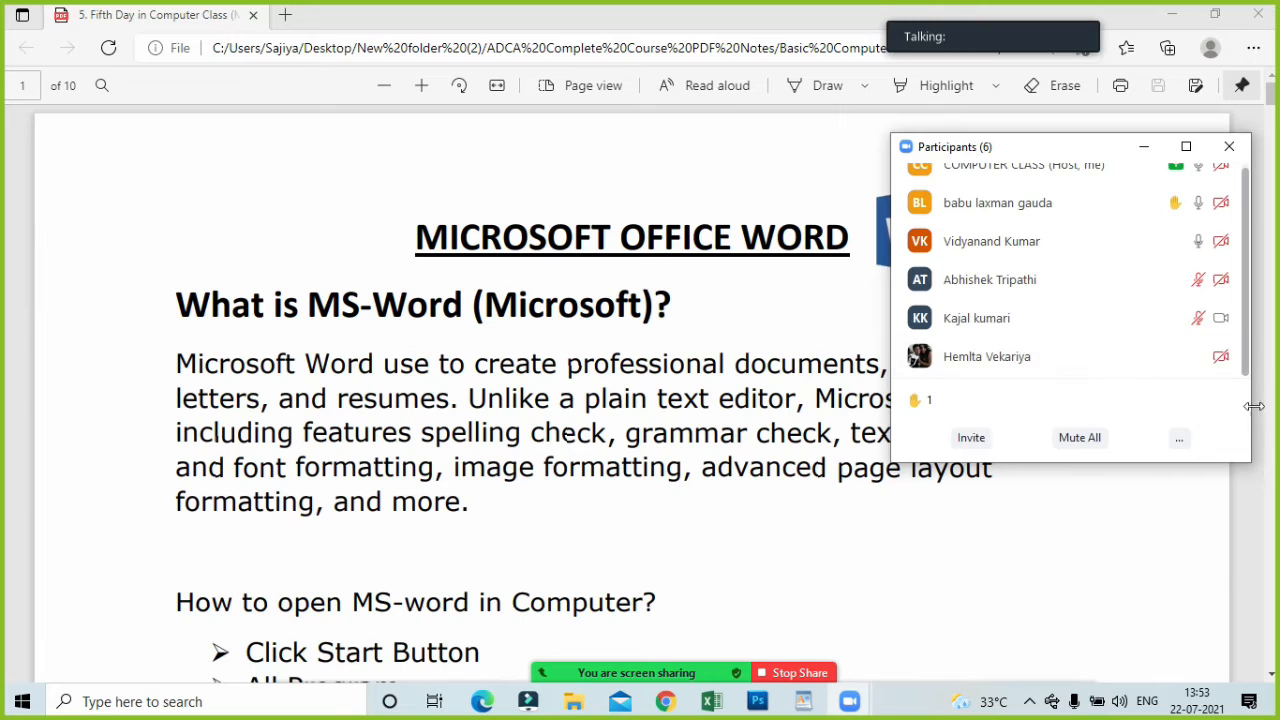
pyautogui.scroll(1, 1220, 345)
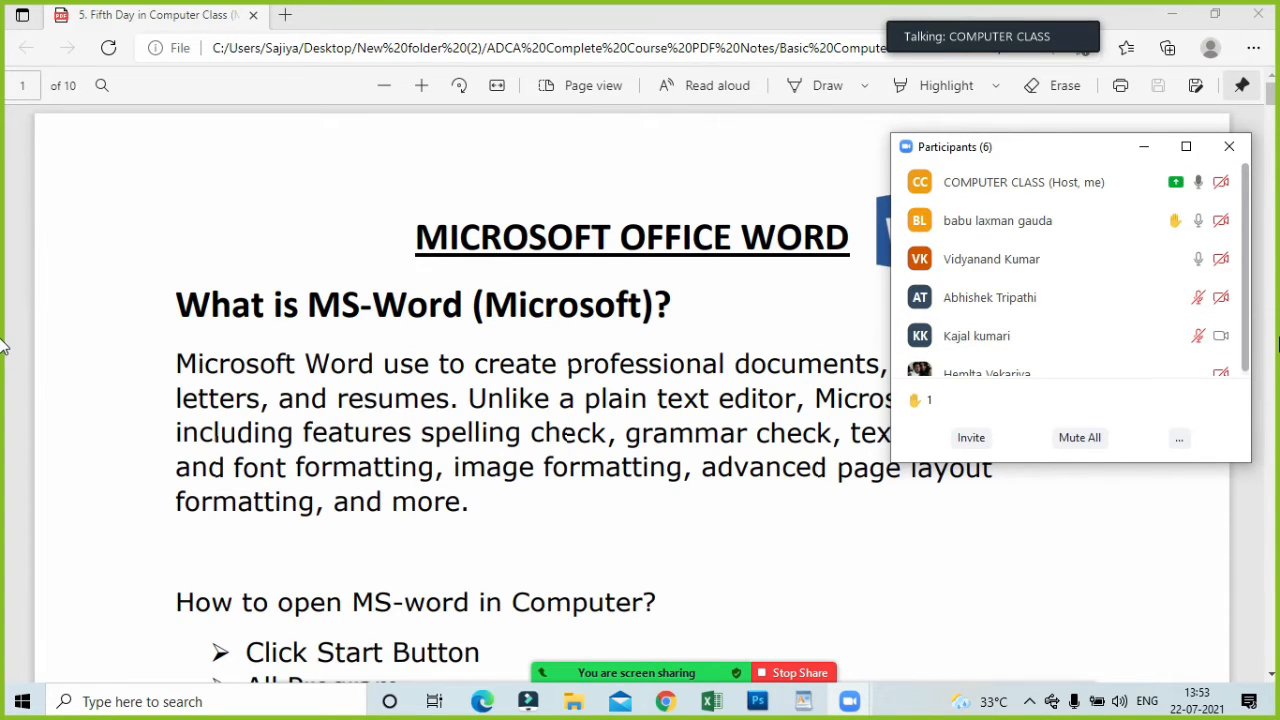
pyautogui.click(1179, 437)
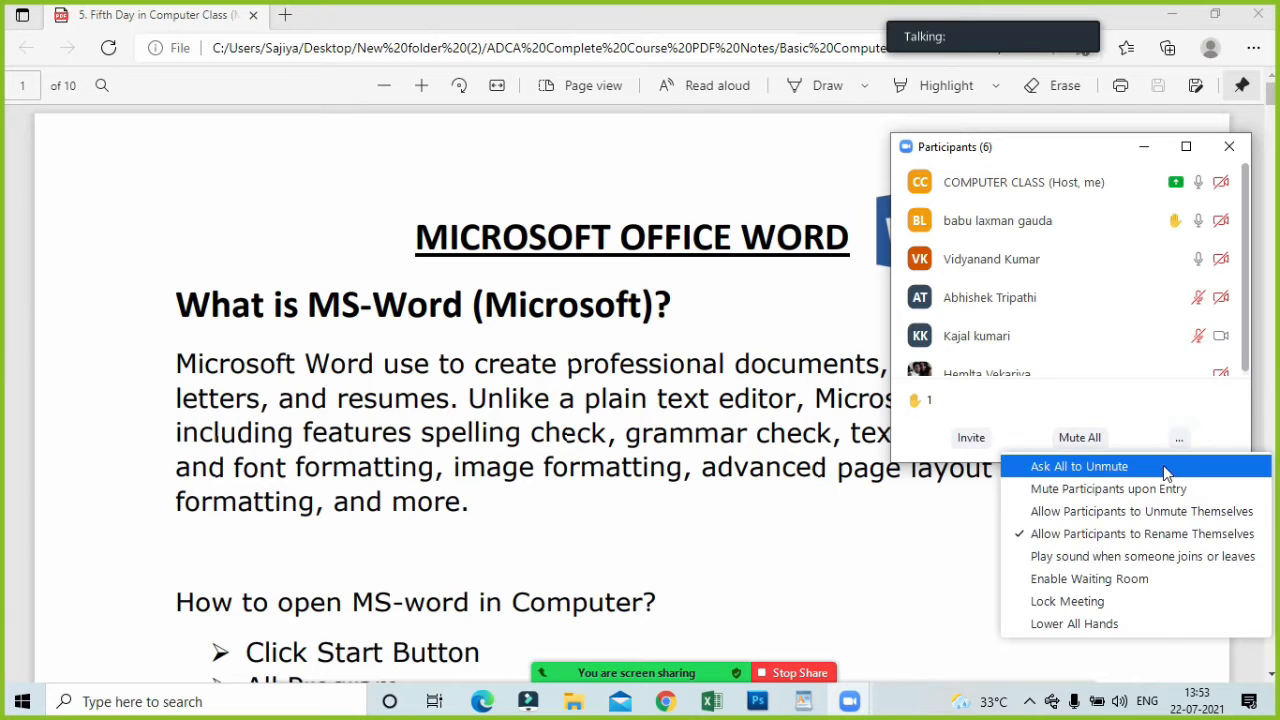
pyautogui.click(1166, 468)
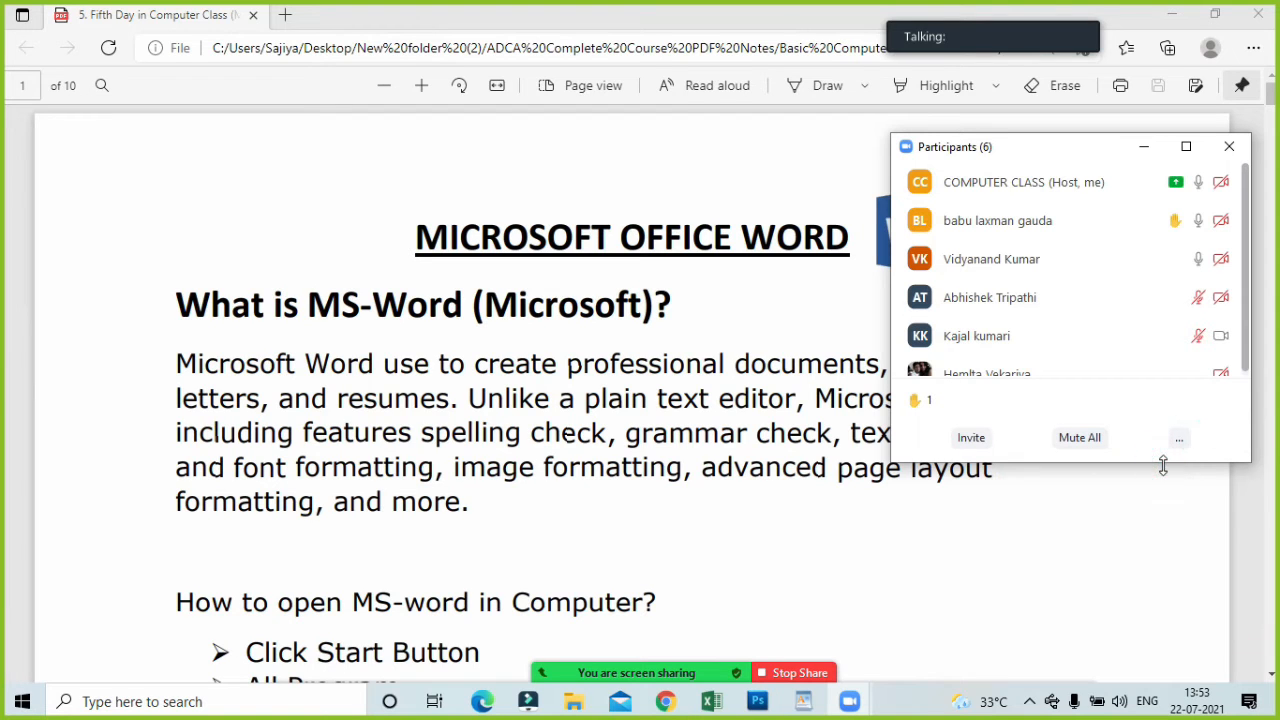
# Dismiss the meeting chat window and close the participants list to uncover the PDF notes.
pyautogui.click(645, 672)
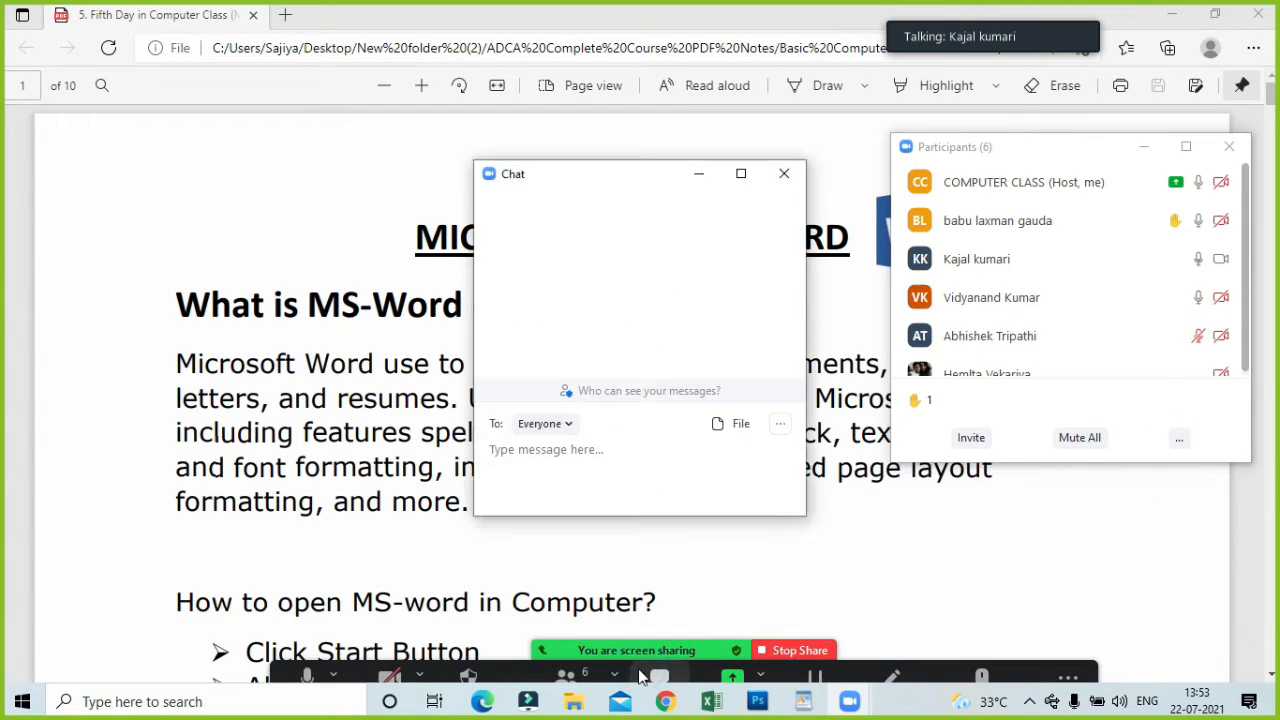
pyautogui.click(782, 177)
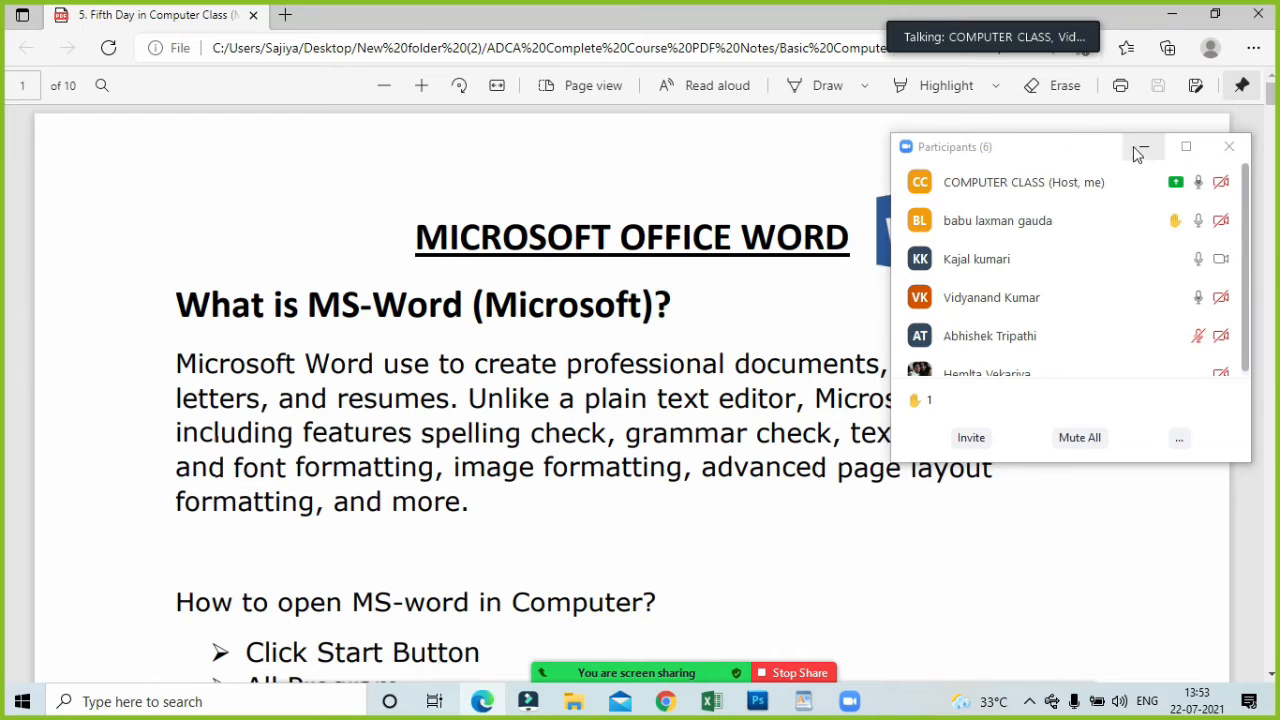
pyautogui.click(1228, 146)
pyautogui.scroll(-12, 541, 358)
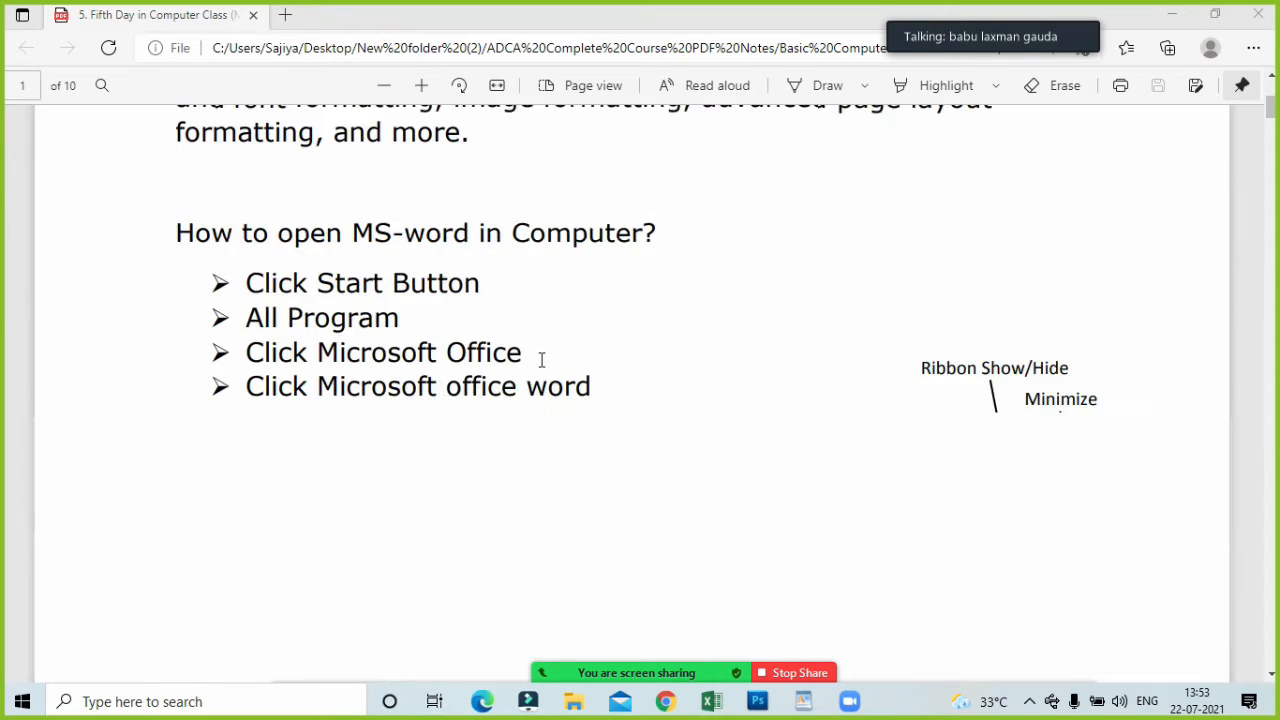
pyautogui.scroll(10, 542, 360)
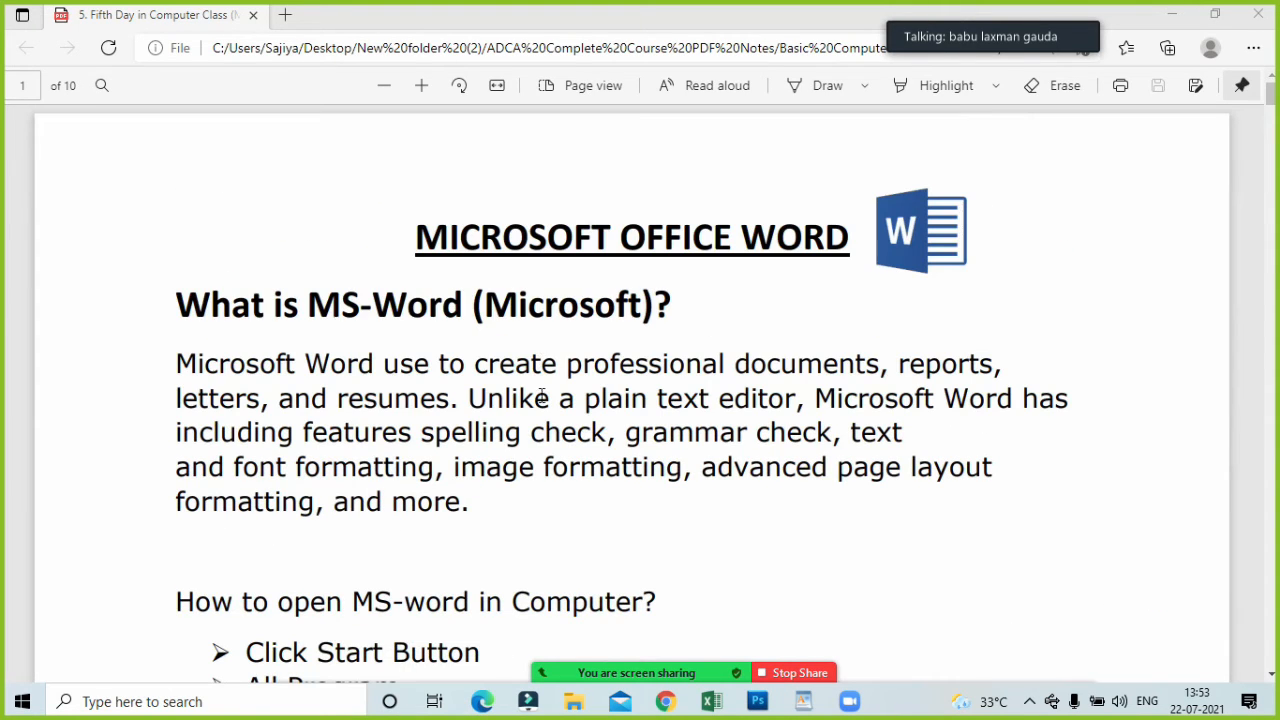
# Open the participants list to check the microphones down to the last participant, and minimize it.
pyautogui.moveTo(644, 673)
pyautogui.click(566, 668)
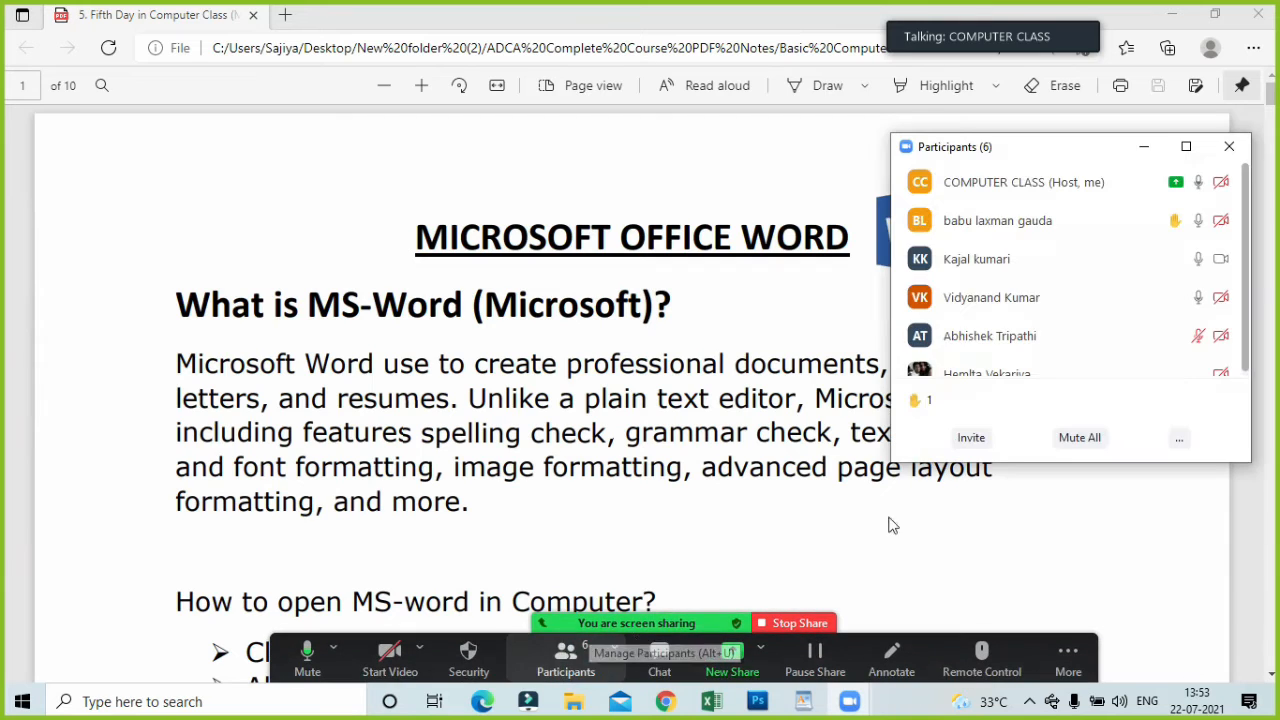
pyautogui.scroll(-1, 1108, 367)
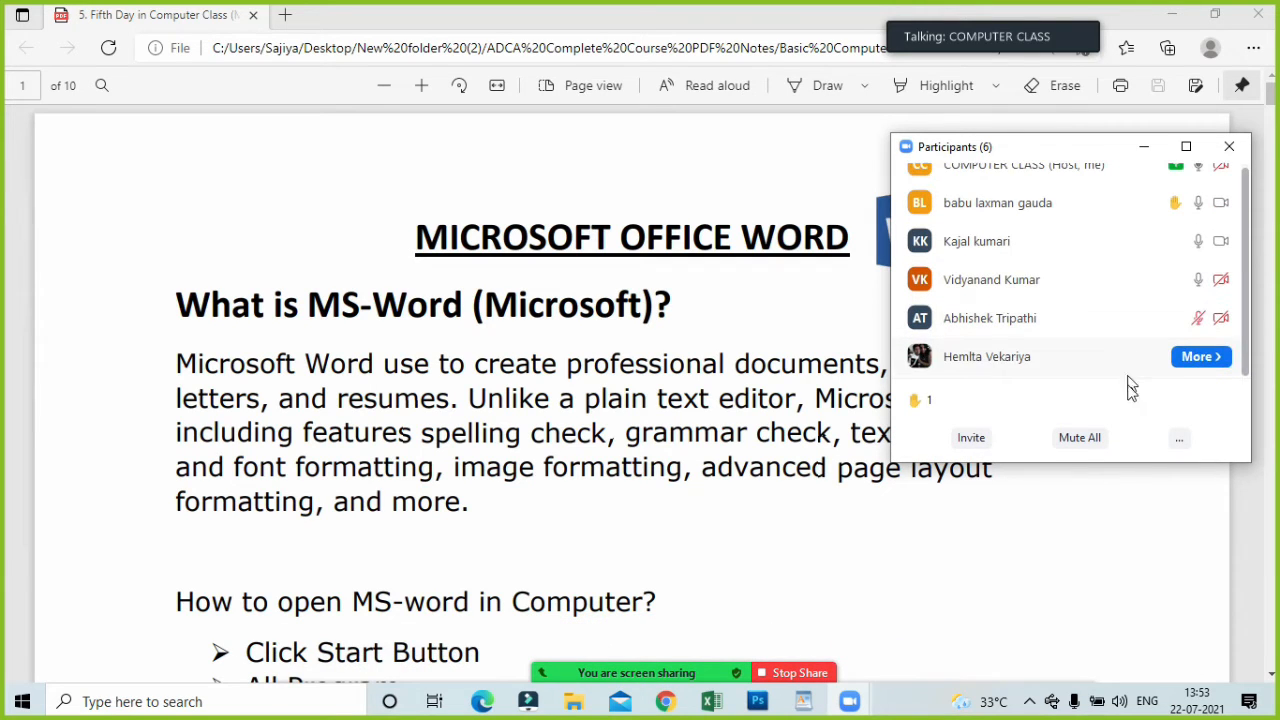
pyautogui.click(678, 305)
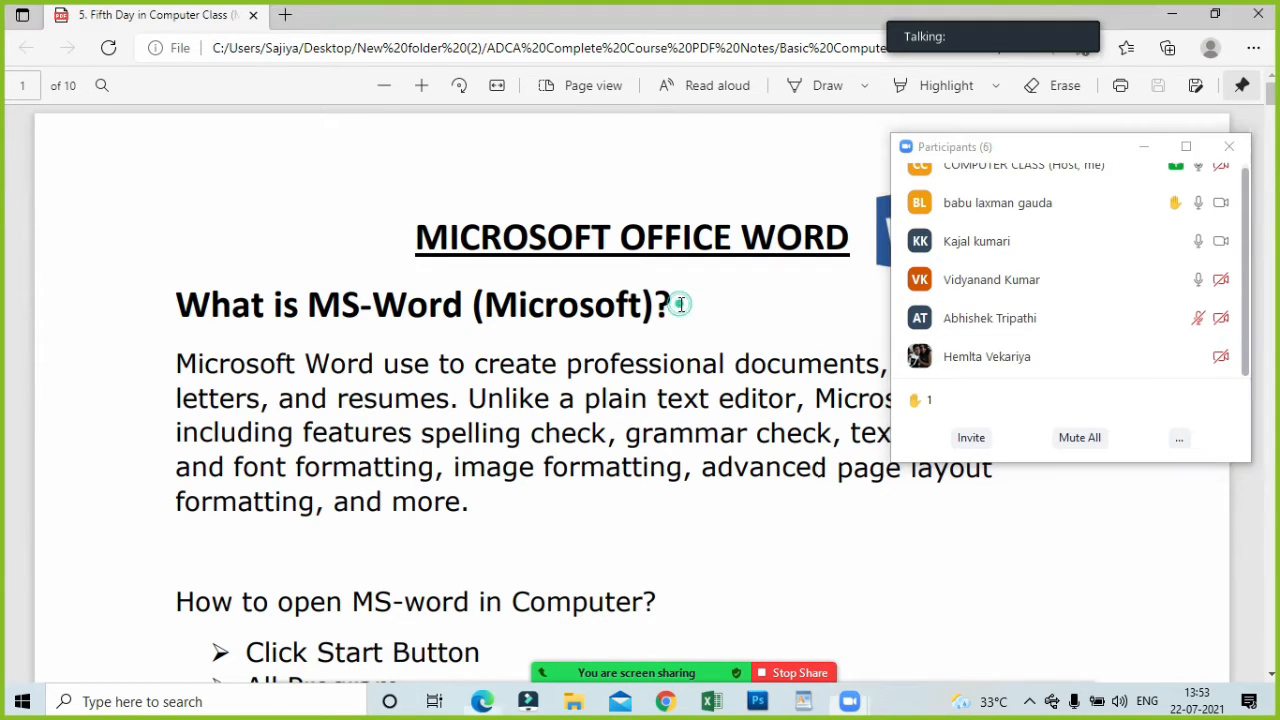
pyautogui.click(1143, 148)
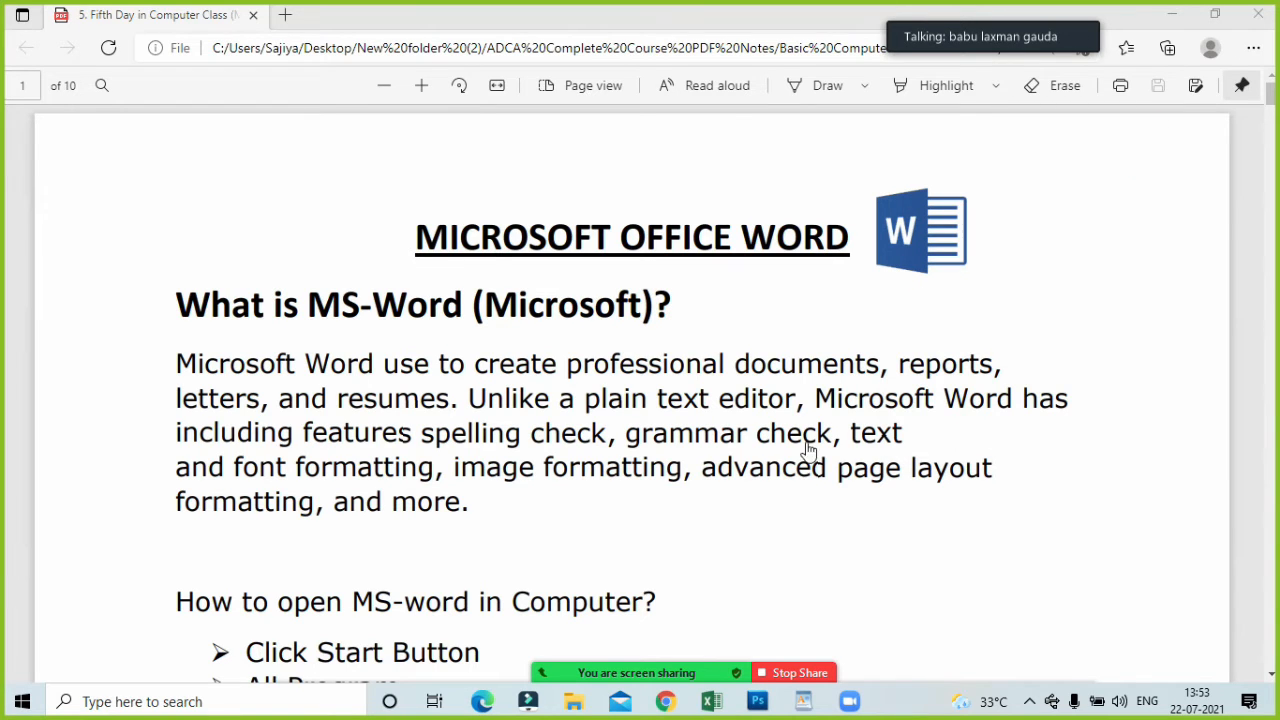
# Look over the section on how to open MS-Word in the PDF notes and return to the title.
pyautogui.scroll(-1, 760, 531)
pyautogui.scroll(-4, 760, 529)
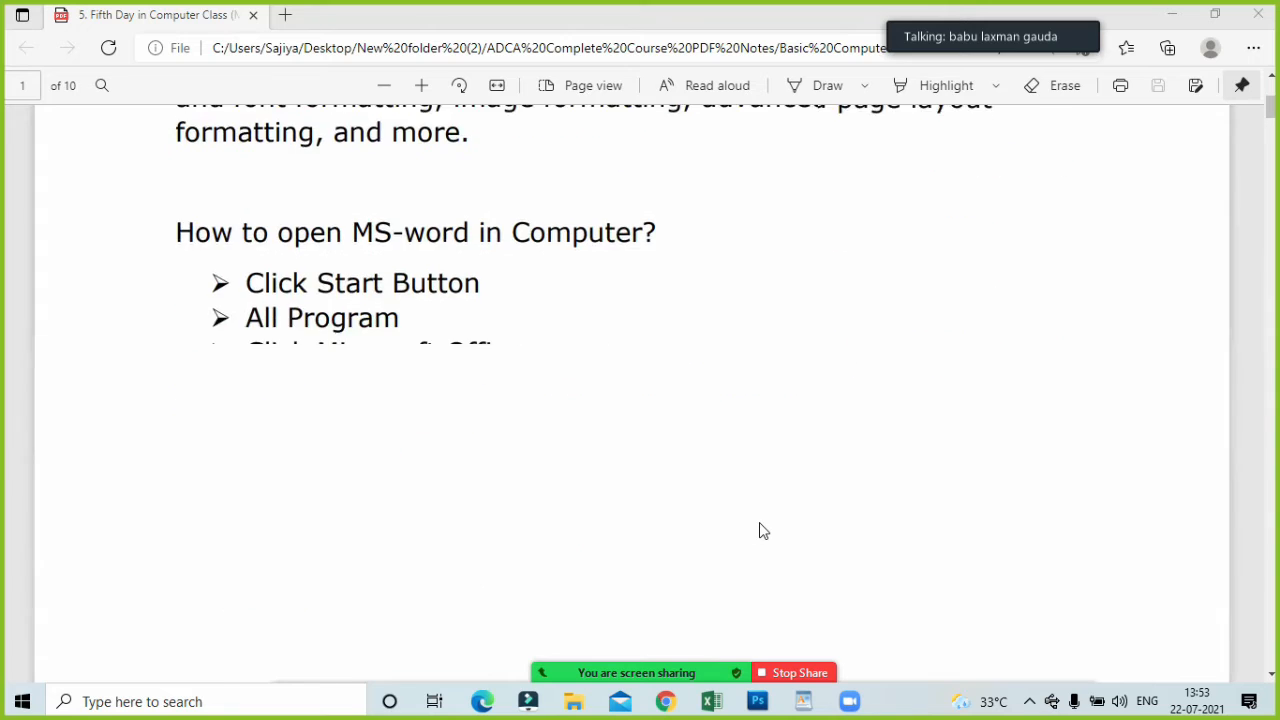
pyautogui.scroll(5, 760, 528)
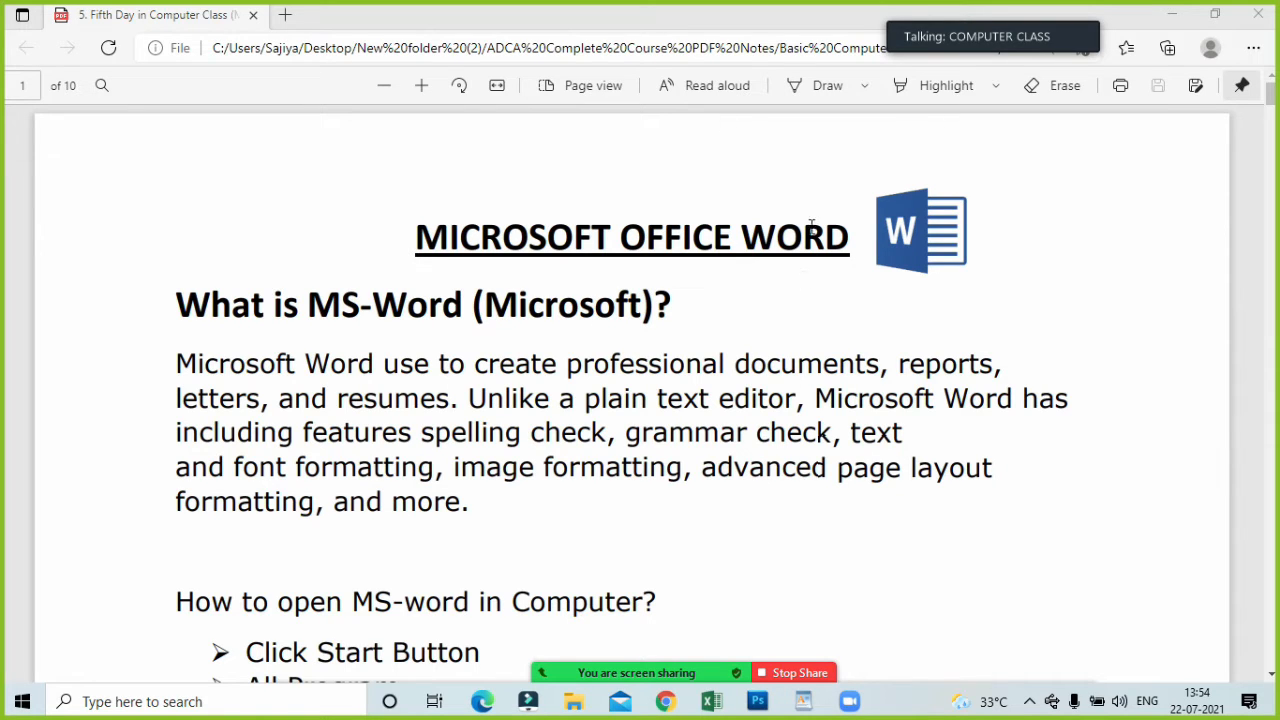
pyautogui.click(686, 400)
pyautogui.scroll(-2, 670, 370)
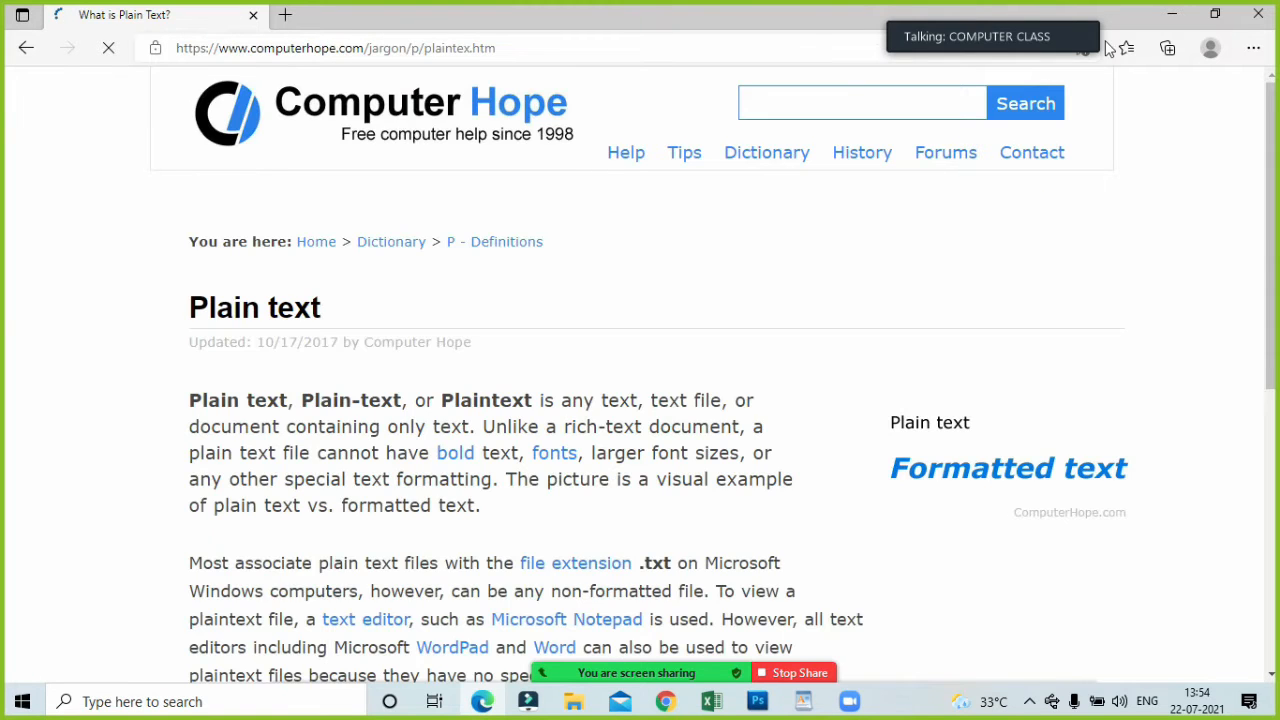
pyautogui.click(1262, 10)
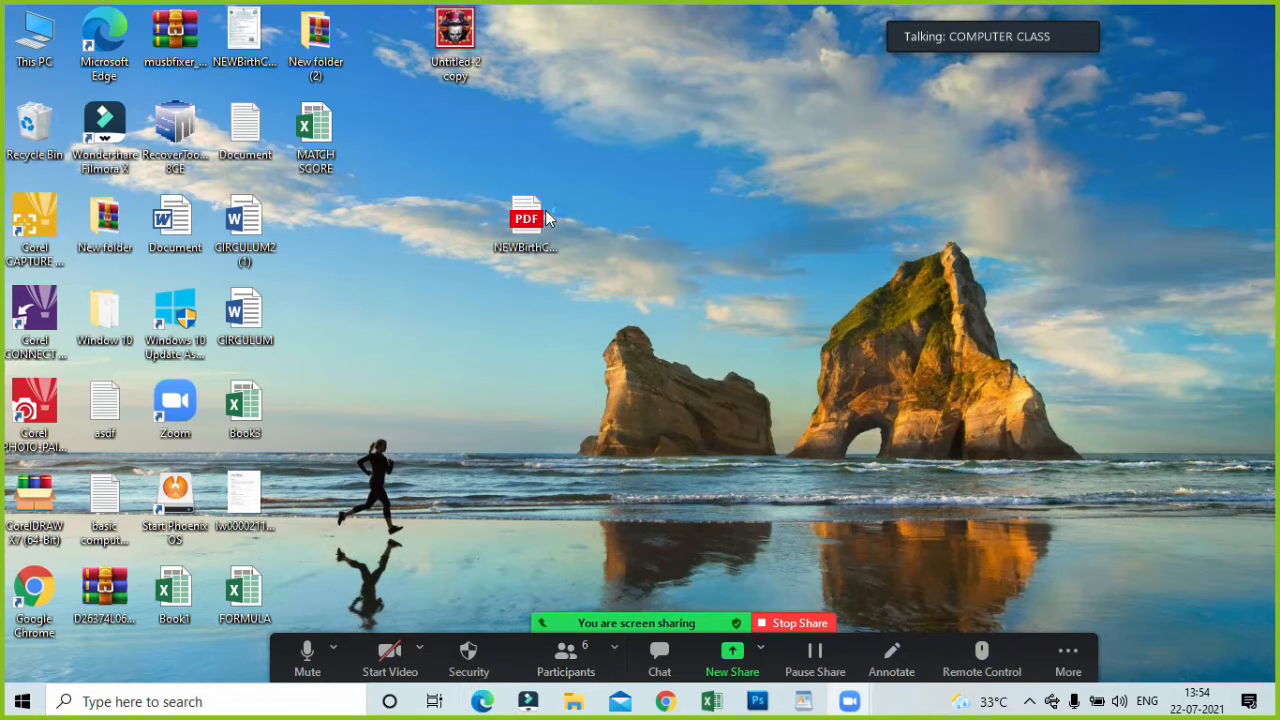
pyautogui.doubleClick(300, 88)
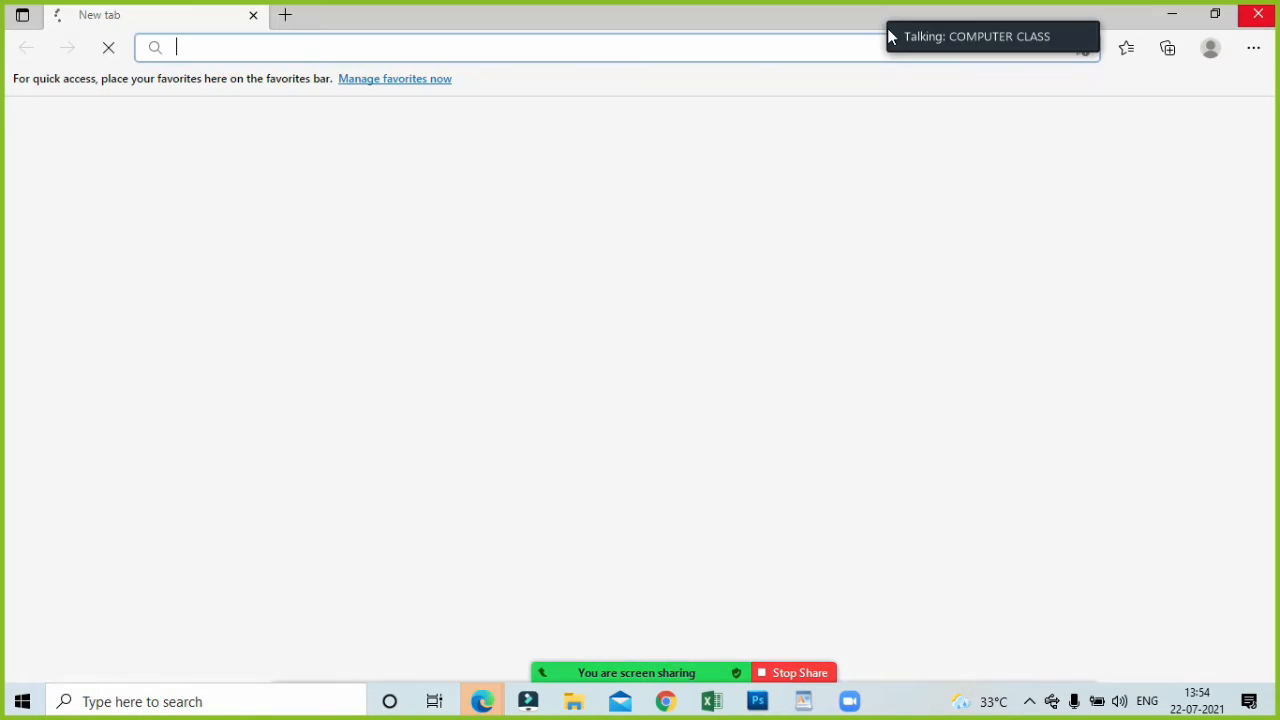
pyautogui.click(1172, 16)
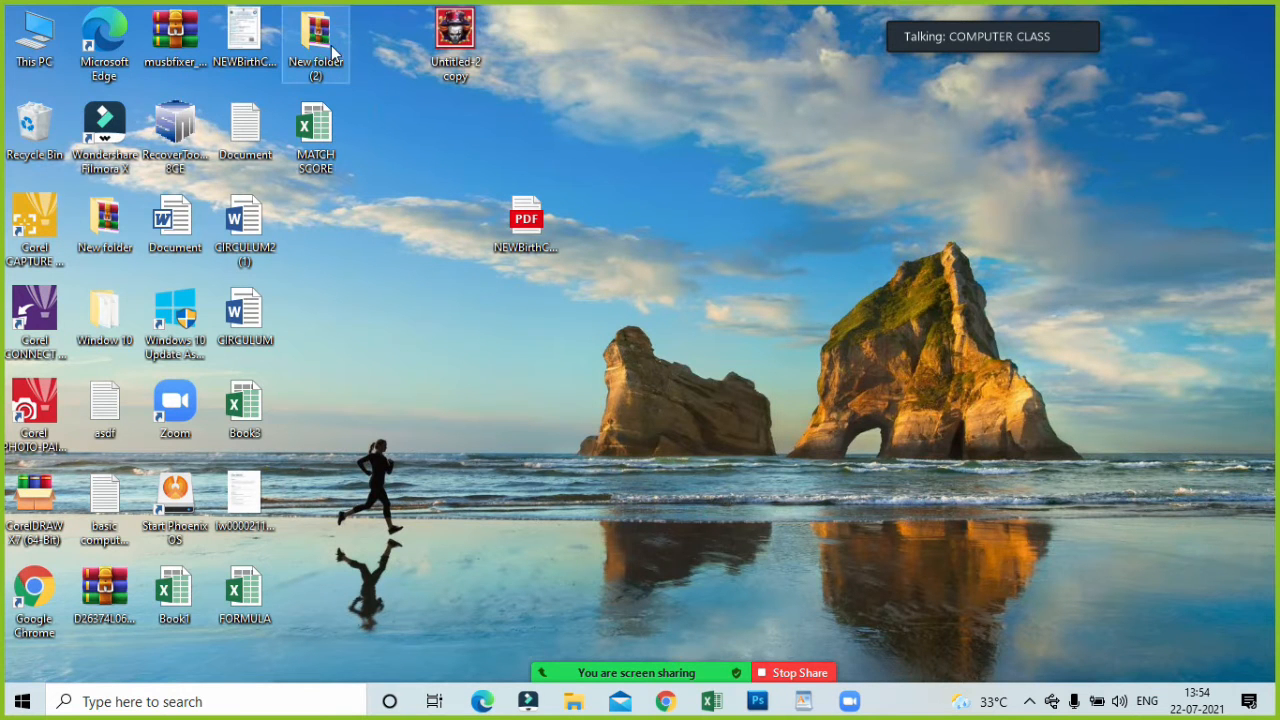
# Reopen the Fifth Day in Computer Class PDF from New folder (2), ADCA Complete Course PDF Notes, Basic Computer PDF Notes.
pyautogui.doubleClick(323, 48)
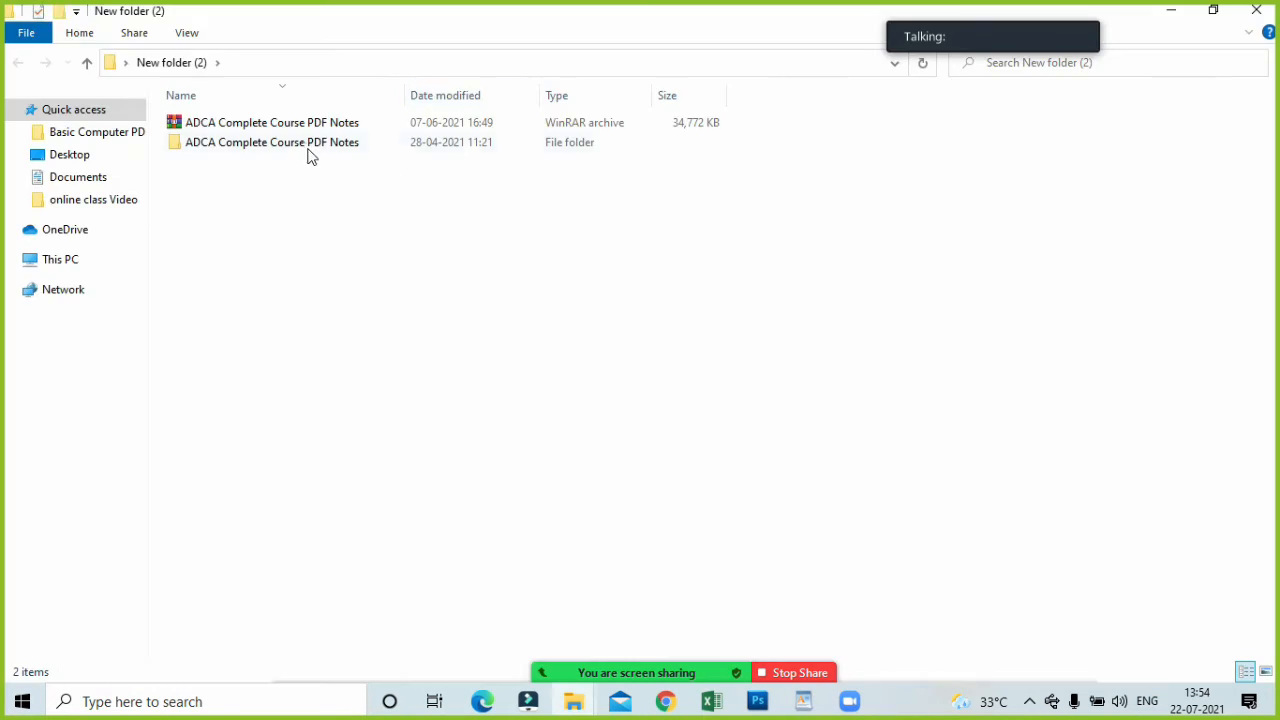
pyautogui.click(306, 145)
pyautogui.doubleClick(306, 145)
pyautogui.click(275, 124)
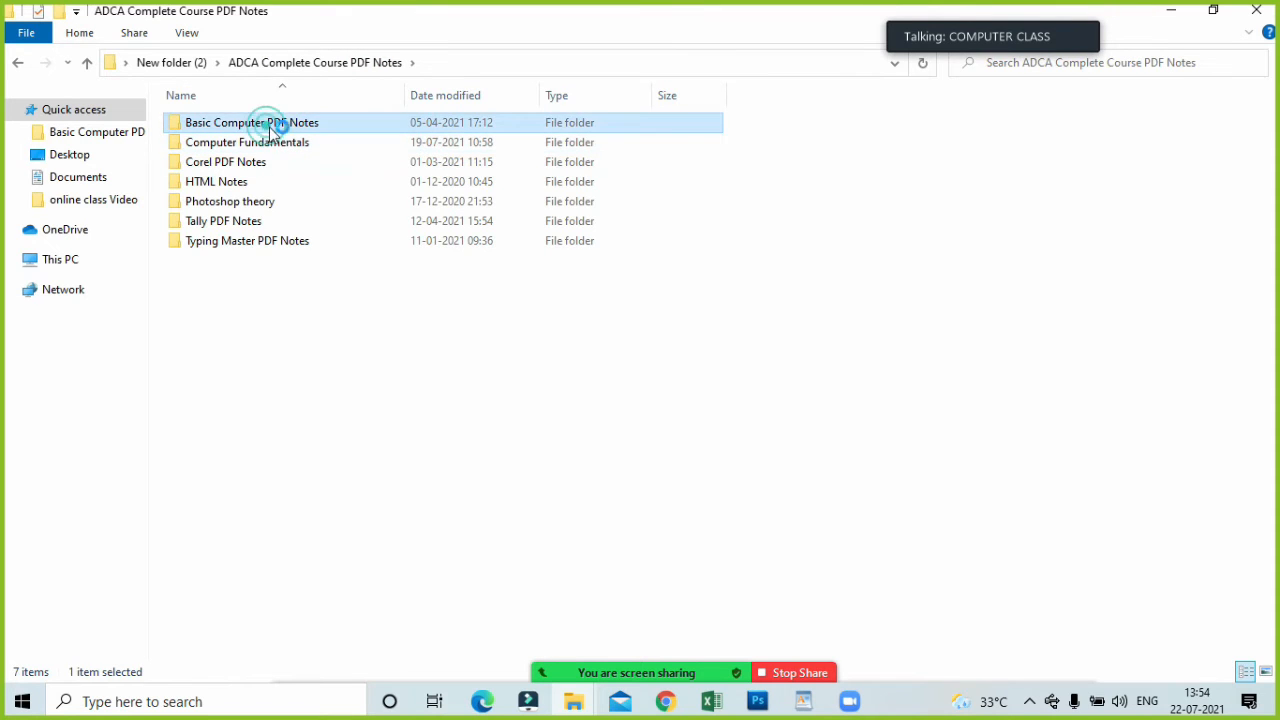
pyautogui.doubleClick(277, 124)
pyautogui.doubleClick(356, 204)
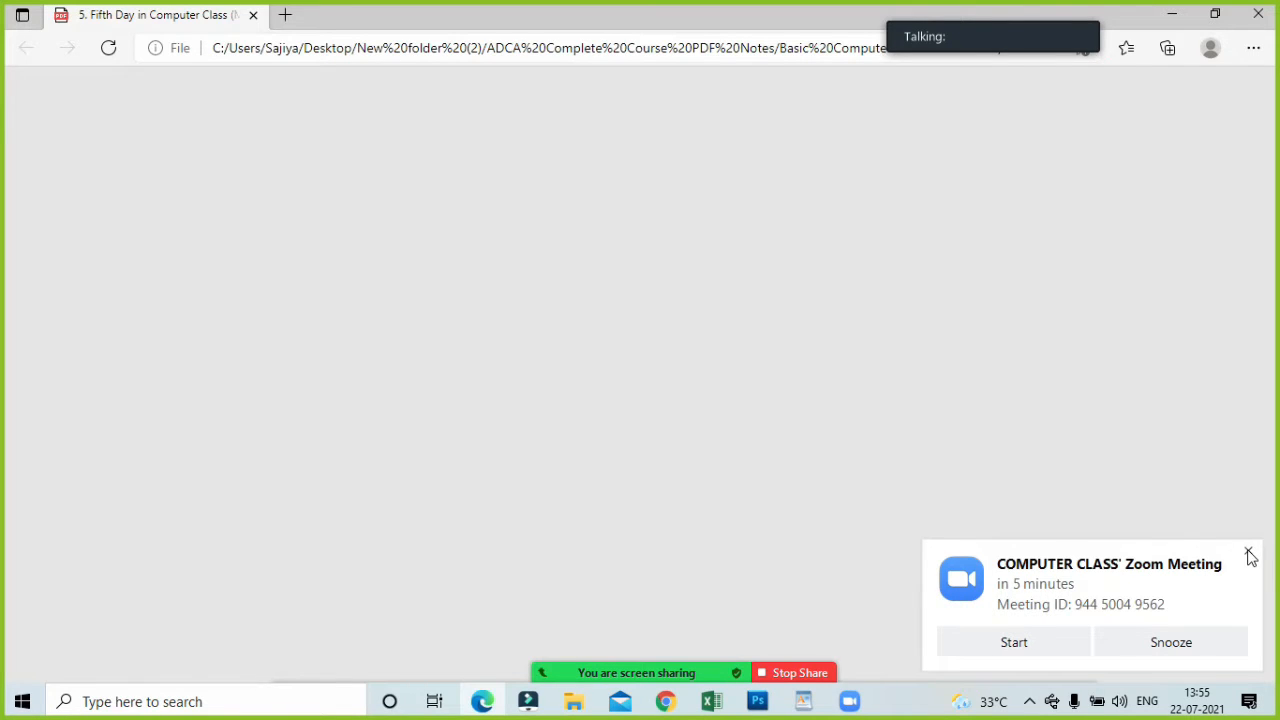
# Dismiss the upcoming meeting reminder, enlarge the PDF notes and mark the phrase "Microsoft Word use to create professional documents".
pyautogui.click(1249, 555)
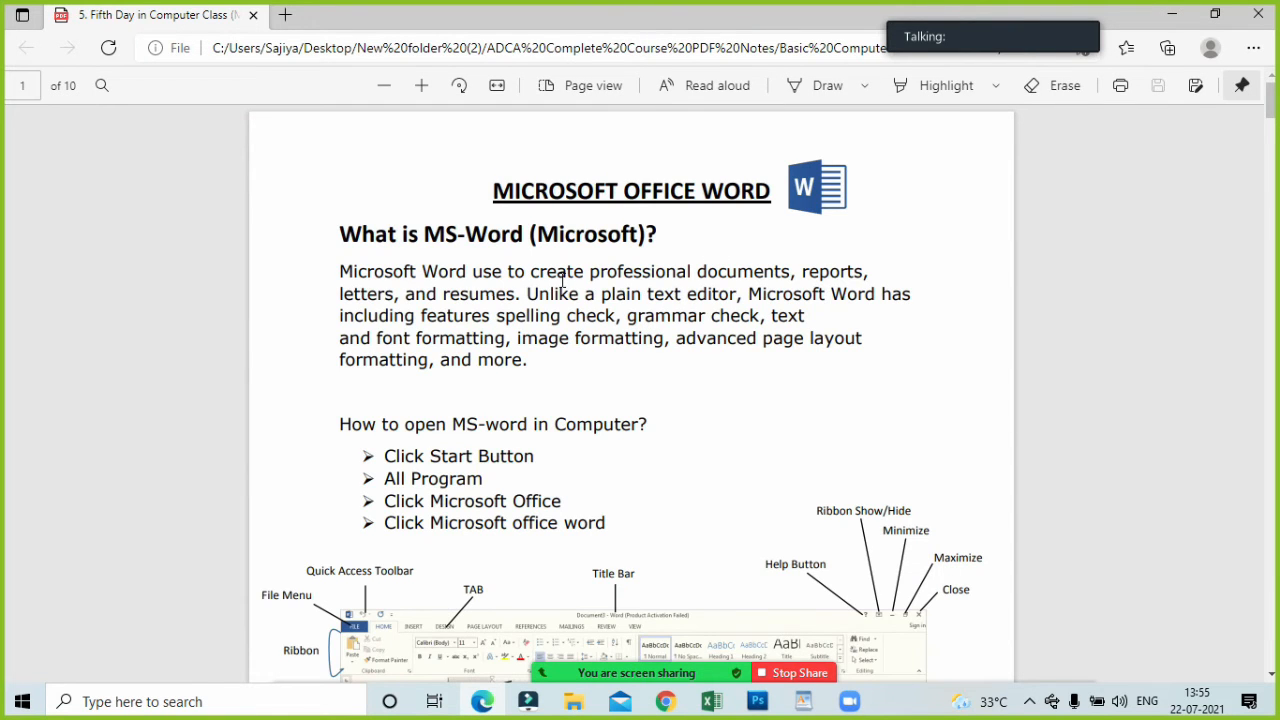
pyautogui.scroll(2, 561, 280)
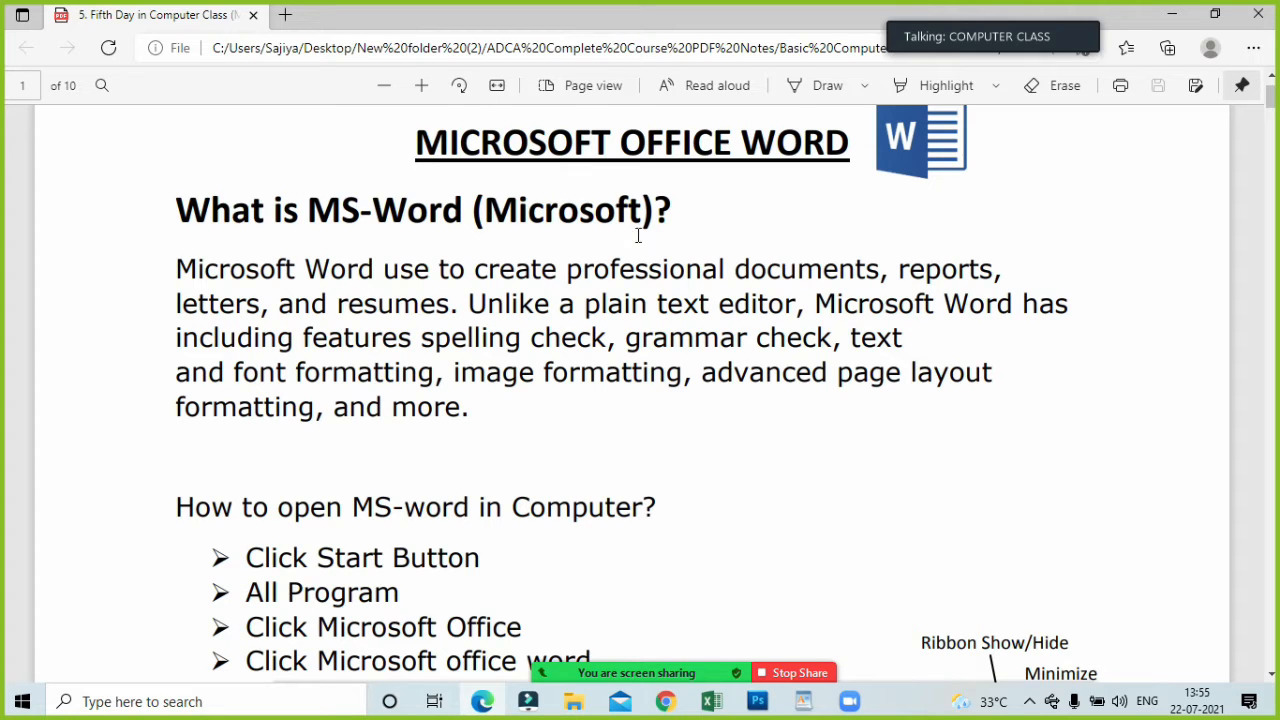
pyautogui.moveTo(173, 270); pyautogui.dragTo(882, 277)
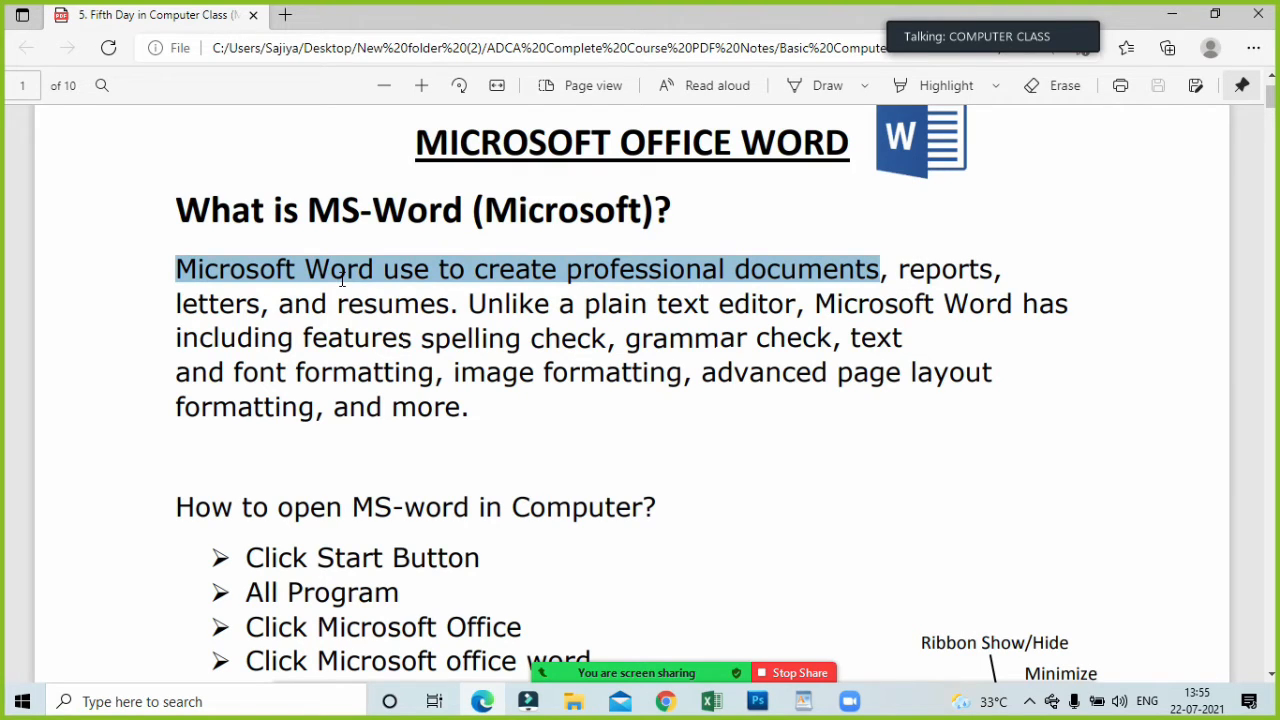
pyautogui.click(893, 277)
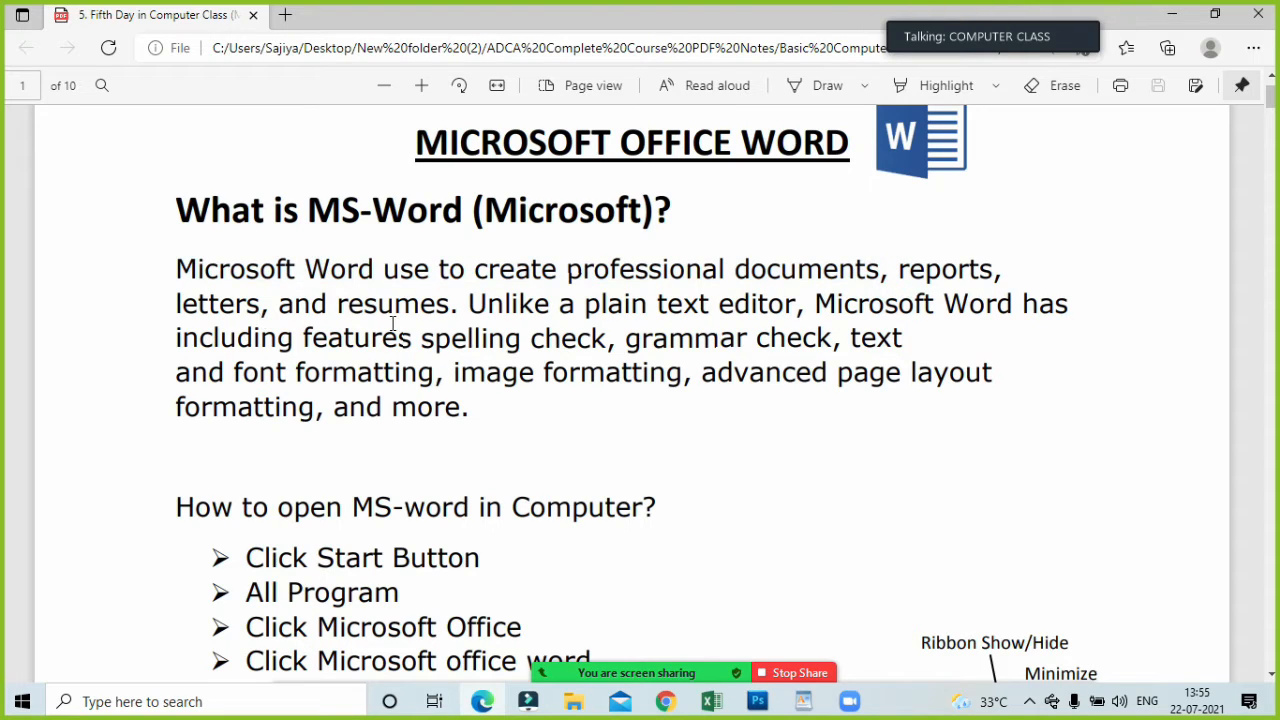
# Mark the words "reports", "letters" and "resumes" one after another in the MS-Word definition and clear the selection.
pyautogui.moveTo(880, 270); pyautogui.dragTo(1005, 268)
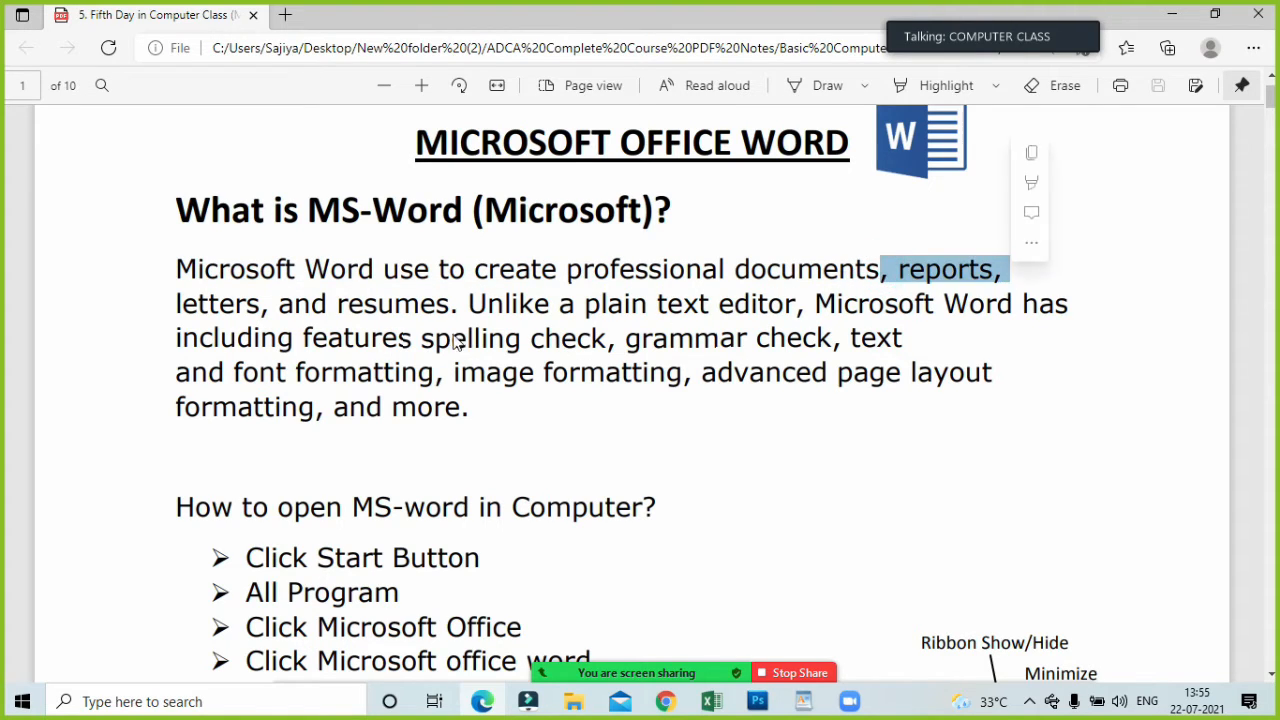
pyautogui.click(186, 320)
pyautogui.moveTo(260, 320); pyautogui.dragTo(270, 305)
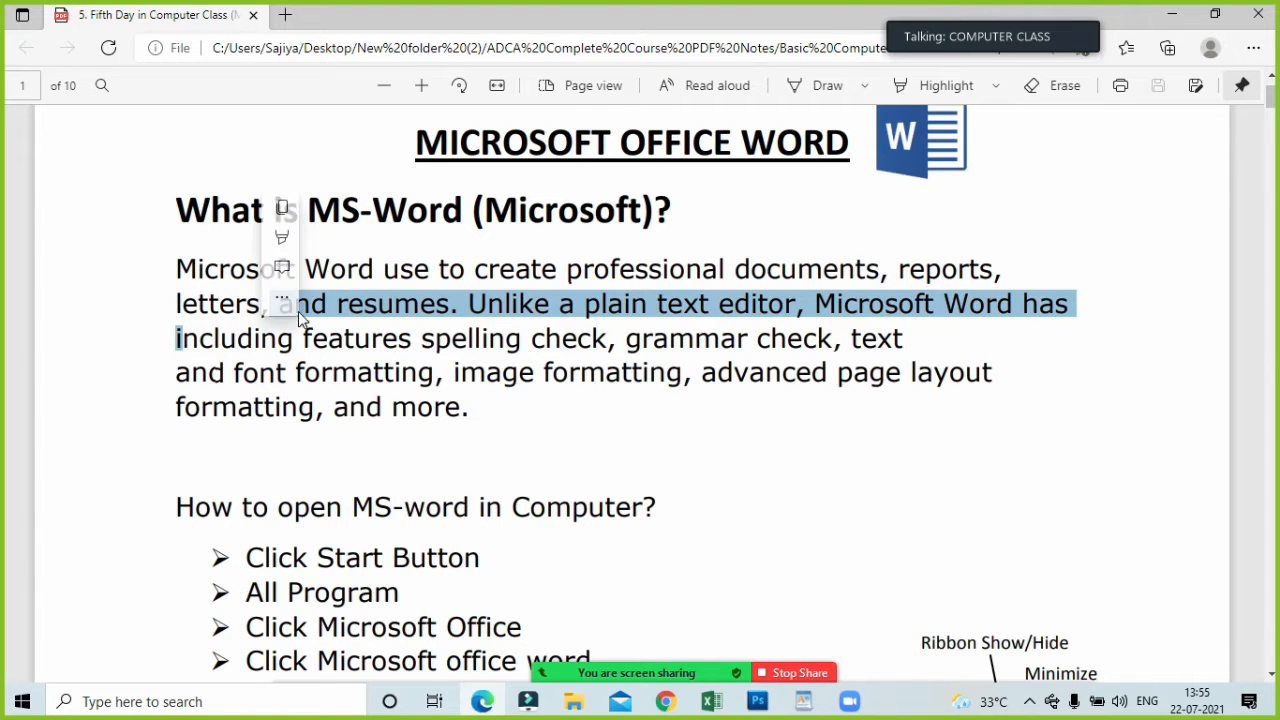
pyautogui.rightClick(298, 311)
pyautogui.click(338, 335)
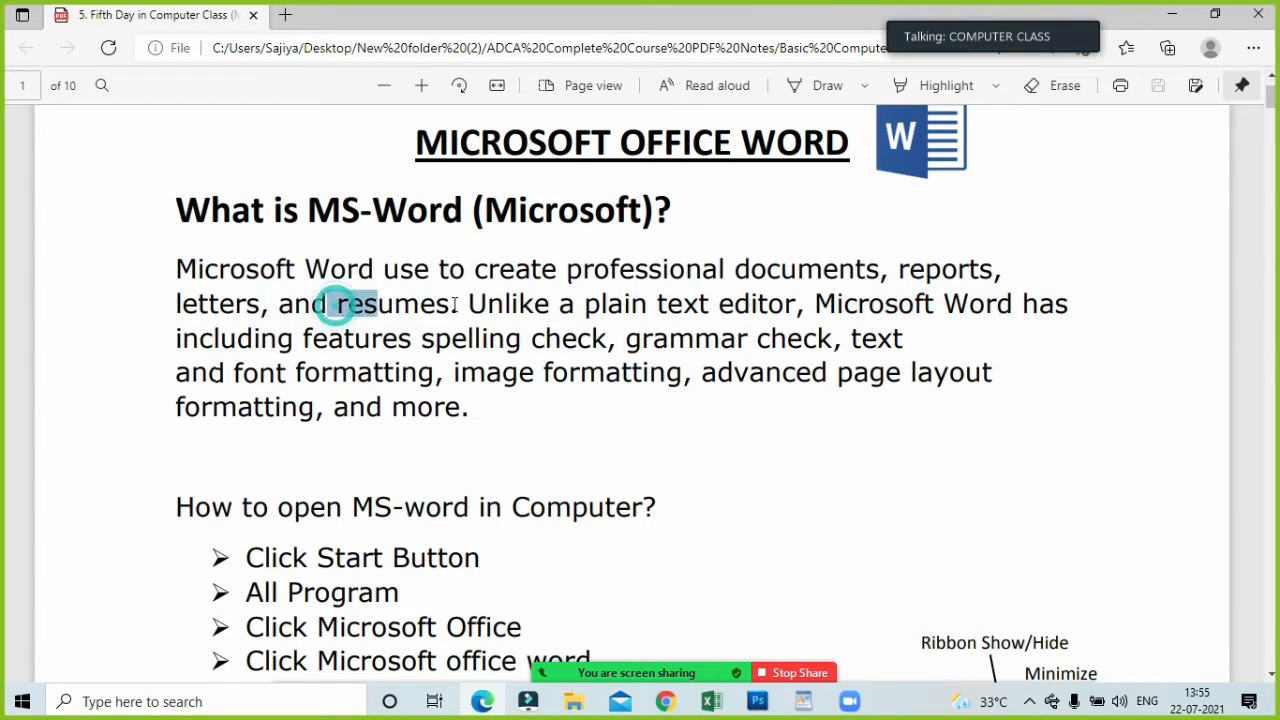
pyautogui.moveTo(335, 305); pyautogui.dragTo(457, 312)
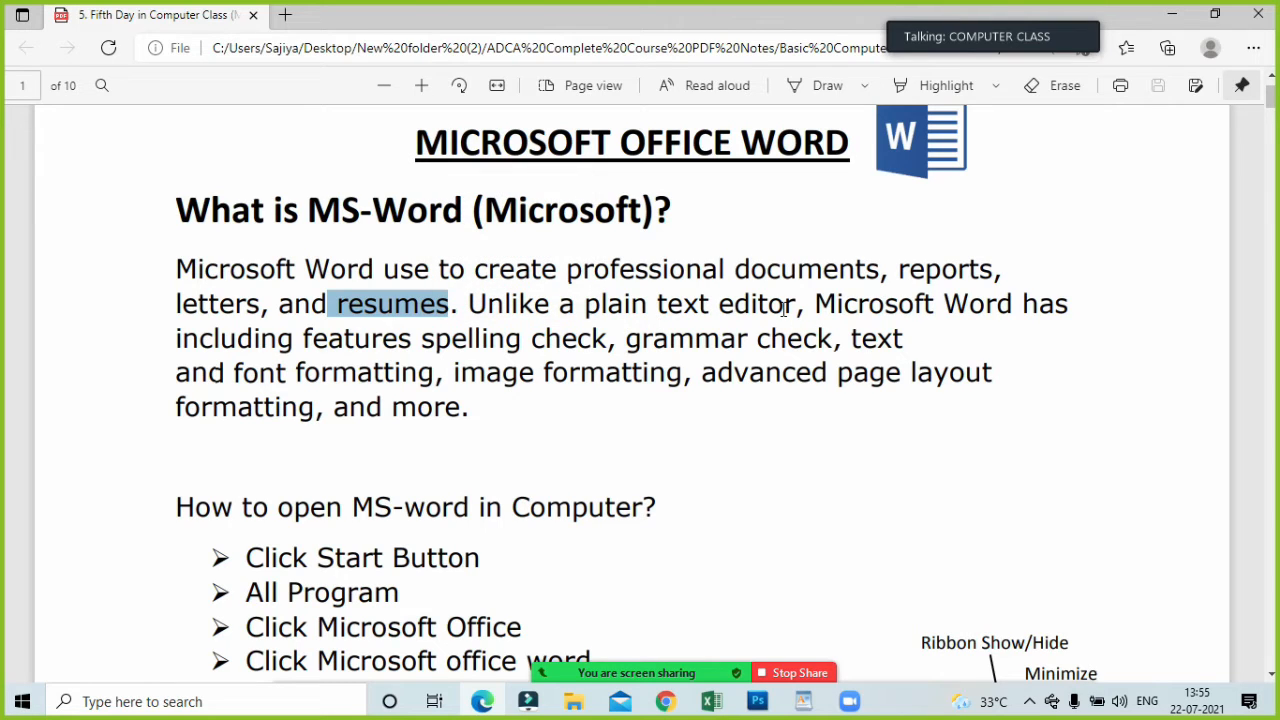
pyautogui.click(409, 346)
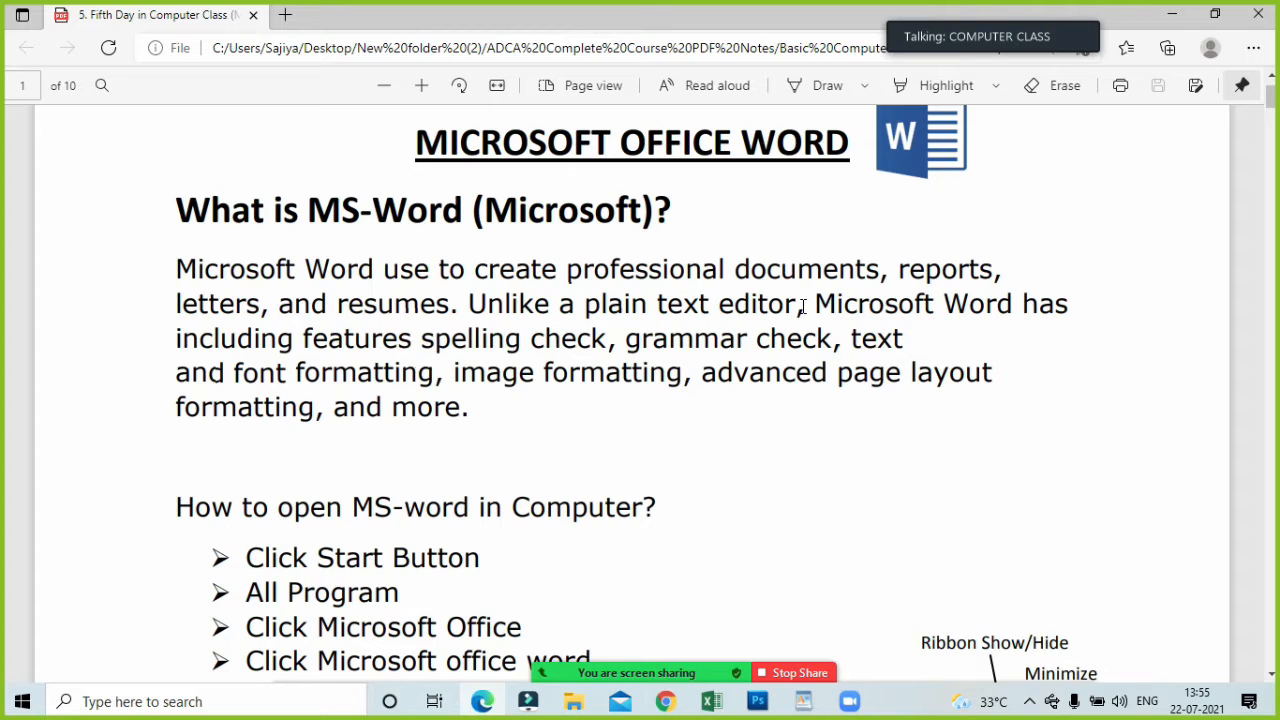
# Mark "Microsoft Word" in the definition, open the linked spell checker page and return to the PDF notes.
pyautogui.moveTo(818, 305); pyautogui.dragTo(1012, 305)
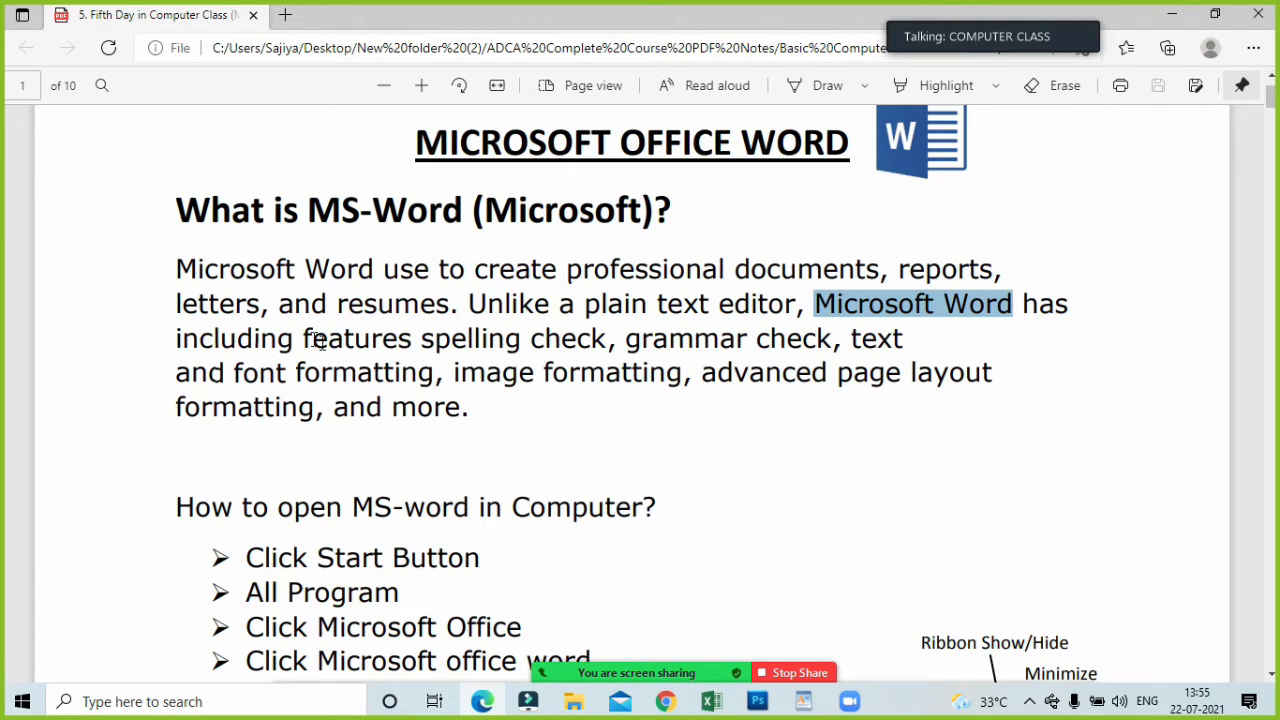
pyautogui.click(540, 348)
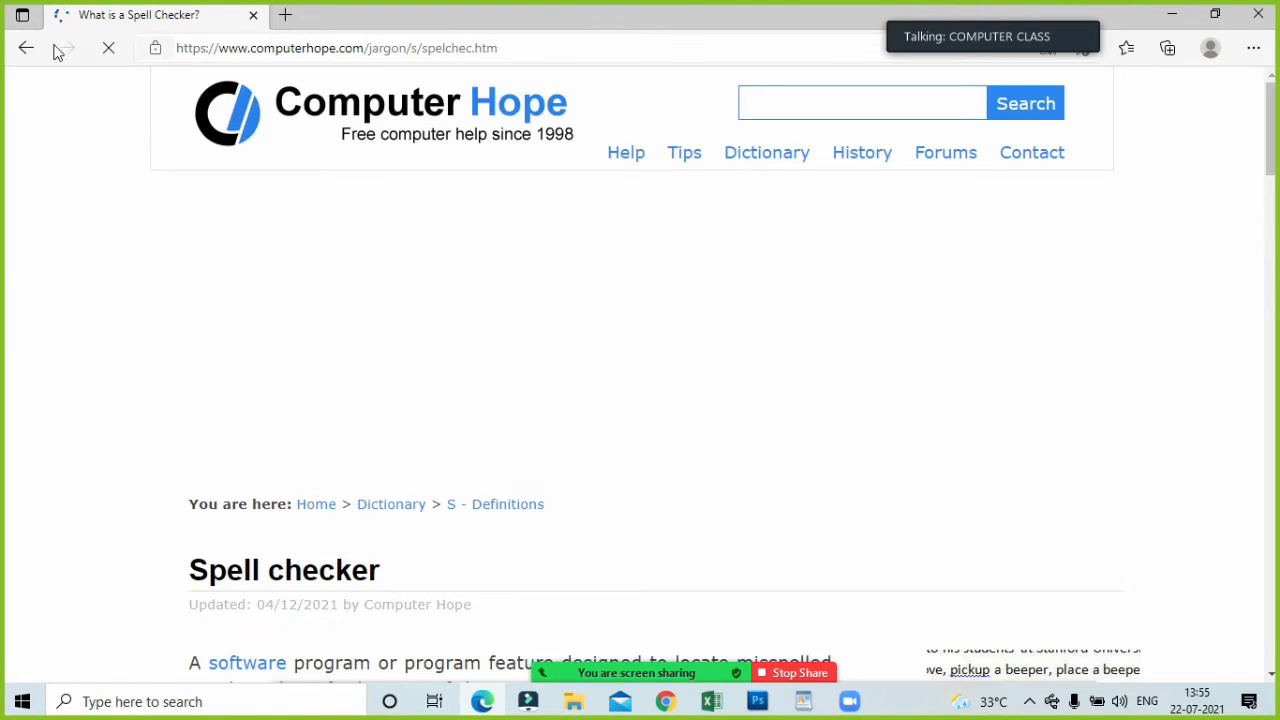
pyautogui.click(26, 48)
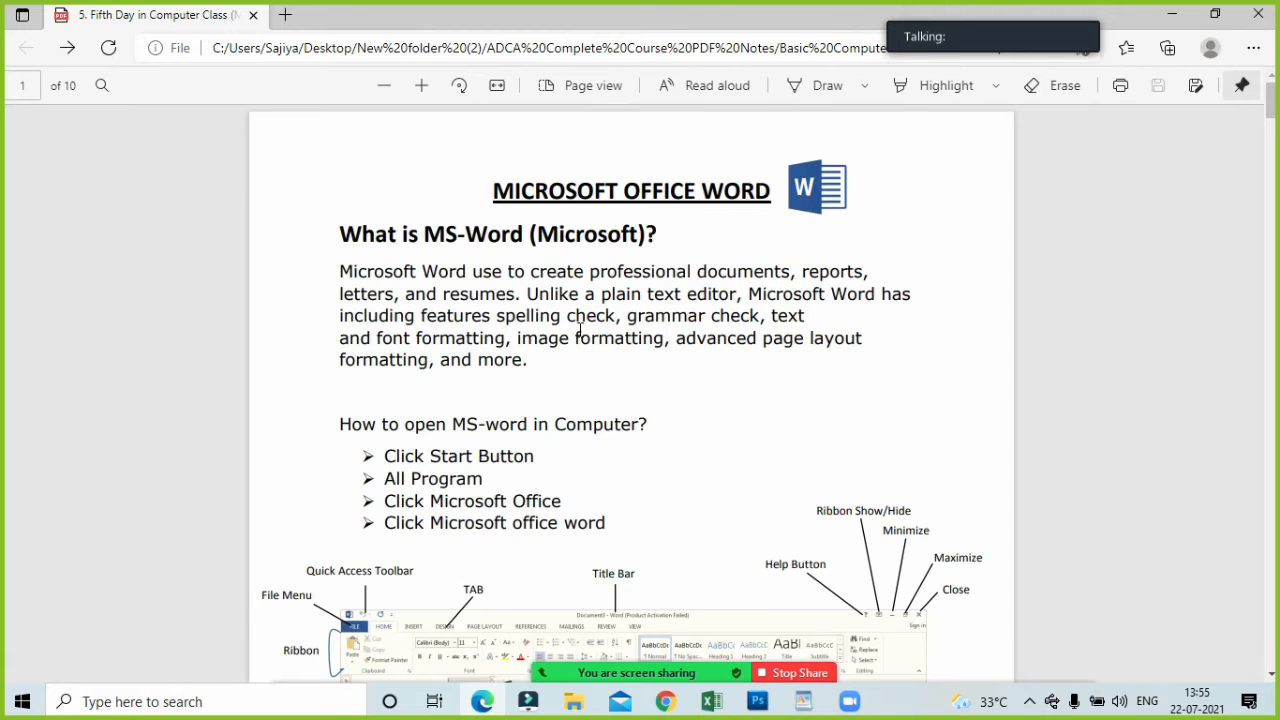
# Enlarge the notes and read on from the MS-Word features to the section on how to open MS-Word.
pyautogui.scroll(5, 563, 296)
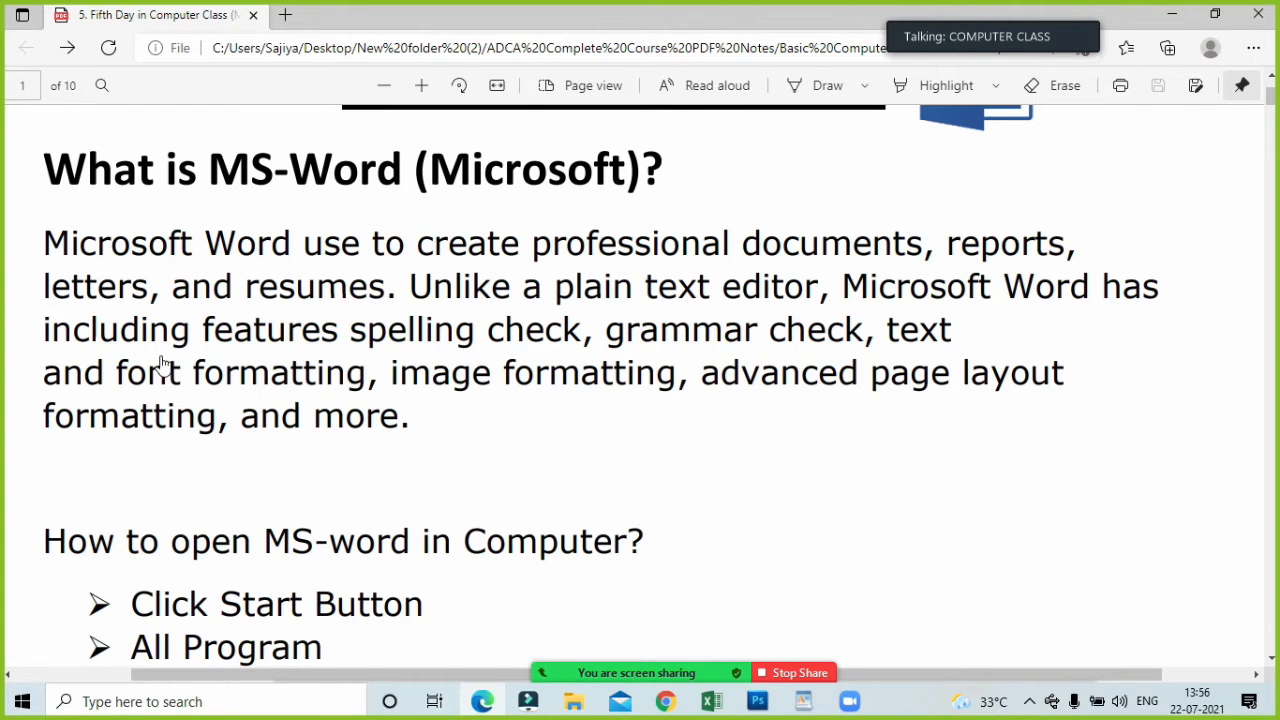
pyautogui.scroll(-3, 302, 477)
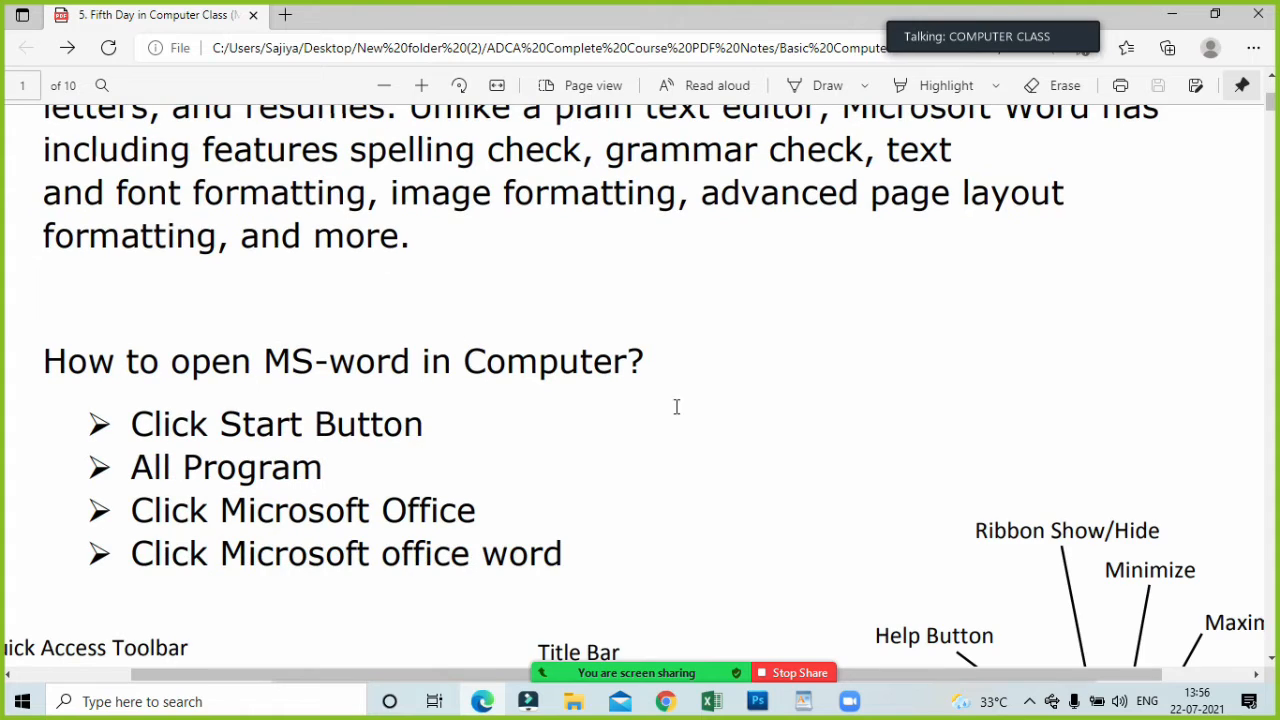
pyautogui.scroll(-2, 203, 256)
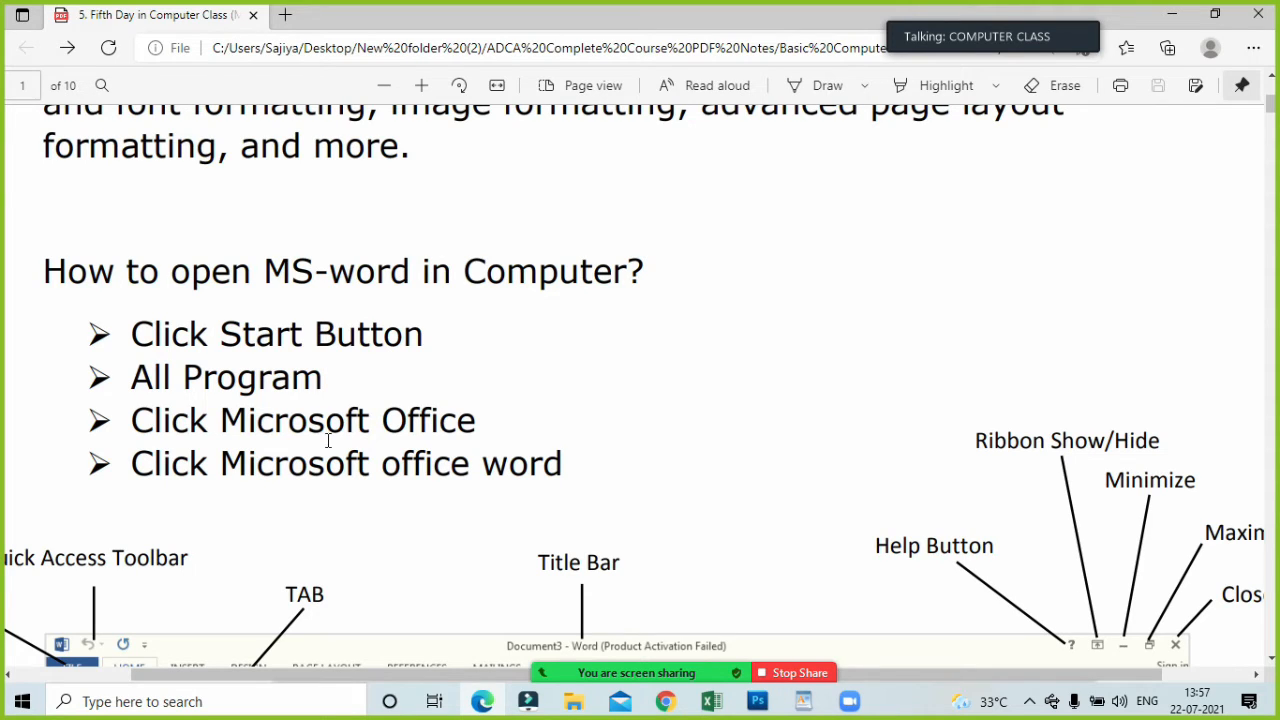
# Show the Windows list of programs and search Windows for "msword".
pyautogui.click(16, 711)
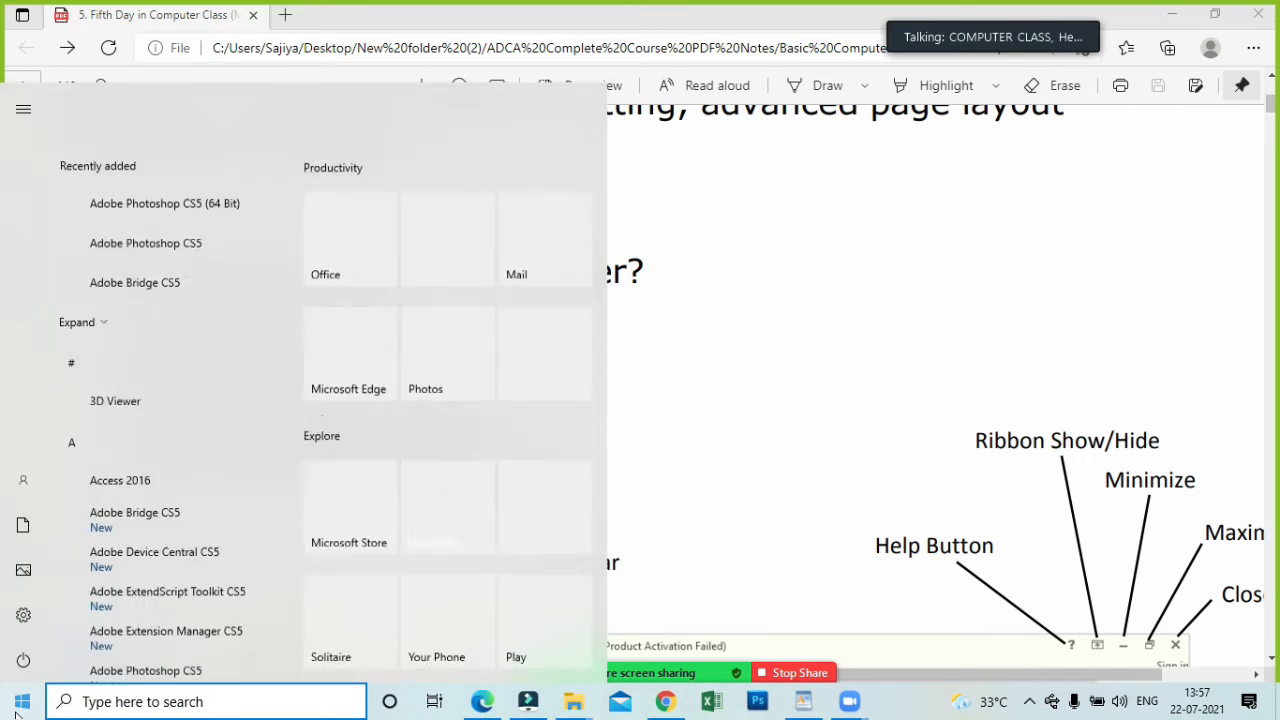
pyautogui.click(97, 700)
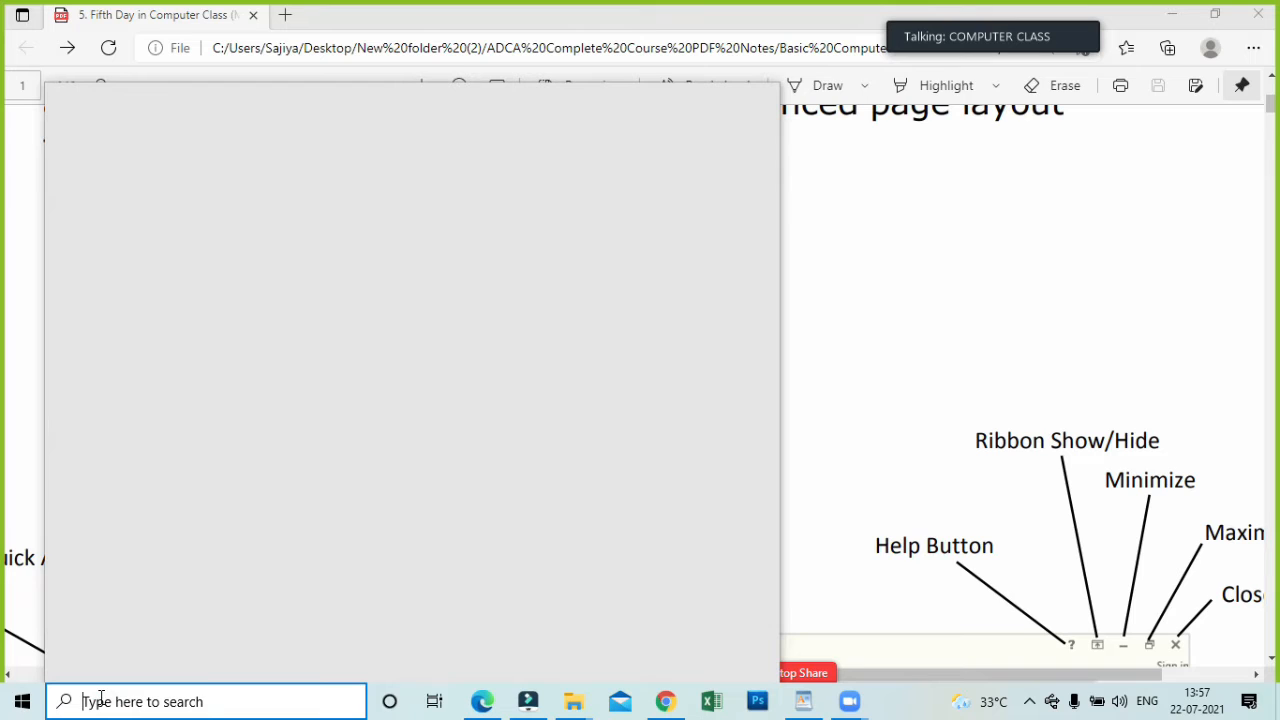
pyautogui.write('msword')
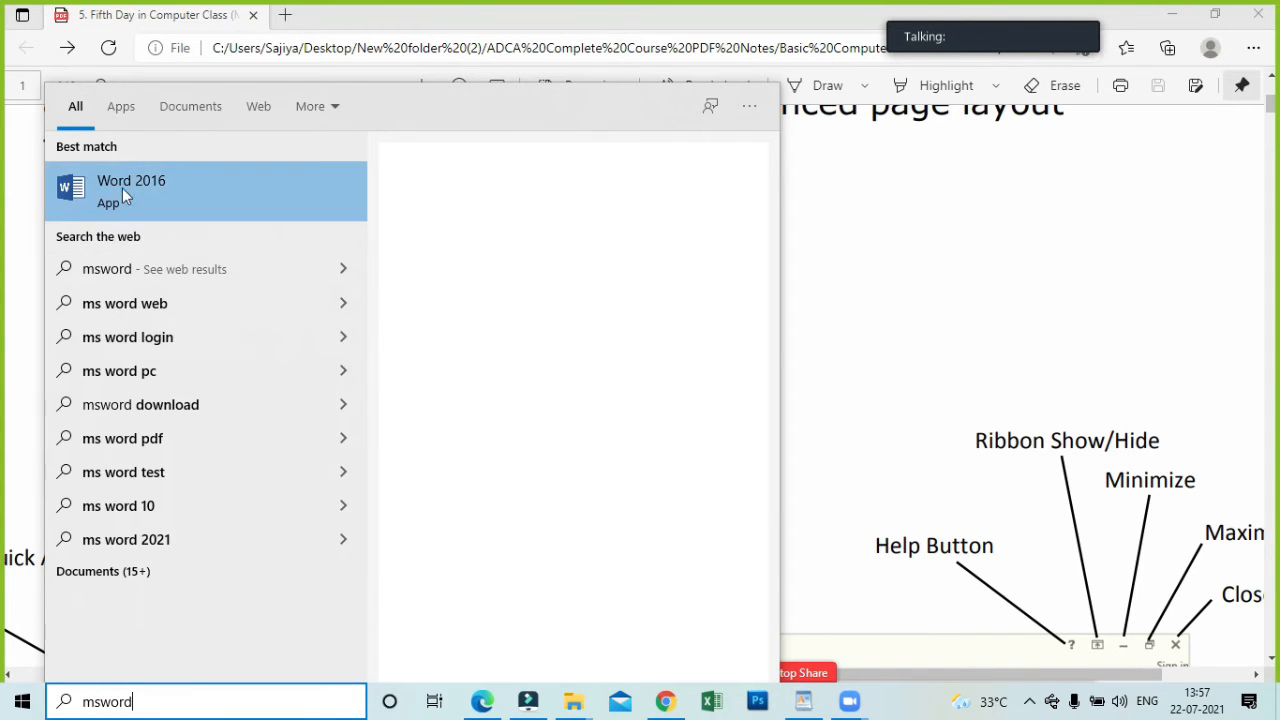
pyautogui.click(182, 212)
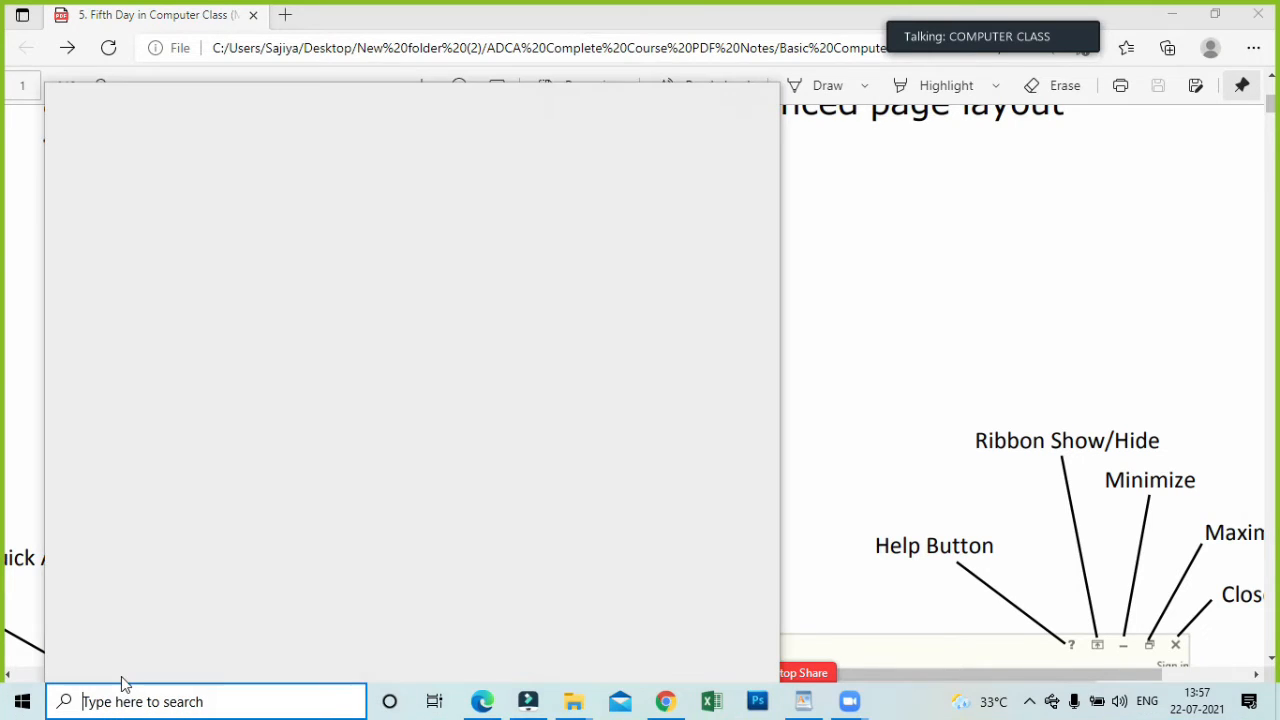
# Repeat the Windows search for "msword" and launch Word 2016.
pyautogui.click(124, 684)
pyautogui.write('mswo')
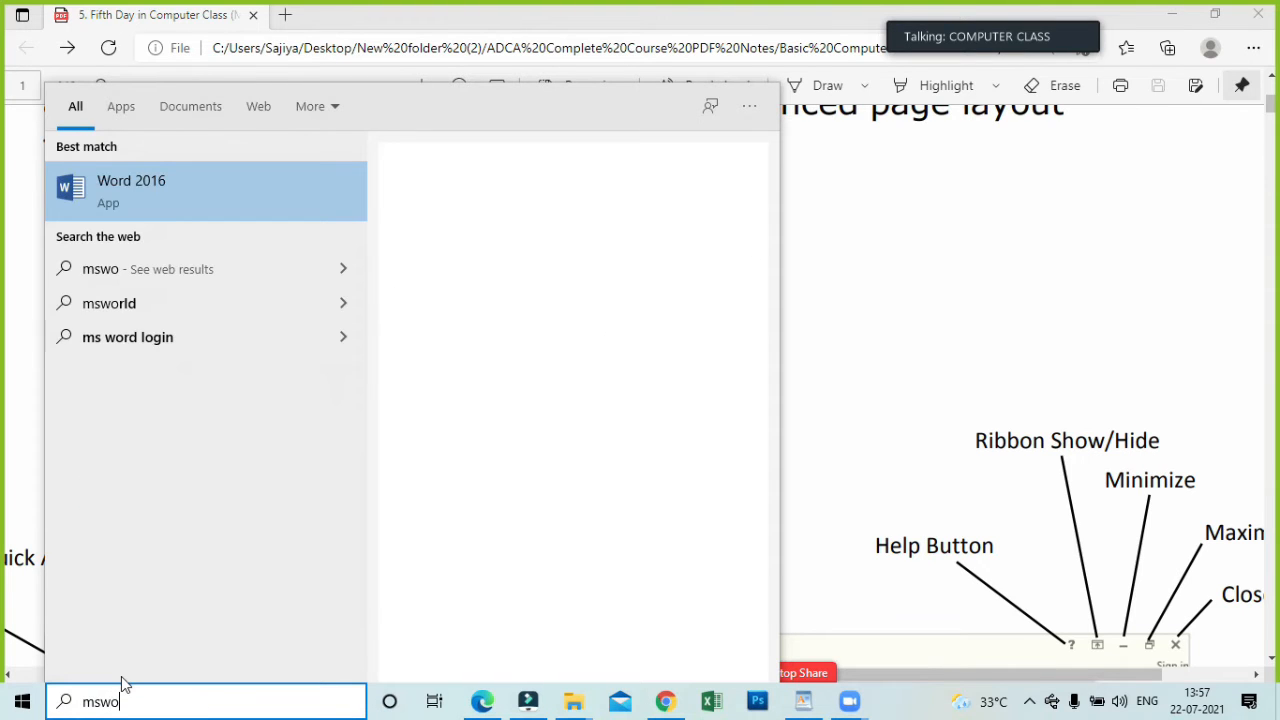
pyautogui.write('r')
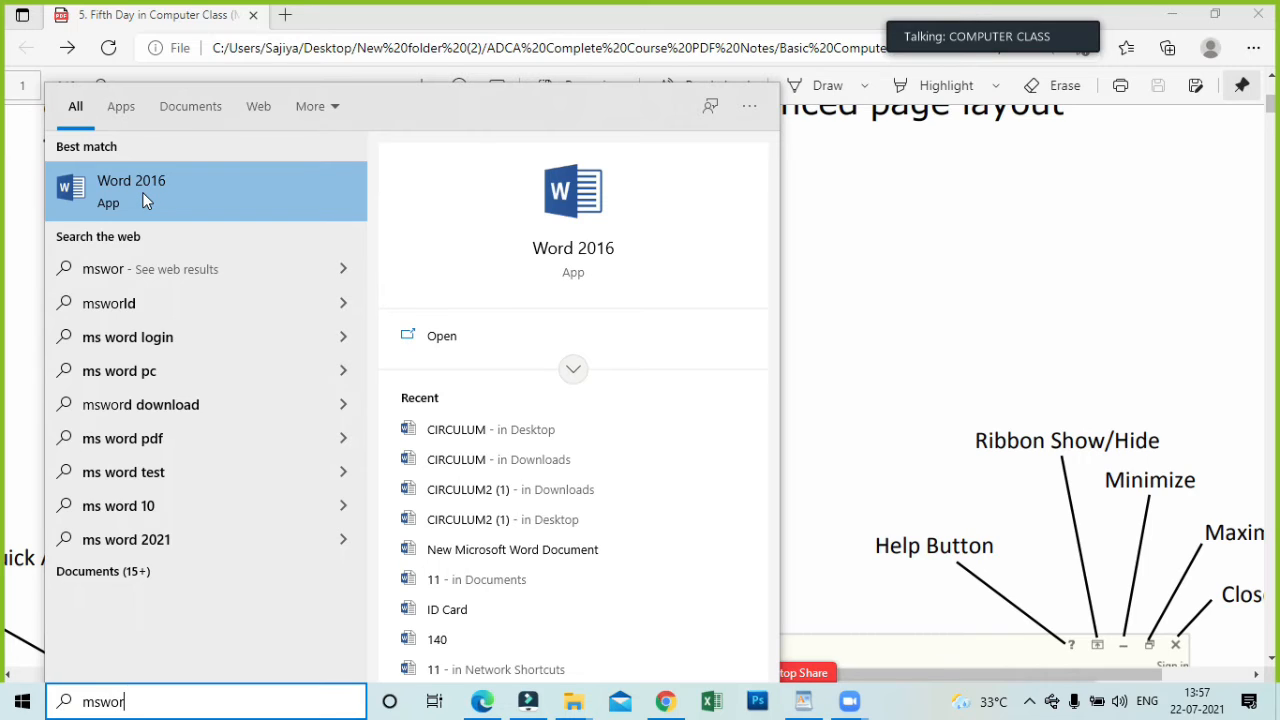
pyautogui.write('d')
pyautogui.click(145, 200)
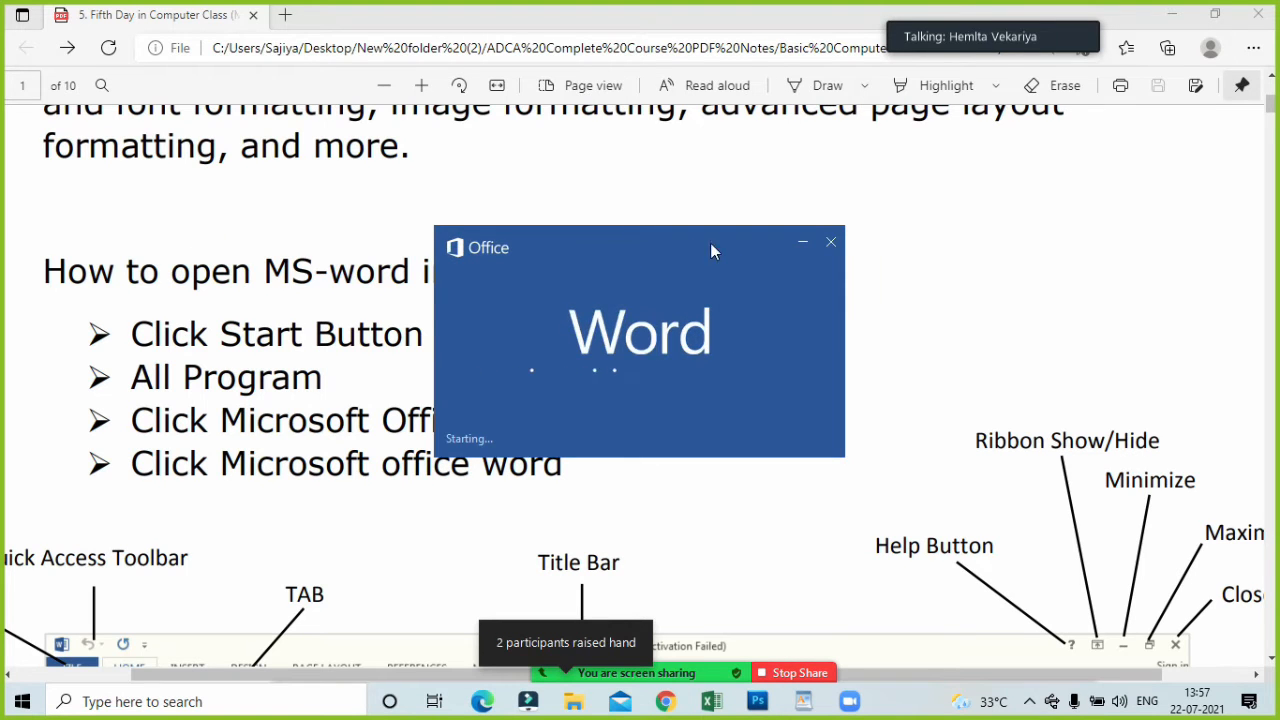
# Open the Zoom participants list and start a new share of the entire screen, repeating it once.
pyautogui.click(566, 660)
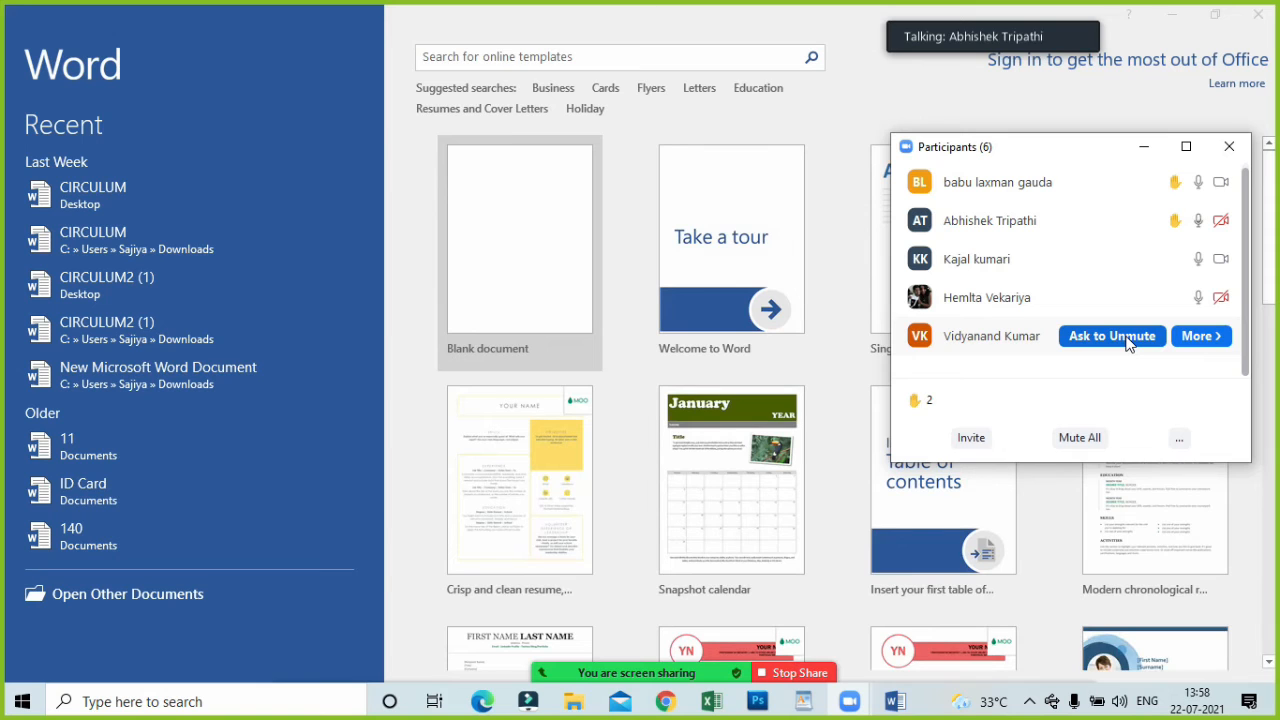
pyautogui.moveTo(688, 678)
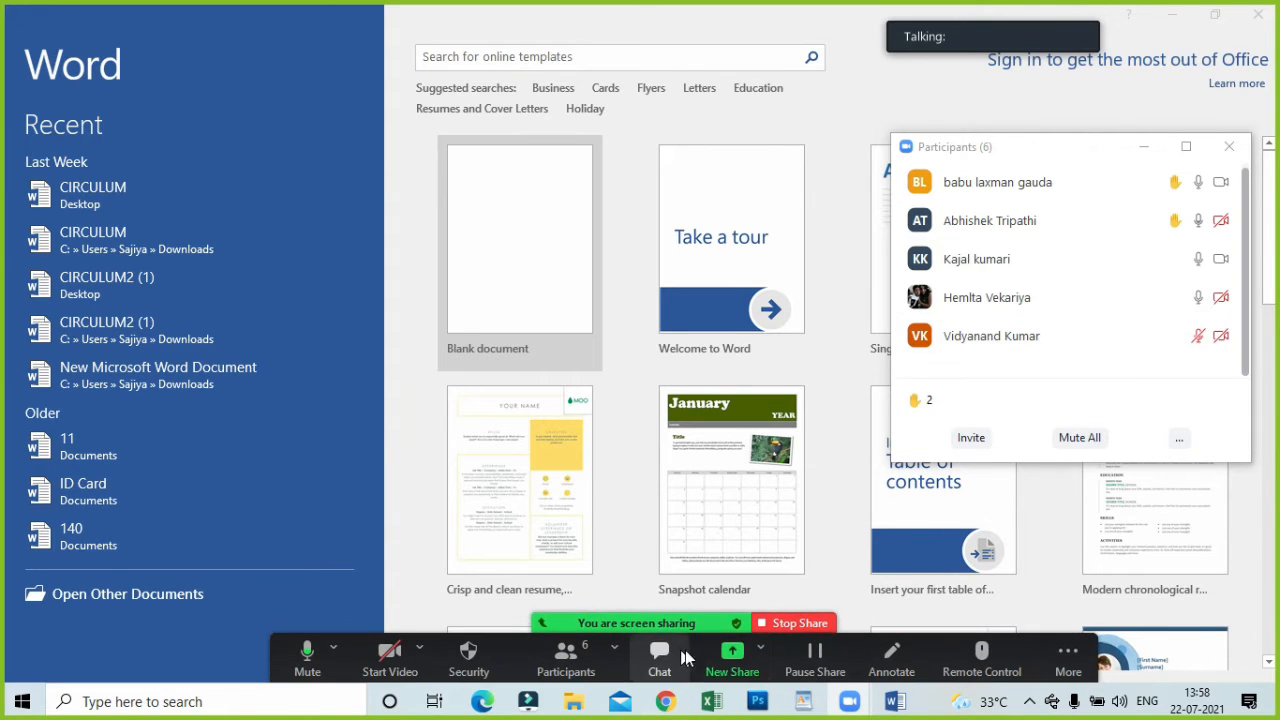
pyautogui.click(732, 655)
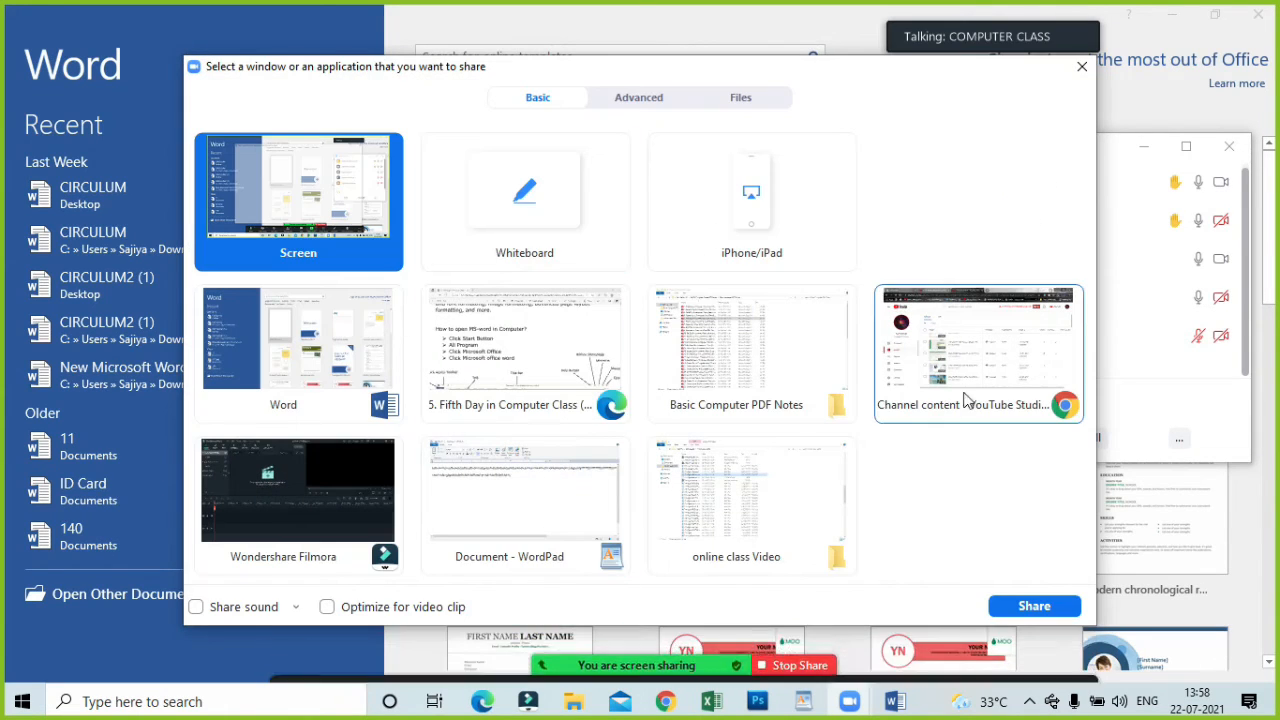
pyautogui.click(1030, 606)
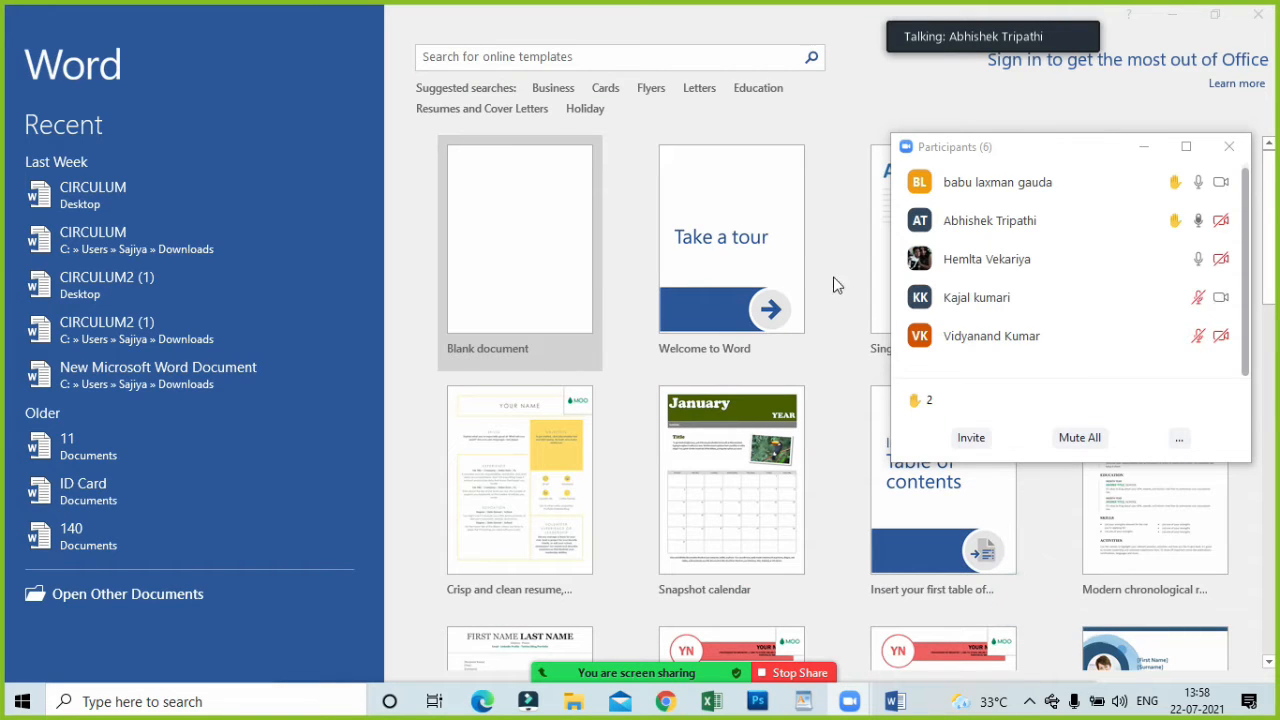
pyautogui.moveTo(1163, 300)
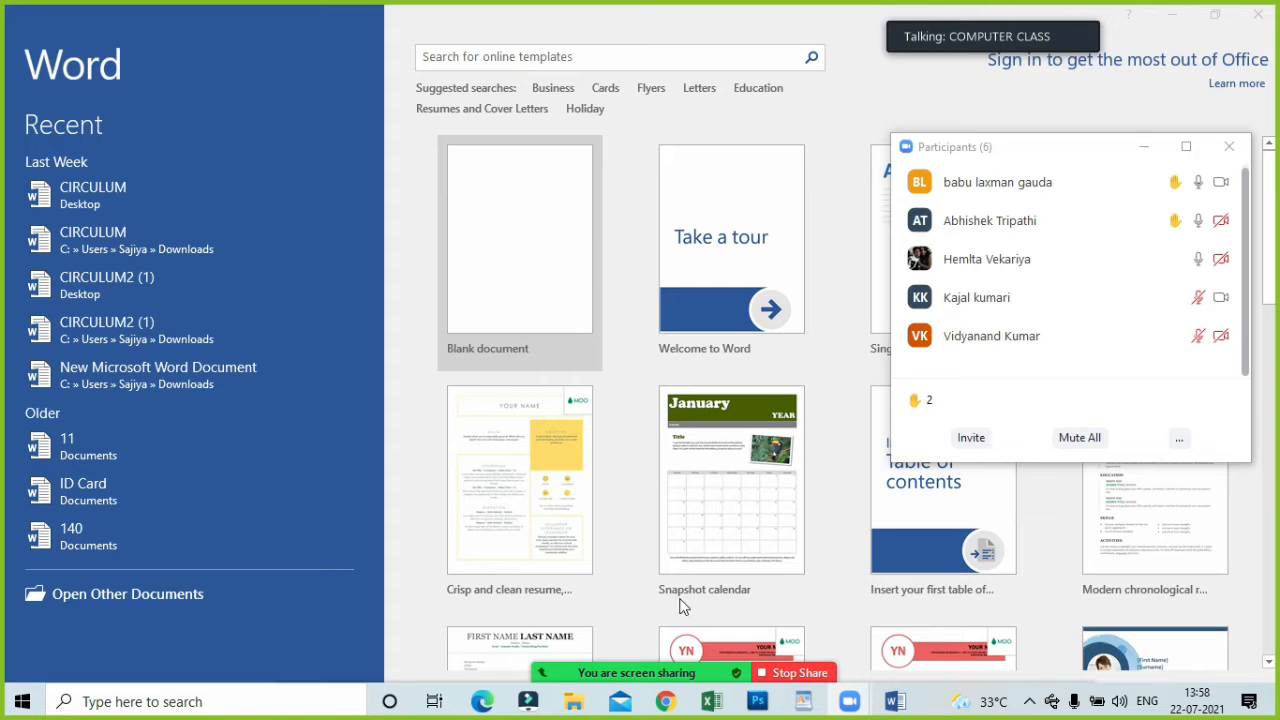
pyautogui.click(716, 672)
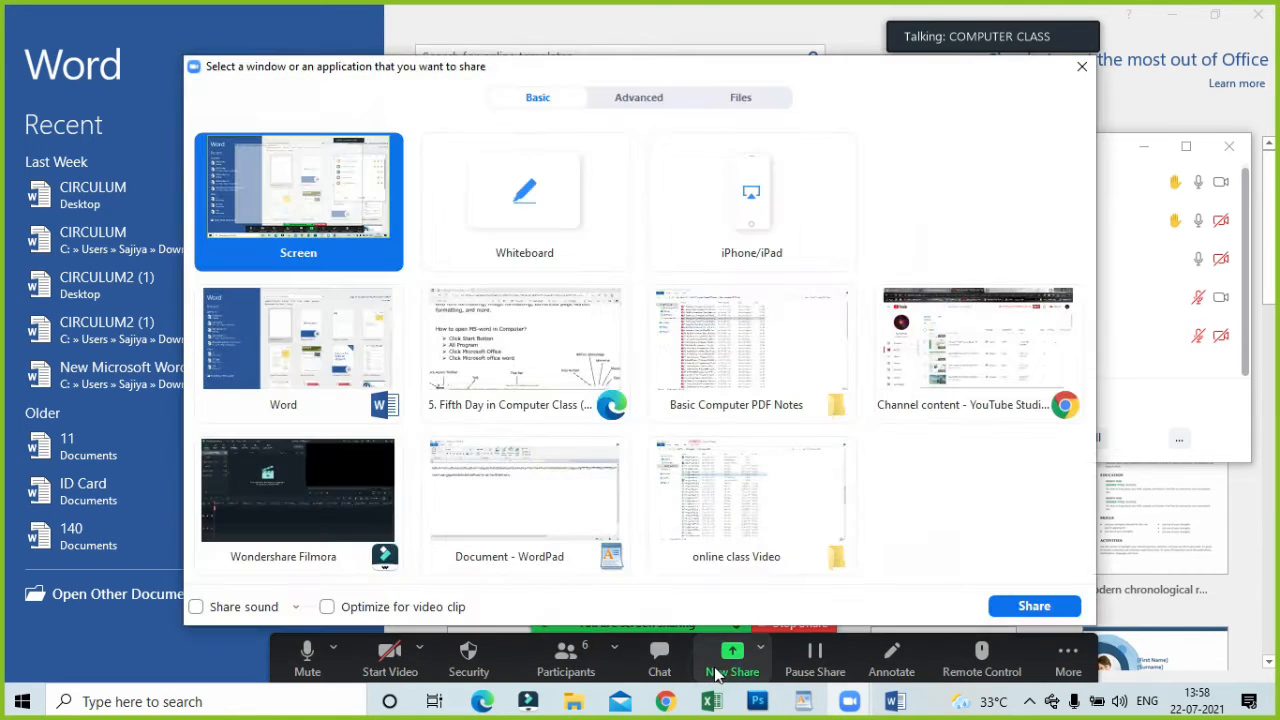
pyautogui.click(997, 606)
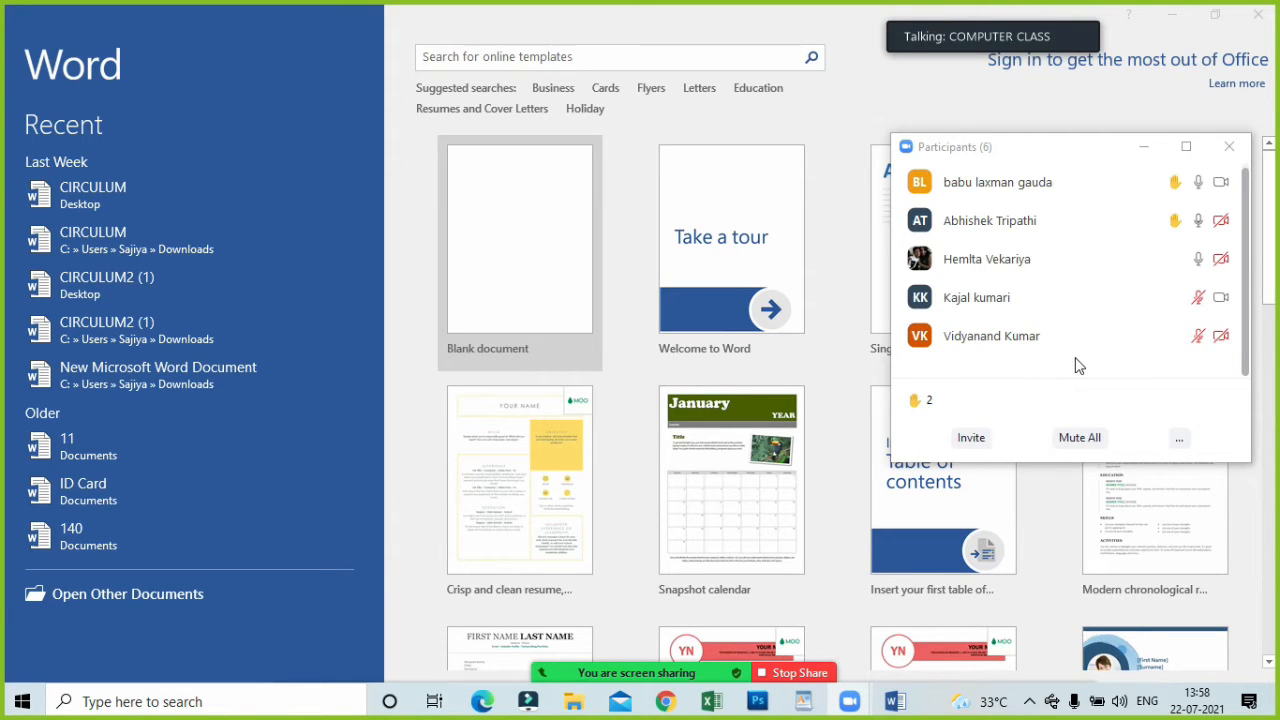
# Ask the muted participant at the end of the list to unmute and check the microphones of the others.
pyautogui.moveTo(1078, 360)
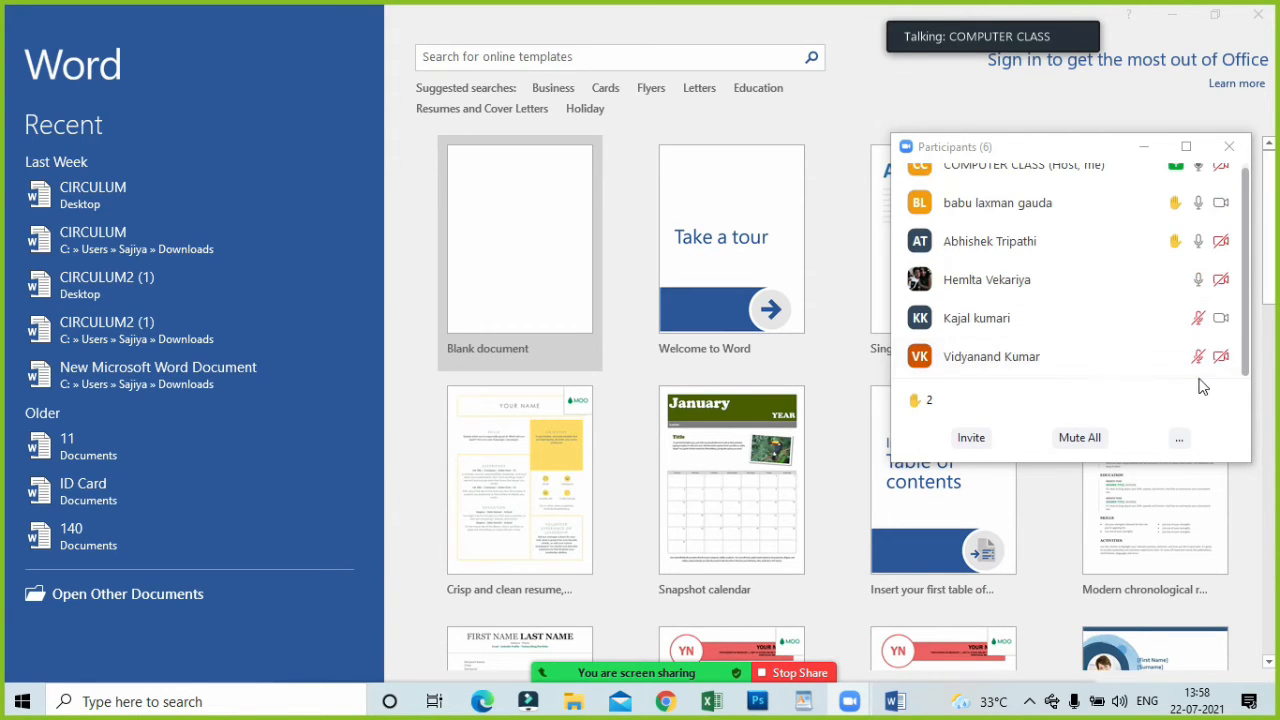
pyautogui.click(1128, 361)
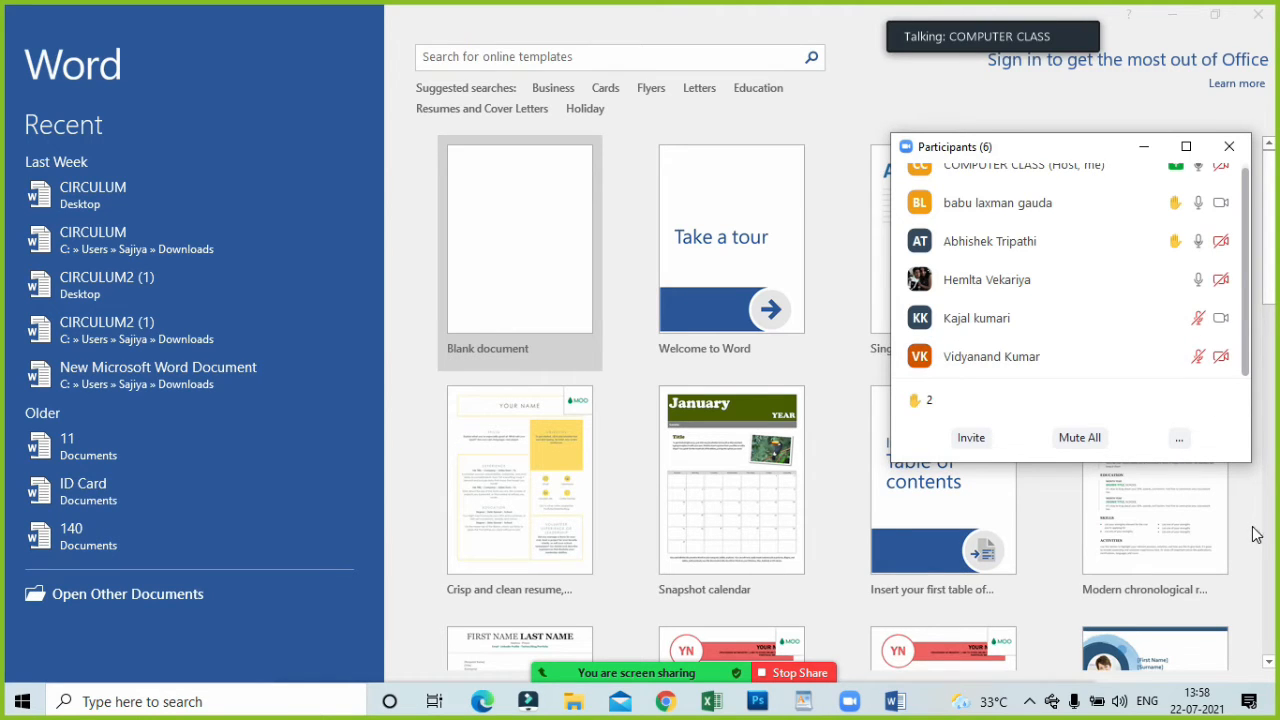
pyautogui.moveTo(1122, 365)
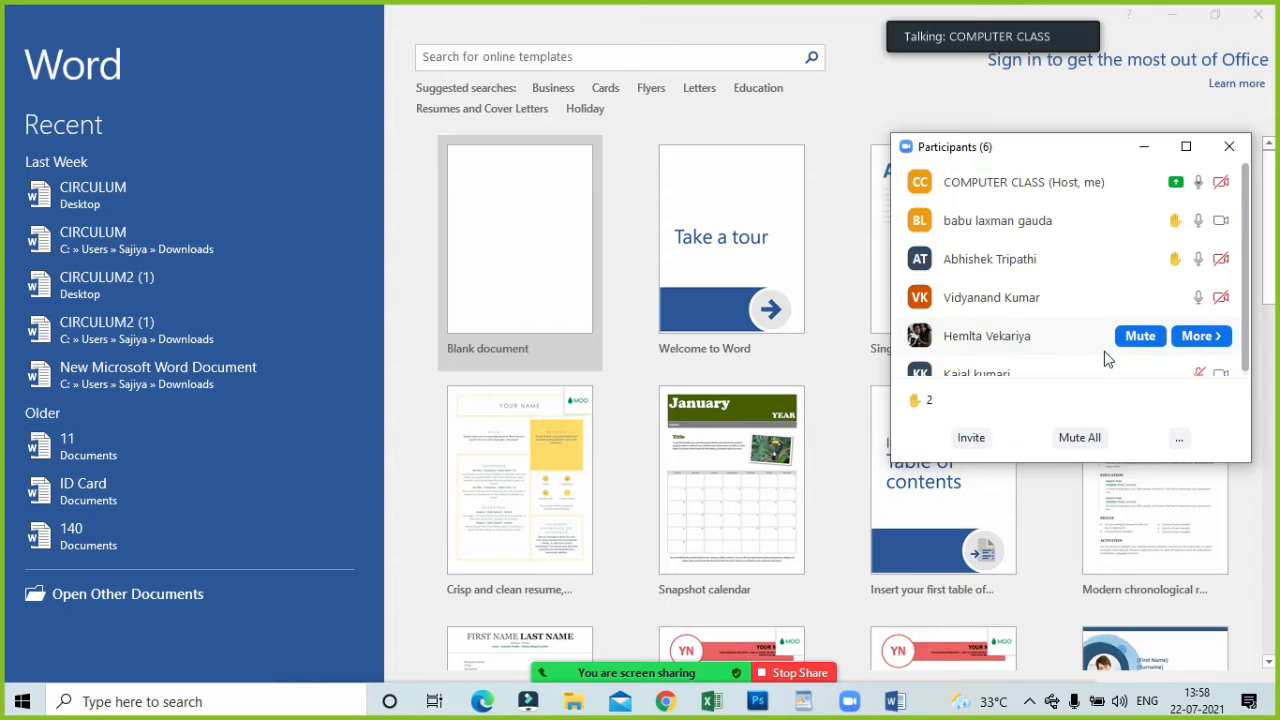
pyautogui.scroll(-1, 1124, 380)
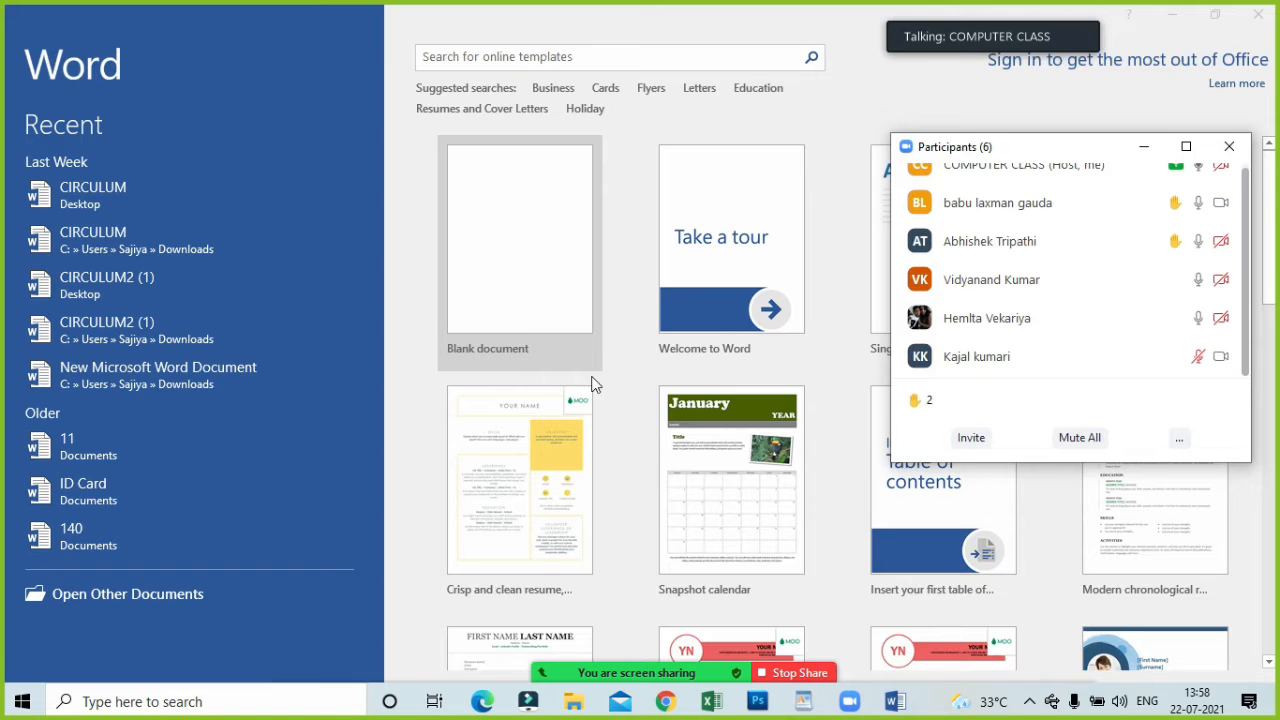
# Create a new blank document from the Word start screen.
pyautogui.click(488, 298)
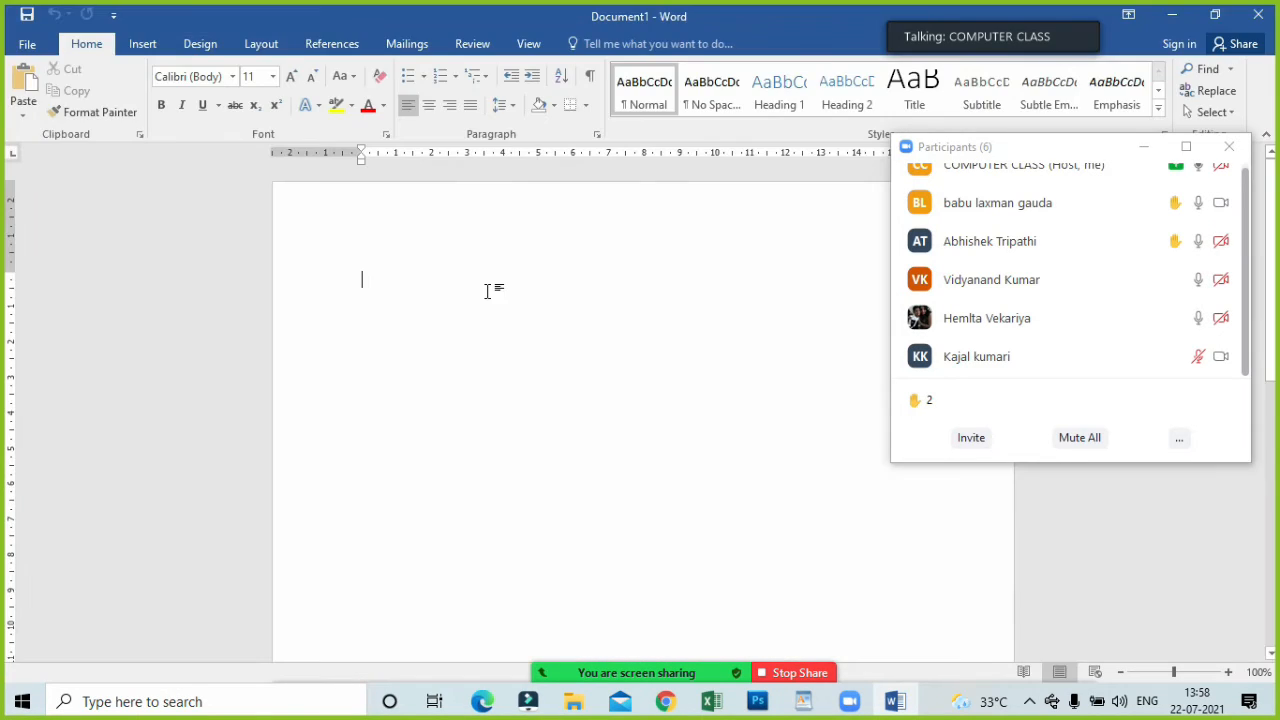
pyautogui.moveTo(1040, 209)
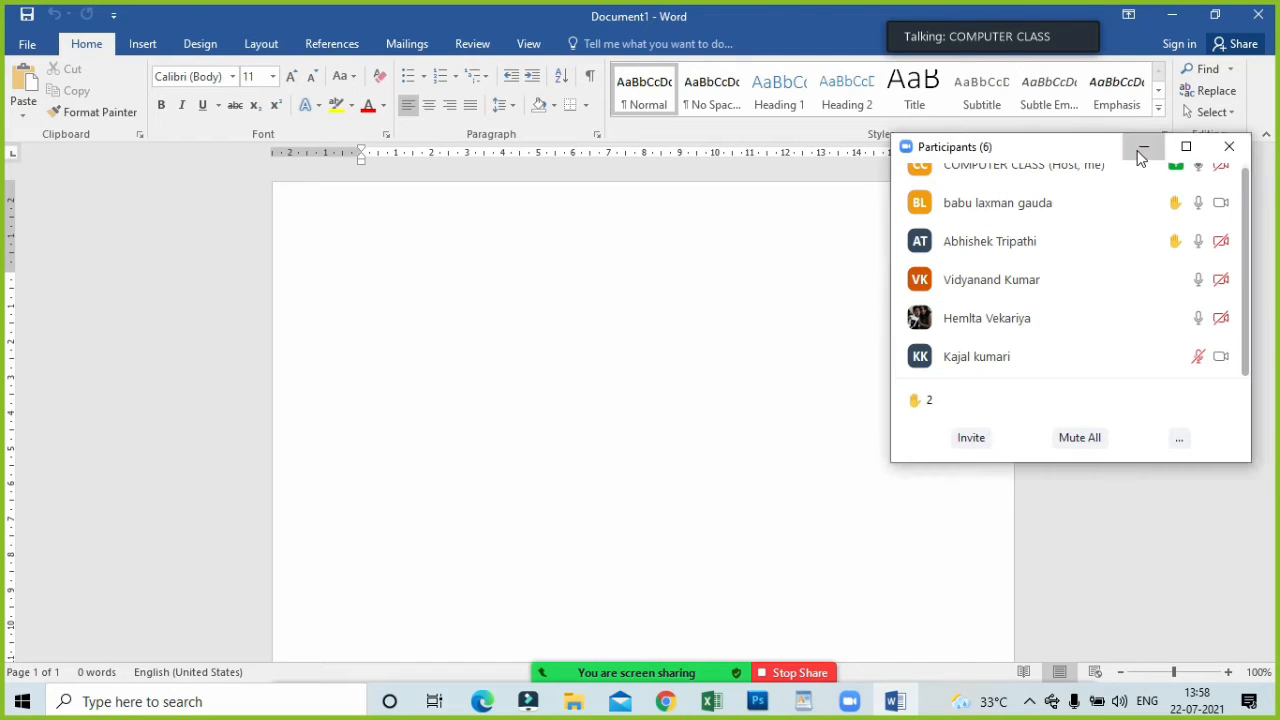
# Minimize the Zoom participants list and close Word to return to the PDF notes.
pyautogui.click(1143, 147)
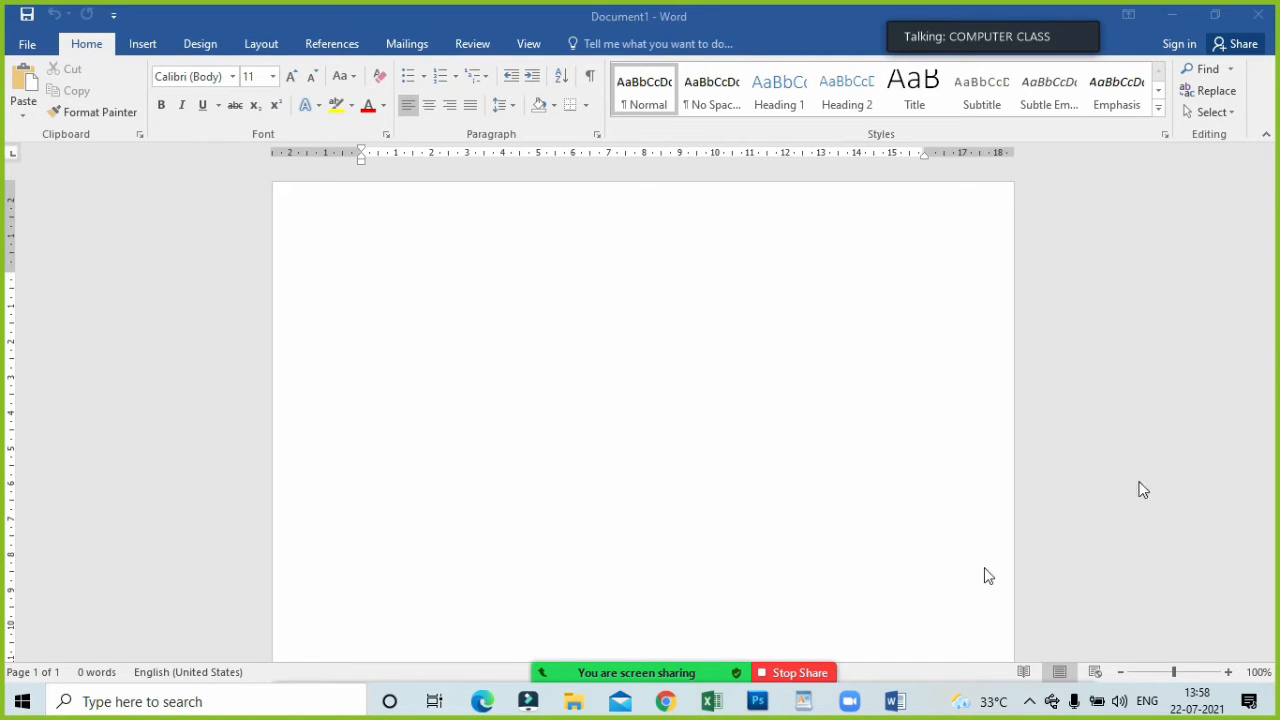
pyautogui.click(1263, 18)
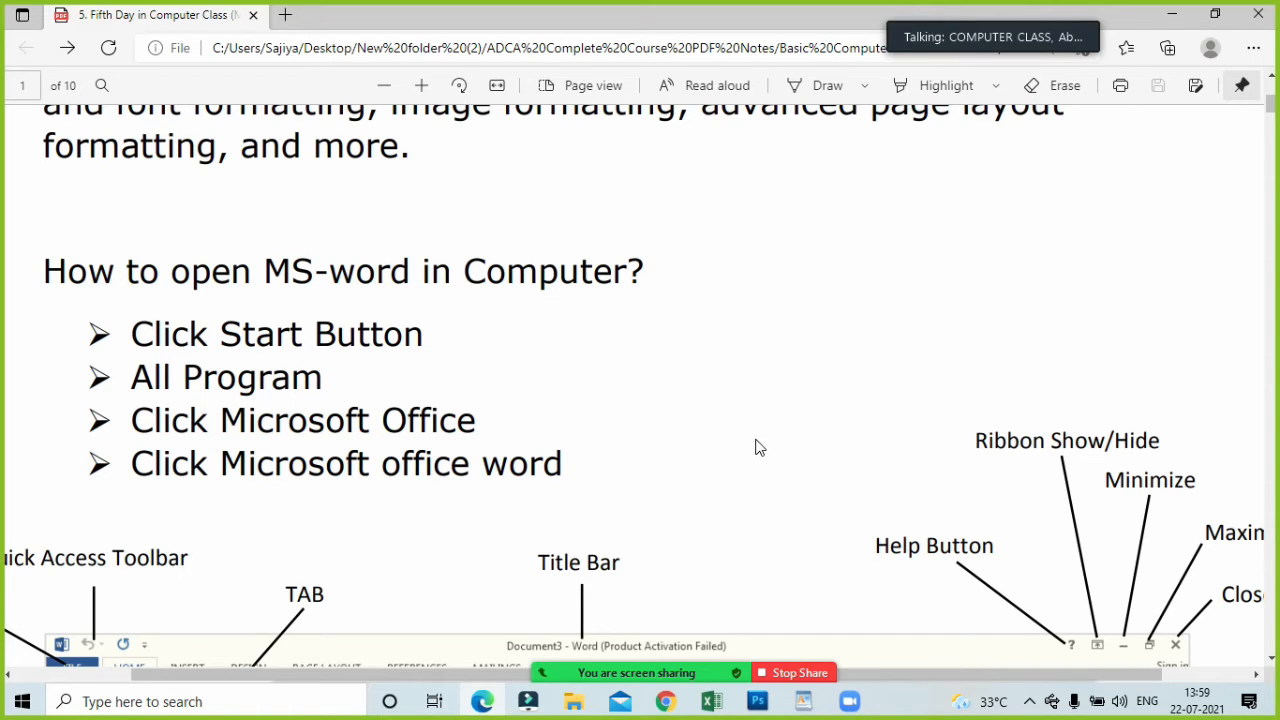
# Launch the On-Screen Keyboard with the Run command "osk" and shift its window slightly down over the PDF notes.
pyautogui.press('super+r')
pyautogui.write('o')
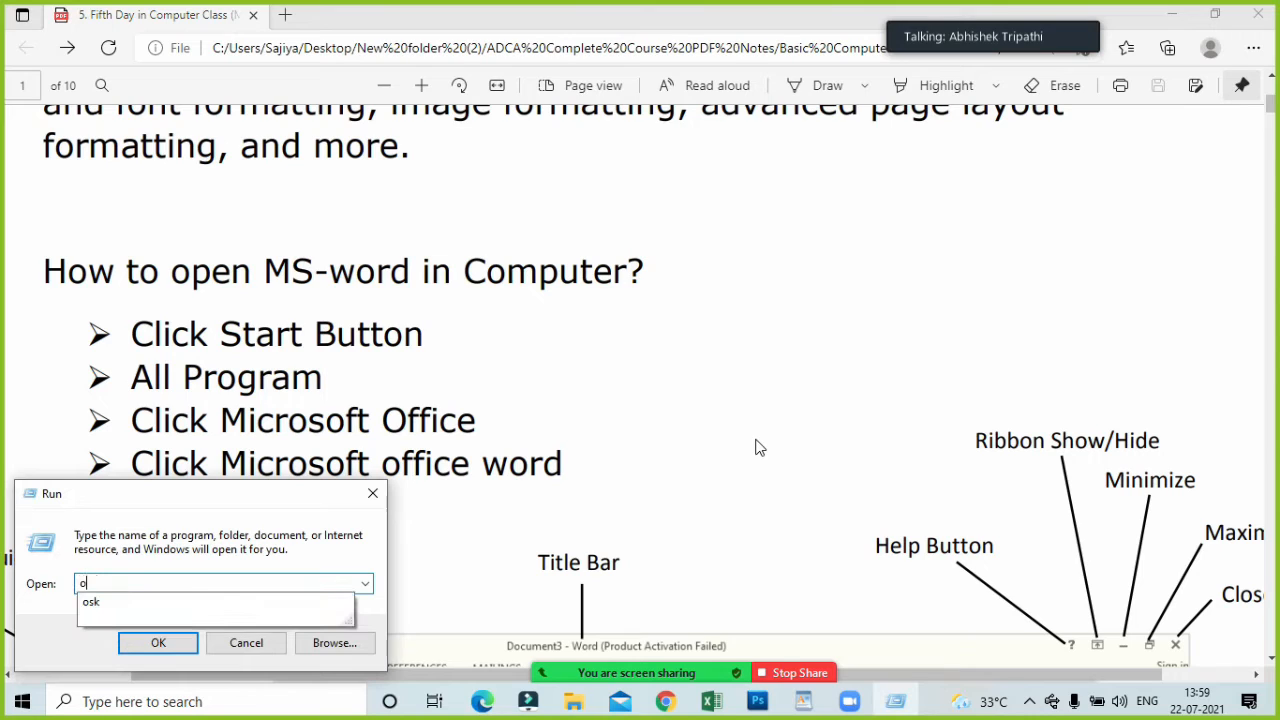
pyautogui.write('sk')
pyautogui.press('Return')
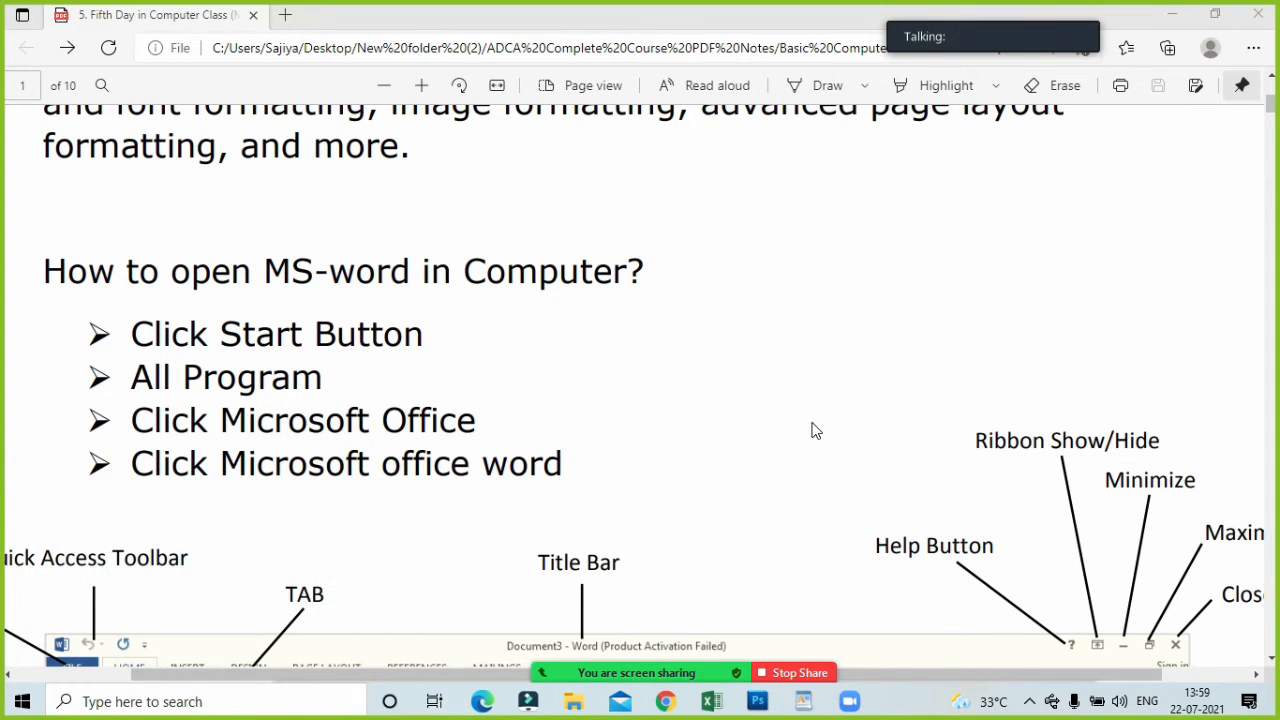
pyautogui.moveTo(975, 140); pyautogui.dragTo(975, 164)
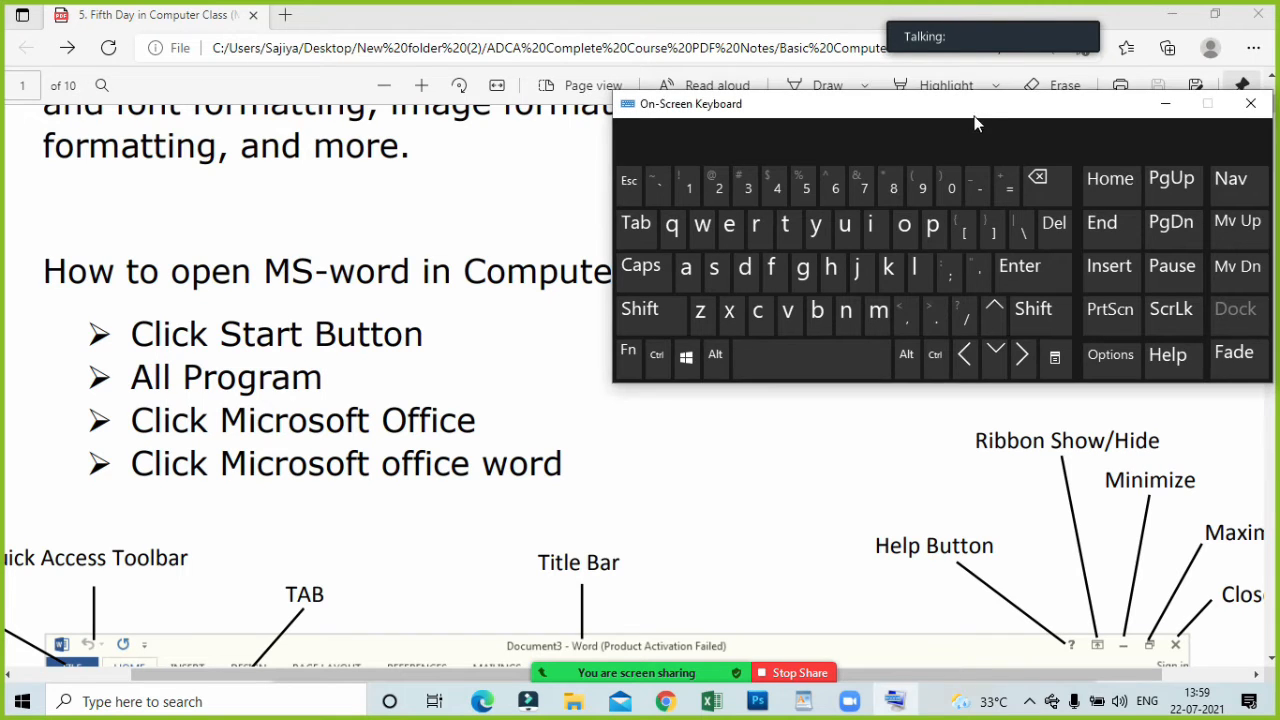
pyautogui.click(762, 549)
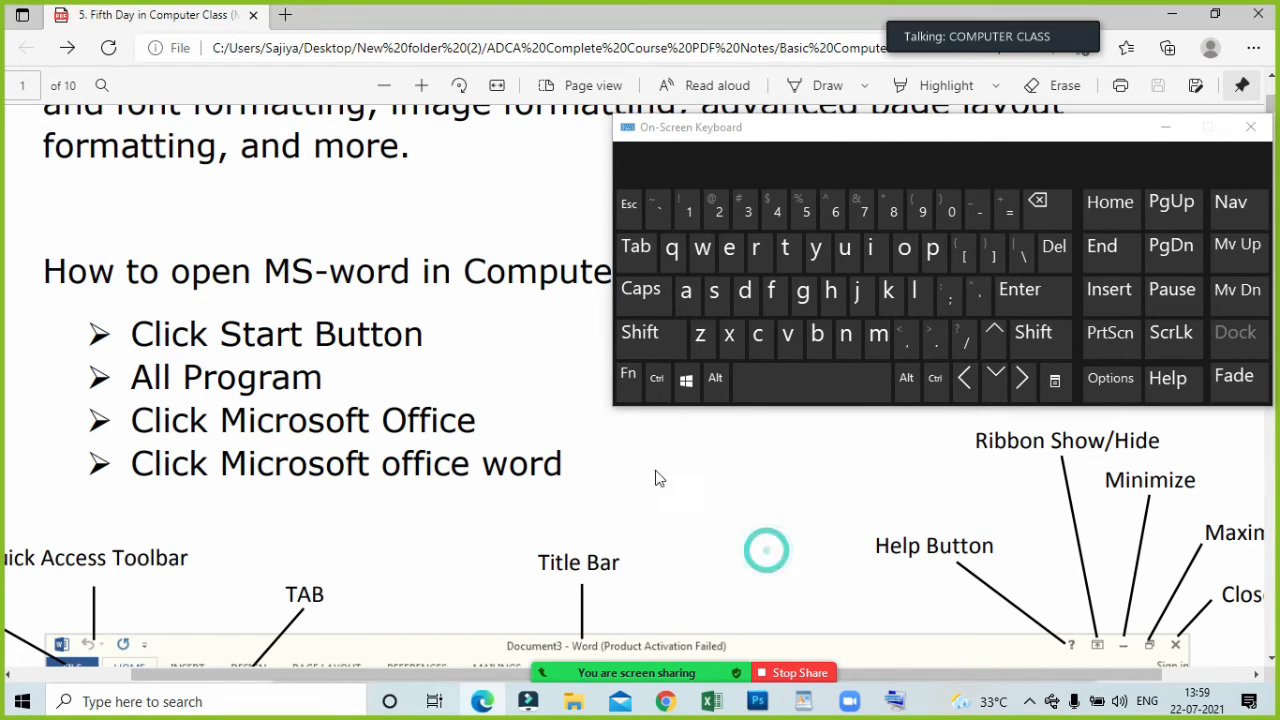
# Open the Run dialog from the On-Screen Keyboard and move the dialog higher over the PDF notes.
pyautogui.click(687, 388)
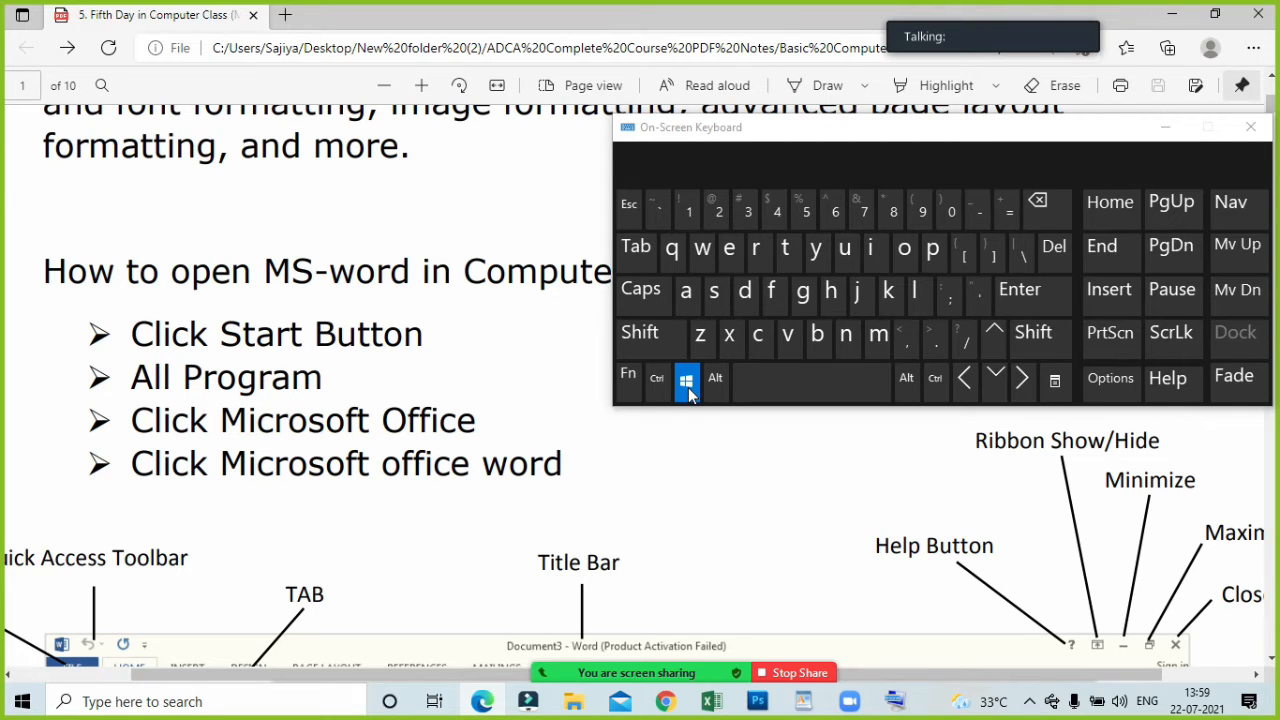
pyautogui.click(756, 256)
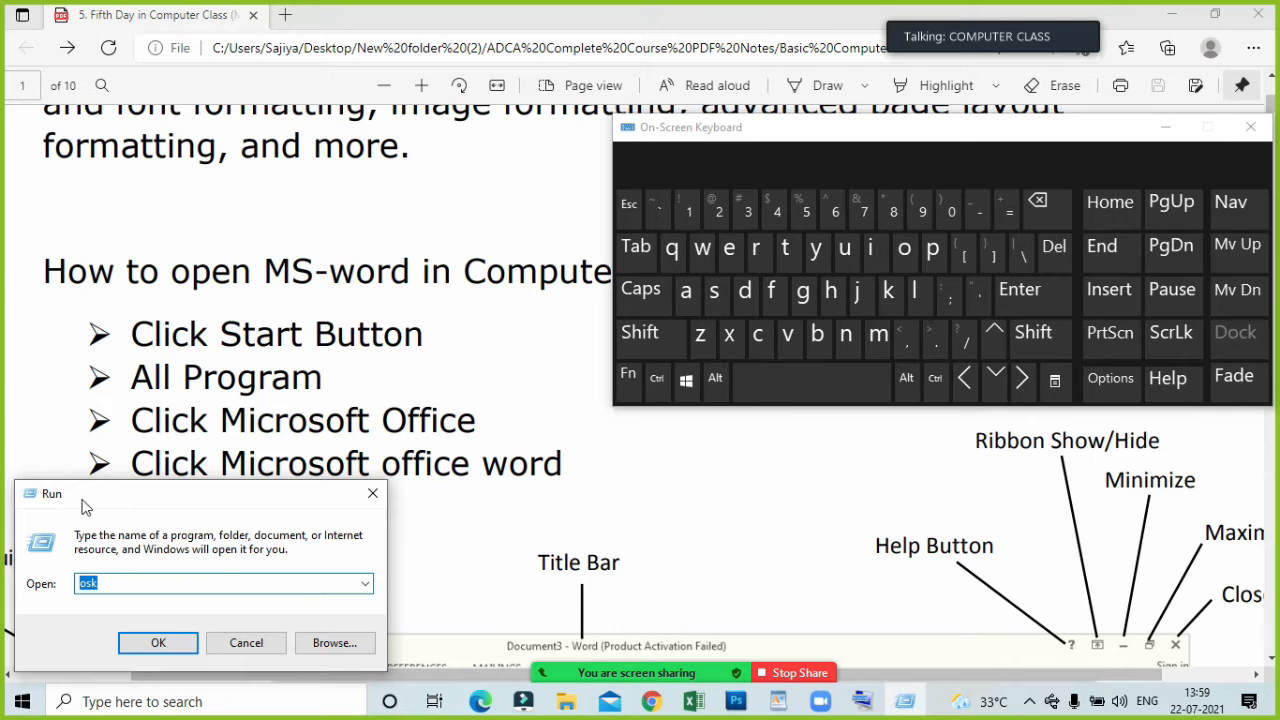
pyautogui.moveTo(182, 495); pyautogui.dragTo(212, 421)
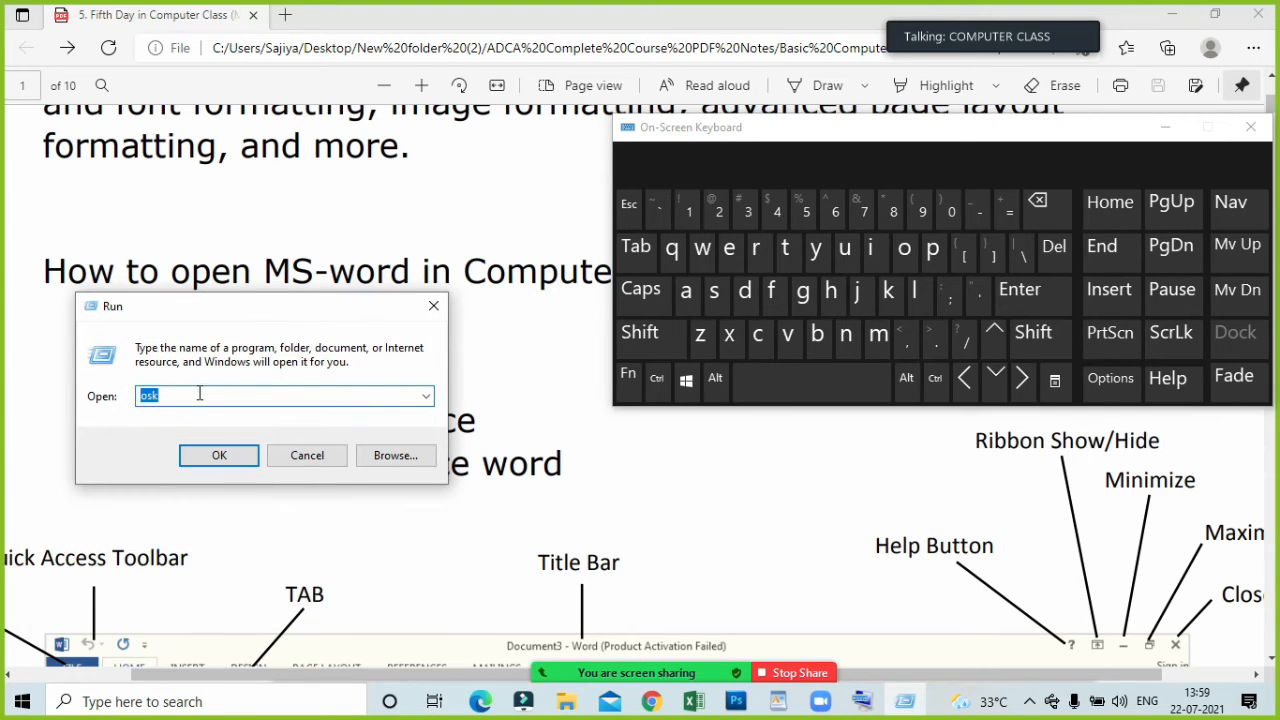
# Replace the Run command with "winword" and run it to launch Word.
pyautogui.moveTo(198, 392); pyautogui.dragTo(122, 396)
pyautogui.write('win')
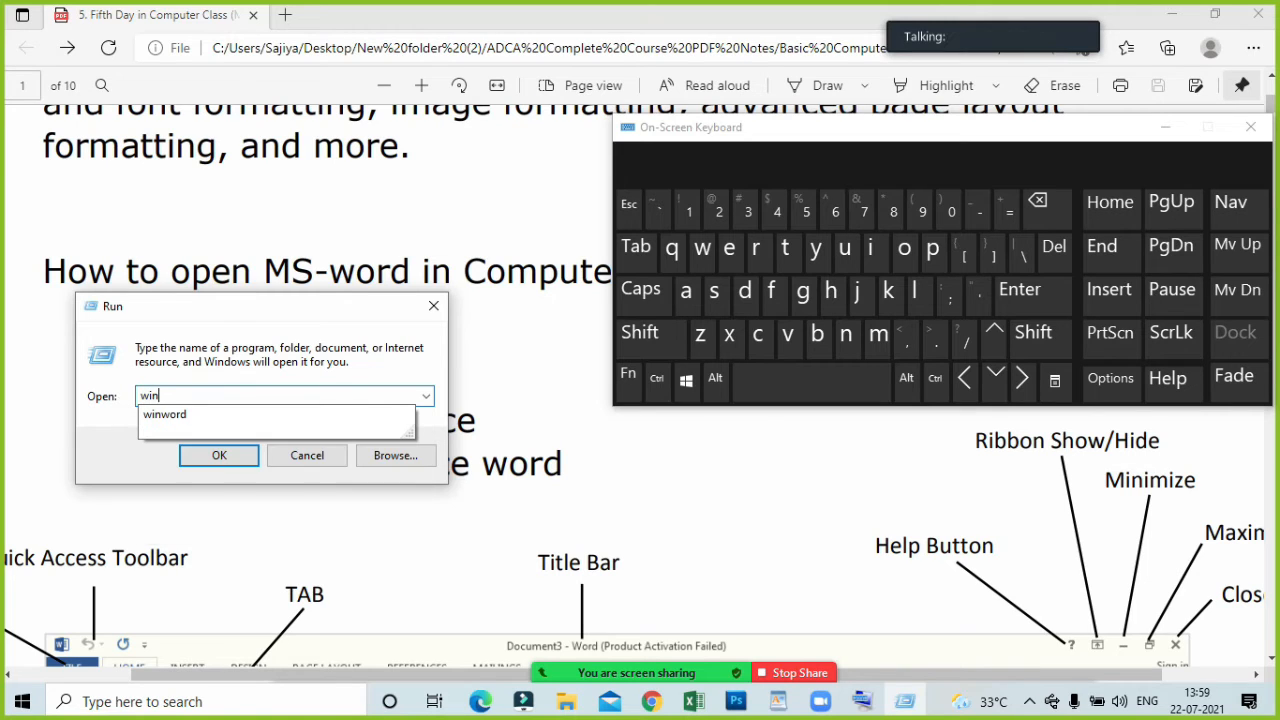
pyautogui.write('word')
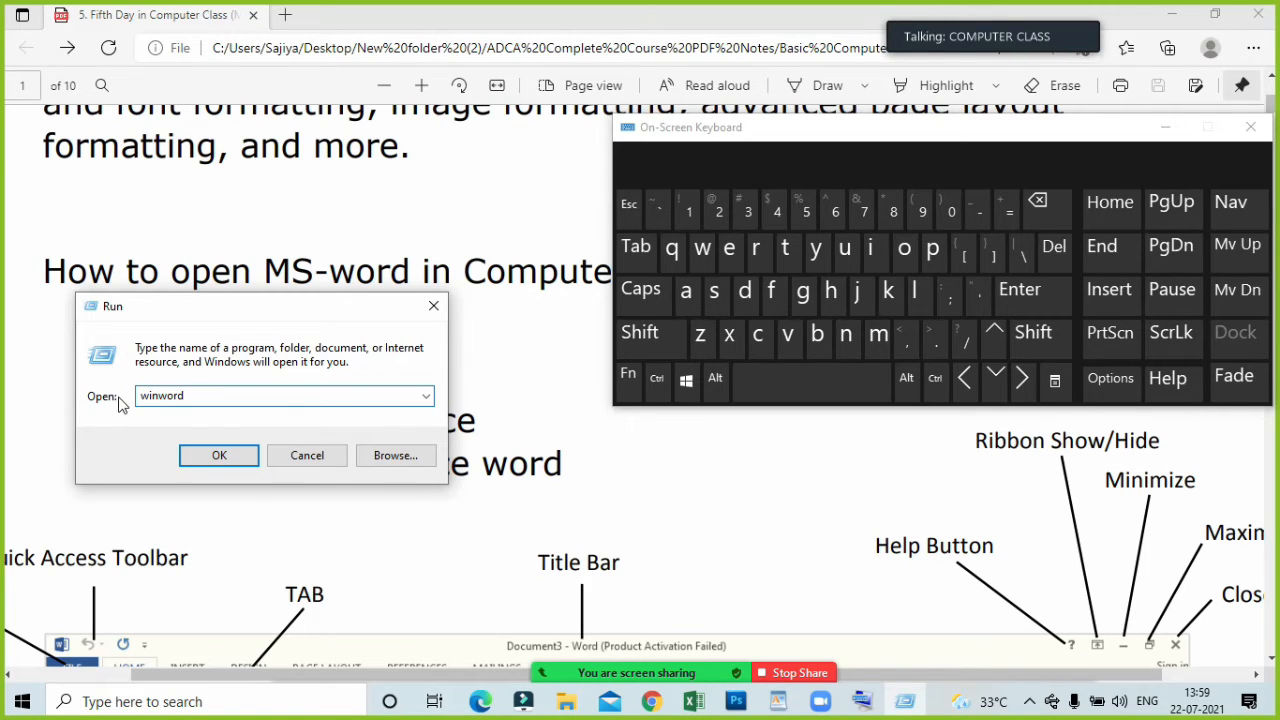
pyautogui.click(220, 455)
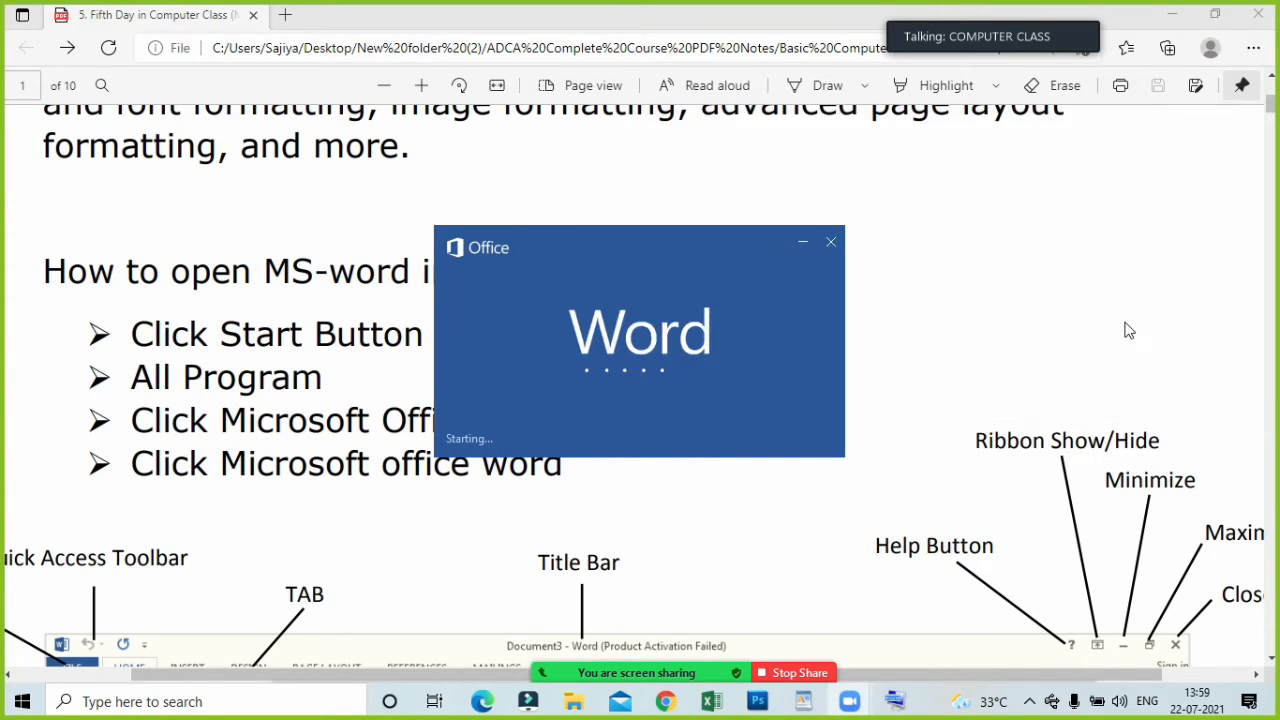
# Minimize the On-Screen Keyboard and create a blank document from the Word start screen.
pyautogui.click(1163, 128)
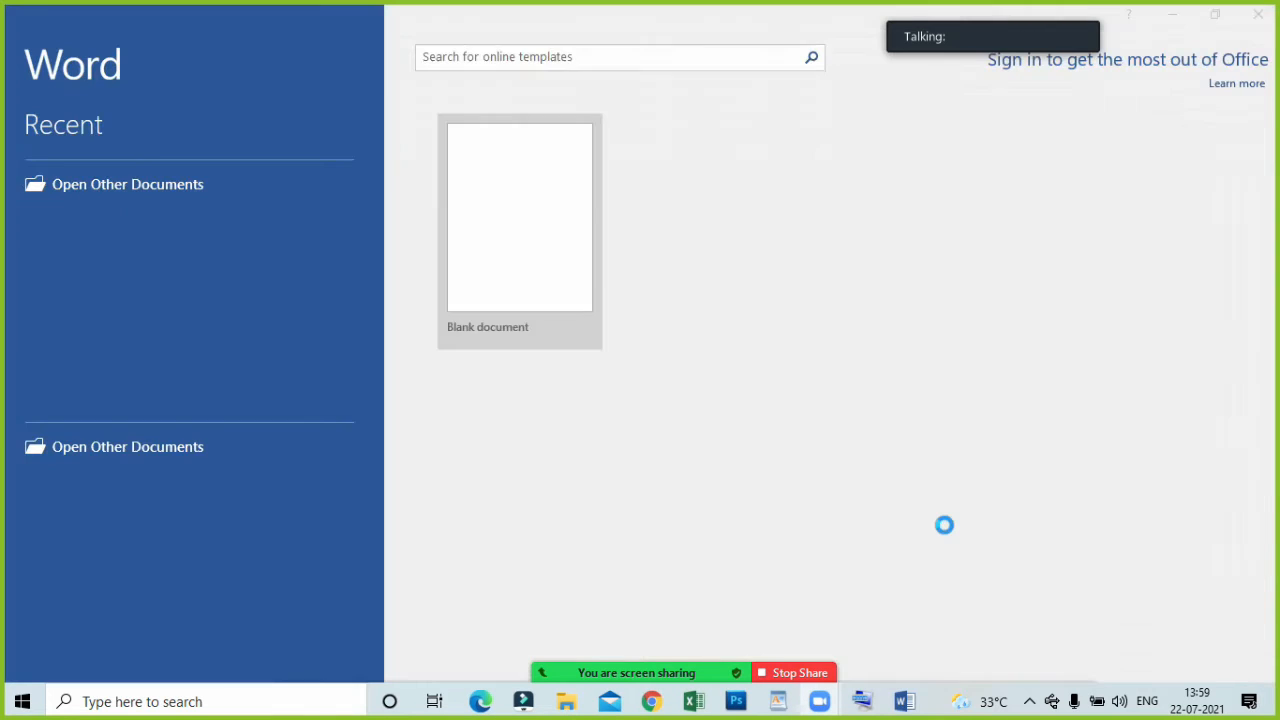
pyautogui.click(538, 305)
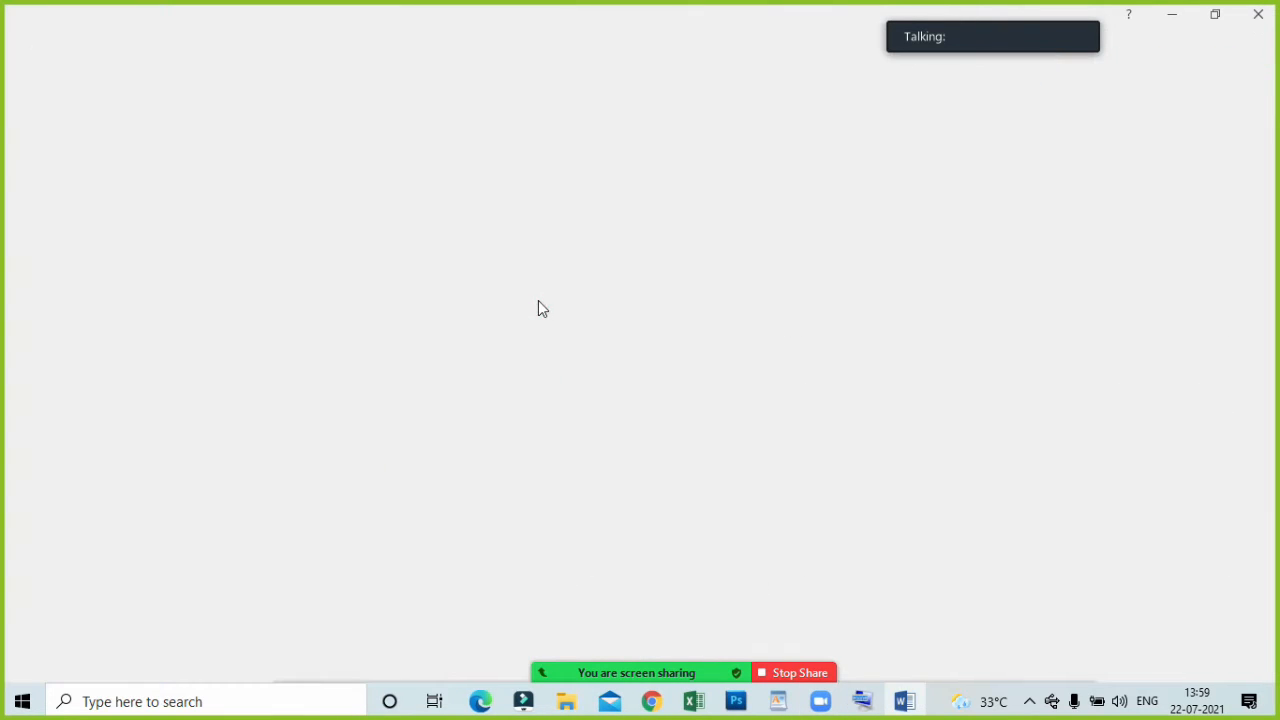
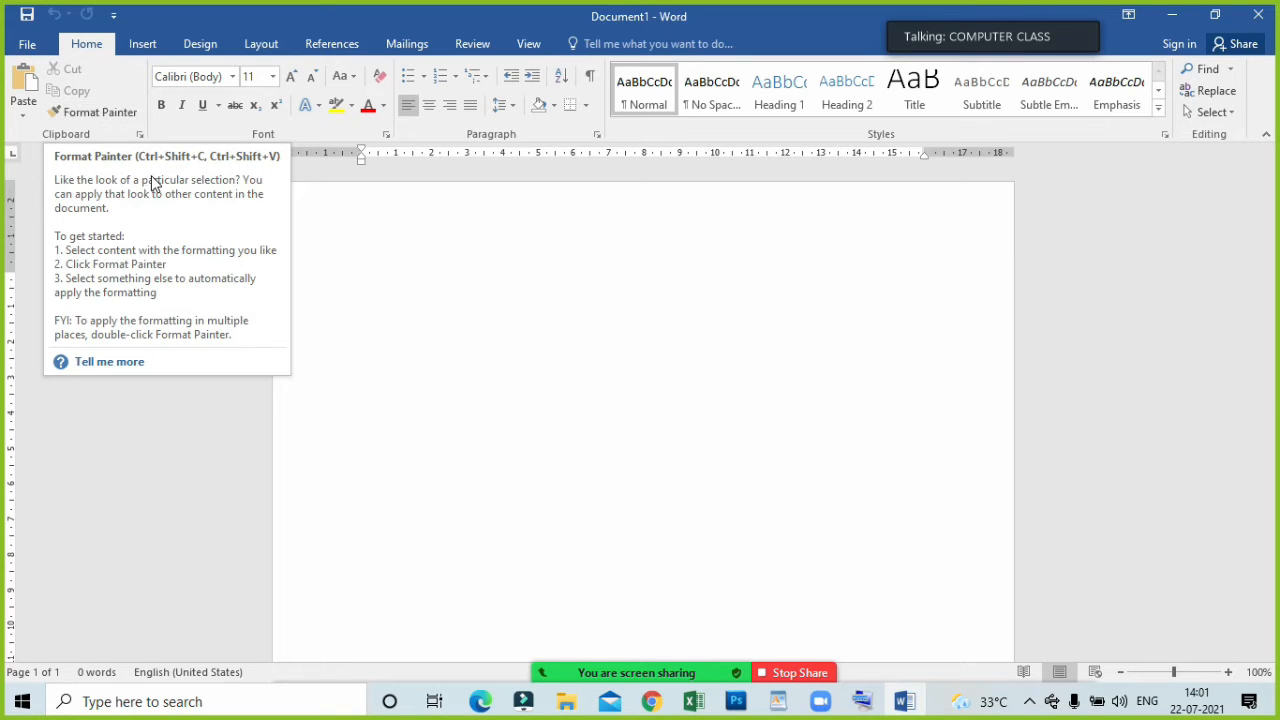
# Enter two sample first names on separate lines at the start of the blank document.
pyautogui.click(322, 288)
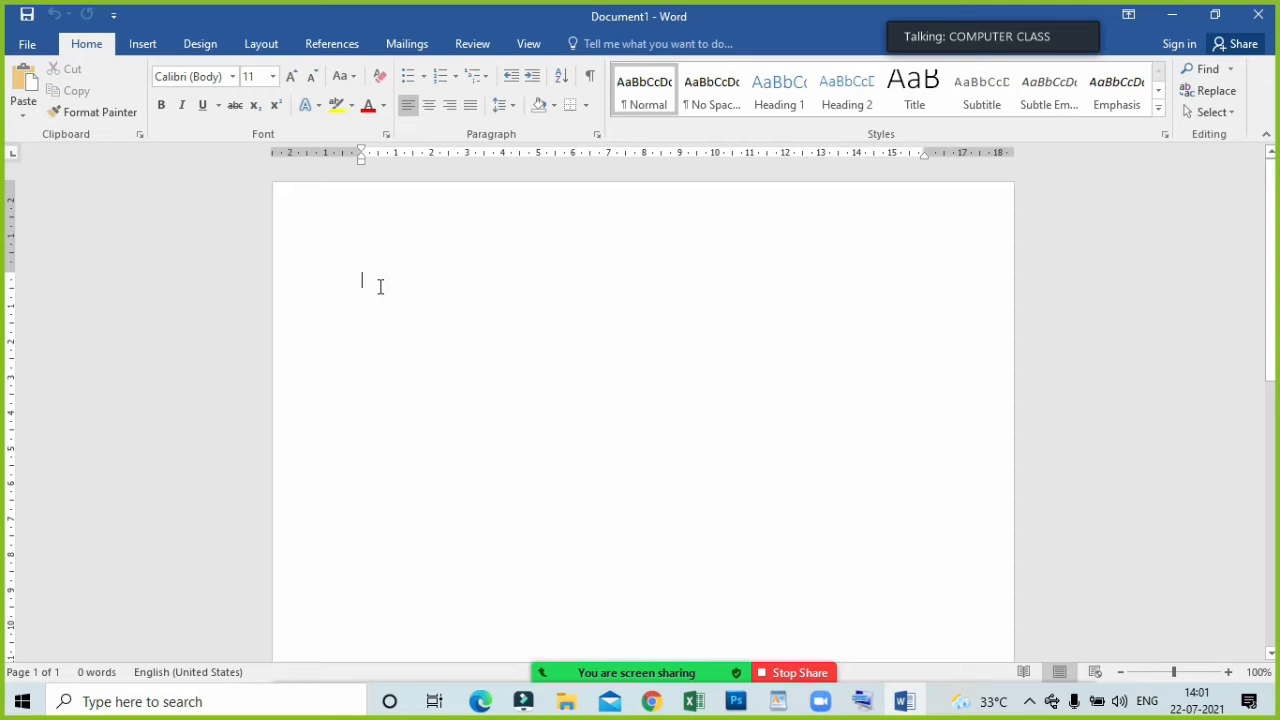
pyautogui.write('AKASH')
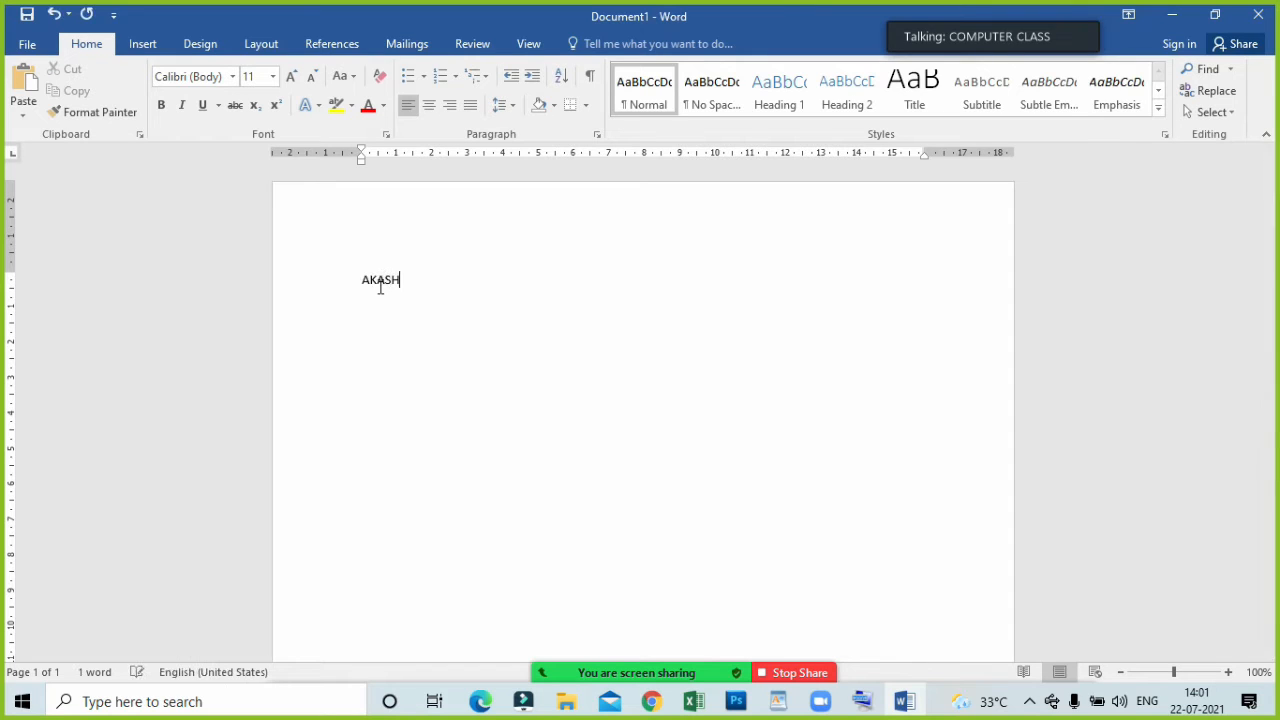
pyautogui.press('Return')
pyautogui.write('AMAN')
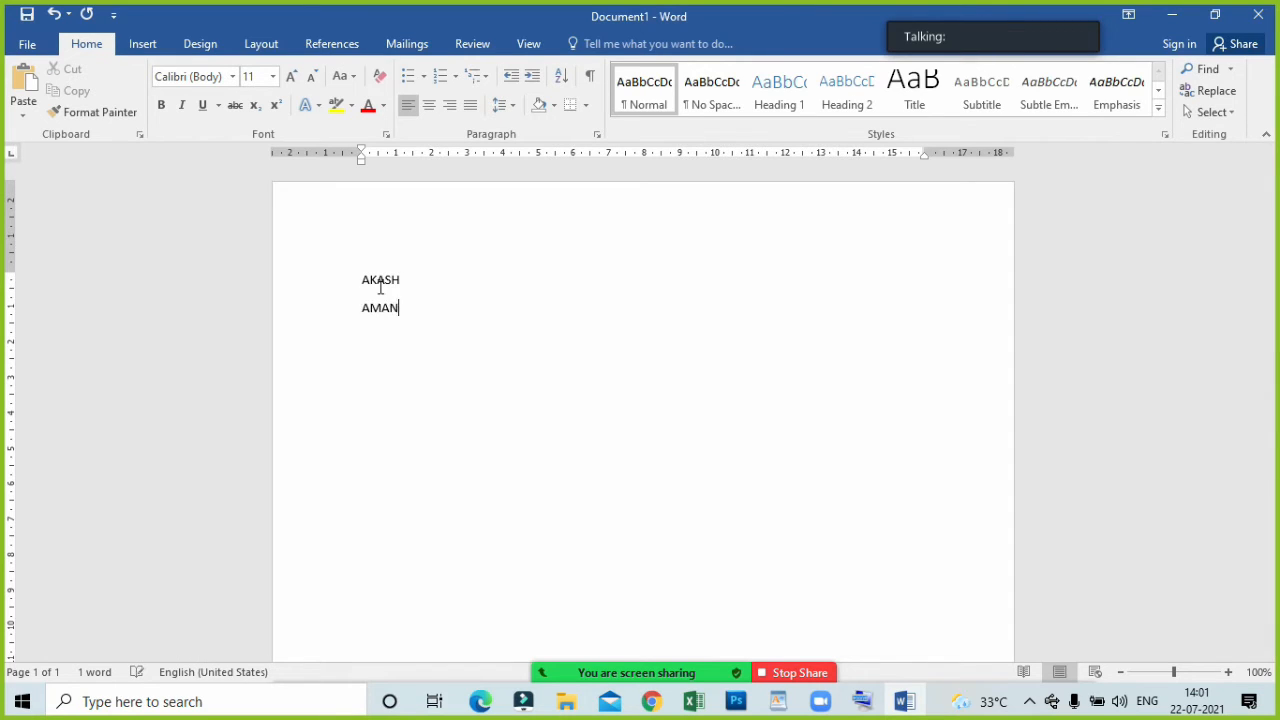
# Select both names and enlarge their font size to 22.
pyautogui.click(377, 281)
pyautogui.moveTo(457, 327); pyautogui.dragTo(349, 234)
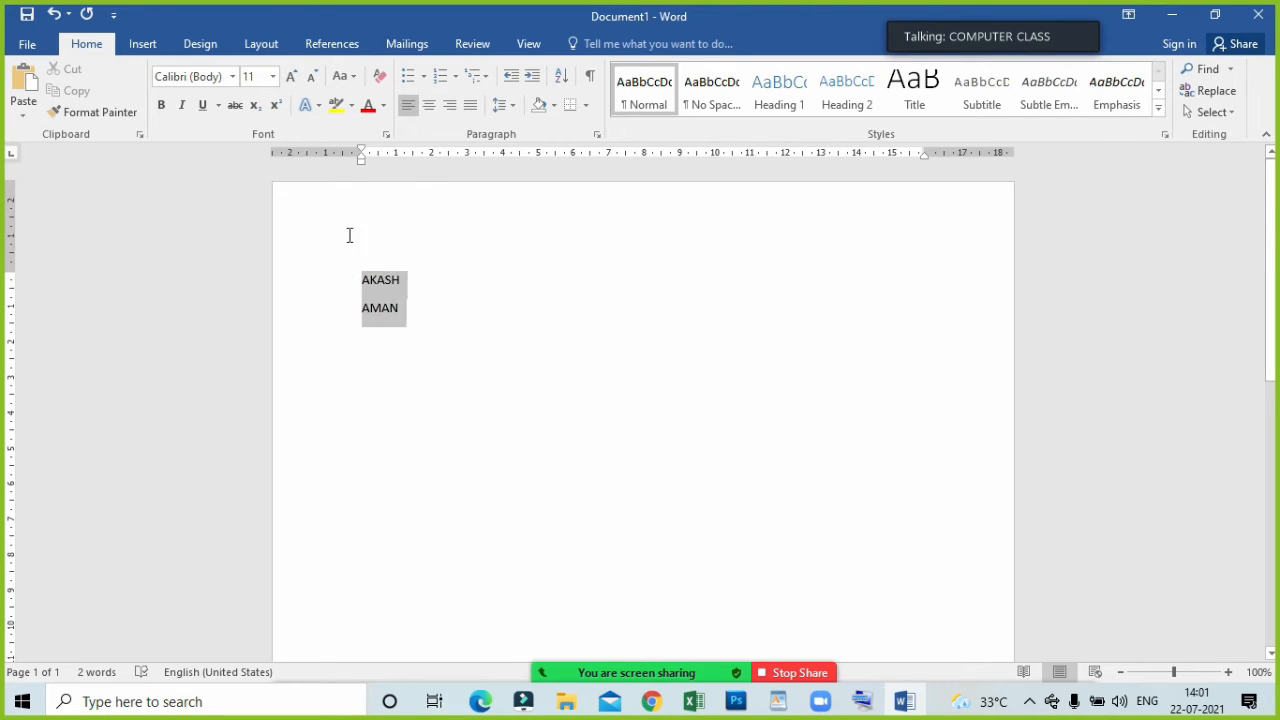
pyautogui.click(290, 77)
pyautogui.click(290, 77)
pyautogui.click(290, 77)
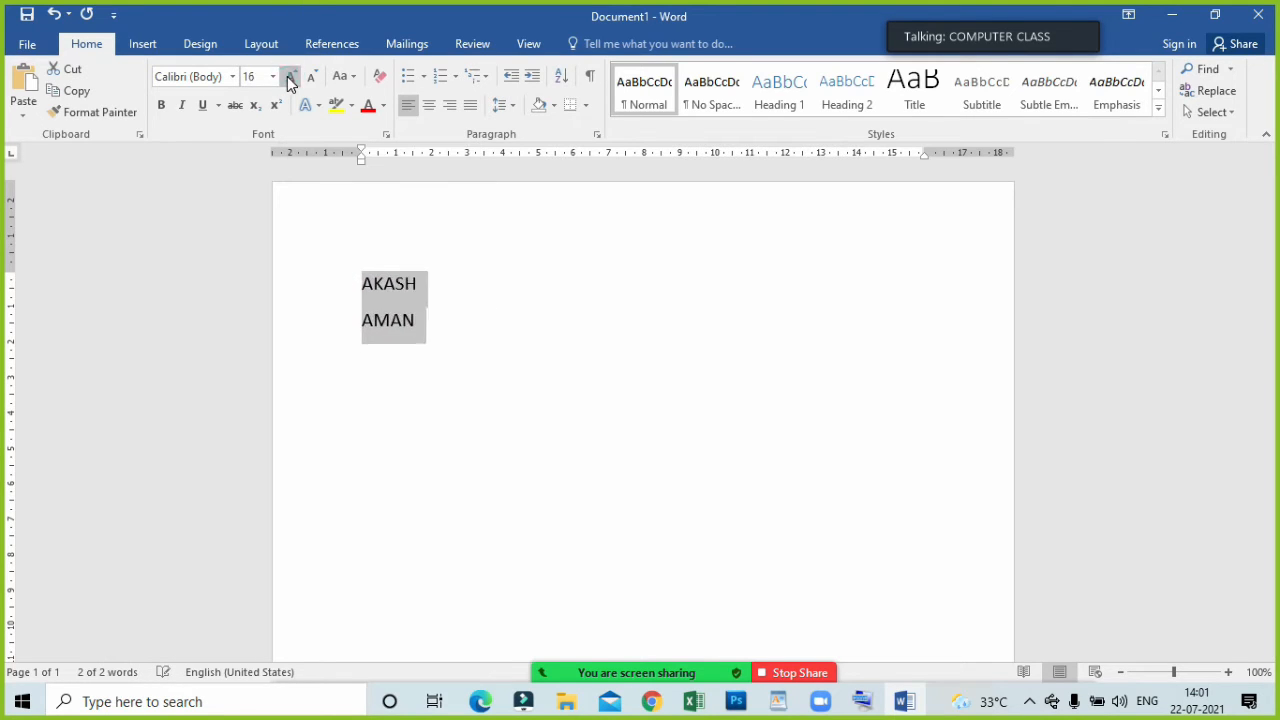
pyautogui.click(290, 77)
pyautogui.click(290, 77)
pyautogui.click(290, 77)
pyautogui.click(526, 334)
# Select only the second name and shrink its font size to 10.
pyautogui.moveTo(459, 350); pyautogui.dragTo(351, 351)
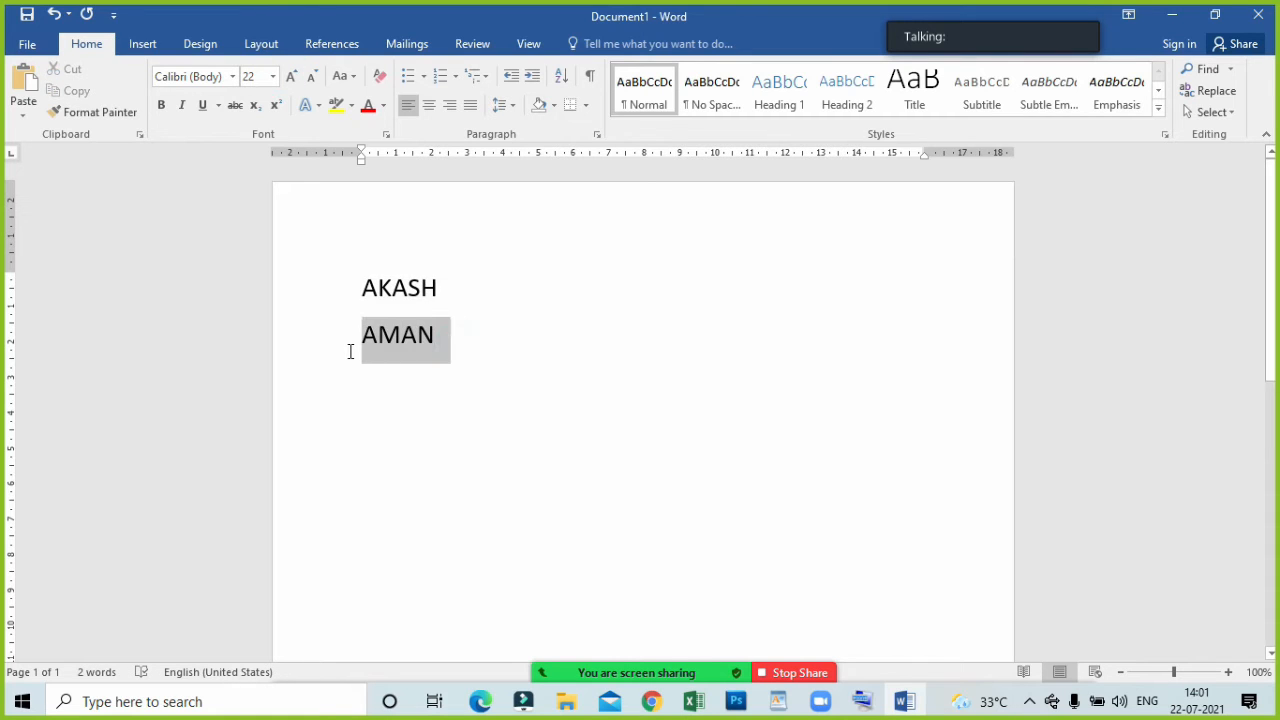
pyautogui.click(312, 79)
pyautogui.click(312, 79)
pyautogui.click(312, 79)
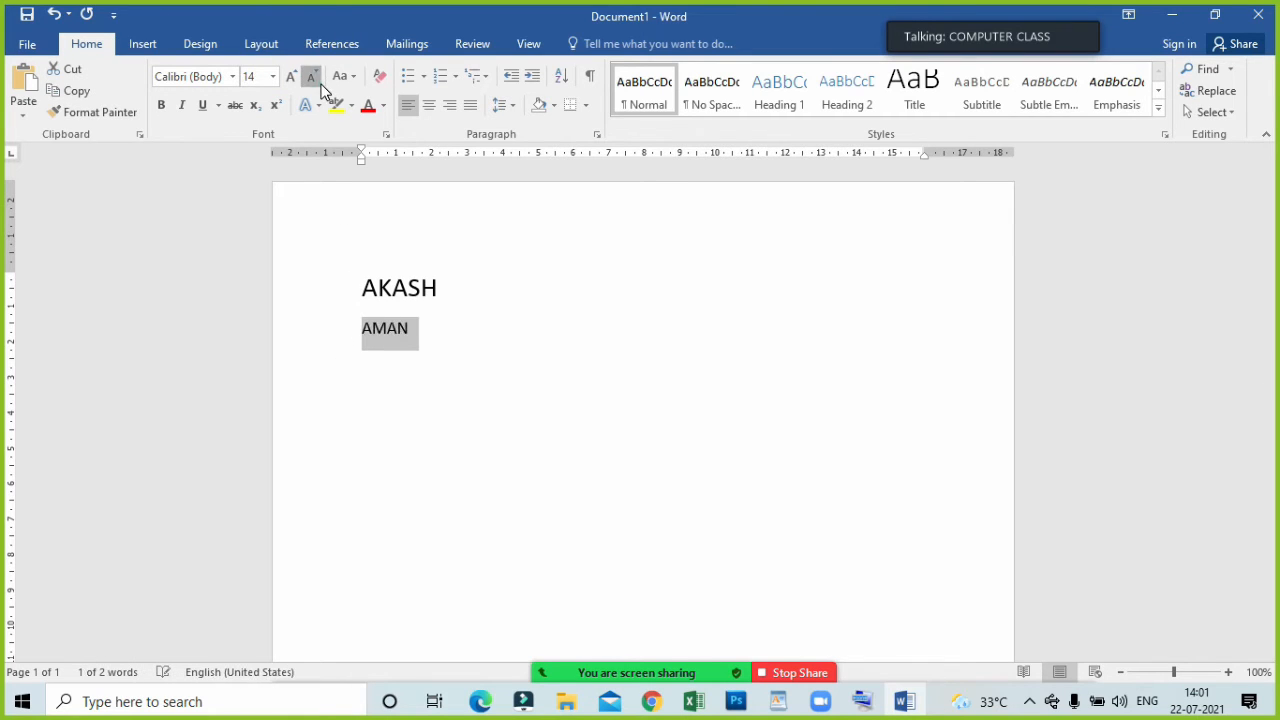
pyautogui.click(312, 79)
pyautogui.click(312, 79)
pyautogui.click(312, 79)
pyautogui.click(312, 79)
pyautogui.click(486, 357)
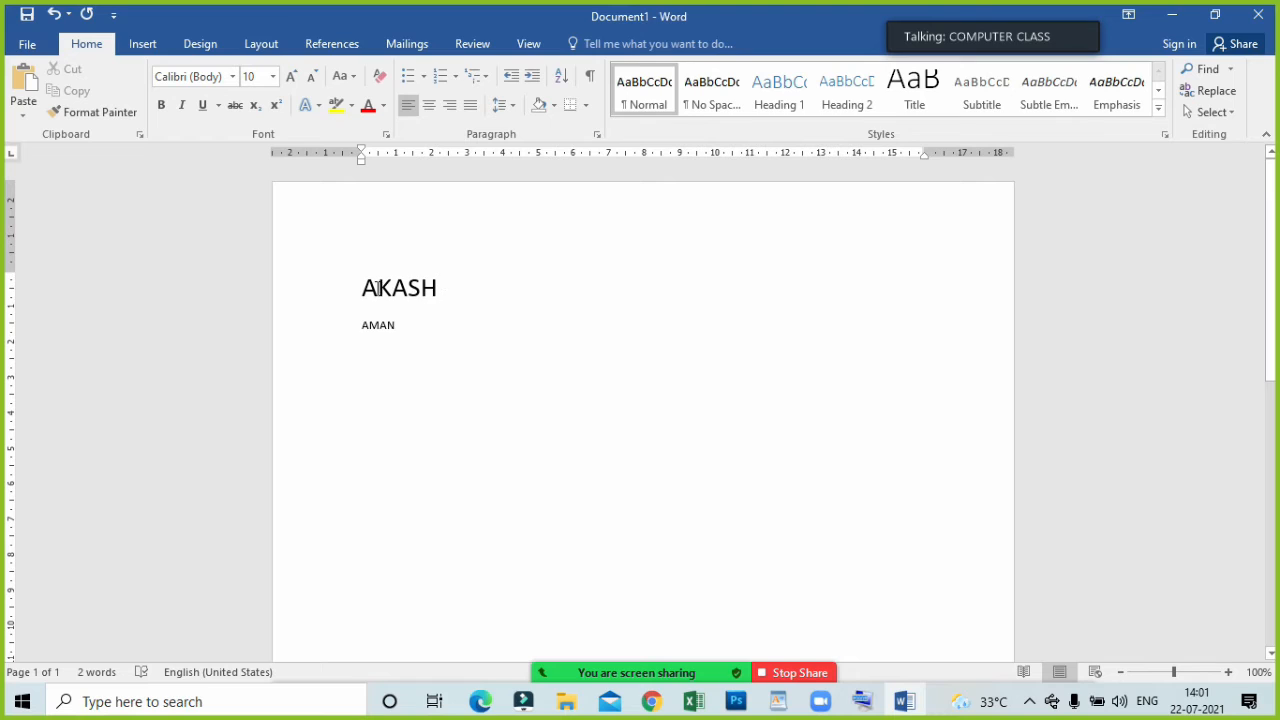
# Make the first name bold and set its font color to the standard red.
pyautogui.moveTo(443, 297); pyautogui.dragTo(358, 292)
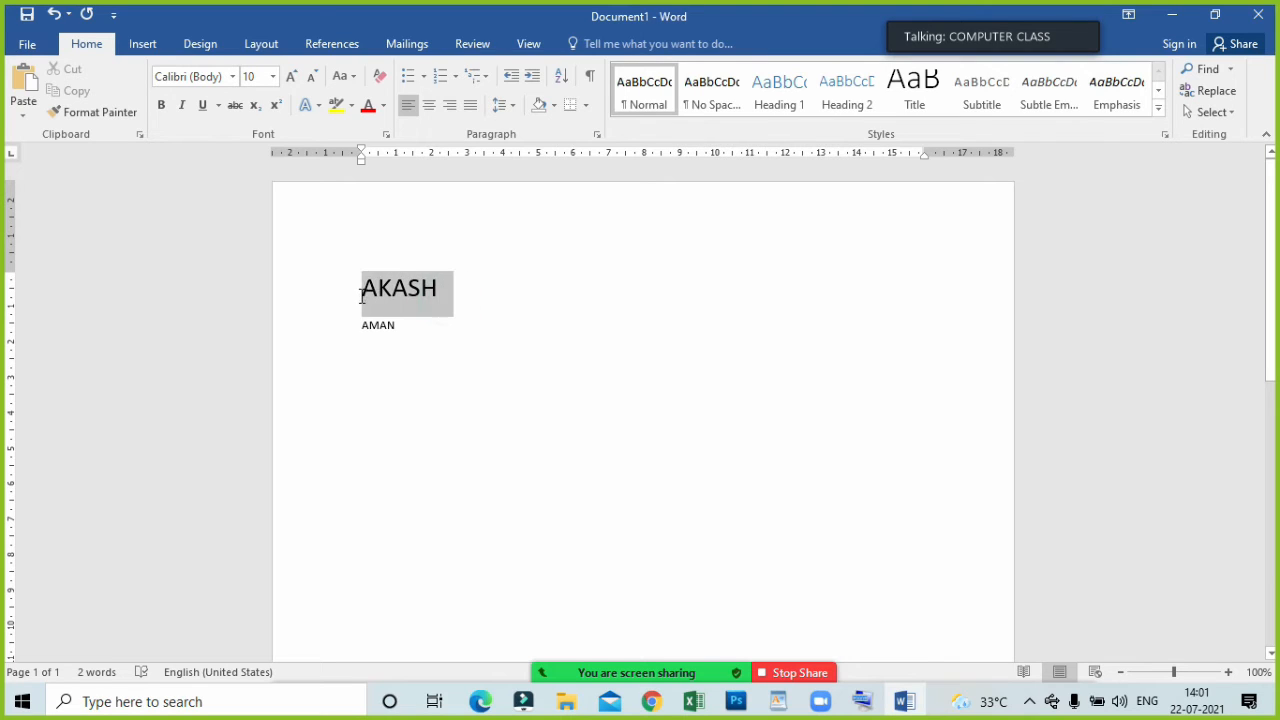
pyautogui.click(161, 105)
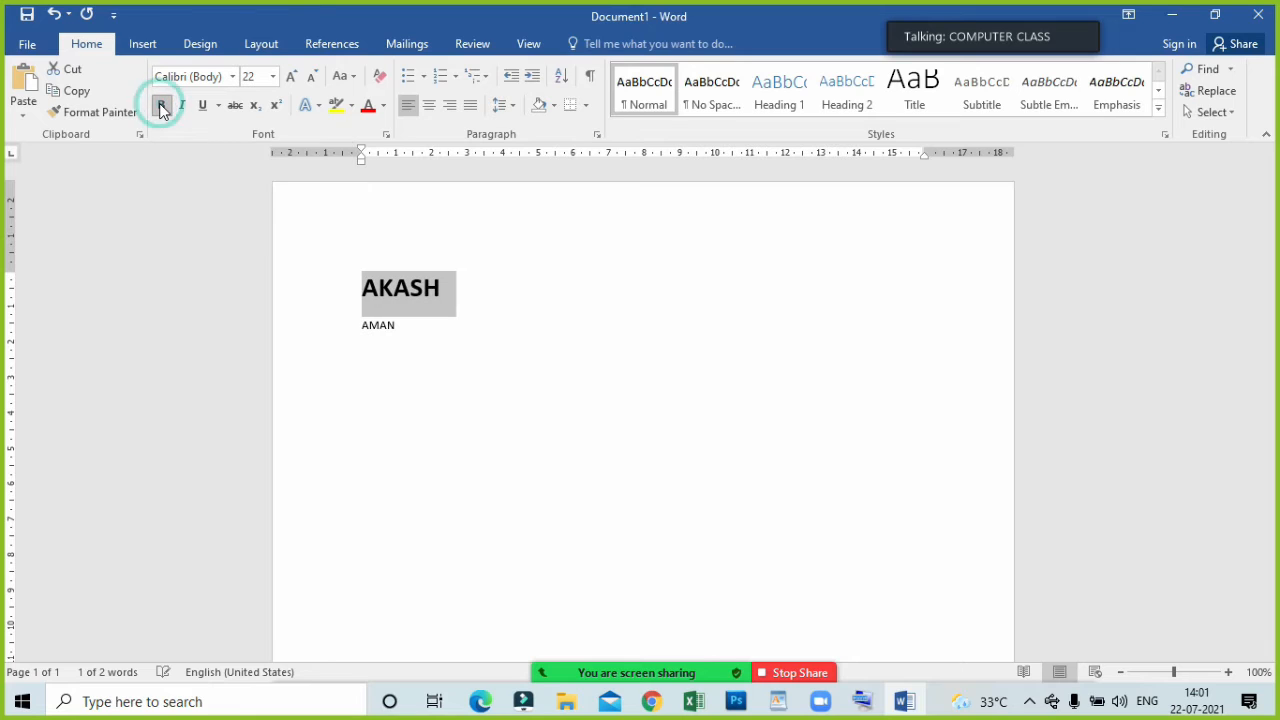
pyautogui.click(384, 106)
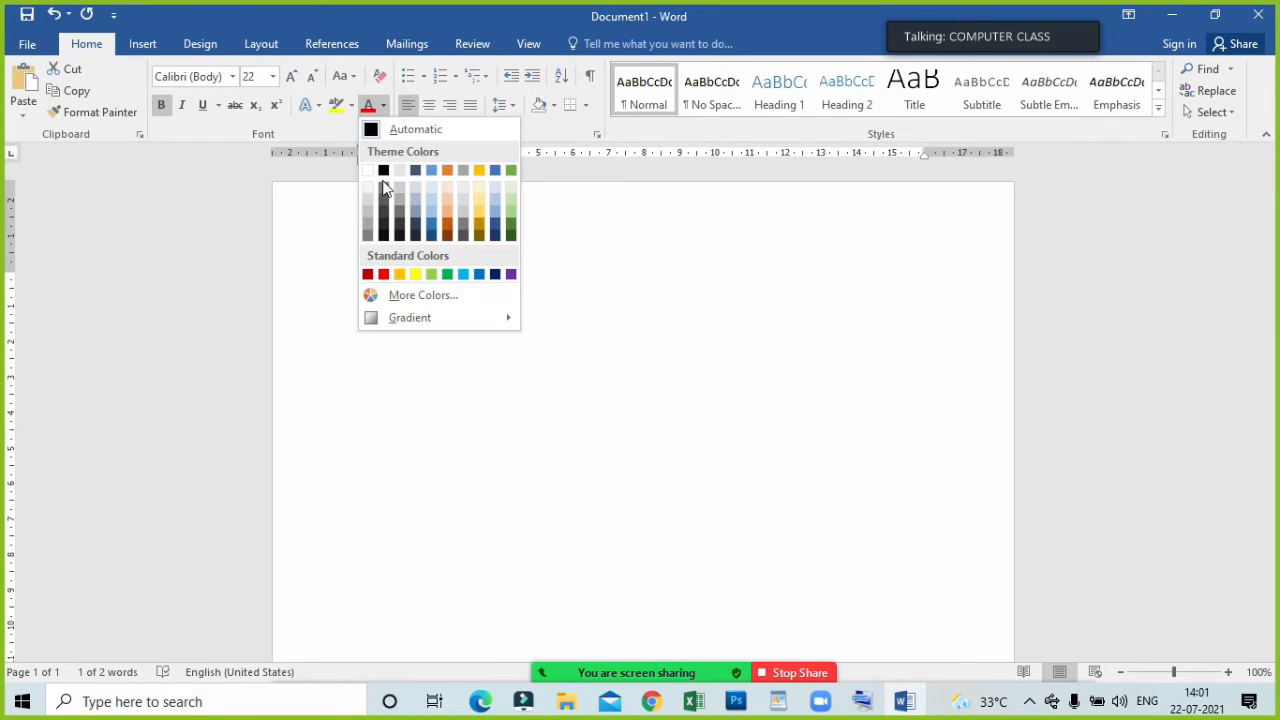
pyautogui.click(383, 274)
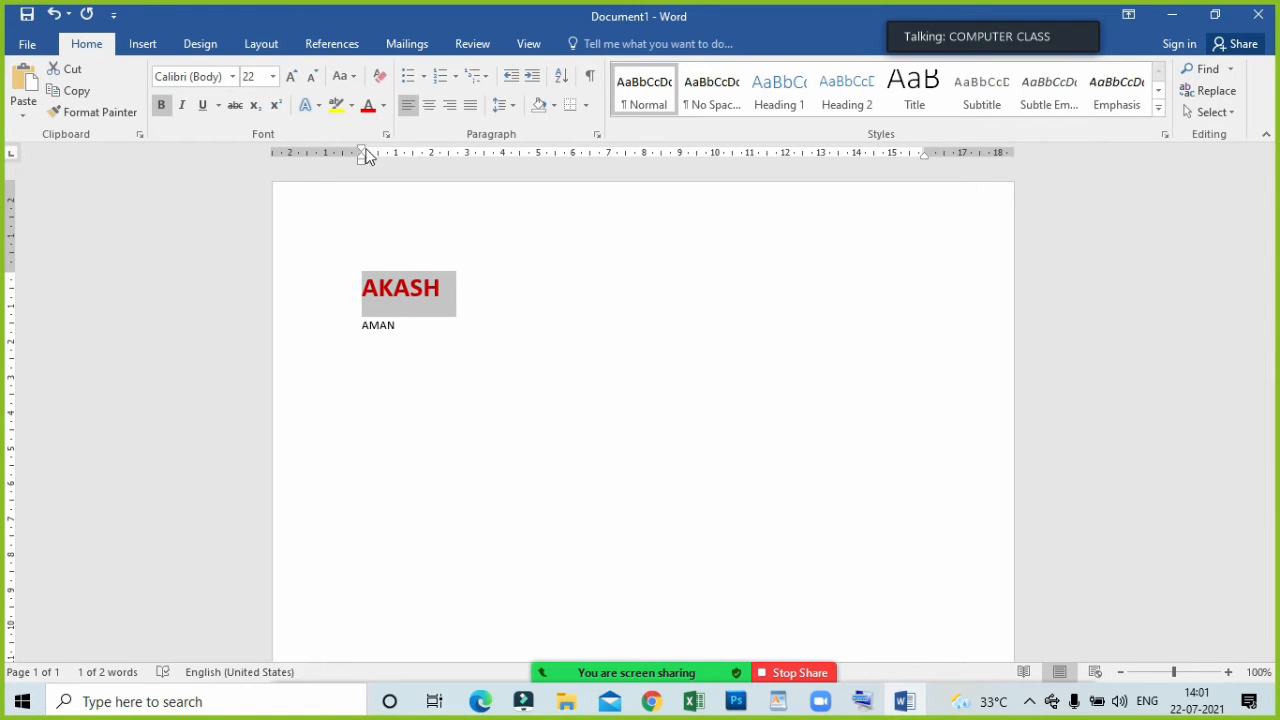
pyautogui.click(483, 206)
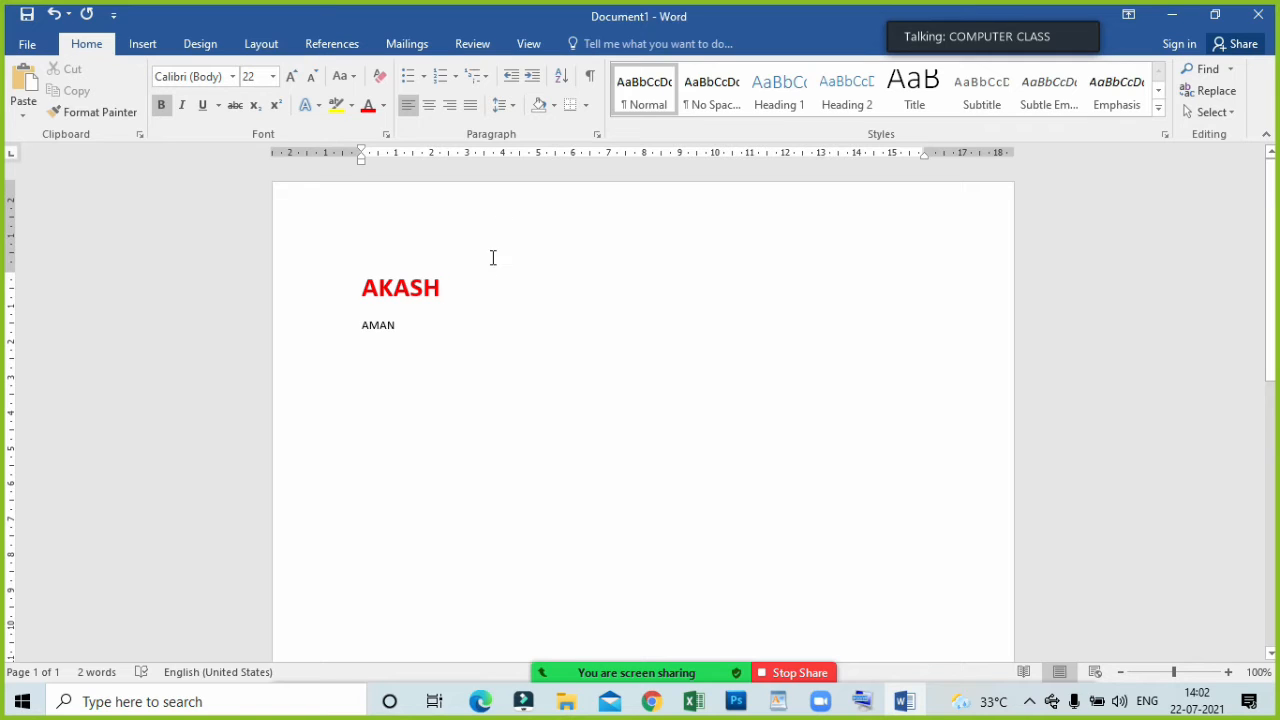
# Try to copy the first name's formatting to the second name with Format Painter.
pyautogui.click(466, 289)
pyautogui.click(345, 290)
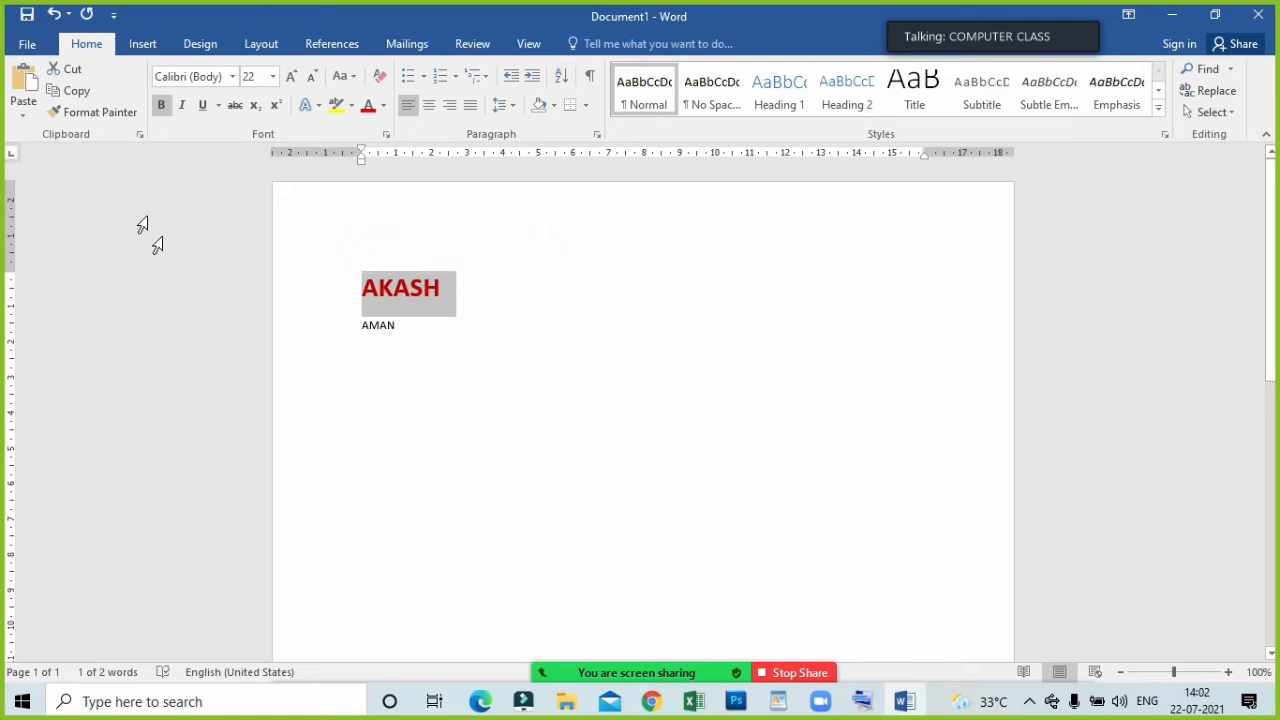
pyautogui.click(118, 116)
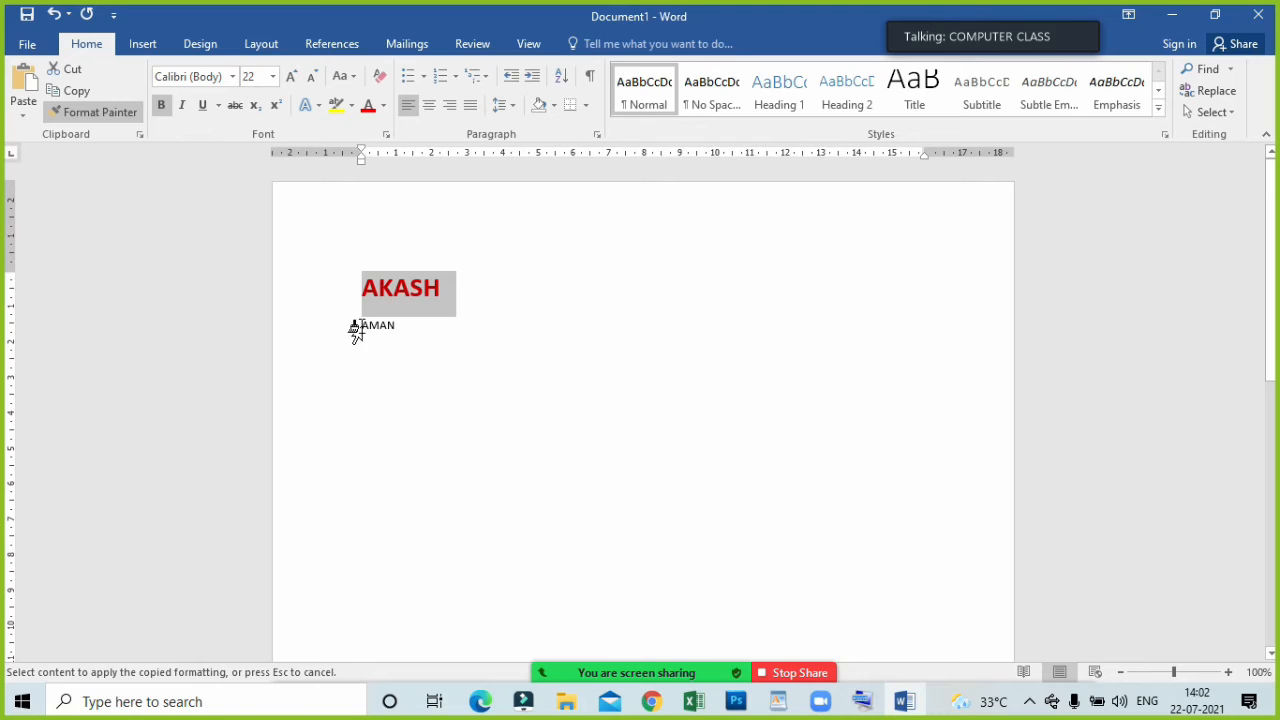
pyautogui.moveTo(361, 326)
pyautogui.mouseDown()
pyautogui.moveTo(397, 329)
pyautogui.moveTo(356, 326)
pyautogui.mouseUp()
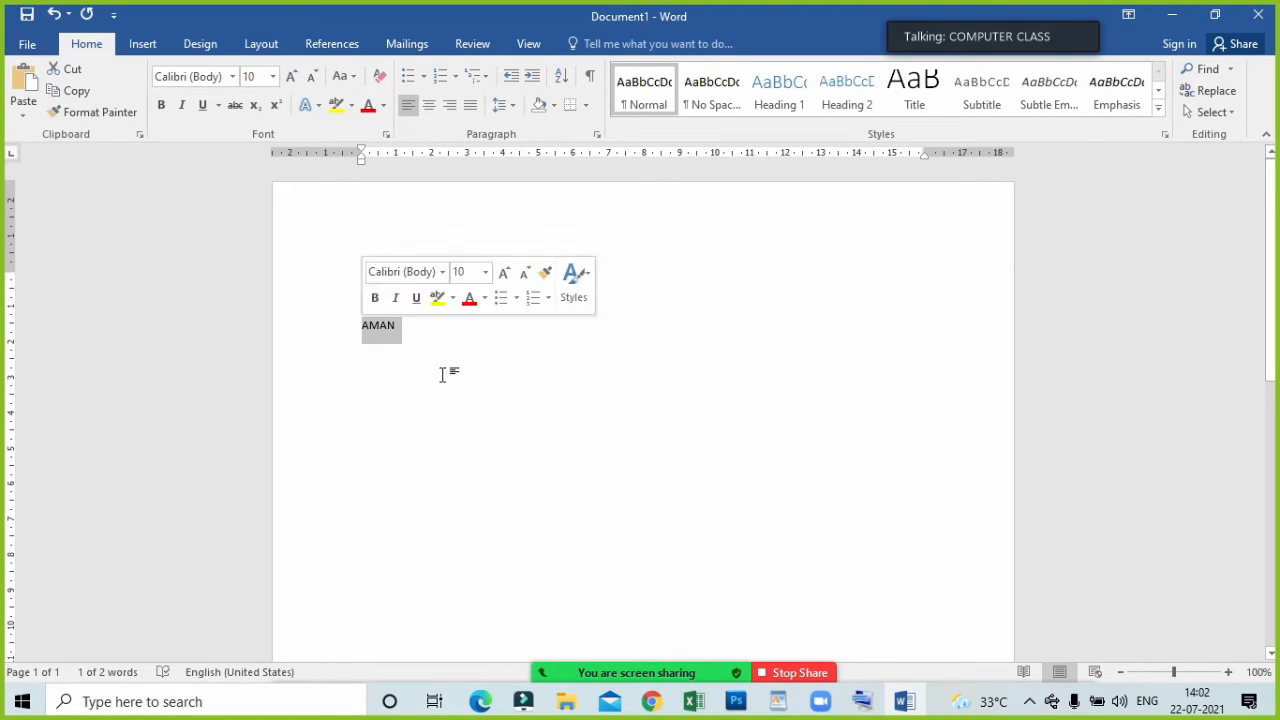
pyautogui.click(476, 370)
# Copy the bold red size 22 formatting from the first name to the whole second name with Format Painter.
pyautogui.moveTo(452, 280); pyautogui.dragTo(354, 284)
pyautogui.click(118, 112)
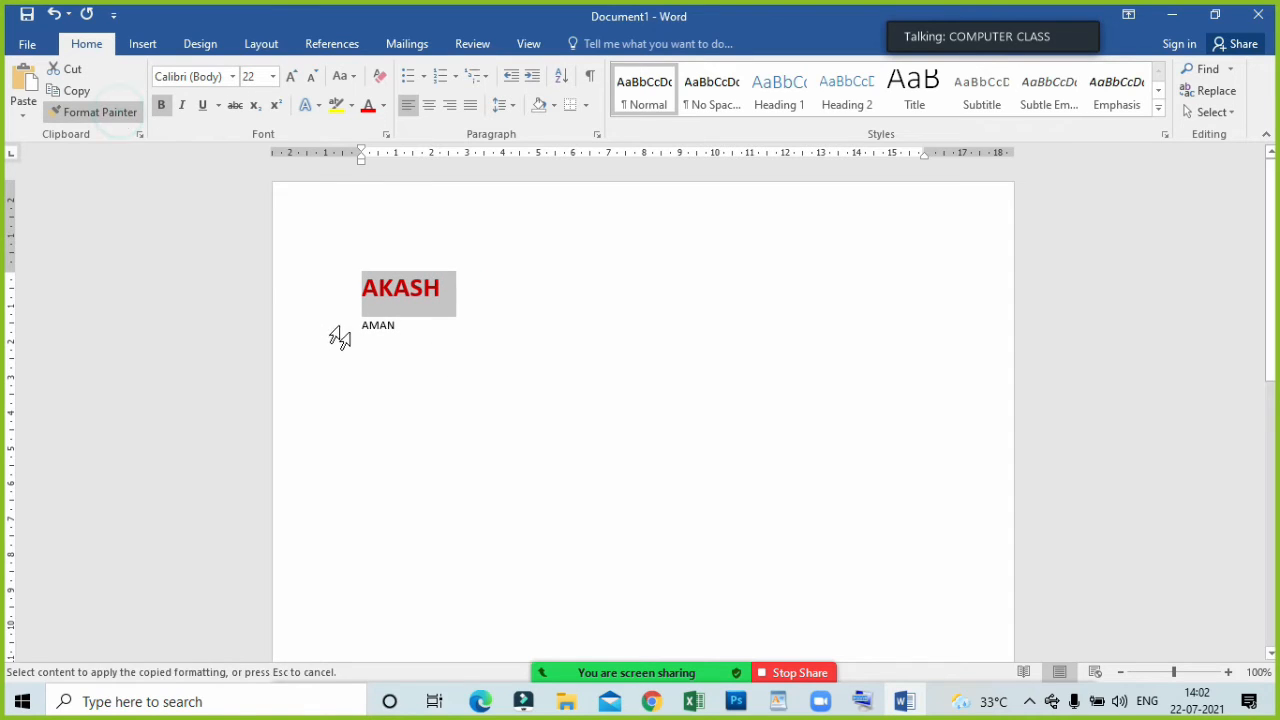
pyautogui.moveTo(360, 325); pyautogui.dragTo(398, 326)
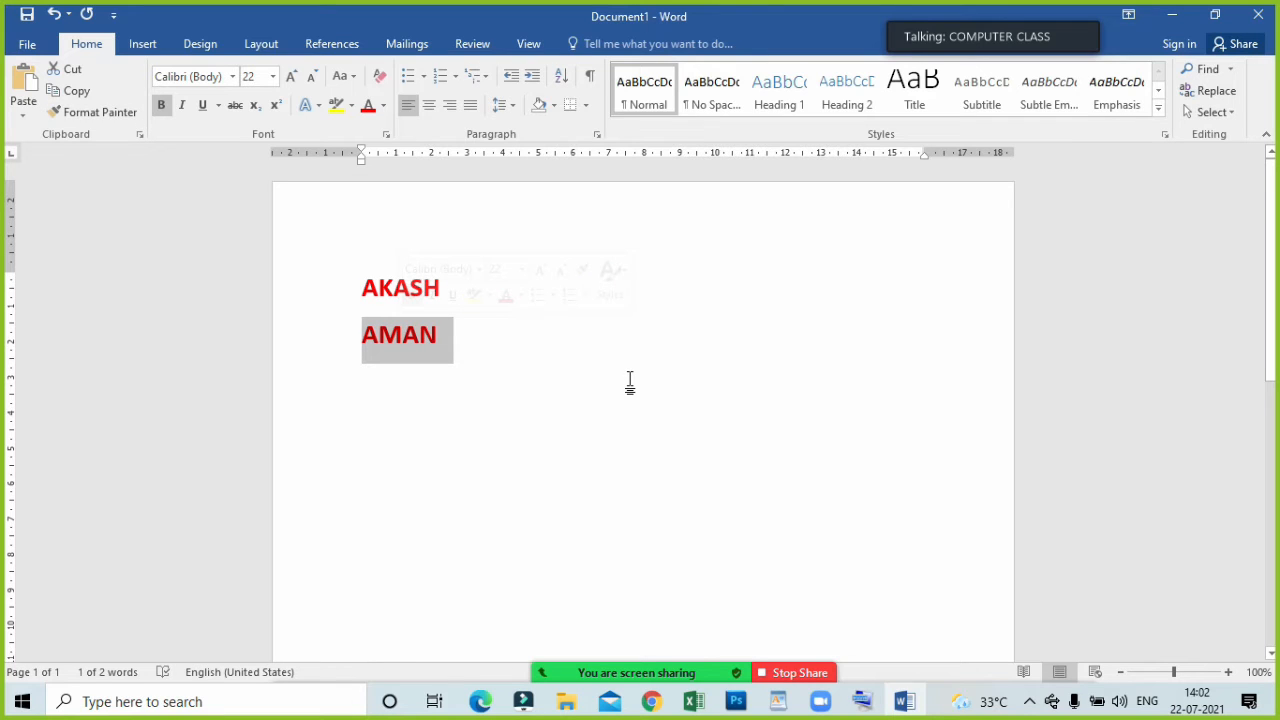
pyautogui.click(596, 355)
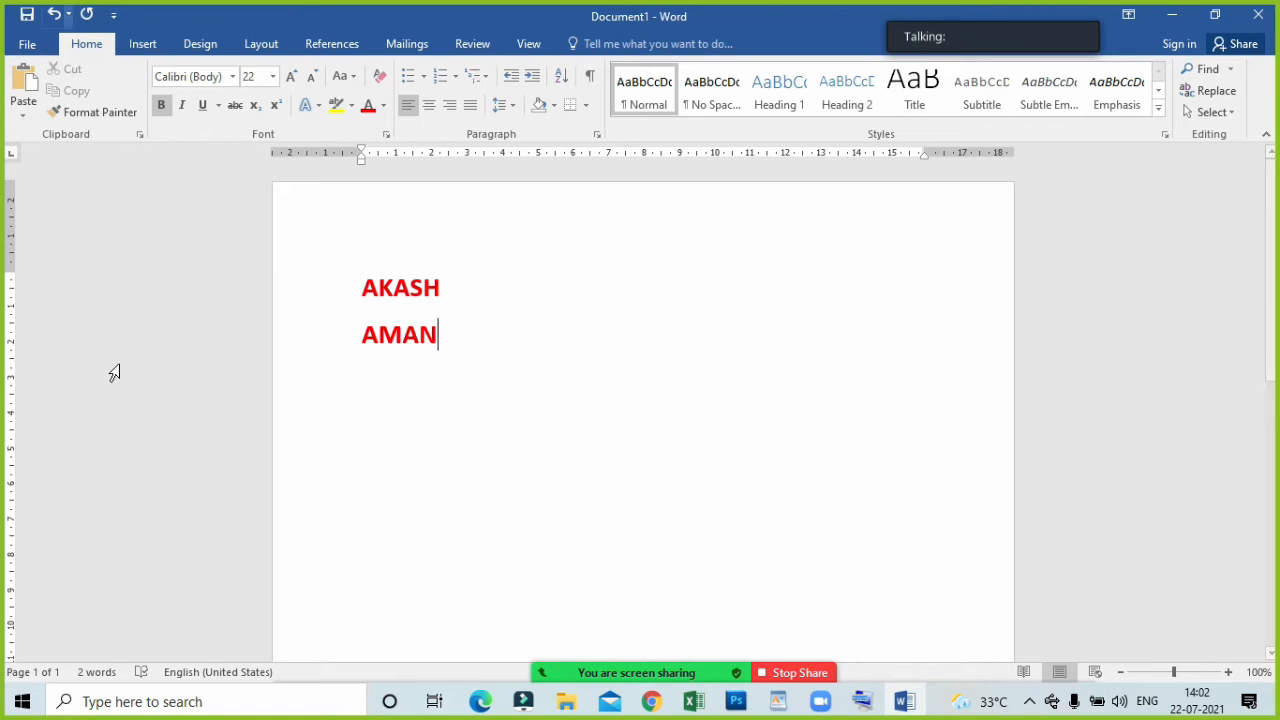
pyautogui.click(481, 701)
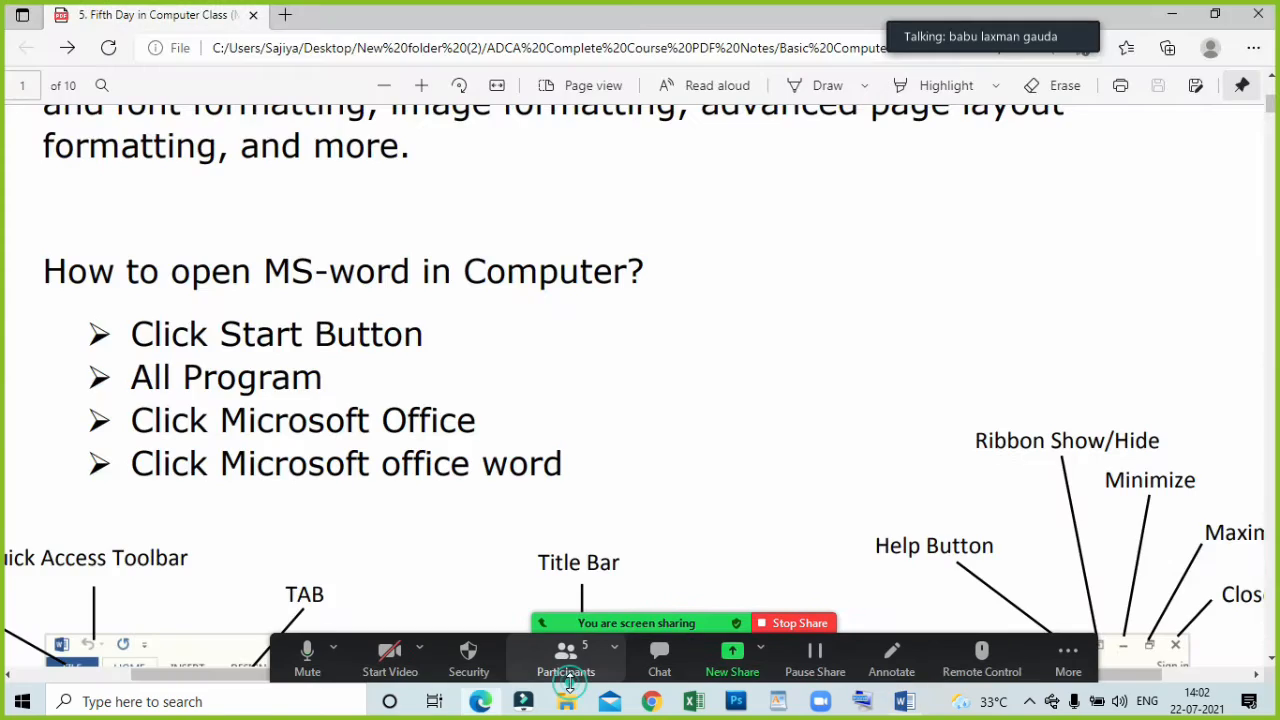
pyautogui.click(1172, 14)
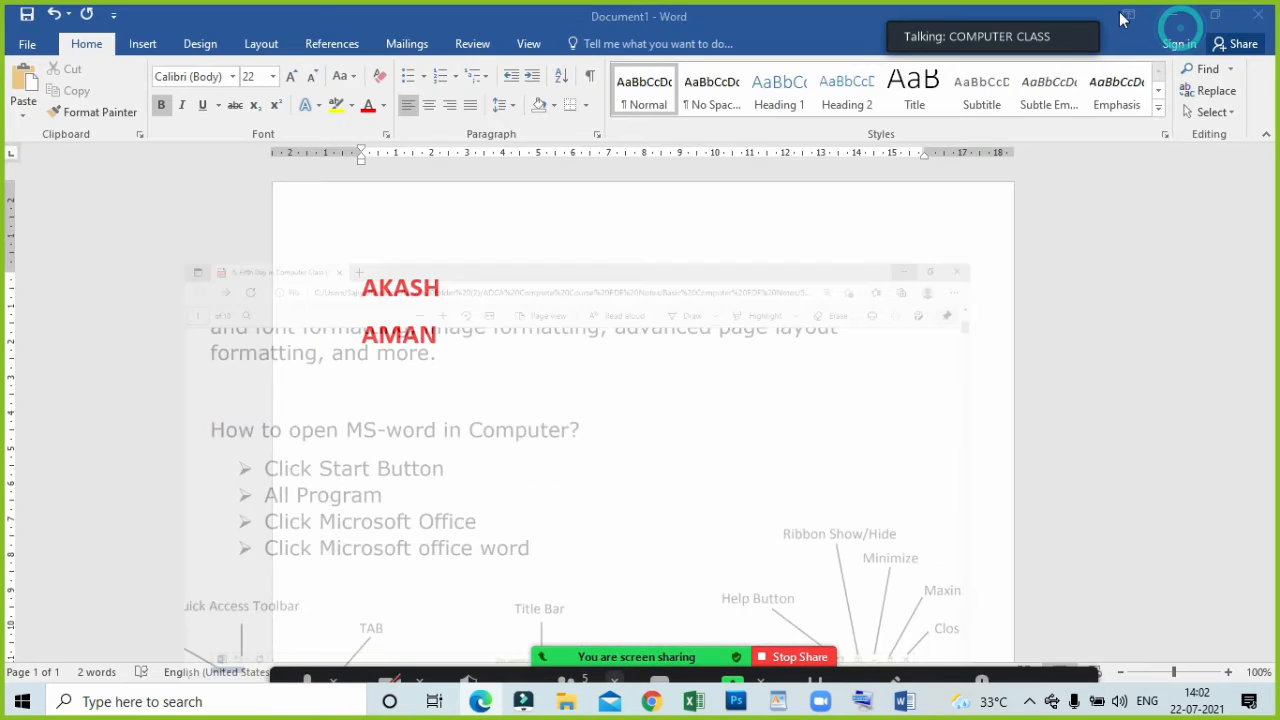
# Clear all formatting from the second name only.
pyautogui.moveTo(491, 386); pyautogui.dragTo(343, 300)
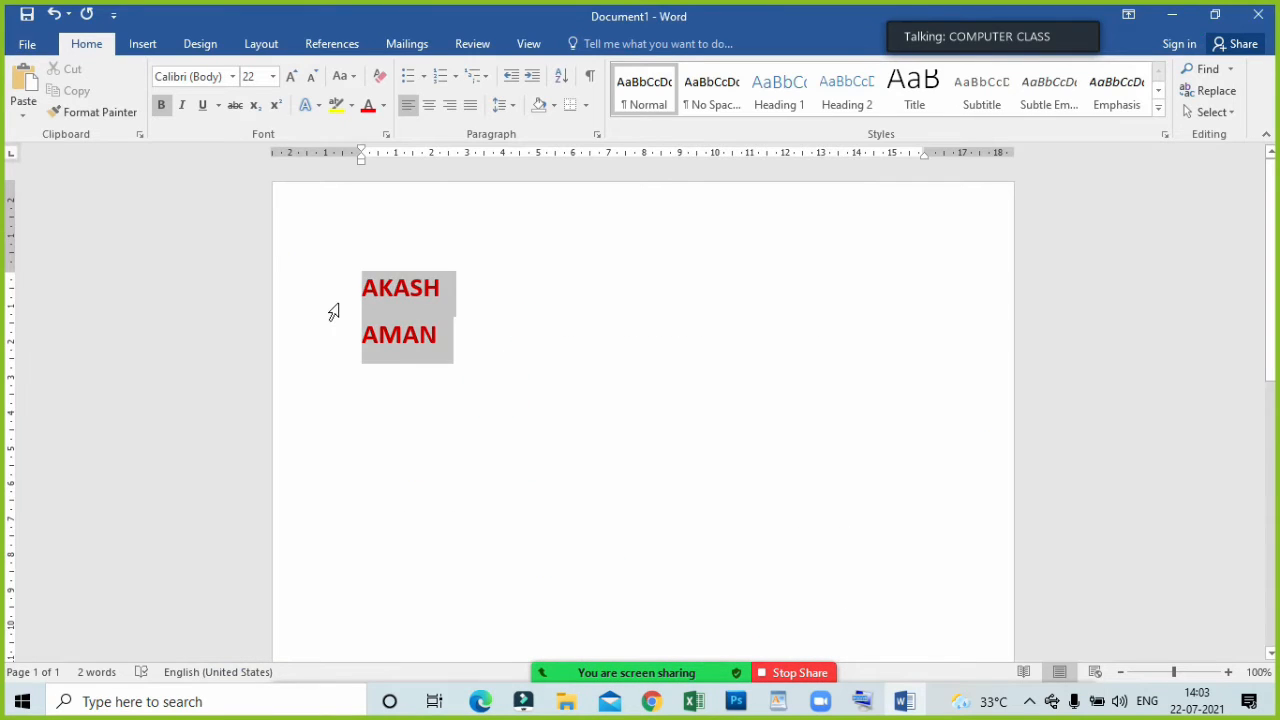
pyautogui.doubleClick(477, 354)
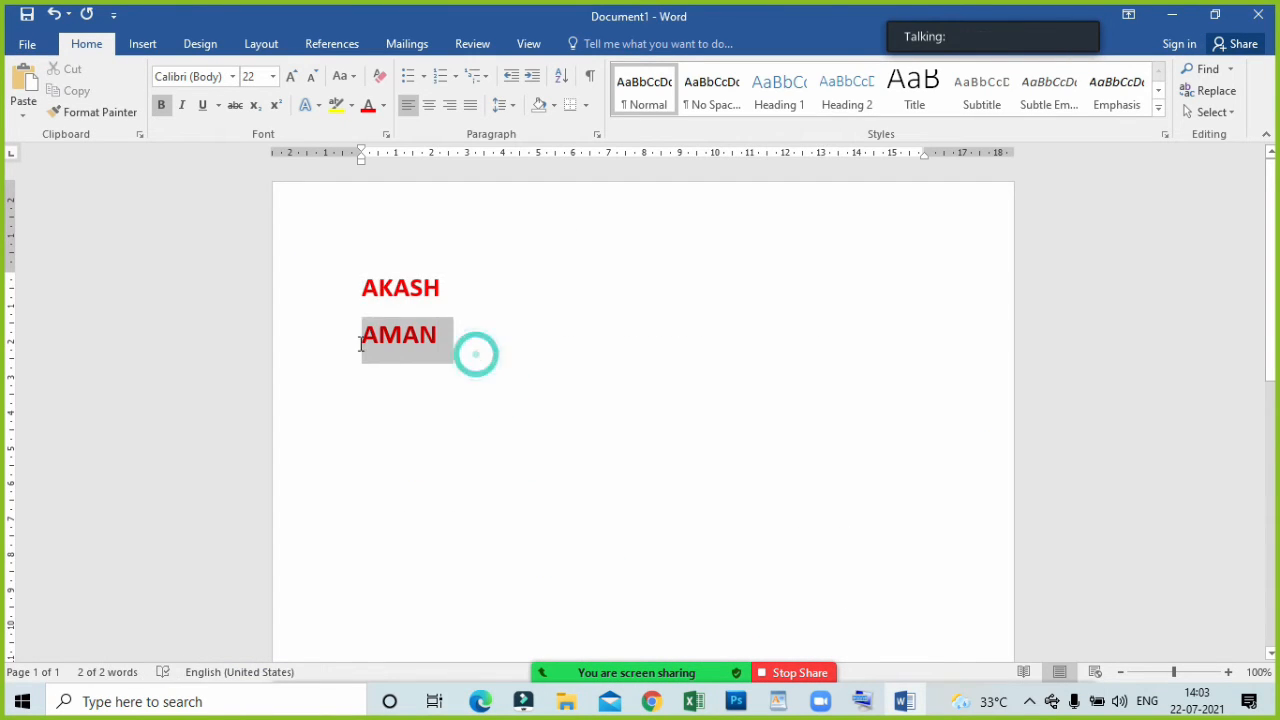
pyautogui.click(379, 76)
pyautogui.click(511, 337)
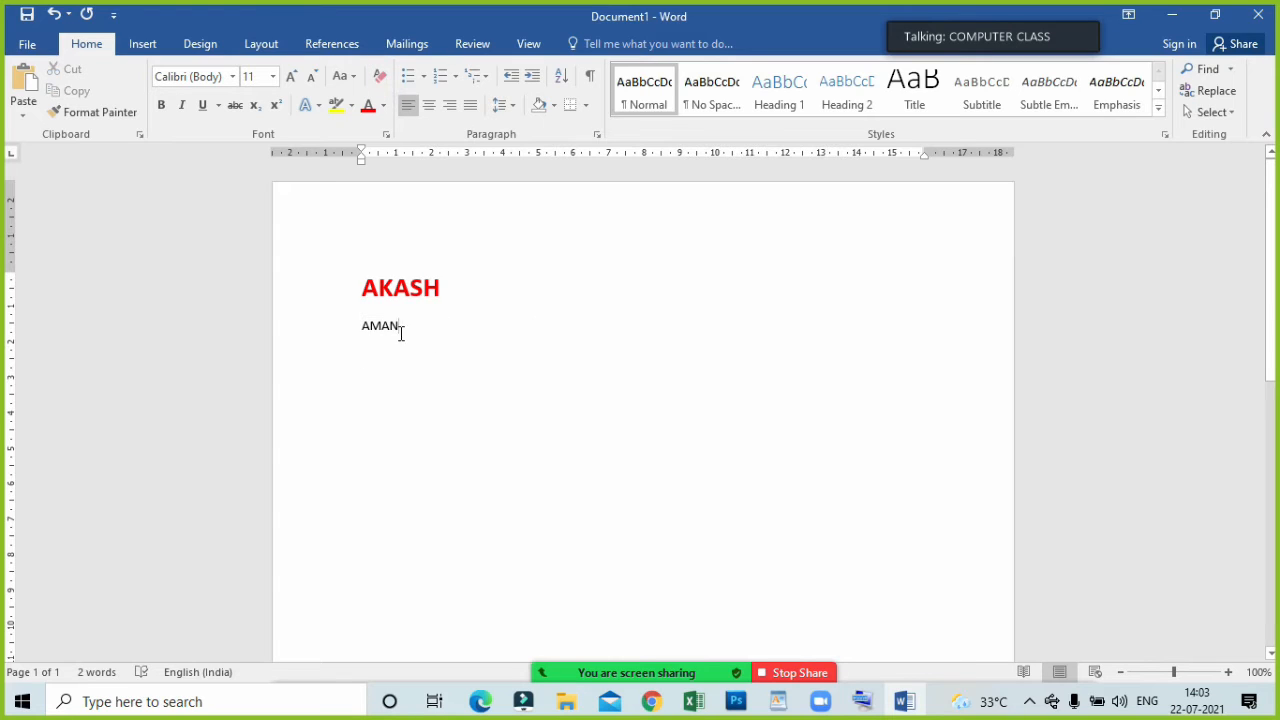
pyautogui.moveTo(358, 287); pyautogui.dragTo(456, 297)
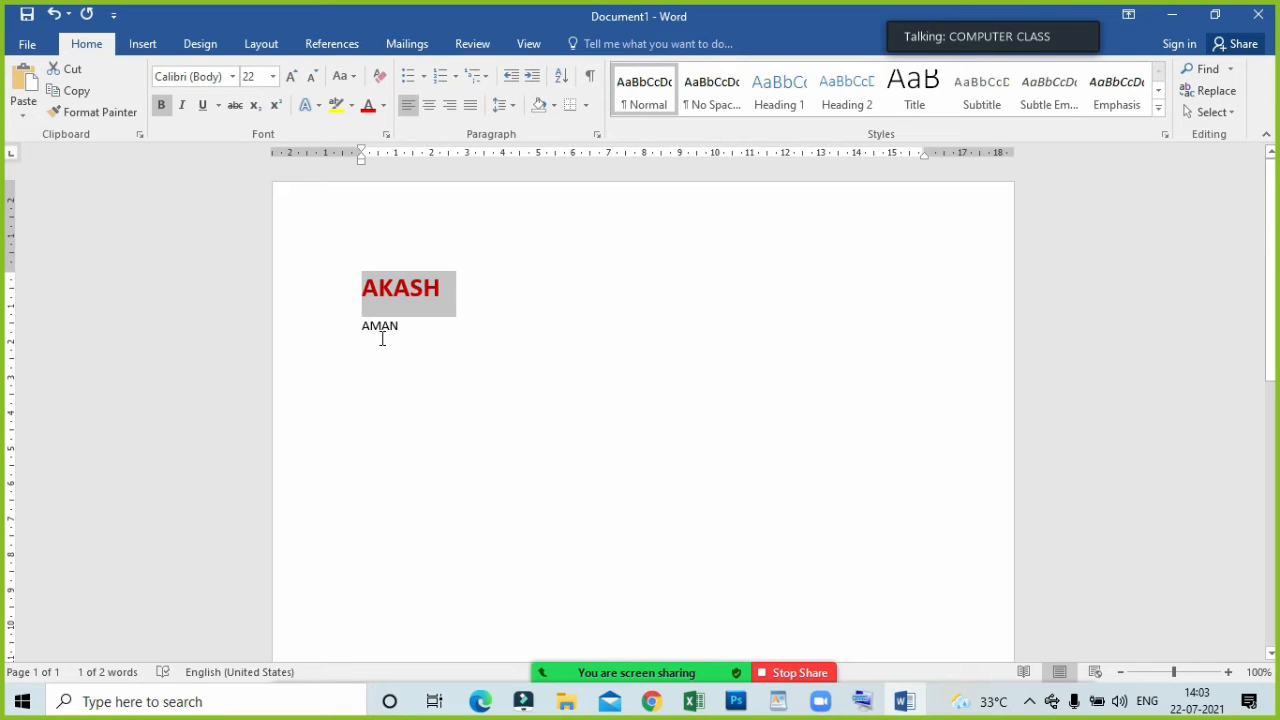
pyautogui.click(88, 111)
pyautogui.click(618, 526)
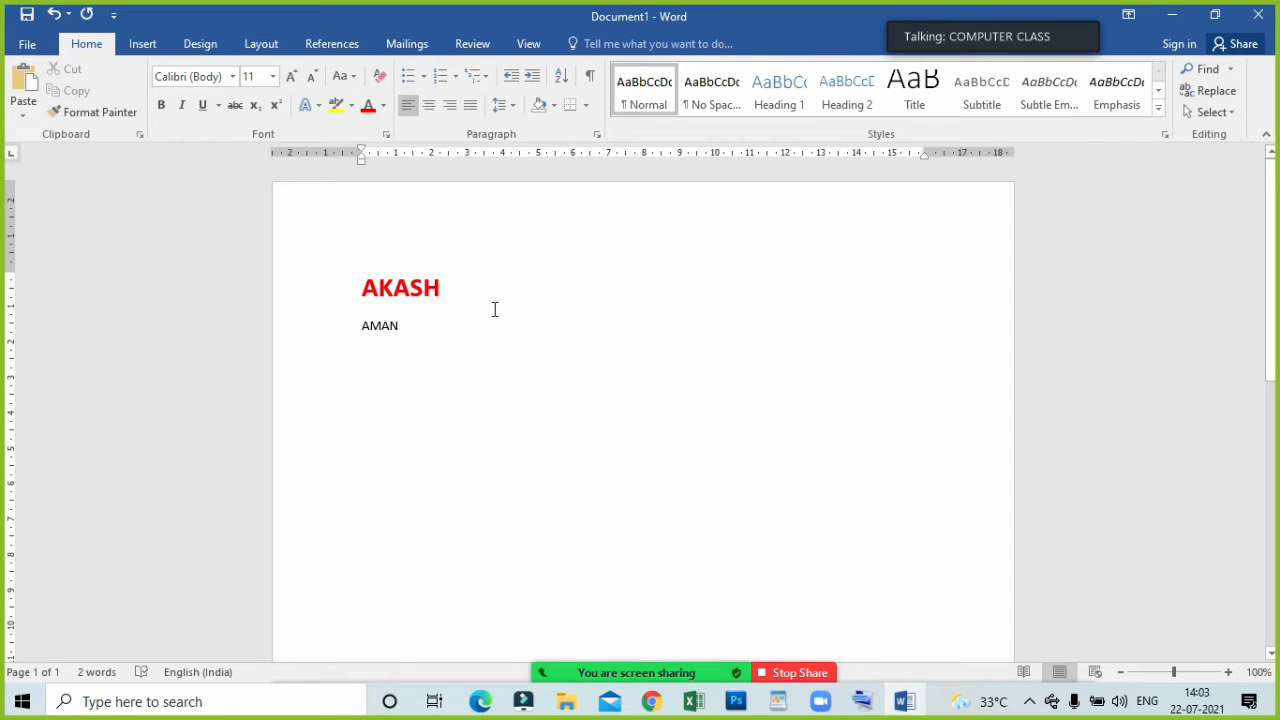
# Try to paint the first name's formatting across the letters of the second name, and undo the change.
pyautogui.moveTo(446, 287); pyautogui.dragTo(282, 288)
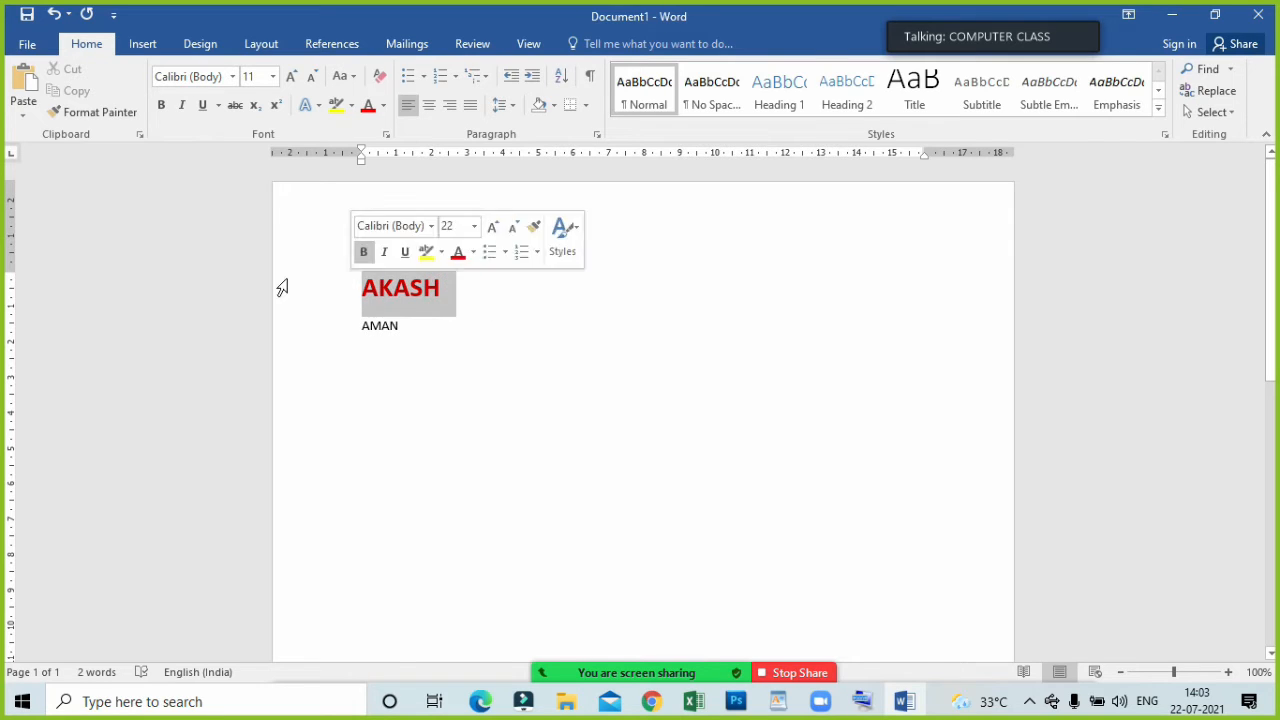
pyautogui.click(115, 114)
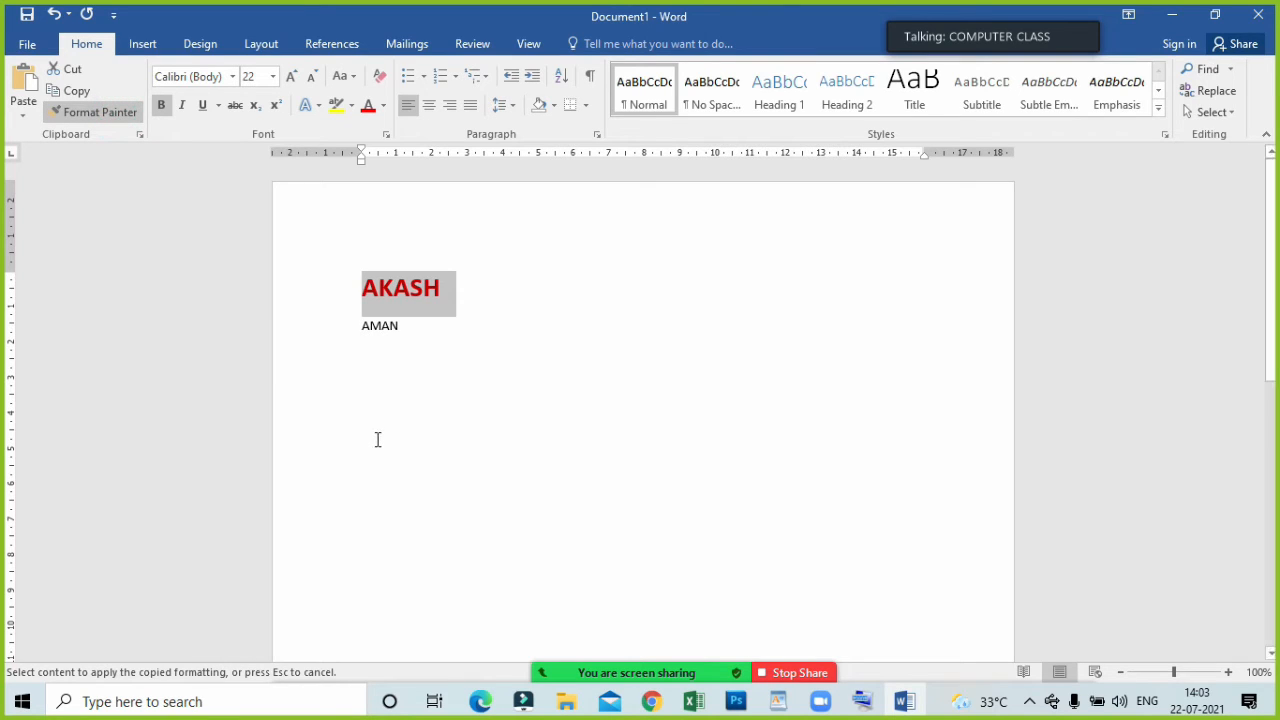
pyautogui.moveTo(362, 327); pyautogui.dragTo(391, 327)
pyautogui.click(406, 334)
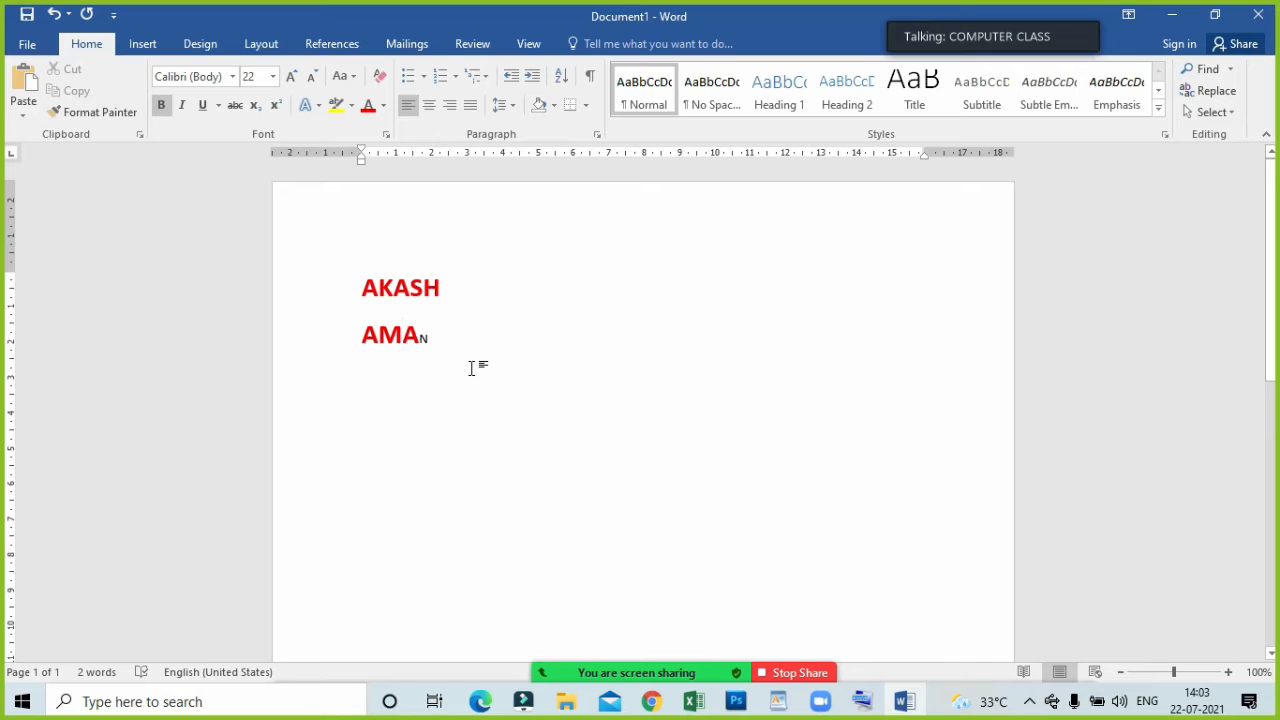
pyautogui.hotkey('ctrl', 'z')
# Use Format Painter to apply the first name's bold red formatting to the entire second line.
pyautogui.moveTo(450, 271); pyautogui.dragTo(351, 277)
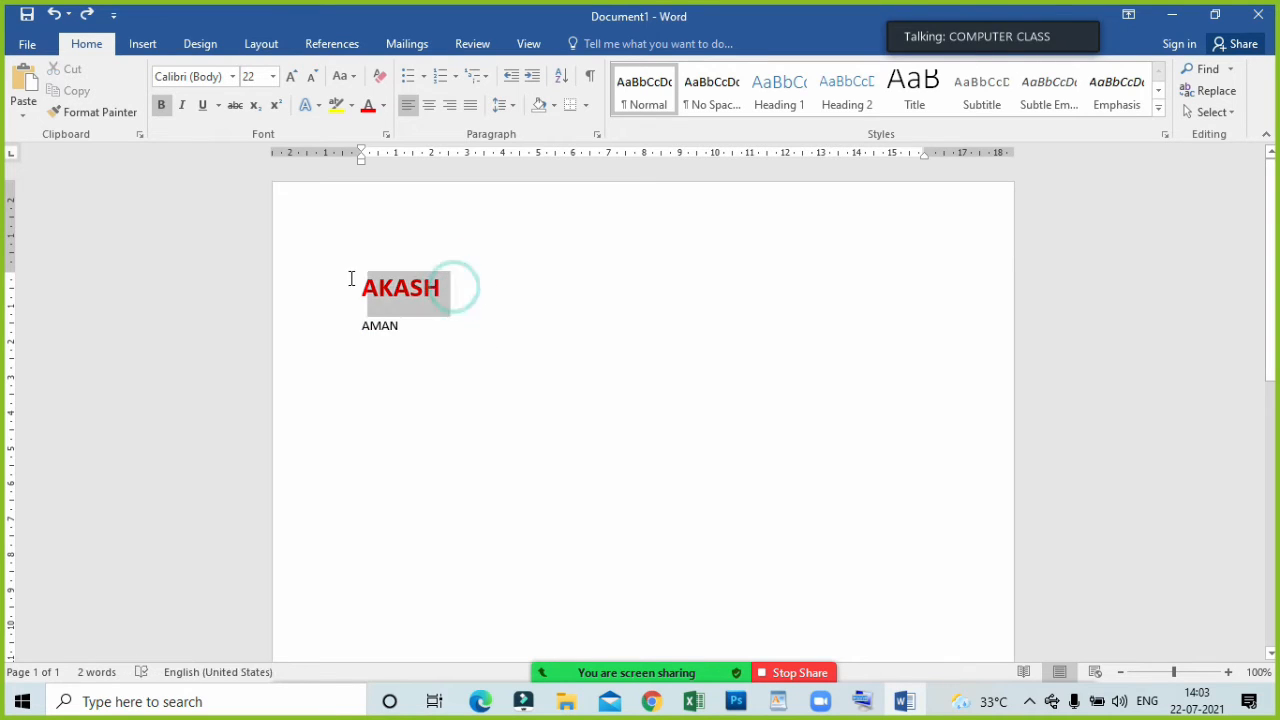
pyautogui.click(88, 111)
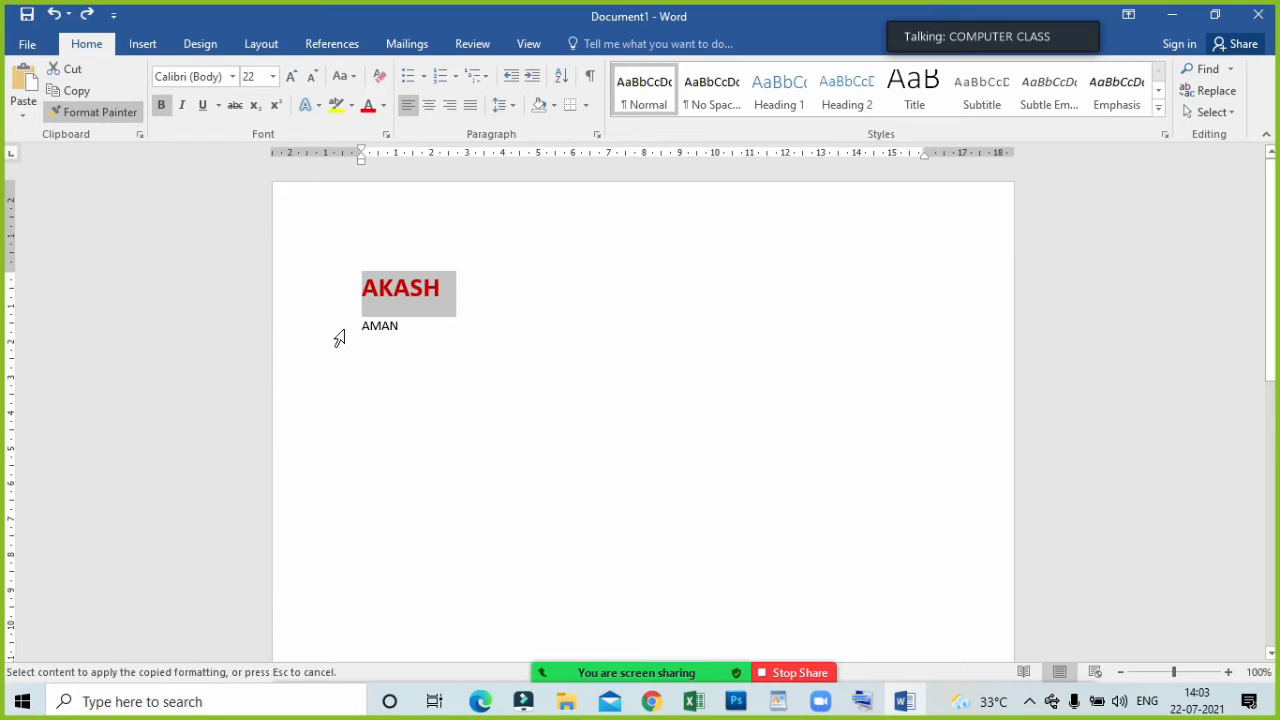
pyautogui.moveTo(360, 330); pyautogui.dragTo(455, 330)
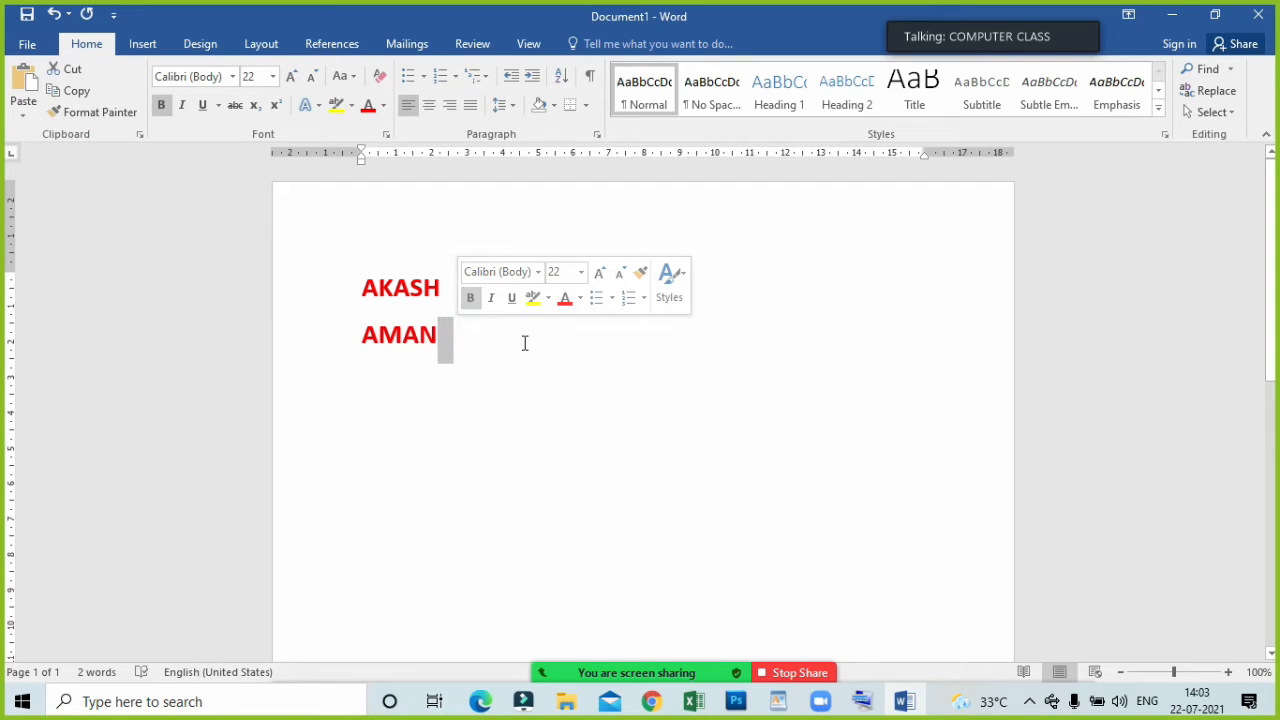
pyautogui.click(523, 392)
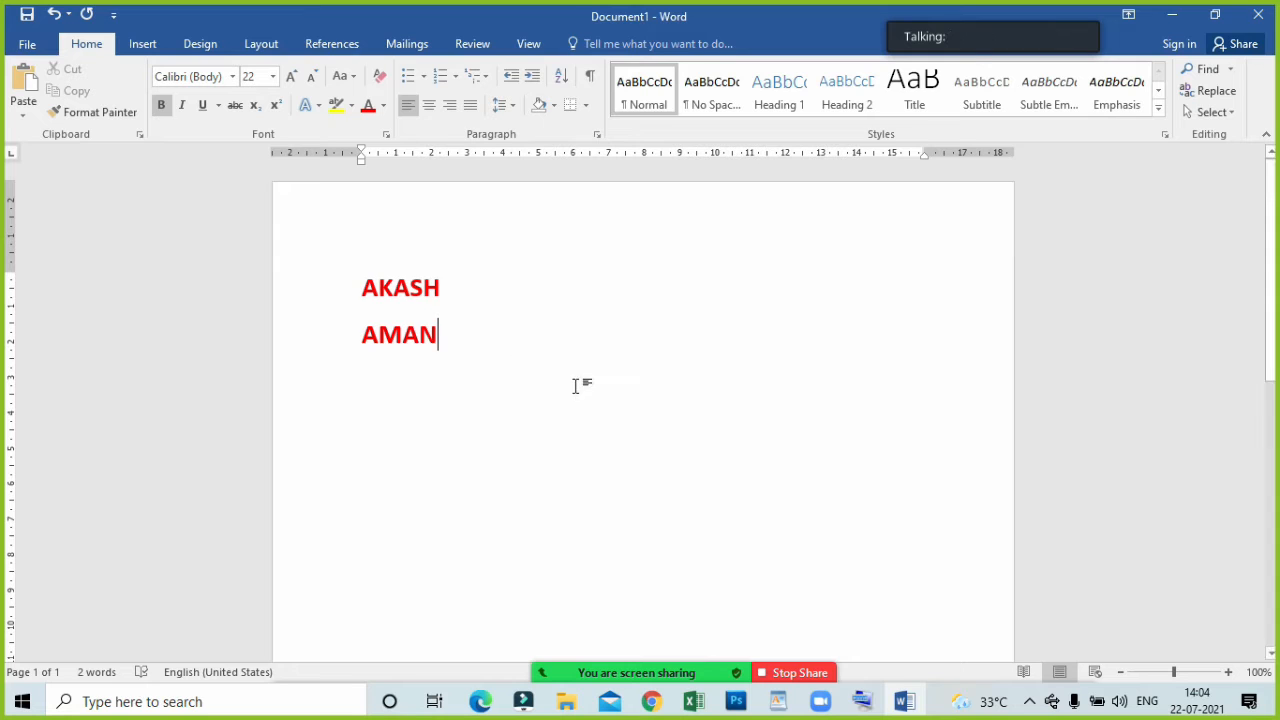
# Open the participants list of the Zoom meeting and lower the student's raised hand.
pyautogui.scroll(-3, 575, 386)
pyautogui.moveTo(616, 680)
pyautogui.click(565, 663)
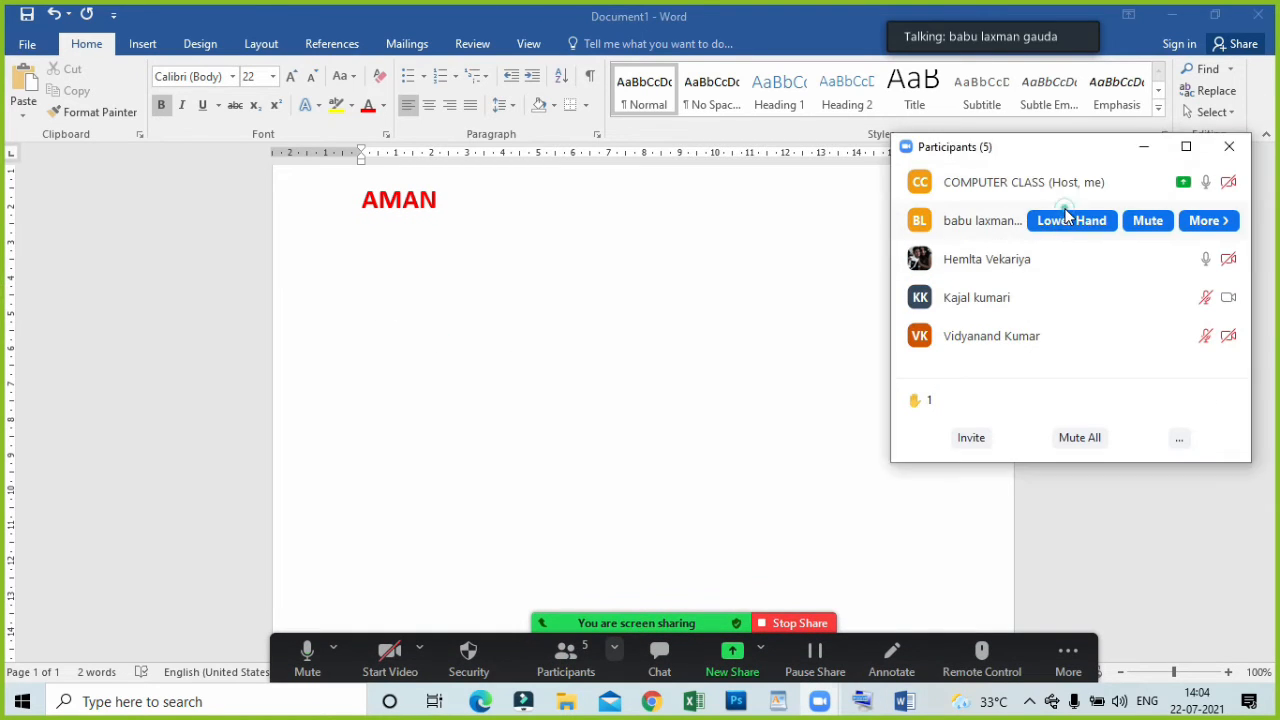
pyautogui.click(1067, 219)
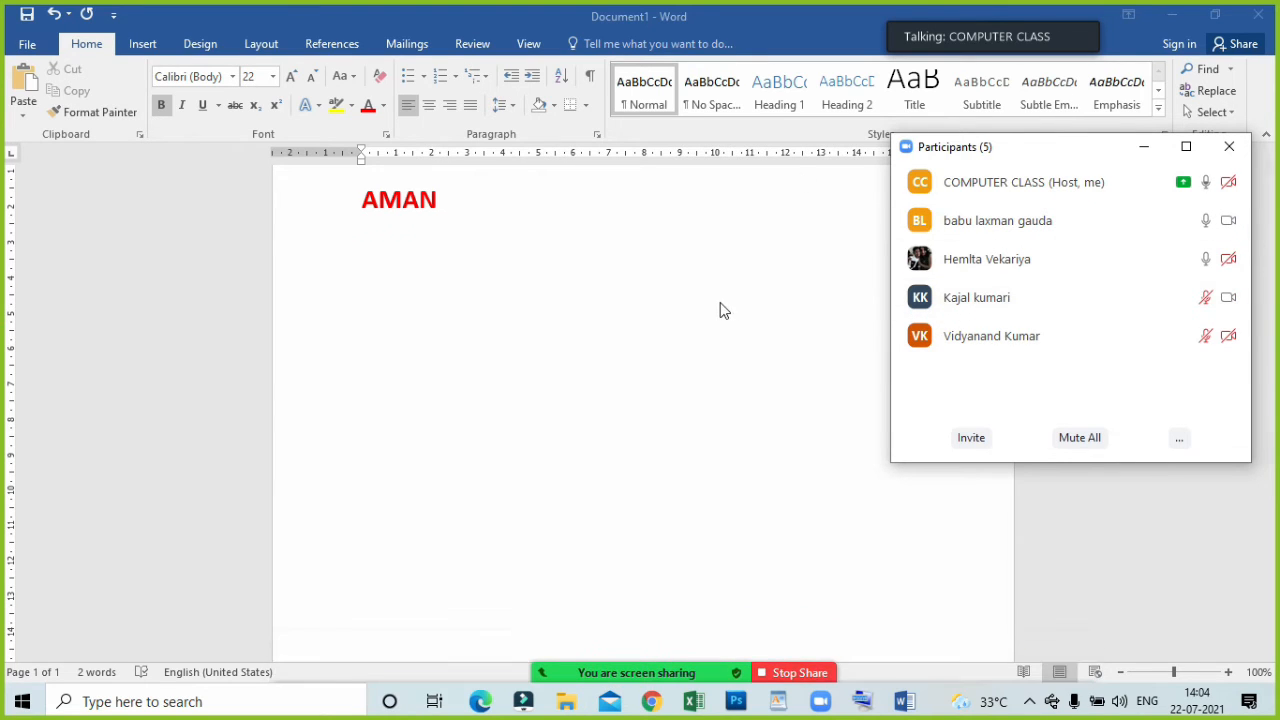
# Minimize the participants list and clear all formatting from the second name.
pyautogui.scroll(2, 724, 310)
pyautogui.click(1144, 146)
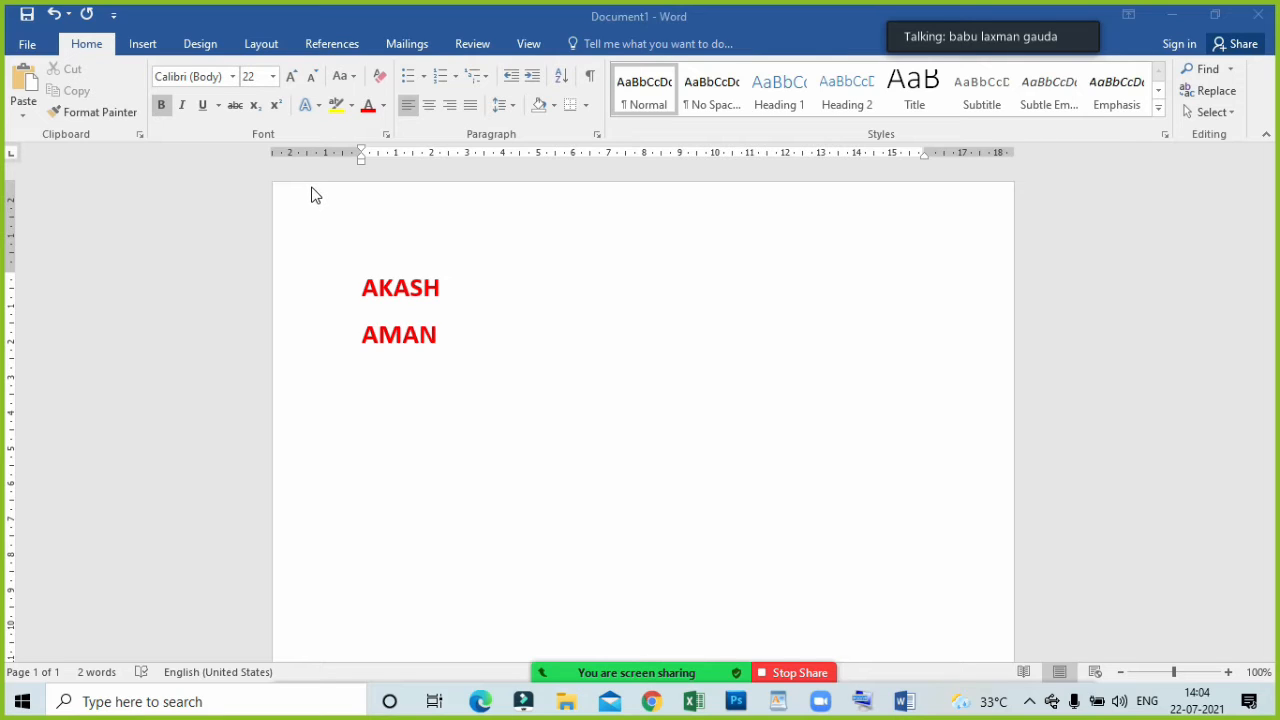
pyautogui.click(440, 340)
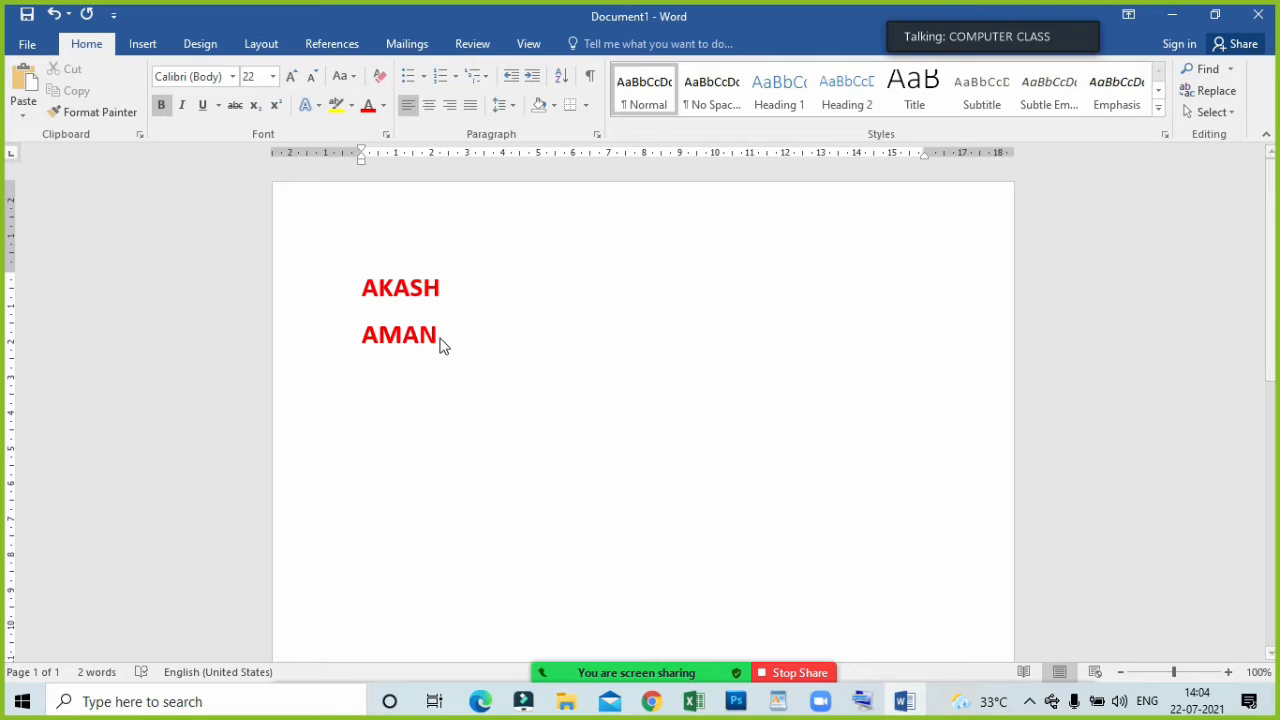
pyautogui.click(355, 334)
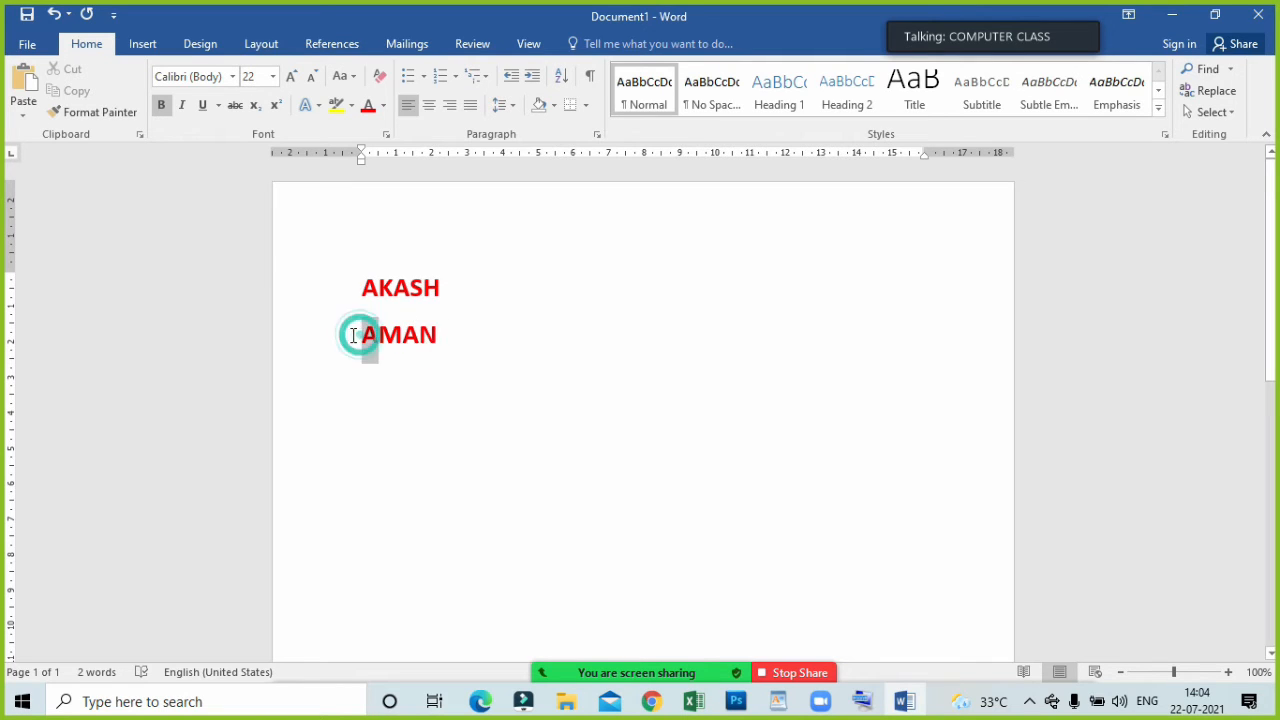
pyautogui.moveTo(468, 338); pyautogui.dragTo(357, 343)
pyautogui.click(351, 340)
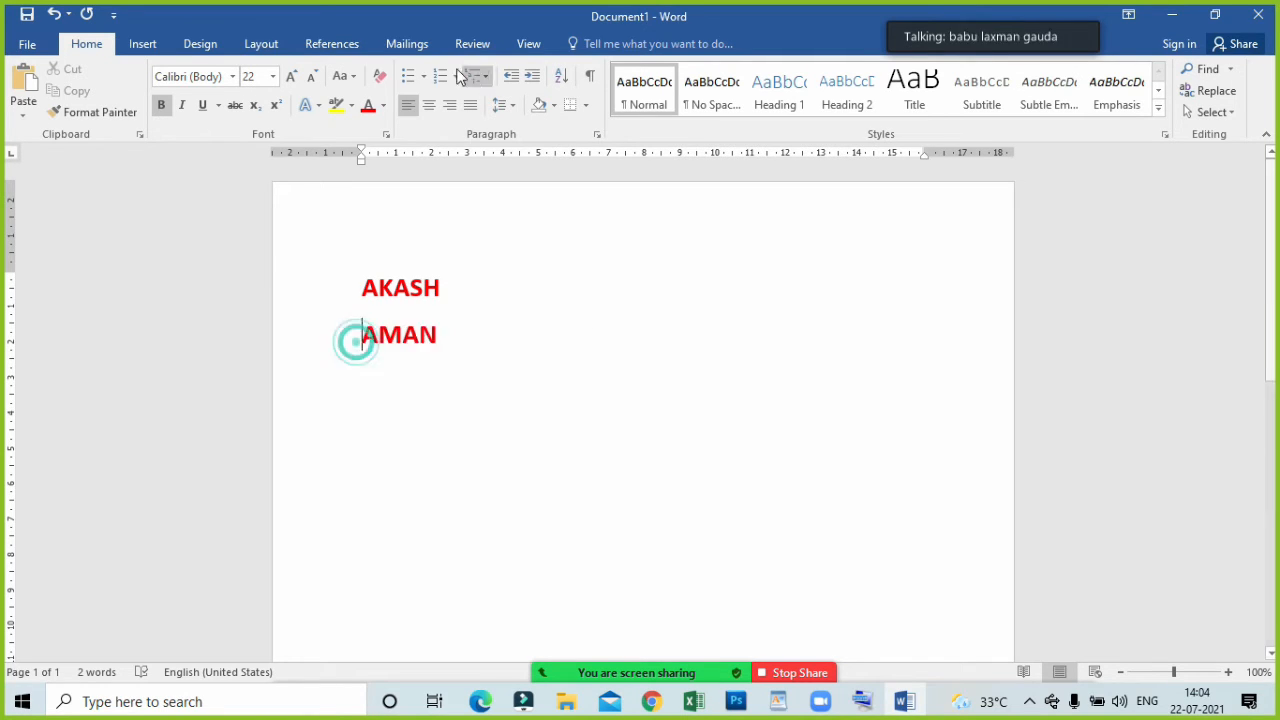
pyautogui.click(381, 77)
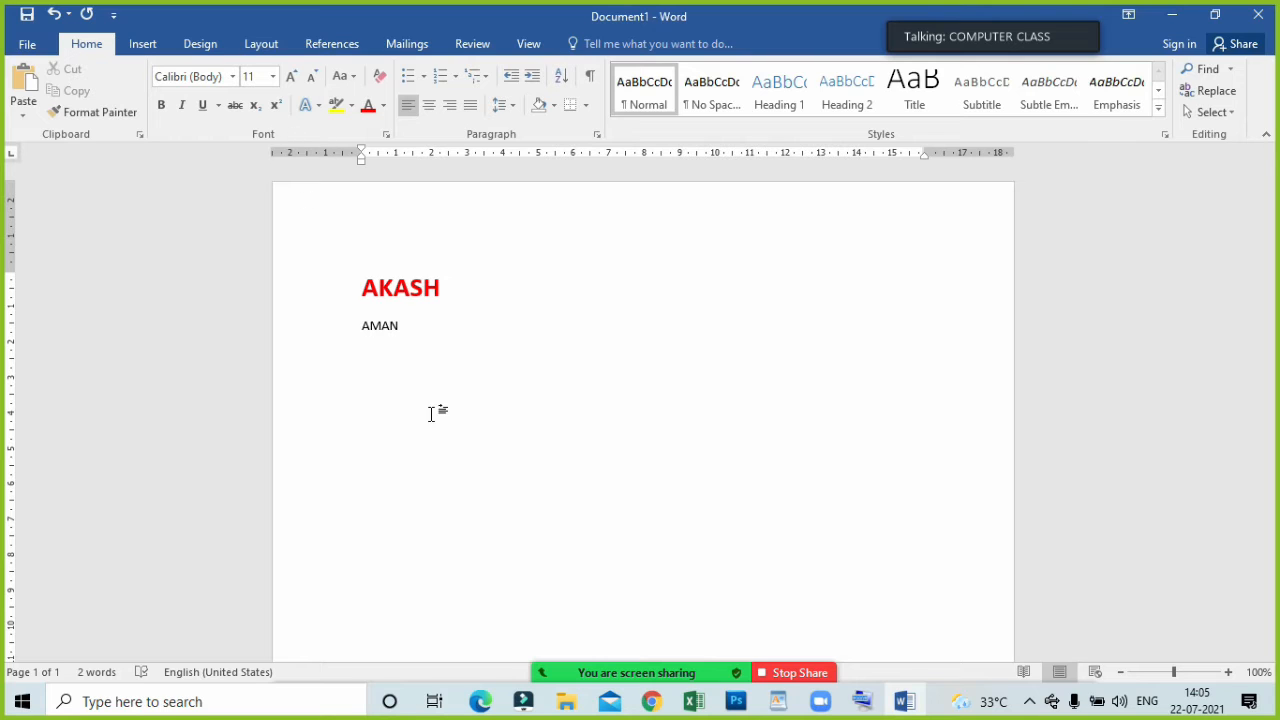
# Ask all meeting participants to unmute, prompt the still-muted student individually, and minimize the participants list.
pyautogui.click(588, 672)
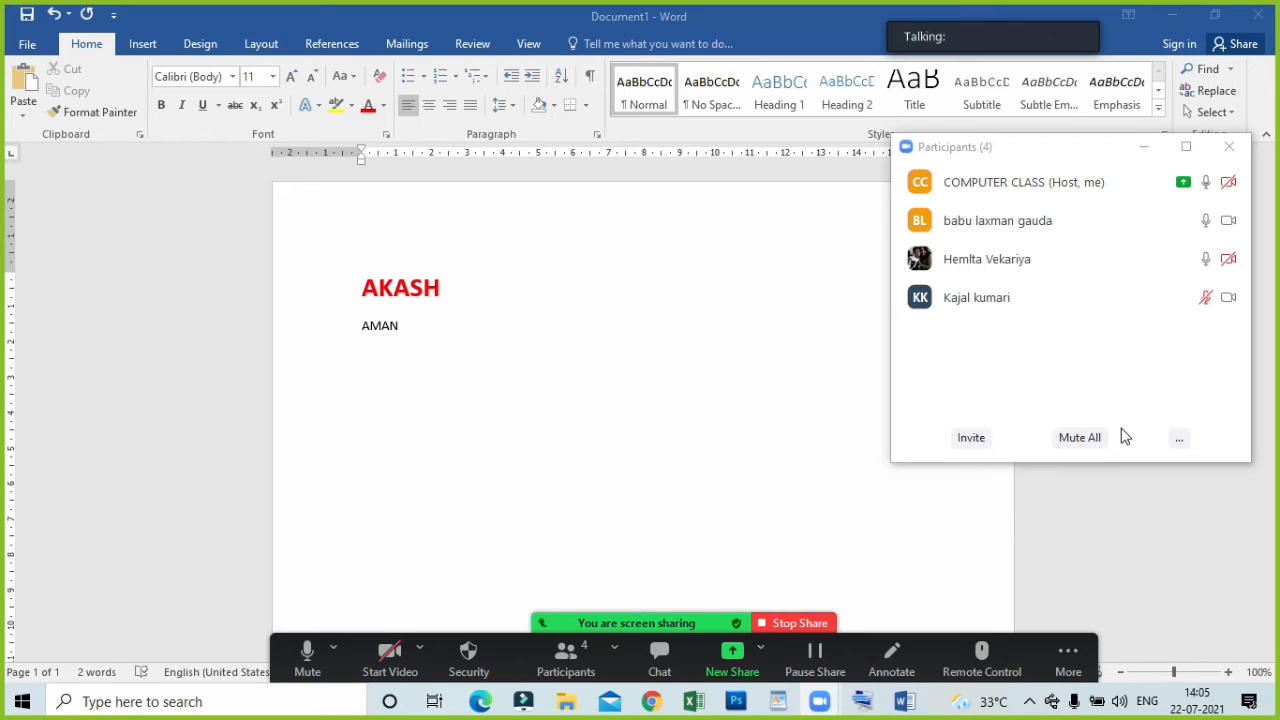
pyautogui.click(1179, 438)
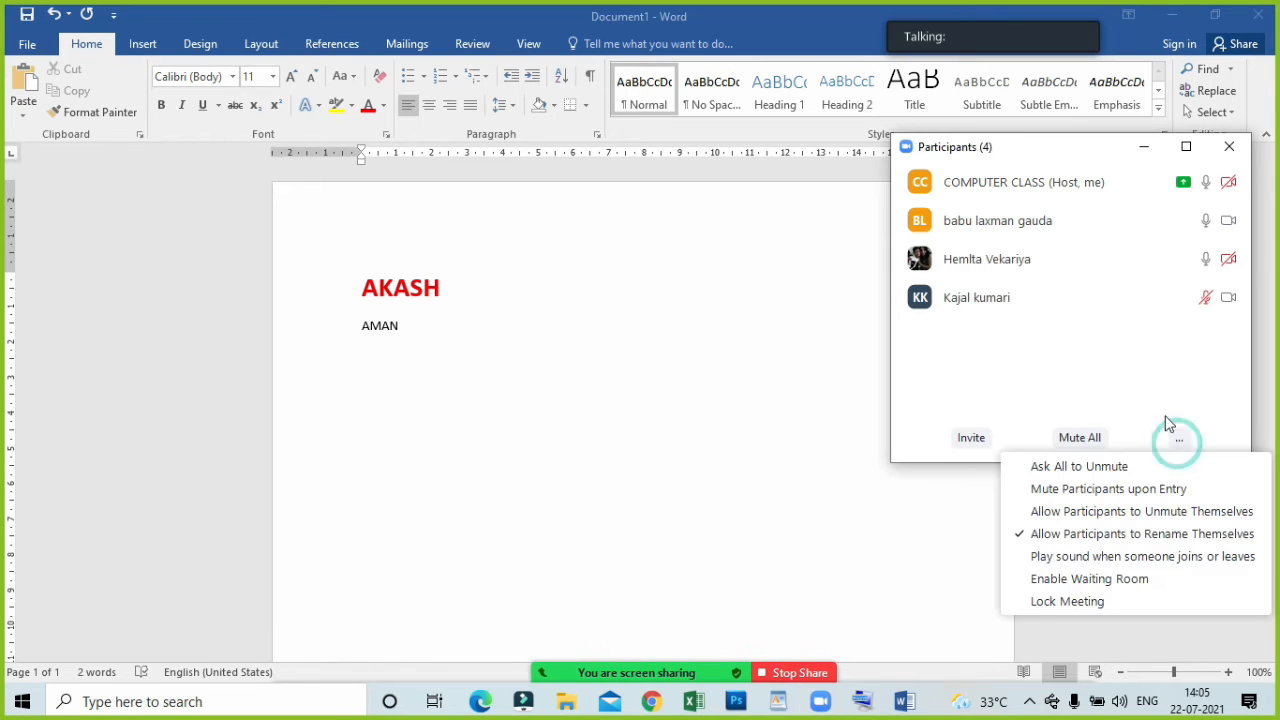
pyautogui.click(1114, 463)
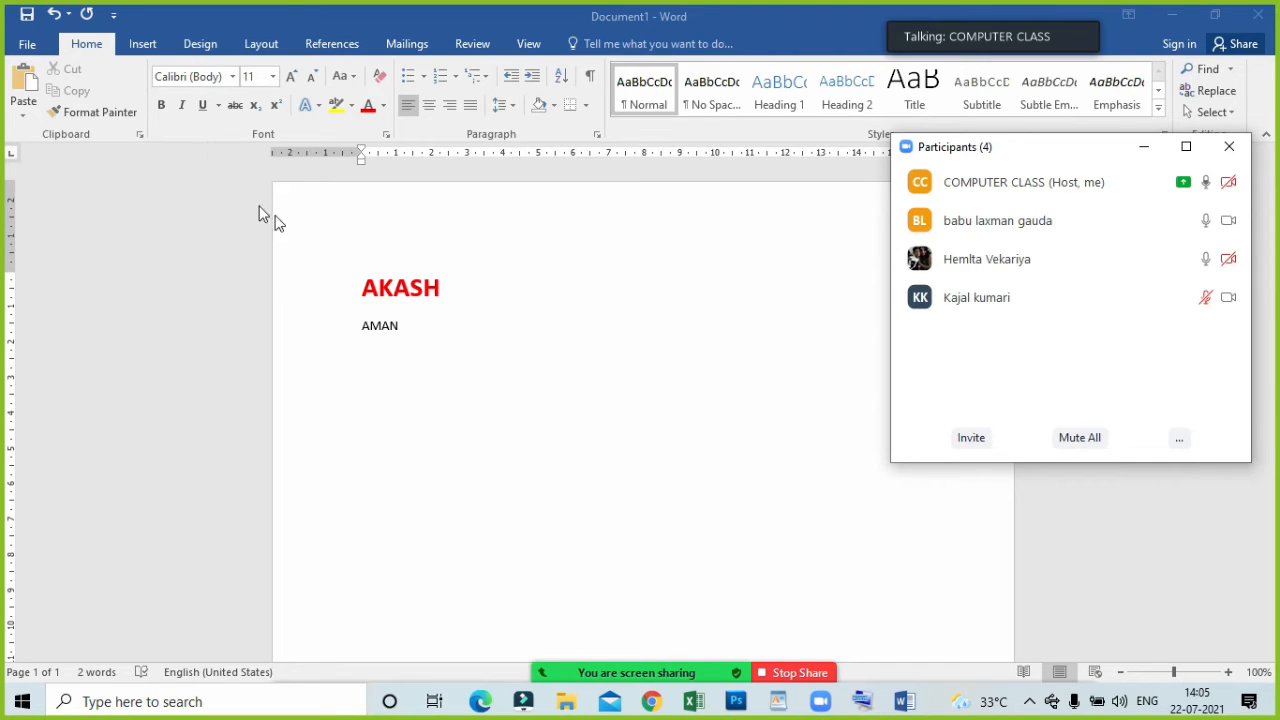
pyautogui.click(1123, 296)
pyautogui.click(1144, 149)
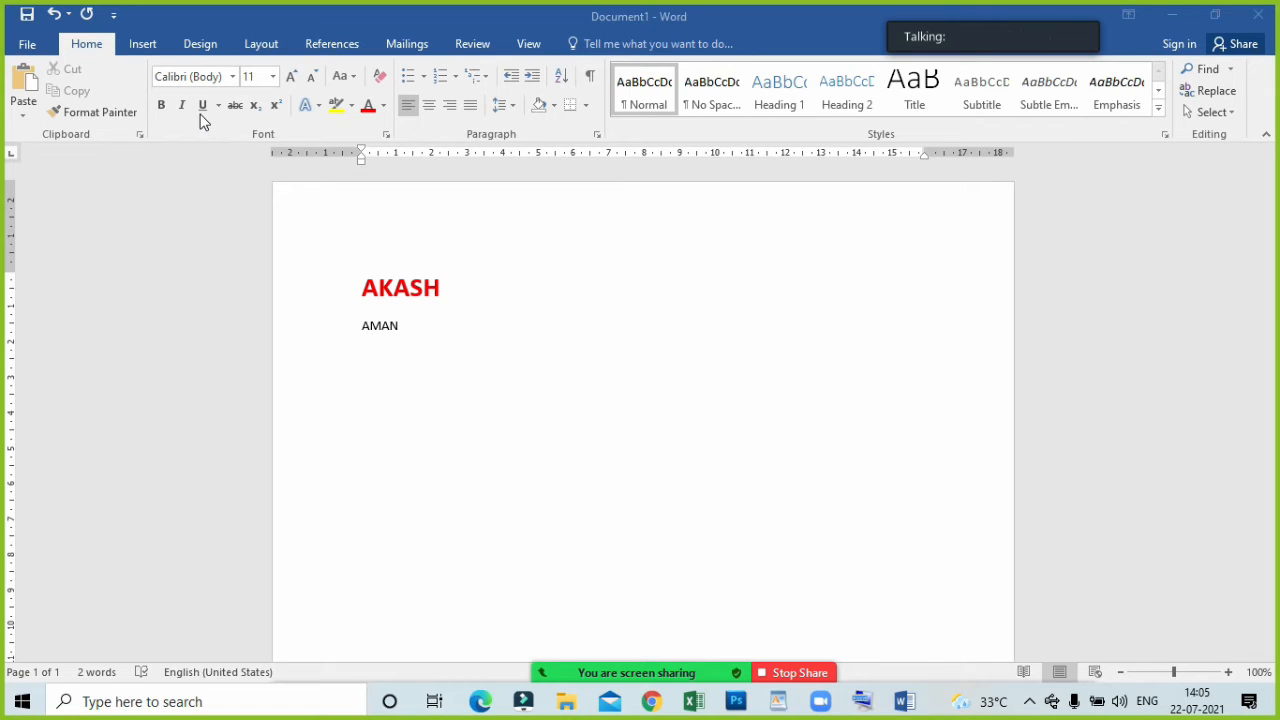
# Reopen the participants list, ask the last listed student to unmute, and minimize the list.
pyautogui.click(593, 660)
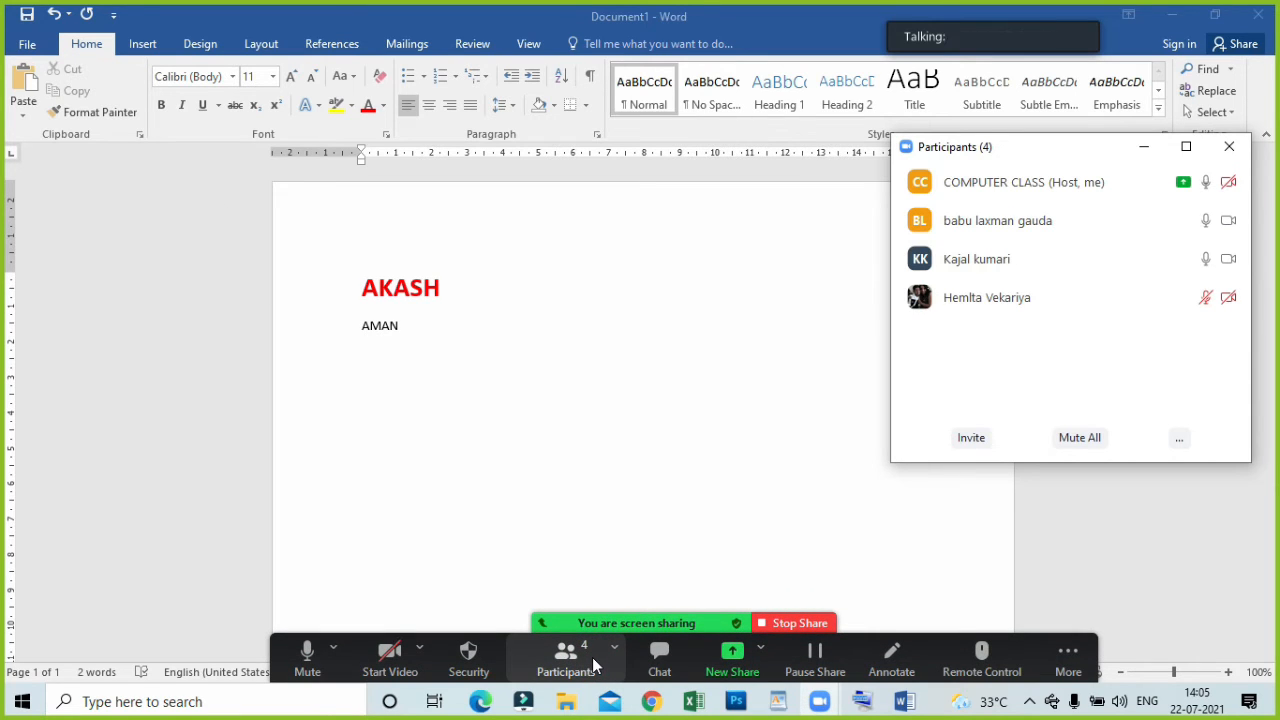
pyautogui.moveTo(1040, 187)
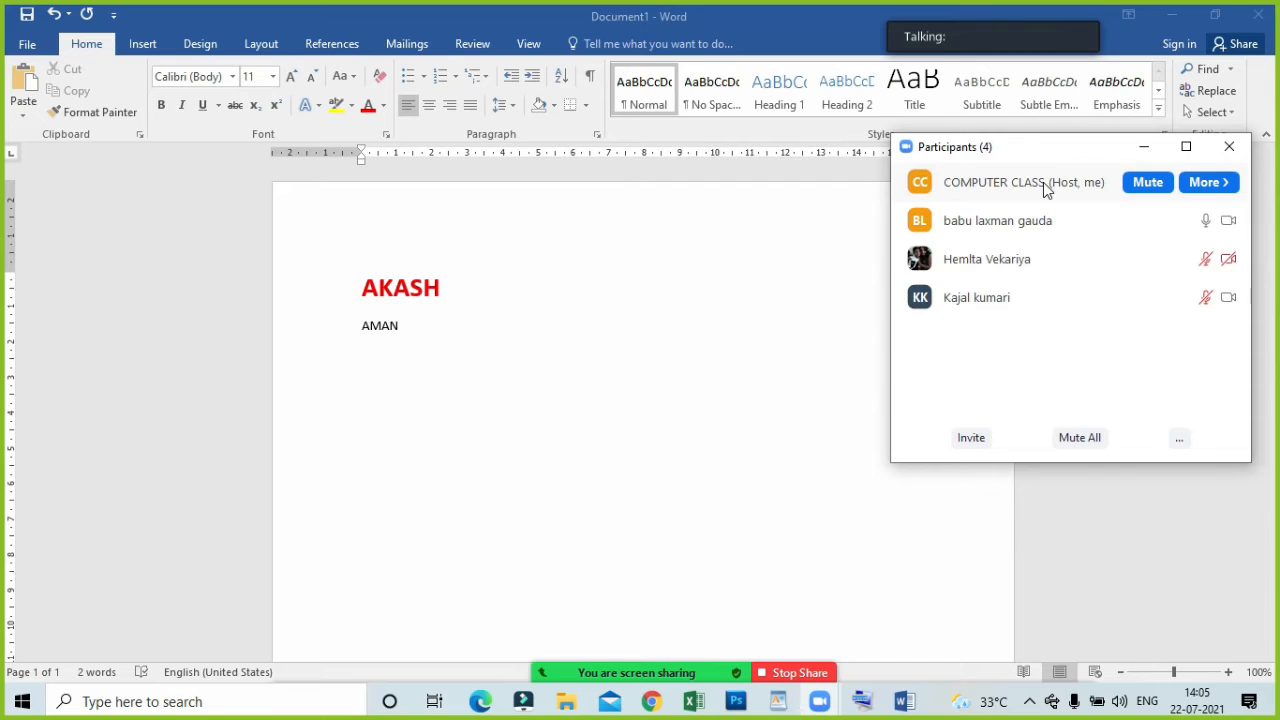
pyautogui.click(1137, 302)
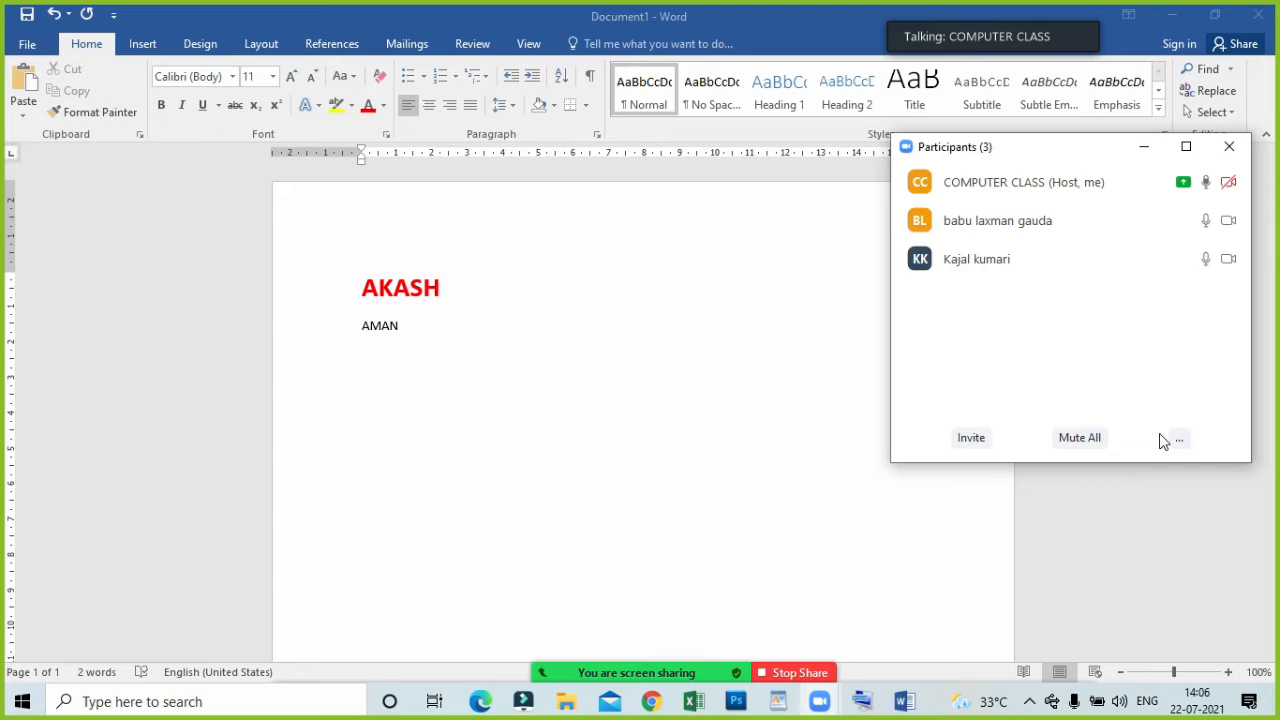
pyautogui.click(1149, 153)
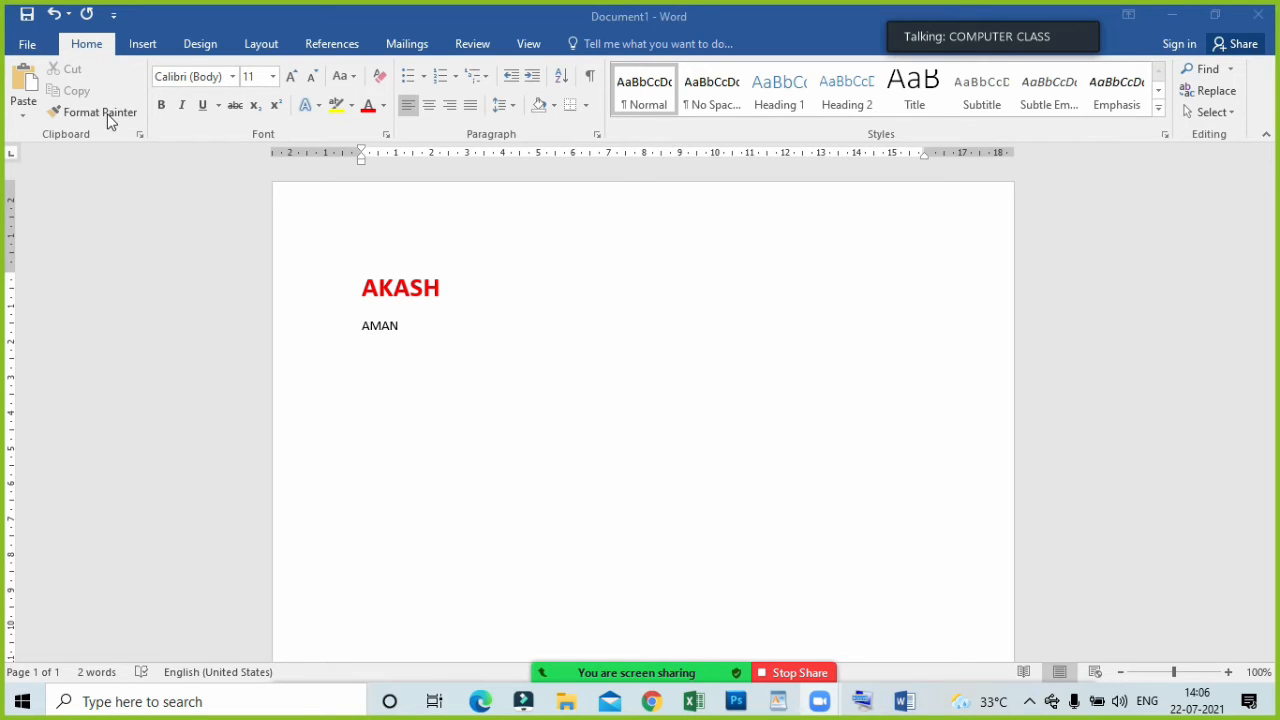
# Check the meeting's participants list once more, minimize it, and return to the end of the second line.
pyautogui.moveTo(632, 672)
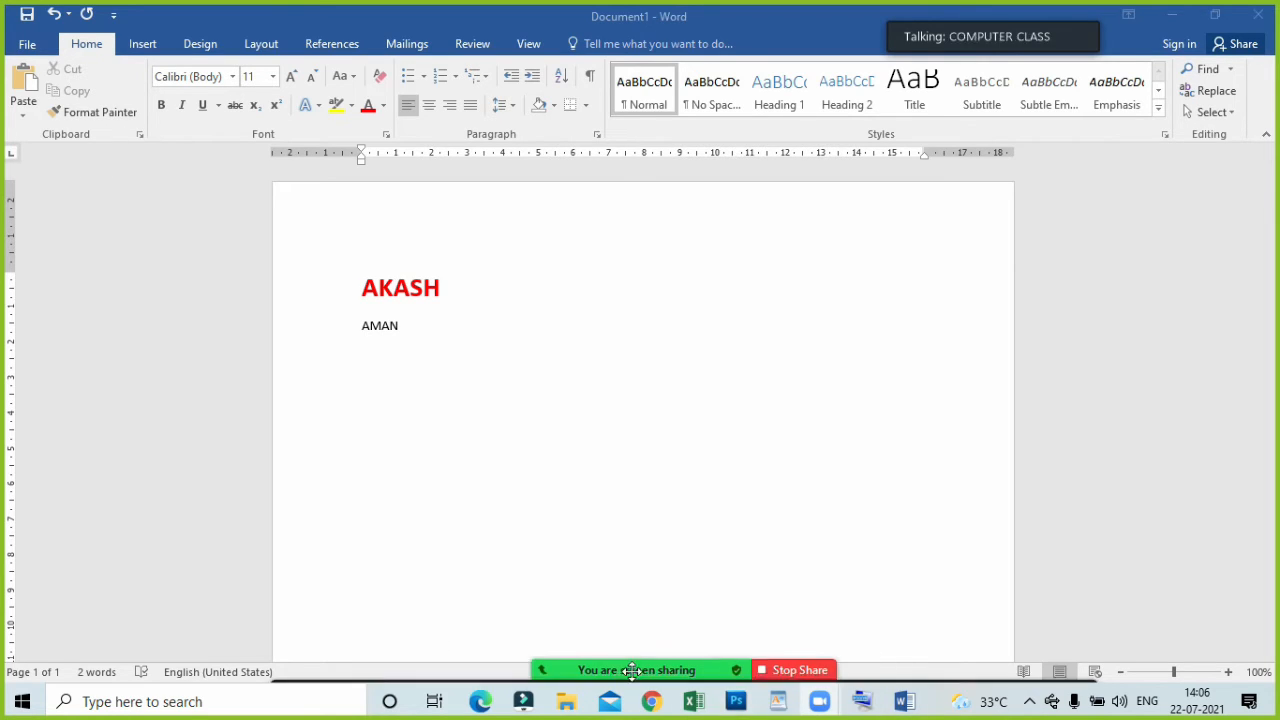
pyautogui.click(574, 660)
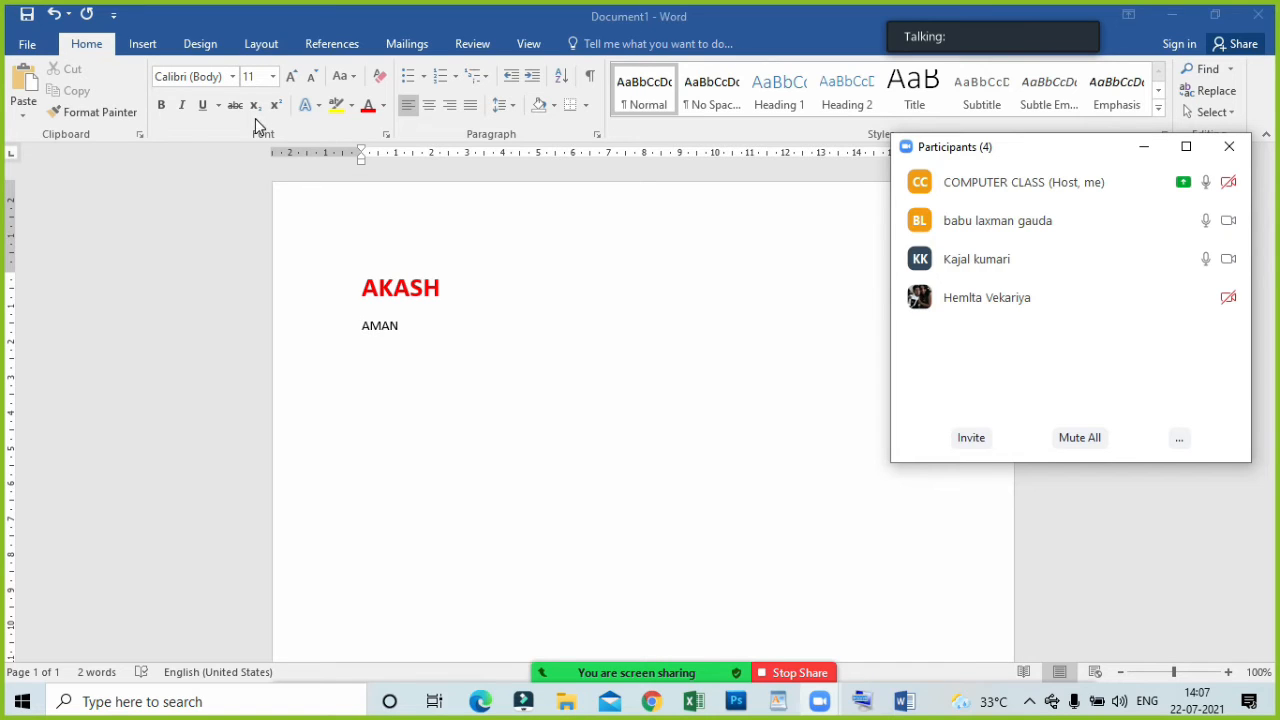
pyautogui.click(1145, 152)
pyautogui.click(414, 252)
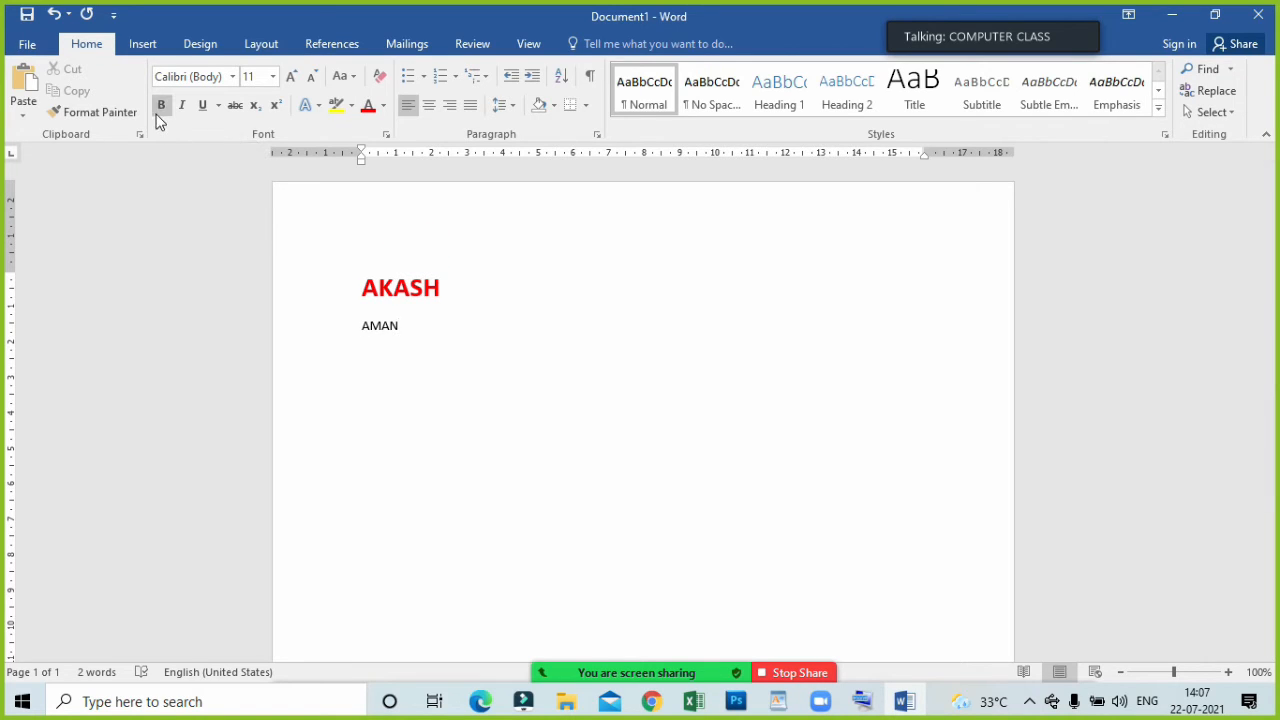
pyautogui.doubleClick(413, 325)
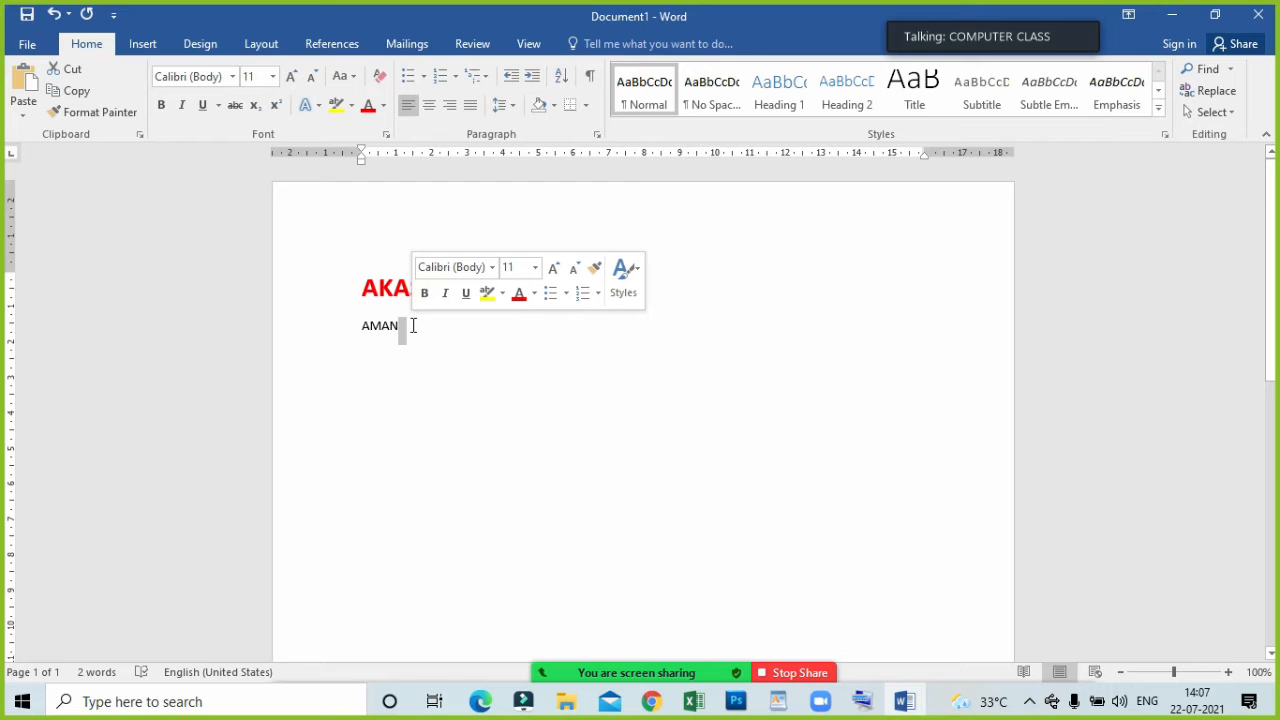
# Mute the host's own microphone from the participants list, dismissing the share selection window without choosing anything, and minimize the list.
pyautogui.moveTo(612, 680)
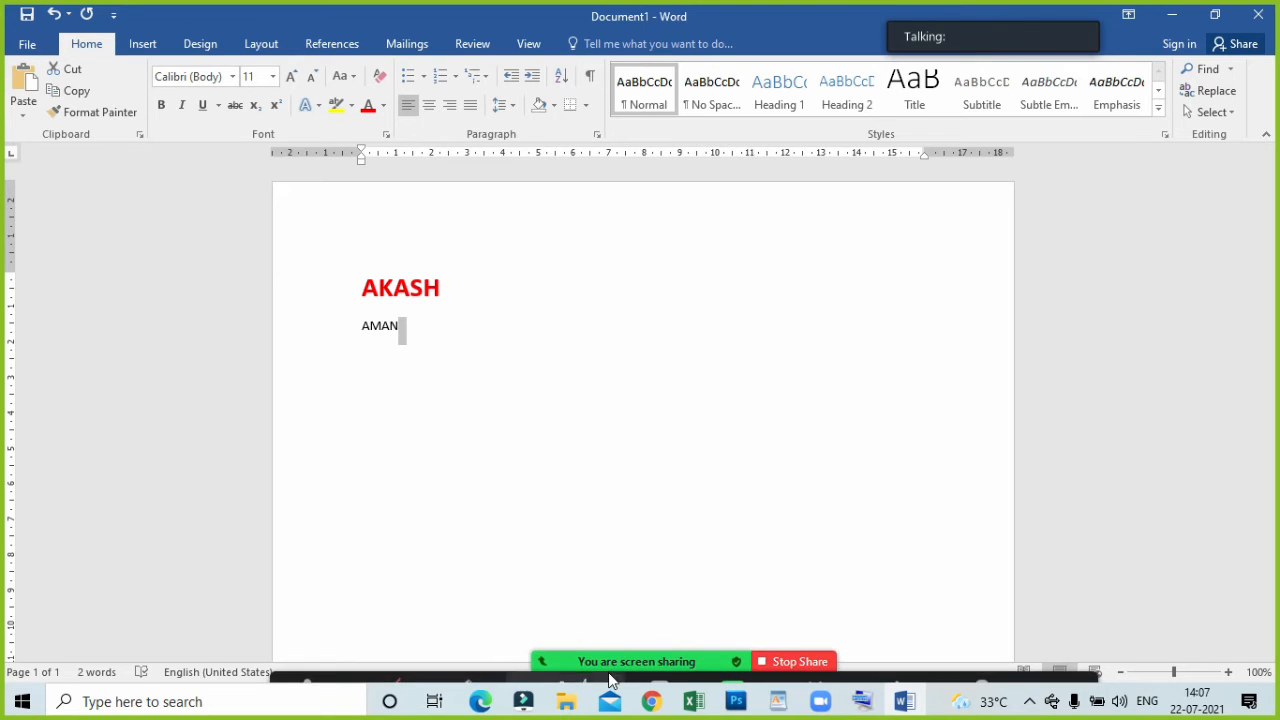
pyautogui.click(566, 668)
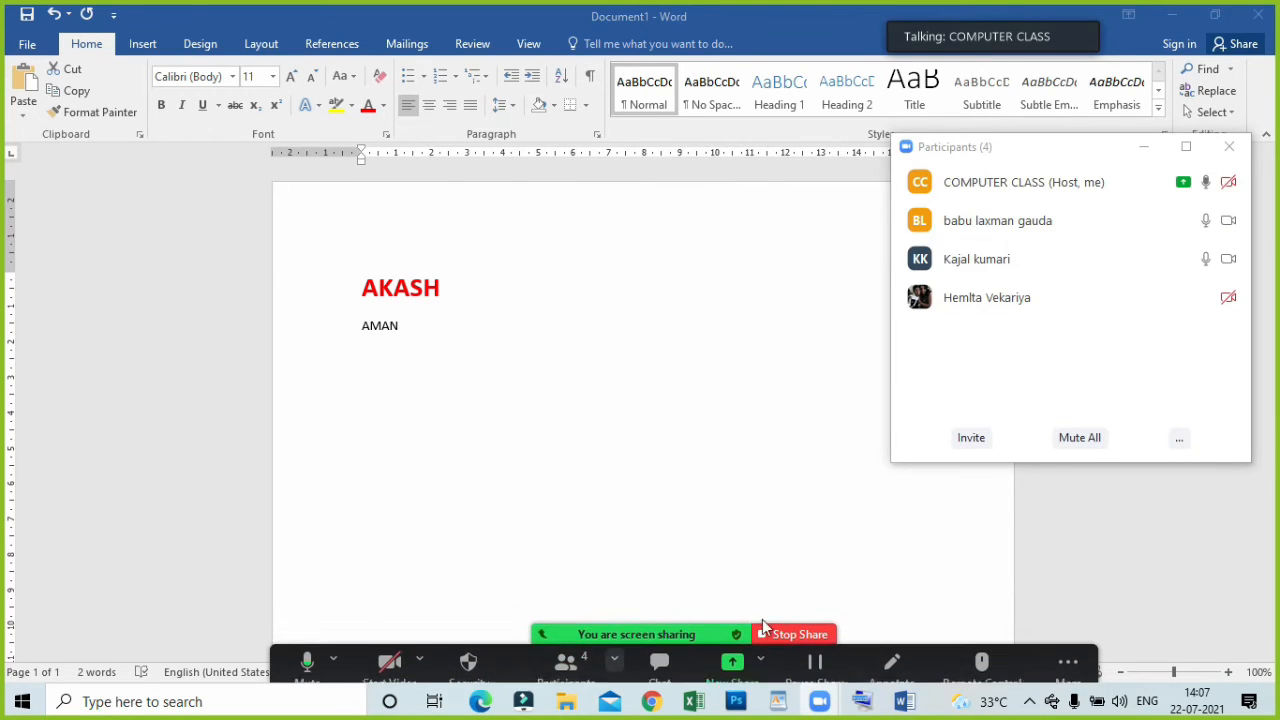
pyautogui.click(732, 664)
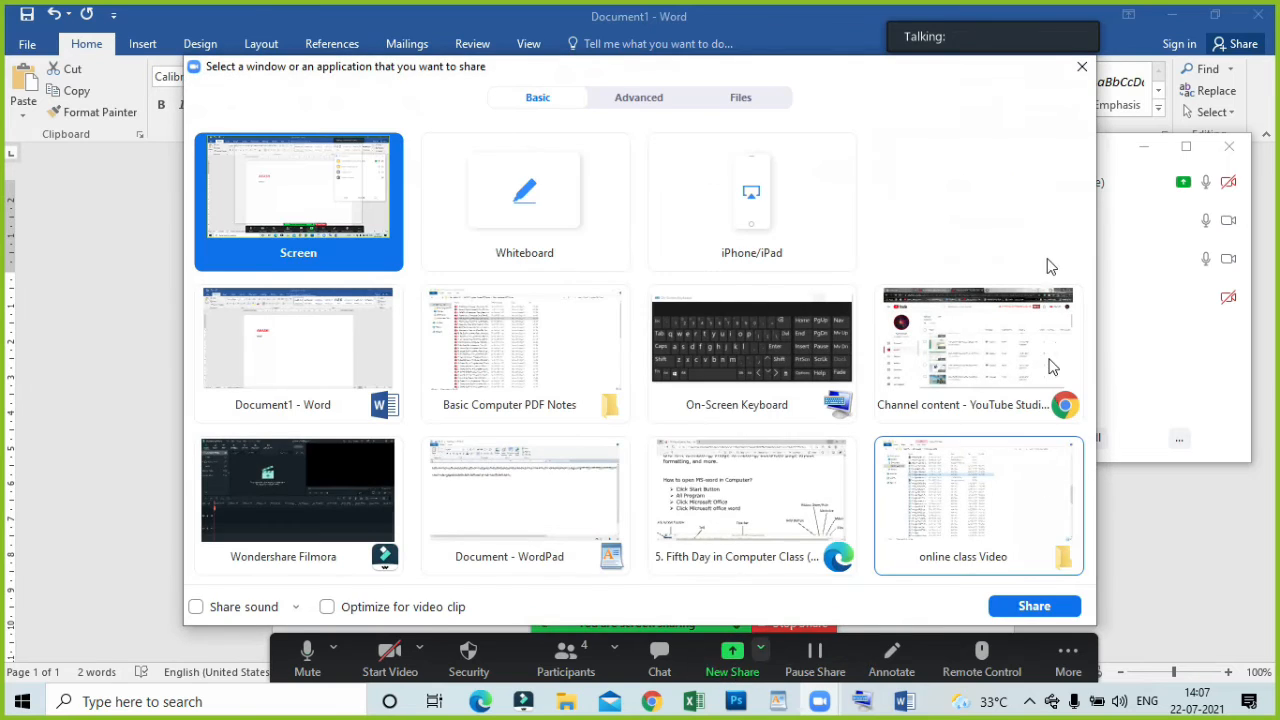
pyautogui.click(1081, 66)
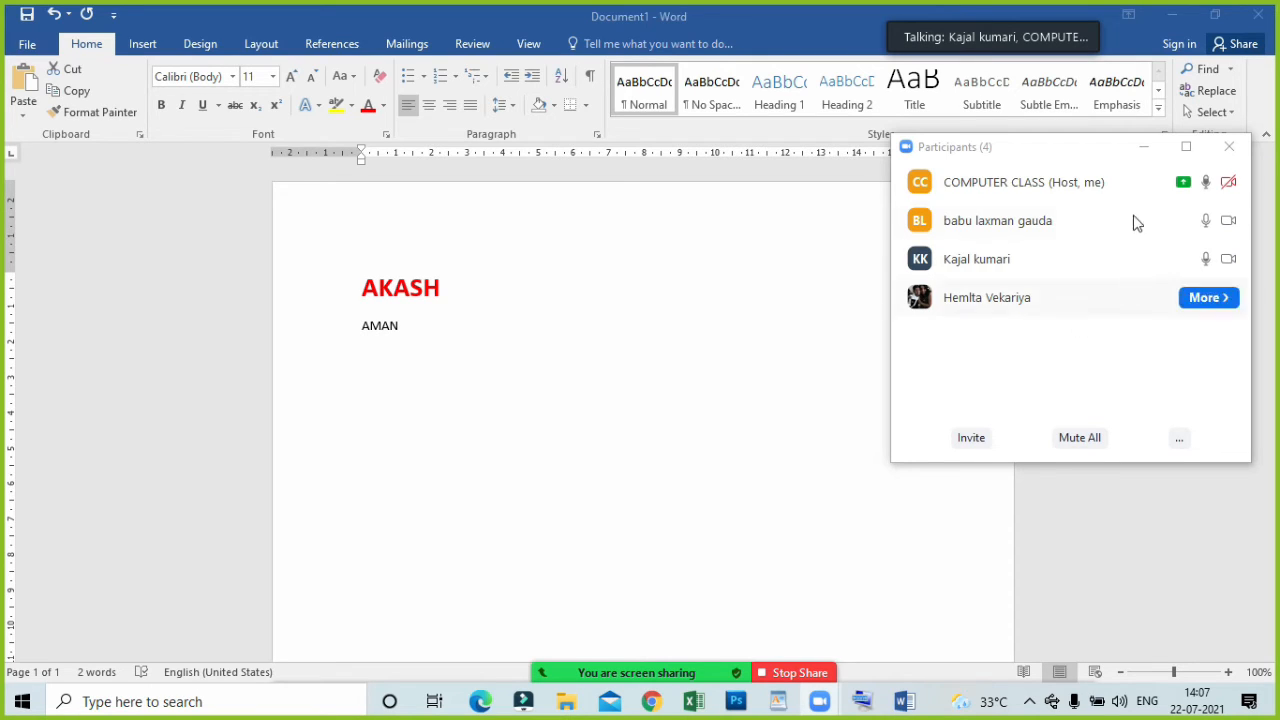
pyautogui.click(1126, 182)
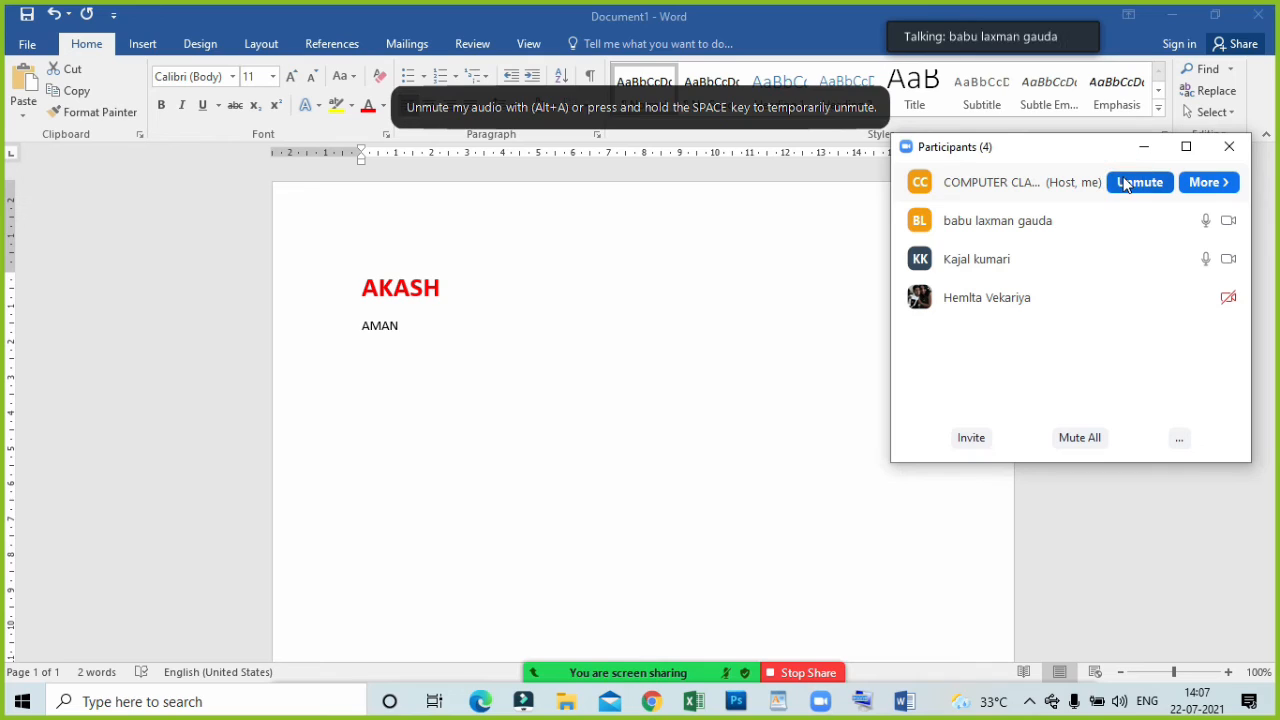
pyautogui.click(1142, 150)
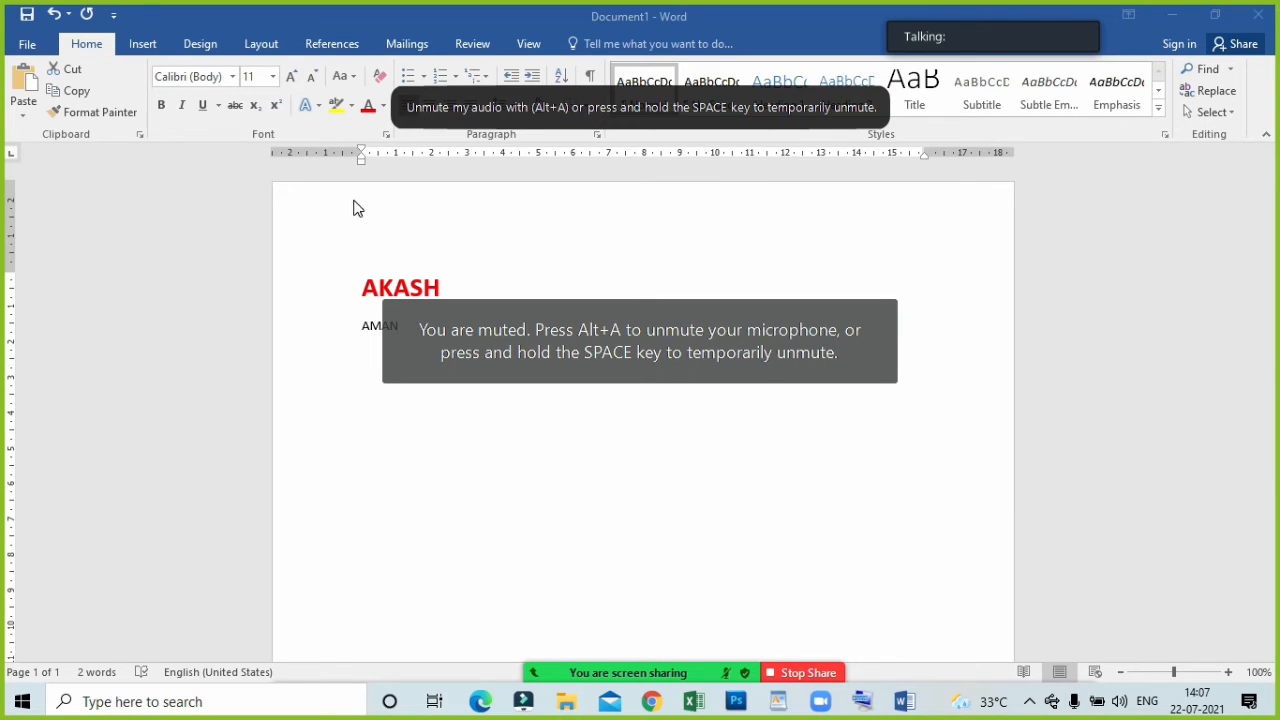
# Select and deselect the second name, and try switching bold on and off with no text selected.
pyautogui.moveTo(417, 360); pyautogui.dragTo(365, 330)
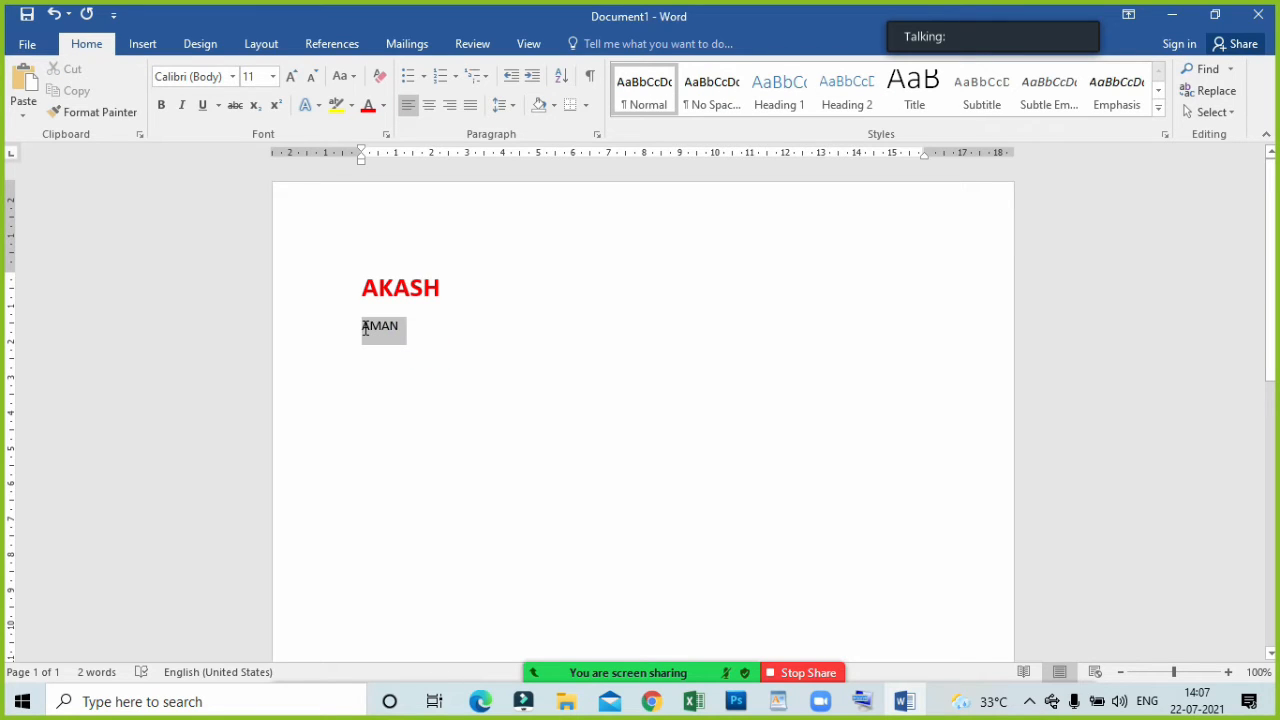
pyautogui.moveTo(365, 328); pyautogui.dragTo(366, 333)
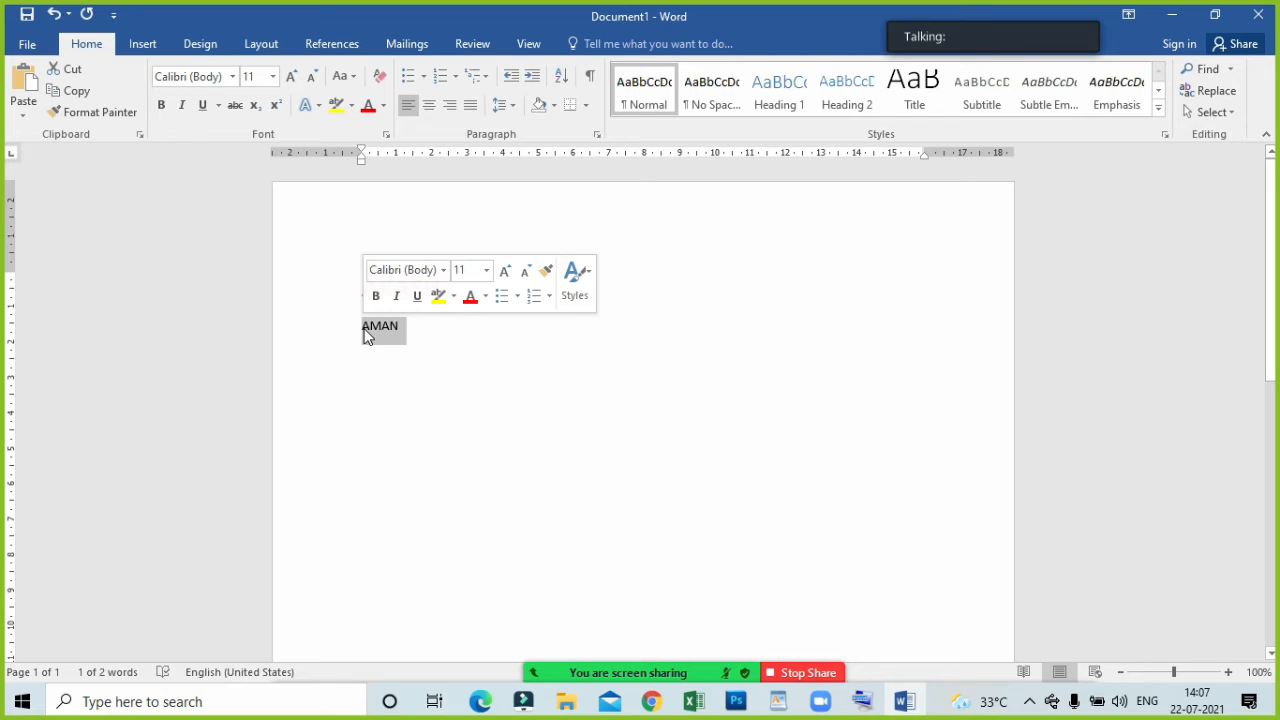
pyautogui.click(477, 360)
pyautogui.click(434, 432)
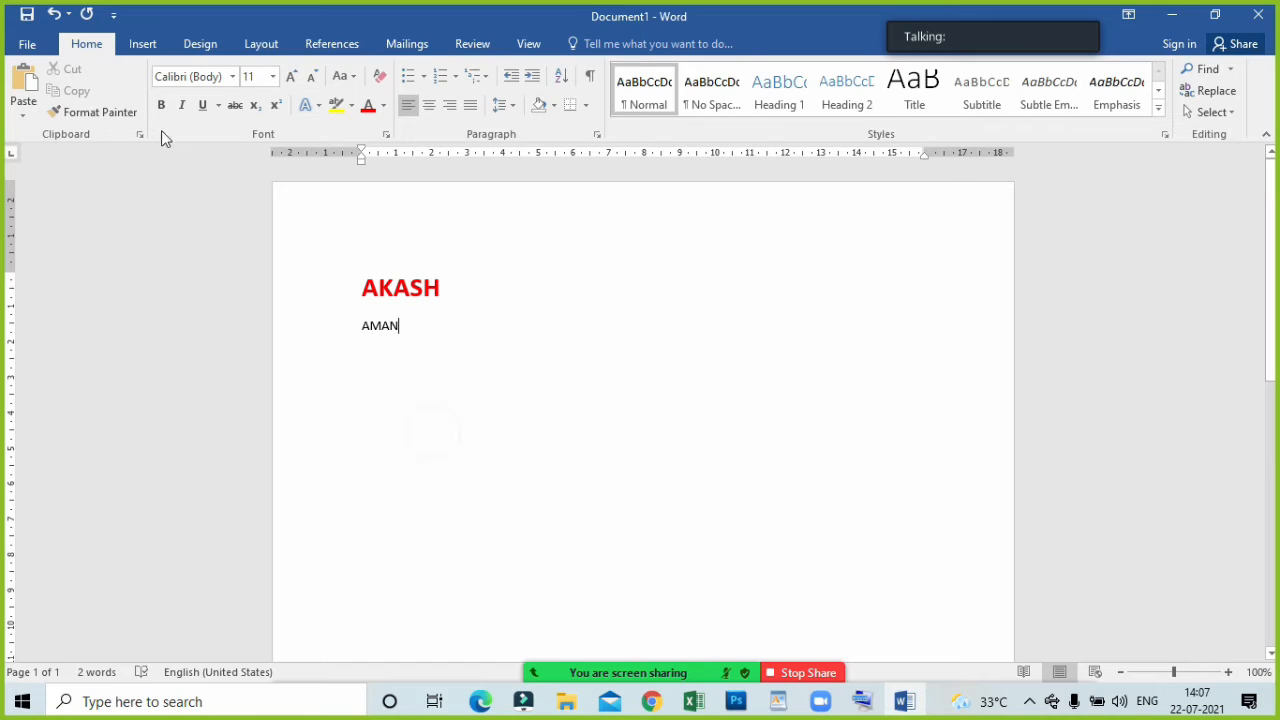
pyautogui.click(161, 105)
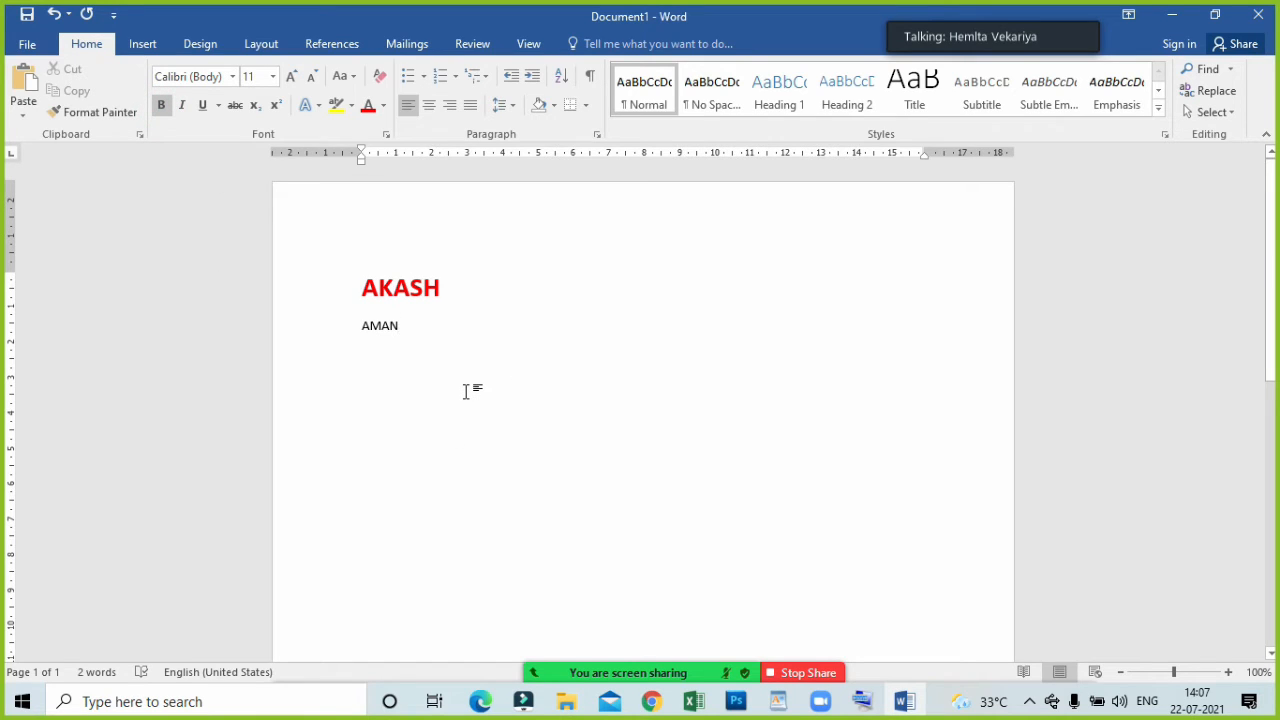
pyautogui.click(159, 106)
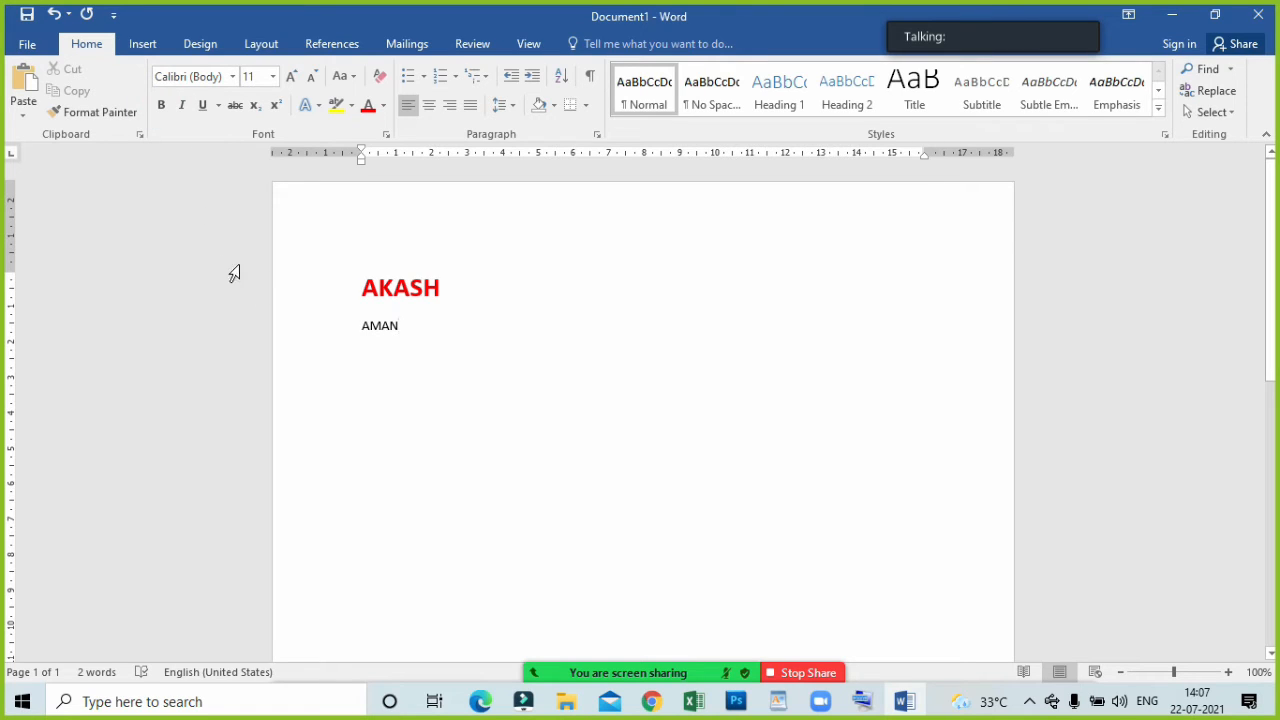
# Make the second name bold and select it again.
pyautogui.moveTo(414, 332); pyautogui.dragTo(360, 330)
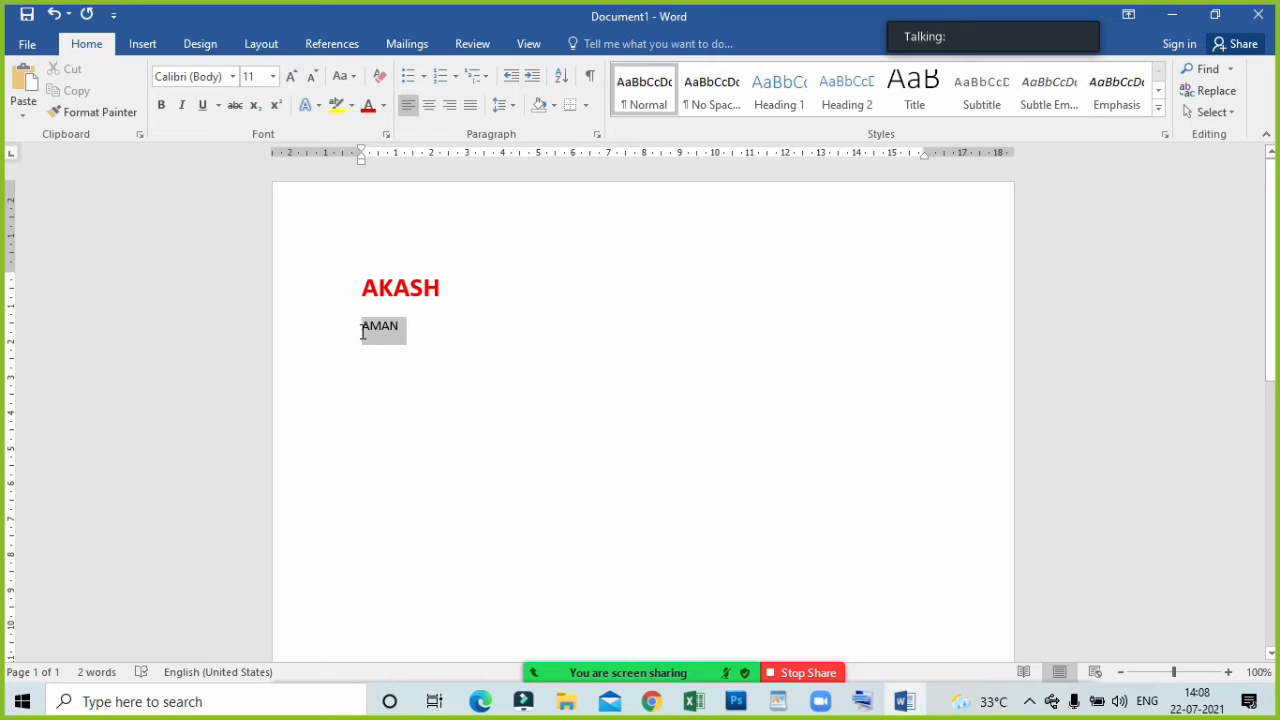
pyautogui.click(163, 106)
pyautogui.click(405, 381)
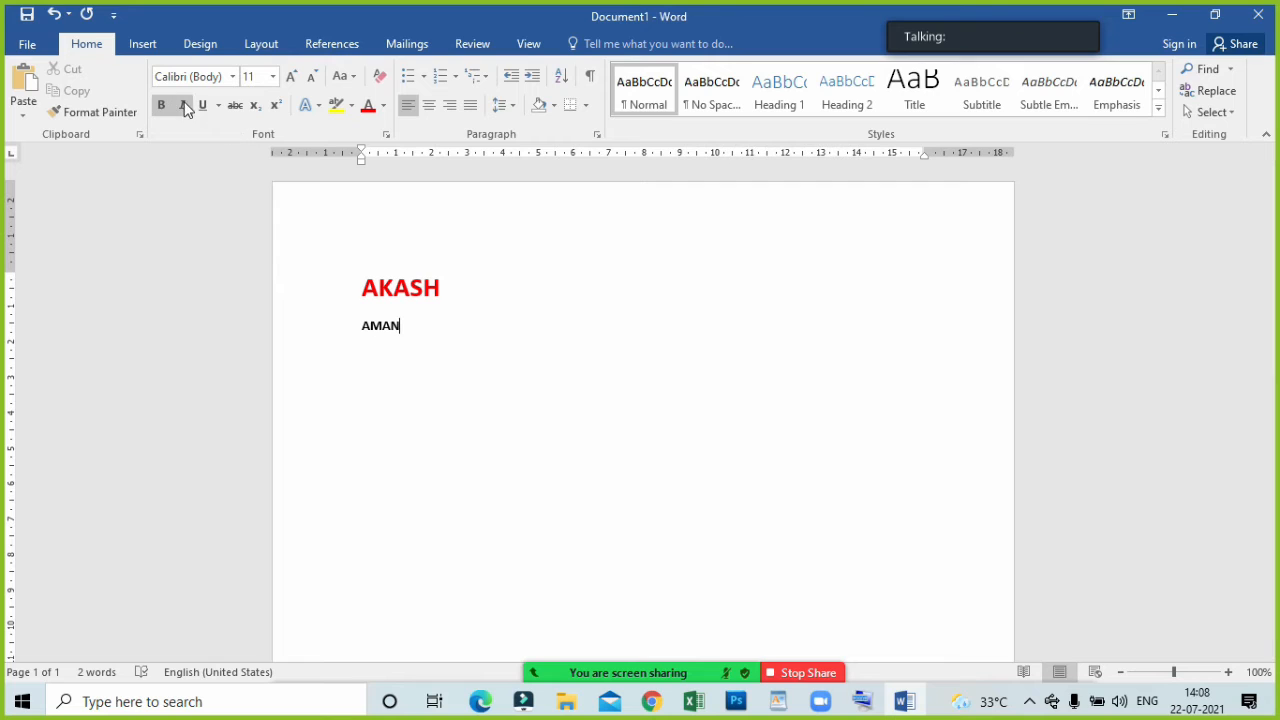
pyautogui.moveTo(426, 339); pyautogui.dragTo(355, 327)
# Unmute the host's microphone from the participants list, minimize the list, and return to the second line of the document.
pyautogui.moveTo(713, 669)
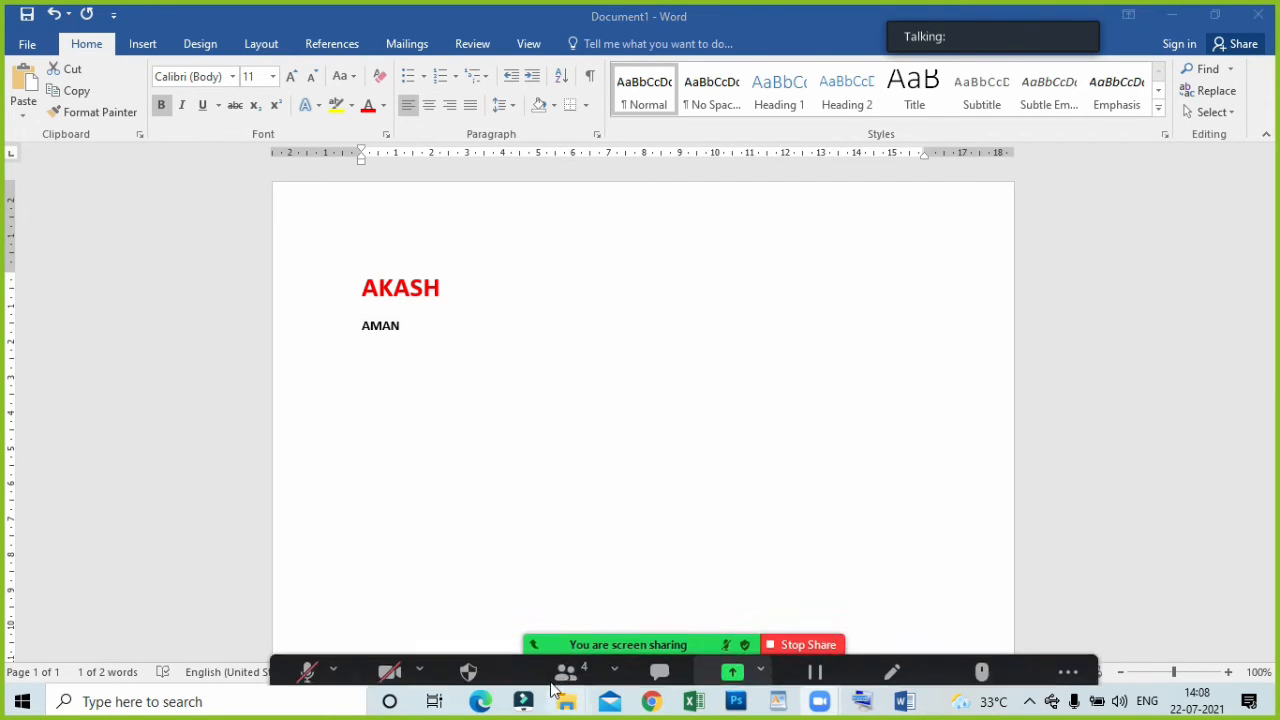
pyautogui.click(545, 661)
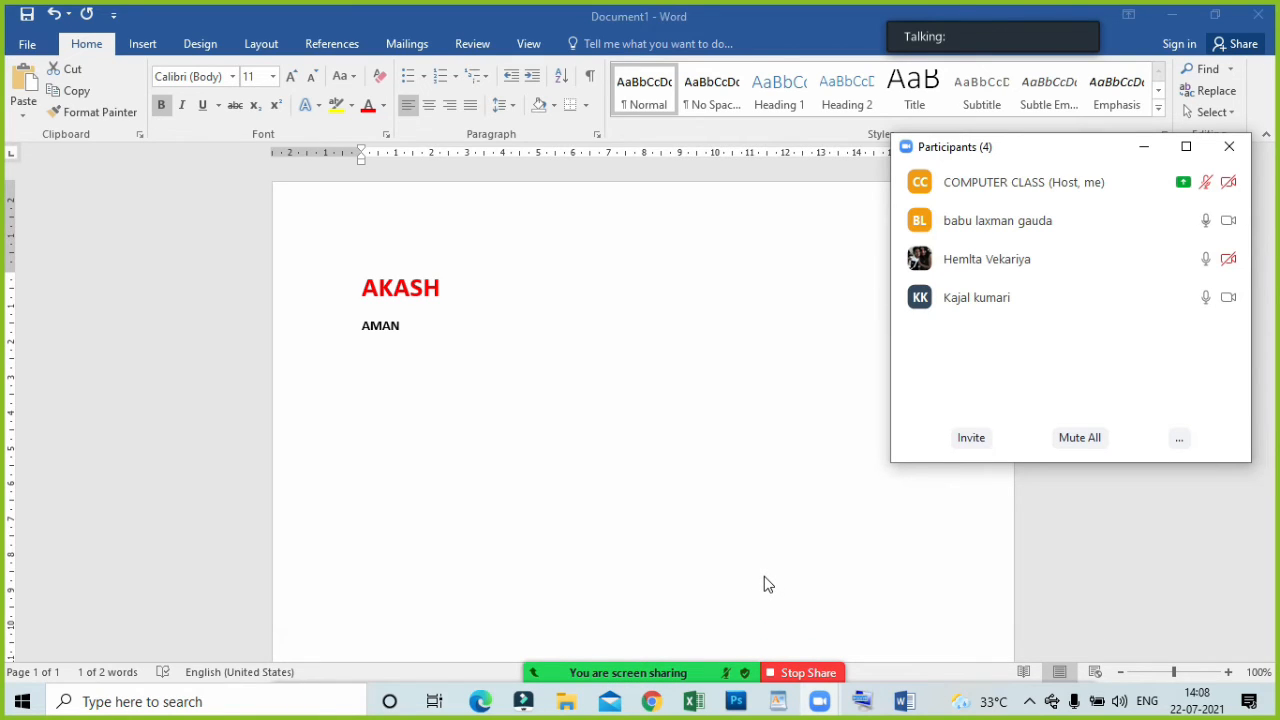
pyautogui.click(1150, 184)
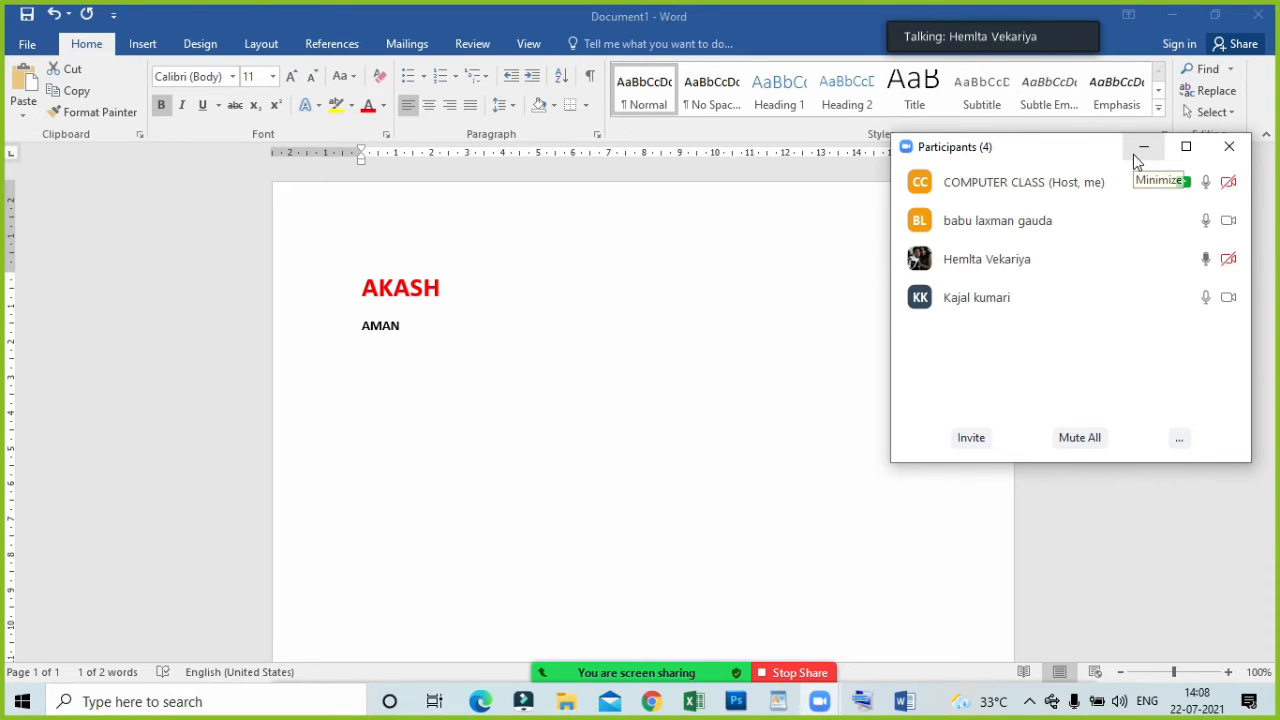
pyautogui.click(1134, 155)
pyautogui.moveTo(517, 355); pyautogui.dragTo(439, 340)
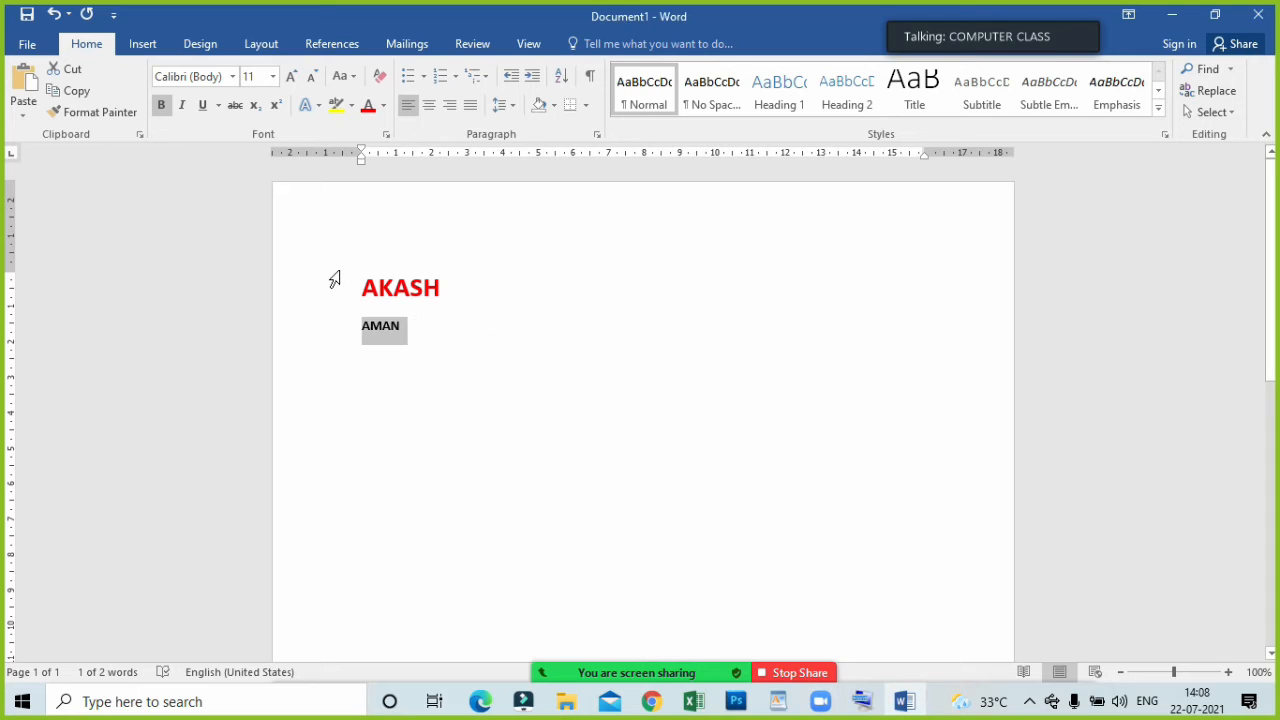
# Clear everything from the document and enter a single sample first name in capitals on the first line.
pyautogui.press('BackSpace')
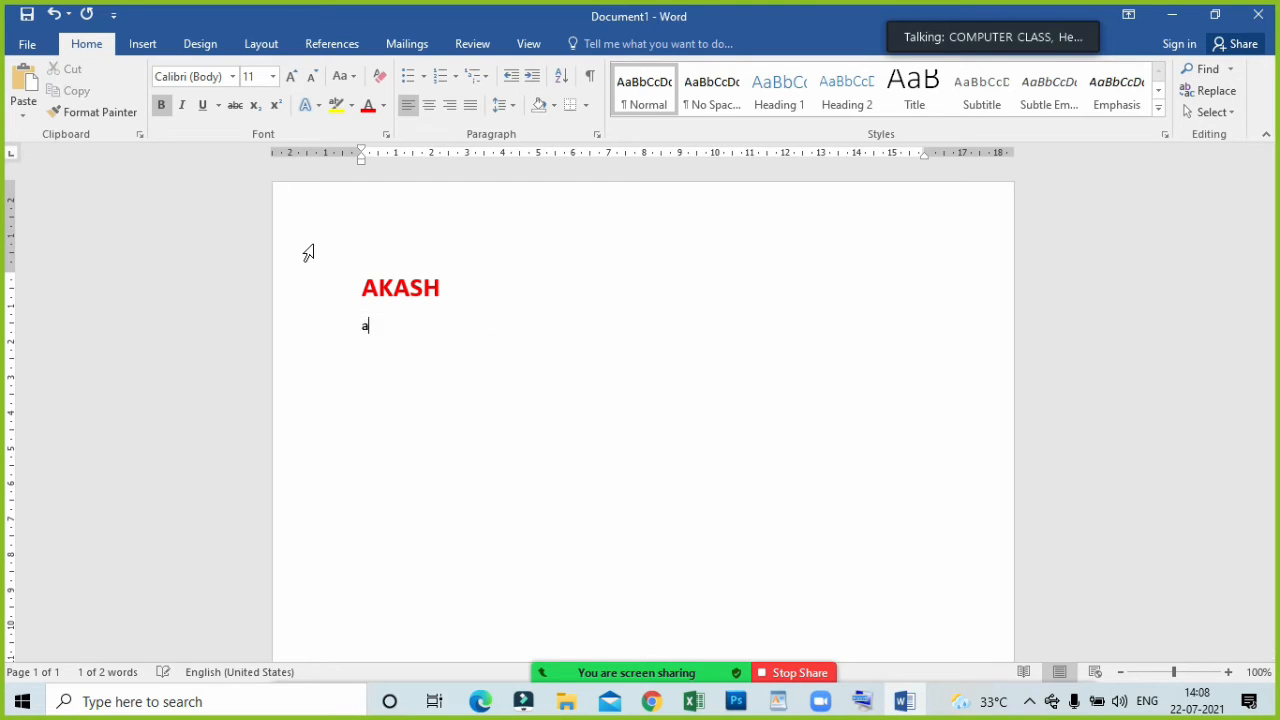
pyautogui.hotkey('ctrl', 'a')
pyautogui.press('BackSpace')
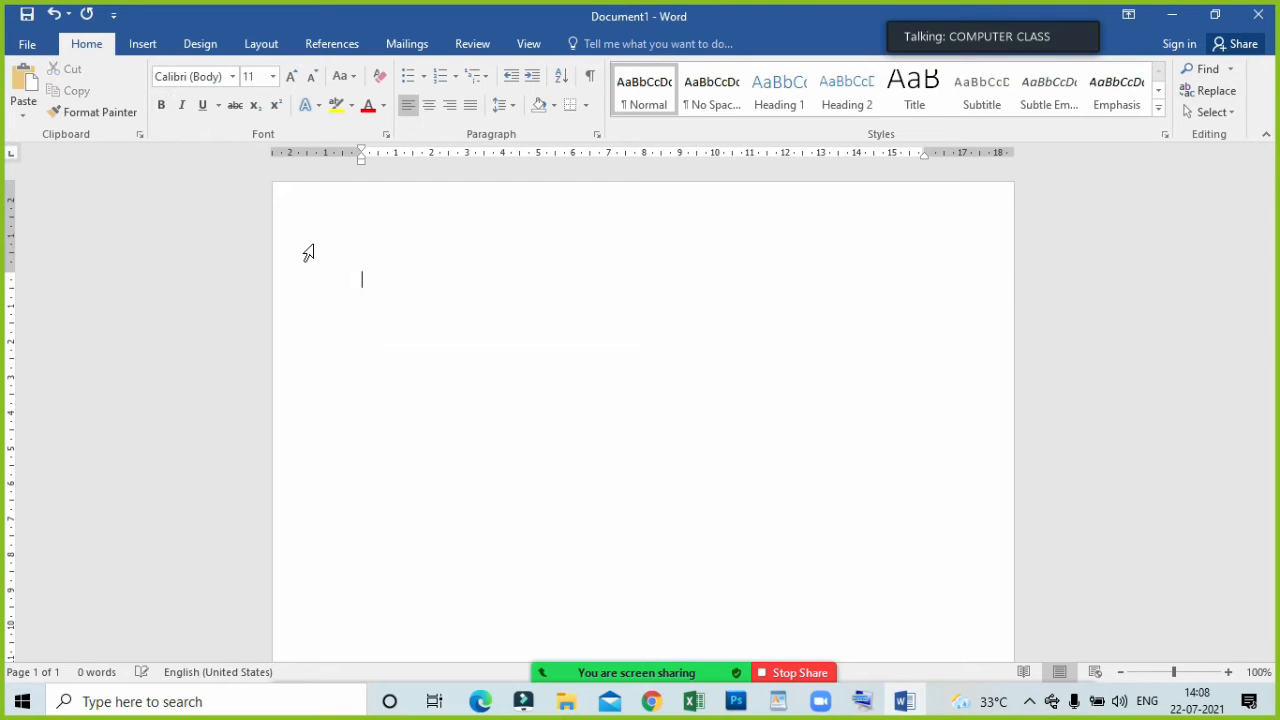
pyautogui.write('AKASH')
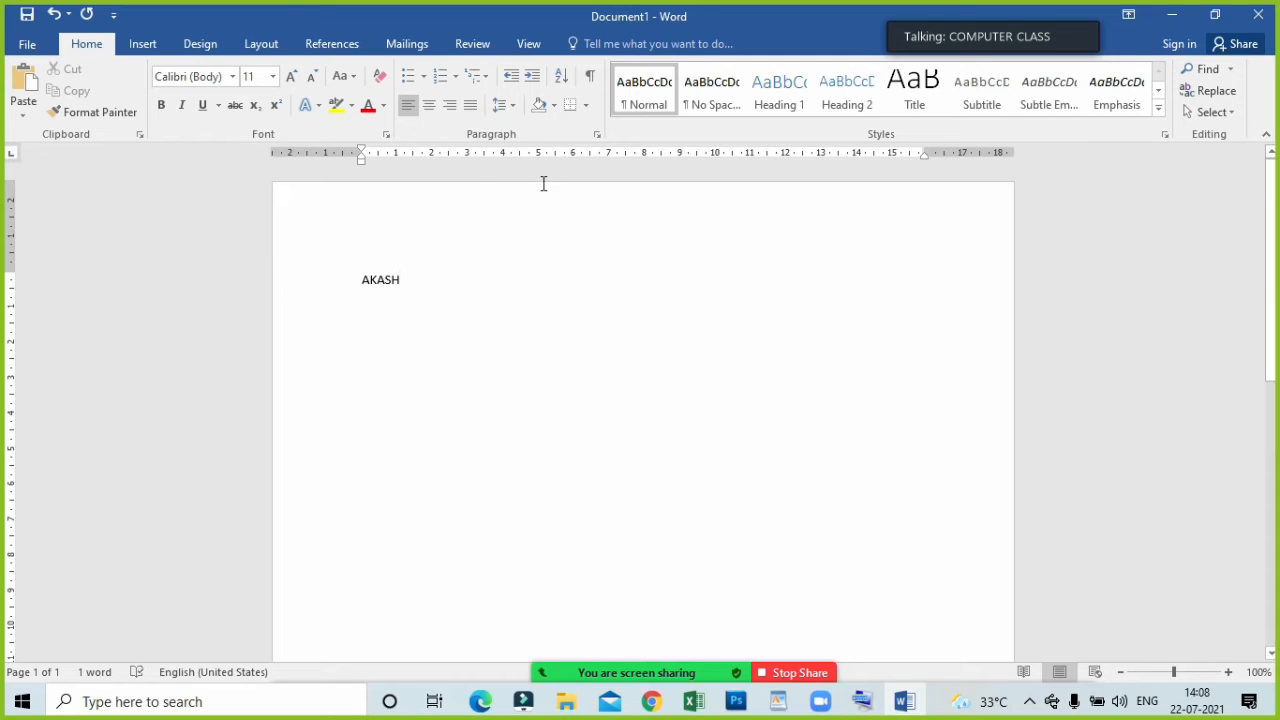
# Set the font size of the name to 48.
pyautogui.click(445, 281)
pyautogui.moveTo(362, 280); pyautogui.dragTo(417, 289)
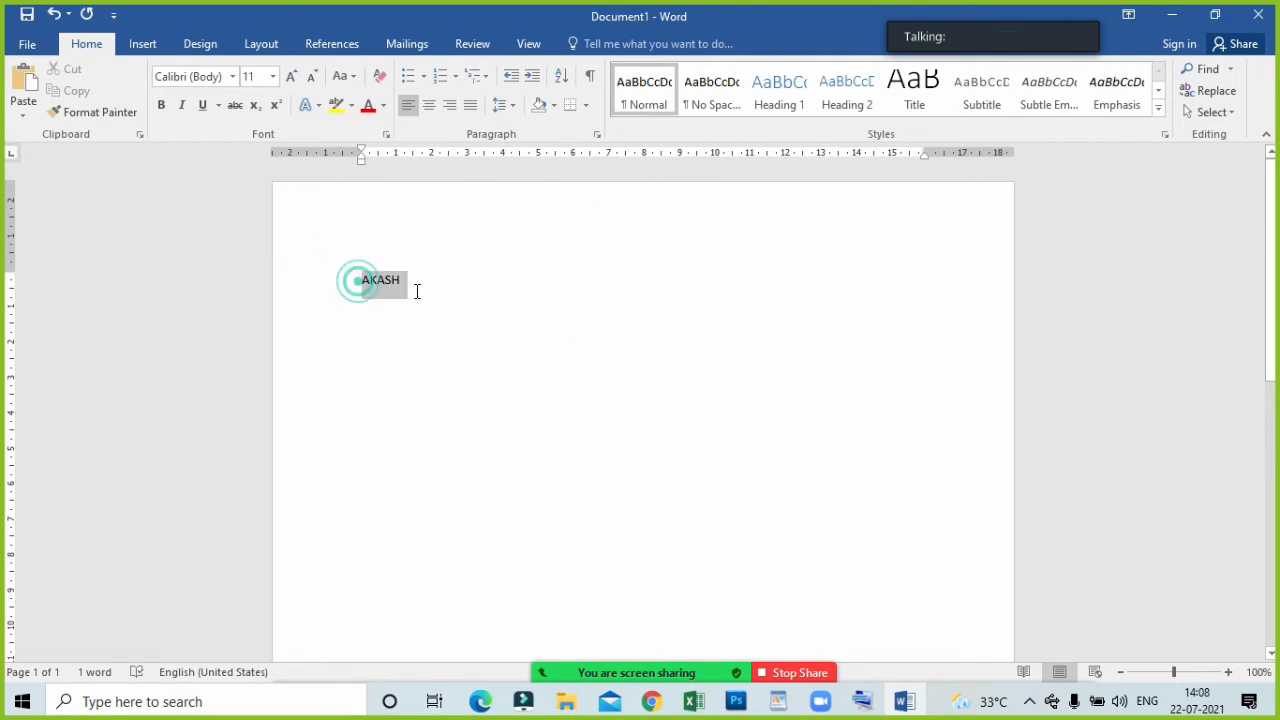
pyautogui.click(272, 78)
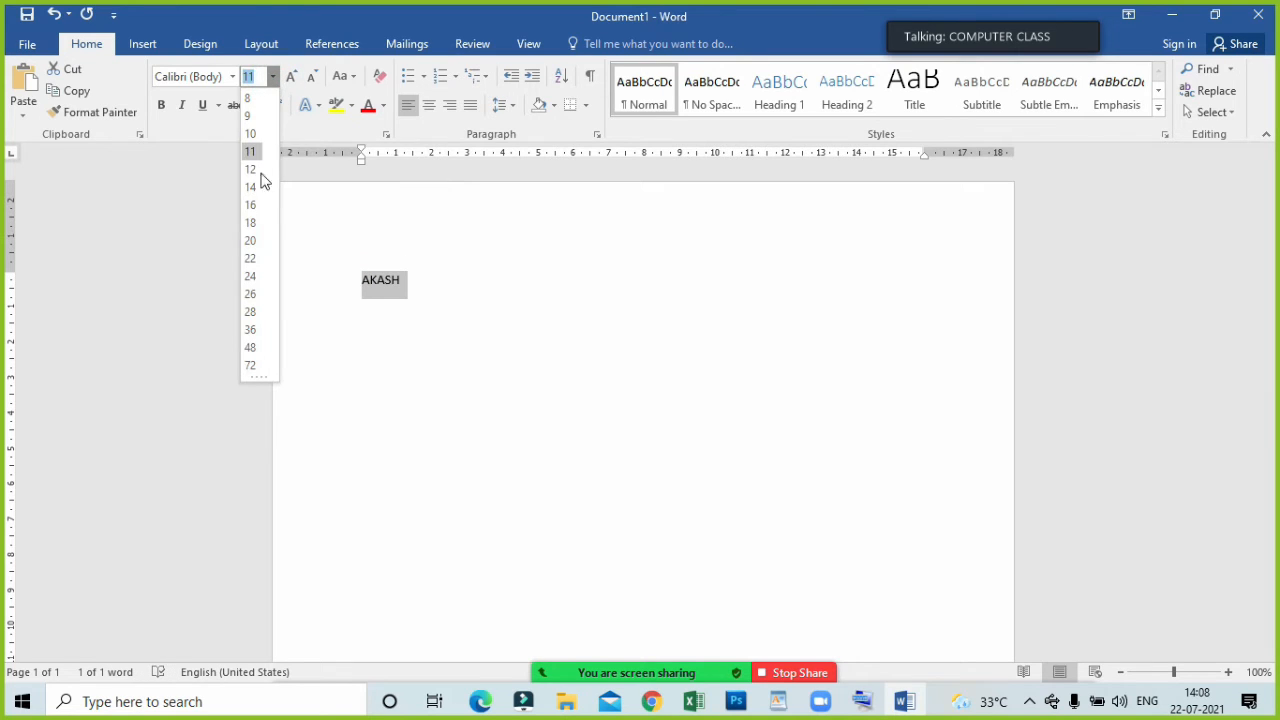
pyautogui.click(257, 348)
pyautogui.click(521, 384)
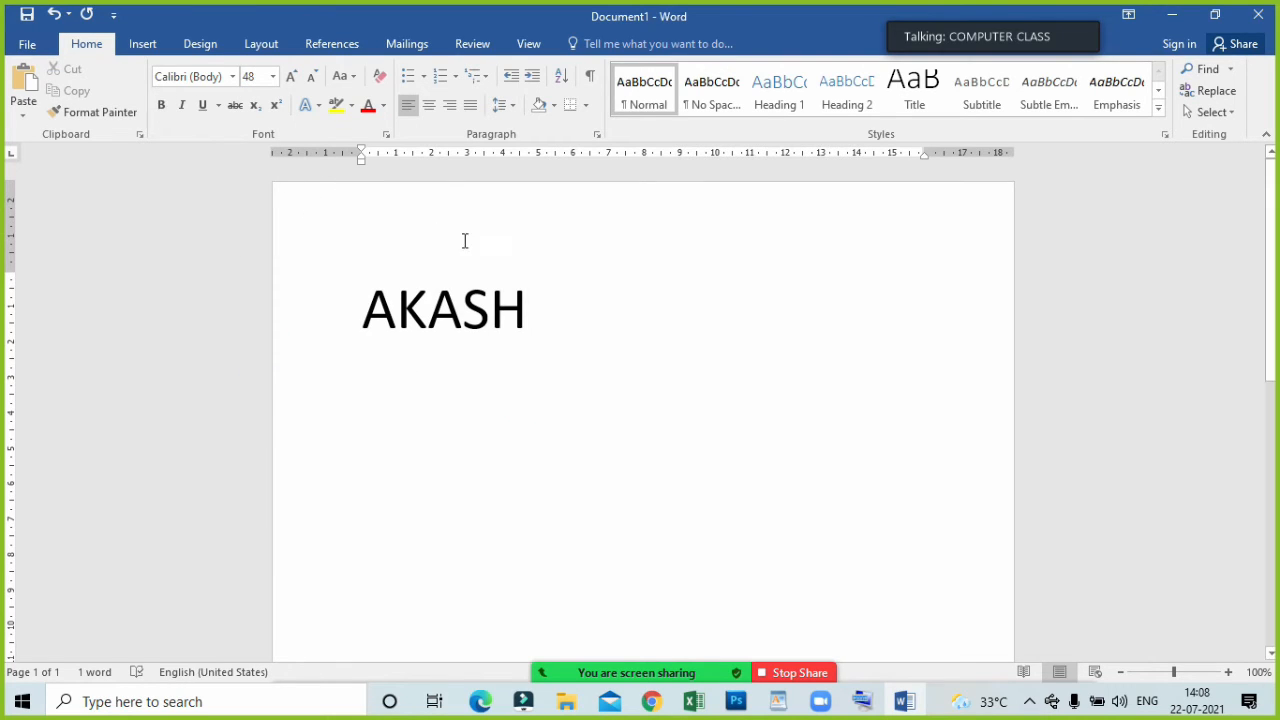
# Make the name bold, italic and underlined.
pyautogui.moveTo(542, 318); pyautogui.dragTo(362, 318)
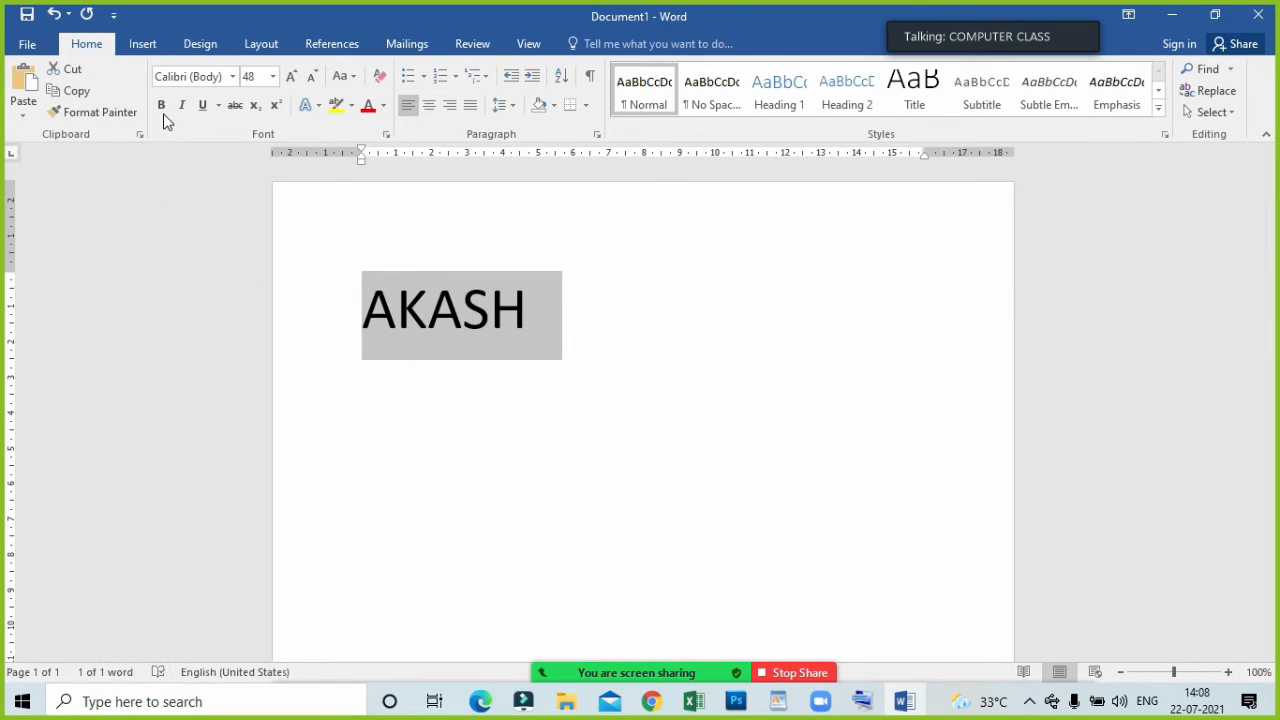
pyautogui.click(161, 106)
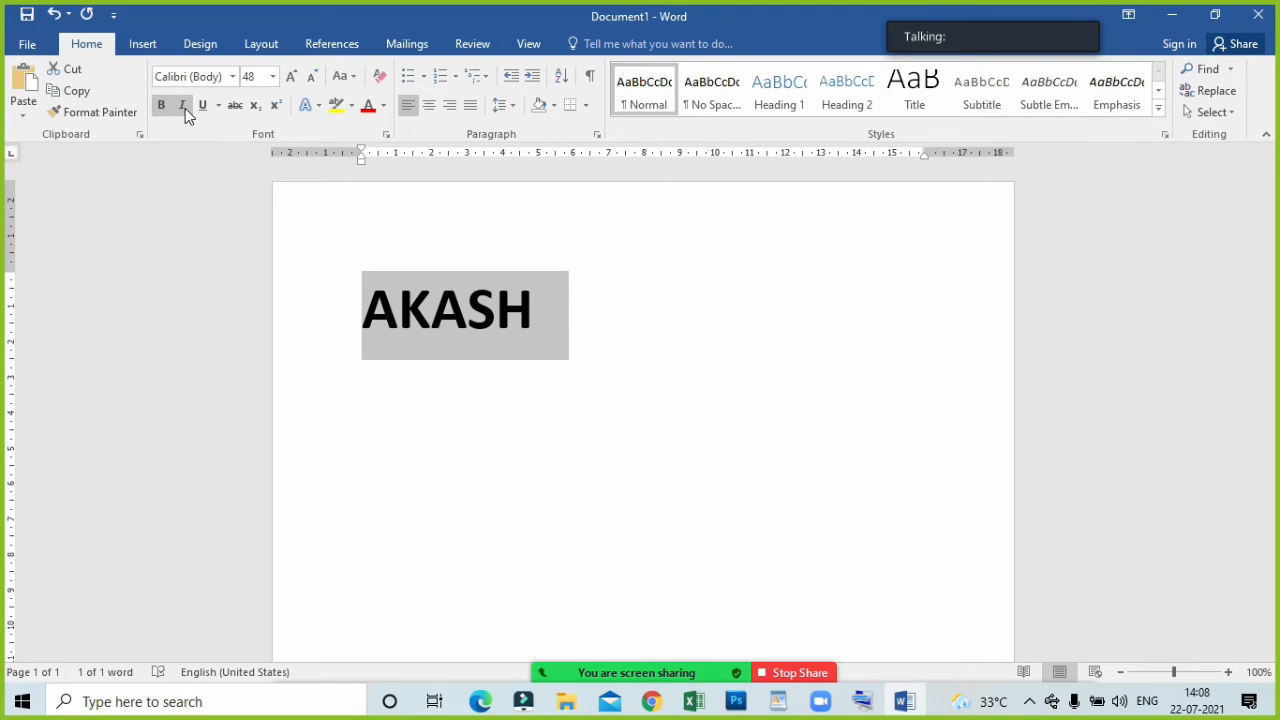
pyautogui.click(183, 106)
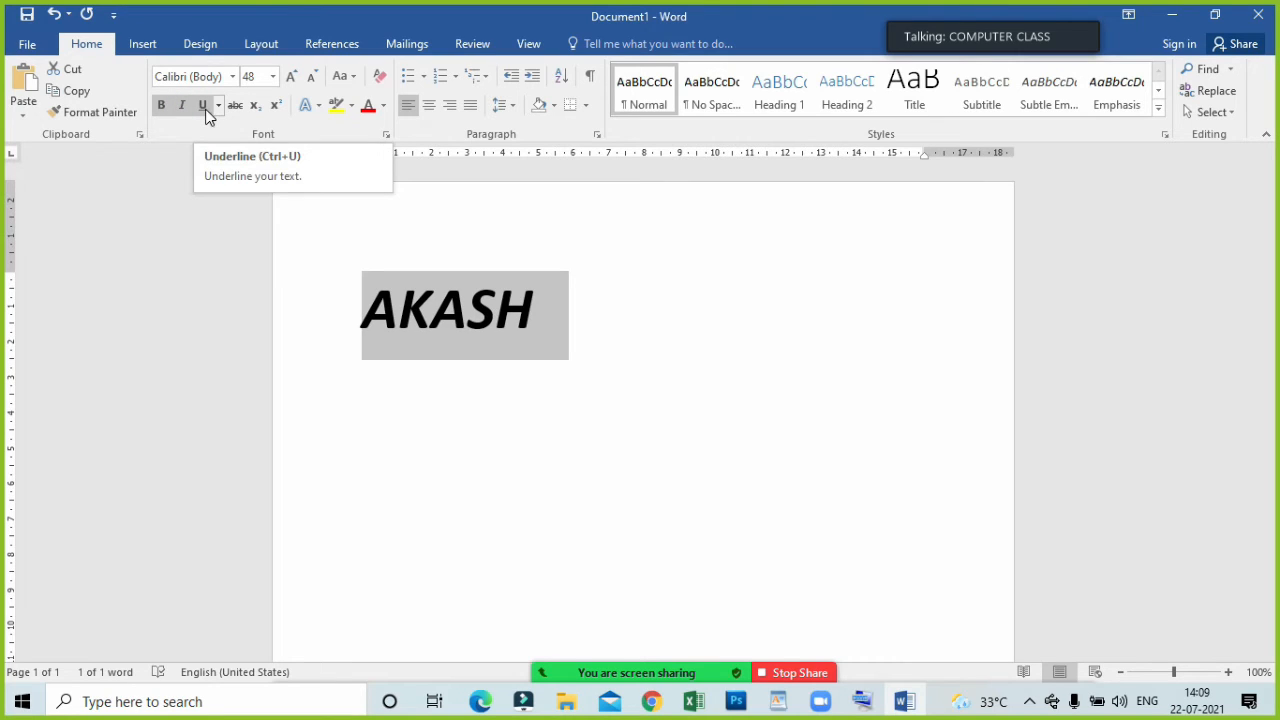
pyautogui.click(205, 106)
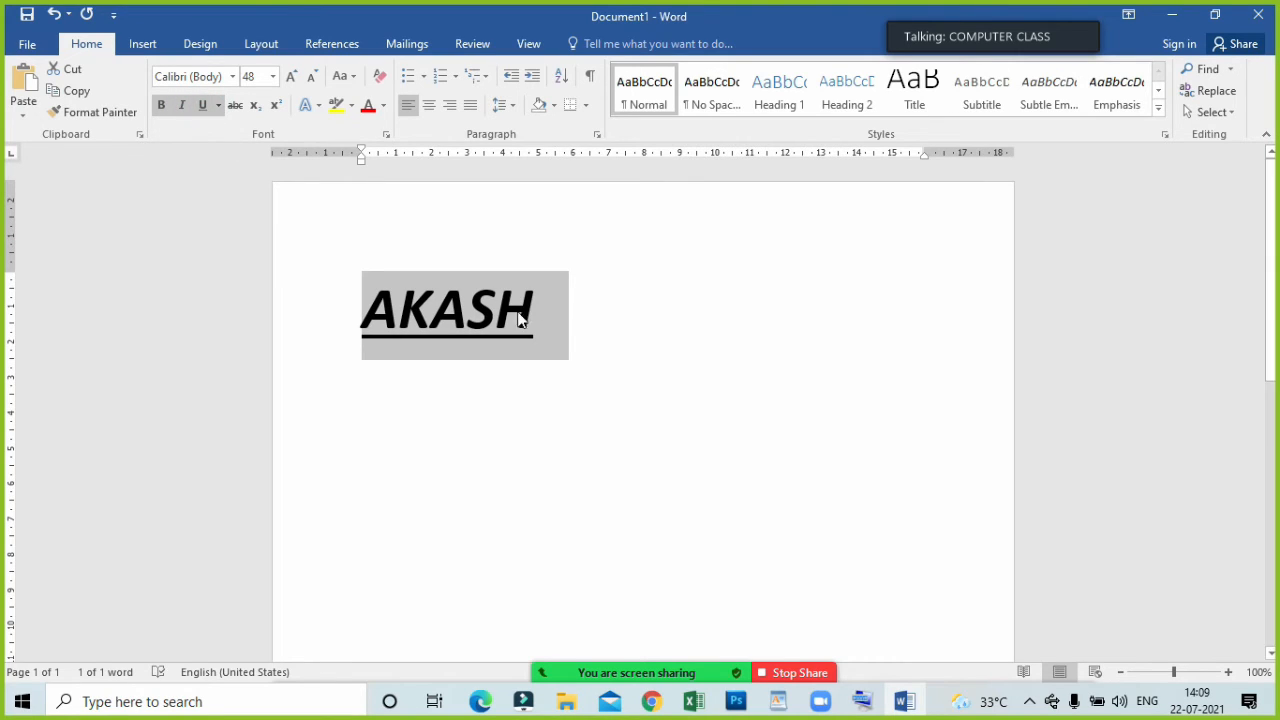
pyautogui.click(354, 193)
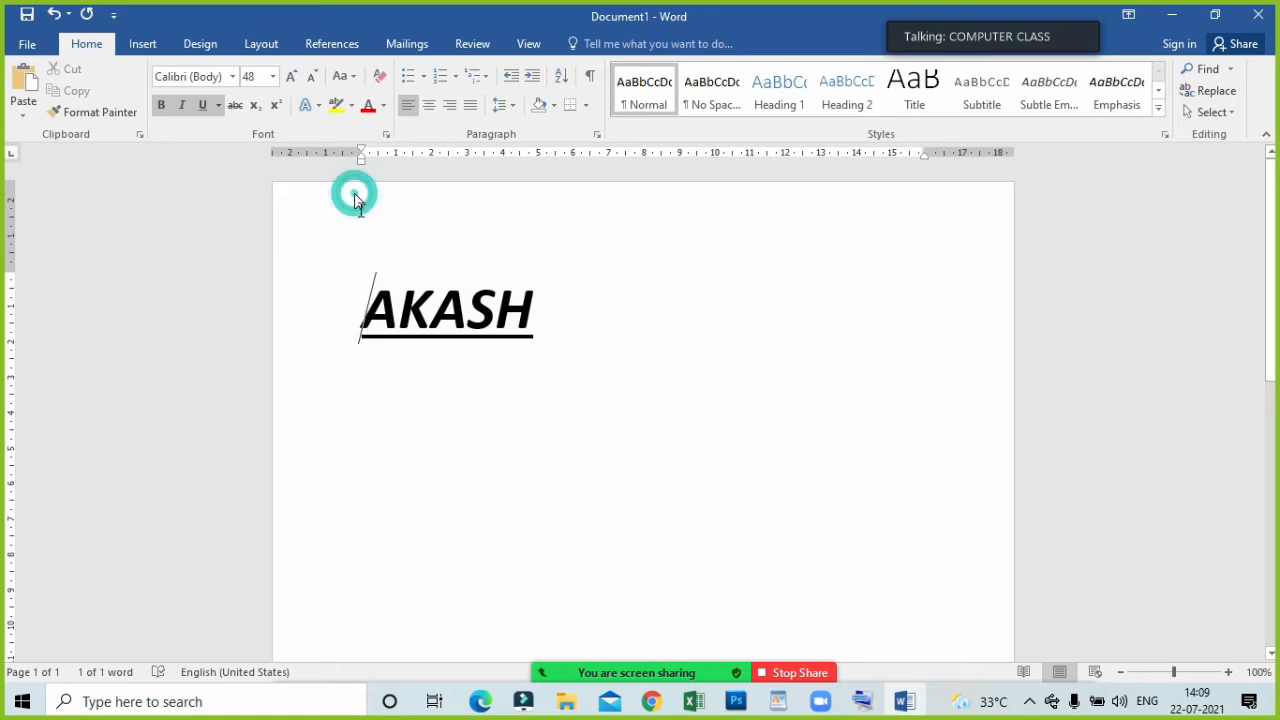
# Enlarge the name stepwise to size 110 with Increase Font Size, and reduce it back to 48.
pyautogui.moveTo(367, 294); pyautogui.dragTo(563, 314)
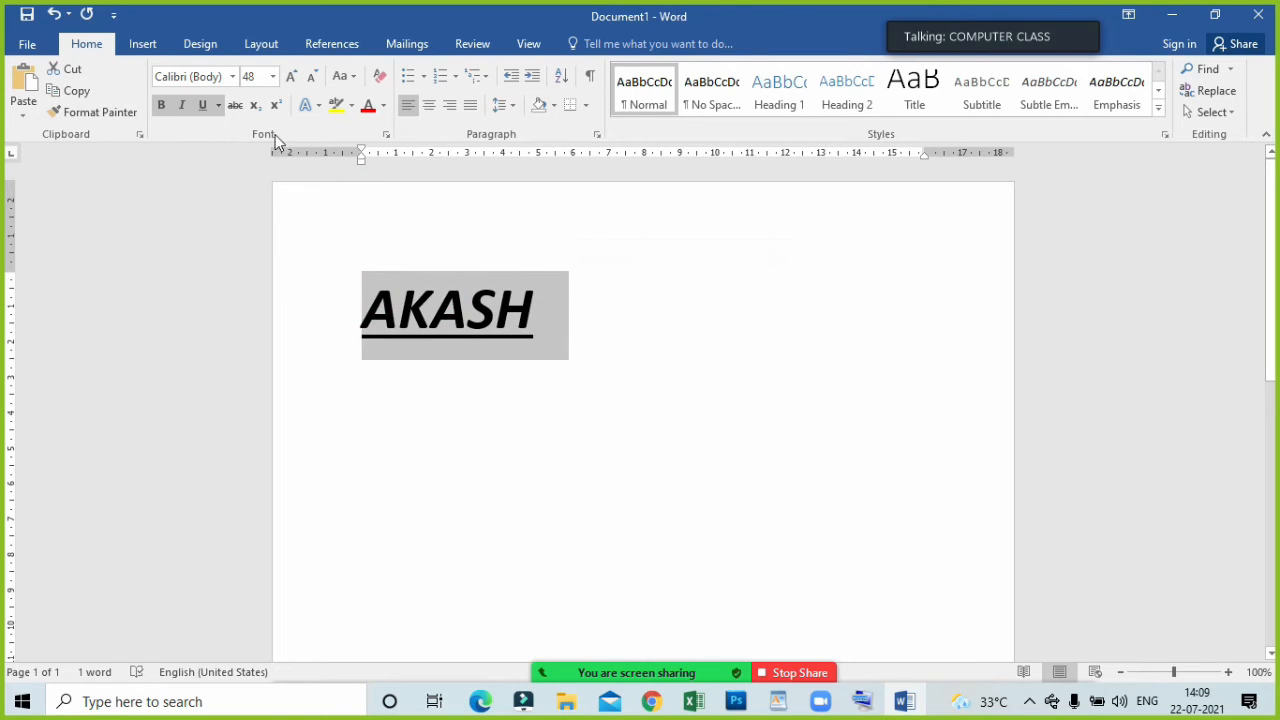
pyautogui.click(297, 80)
pyautogui.click(299, 83)
pyautogui.click(299, 83)
pyautogui.click(299, 83)
pyautogui.click(299, 83)
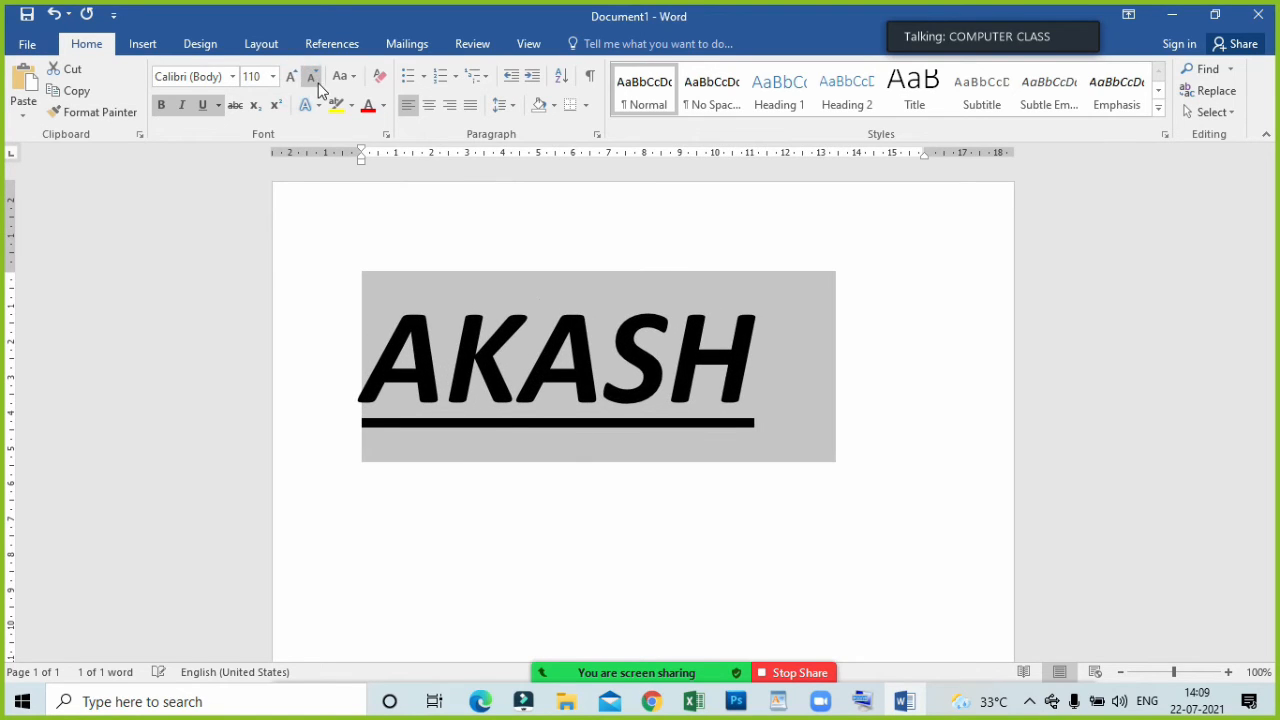
pyautogui.click(318, 83)
pyautogui.click(318, 83)
pyautogui.click(318, 83)
pyautogui.click(318, 83)
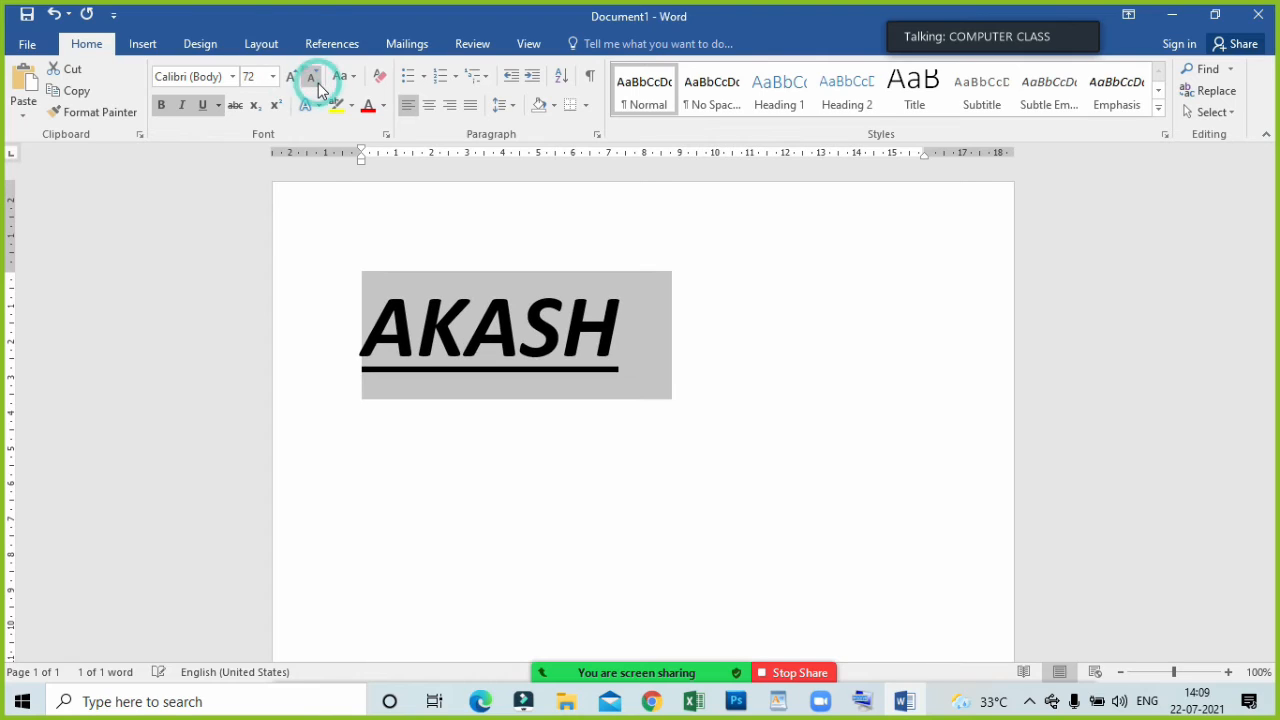
pyautogui.click(318, 83)
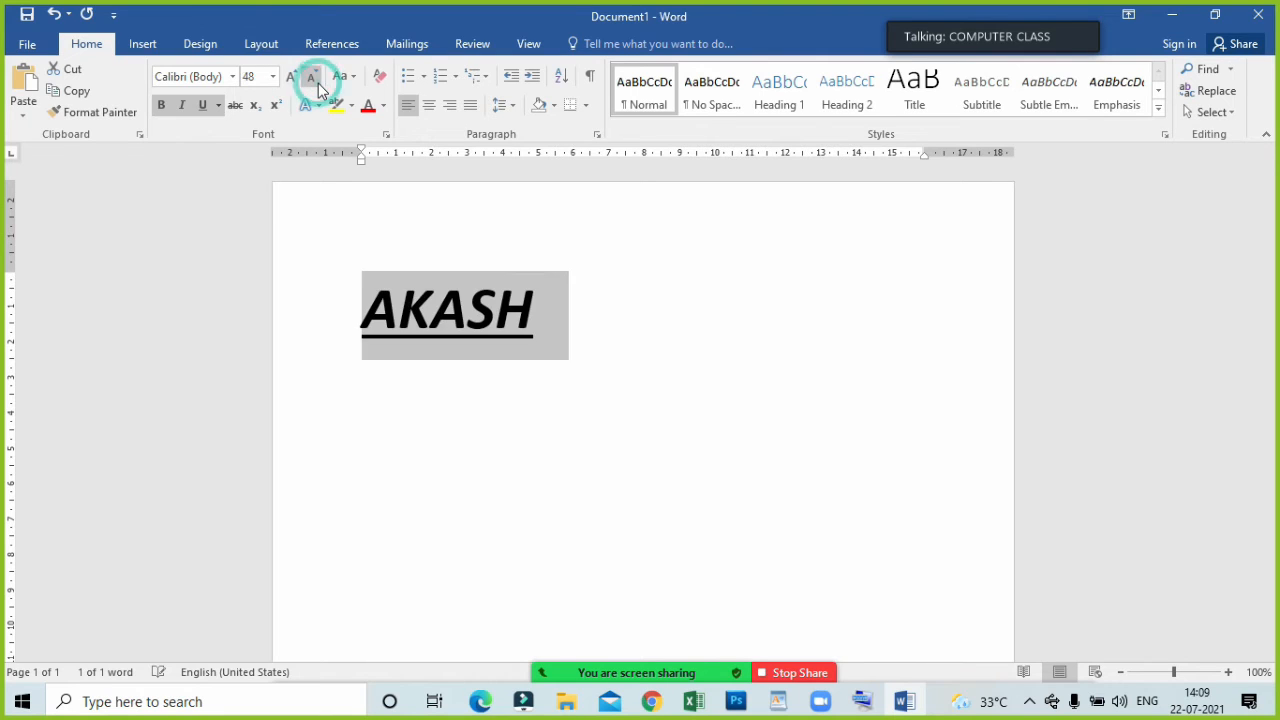
# Apply strikethrough to the name and remove its underline.
pyautogui.click(245, 110)
pyautogui.click(423, 286)
pyautogui.moveTo(574, 317); pyautogui.dragTo(306, 267)
pyautogui.click(202, 105)
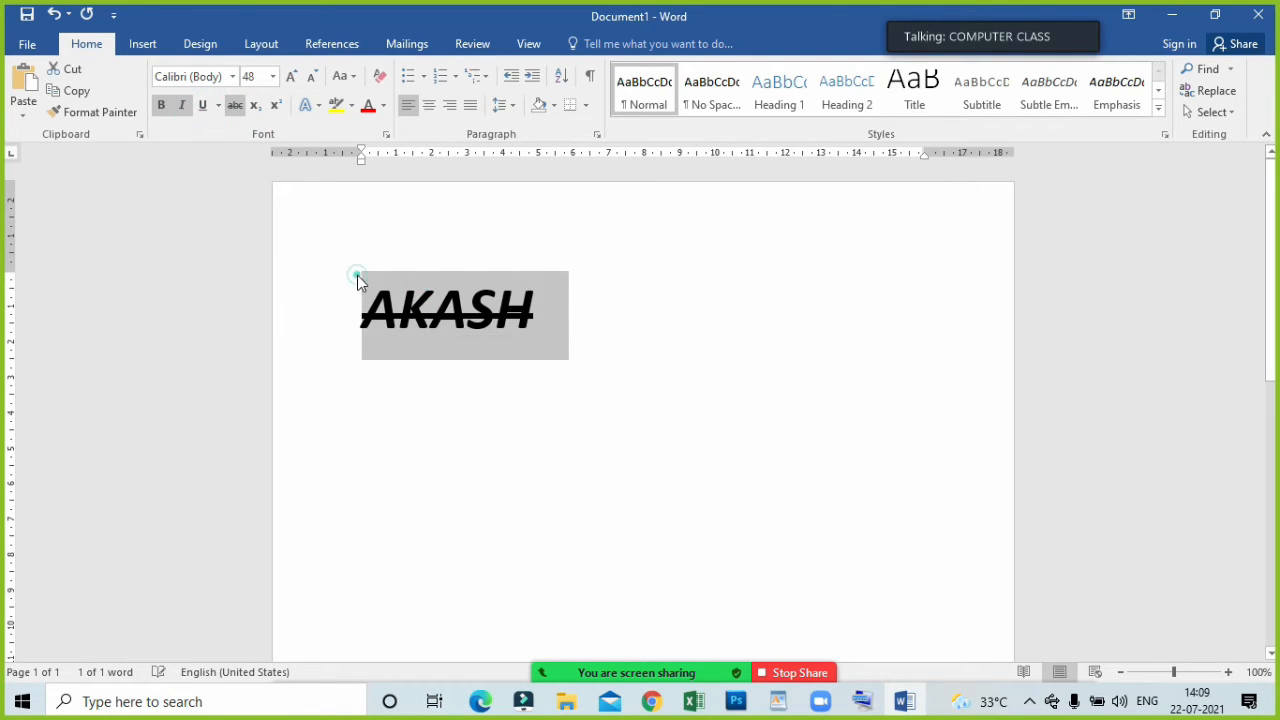
pyautogui.click(357, 282)
pyautogui.moveTo(645, 322); pyautogui.dragTo(359, 318)
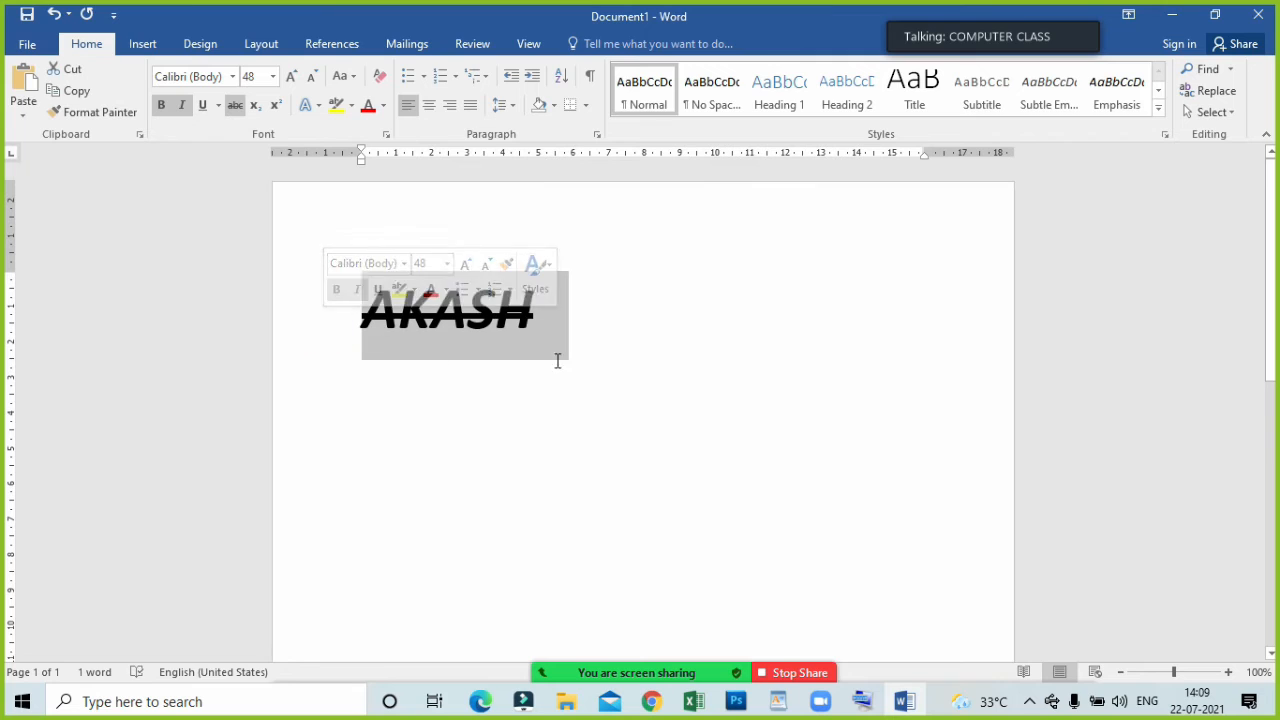
# Enter the test text "ffhf" on a new line below the name, and delete it together with the line.
pyautogui.click(583, 341)
pyautogui.press('Return')
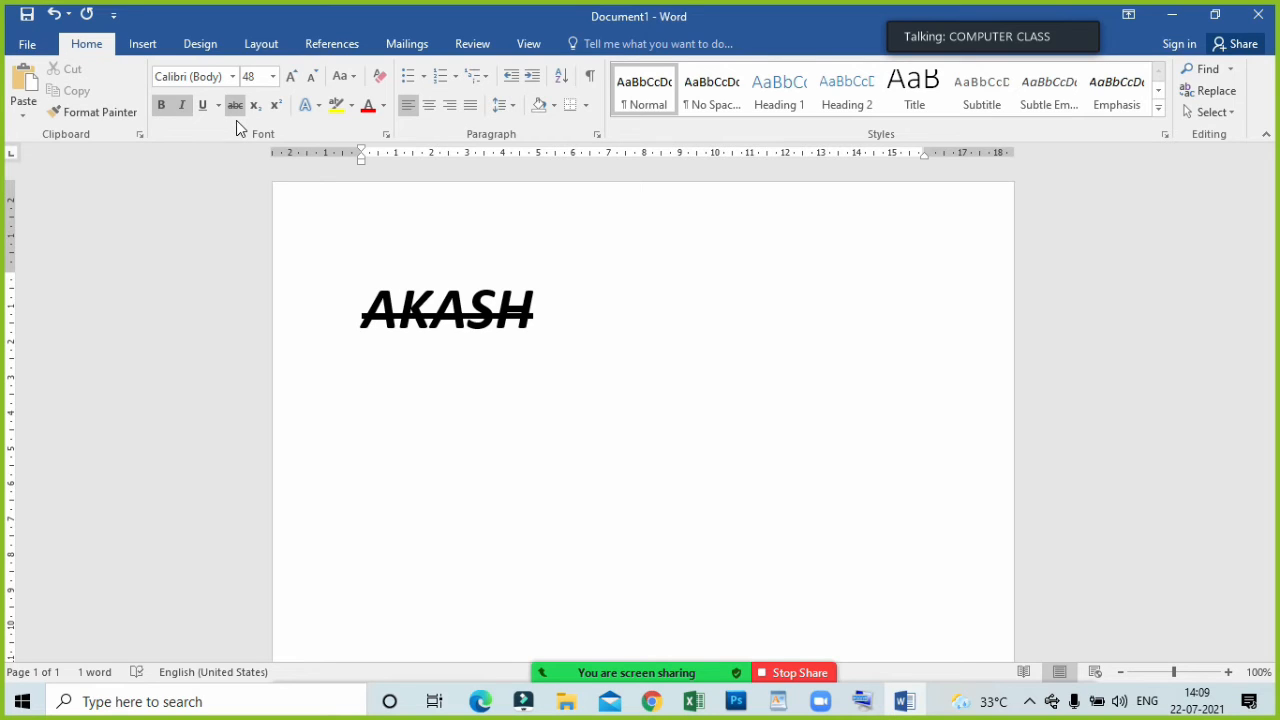
pyautogui.write('ffhf')
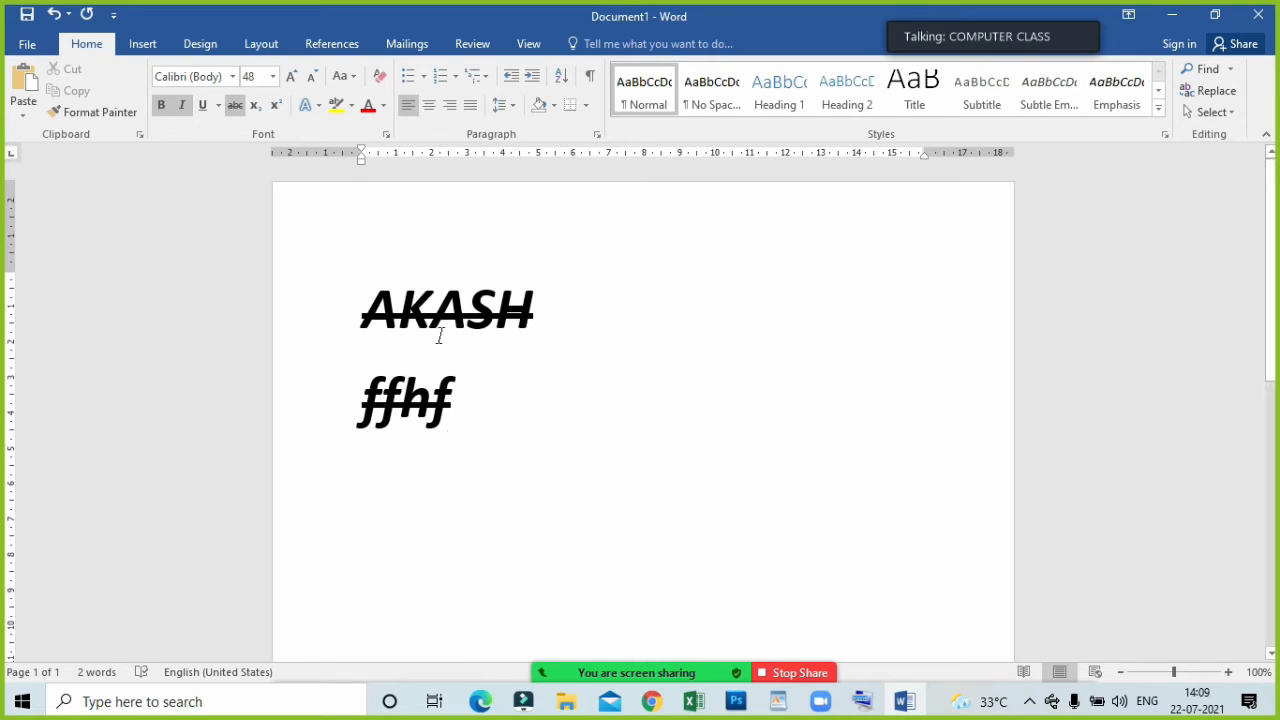
pyautogui.moveTo(480, 410); pyautogui.dragTo(381, 421)
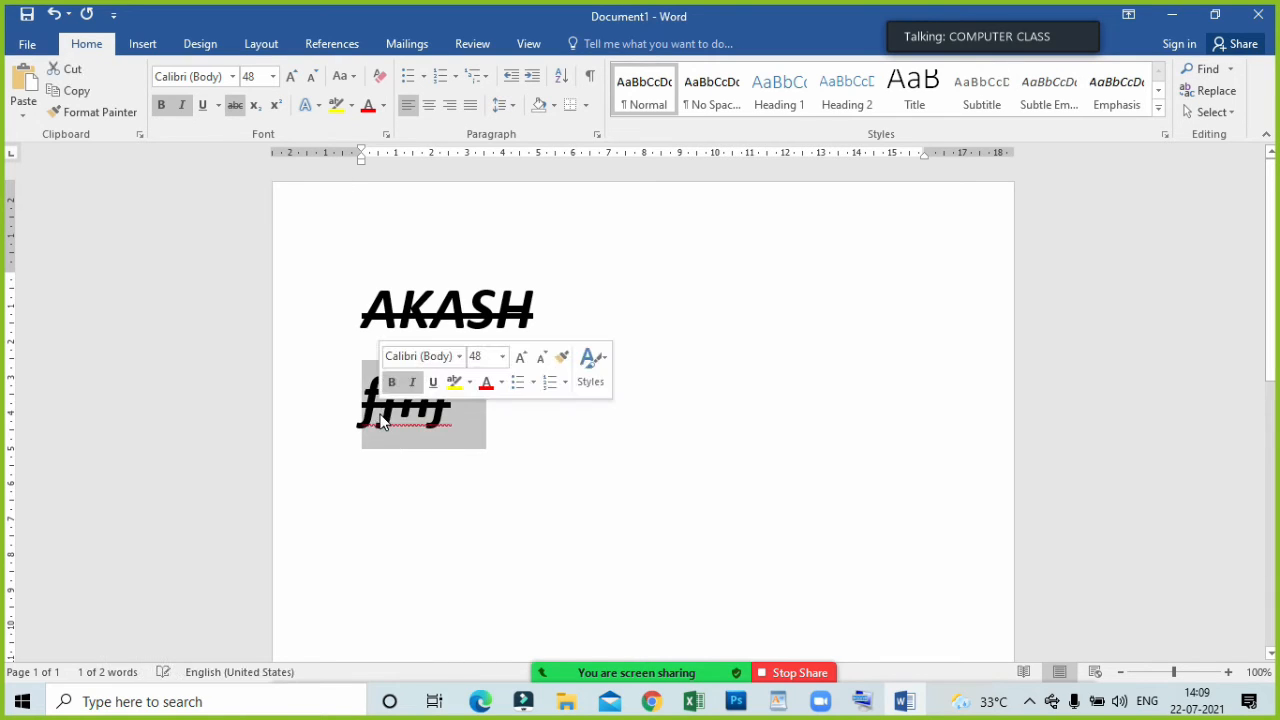
pyautogui.press('BackSpace')
pyautogui.press('BackSpace')
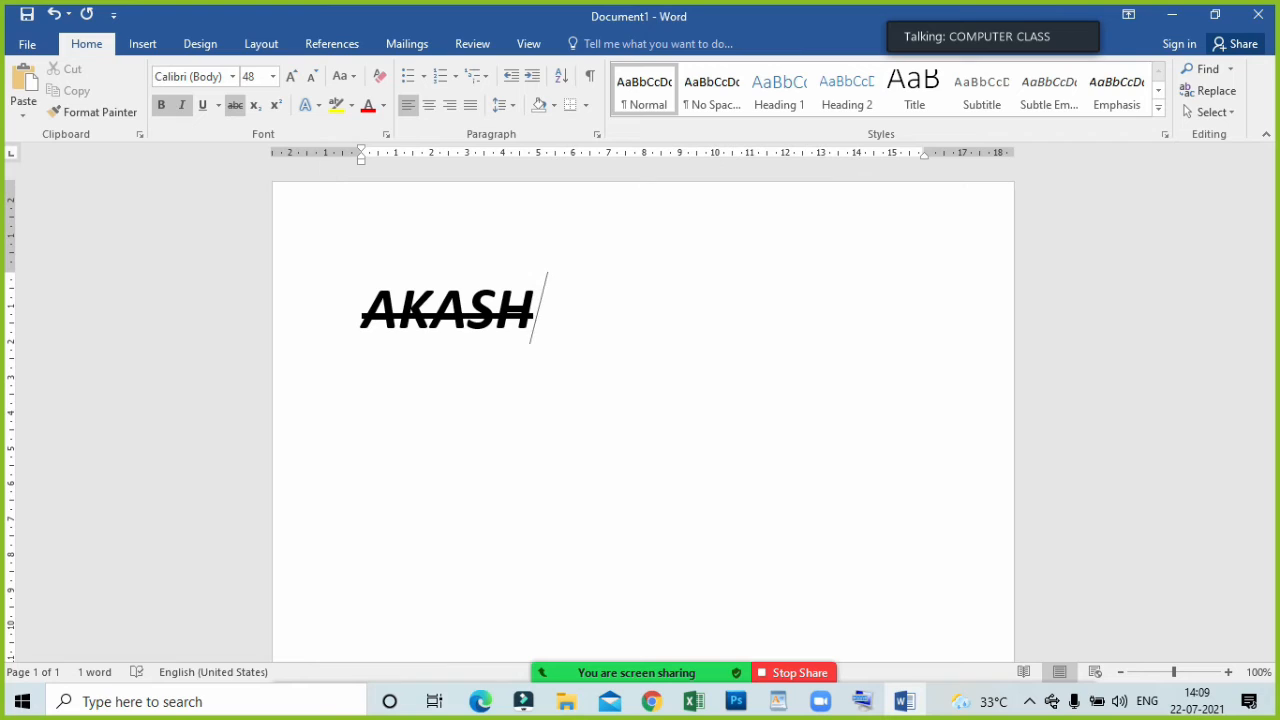
# Start a new line below the name with bold, italic and strikethrough turned off.
pyautogui.press('Return')
pyautogui.click(163, 105)
pyautogui.click(182, 106)
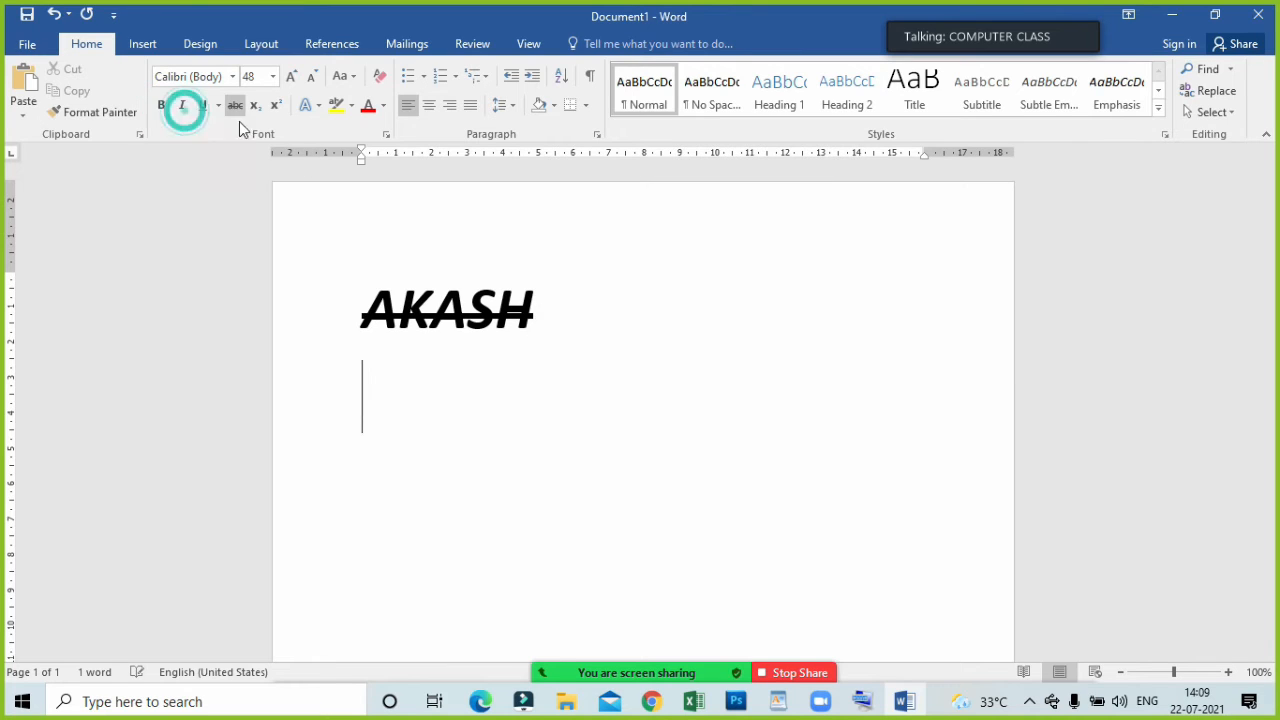
pyautogui.click(235, 105)
# Enter the test text "bbfnf" on the second line and delete it.
pyautogui.write('b')
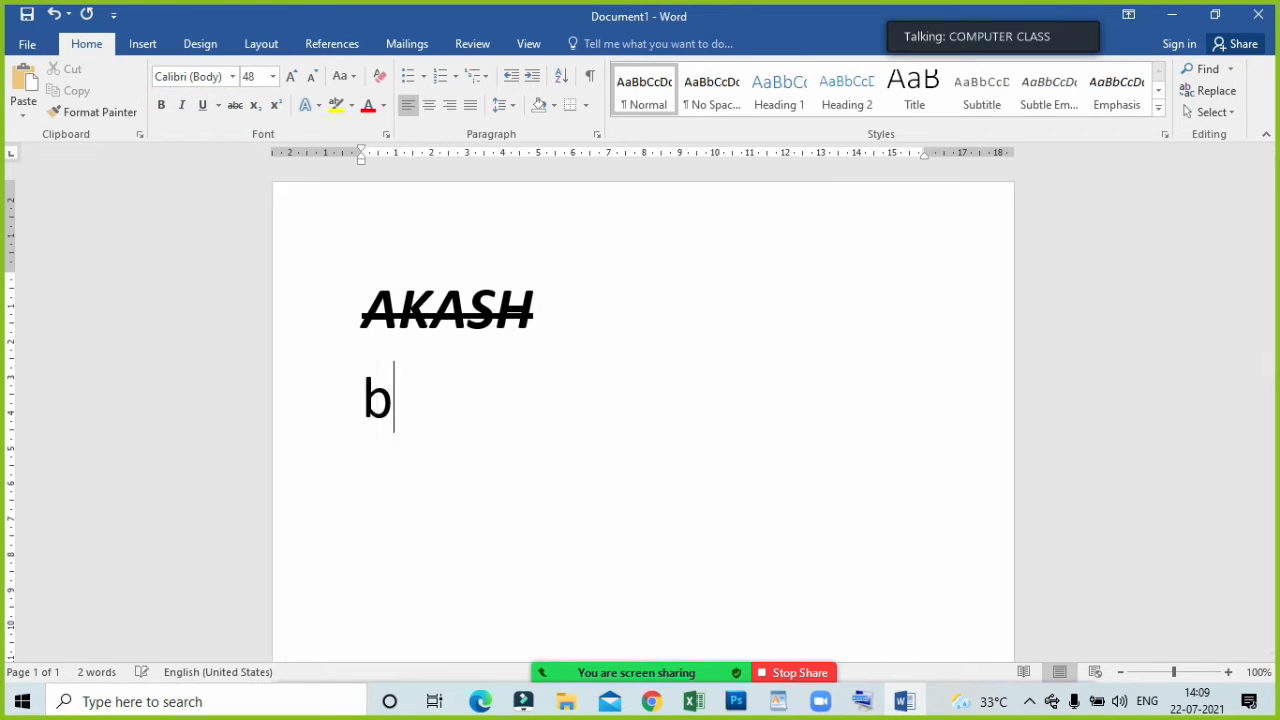
pyautogui.write('bfnf')
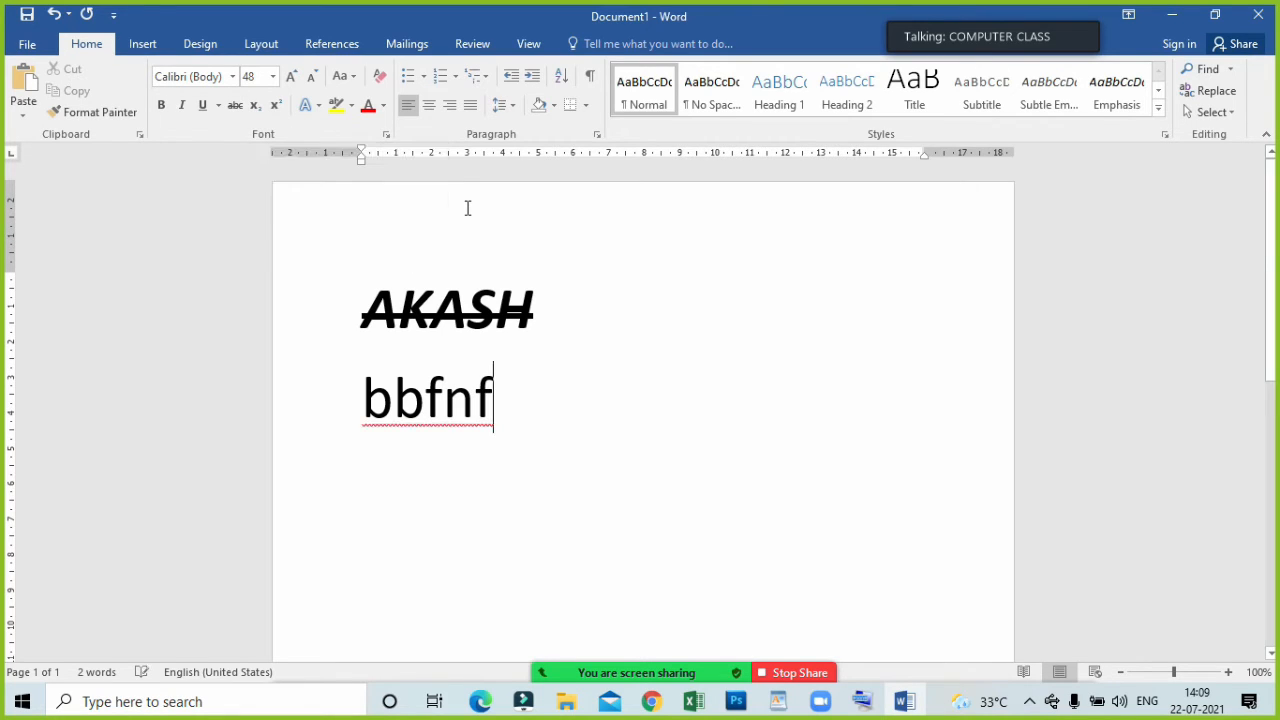
pyautogui.press('BackSpace')
pyautogui.press('BackSpace')
pyautogui.press('BackSpace')
pyautogui.press('BackSpace')
pyautogui.press('BackSpace')
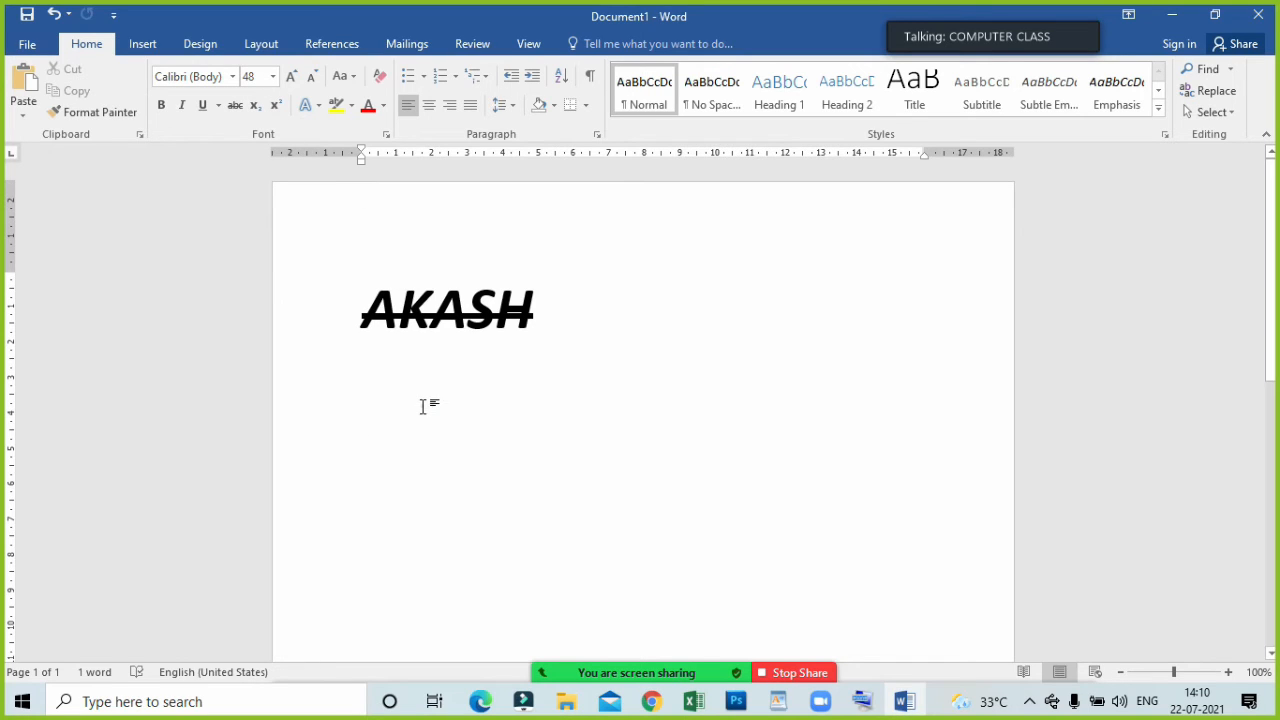
# Enter "H2O" on the second line and format the 2 as subscript.
pyautogui.write('H2O')
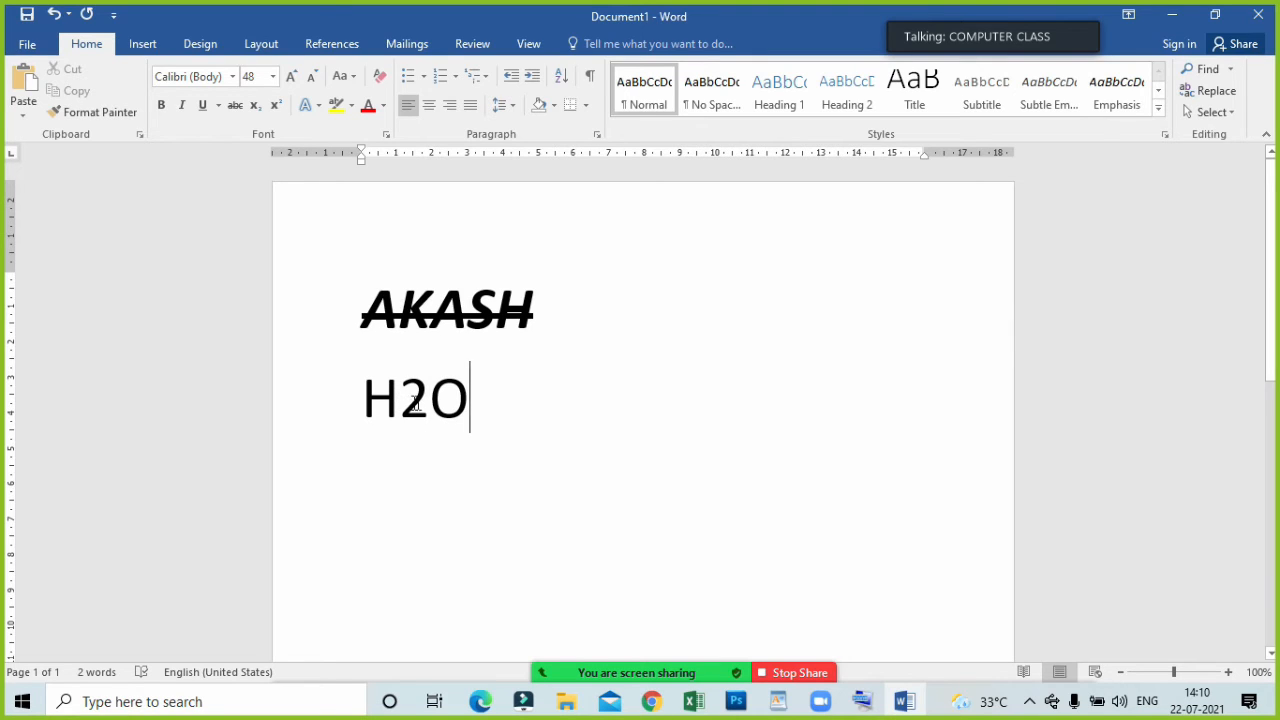
pyautogui.moveTo(400, 399); pyautogui.dragTo(429, 399)
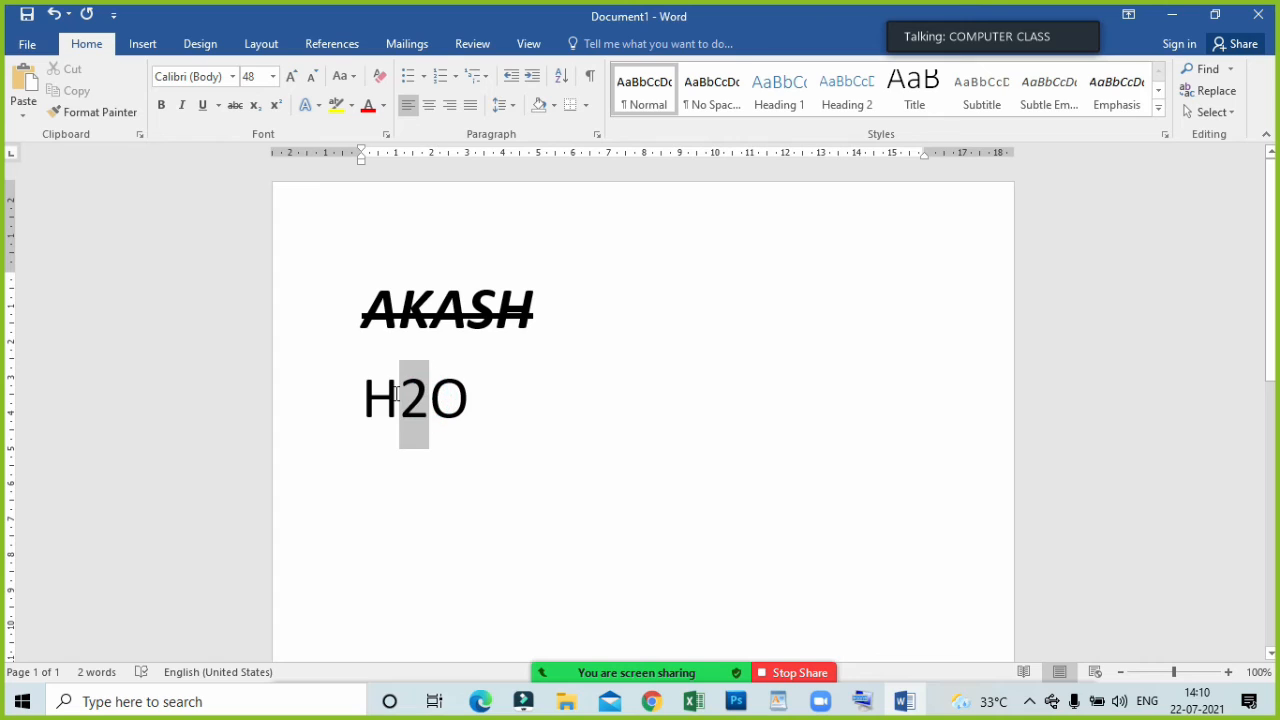
pyautogui.click(255, 106)
pyautogui.click(471, 481)
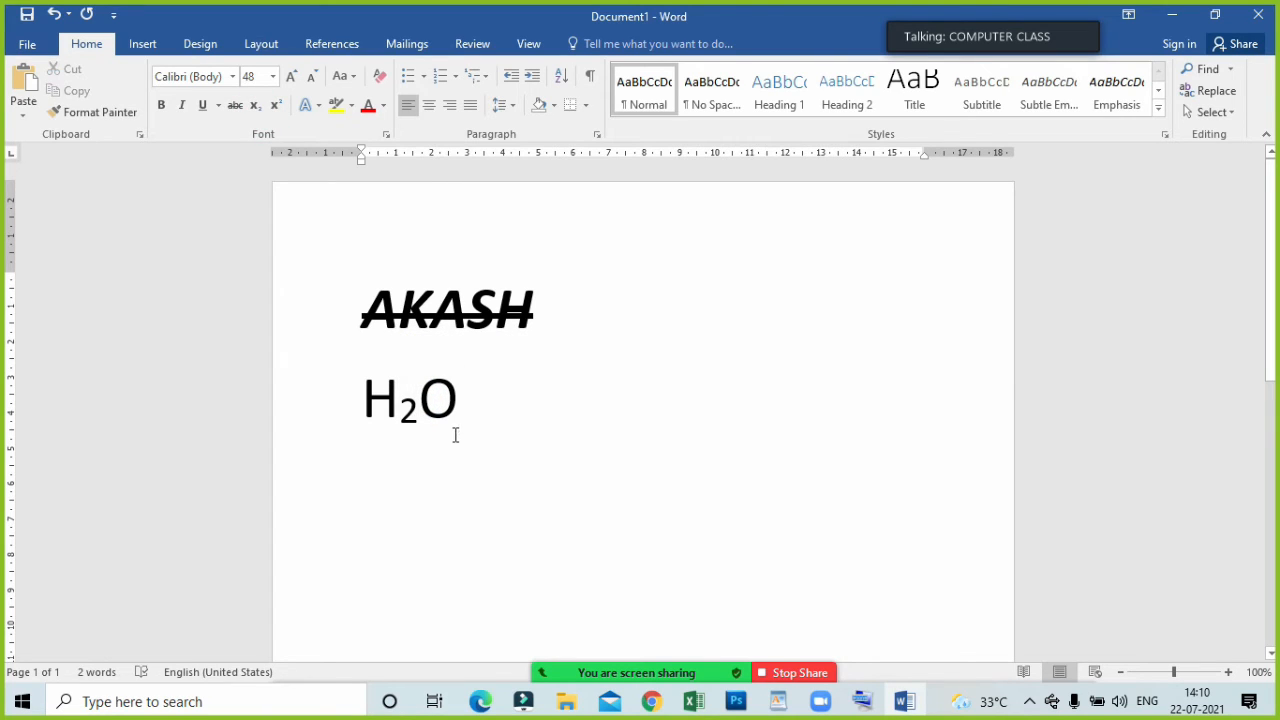
# Enter "10th" on a new line below H2O and end the line so the ordinal suffix is superscripted automatically.
pyautogui.press('Return')
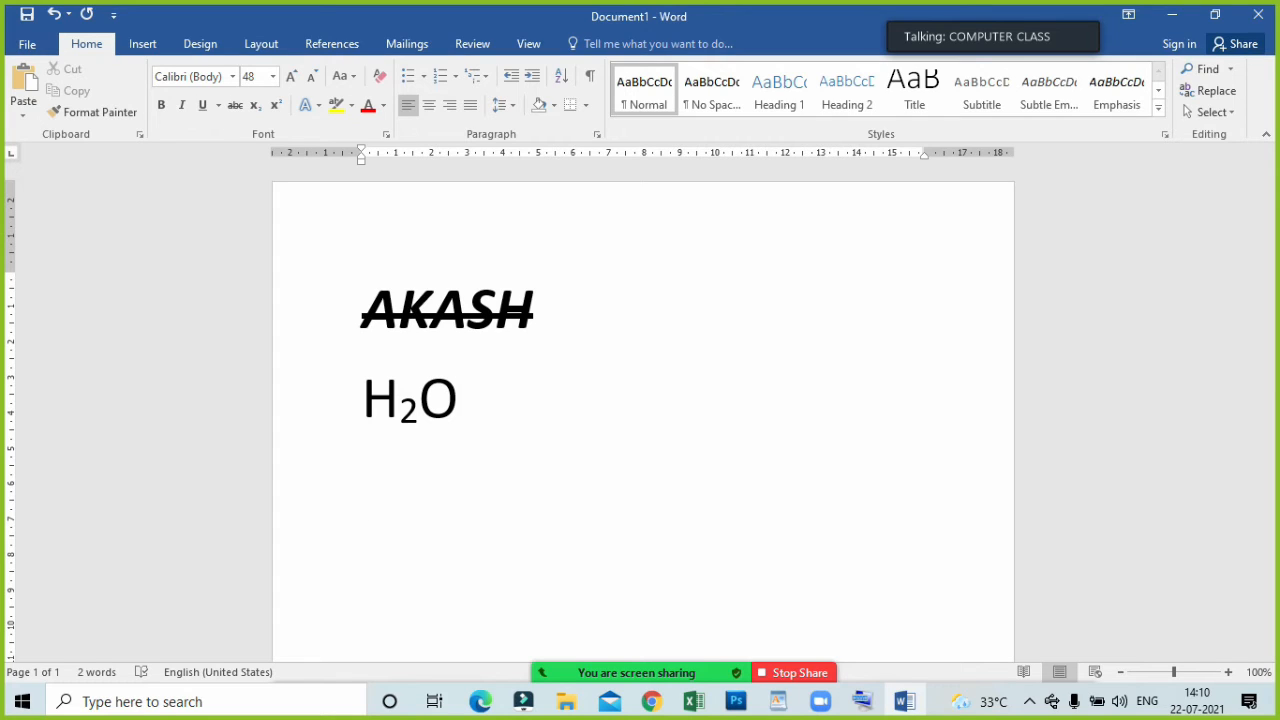
pyautogui.write('10')
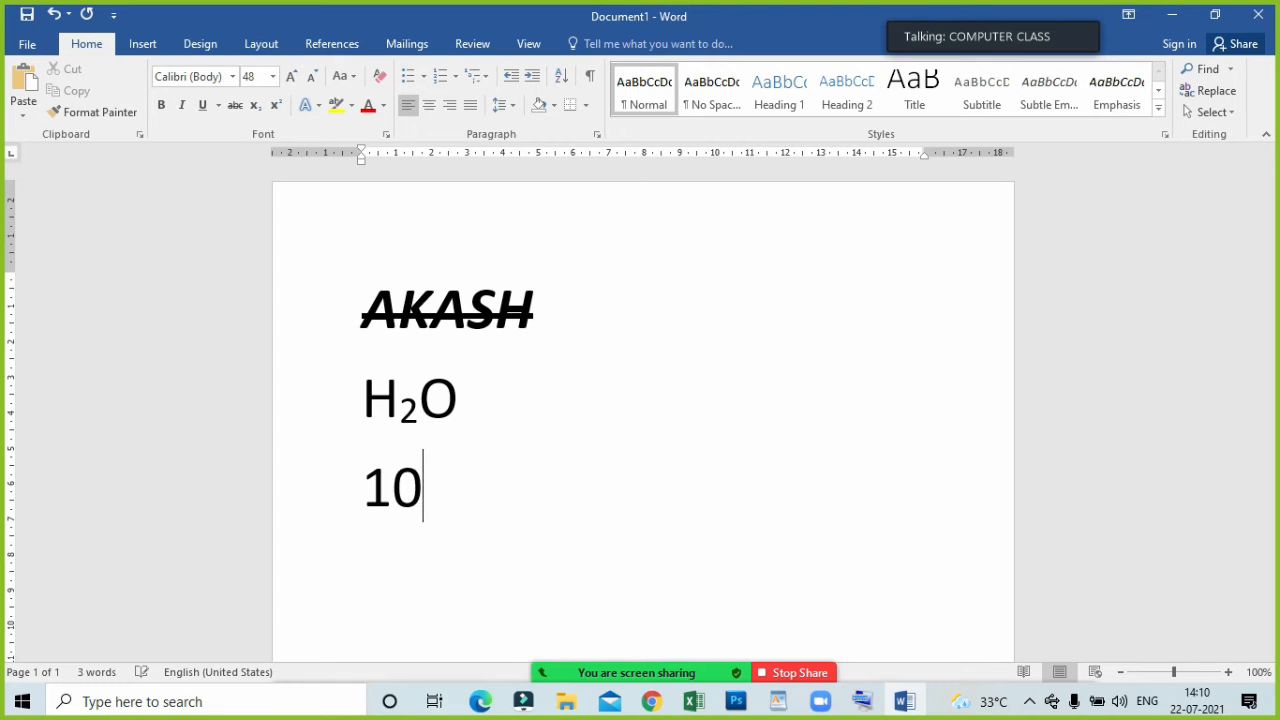
pyautogui.write('th')
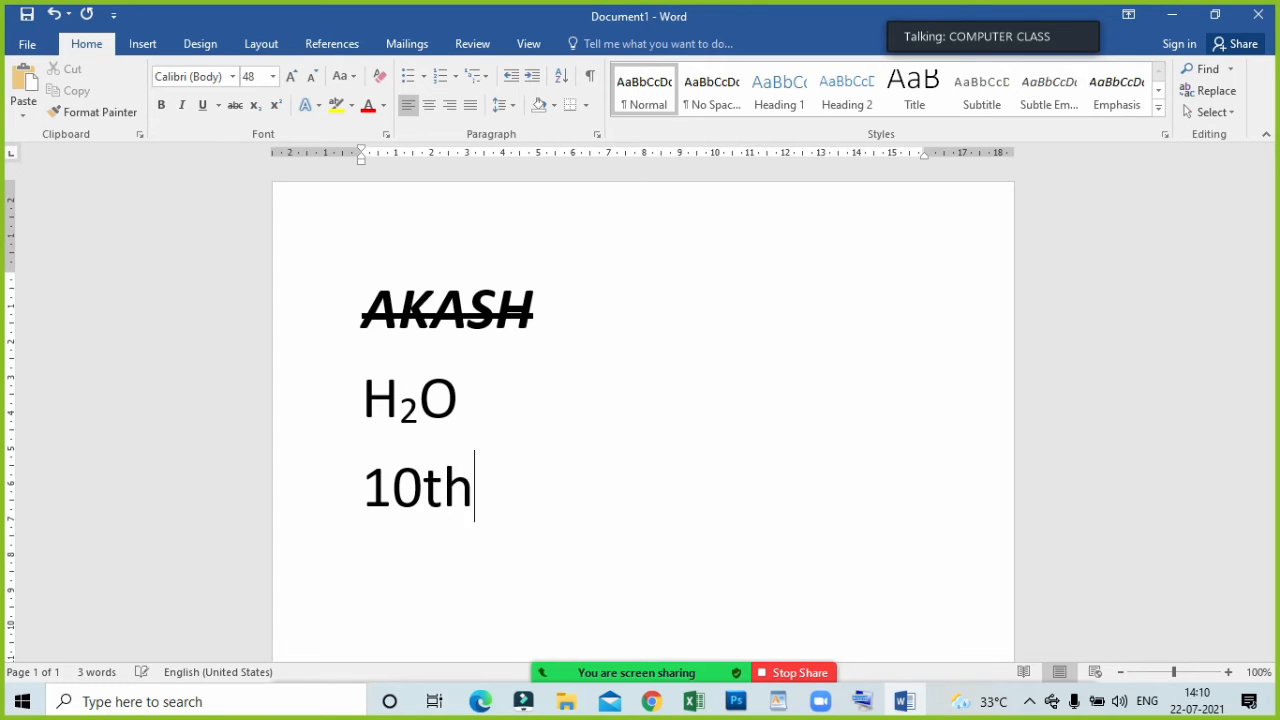
pyautogui.press('Return')
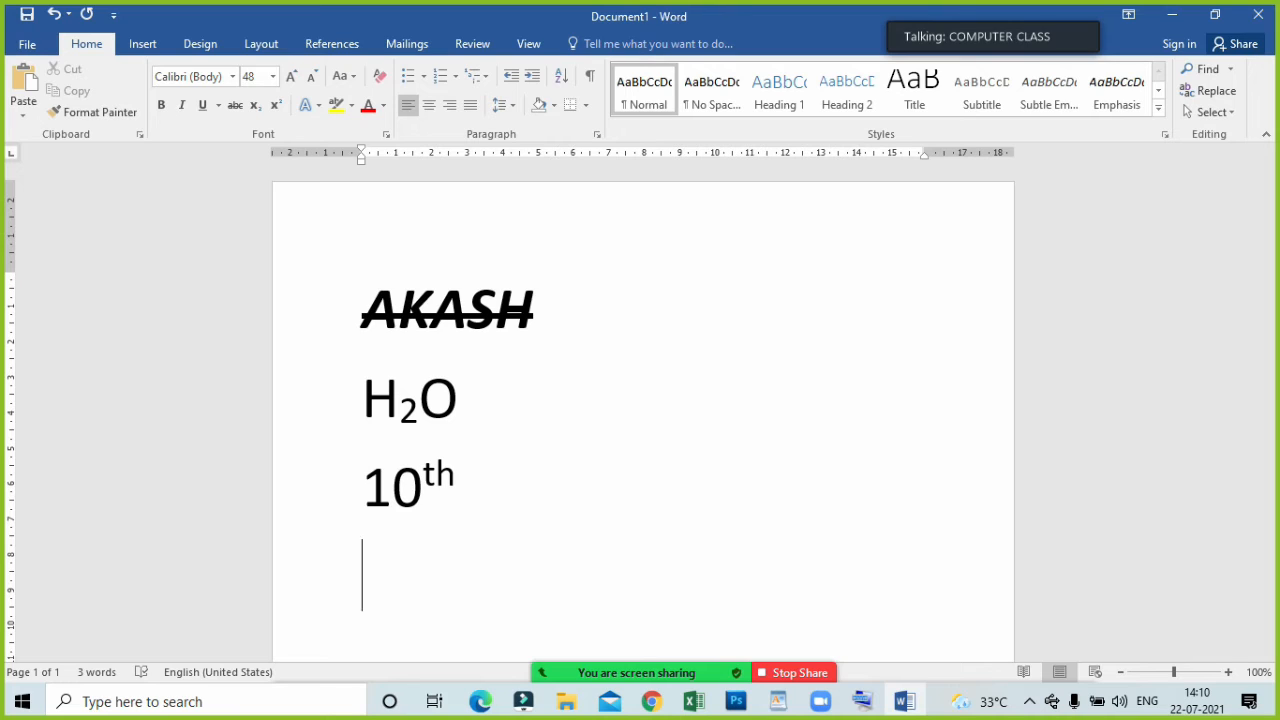
# Enter "12Th" on the line below 10th and end the line so its suffix is superscripted automatically.
pyautogui.click(427, 484)
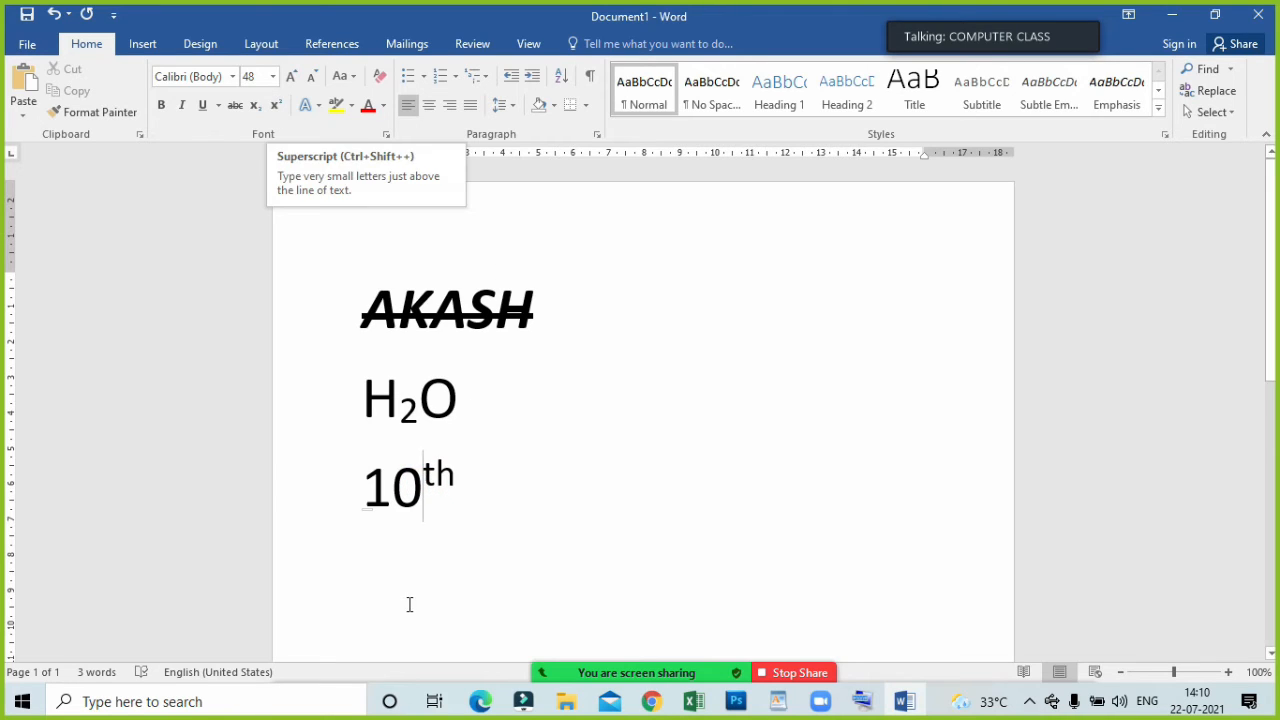
pyautogui.click(382, 553)
pyautogui.write('12Th')
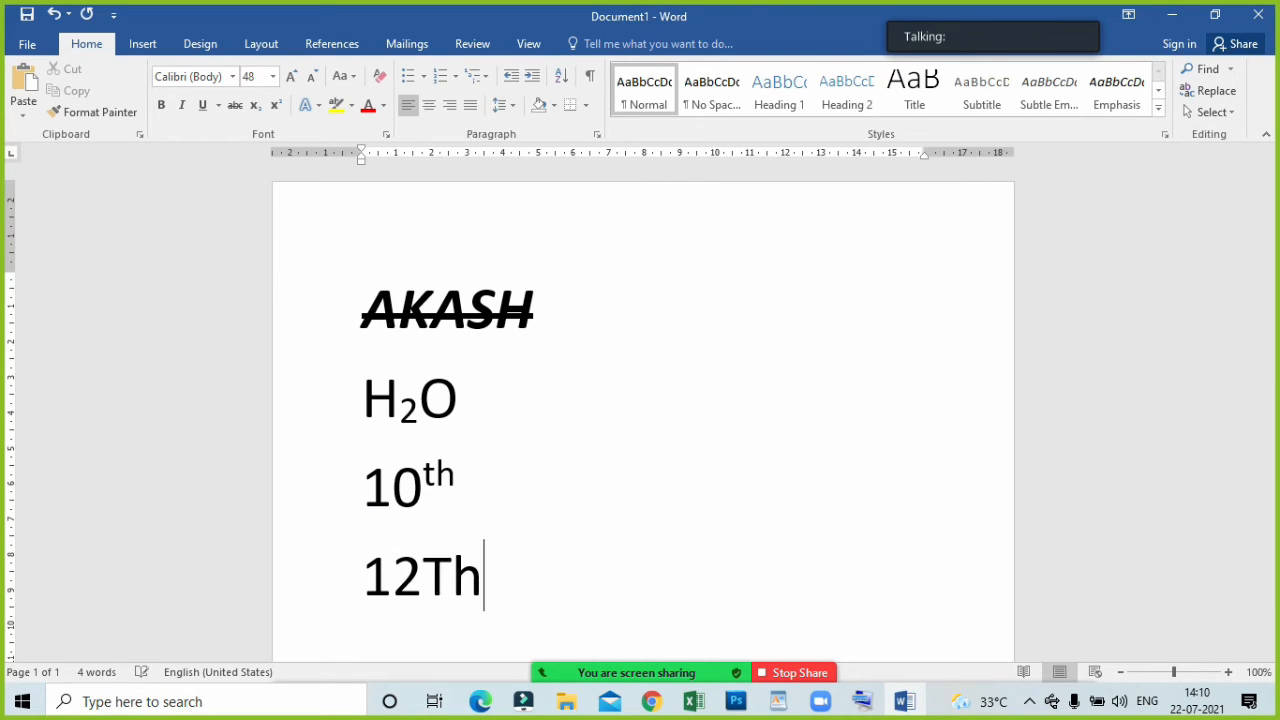
pyautogui.press('Return')
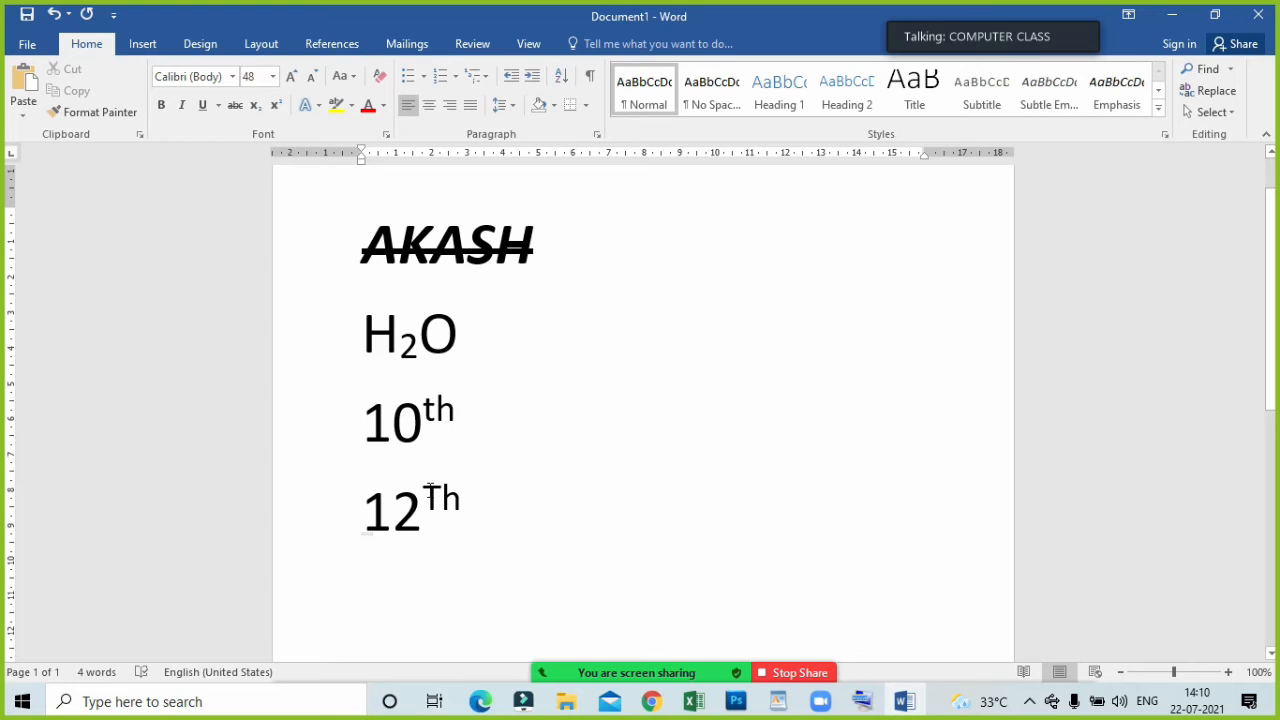
pyautogui.moveTo(423, 494); pyautogui.dragTo(453, 500)
pyautogui.click(455, 501)
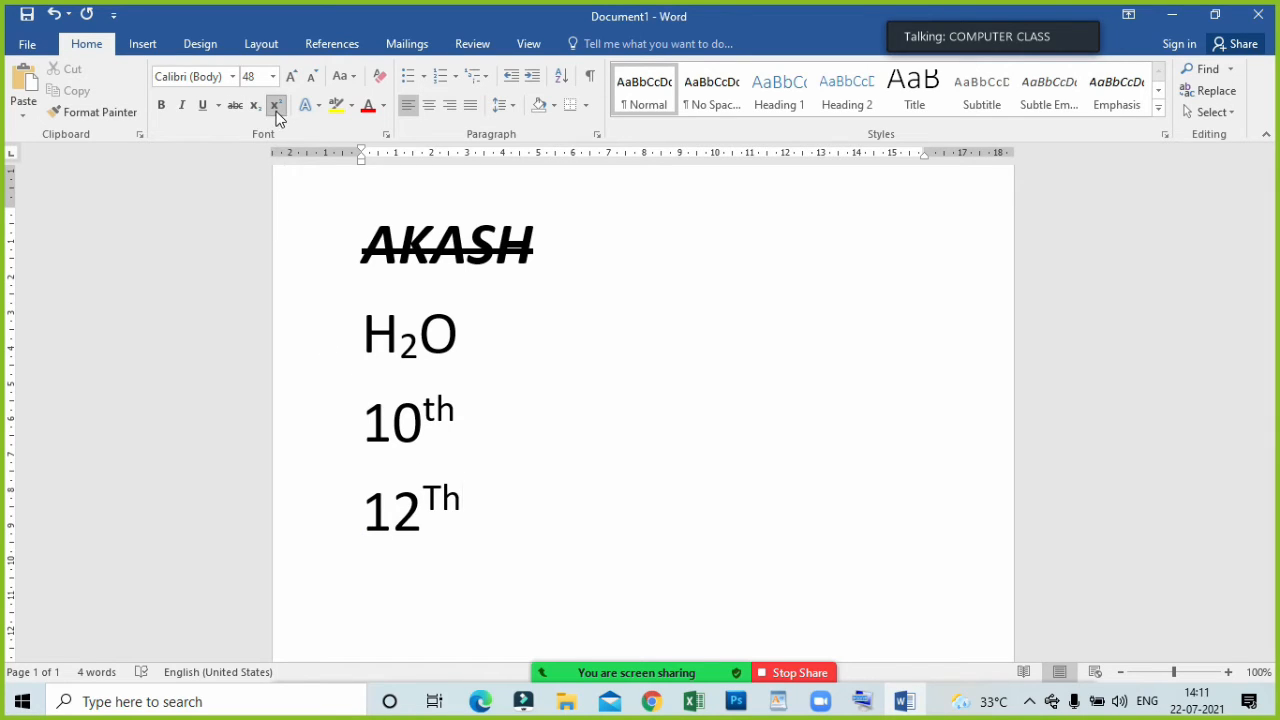
pyautogui.click(504, 428)
# Apply the white-filled, orange-outlined text effect preset with a hard shadow to the H2O line.
pyautogui.moveTo(477, 346); pyautogui.dragTo(362, 338)
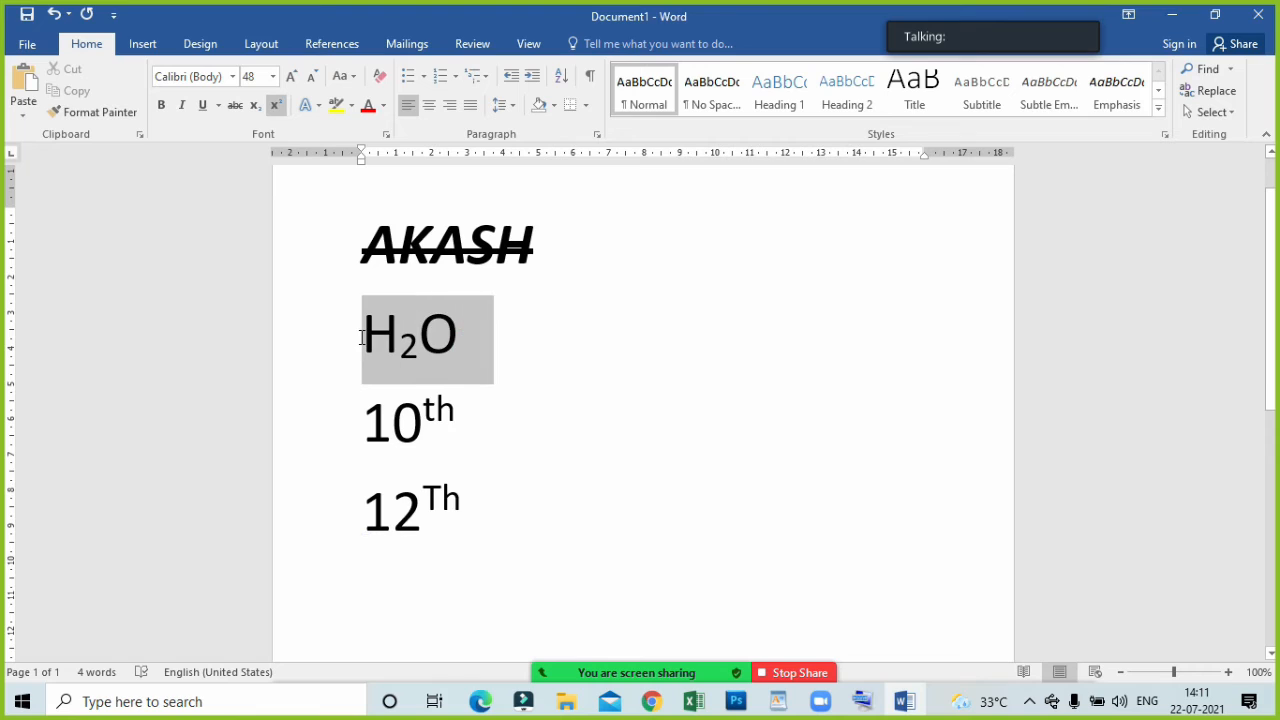
pyautogui.click(319, 107)
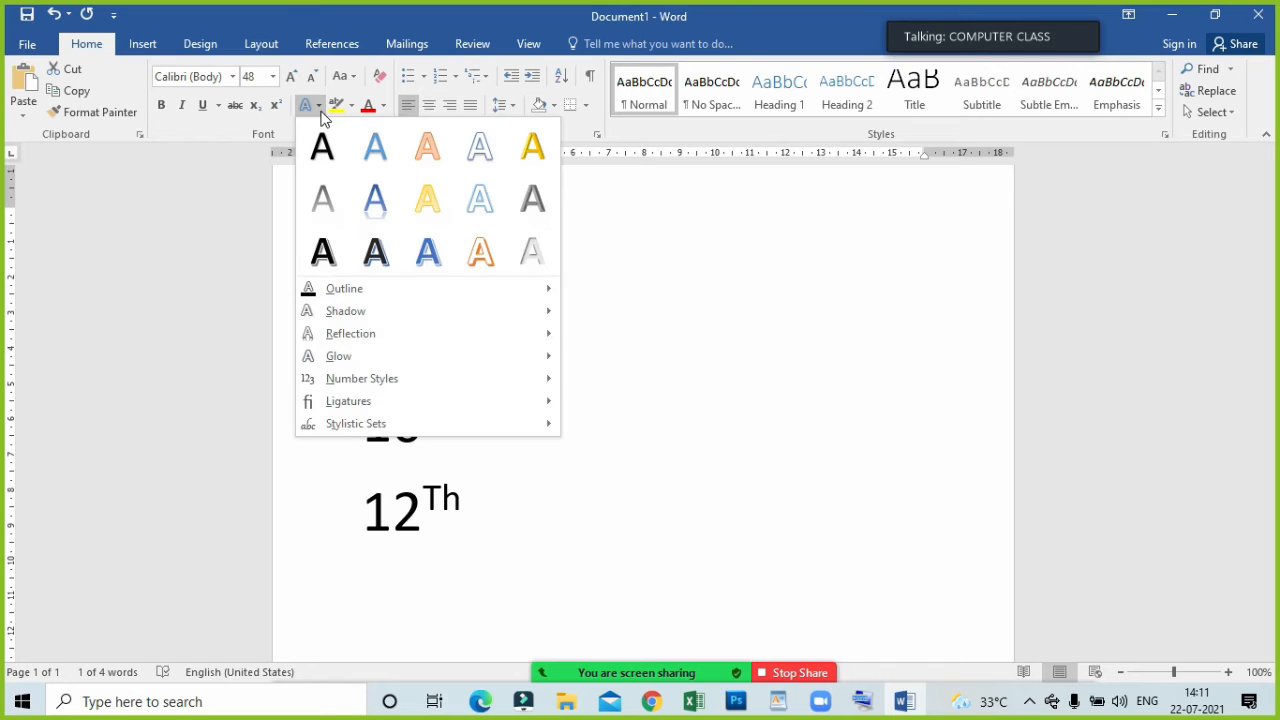
pyautogui.click(491, 254)
pyautogui.click(505, 380)
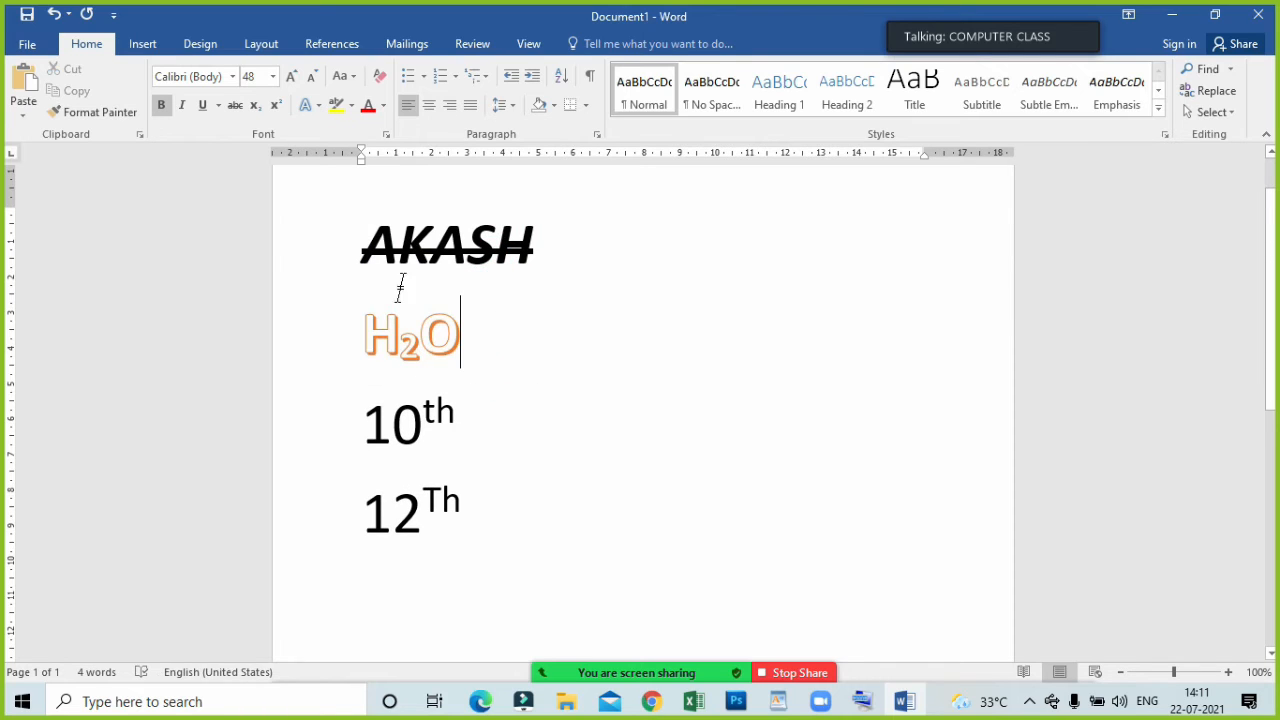
# Give the H2O text the first Inner shadow variation from the text effects.
pyautogui.tripleClick(355, 322)
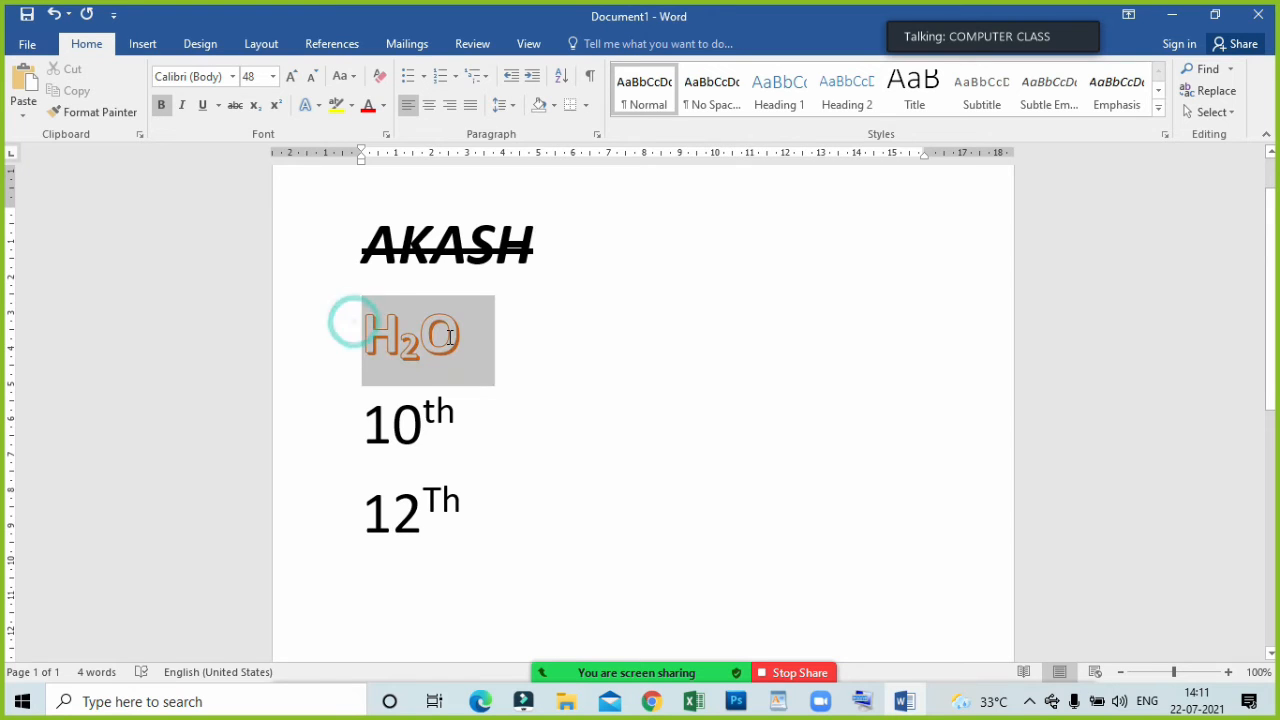
pyautogui.click(322, 102)
pyautogui.moveTo(343, 342)
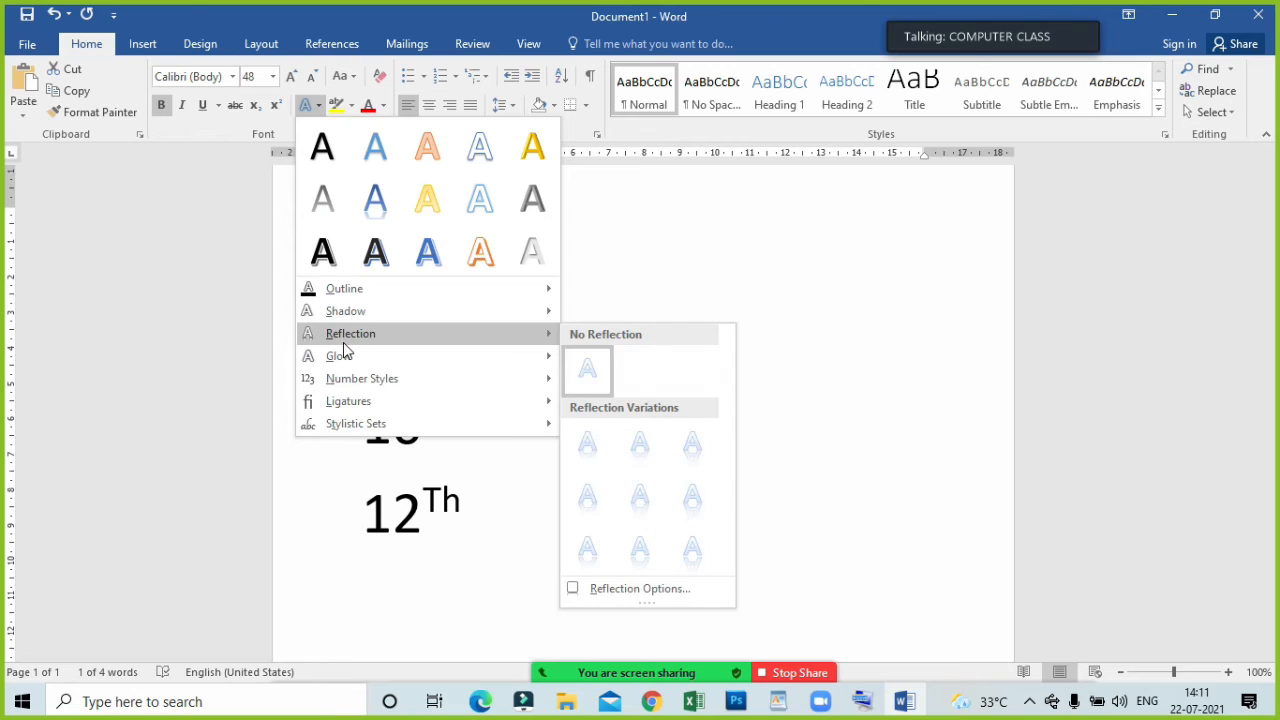
pyautogui.moveTo(343, 314)
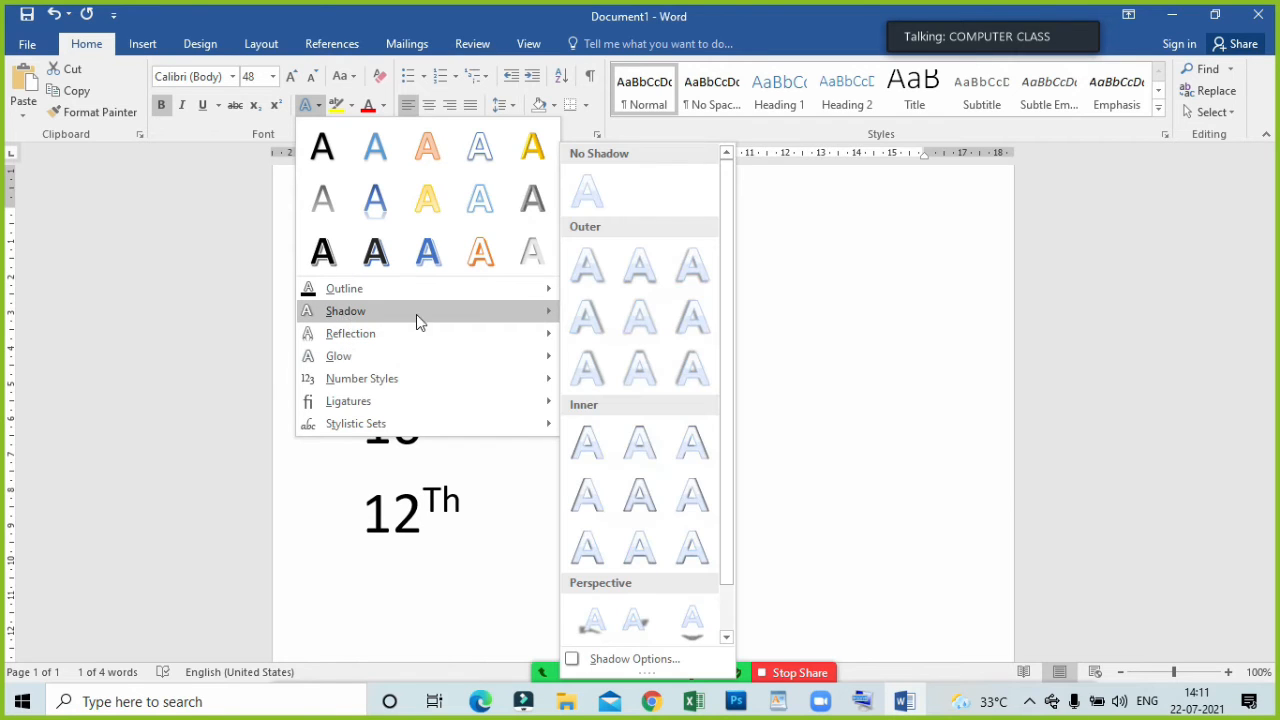
pyautogui.click(588, 443)
pyautogui.click(557, 375)
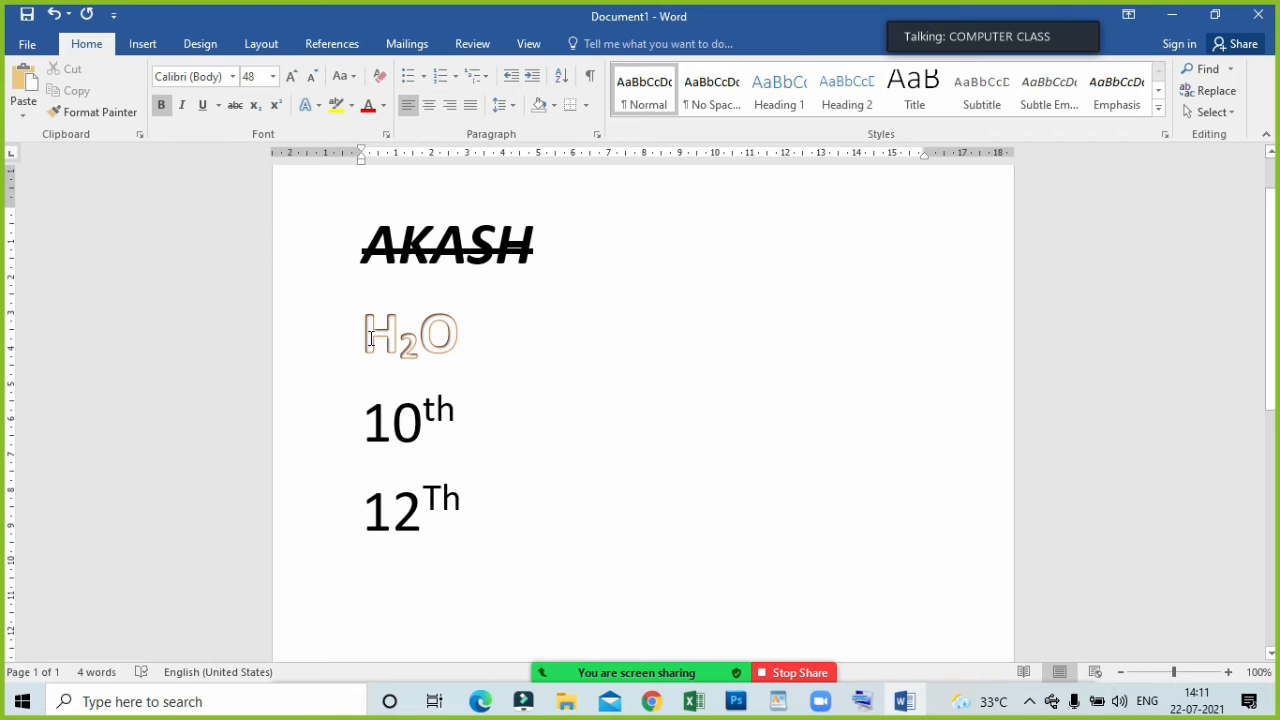
# Add the largest glow variation in the darker blue to the H2O text.
pyautogui.moveTo(370, 338); pyautogui.dragTo(494, 340)
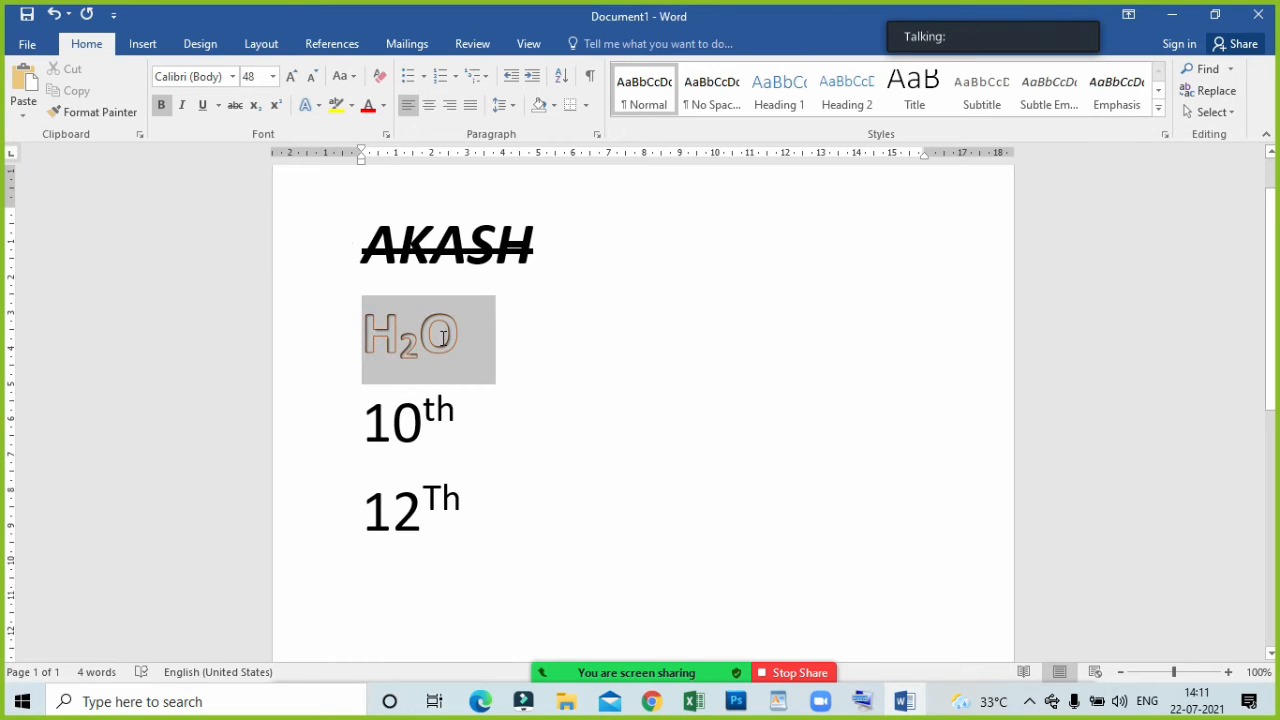
pyautogui.click(306, 104)
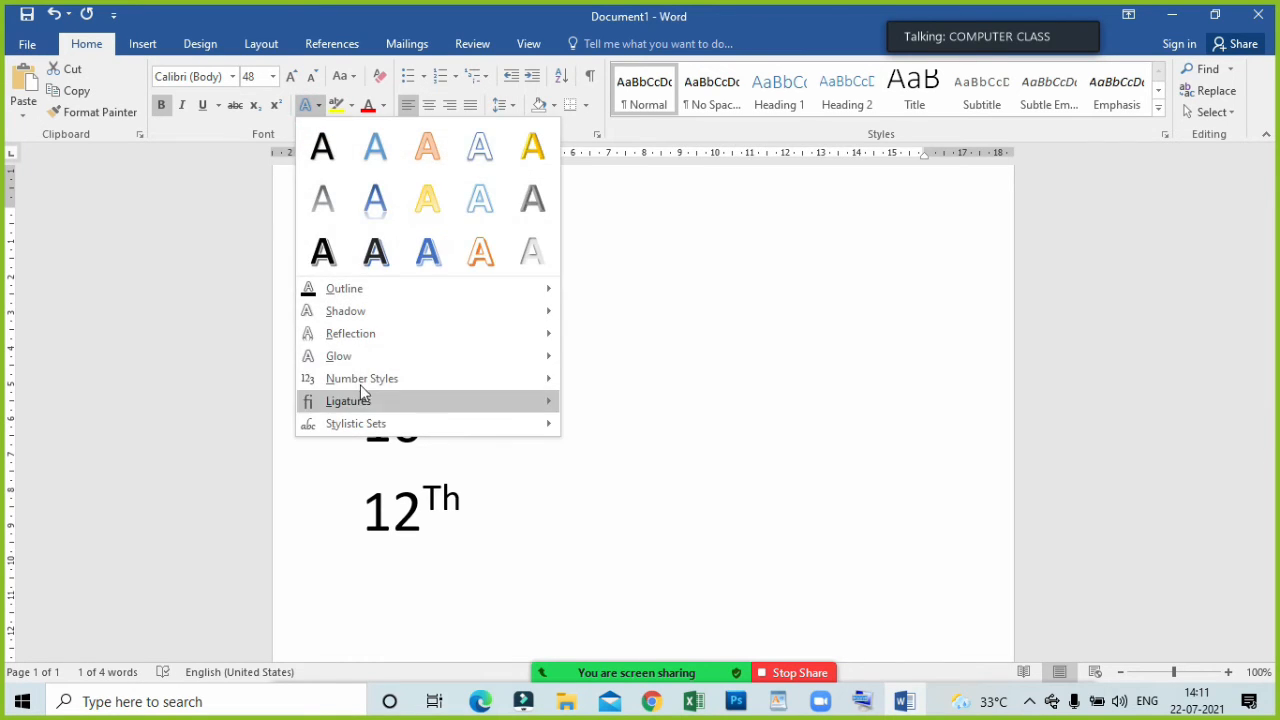
pyautogui.click(352, 362)
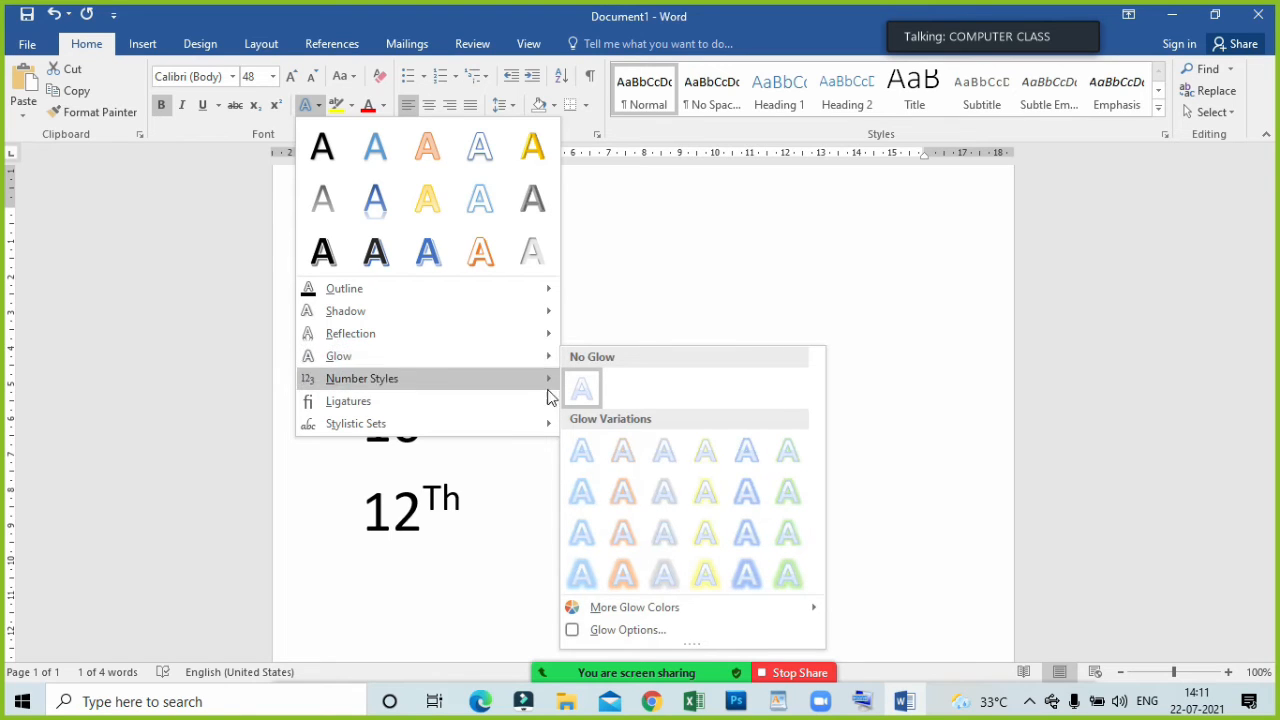
pyautogui.click(746, 573)
pyautogui.click(572, 364)
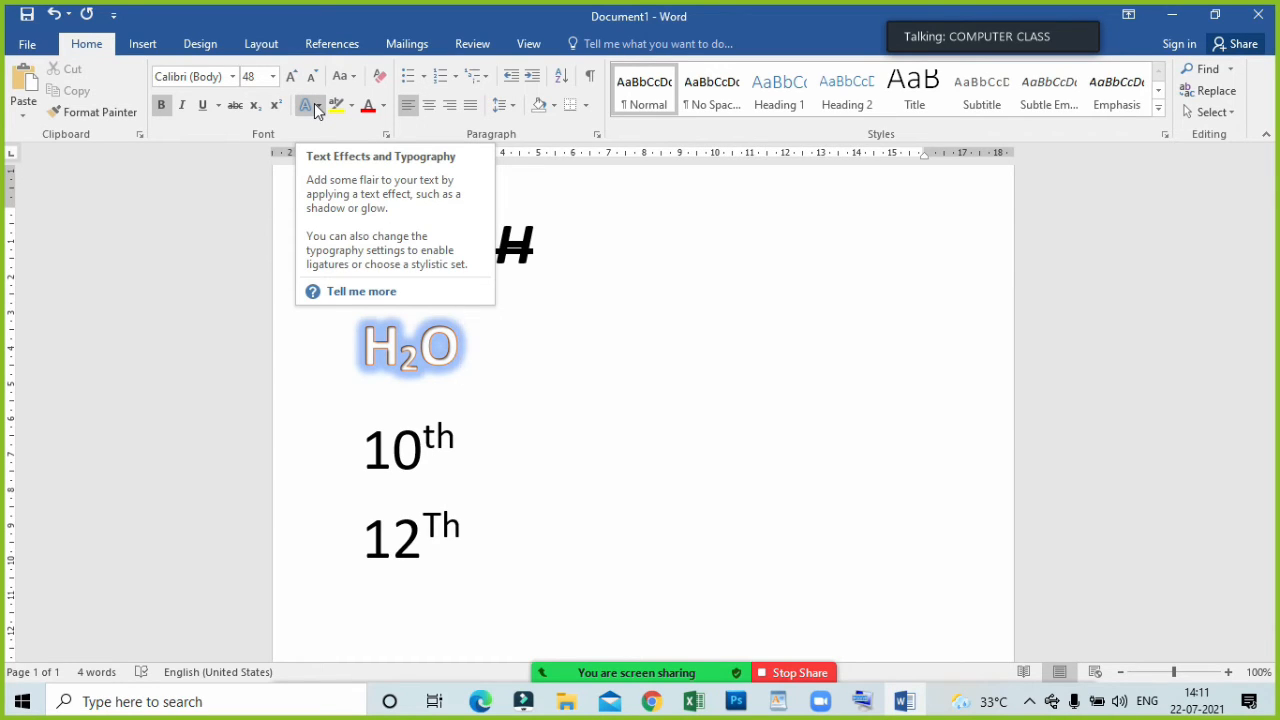
pyautogui.click(562, 420)
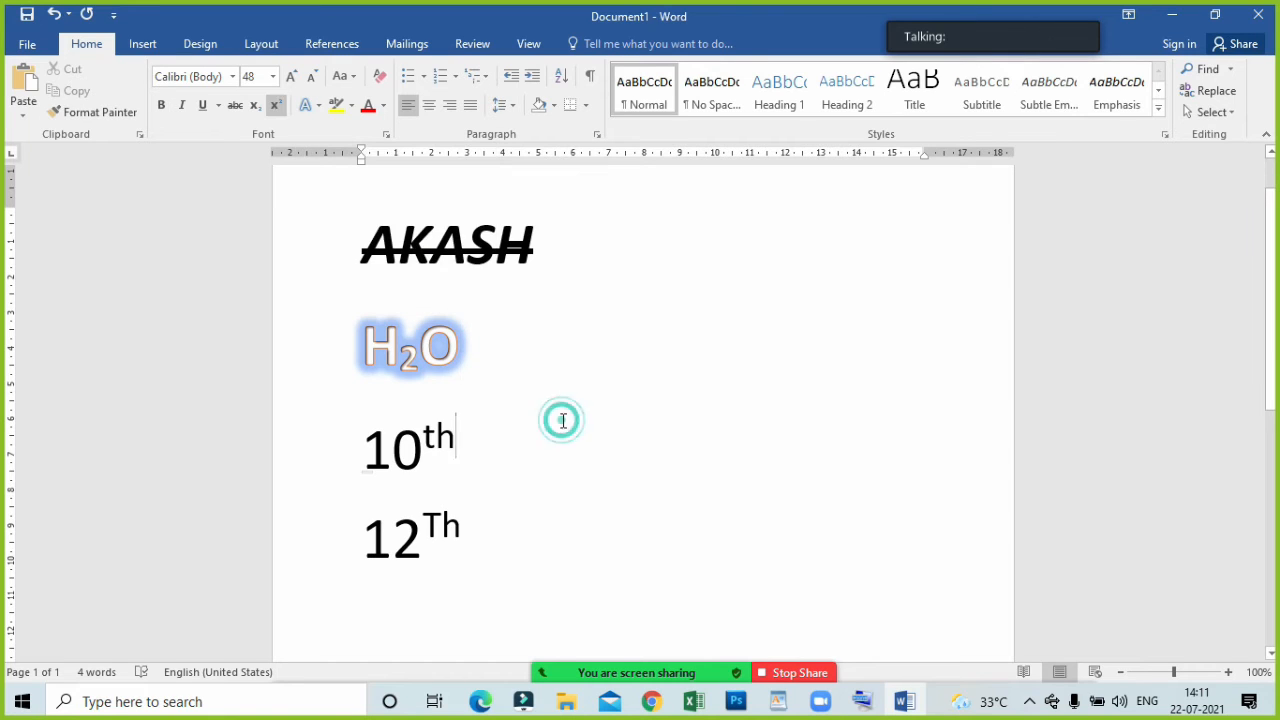
# Highlight the 10th line in purple.
pyautogui.tripleClick(483, 446)
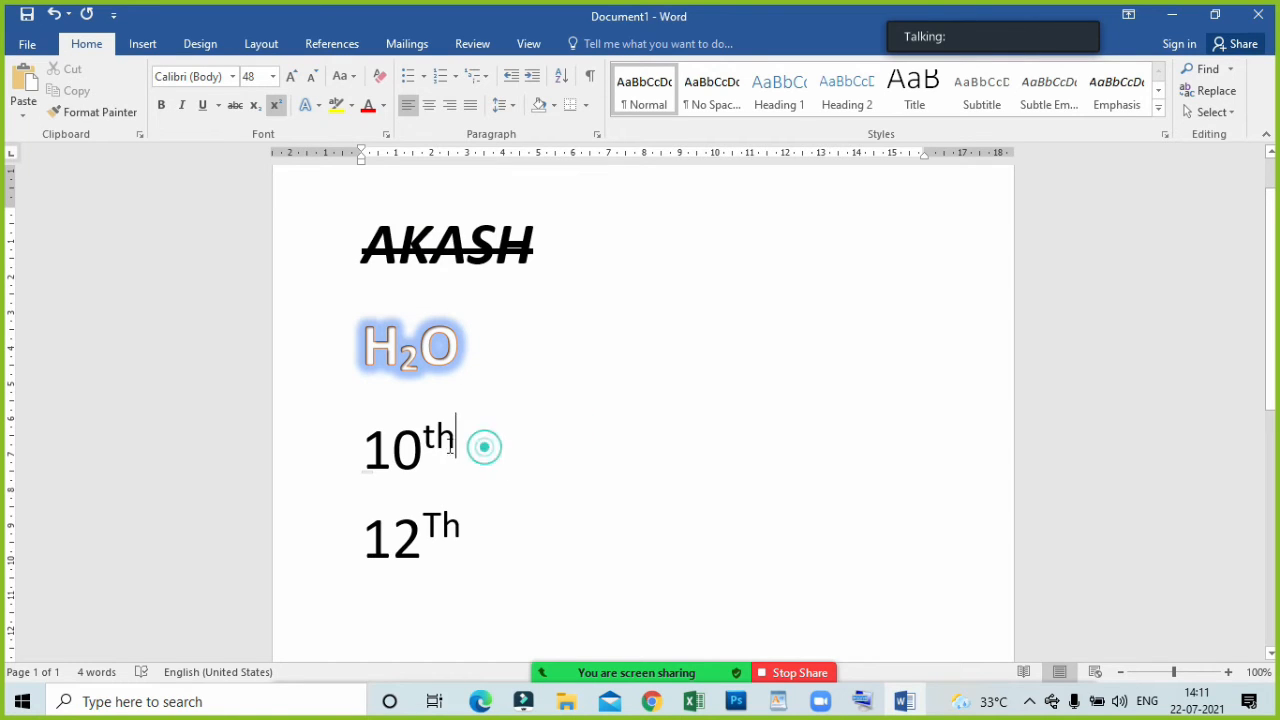
pyautogui.click(352, 106)
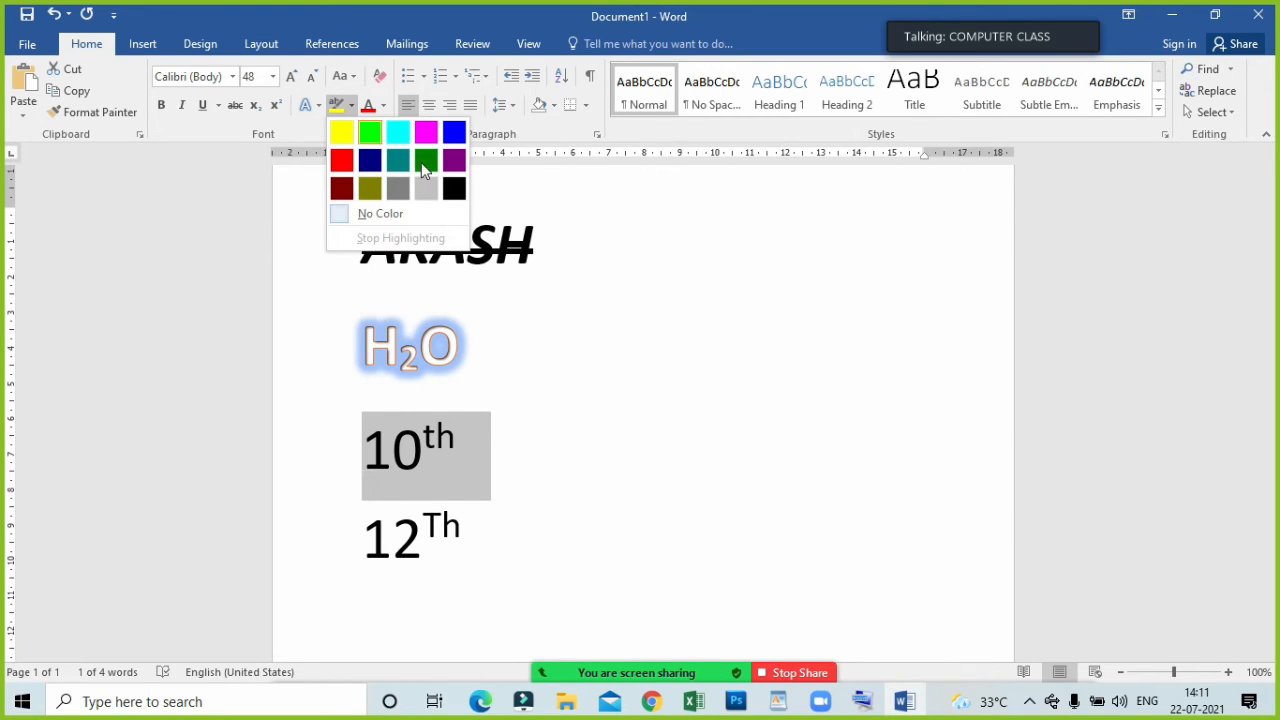
pyautogui.click(450, 168)
pyautogui.click(487, 473)
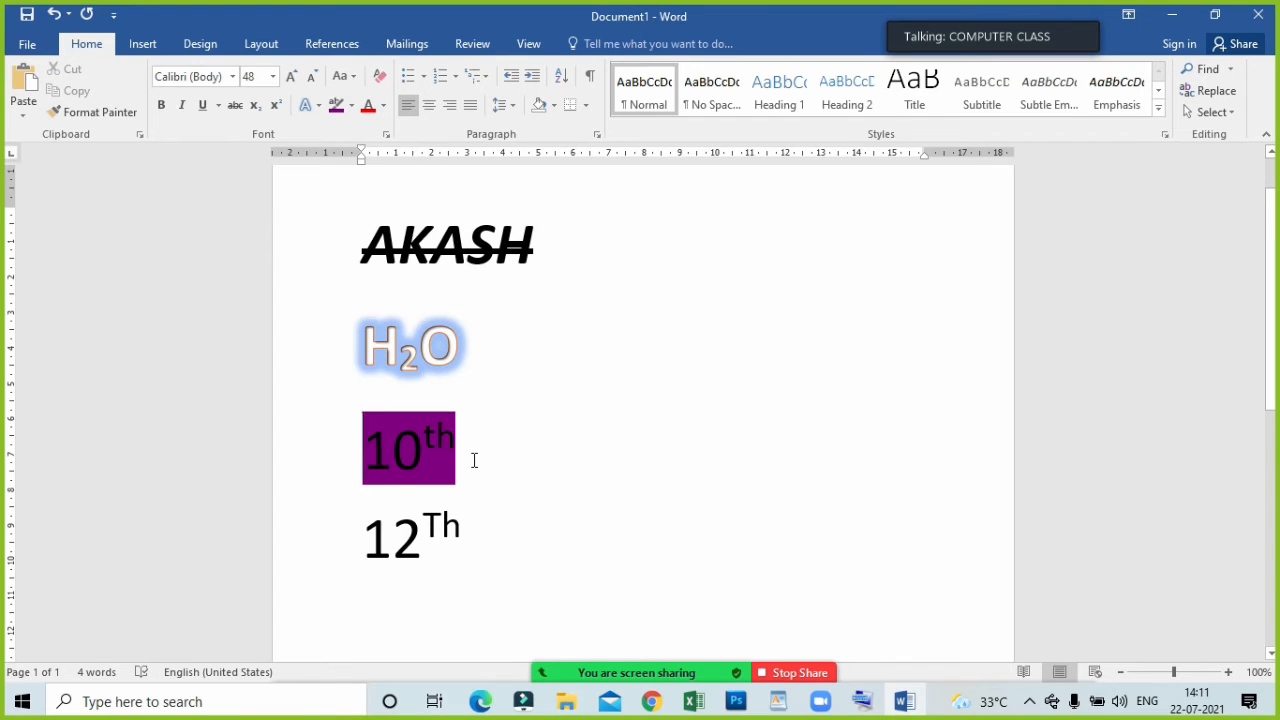
# Set the font colour of the 12Th line to dark red and change it to standard red.
pyautogui.moveTo(480, 518); pyautogui.dragTo(362, 540)
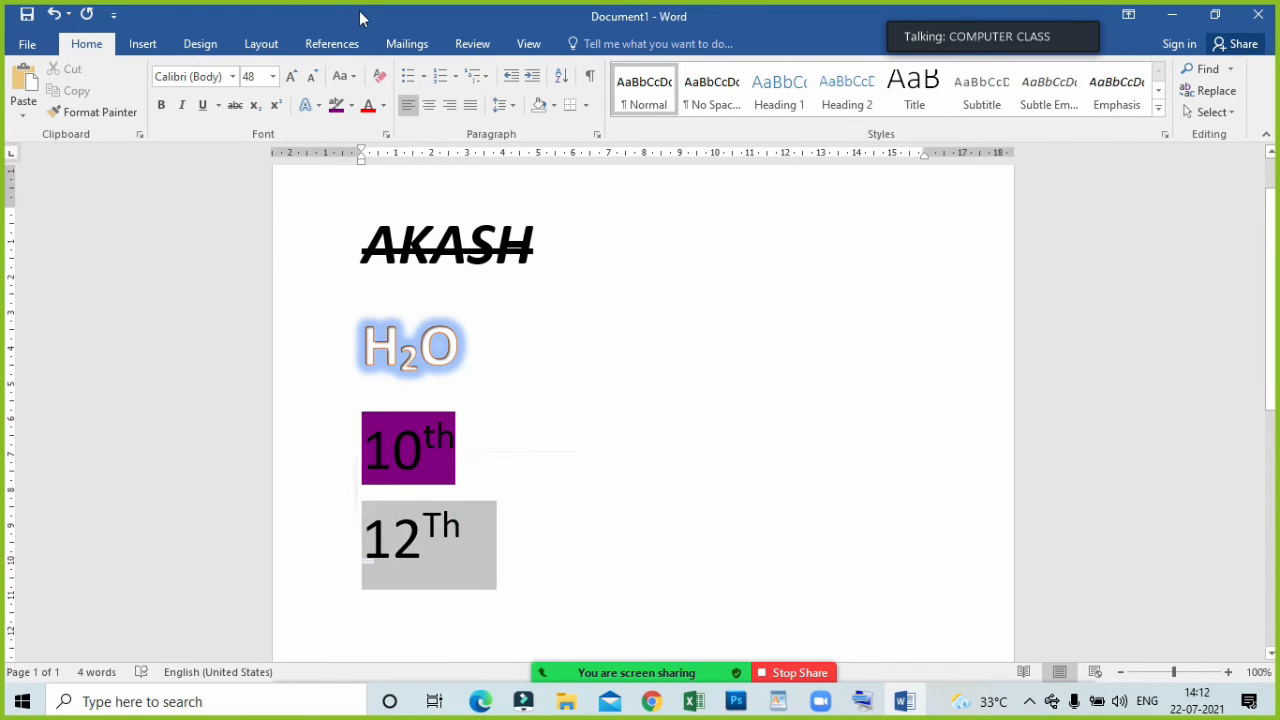
pyautogui.click(383, 105)
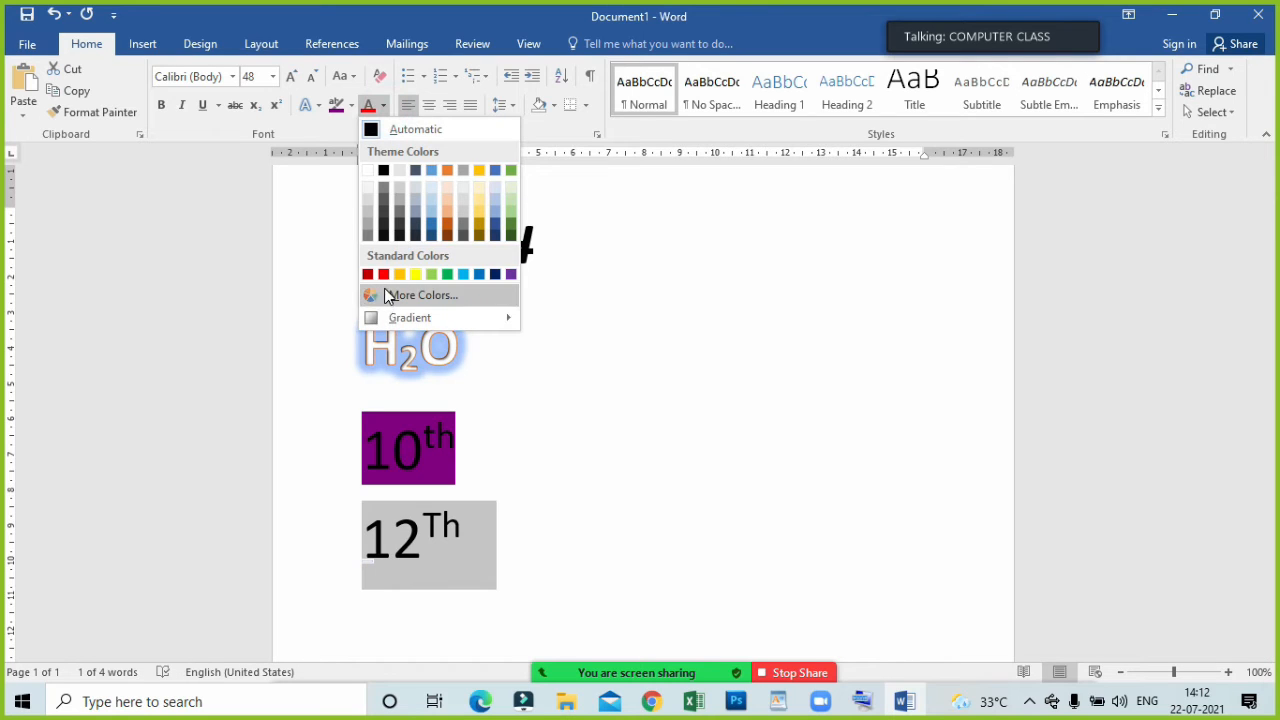
pyautogui.click(369, 274)
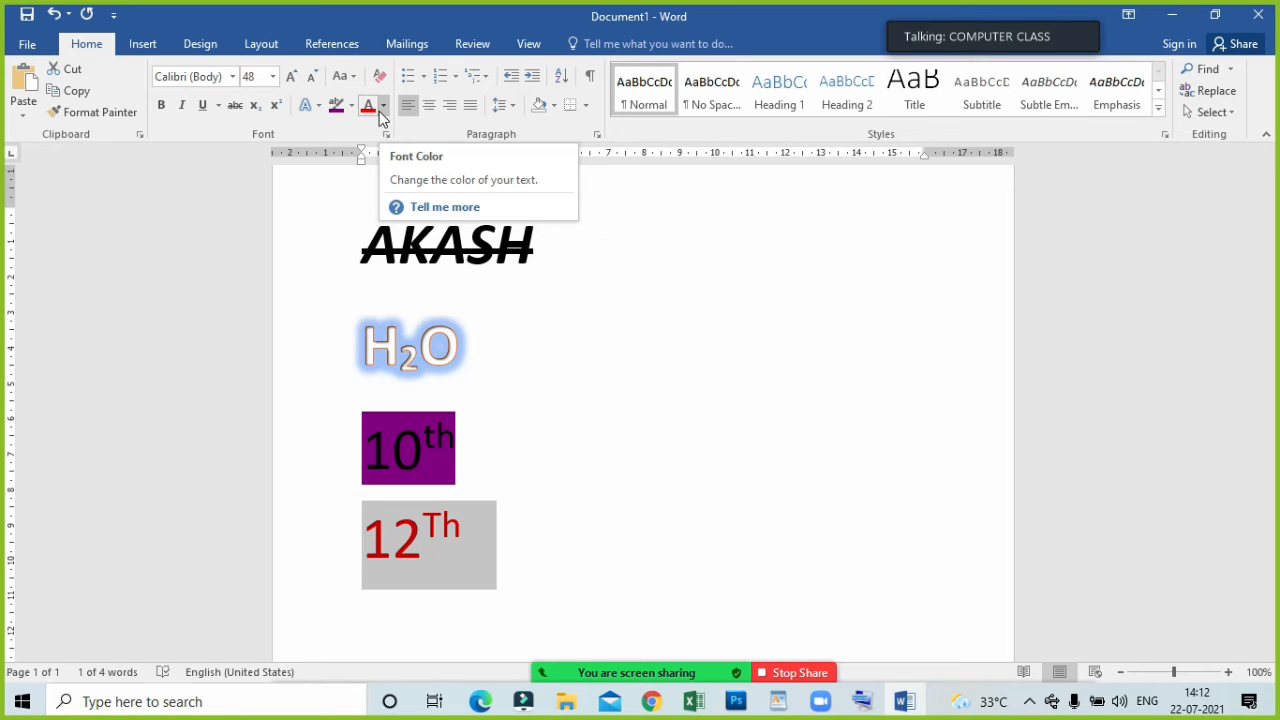
pyautogui.click(382, 107)
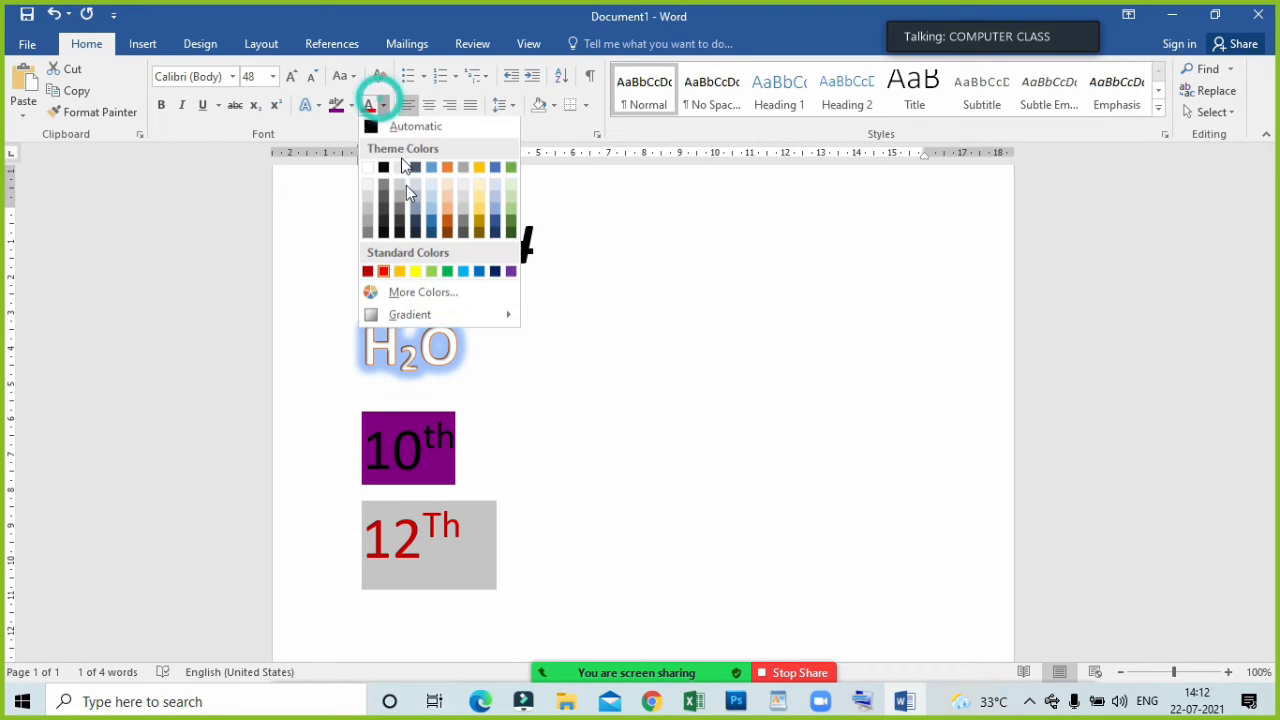
pyautogui.click(384, 271)
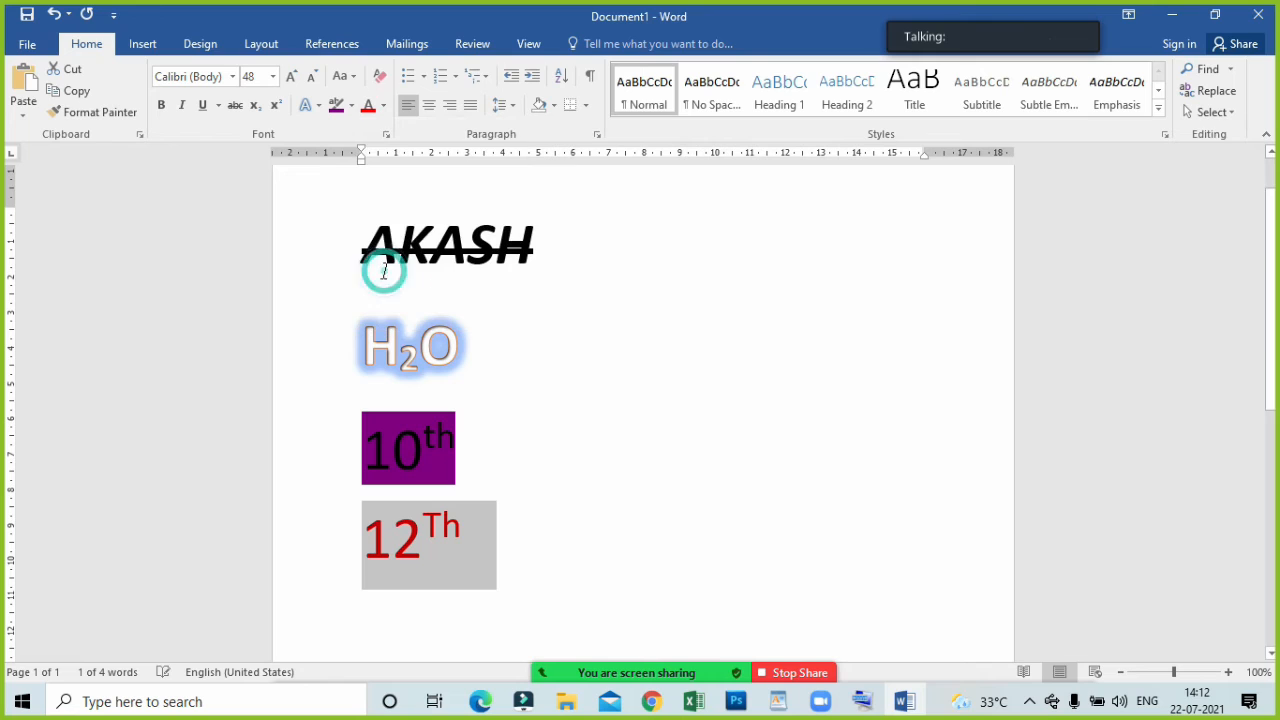
pyautogui.click(494, 514)
# Highlight the 12Th line in the darker gray.
pyautogui.moveTo(494, 528); pyautogui.dragTo(366, 540)
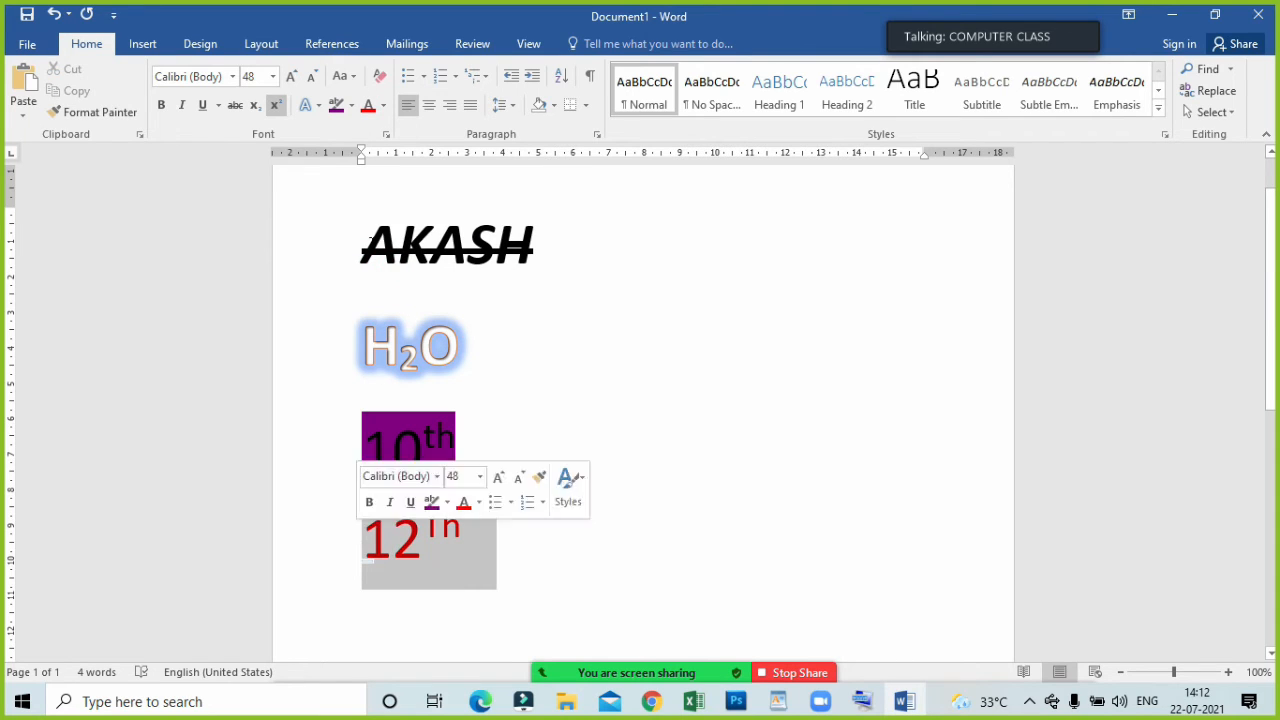
pyautogui.click(350, 106)
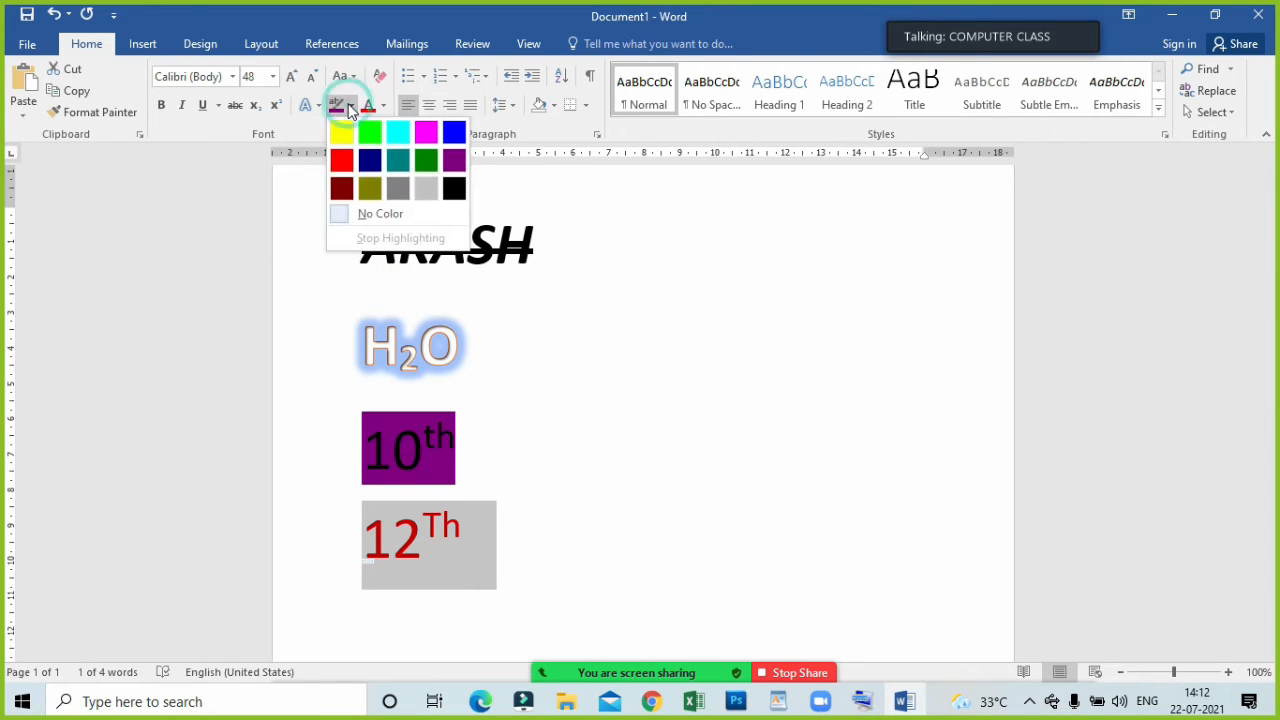
pyautogui.click(401, 184)
pyautogui.click(547, 399)
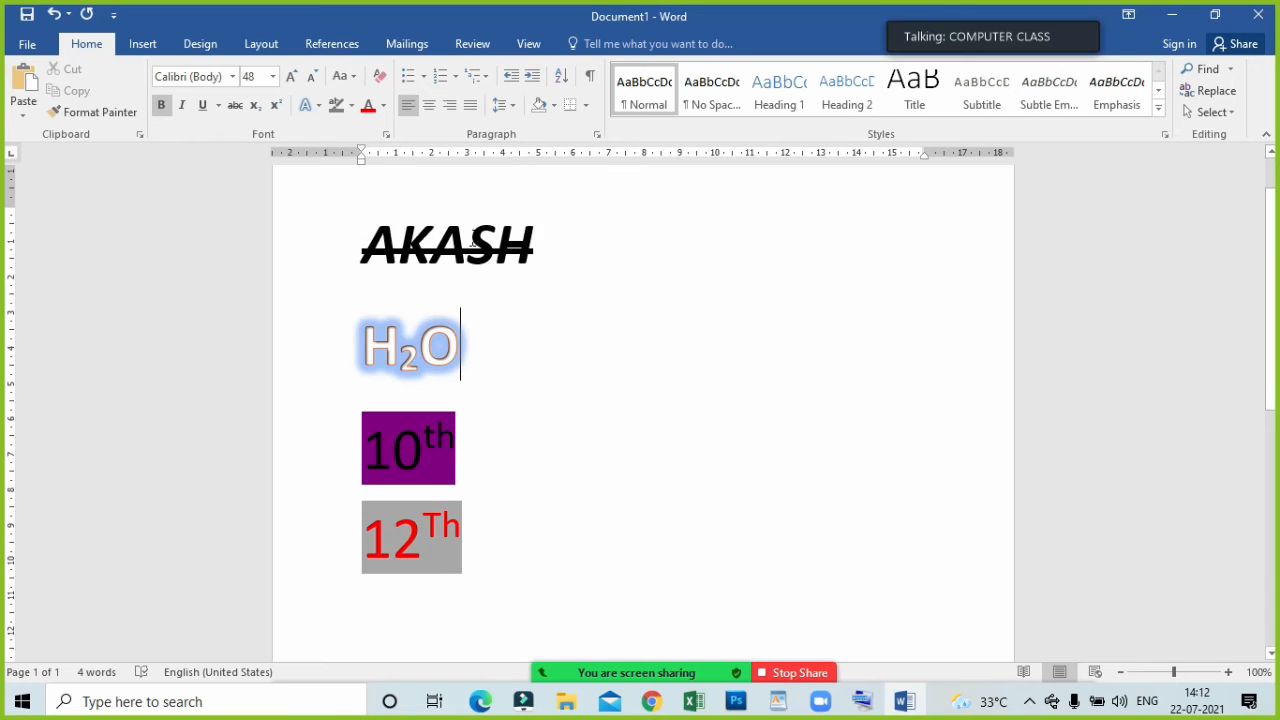
# Delete all the document's content and generate sample paragraphs with the formula =rand().
pyautogui.hotkey('ctrl', 'a')
pyautogui.press('Delete')
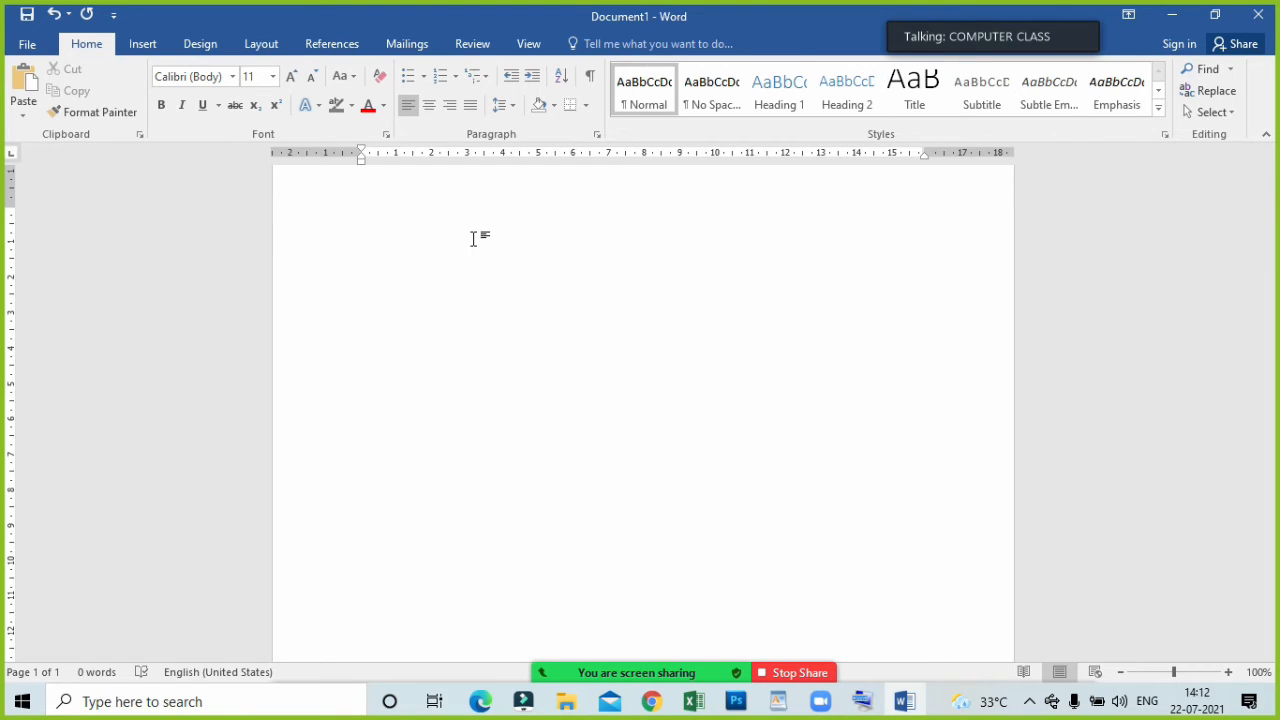
pyautogui.write('=')
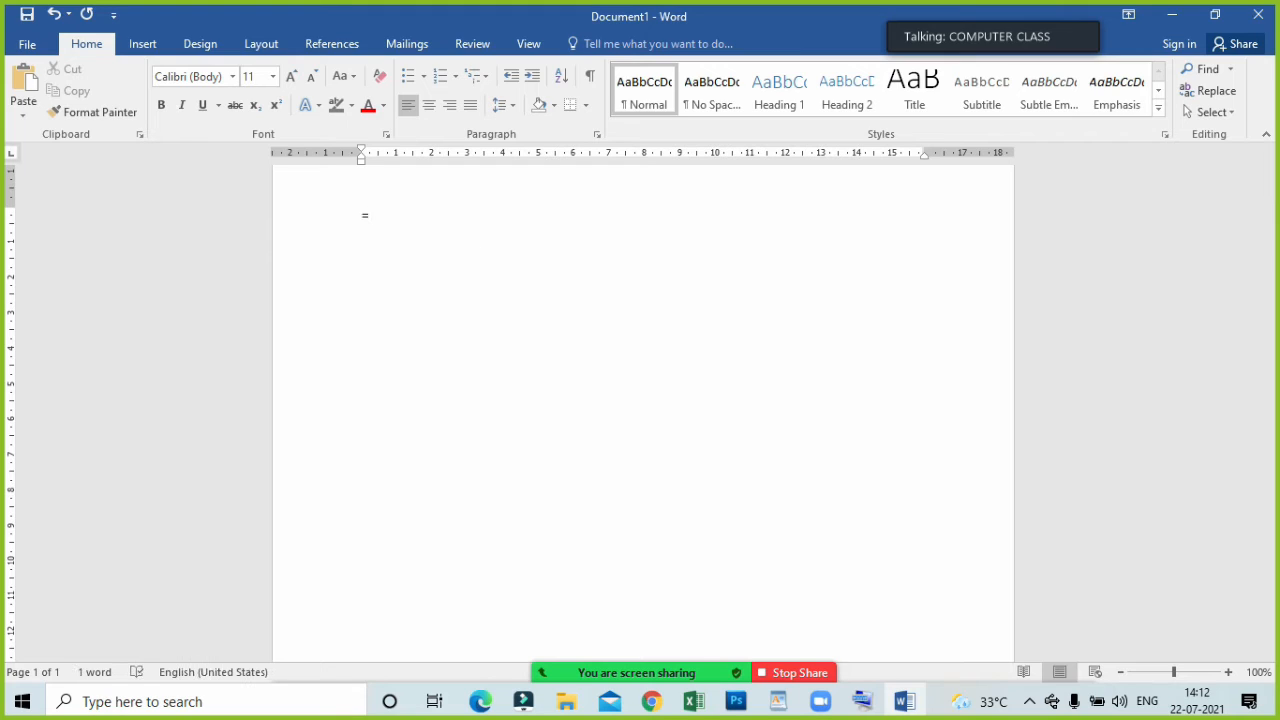
pyautogui.write('rand')
pyautogui.write('()')
pyautogui.press('Return')
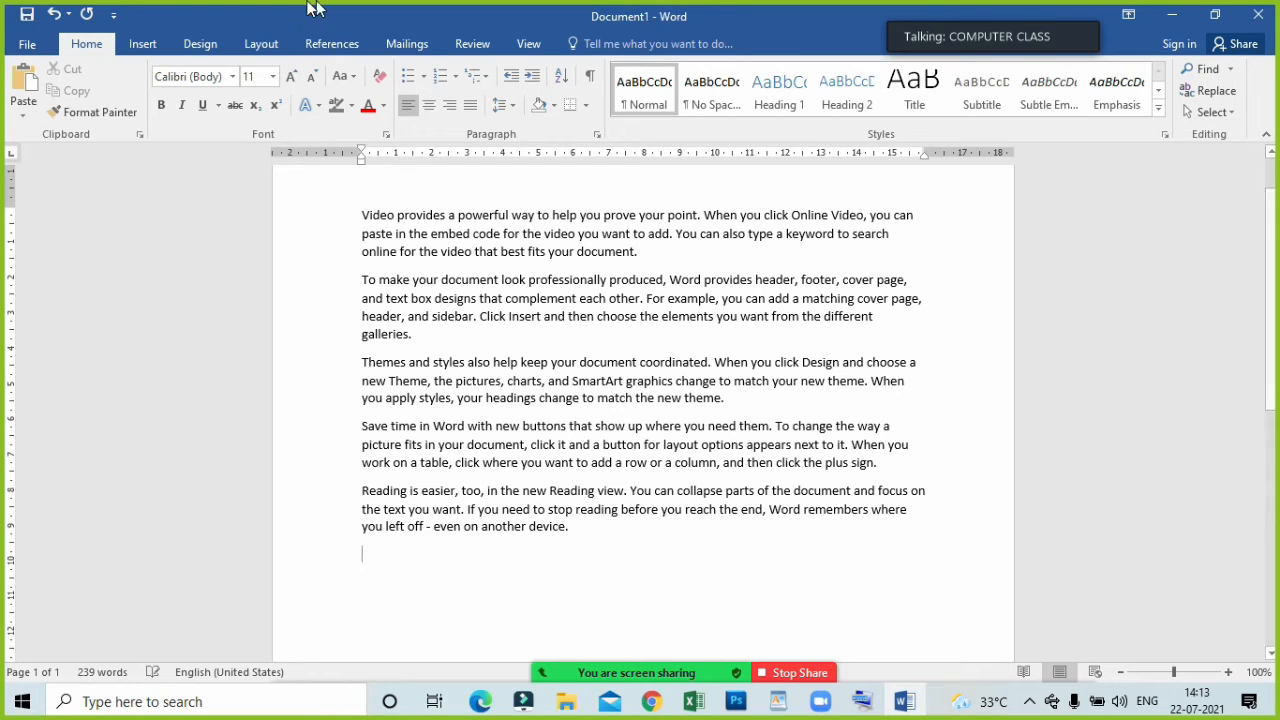
pyautogui.click(353, 80)
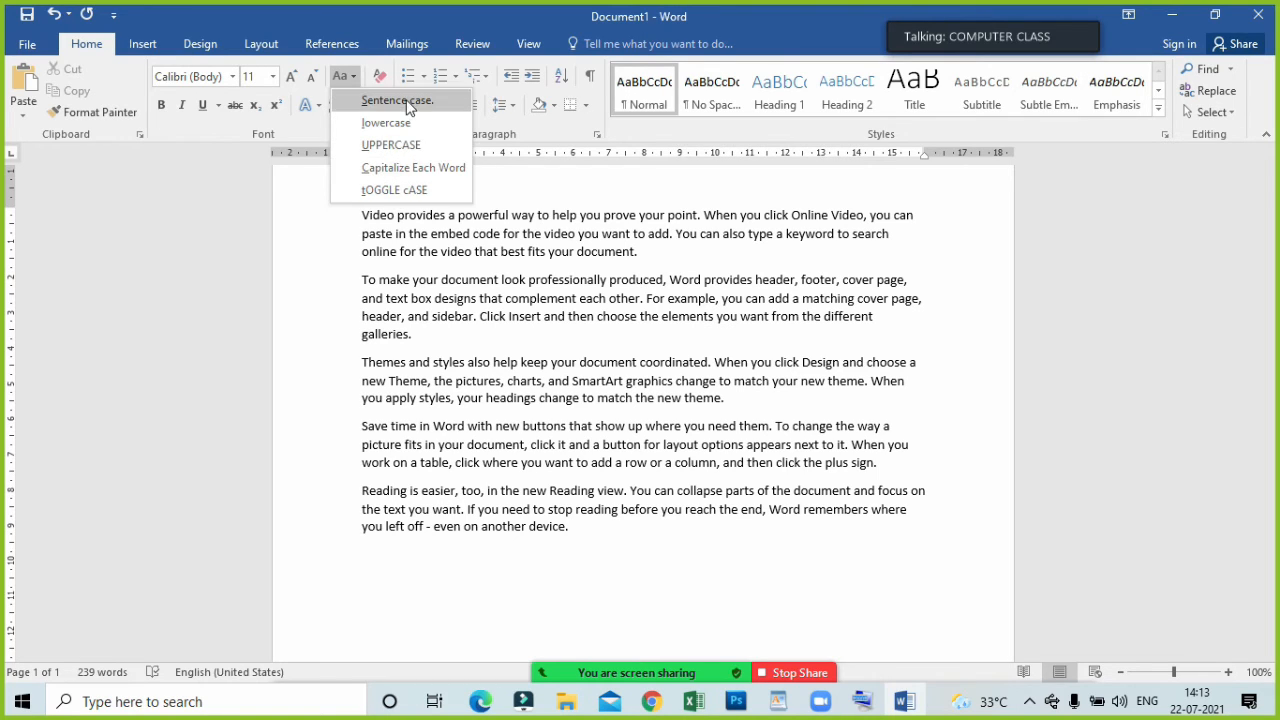
pyautogui.click(346, 232)
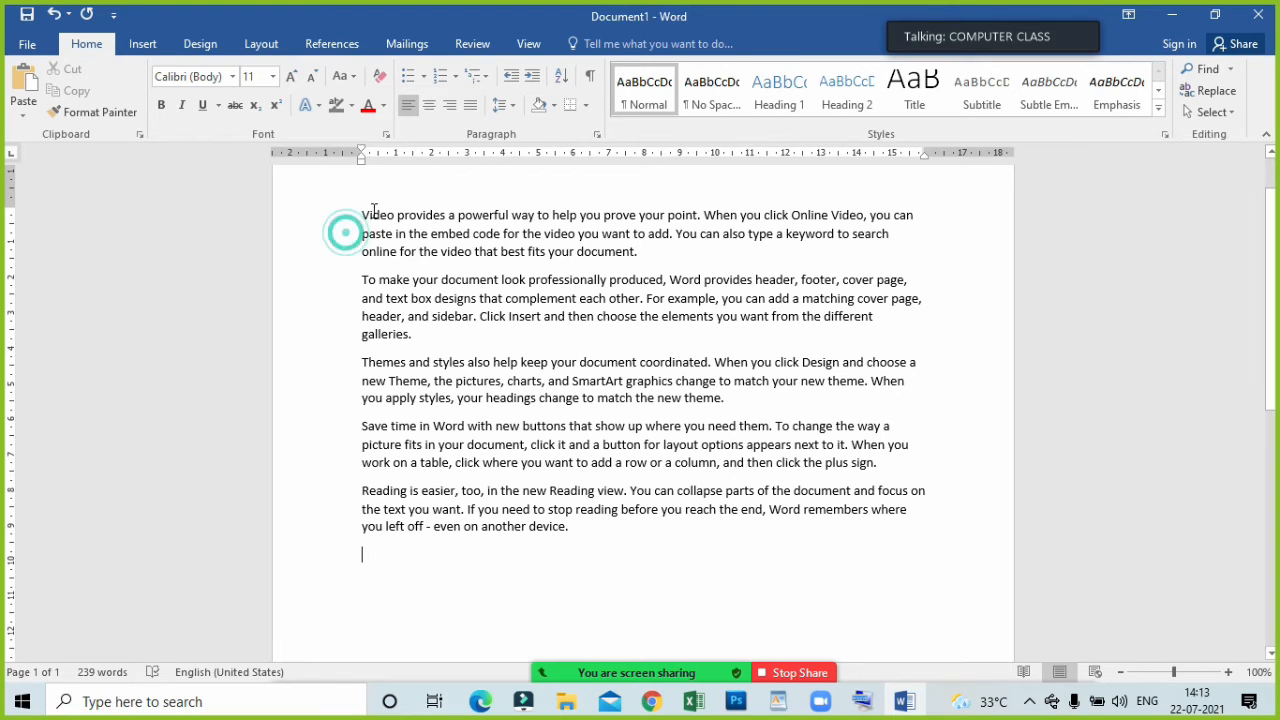
pyautogui.moveTo(371, 210); pyautogui.dragTo(370, 212)
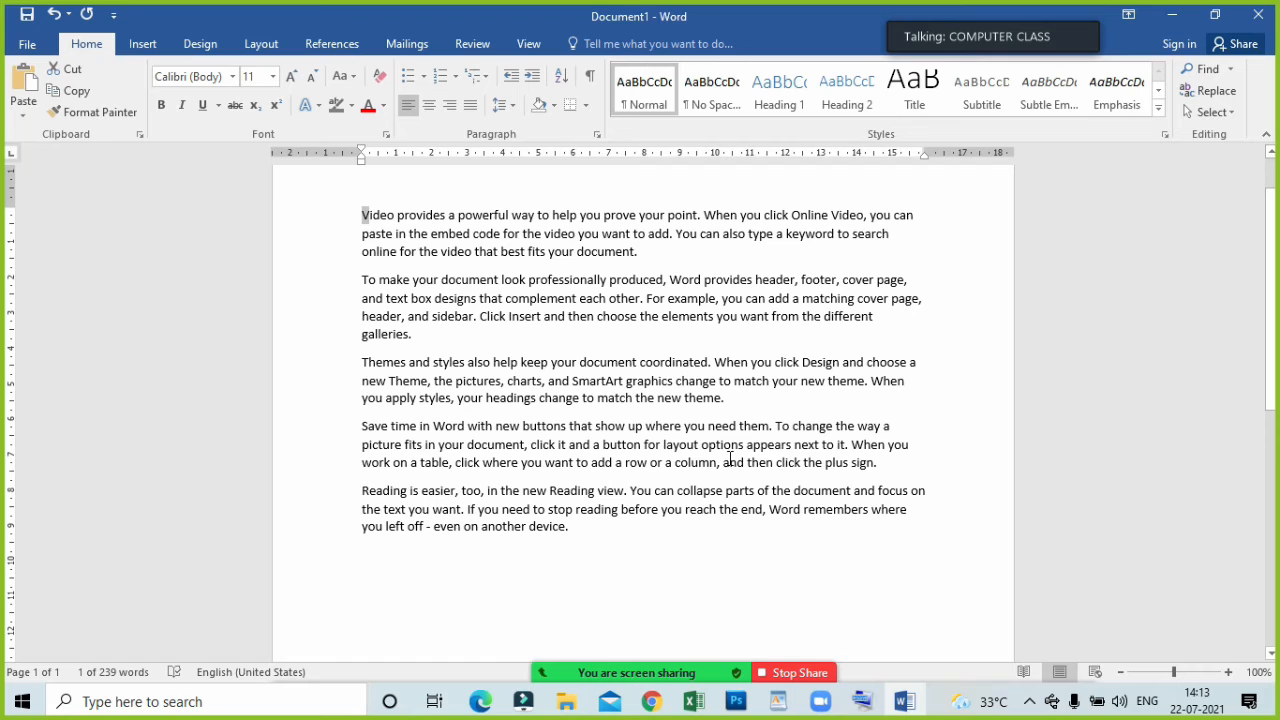
pyautogui.click(343, 196)
# Change the case of all the sample paragraphs to lowercase and from there to UPPERCASE.
pyautogui.hotkey('ctrl', 'a')
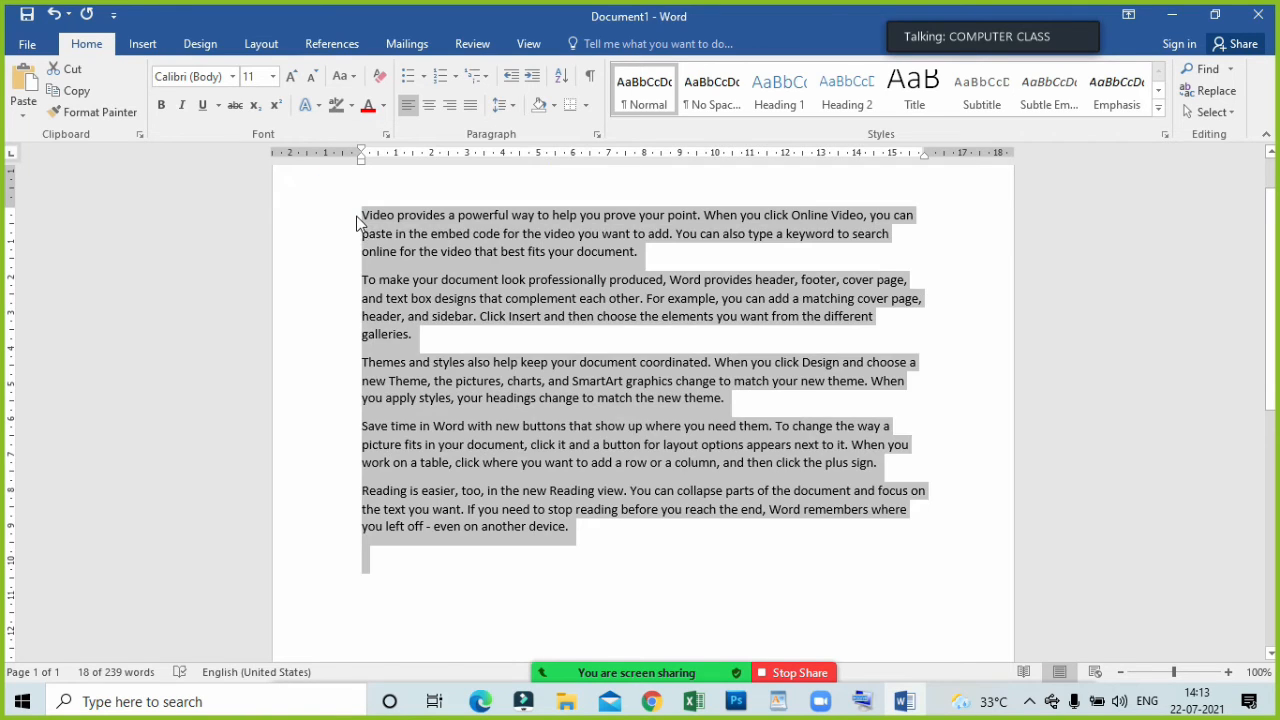
pyautogui.click(344, 76)
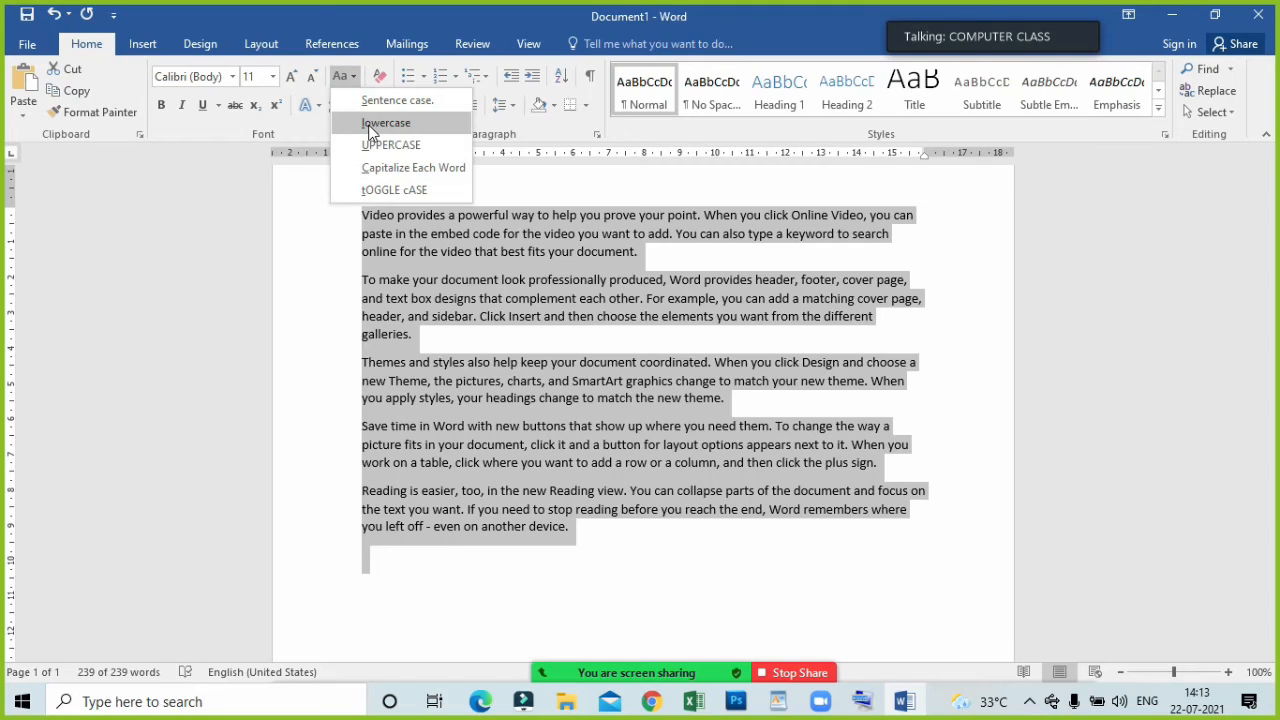
pyautogui.click(369, 126)
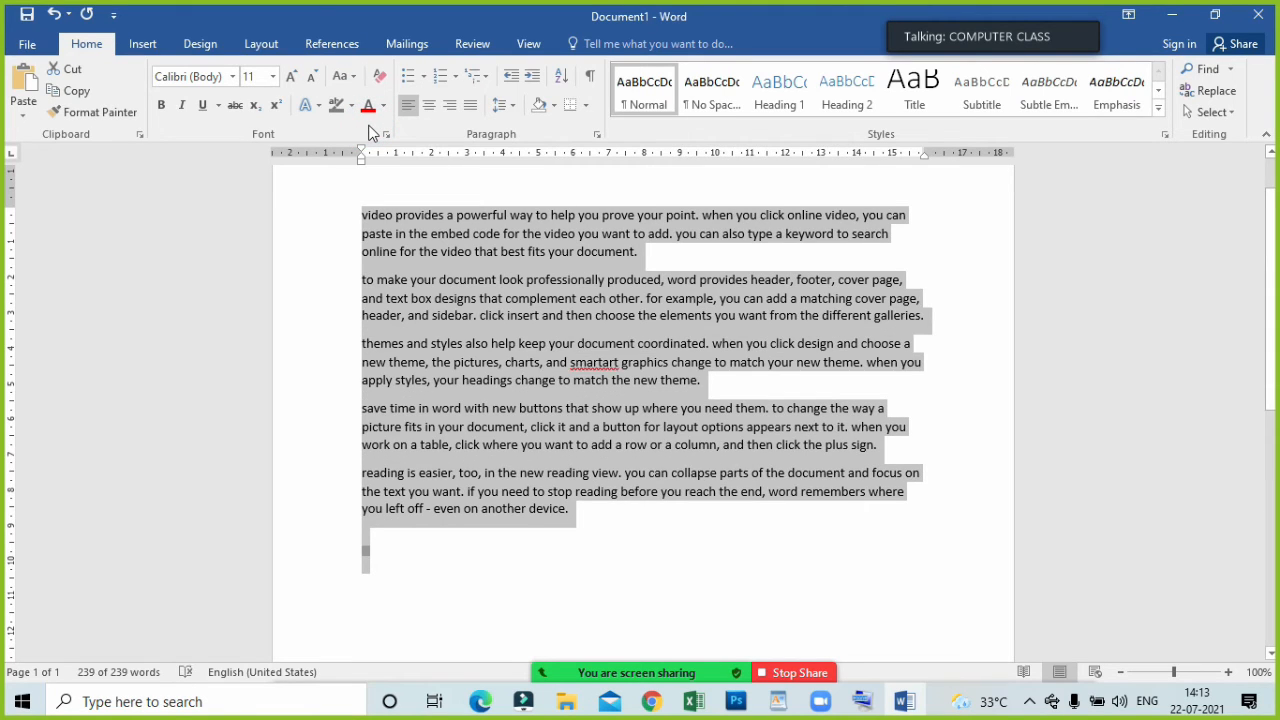
pyautogui.click(344, 76)
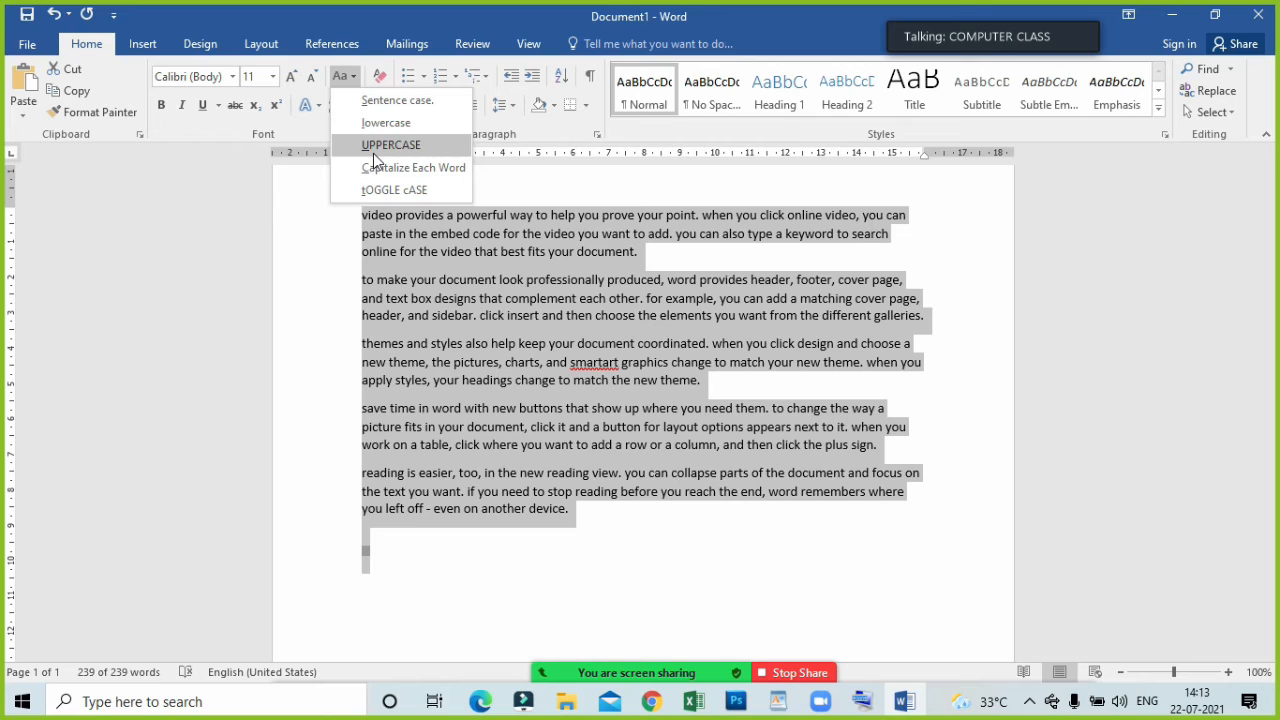
pyautogui.click(373, 155)
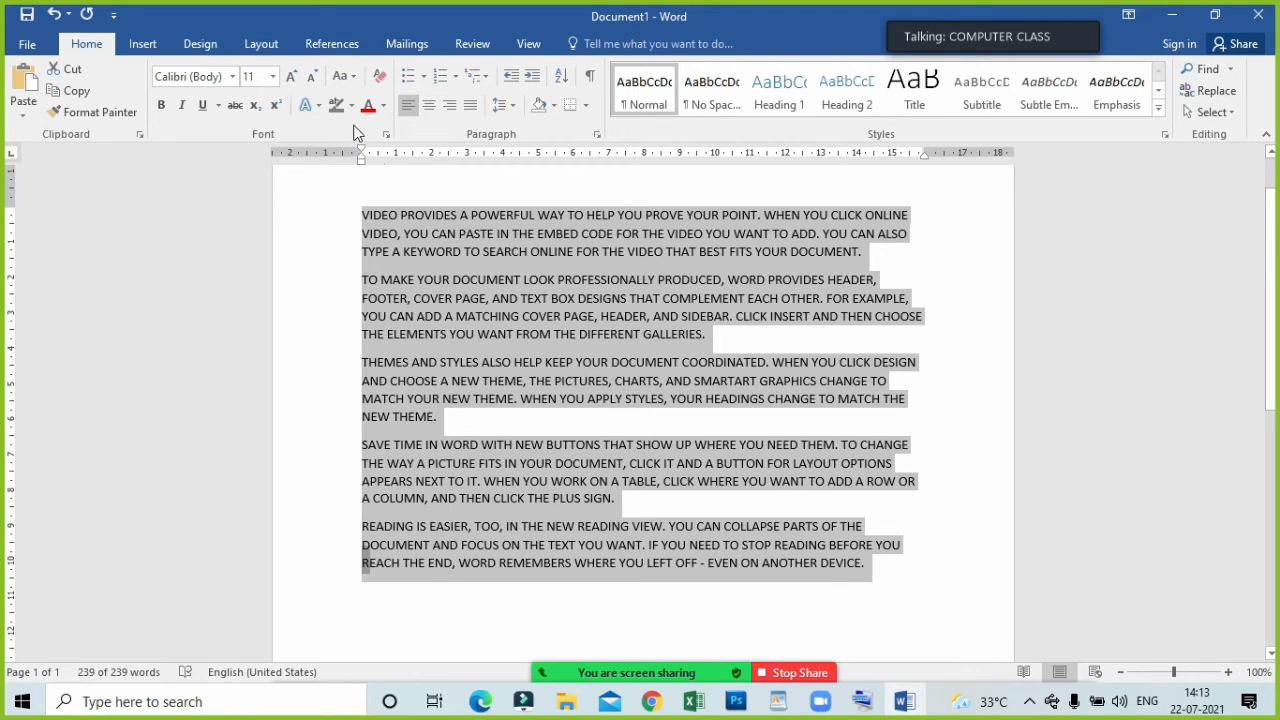
# Change the case of all the sample paragraphs to Capitalize Each Word and from there to tOGGLE cASE.
pyautogui.click(344, 76)
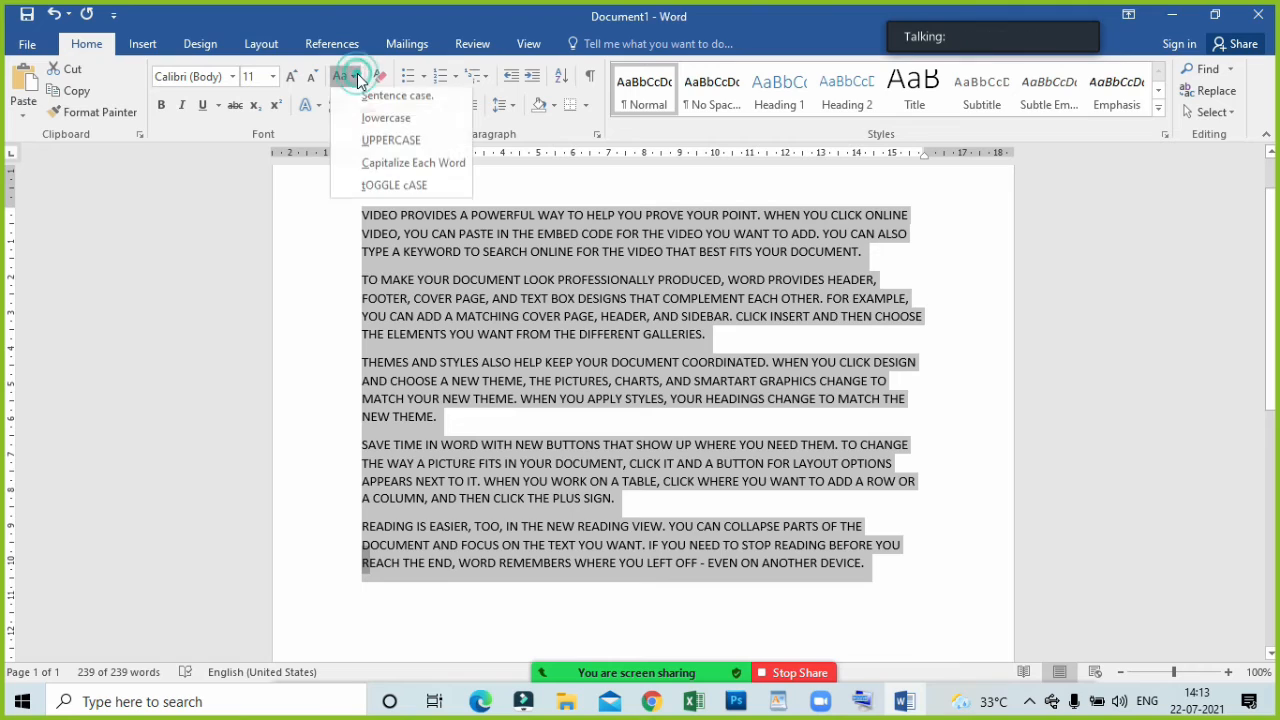
pyautogui.click(397, 177)
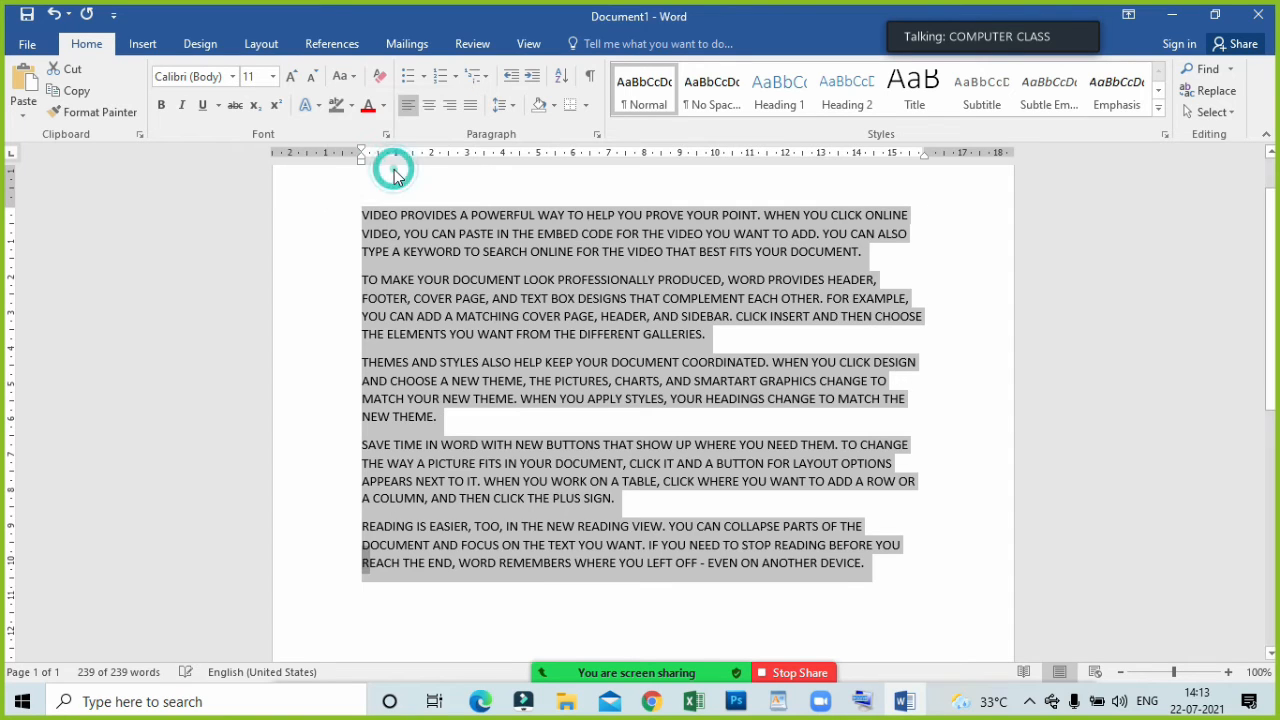
pyautogui.click(369, 214)
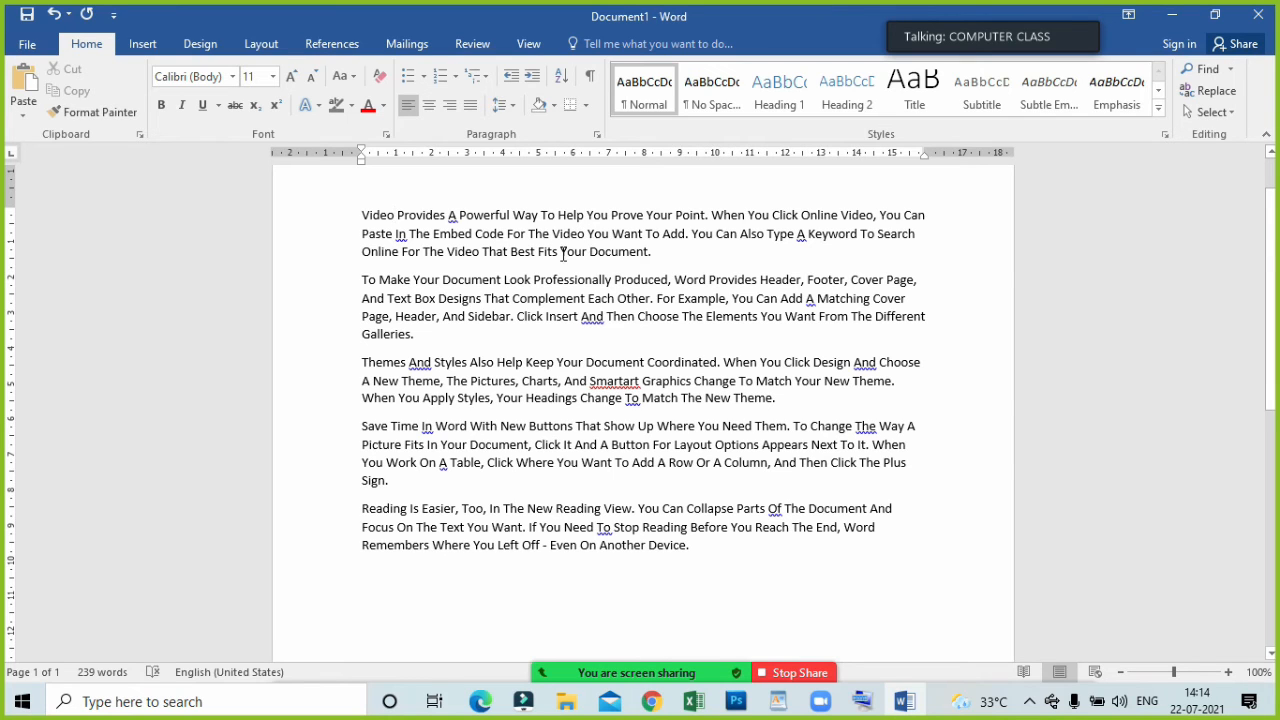
pyautogui.hotkey('ctrl', 'a')
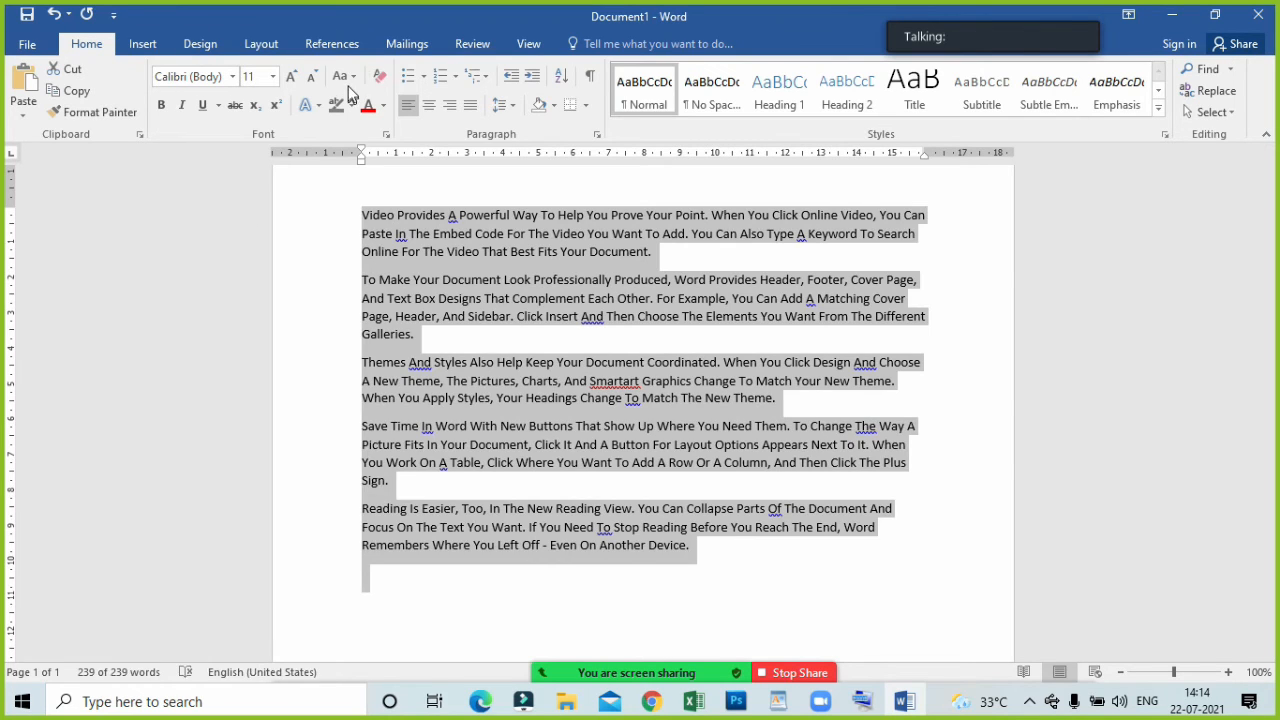
pyautogui.click(344, 76)
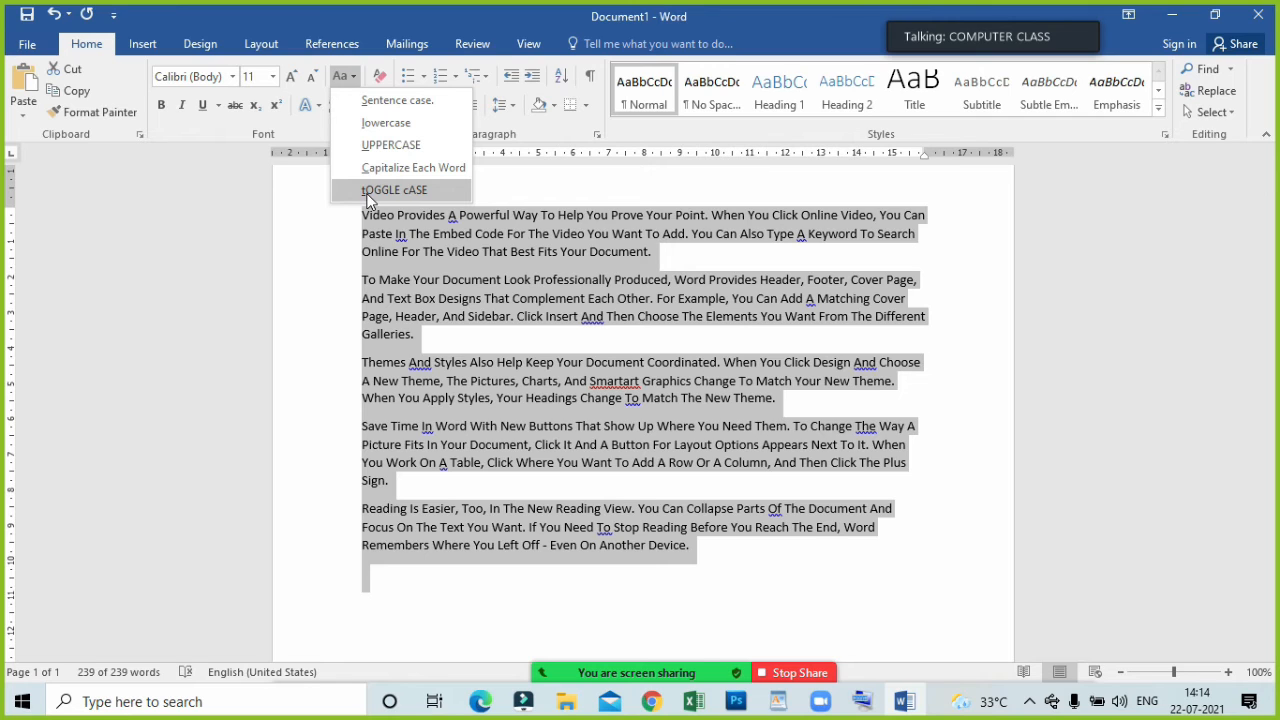
pyautogui.click(394, 190)
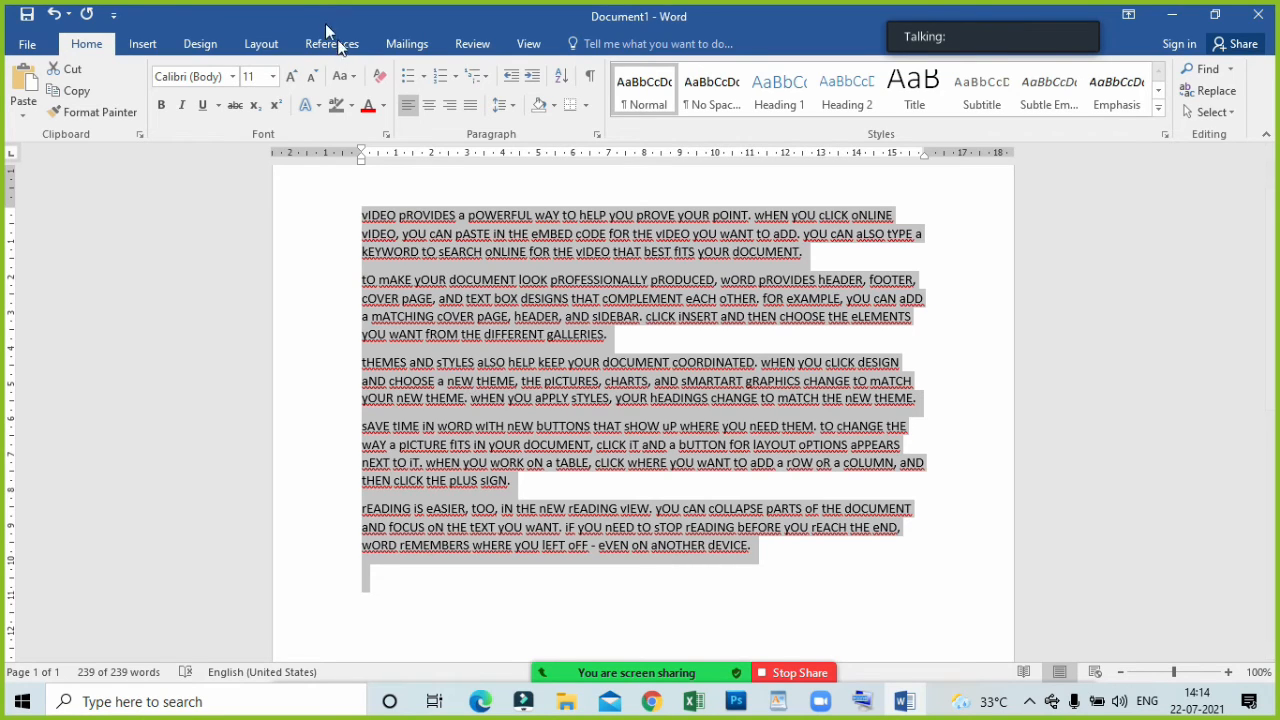
# Change the case of all the sample paragraphs to Sentence case.
pyautogui.click(345, 76)
pyautogui.click(364, 102)
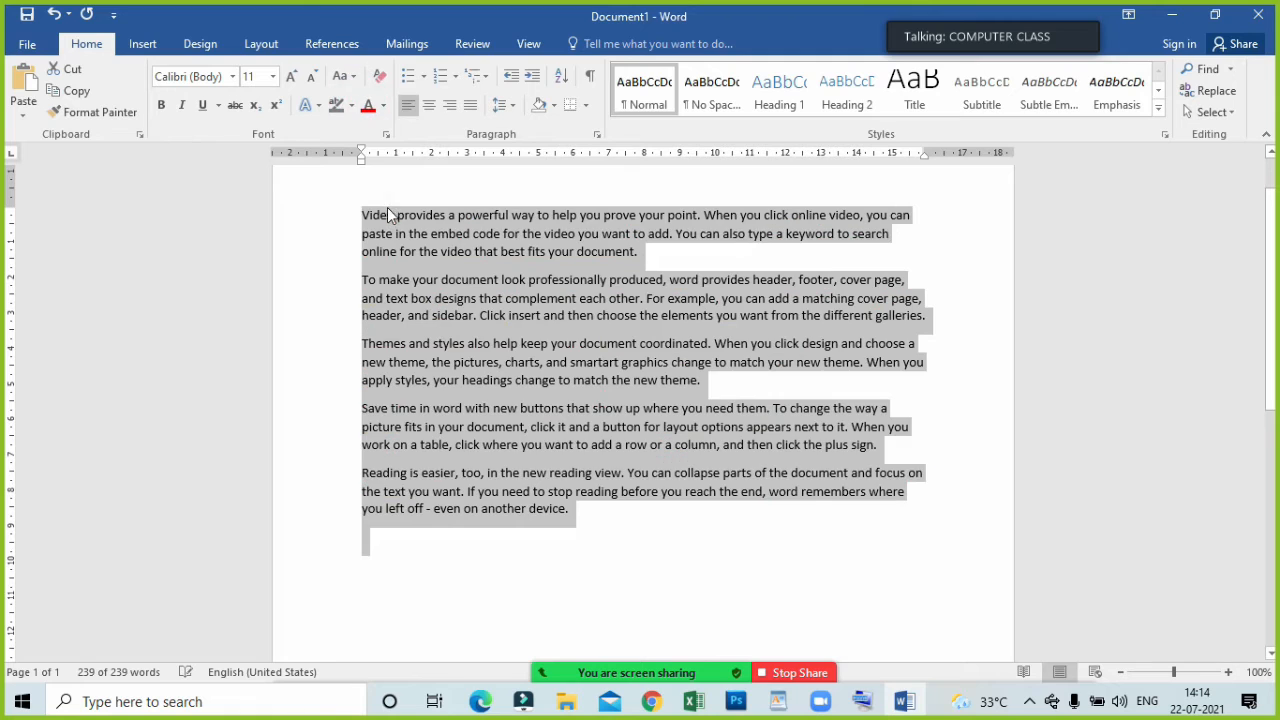
pyautogui.click(464, 397)
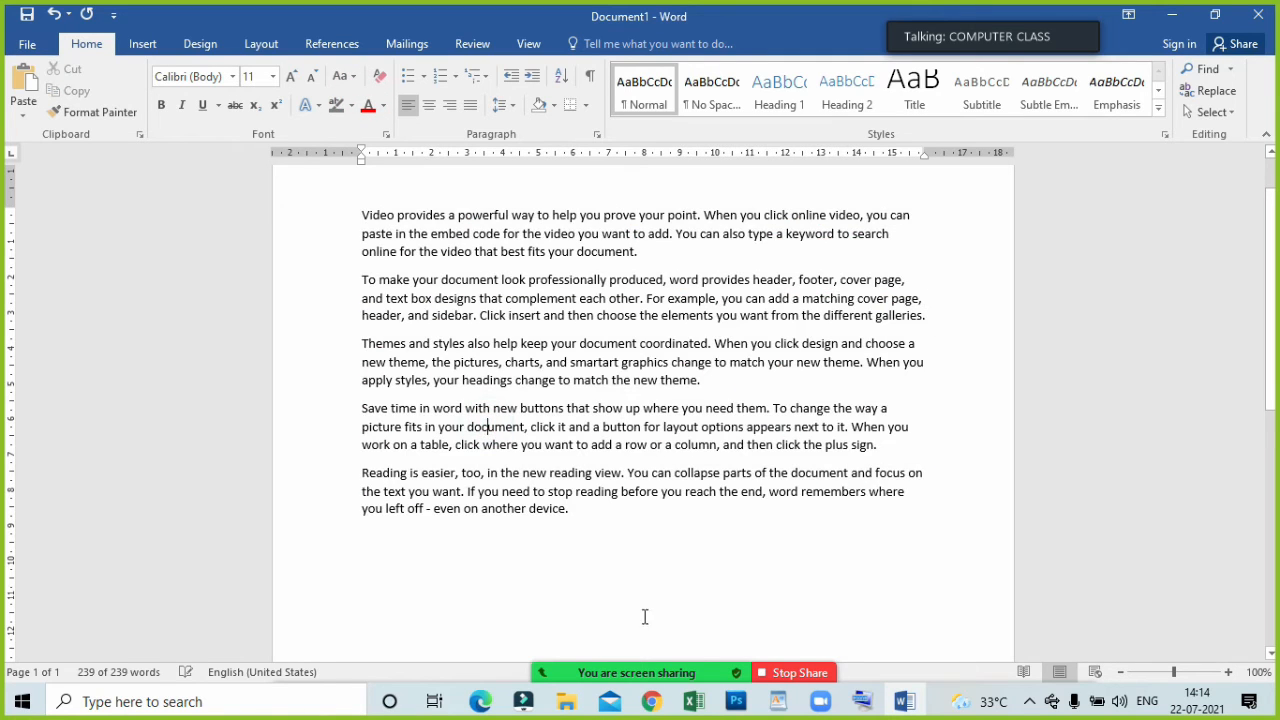
# Check the Zoom meeting's participants list and close it.
pyautogui.click(566, 660)
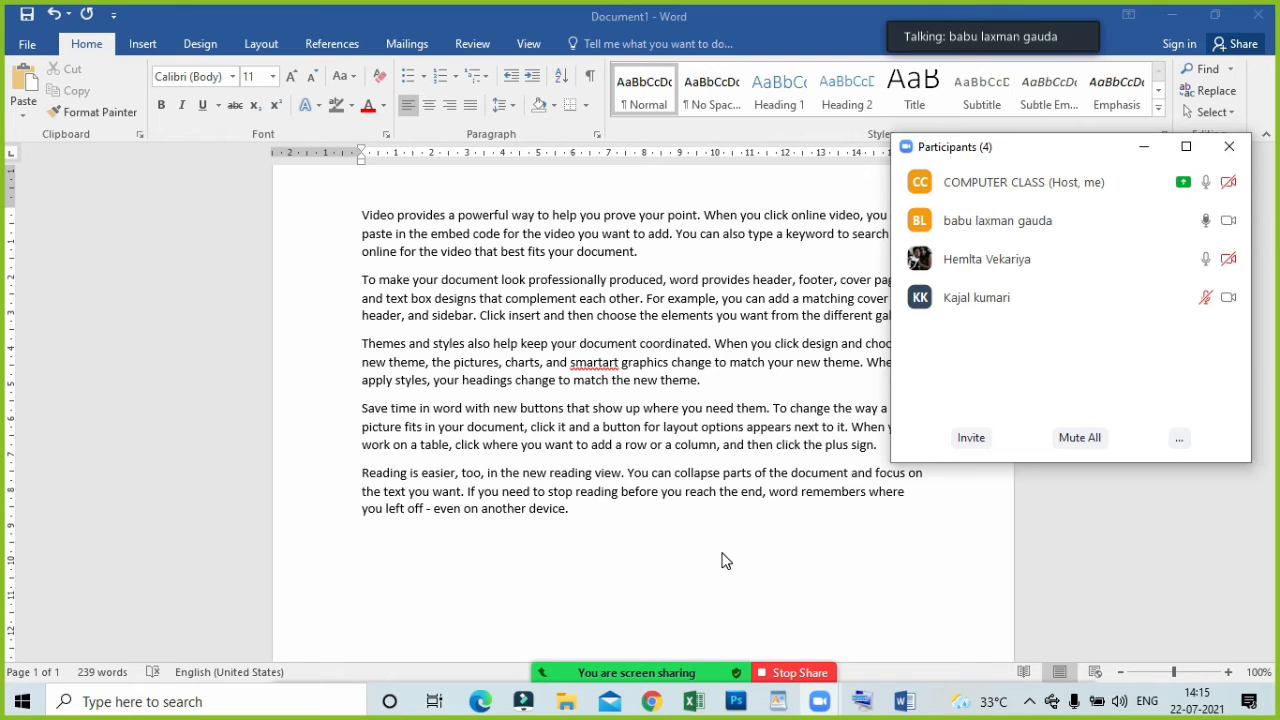
pyautogui.moveTo(697, 679)
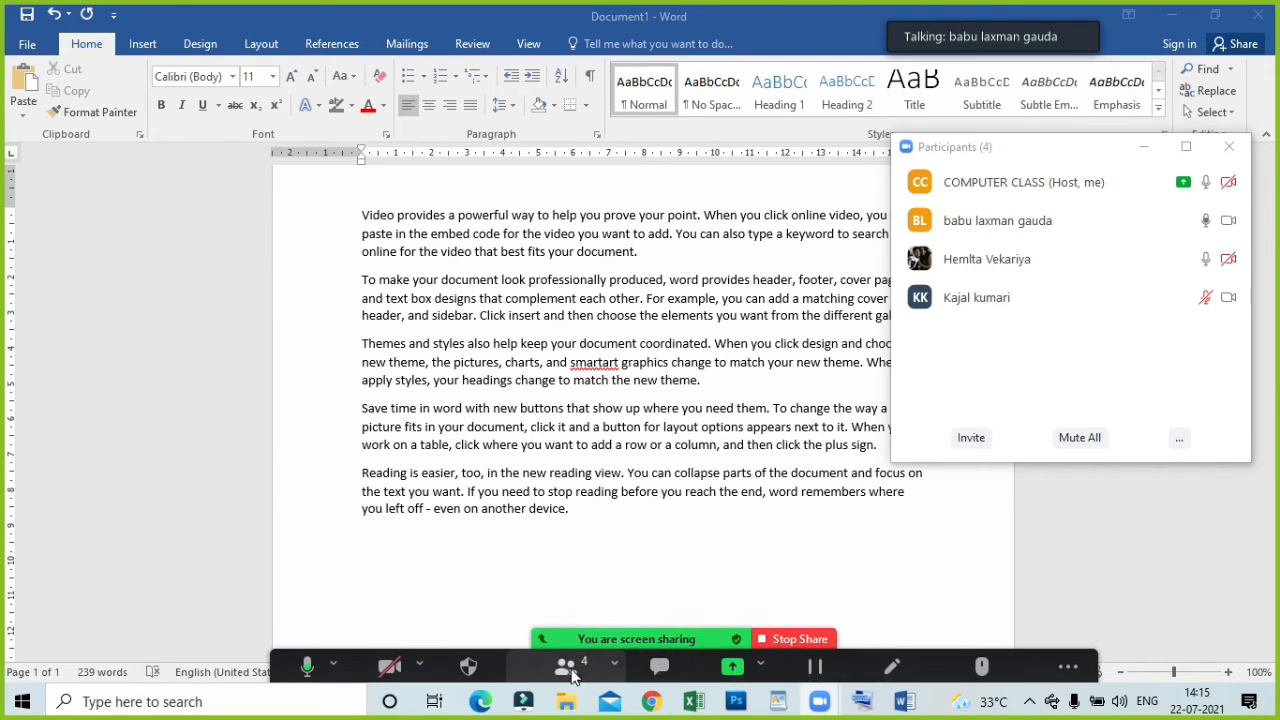
pyautogui.click(574, 656)
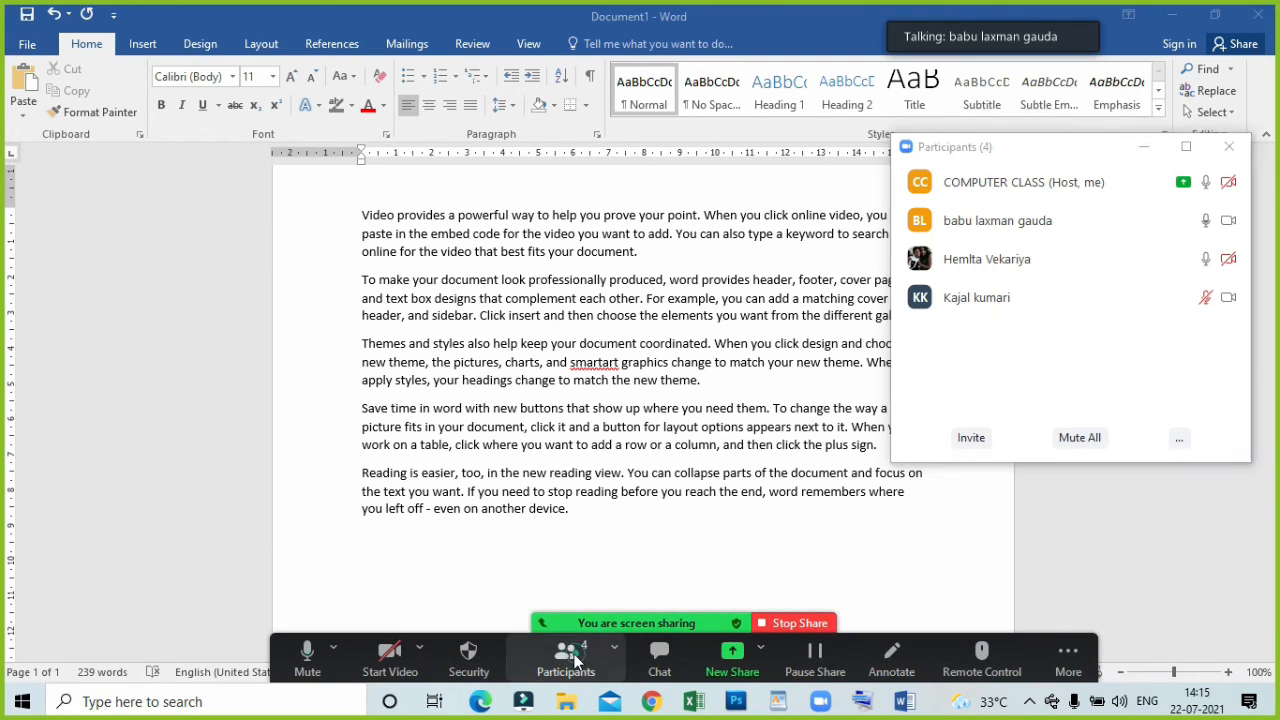
pyautogui.click(574, 656)
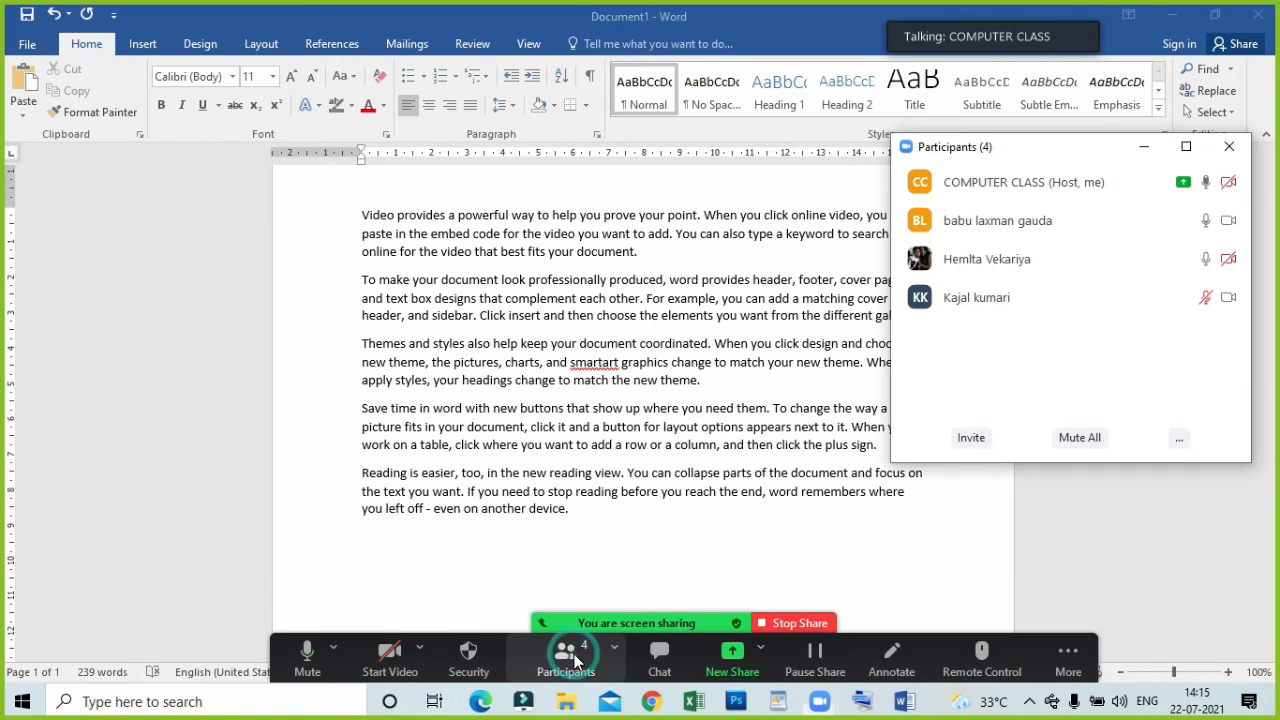
pyautogui.click(732, 658)
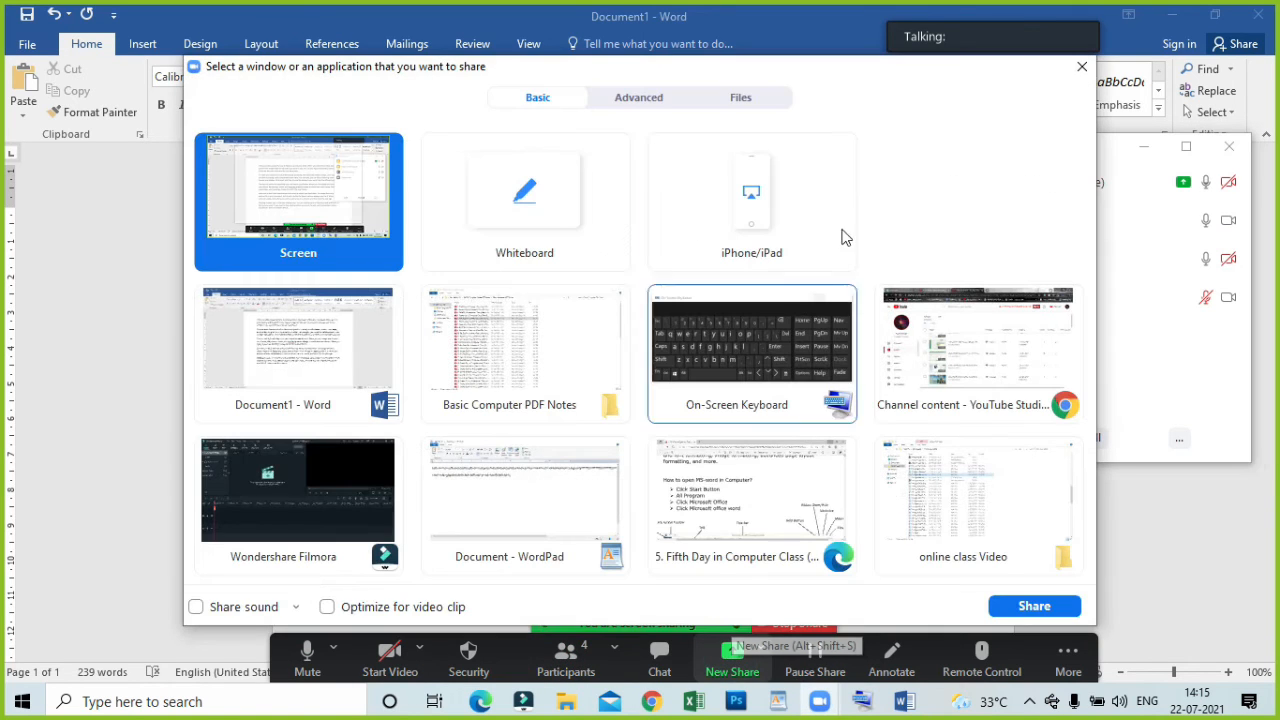
pyautogui.click(1080, 62)
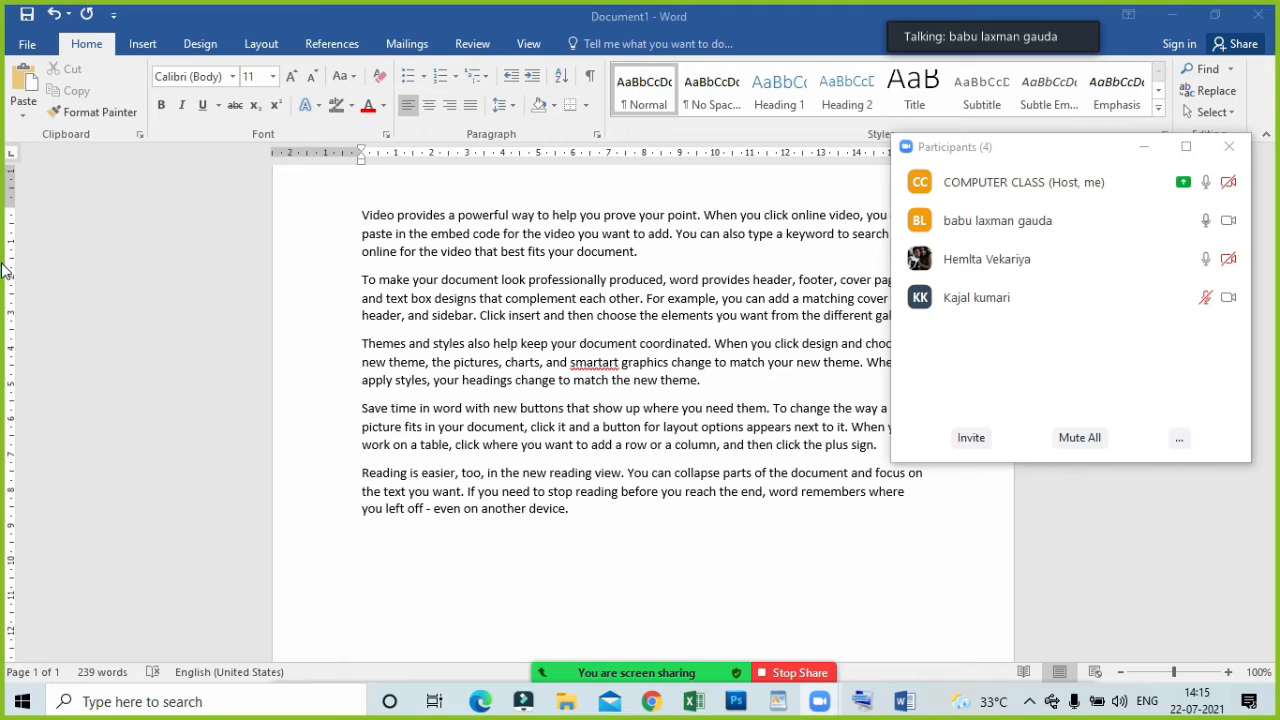
pyautogui.click(1229, 146)
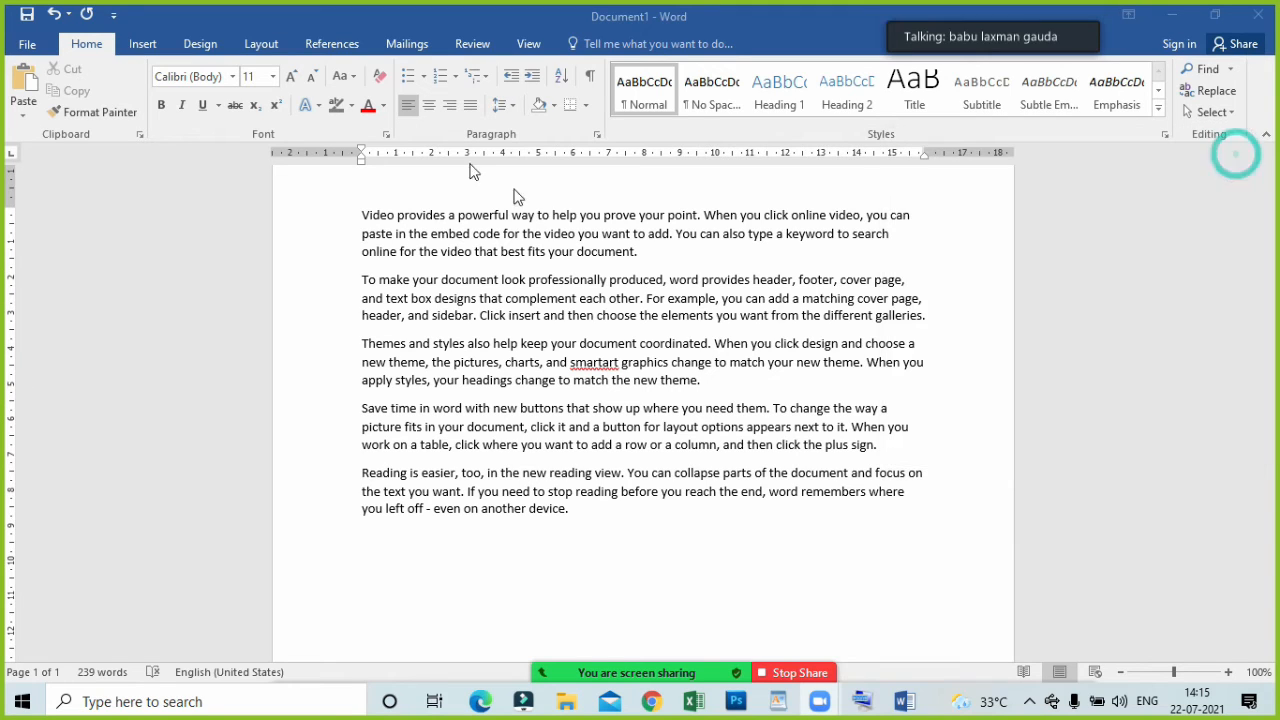
# Change all five sample paragraphs to lowercase and from there to UPPERCASE.
pyautogui.click(350, 86)
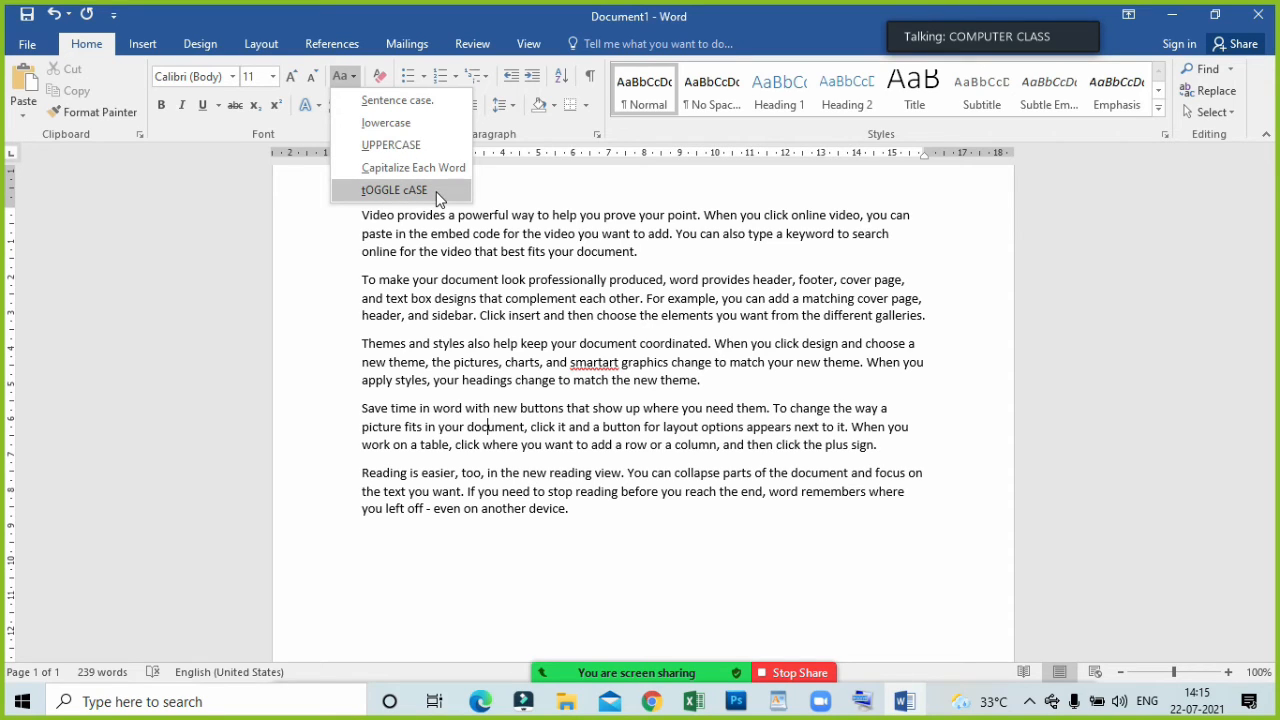
pyautogui.click(533, 396)
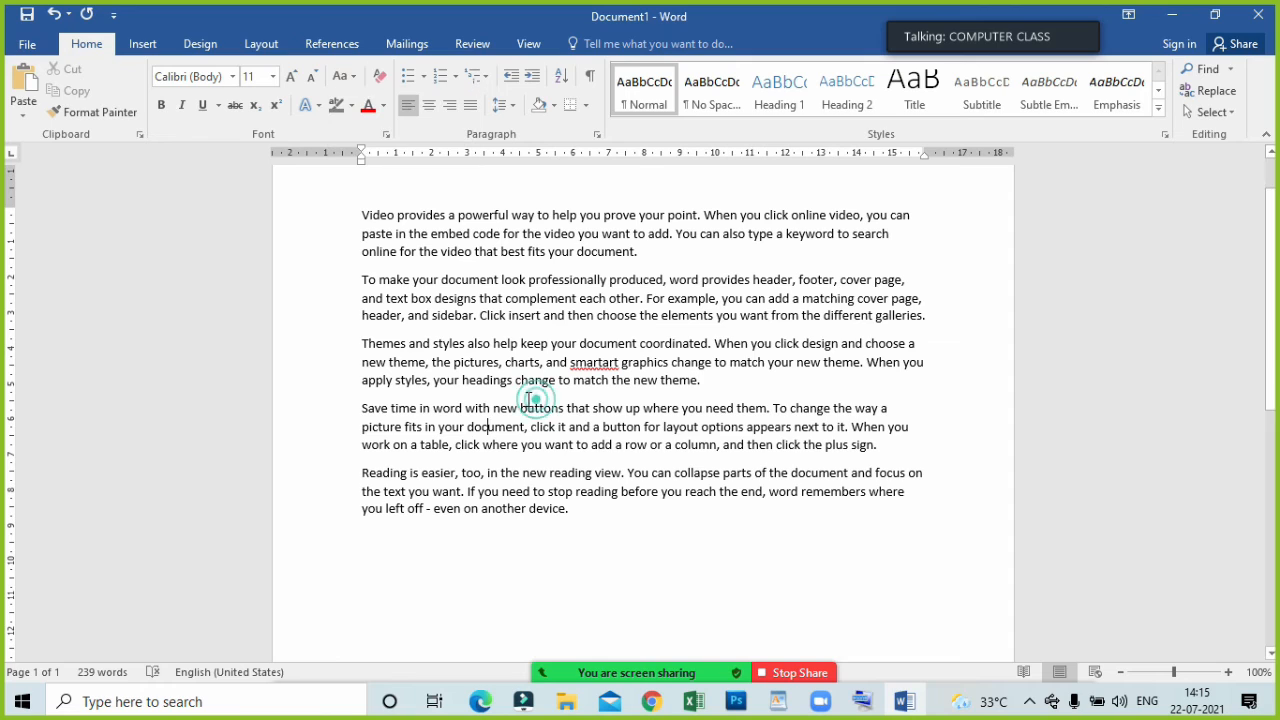
pyautogui.moveTo(341, 213); pyautogui.dragTo(594, 529)
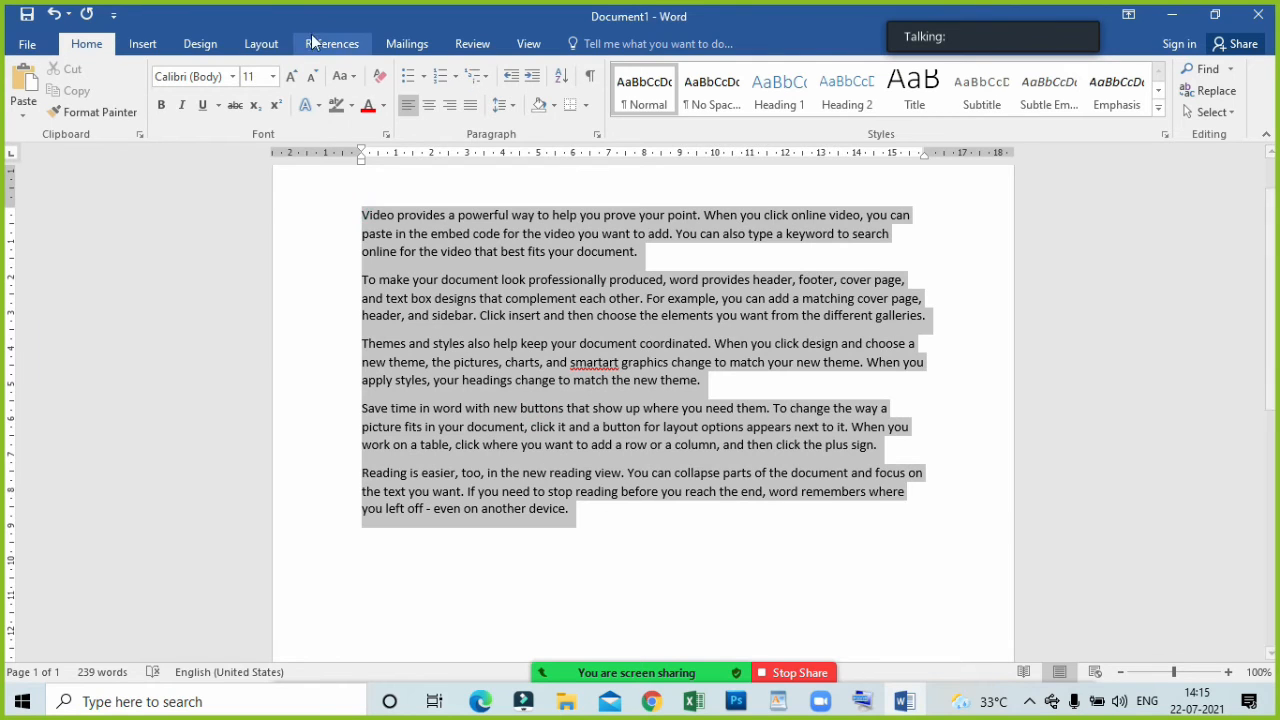
pyautogui.click(343, 75)
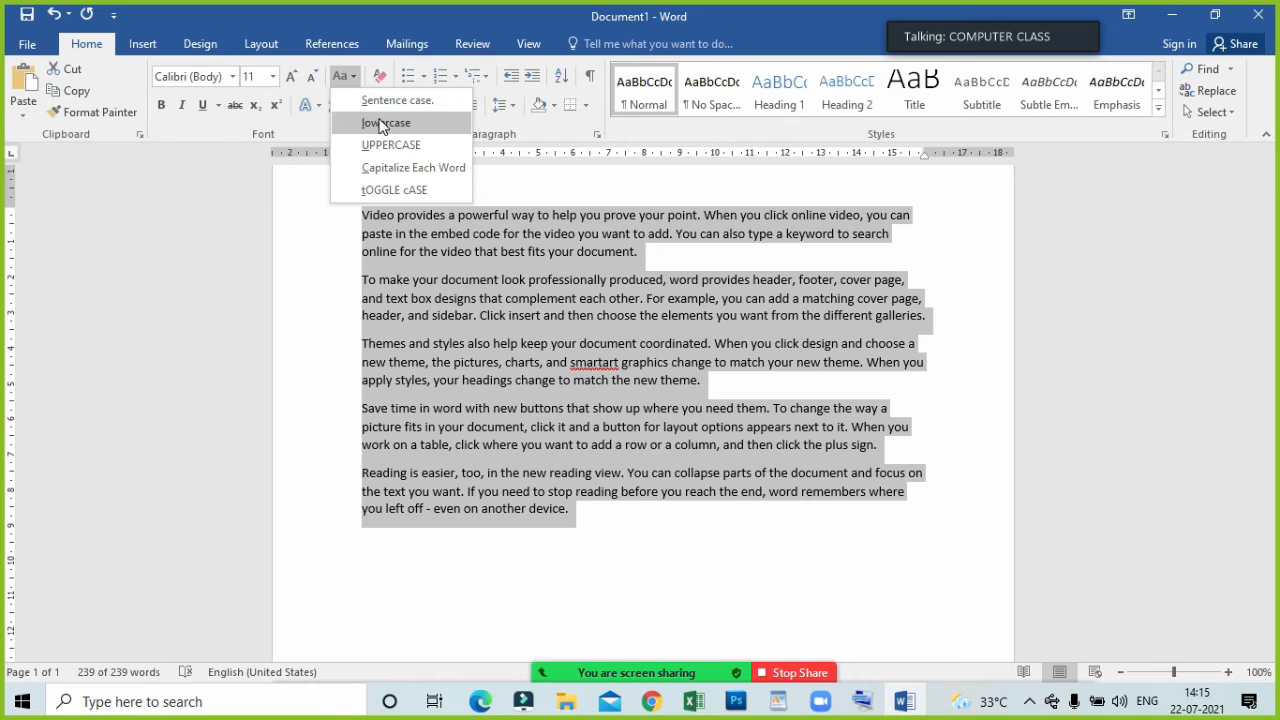
pyautogui.click(380, 124)
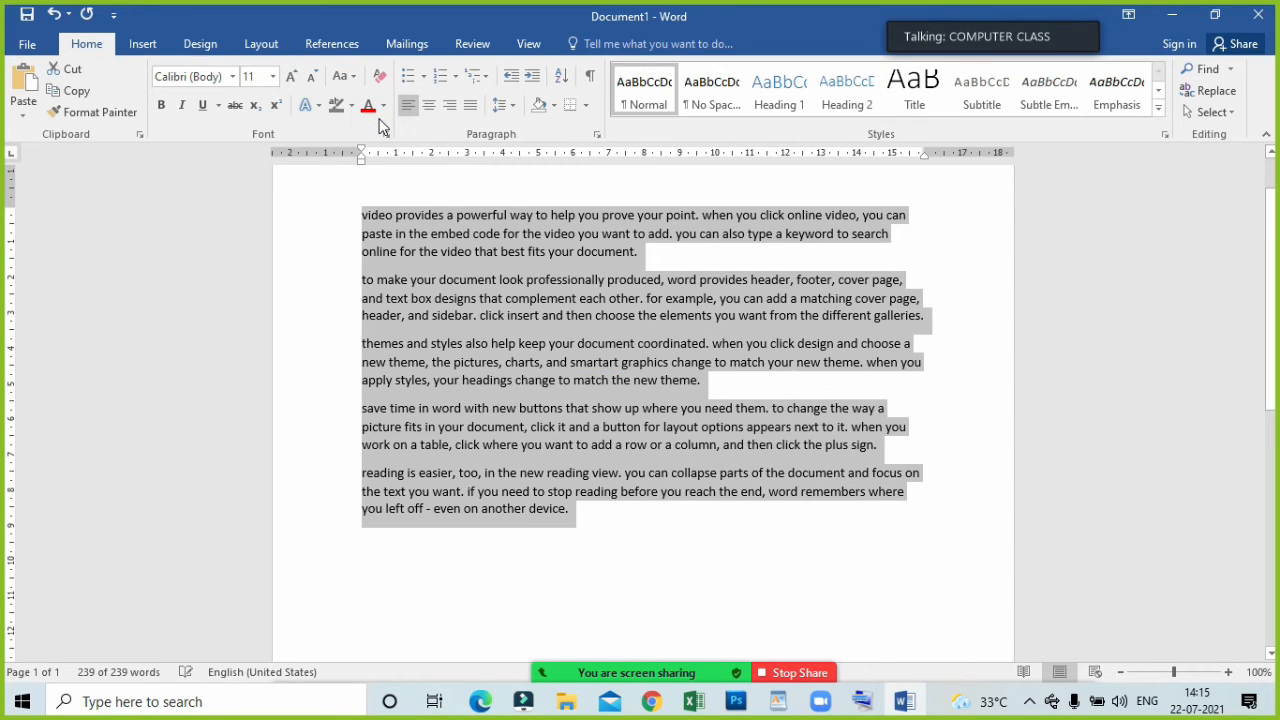
pyautogui.click(341, 77)
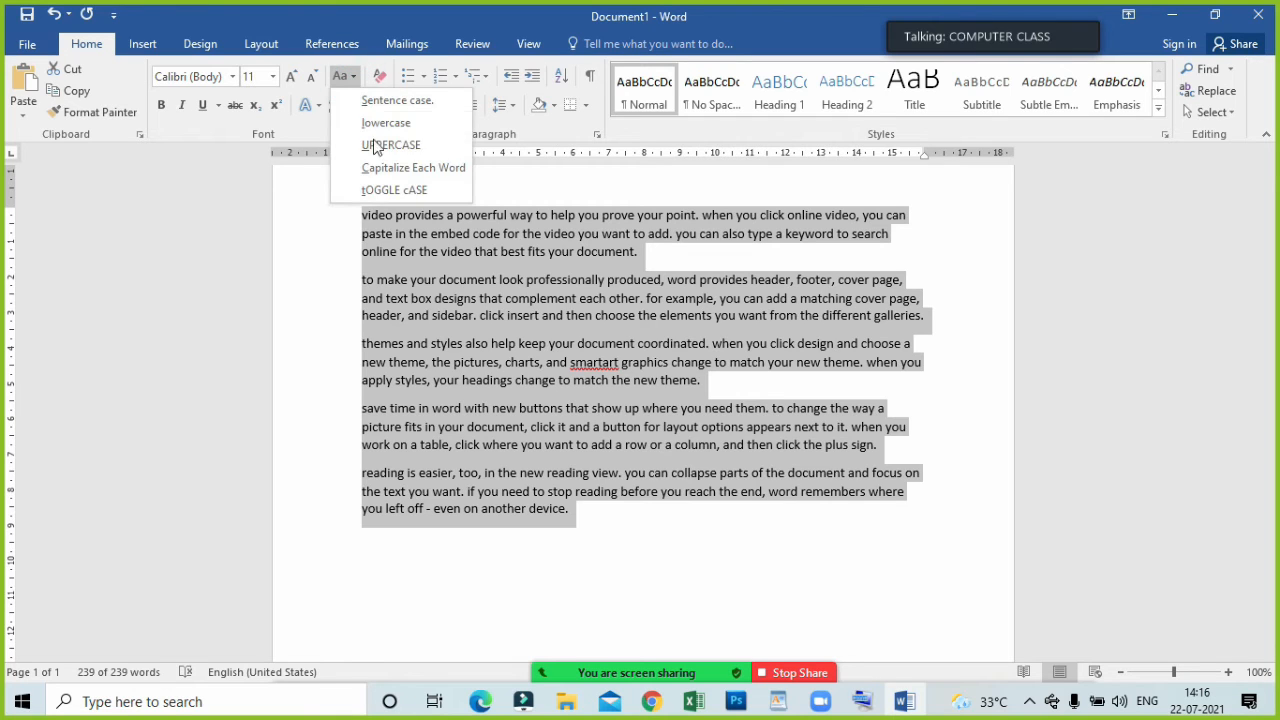
pyautogui.click(378, 146)
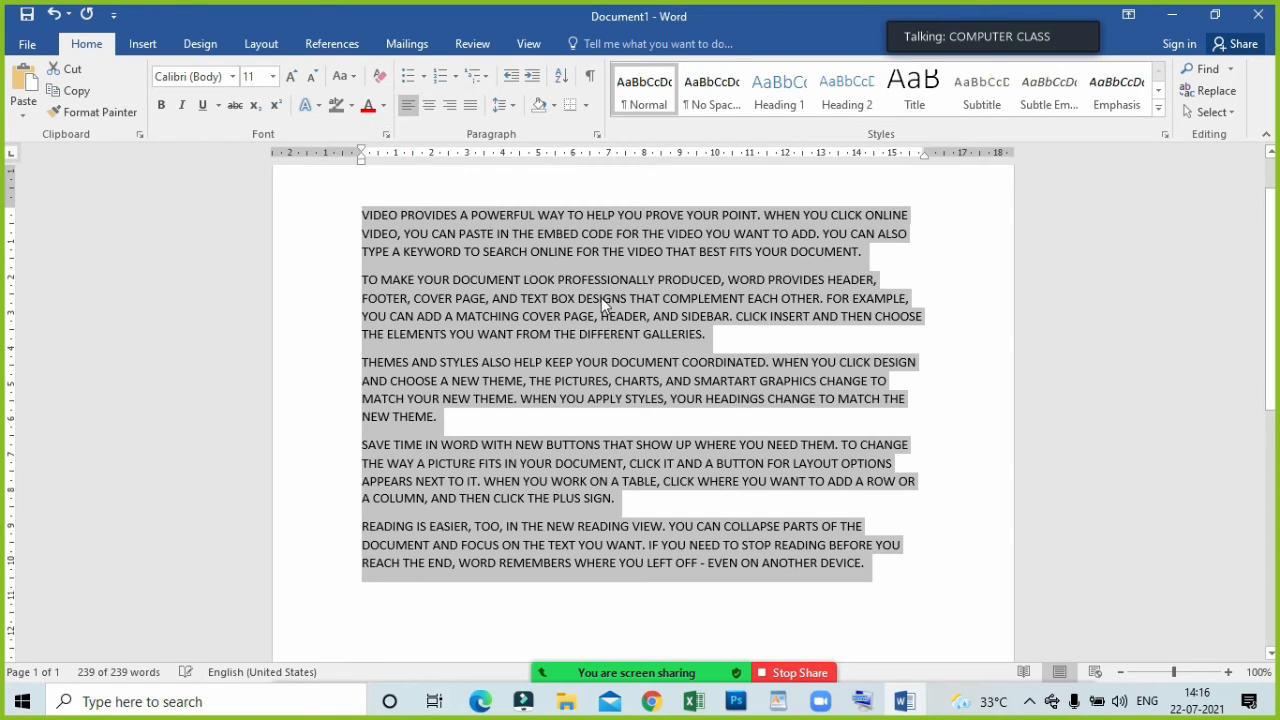
# Capitalize each word of the sample paragraphs and apply tOGGLE cASE to the capitalized text.
pyautogui.click(341, 76)
pyautogui.click(376, 168)
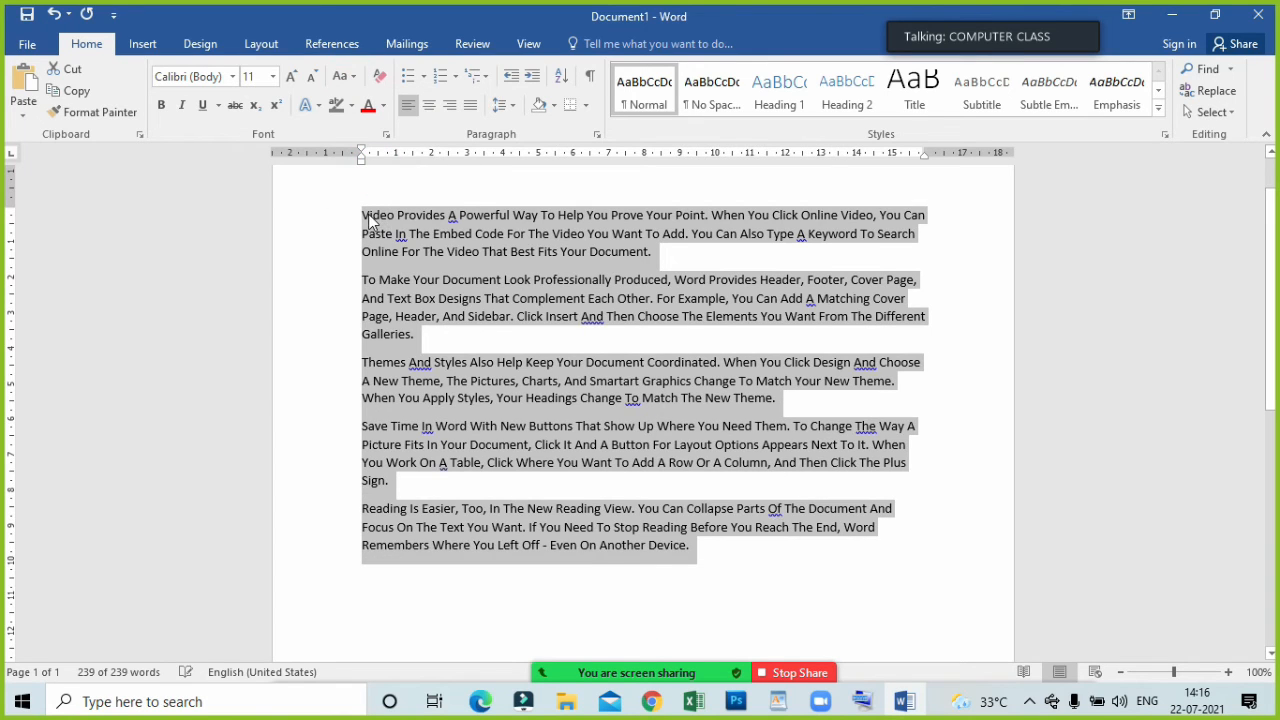
pyautogui.click(368, 219)
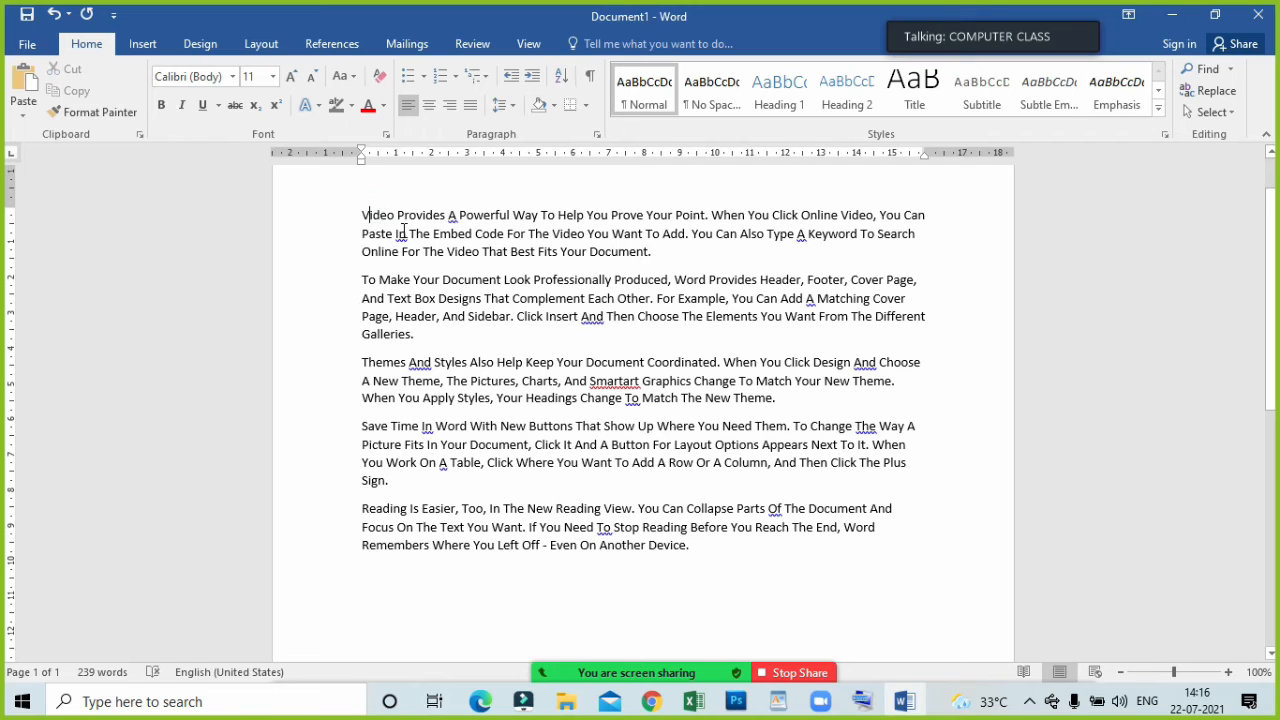
pyautogui.moveTo(343, 209); pyautogui.dragTo(705, 563)
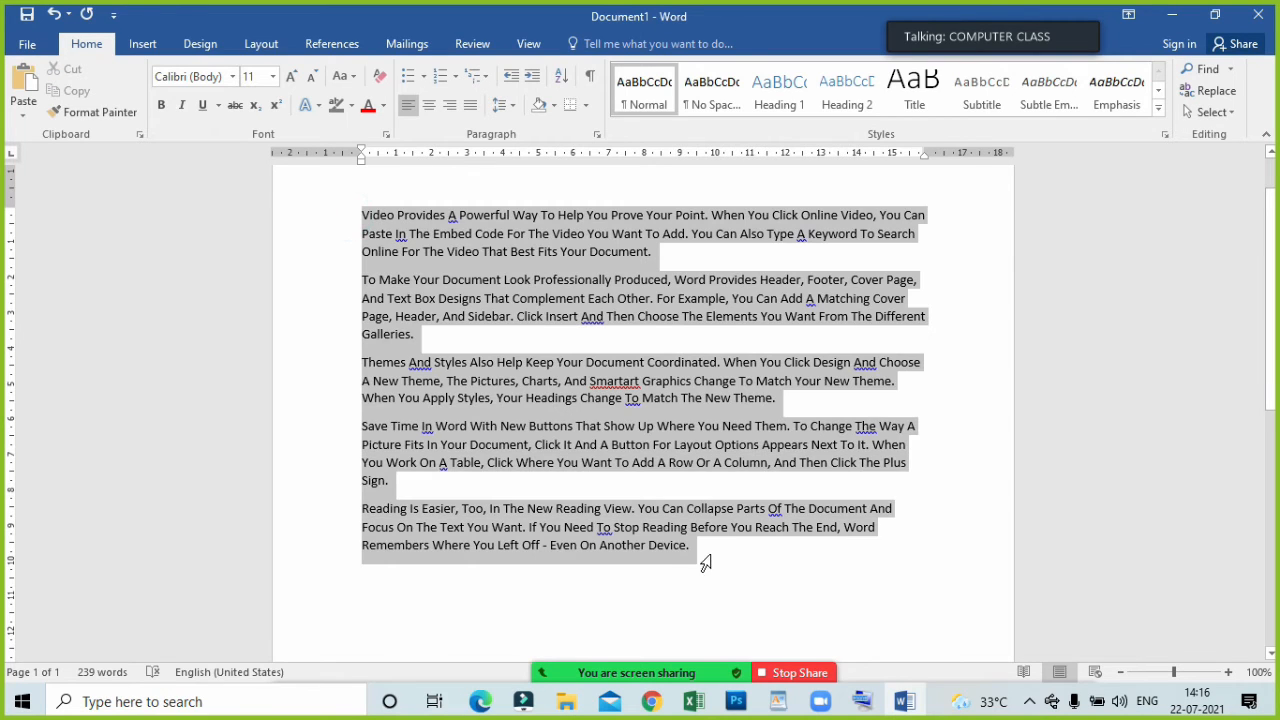
pyautogui.click(343, 76)
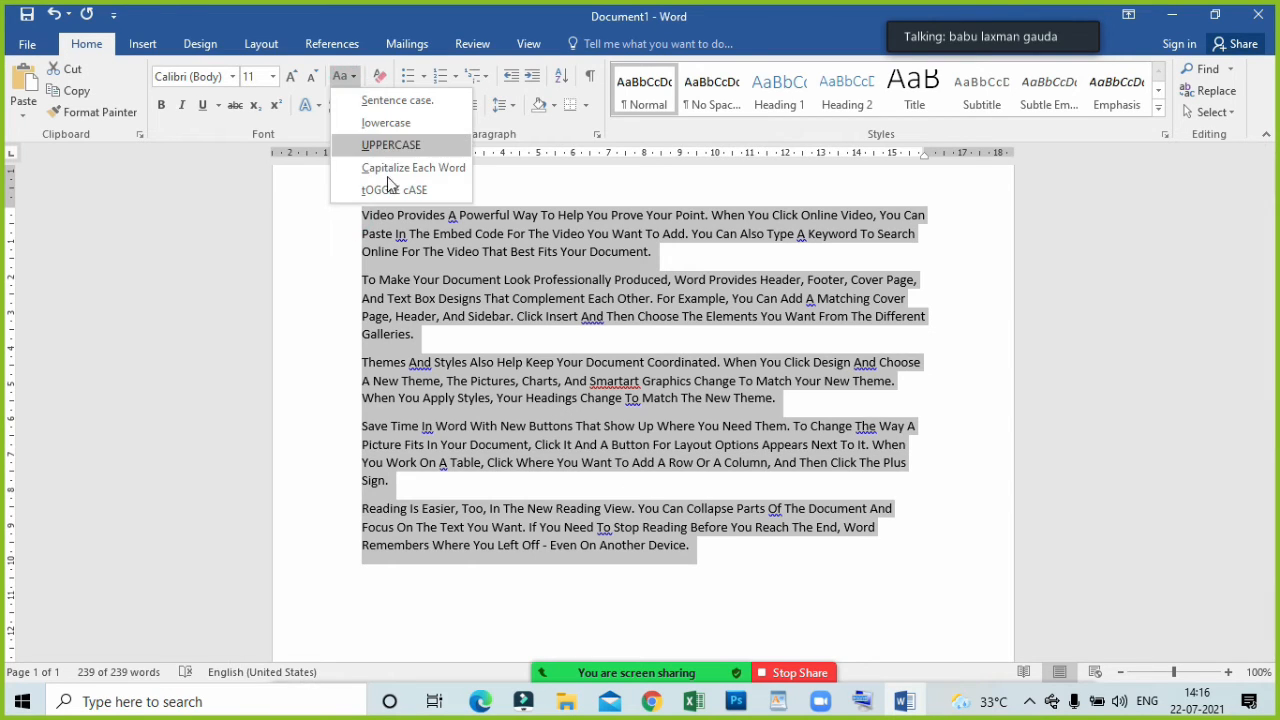
pyautogui.click(392, 189)
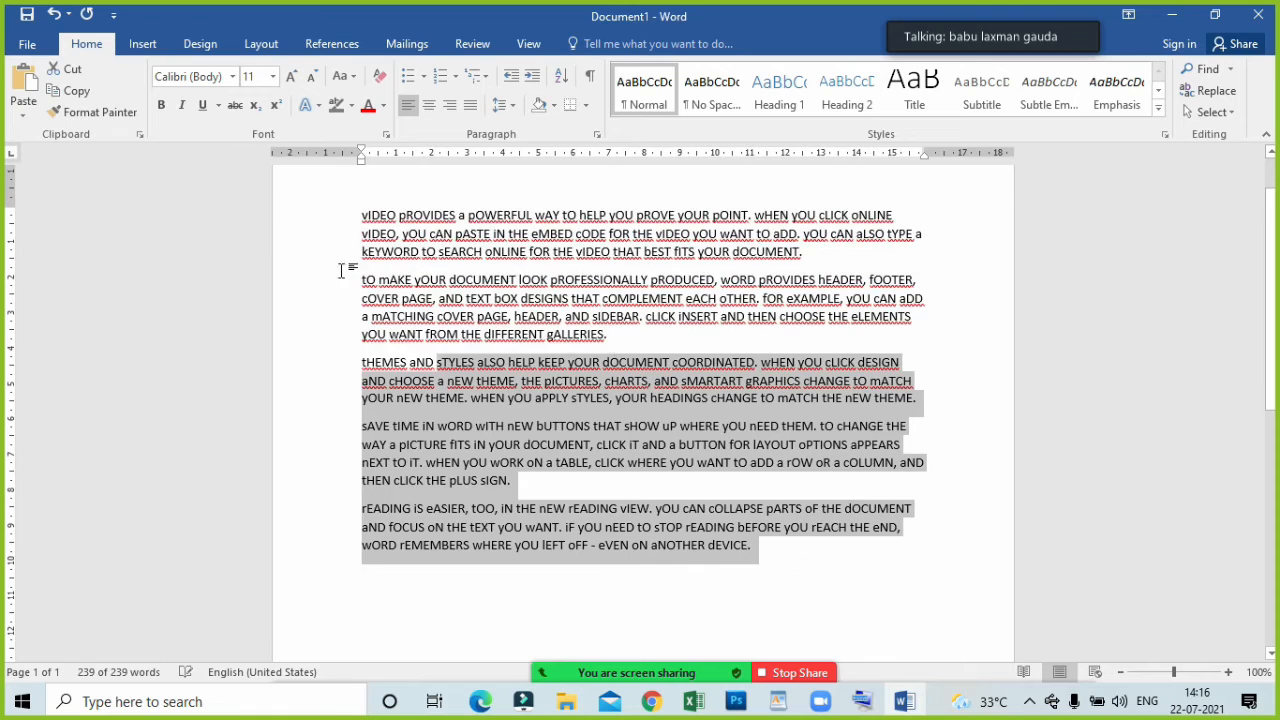
# Return all the sample paragraphs to Sentence case.
pyautogui.click(350, 77)
pyautogui.click(365, 100)
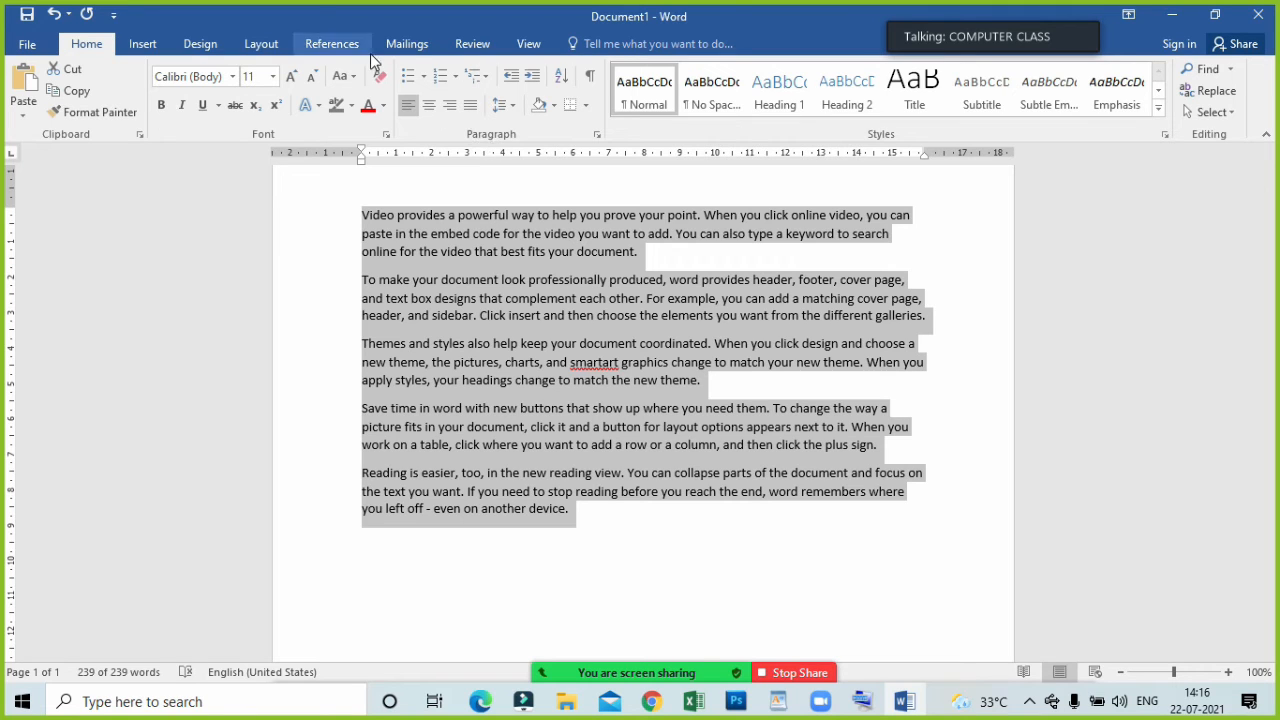
# Make all the sample paragraphs red at font size 16 and clear all their formatting.
pyautogui.click(372, 106)
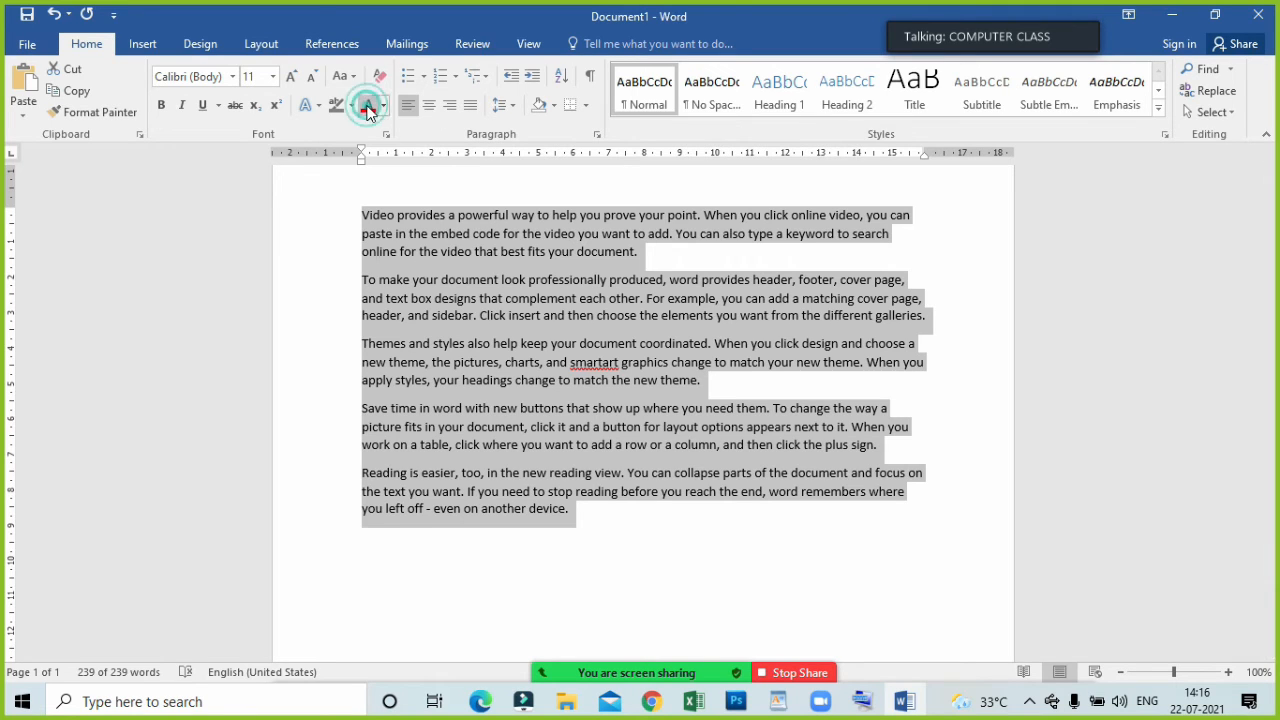
pyautogui.click(292, 76)
pyautogui.click(292, 76)
pyautogui.click(292, 76)
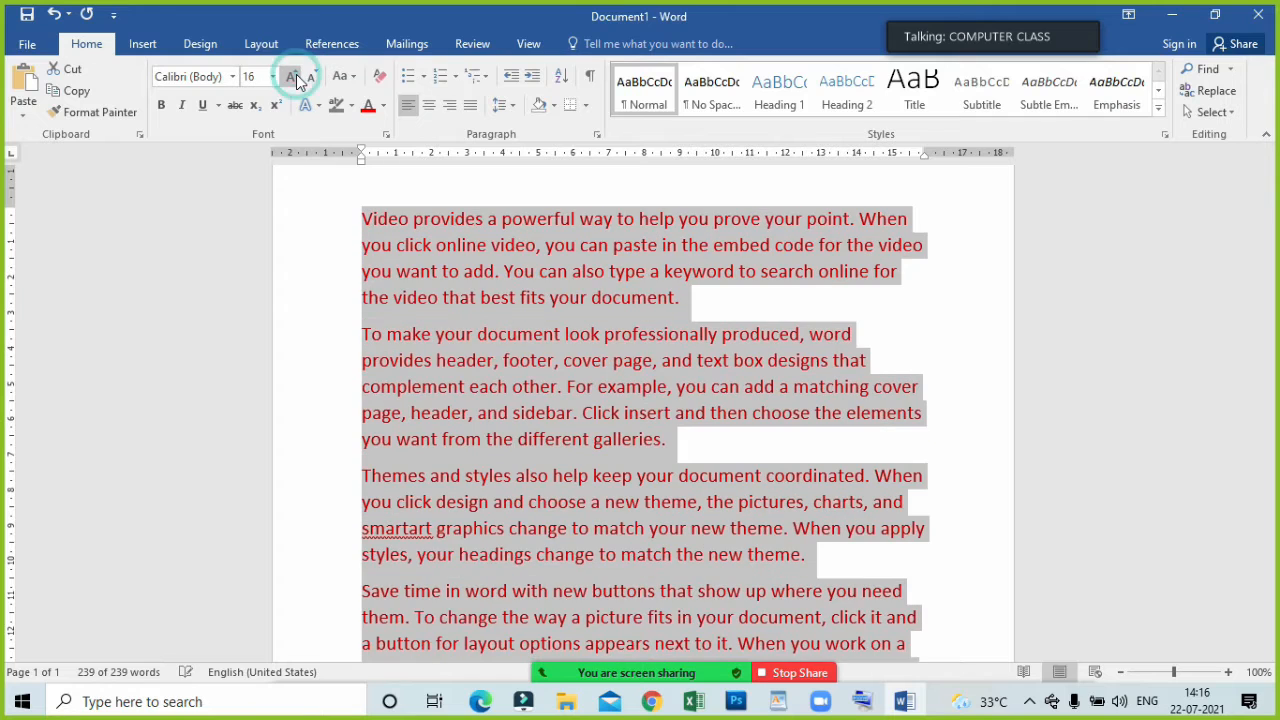
pyautogui.click(382, 78)
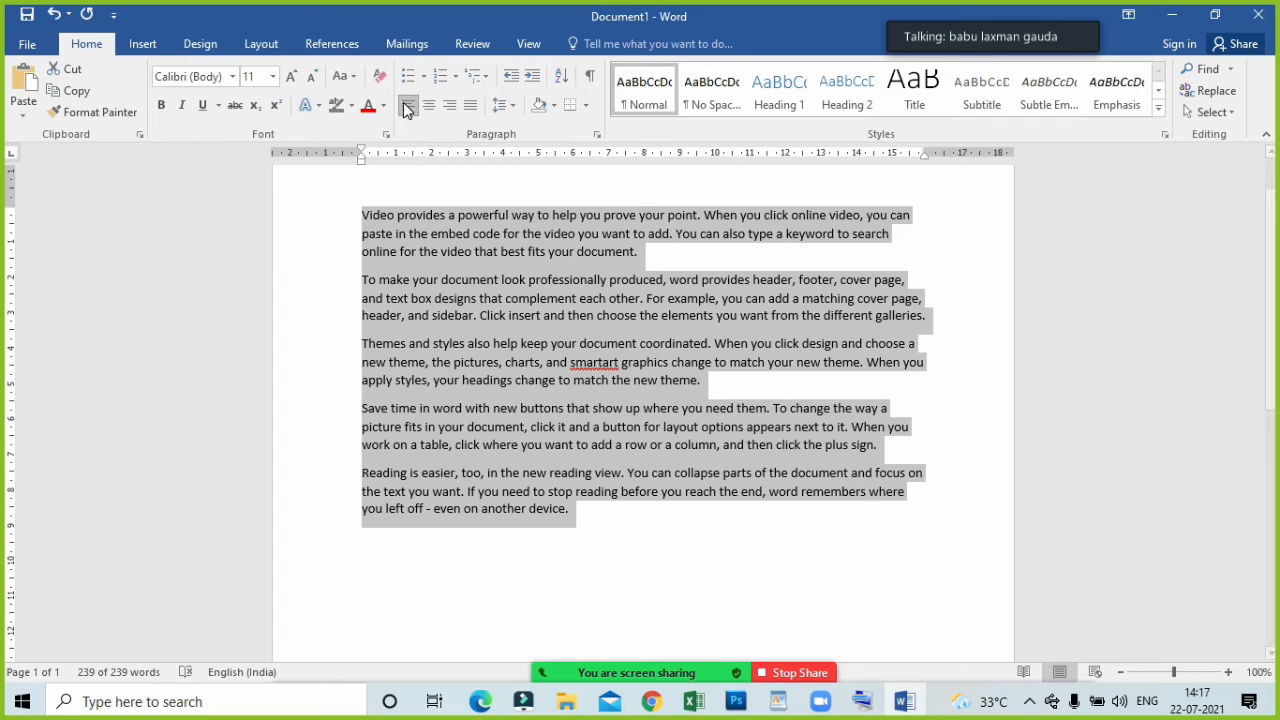
# Highlight all the sample paragraphs in dark blue.
pyautogui.click(351, 105)
pyautogui.click(371, 158)
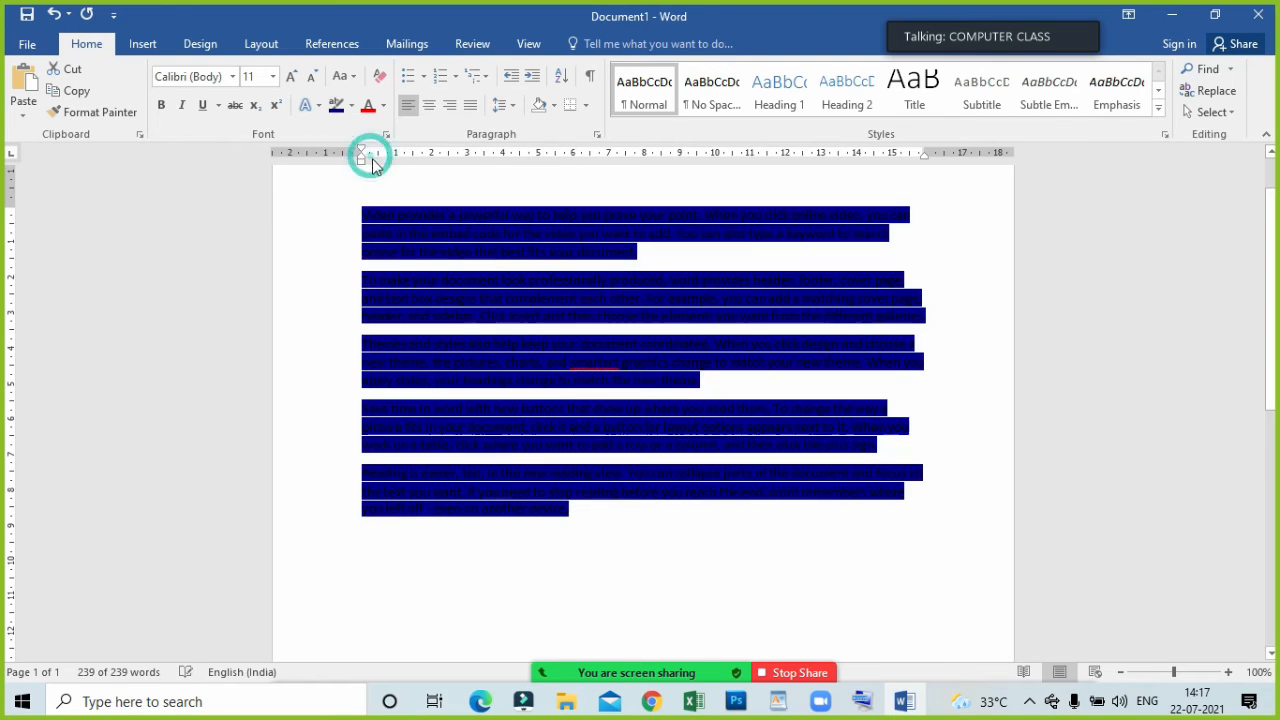
pyautogui.click(699, 371)
pyautogui.click(612, 508)
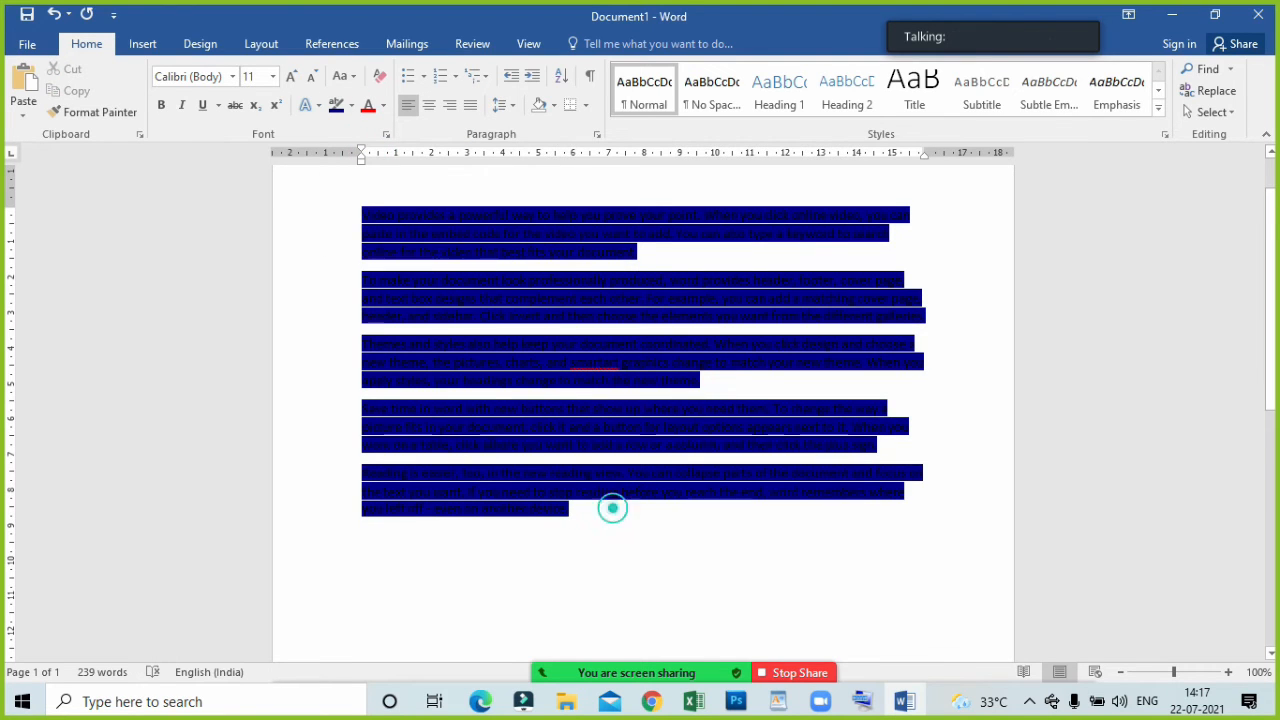
# Change the highlight of all the sample paragraphs to yellow.
pyautogui.moveTo(612, 508); pyautogui.dragTo(369, 186)
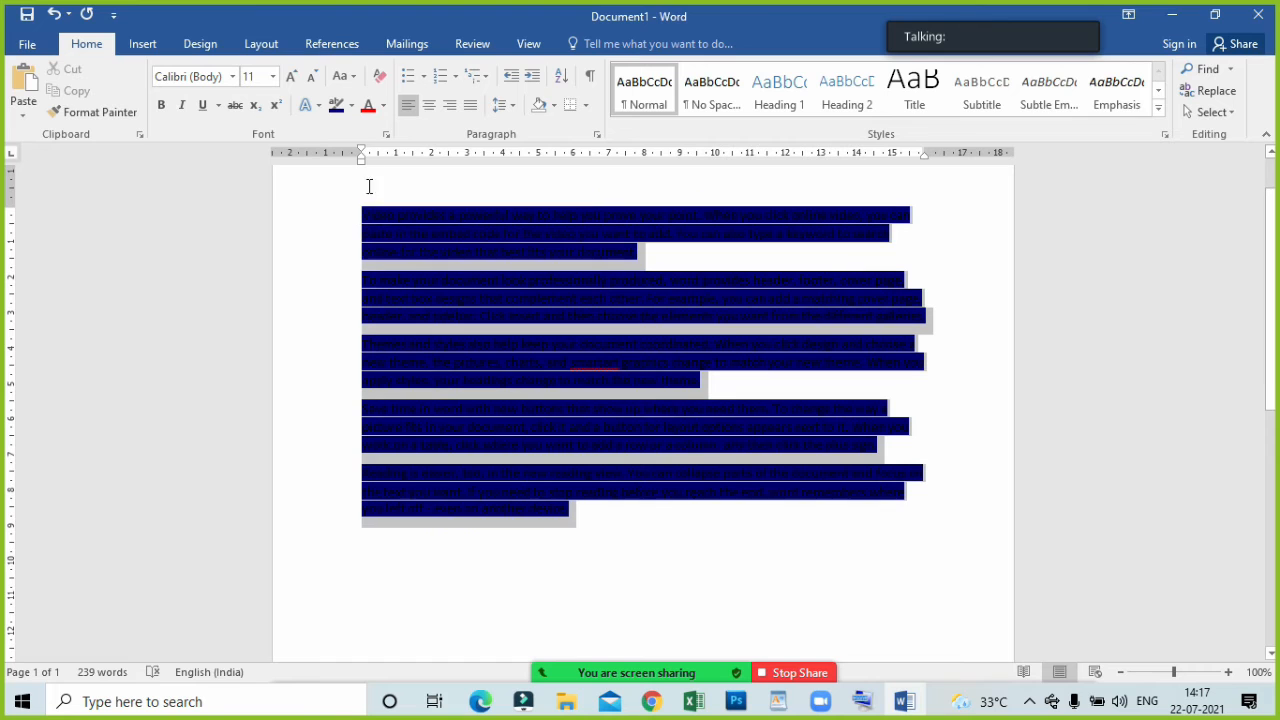
pyautogui.click(352, 106)
pyautogui.click(341, 128)
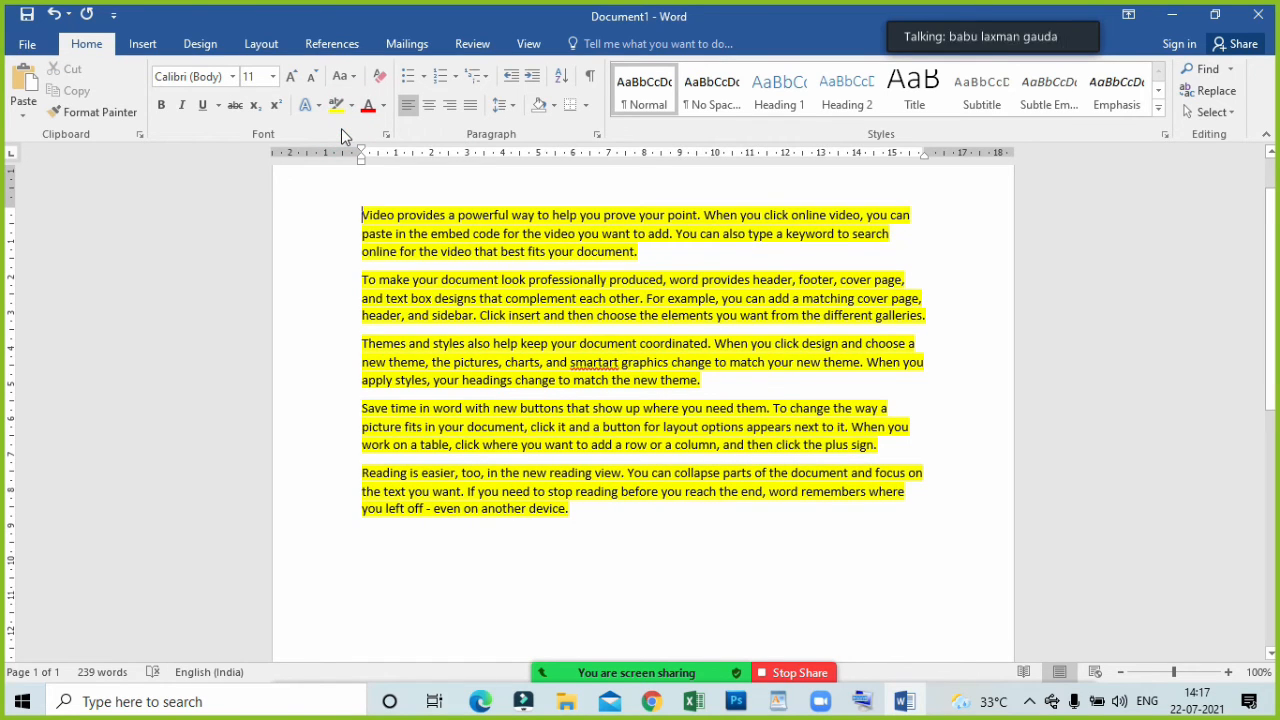
# Remove the highlighting from all the sample paragraphs and start a default bulleted list on the empty line below them.
pyautogui.hotkey('ctrl', 'a')
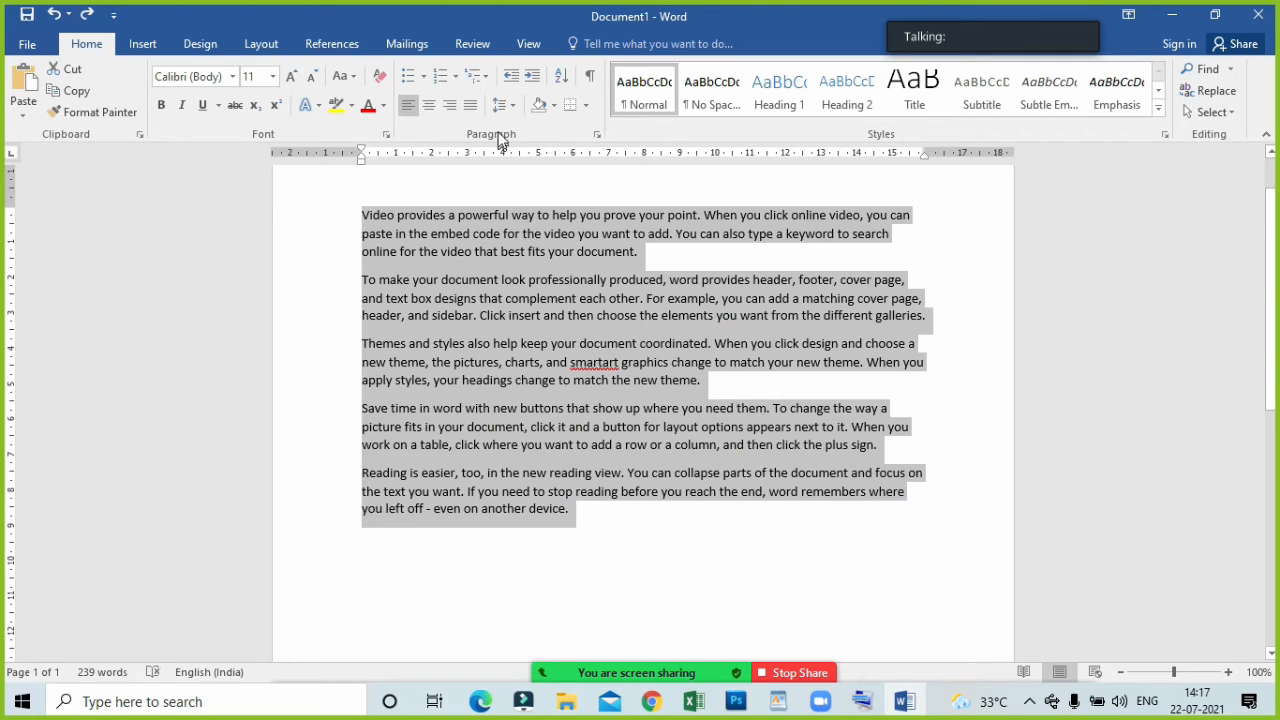
pyautogui.click(603, 534)
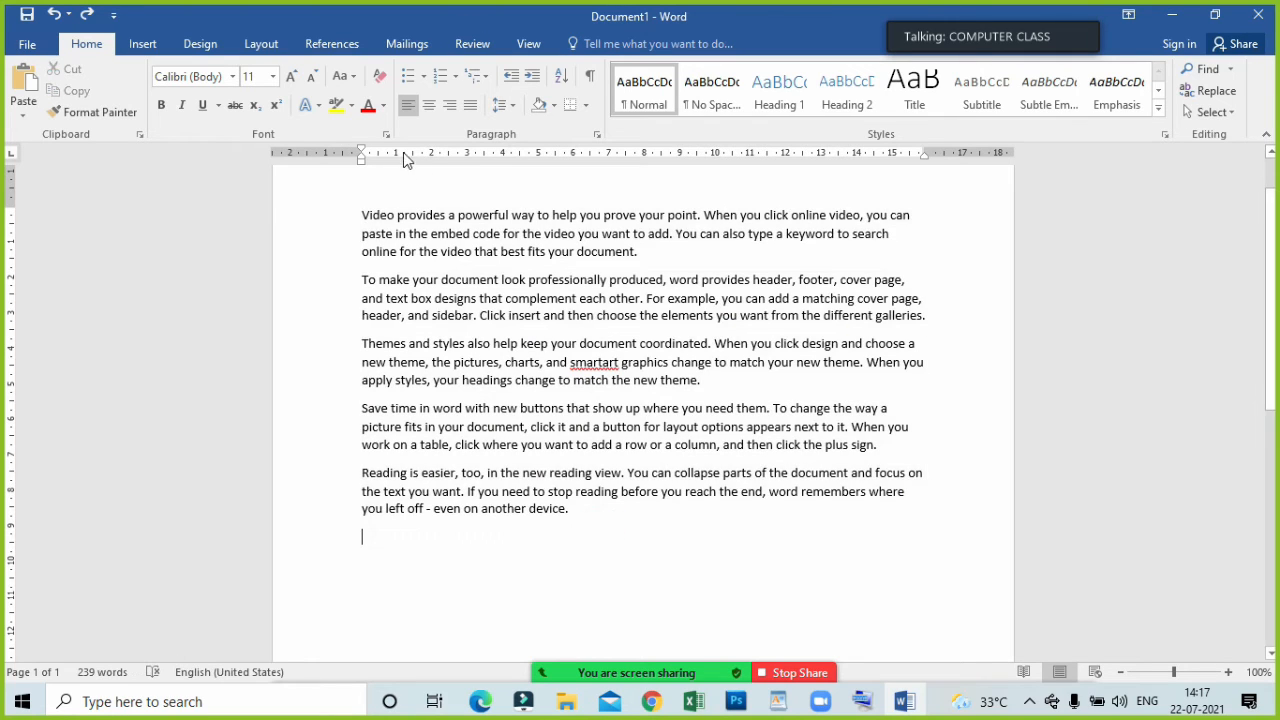
pyautogui.click(416, 88)
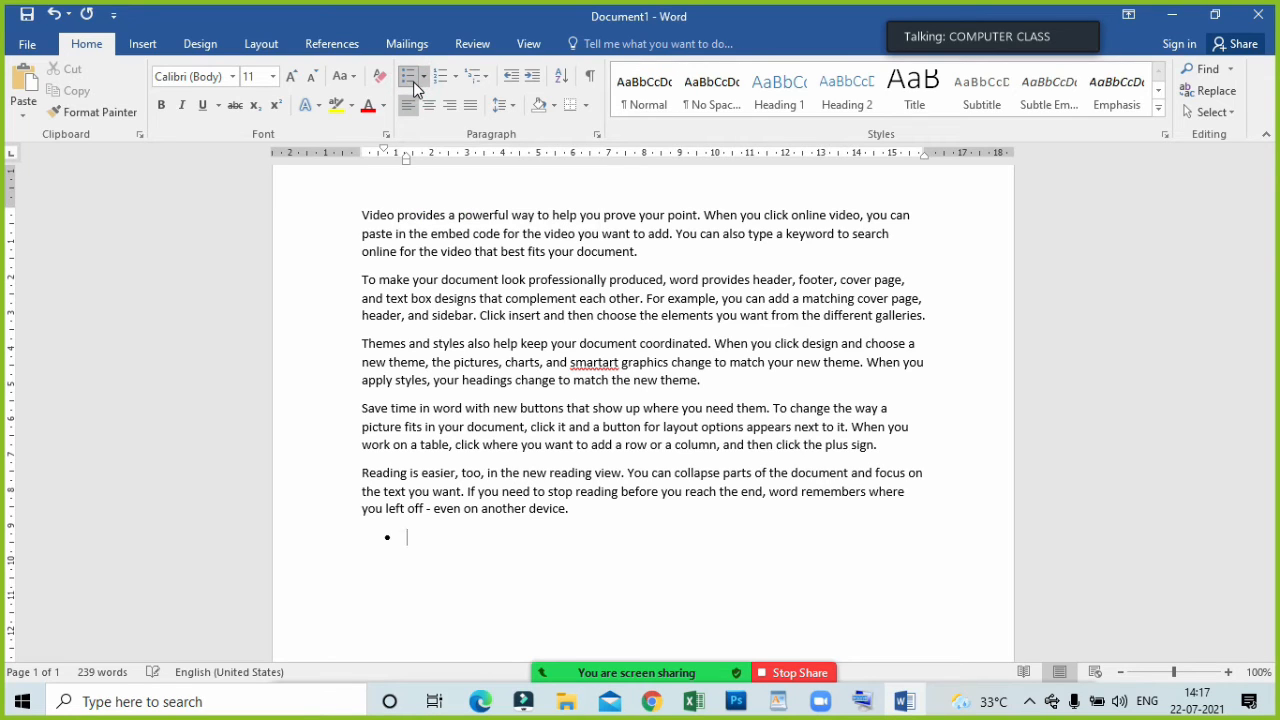
# Define a new left-aligned bullet using the double right arrow from the Symbol font and apply it to the empty list item.
pyautogui.click(424, 76)
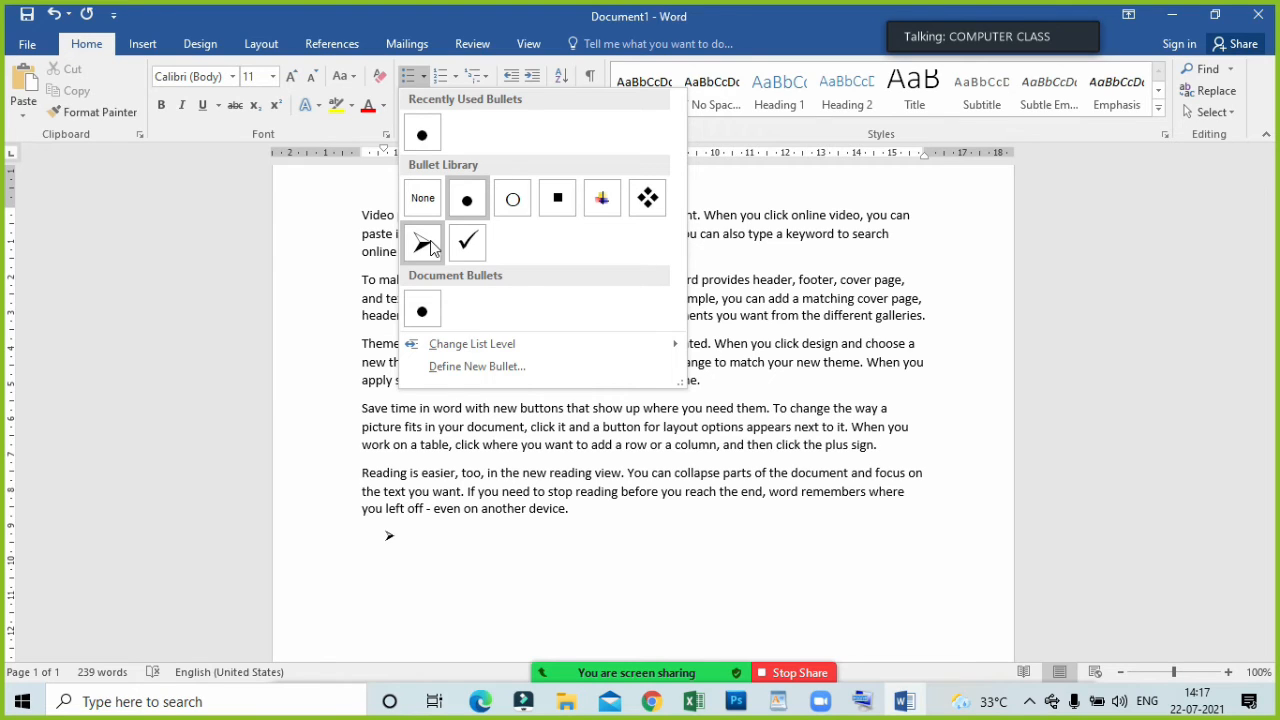
pyautogui.click(470, 367)
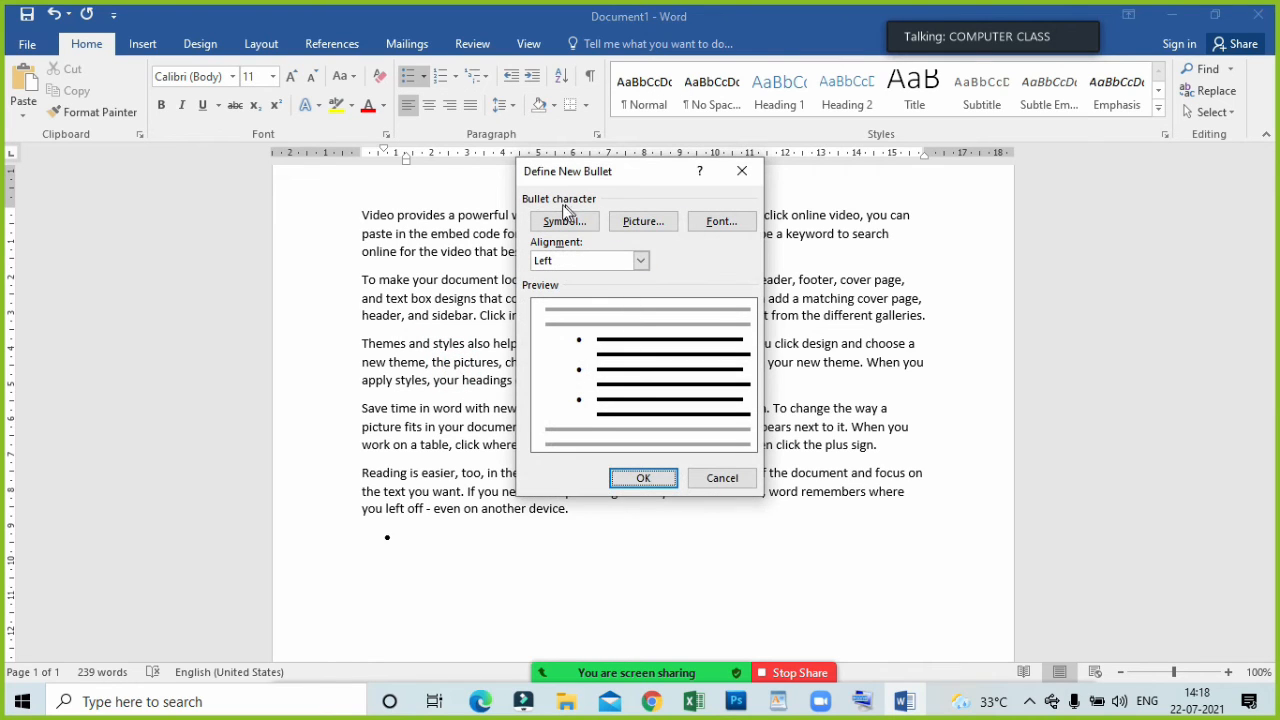
pyautogui.click(562, 224)
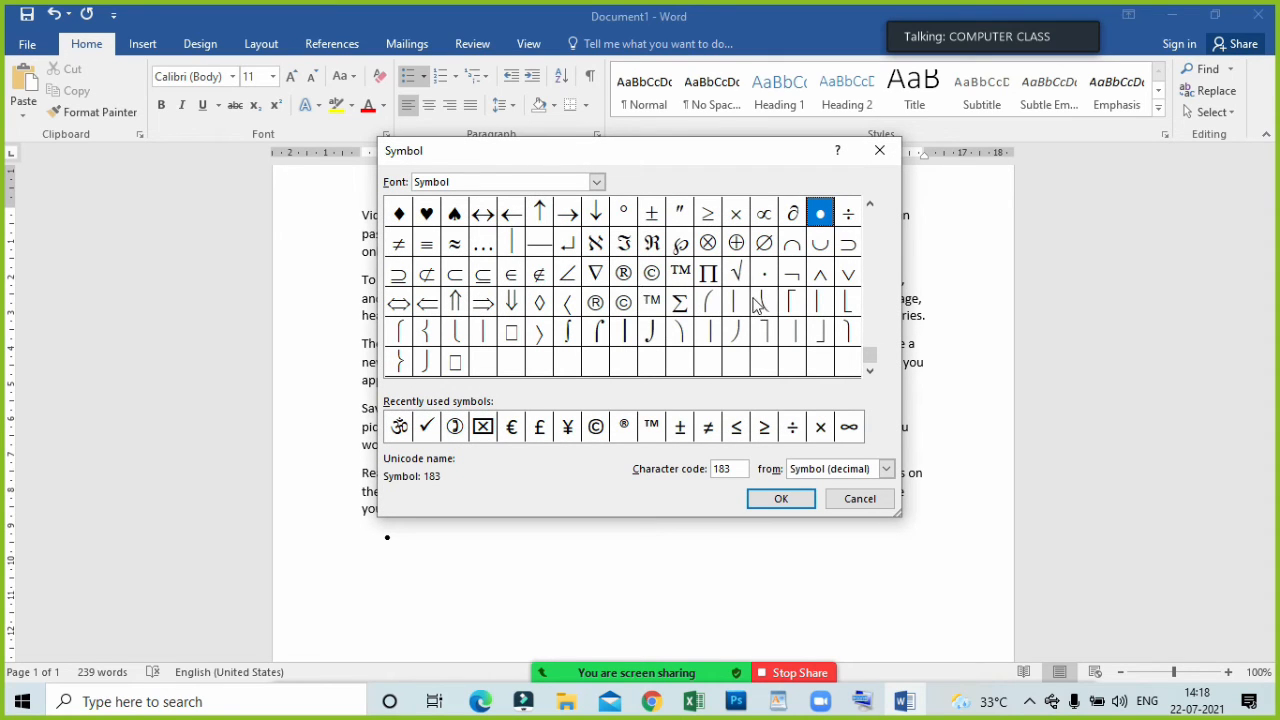
pyautogui.click(869, 207)
pyautogui.click(869, 207)
pyautogui.click(869, 207)
pyautogui.click(869, 207)
pyautogui.click(869, 207)
pyautogui.click(869, 207)
pyautogui.click(869, 207)
pyautogui.click(869, 207)
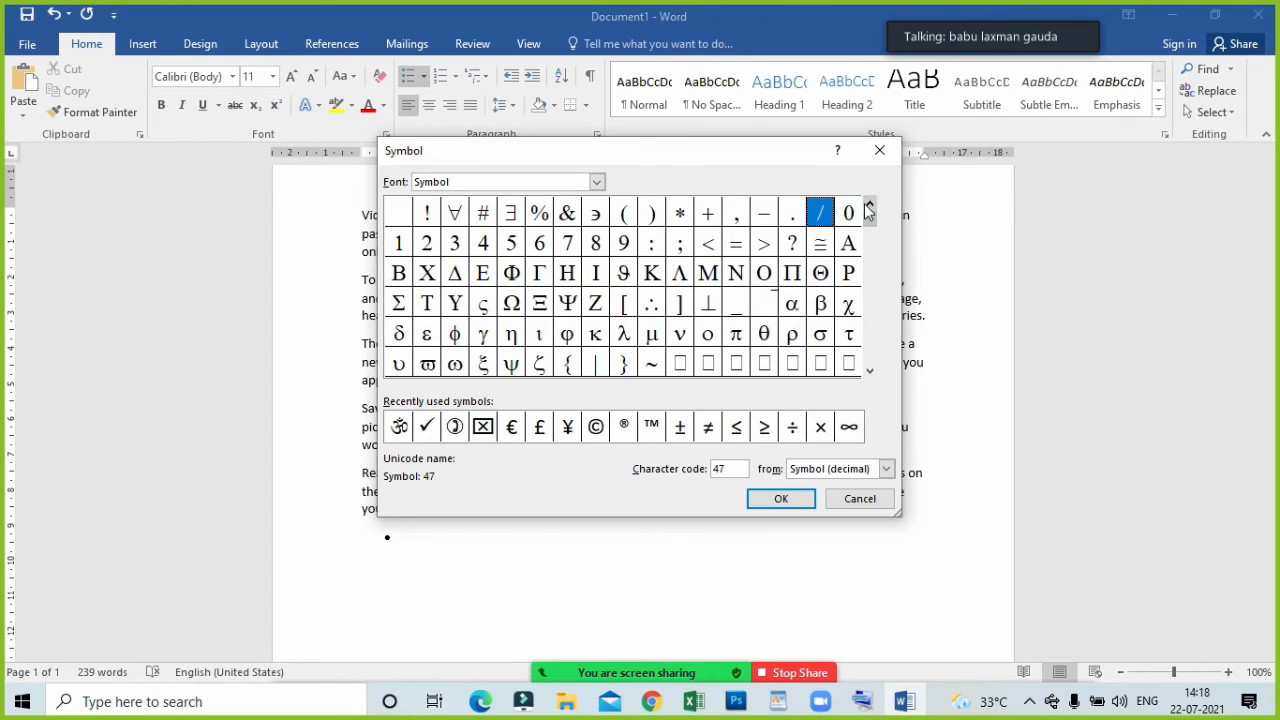
pyautogui.click(869, 207)
pyautogui.click(869, 371)
pyautogui.click(869, 371)
pyautogui.click(869, 371)
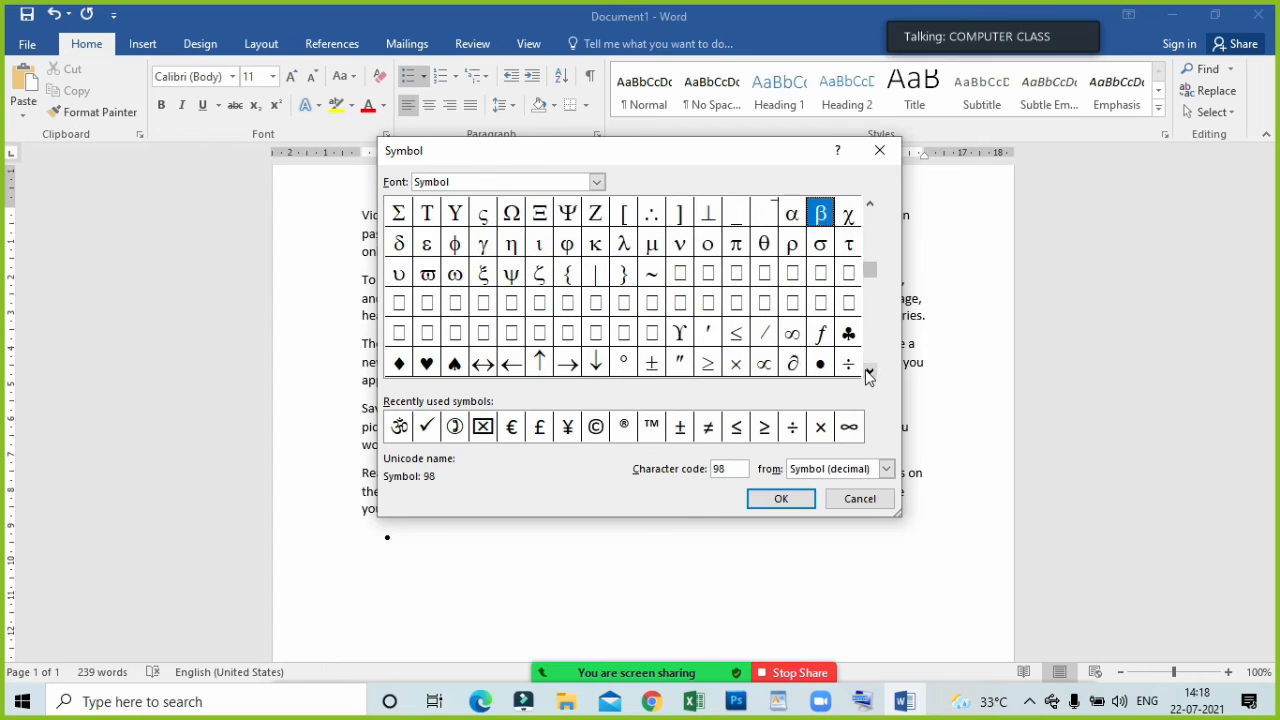
pyautogui.click(869, 371)
pyautogui.click(869, 371)
pyautogui.click(869, 371)
pyautogui.click(869, 371)
pyautogui.click(869, 371)
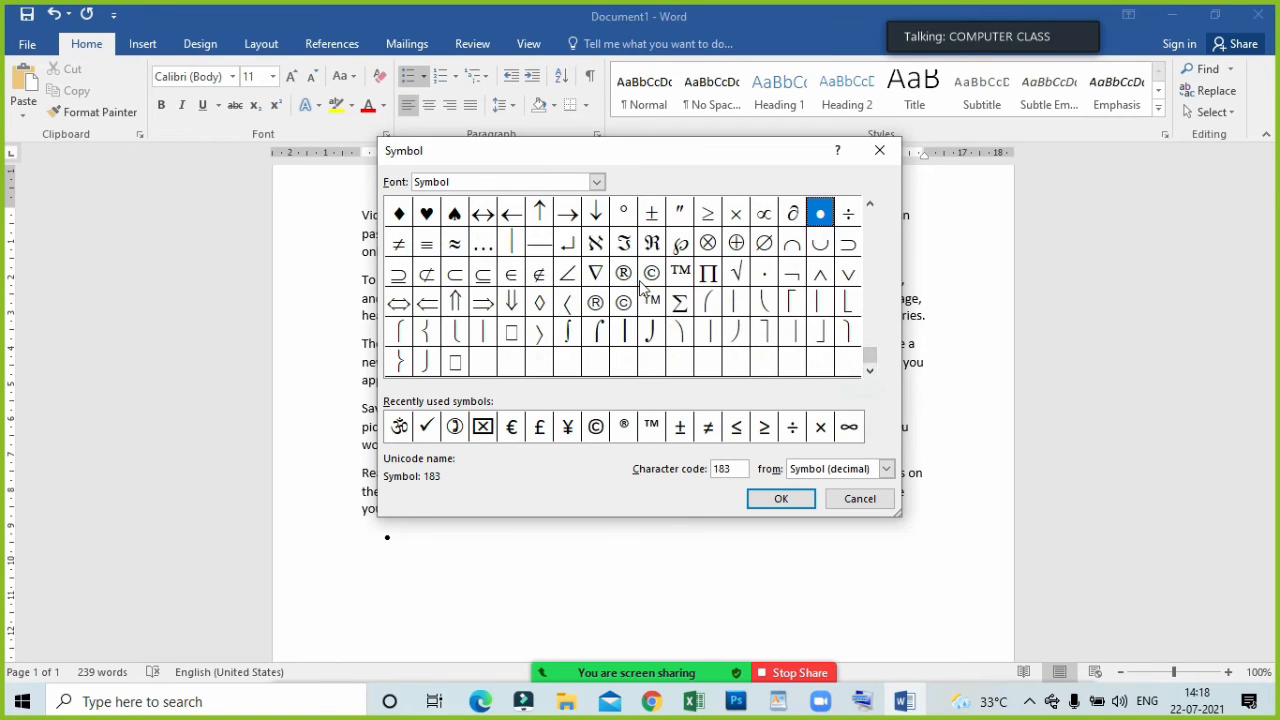
pyautogui.click(484, 304)
pyautogui.click(781, 498)
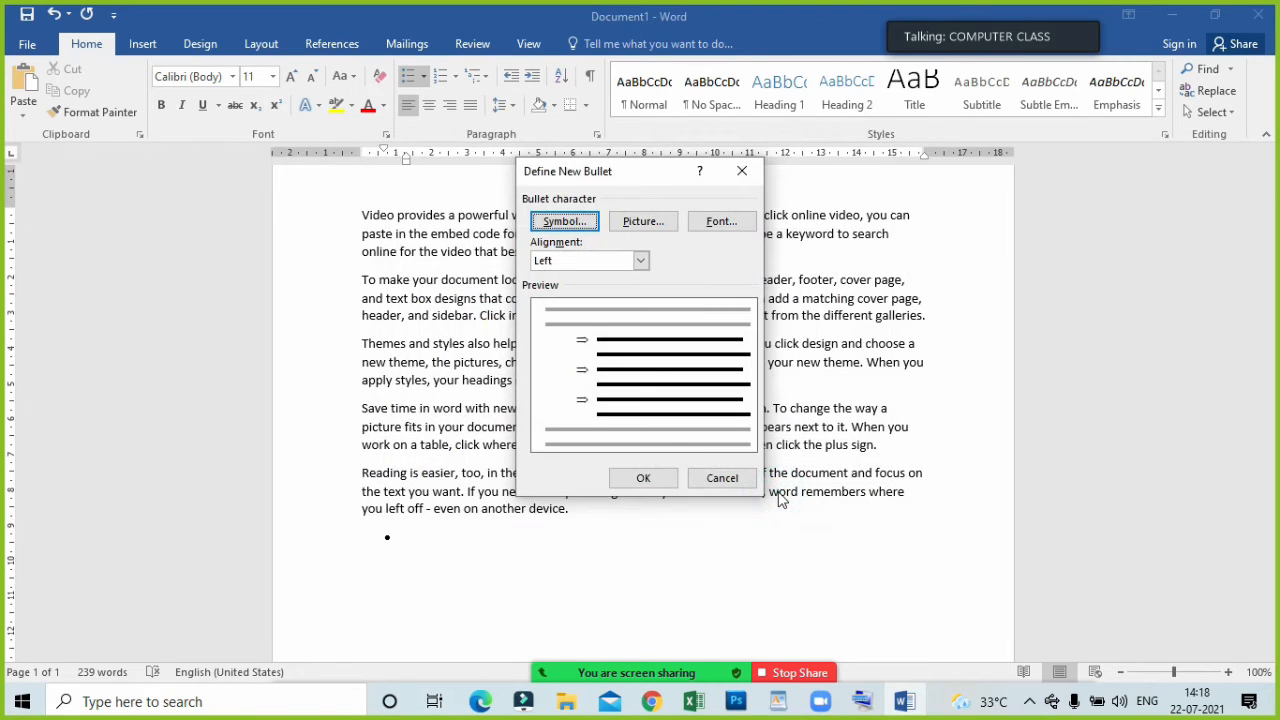
pyautogui.click(645, 479)
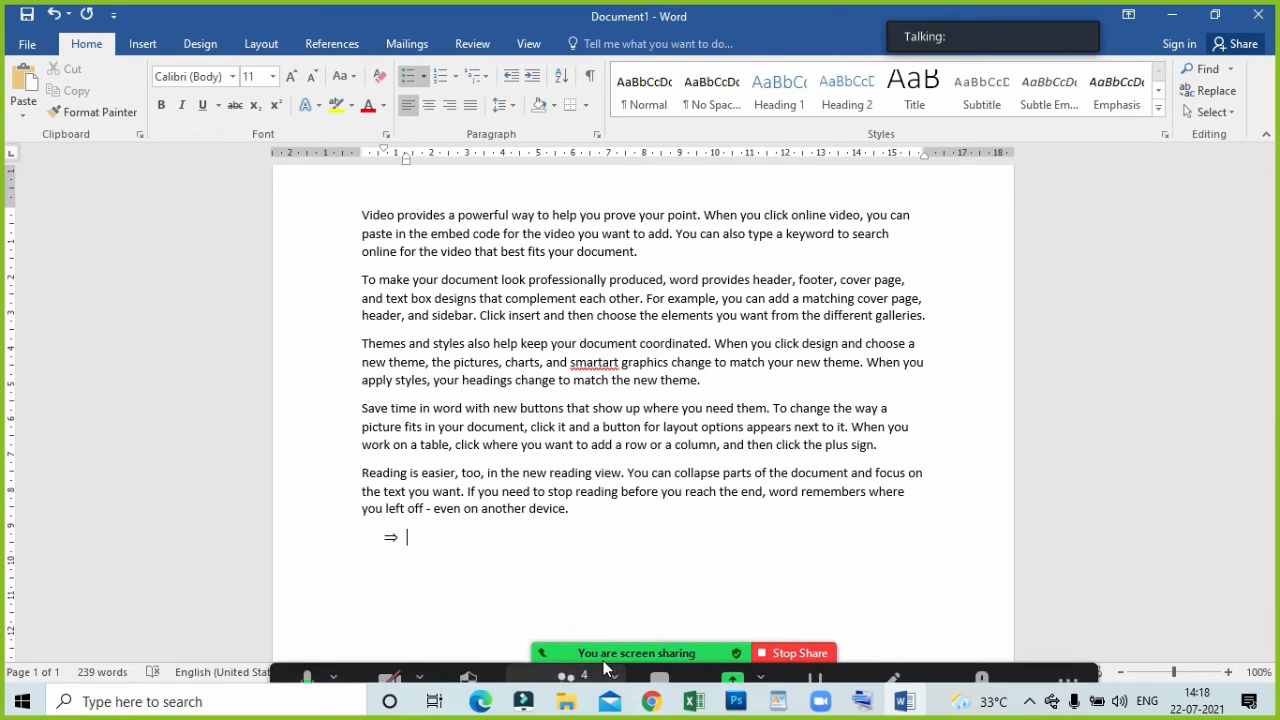
# Check the Zoom meeting's participants list and minimise it.
pyautogui.click(600, 666)
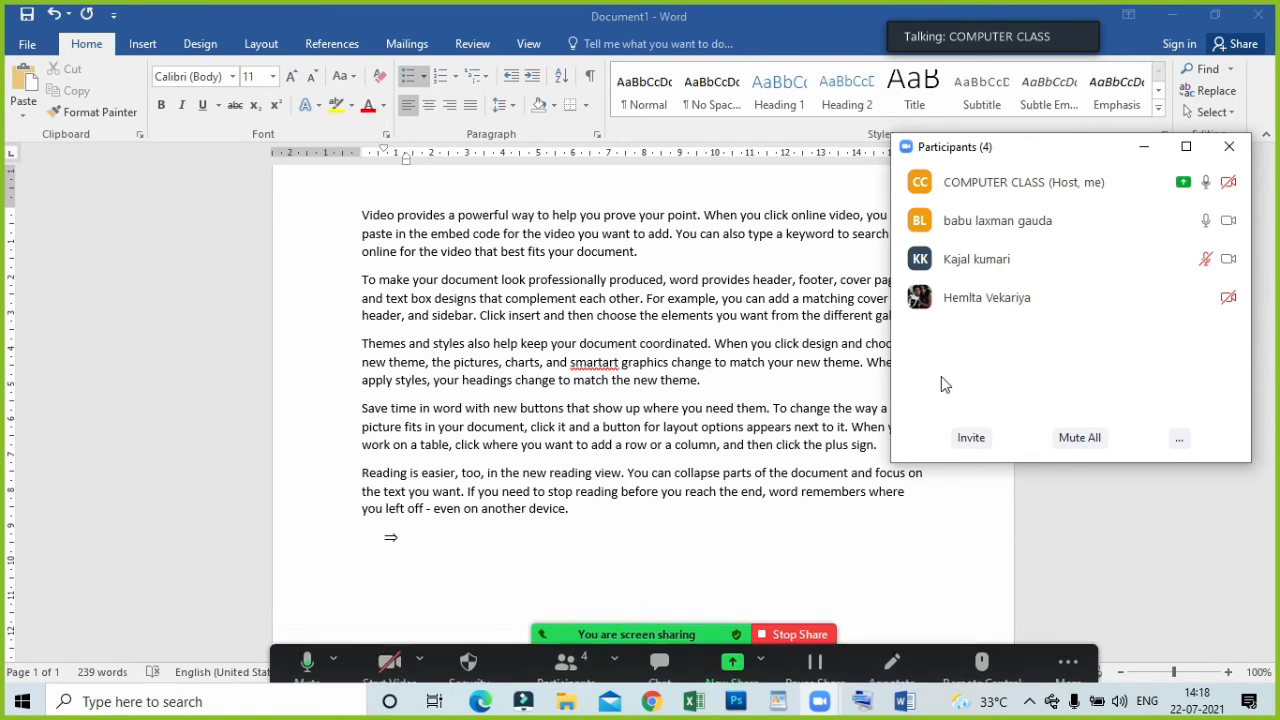
pyautogui.click(1143, 147)
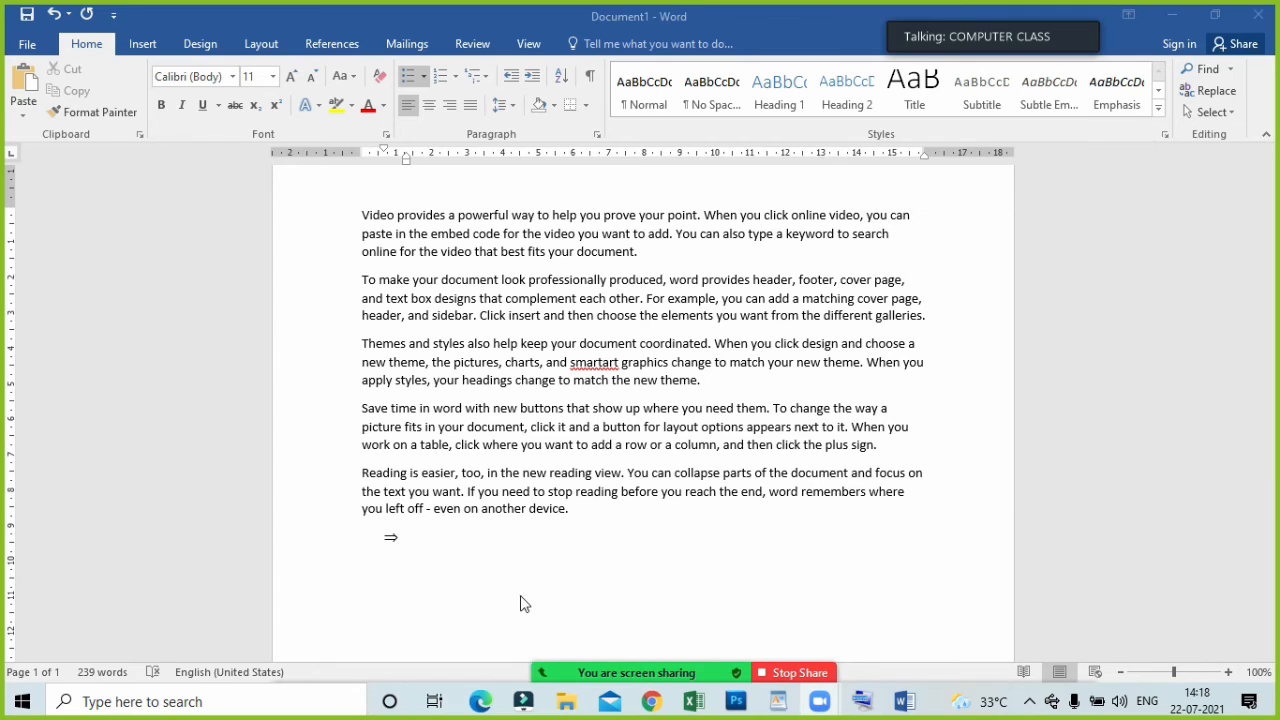
# Enter two first names as separate items in the arrow-bulleted list and add an empty third item.
pyautogui.click(412, 534)
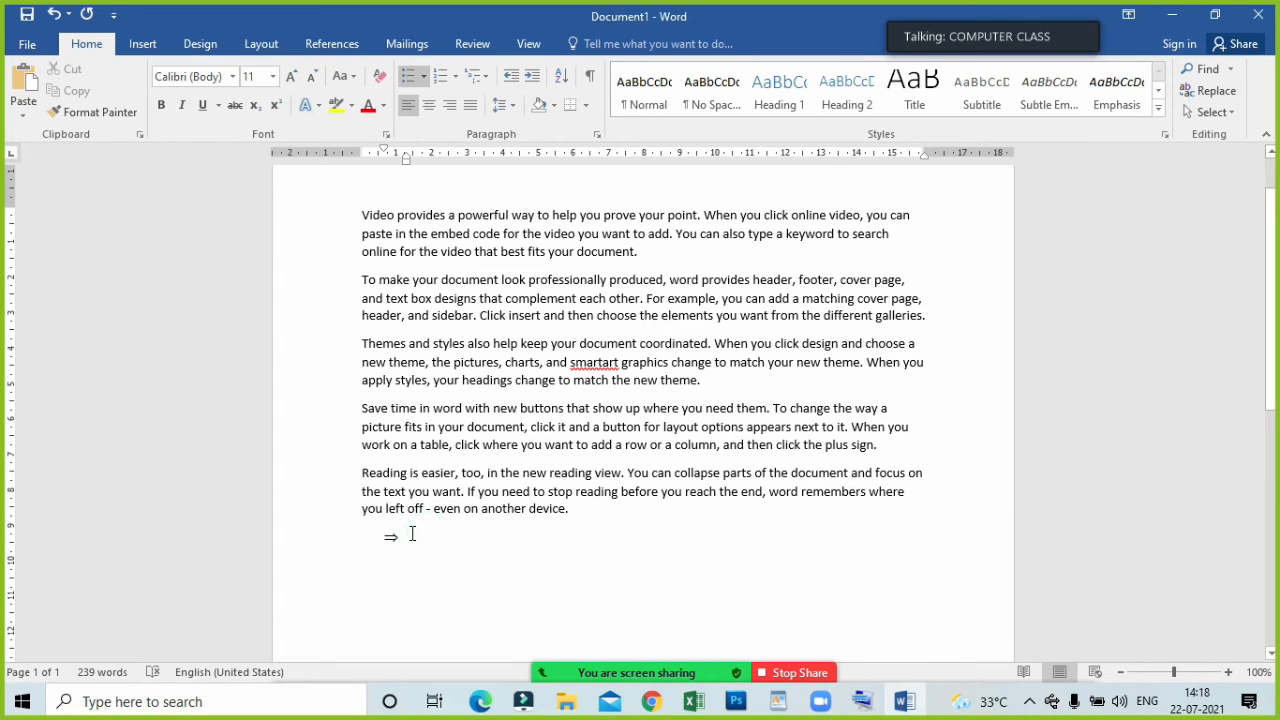
pyautogui.write('akadh')
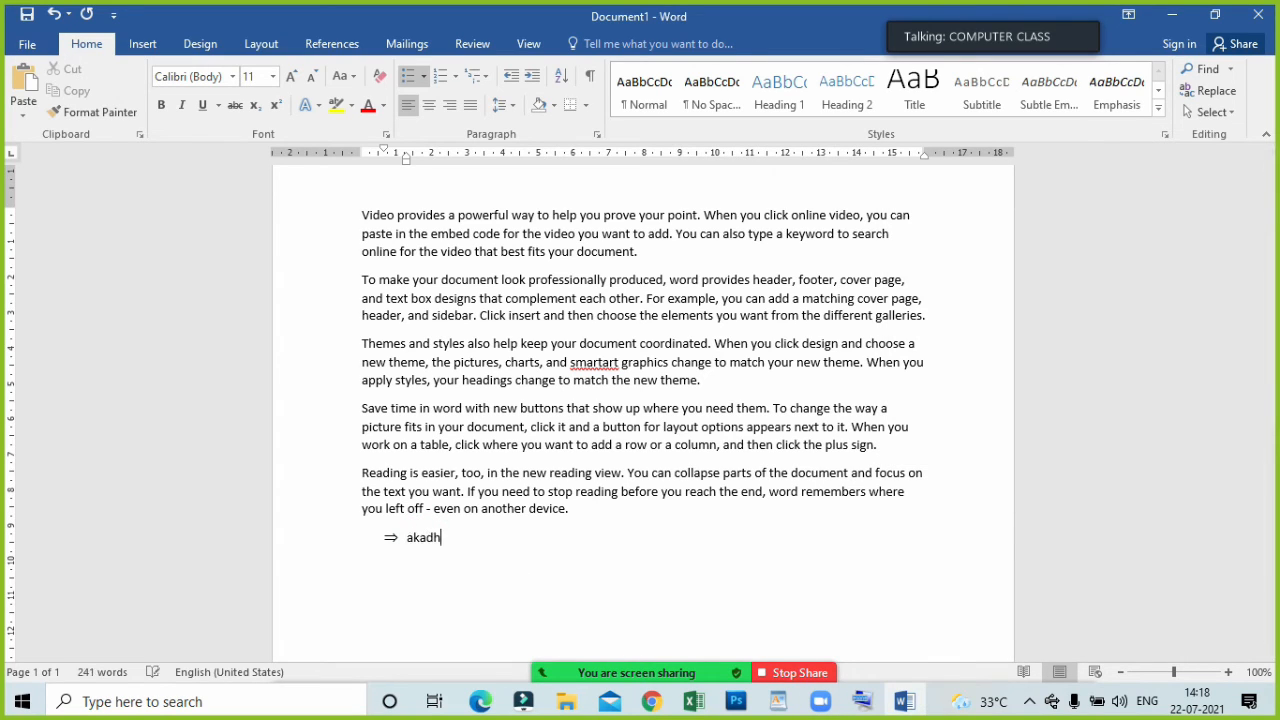
pyautogui.press('BackSpace')
pyautogui.press('BackSpace')
pyautogui.write('sh')
pyautogui.press('Return')
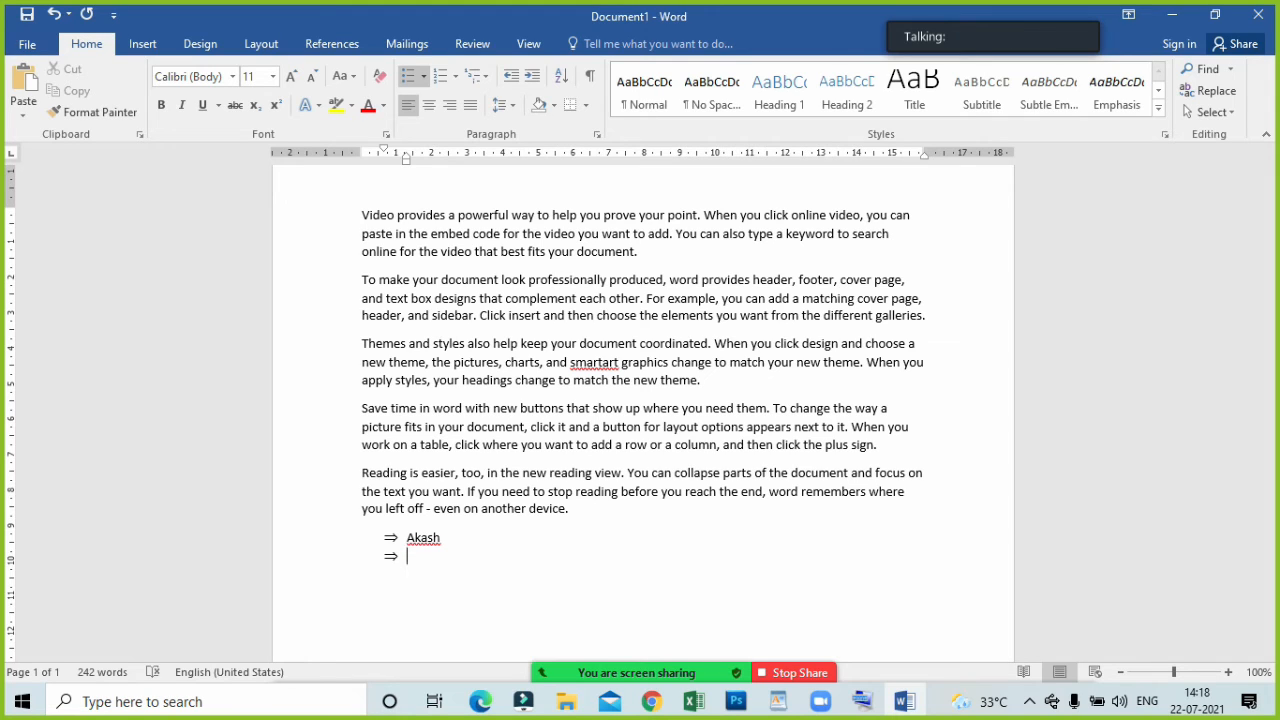
pyautogui.write('amab')
pyautogui.press('BackSpace')
pyautogui.write('n')
pyautogui.press('Return')
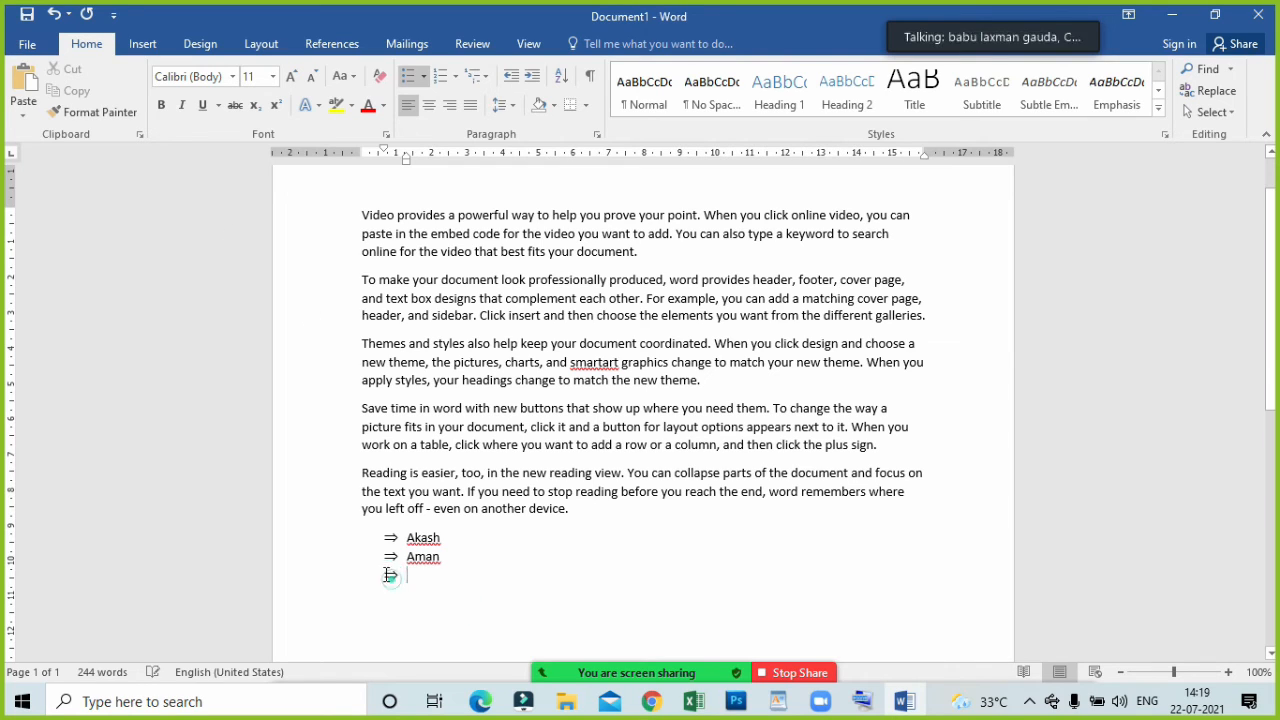
# Shift the bulleted list slightly towards the left margin and place the cursor in its empty third item.
pyautogui.moveTo(390, 576); pyautogui.dragTo(374, 548)
pyautogui.click(373, 548)
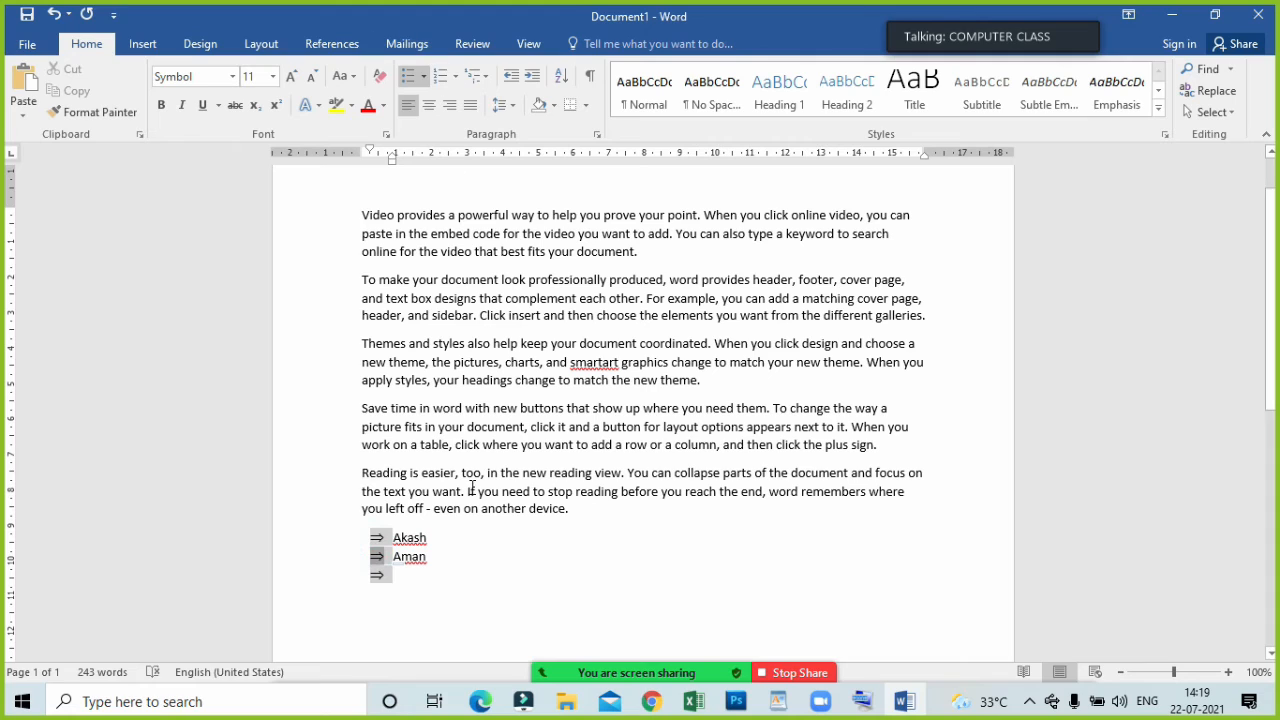
pyautogui.click(458, 528)
pyautogui.moveTo(458, 576); pyautogui.dragTo(394, 534)
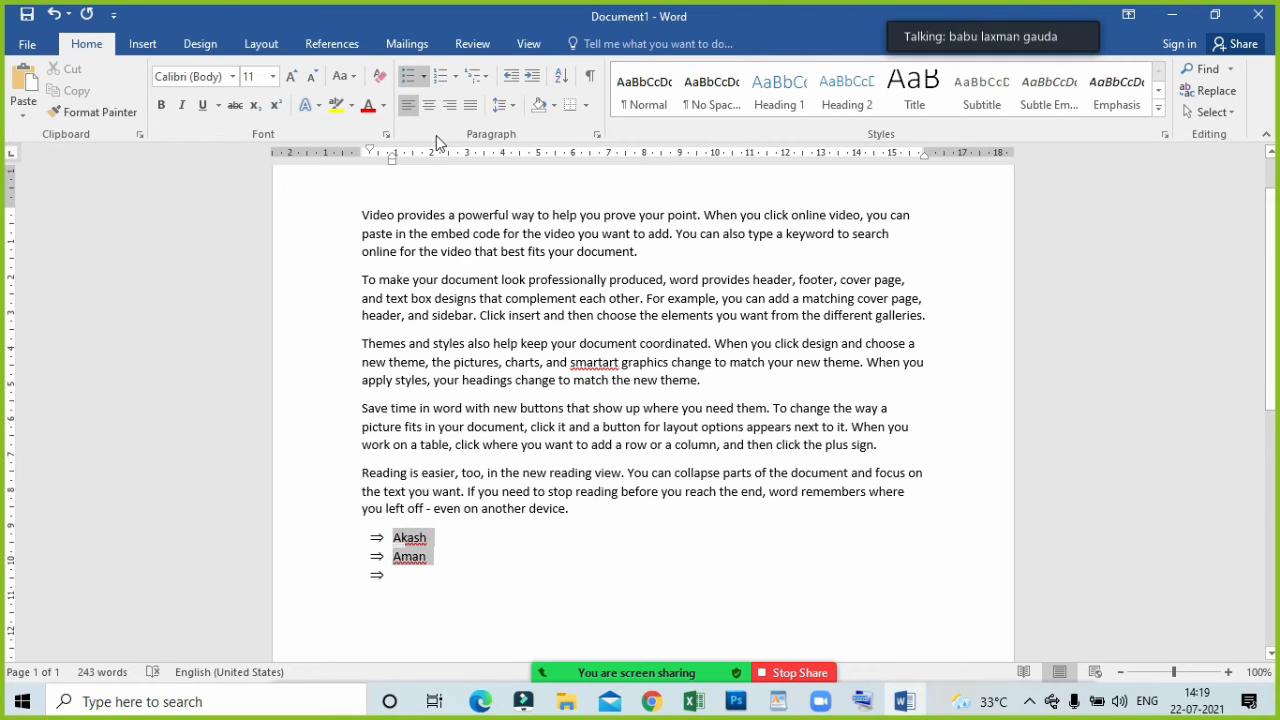
pyautogui.click(420, 585)
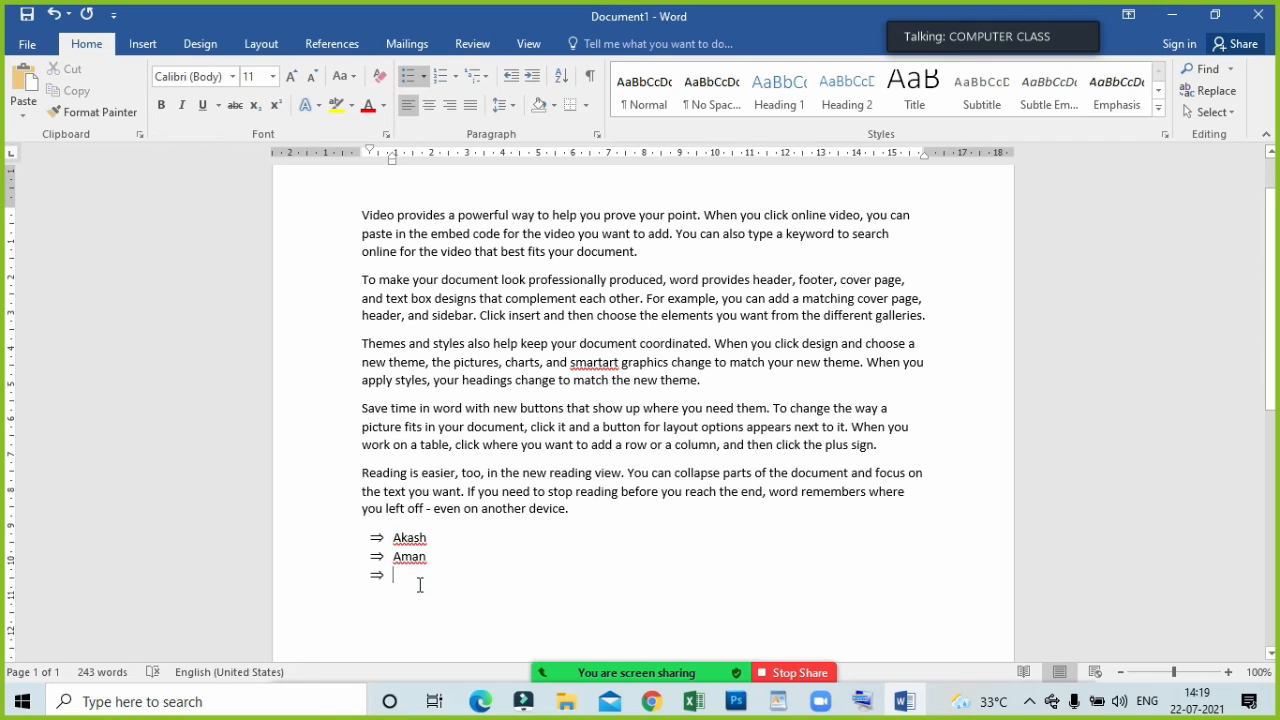
# End the bulleted list at the empty third item, return to the second item and add an empty bullet below it again.
pyautogui.press('Return')
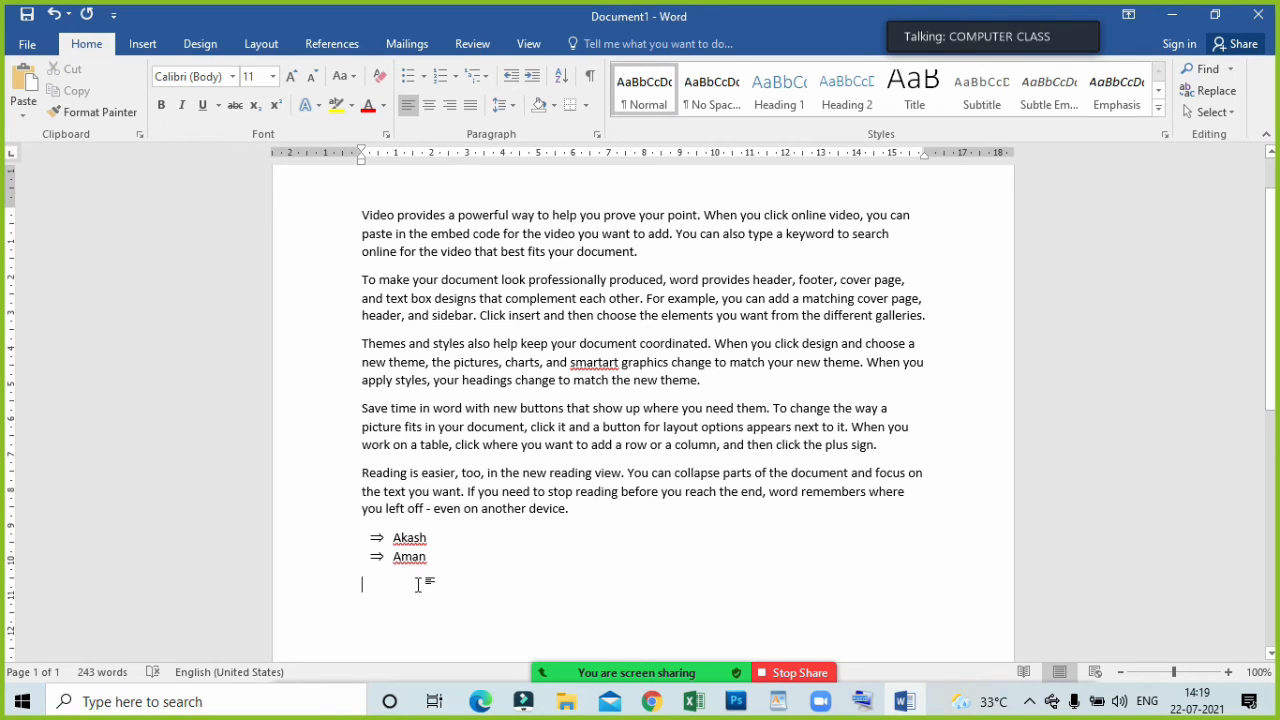
pyautogui.press('BackSpace')
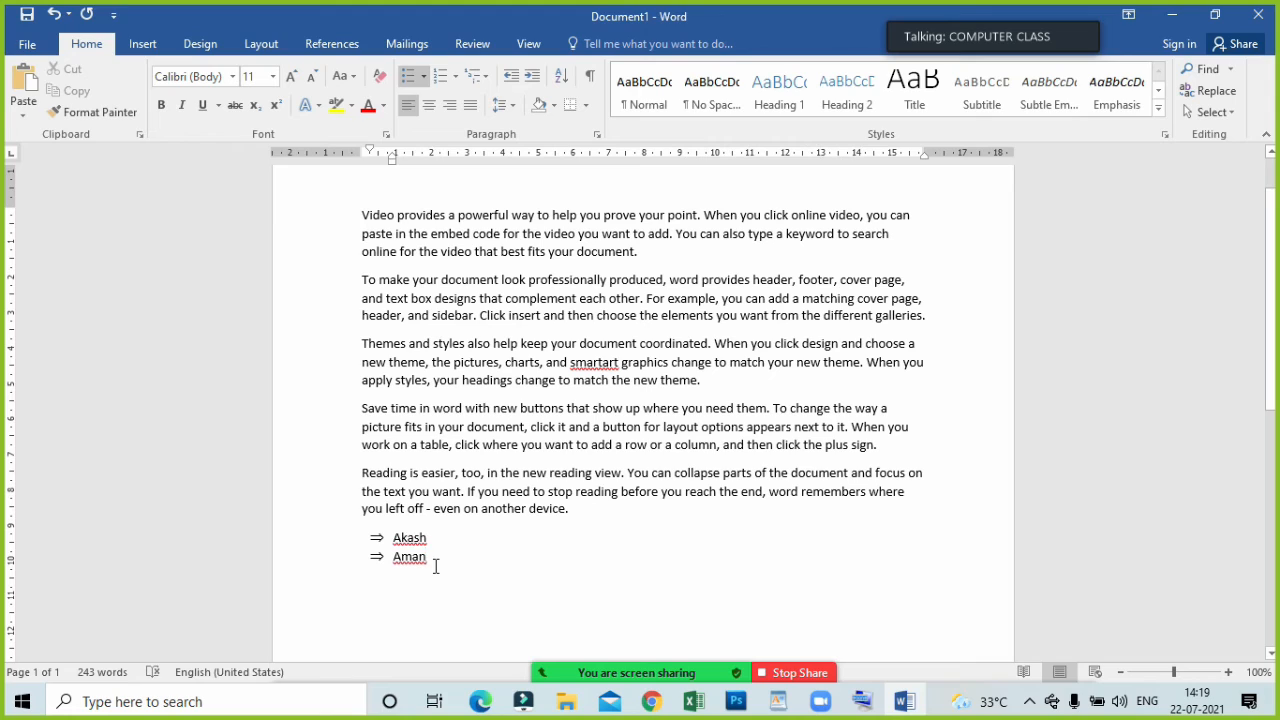
pyautogui.press('Return')
# Change all the bullets of the name list to the arrowhead style from the bullet library.
pyautogui.moveTo(469, 580); pyautogui.dragTo(383, 540)
pyautogui.click(378, 538)
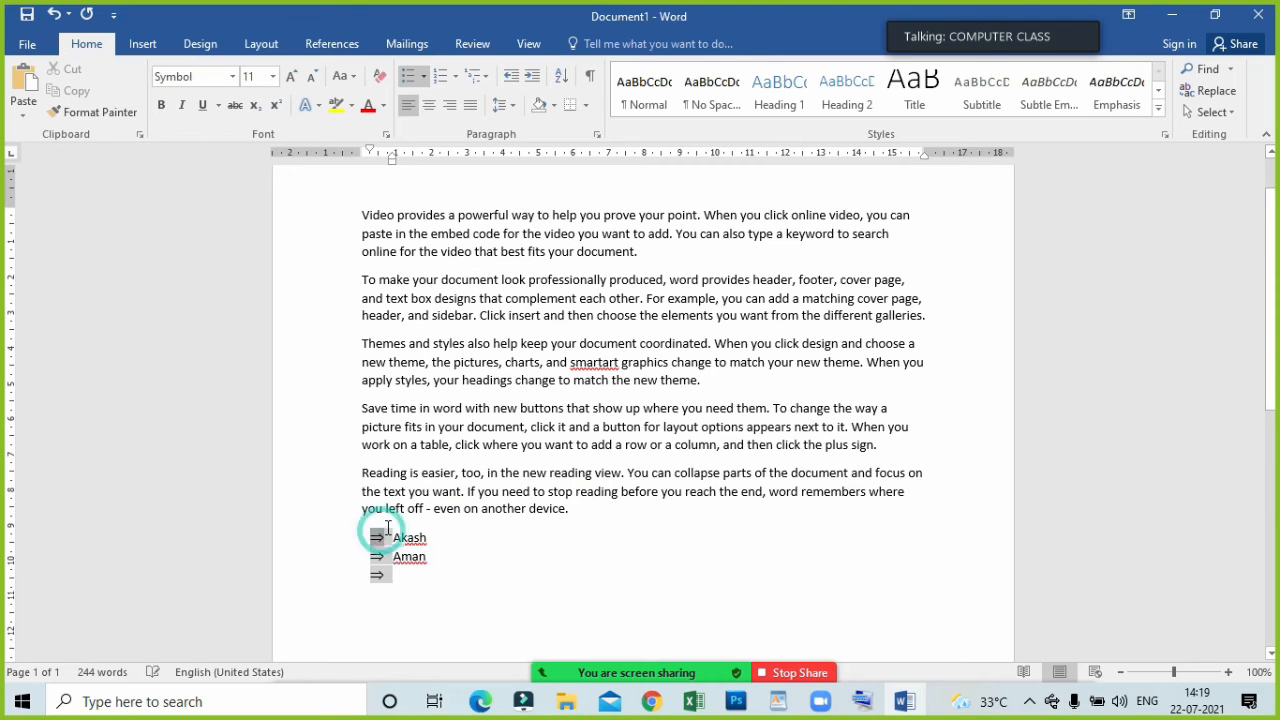
pyautogui.click(424, 76)
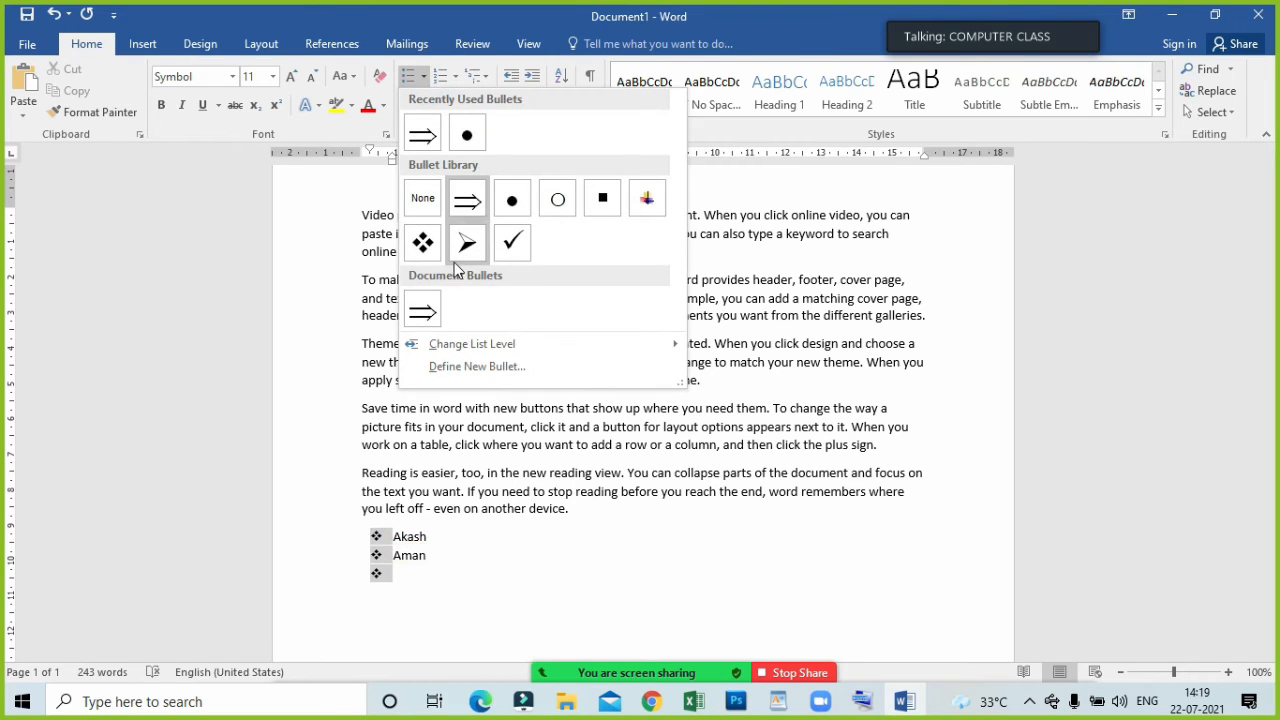
pyautogui.click(465, 252)
pyautogui.click(496, 522)
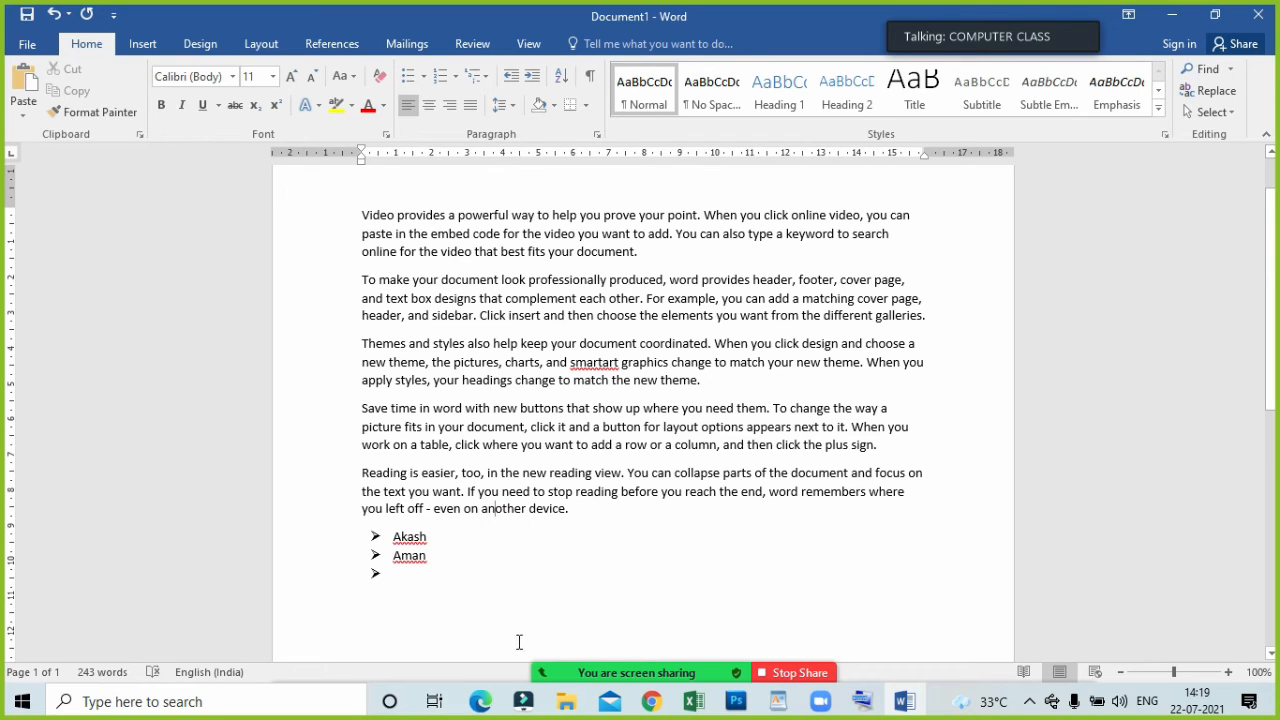
# Delete the two names and their bullets, leaving one empty line below the sample paragraphs.
pyautogui.click(390, 550)
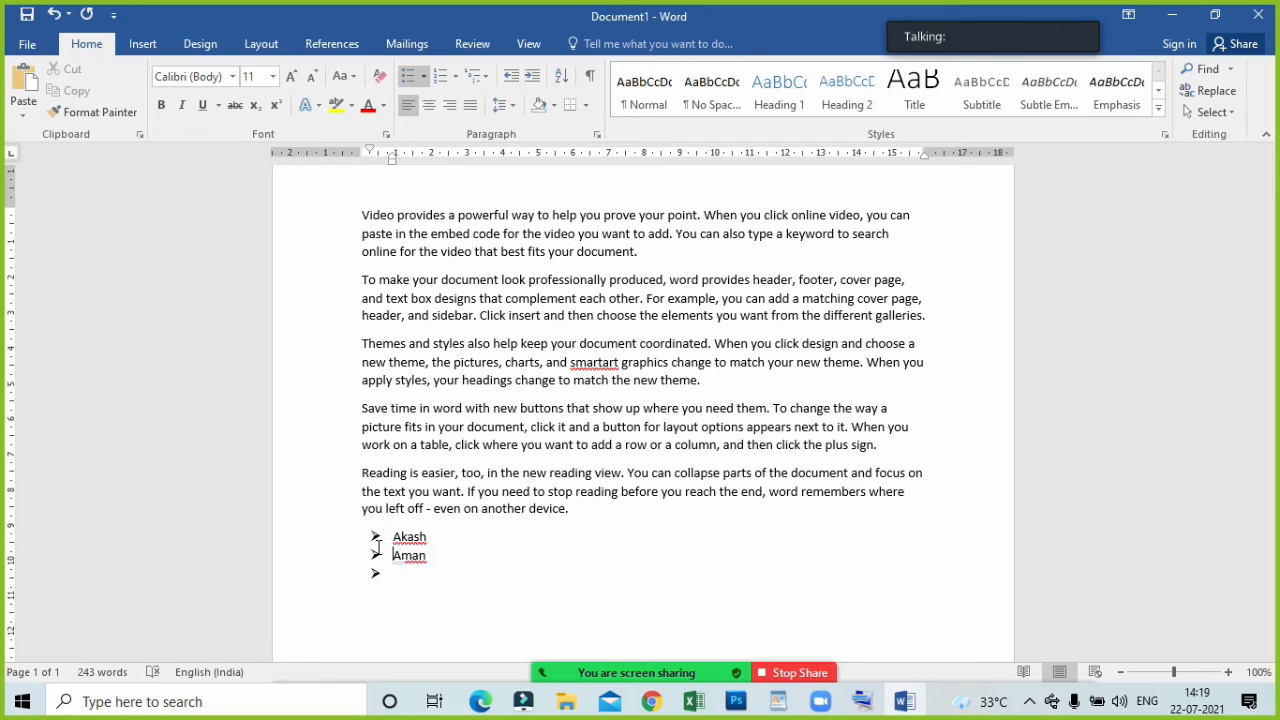
pyautogui.press('Delete')
pyautogui.press('Delete')
pyautogui.press('Delete')
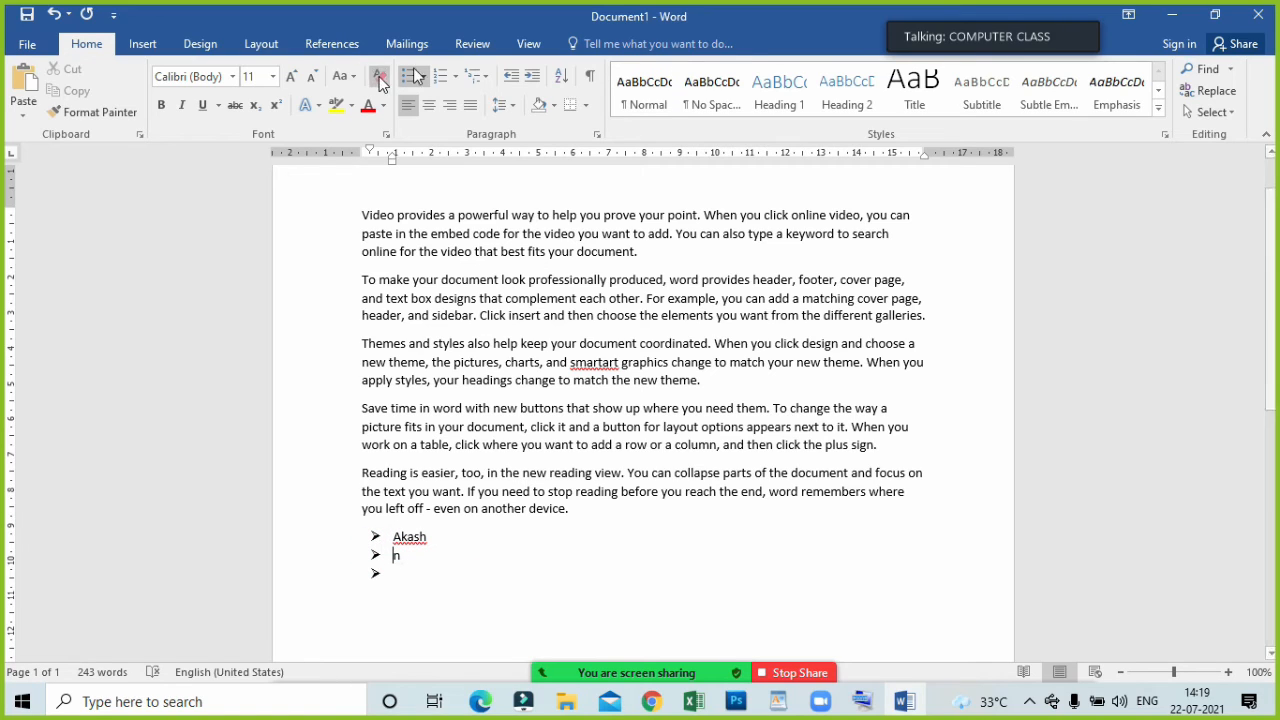
pyautogui.click(456, 79)
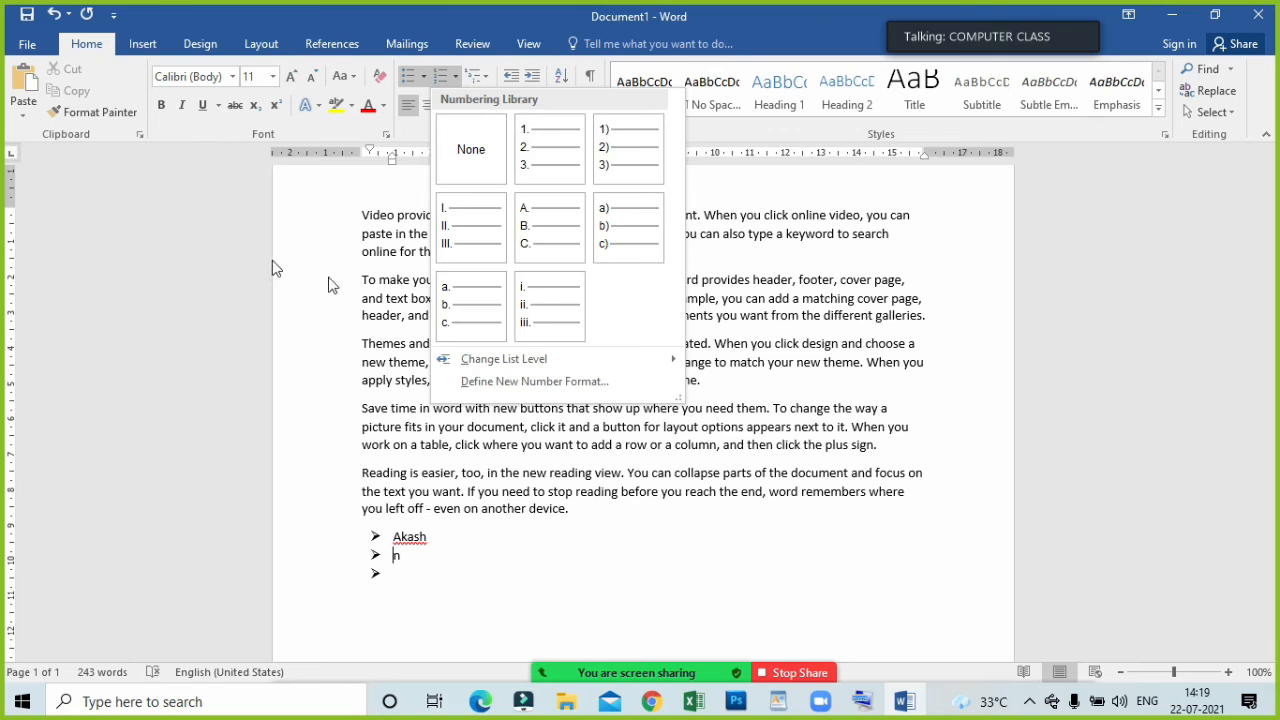
pyautogui.click(439, 594)
pyautogui.moveTo(439, 594); pyautogui.dragTo(343, 533)
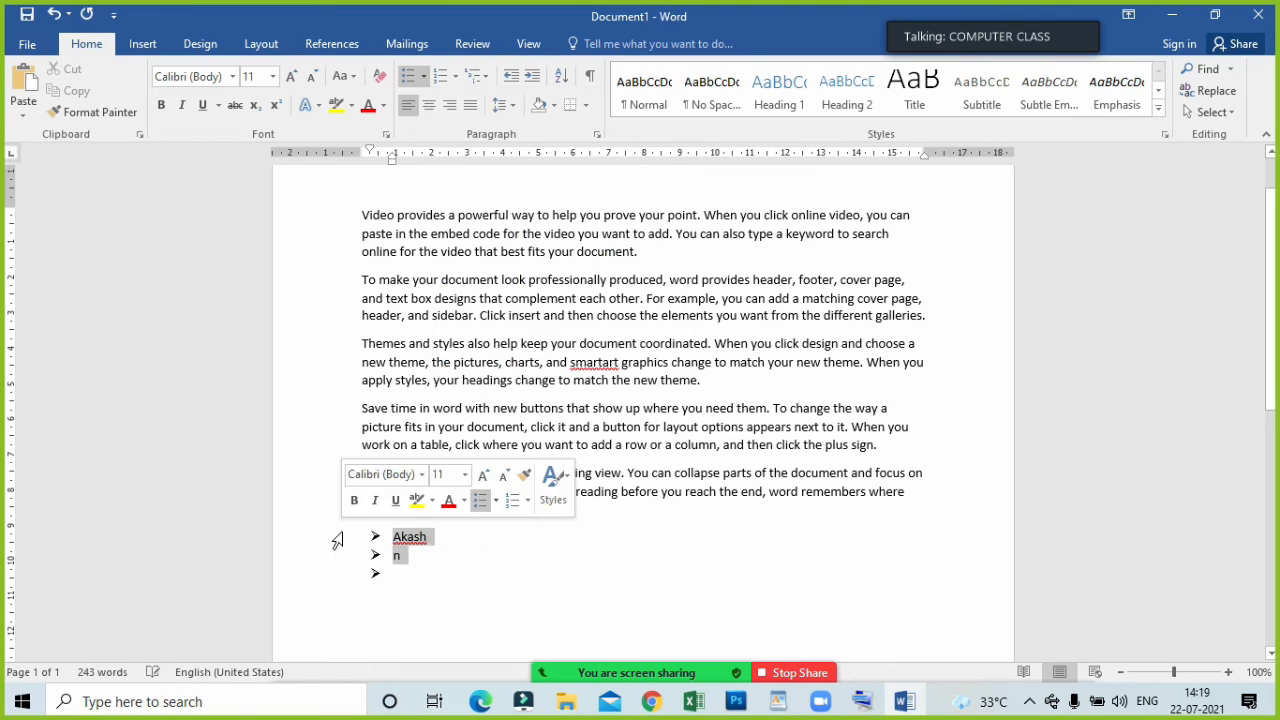
pyautogui.press('BackSpace')
pyautogui.press('BackSpace')
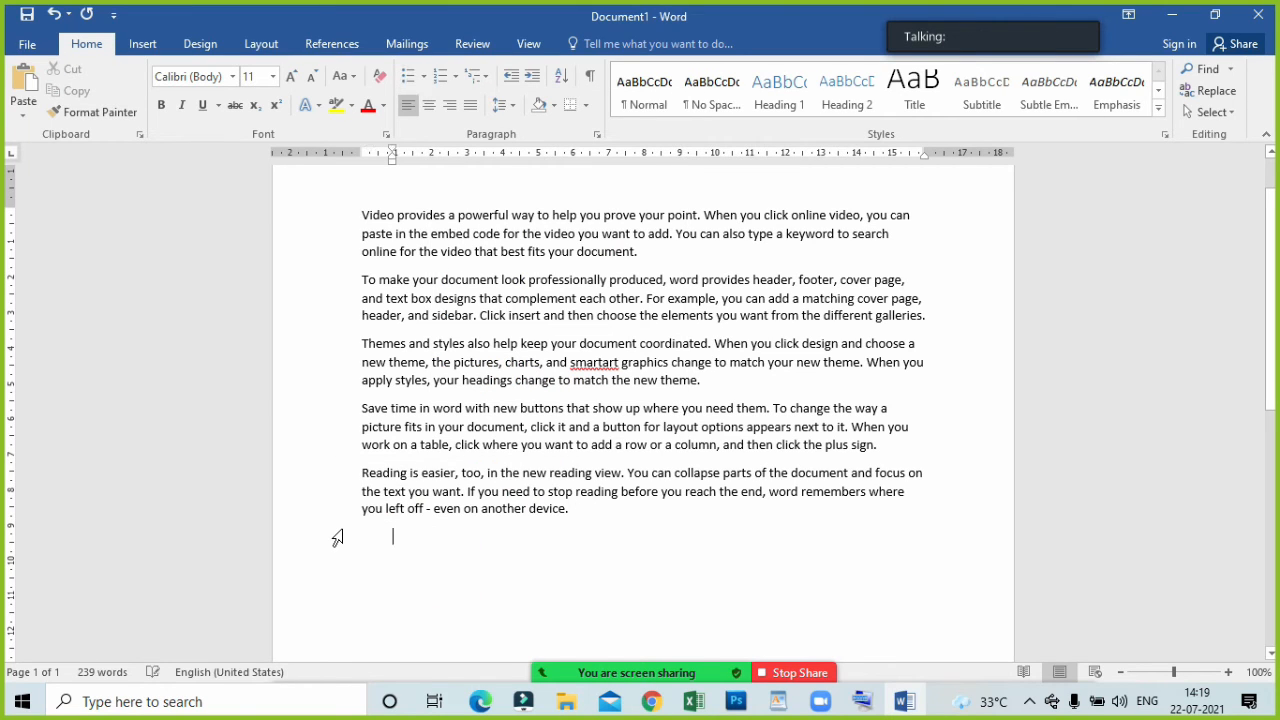
# Start a list with A., B., C. lettering below the paragraphs and enter APPLE as its first item.
pyautogui.click(455, 77)
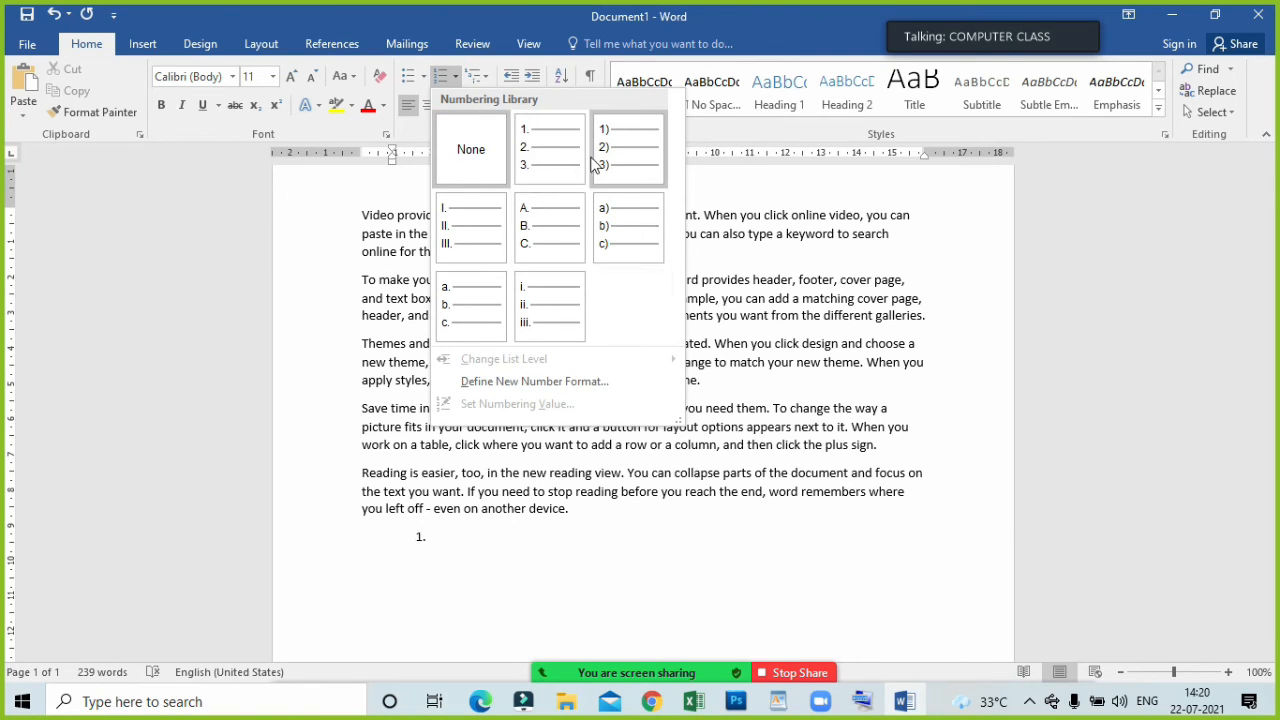
pyautogui.click(556, 240)
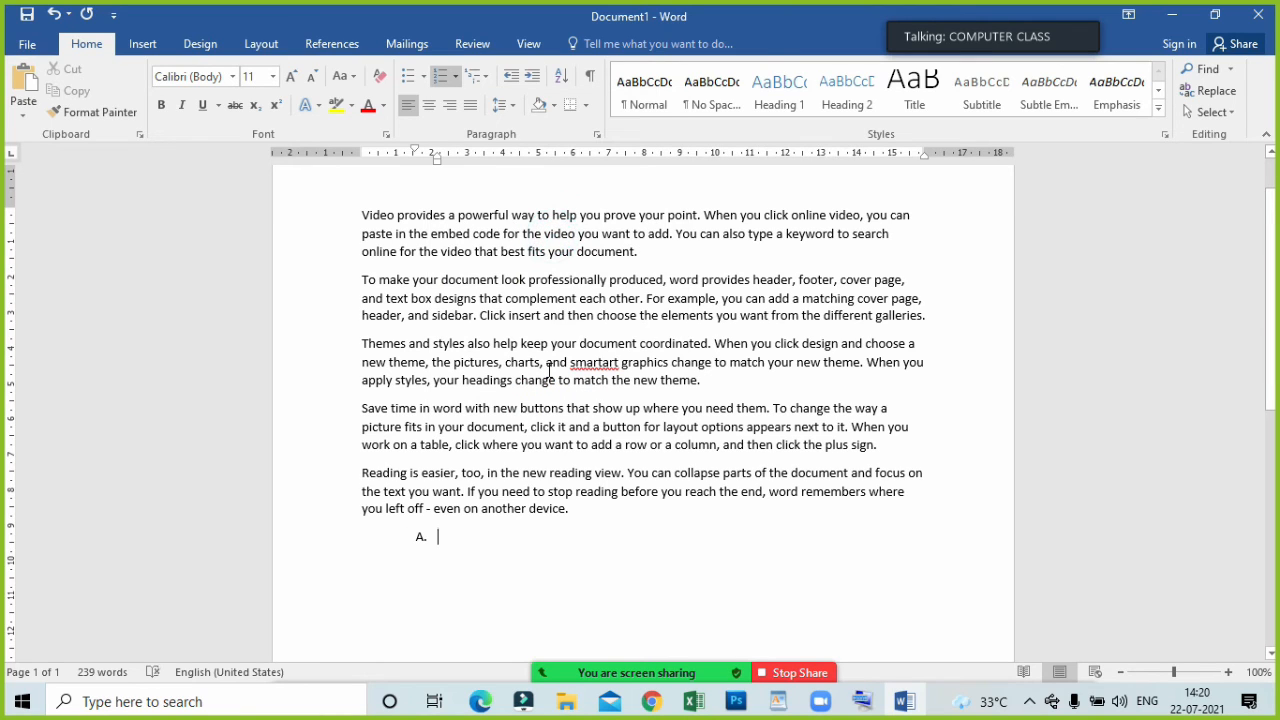
pyautogui.write('APP')
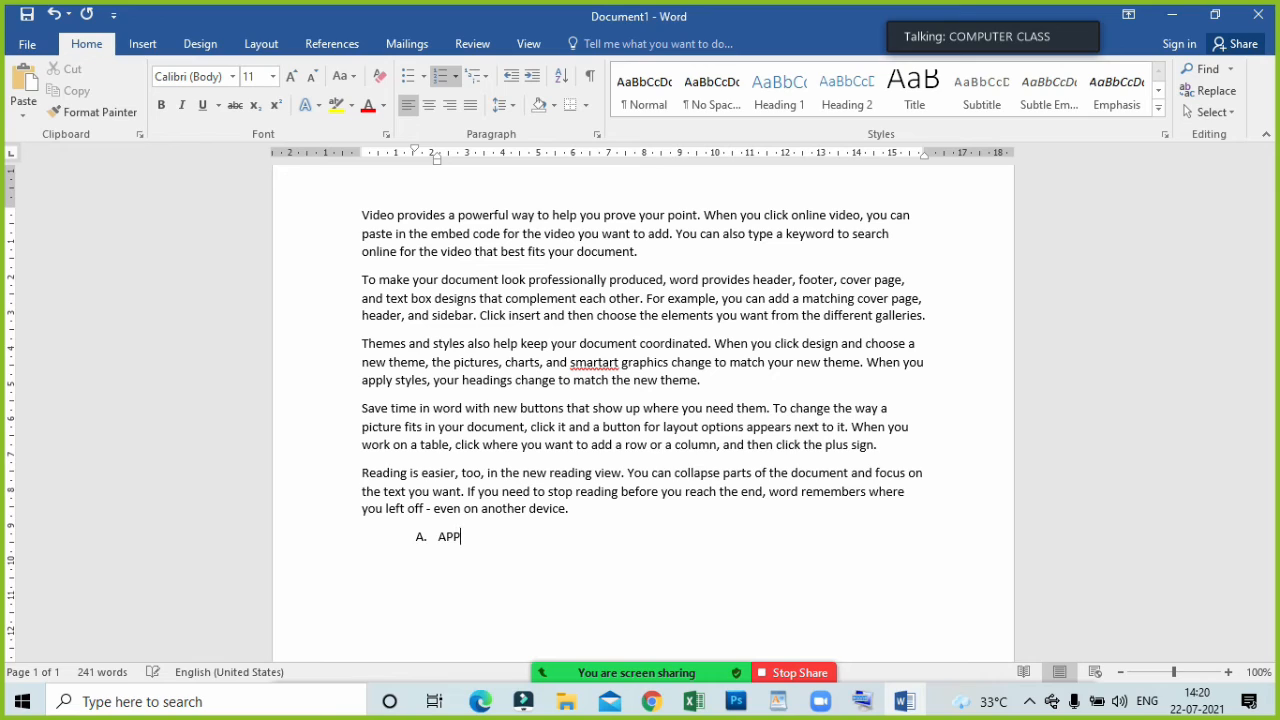
pyautogui.write('LE')
pyautogui.press('Return')
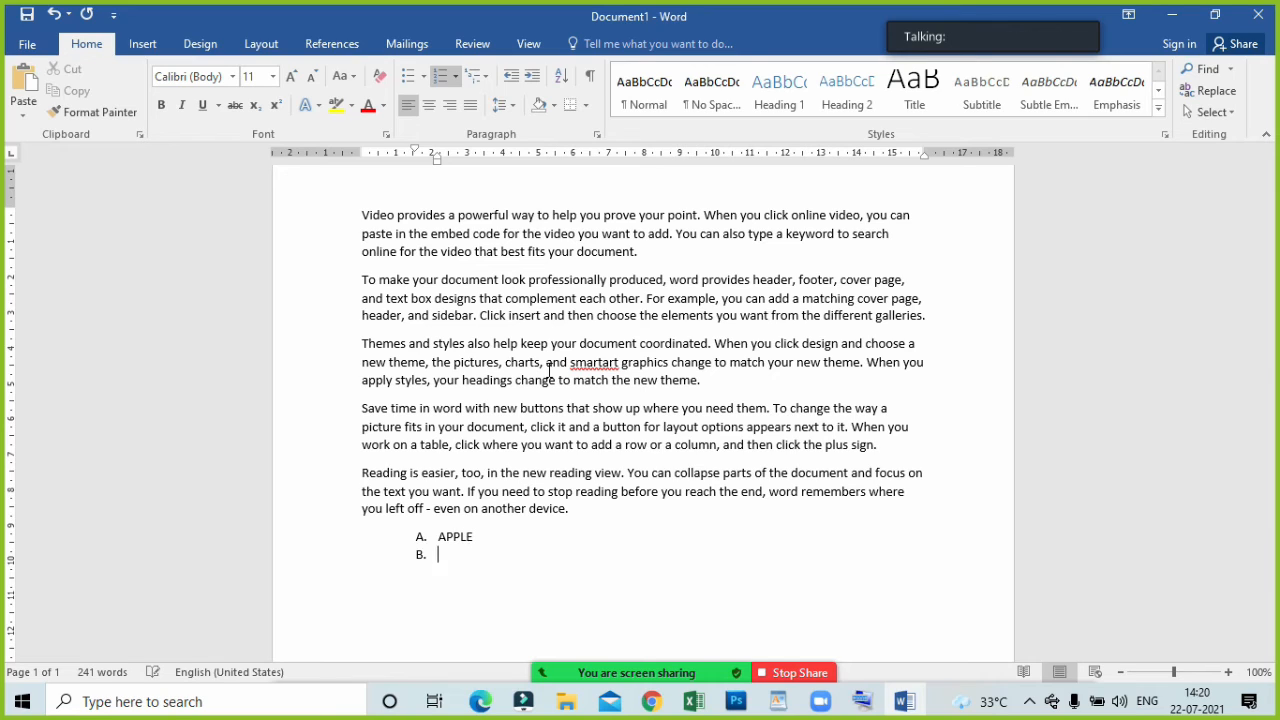
# Enter BANANA and ORANGE as the second and third items of the lettered list and add an empty fourth item.
pyautogui.write('BANN')
pyautogui.press('BackSpace')
pyautogui.press('BackSpace')
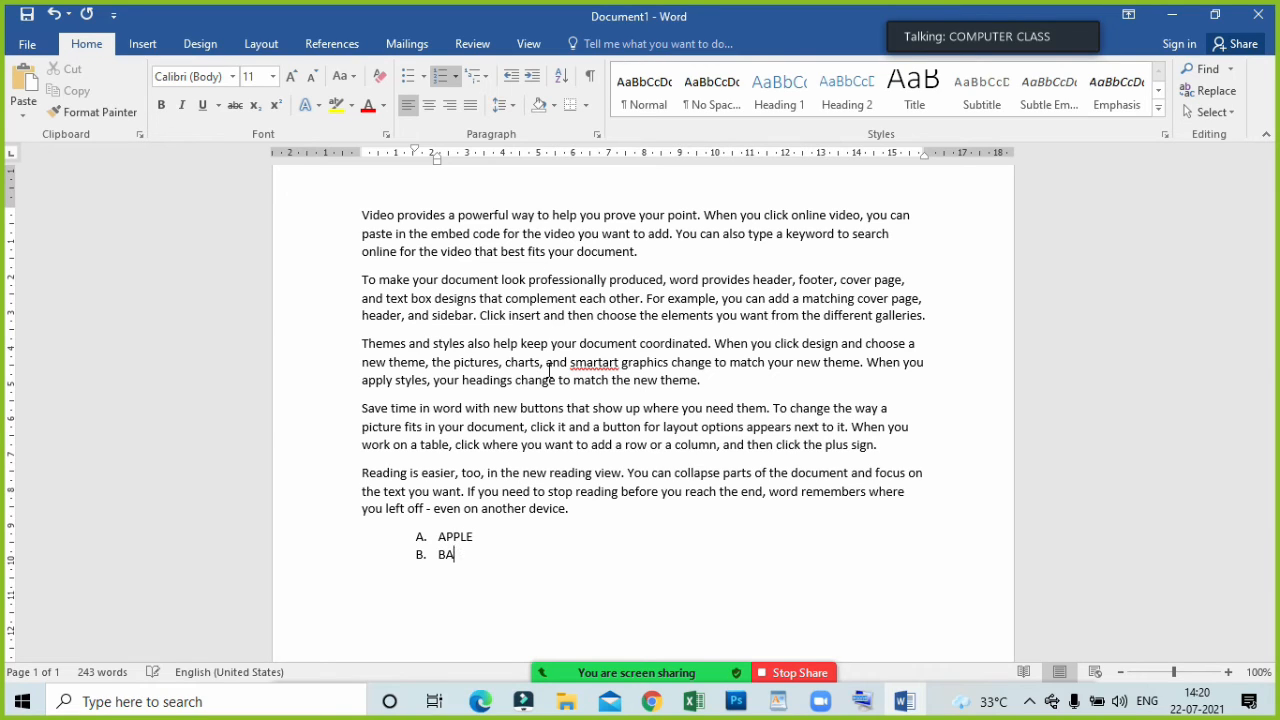
pyautogui.write('NANA')
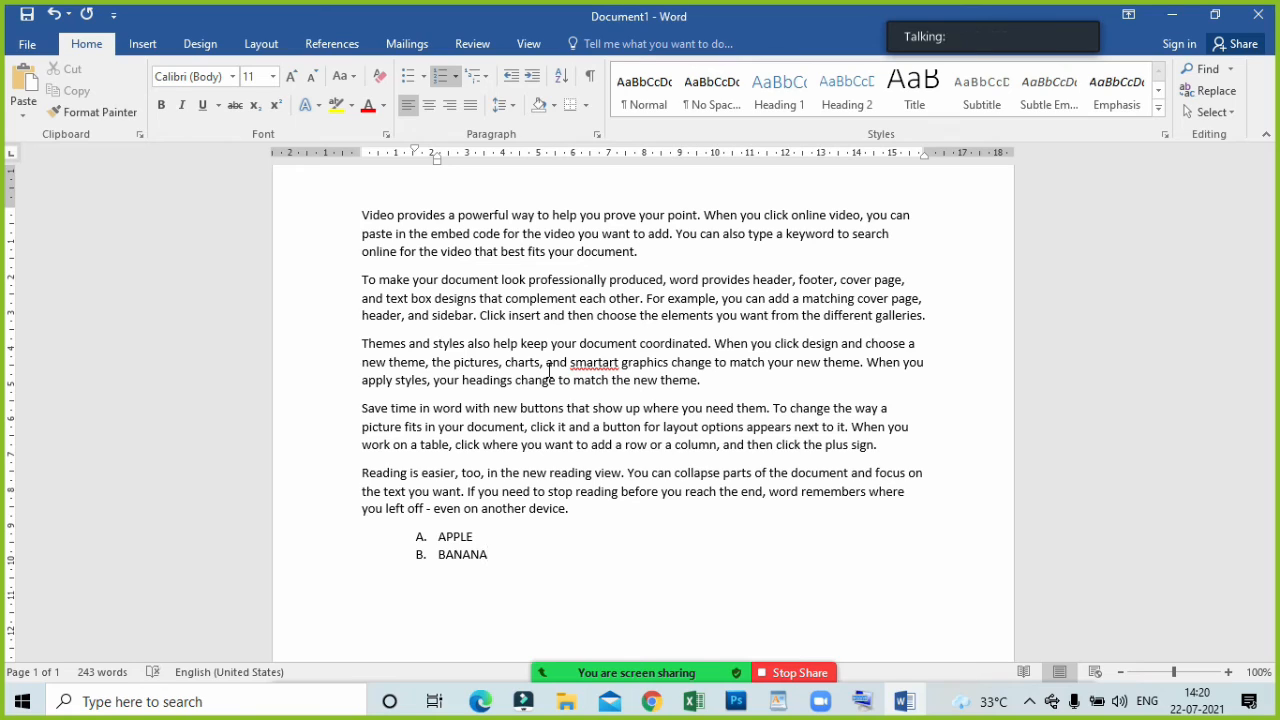
pyautogui.press('Return')
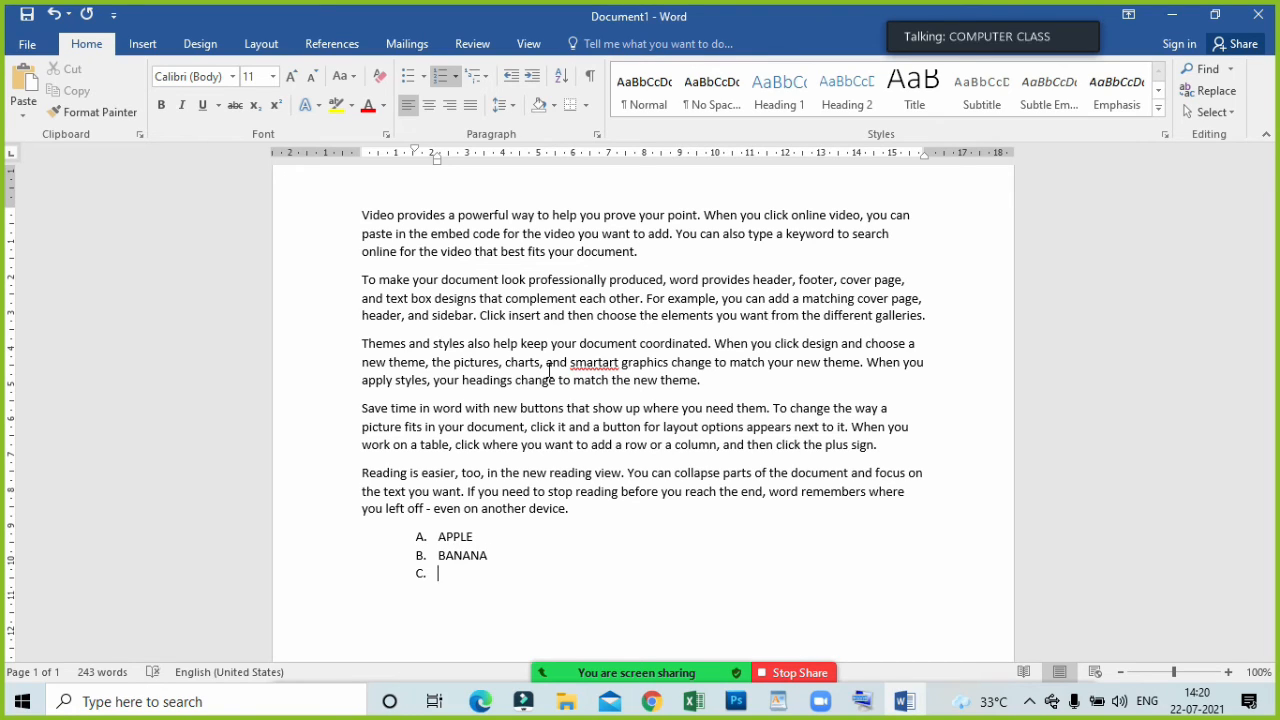
pyautogui.write('ORANGE')
pyautogui.press('Return')
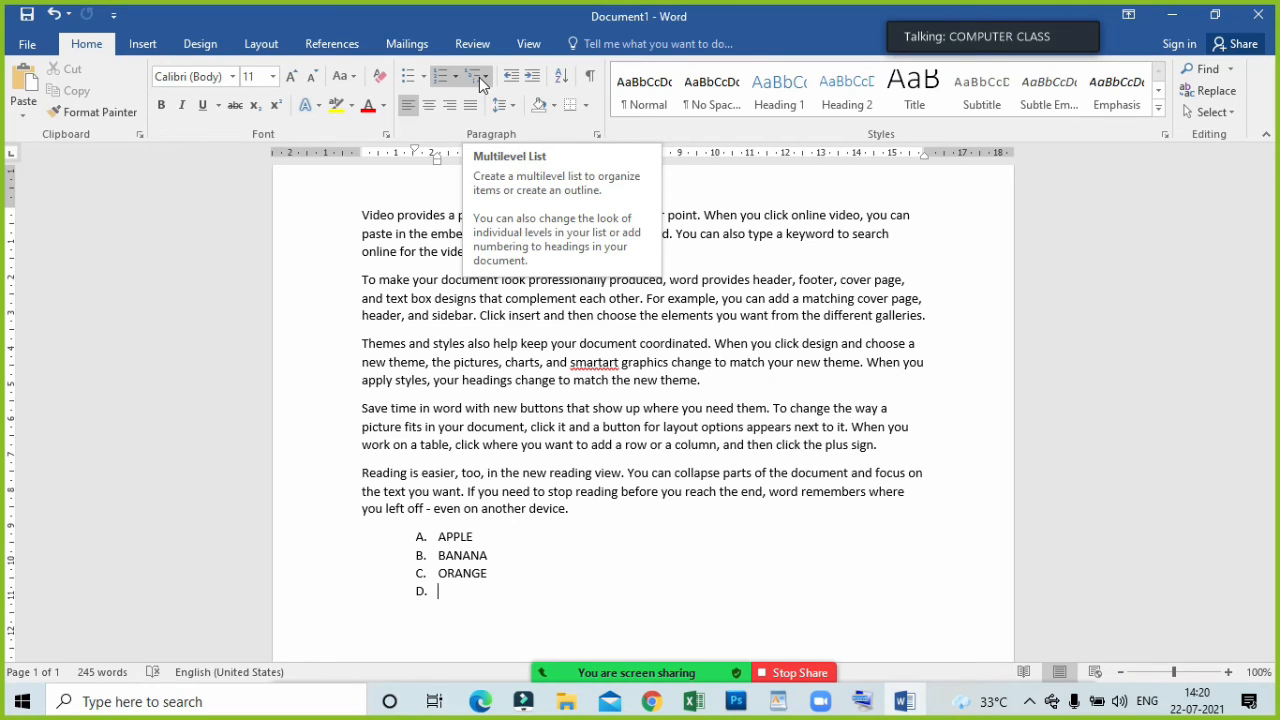
# Delete the fruit list together with its lettering, leaving an empty line below the sample paragraphs.
pyautogui.moveTo(531, 586); pyautogui.dragTo(421, 537)
pyautogui.press('BackSpace')
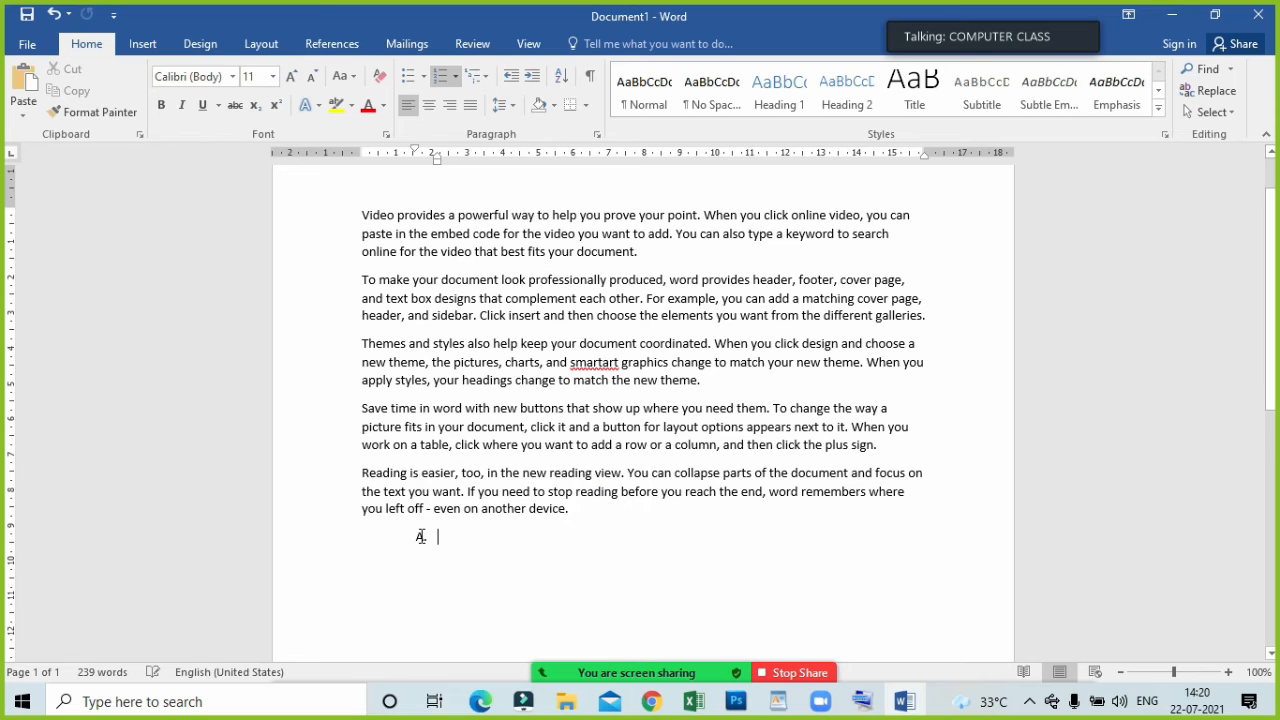
pyautogui.press('BackSpace')
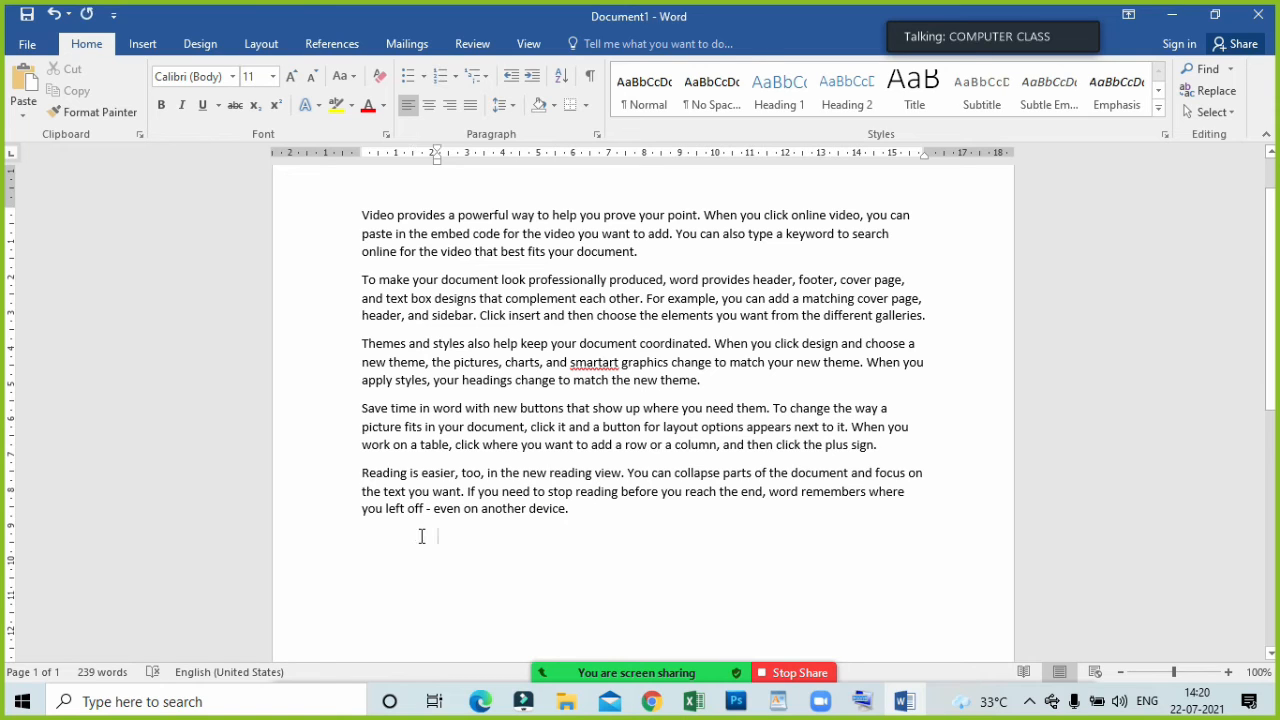
# Enter DELHI on the empty line below the sample paragraphs and start a new line under it.
pyautogui.scroll(-2, 466, 605)
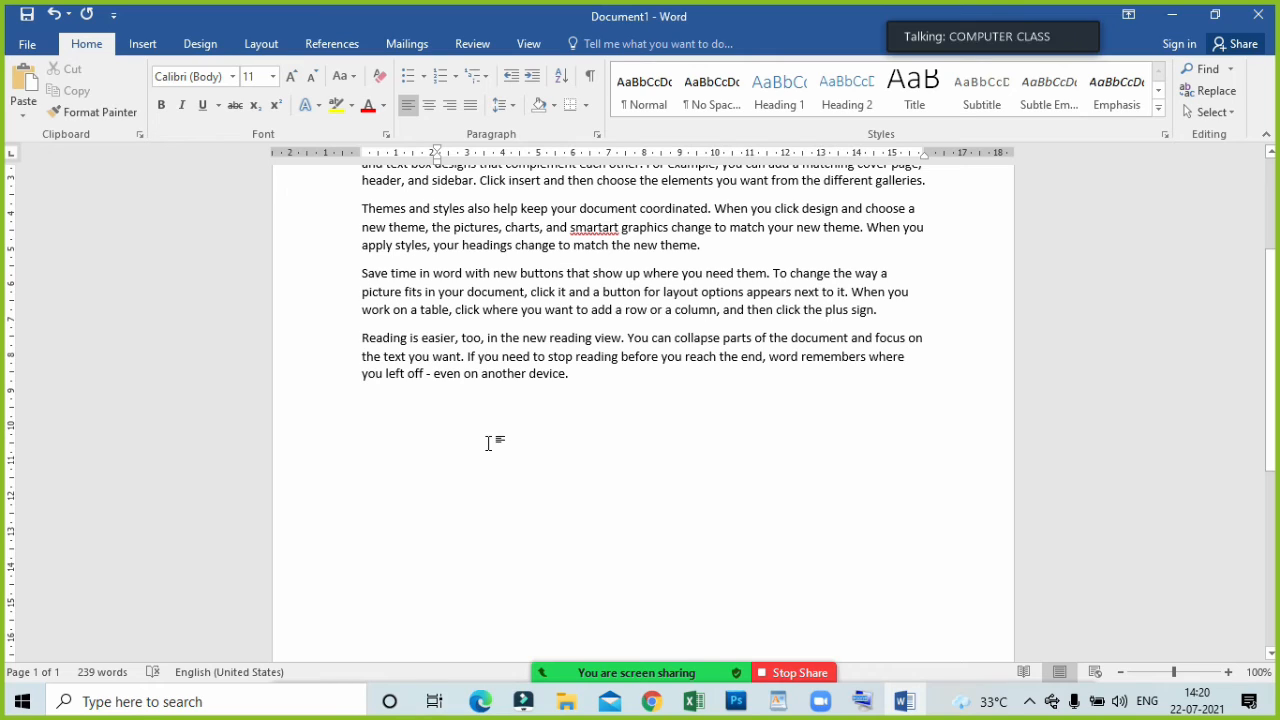
pyautogui.click(436, 424)
pyautogui.write('DELHI')
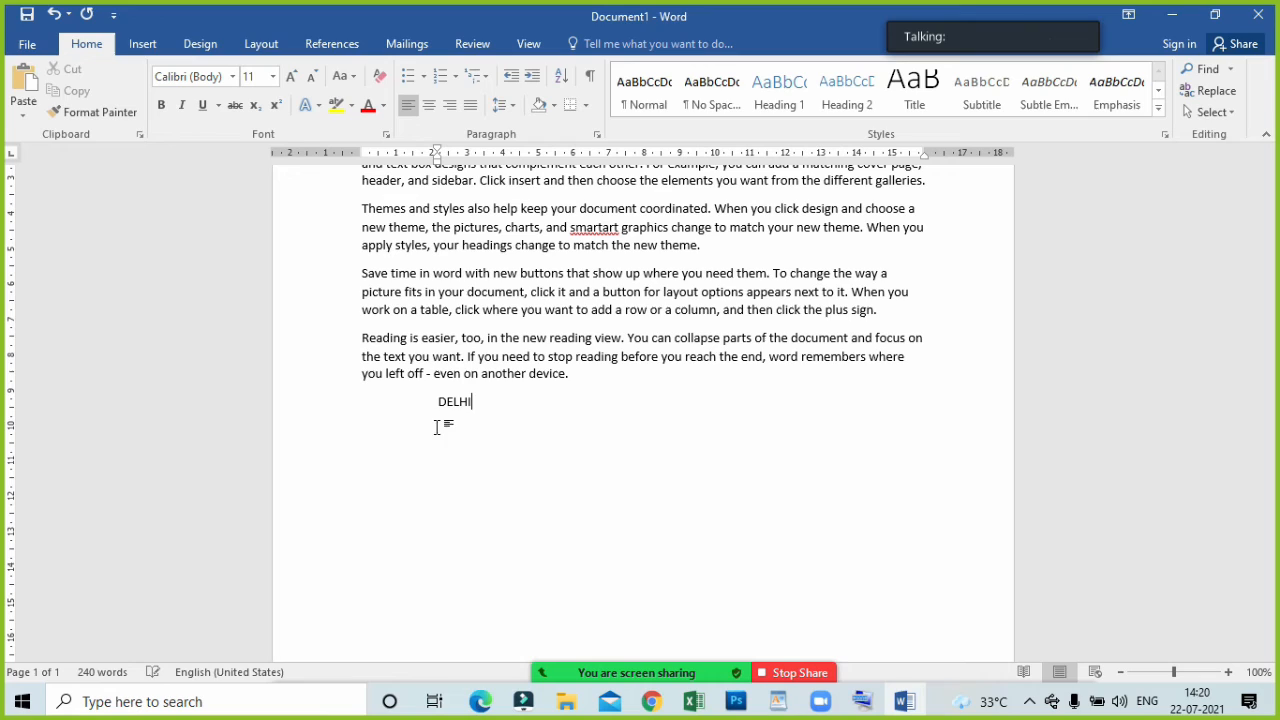
pyautogui.press('Return')
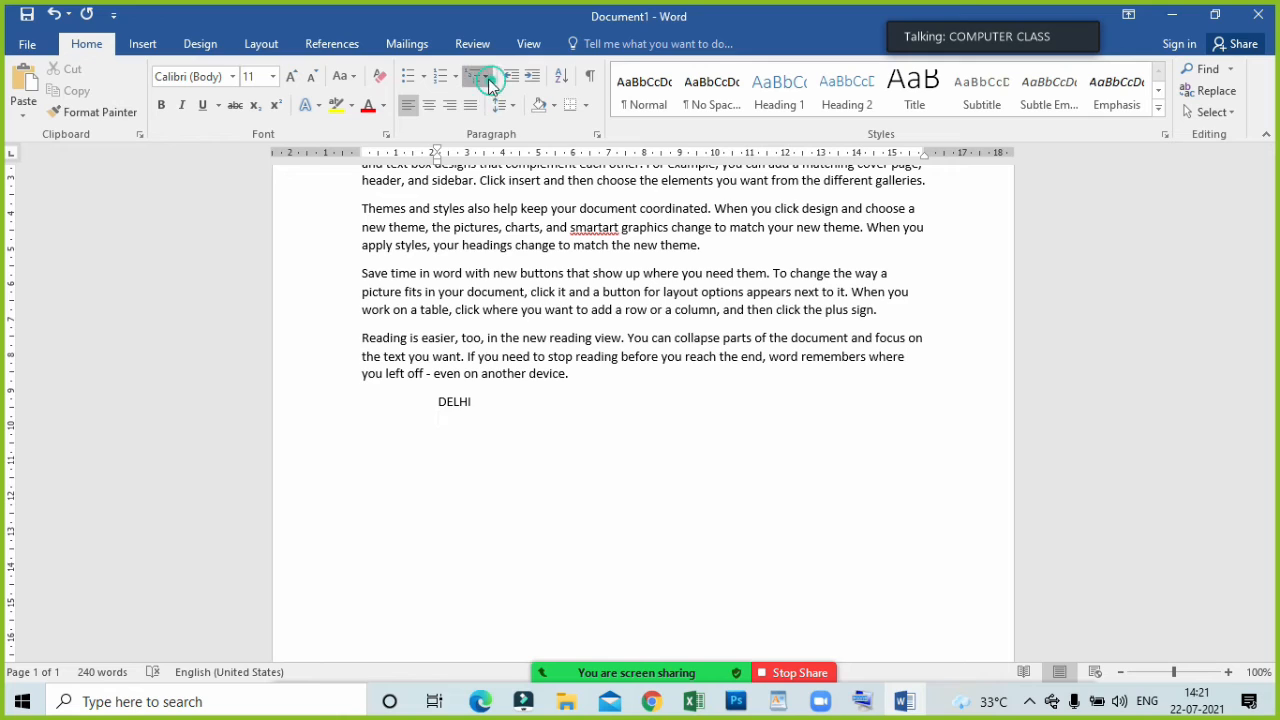
# Apply the 1) a) i) multilevel list style to the line below DELHI and enter BADARPUR, NODIA and OKHLA as its items.
pyautogui.click(477, 76)
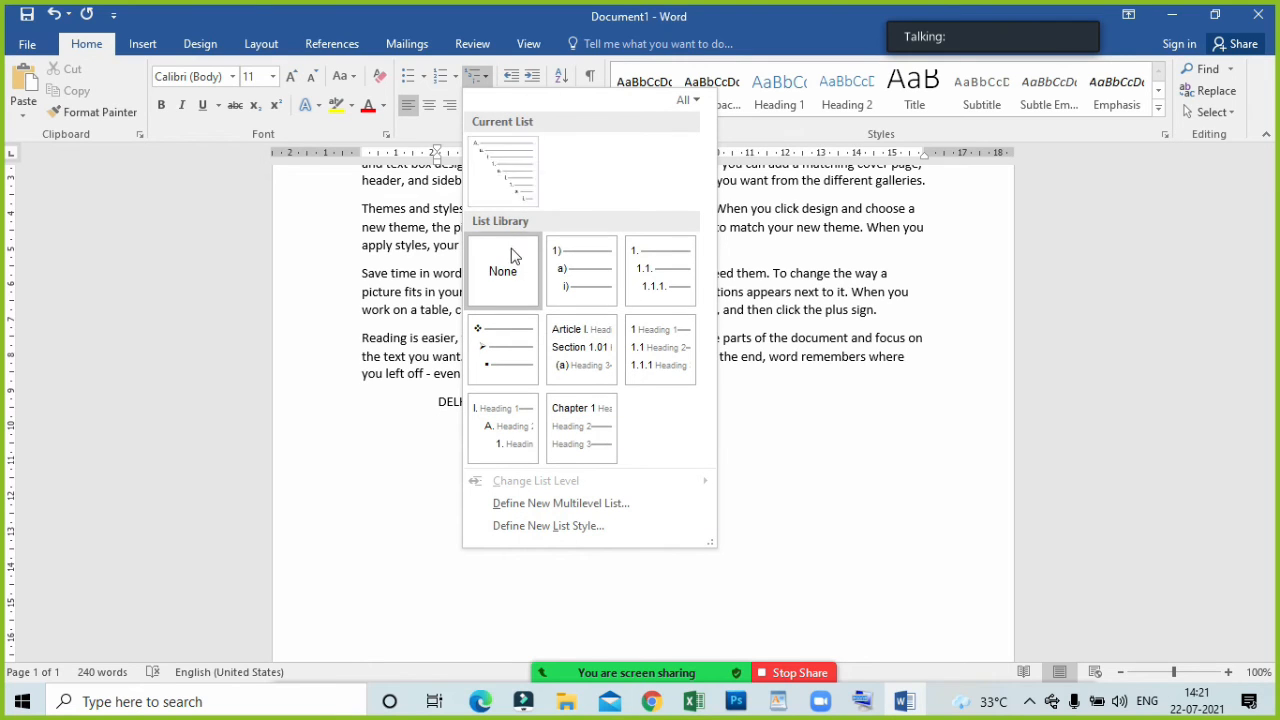
pyautogui.click(572, 277)
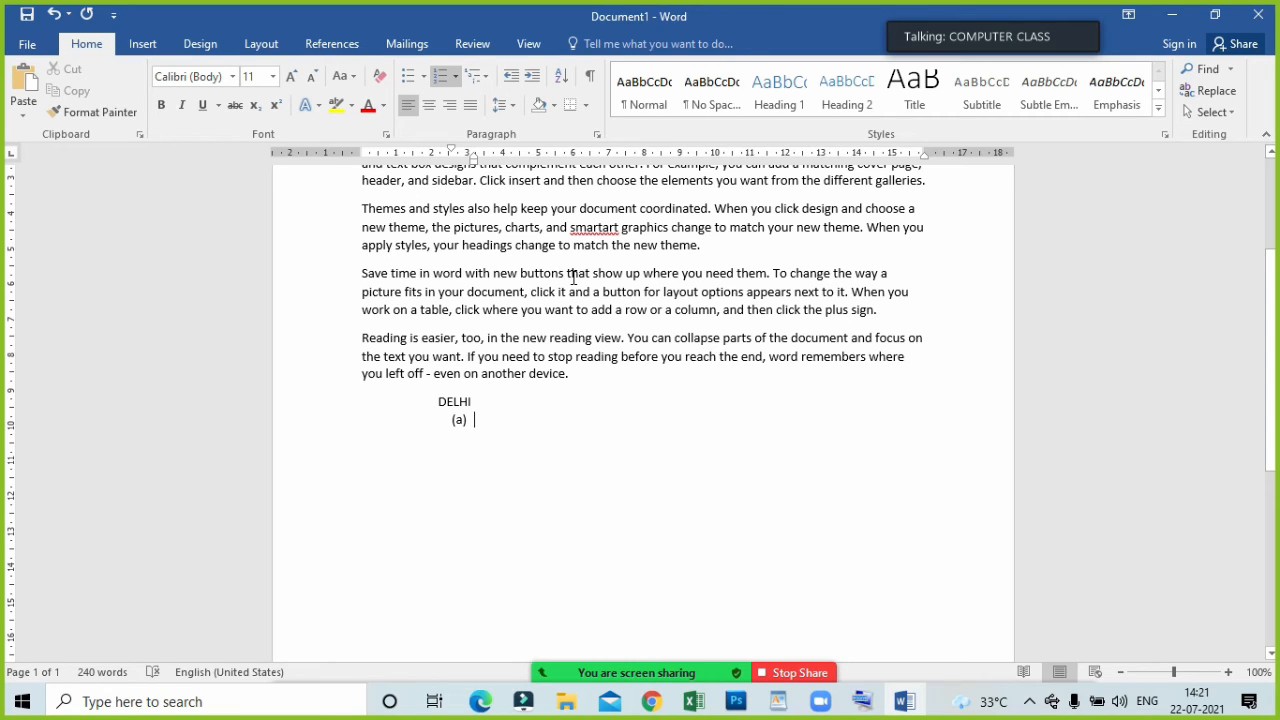
pyautogui.write('BADAR')
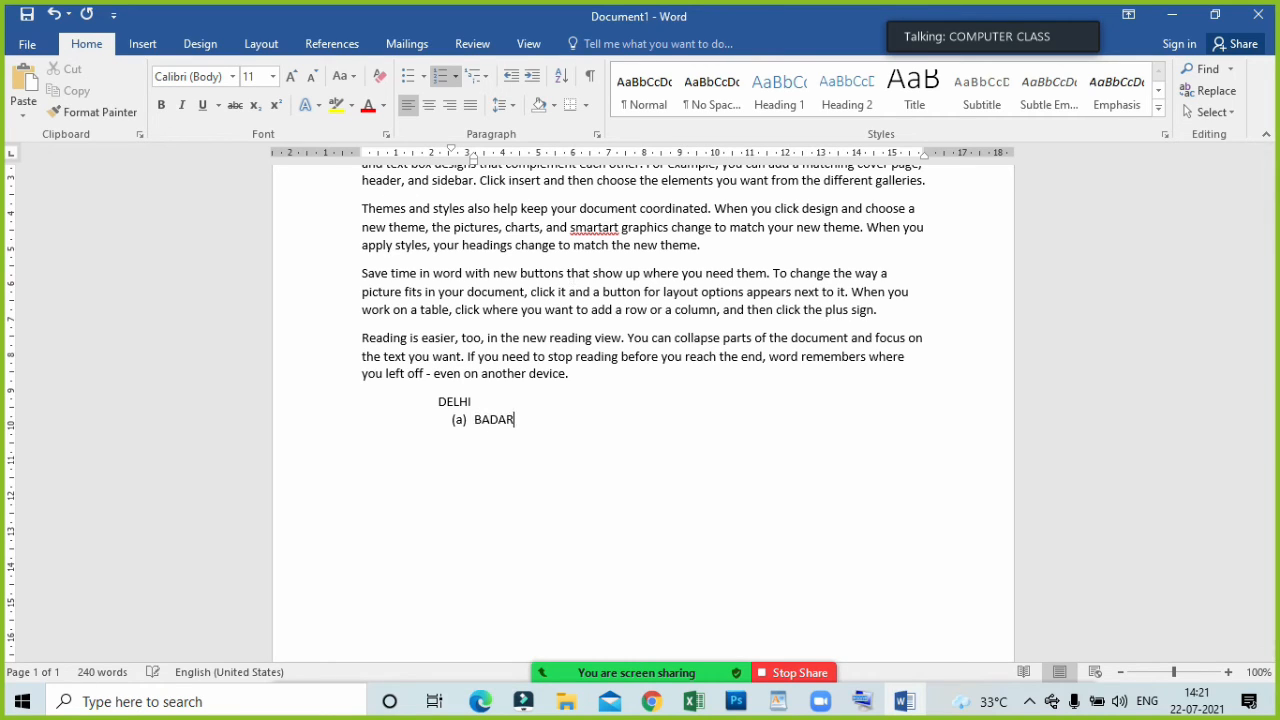
pyautogui.write('PUR')
pyautogui.press('Return')
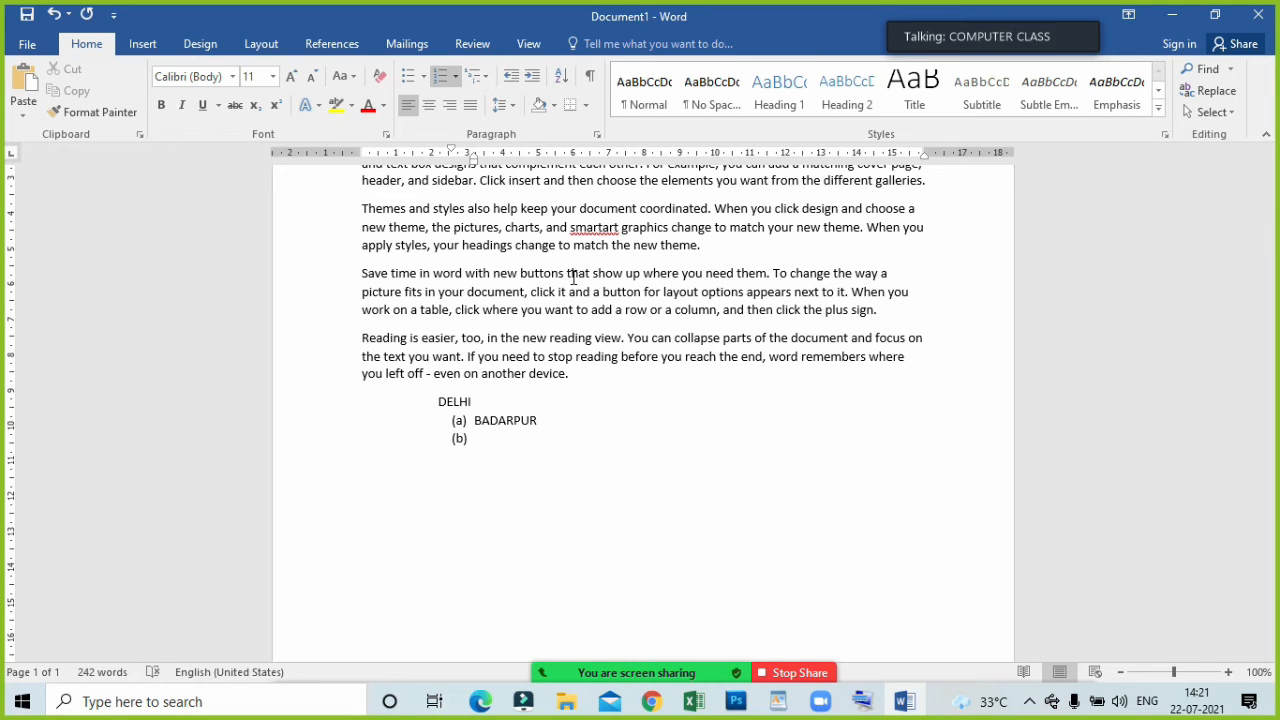
pyautogui.write('NODIA')
pyautogui.press('Return')
pyautogui.write('OKHLA')
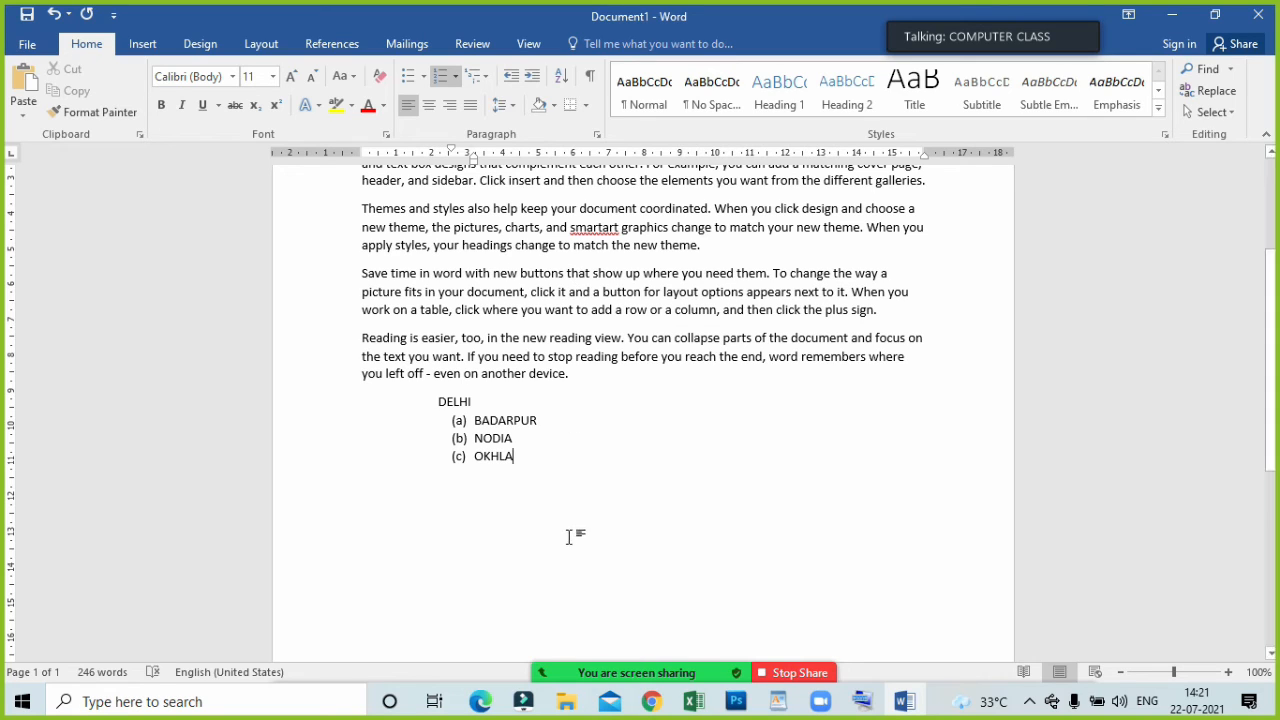
# Add an empty item after BADARPUR and demote it to a sub-item numbered (i).
pyautogui.click(541, 421)
pyautogui.press('Return')
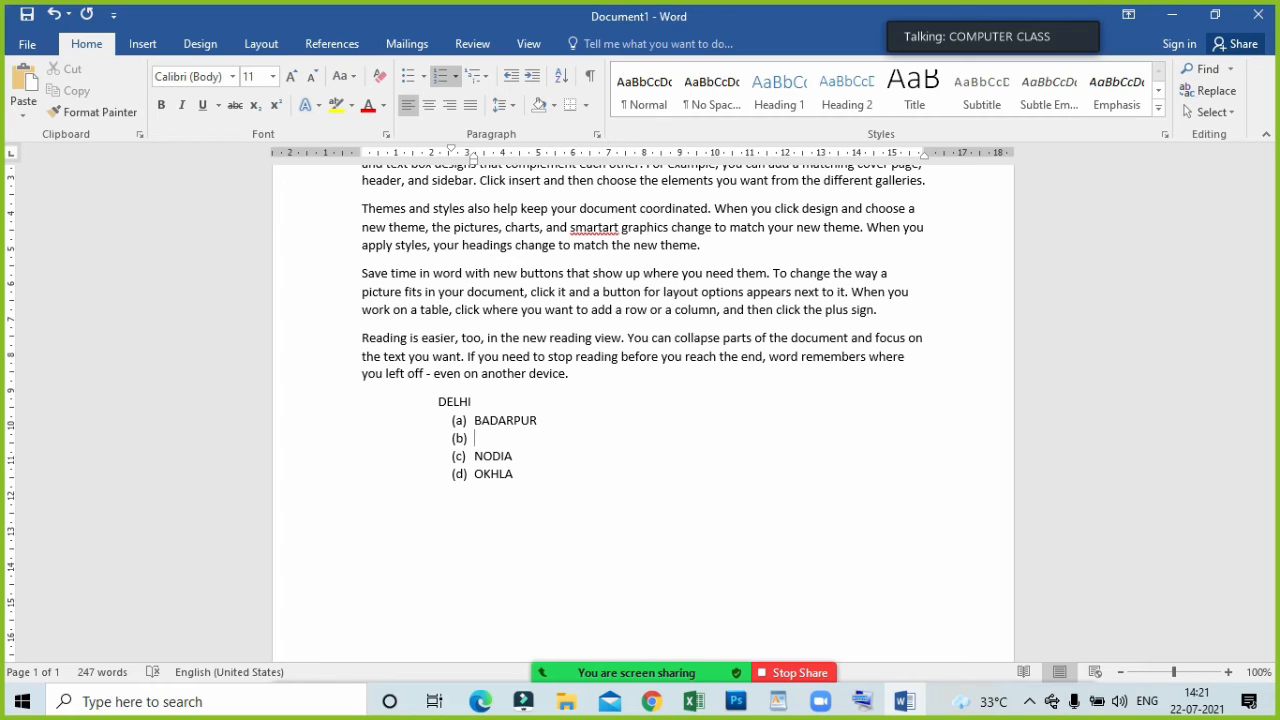
pyautogui.press('Tab')
# Open the Windows on-screen keyboard by running osk.
pyautogui.press('super+r')
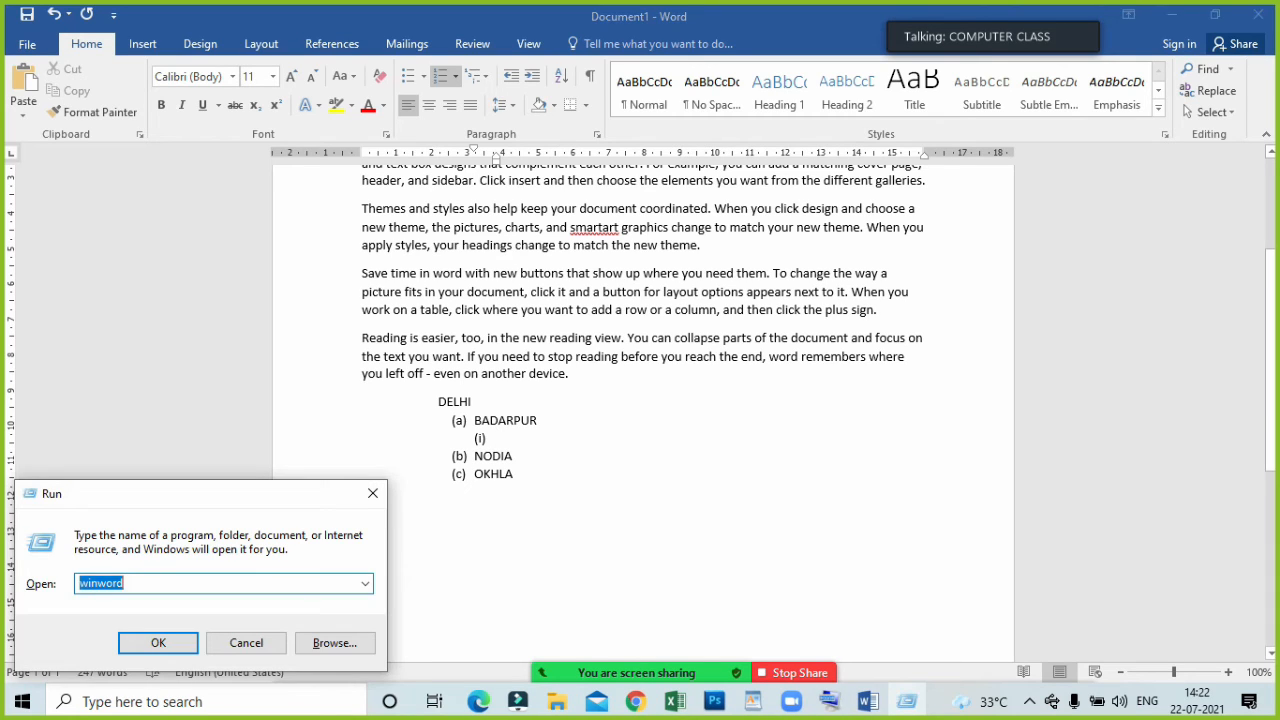
pyautogui.press('BackSpace')
pyautogui.write('osk')
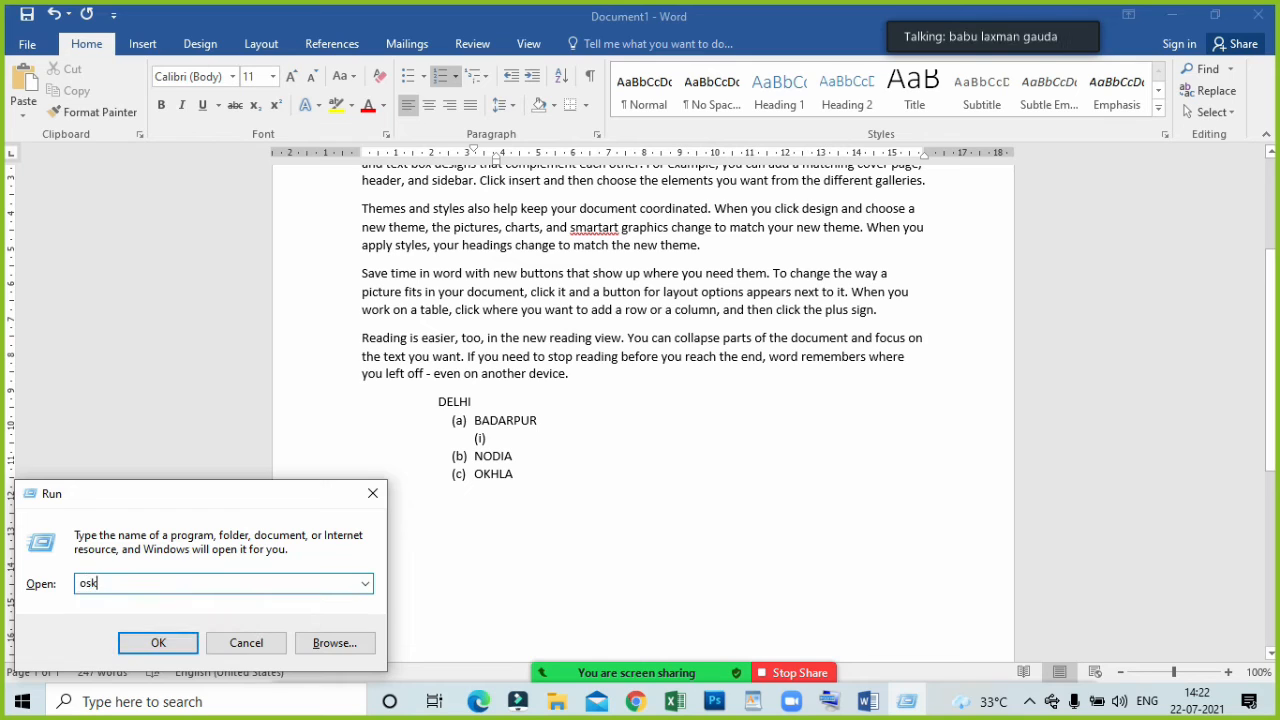
pyautogui.press('Return')
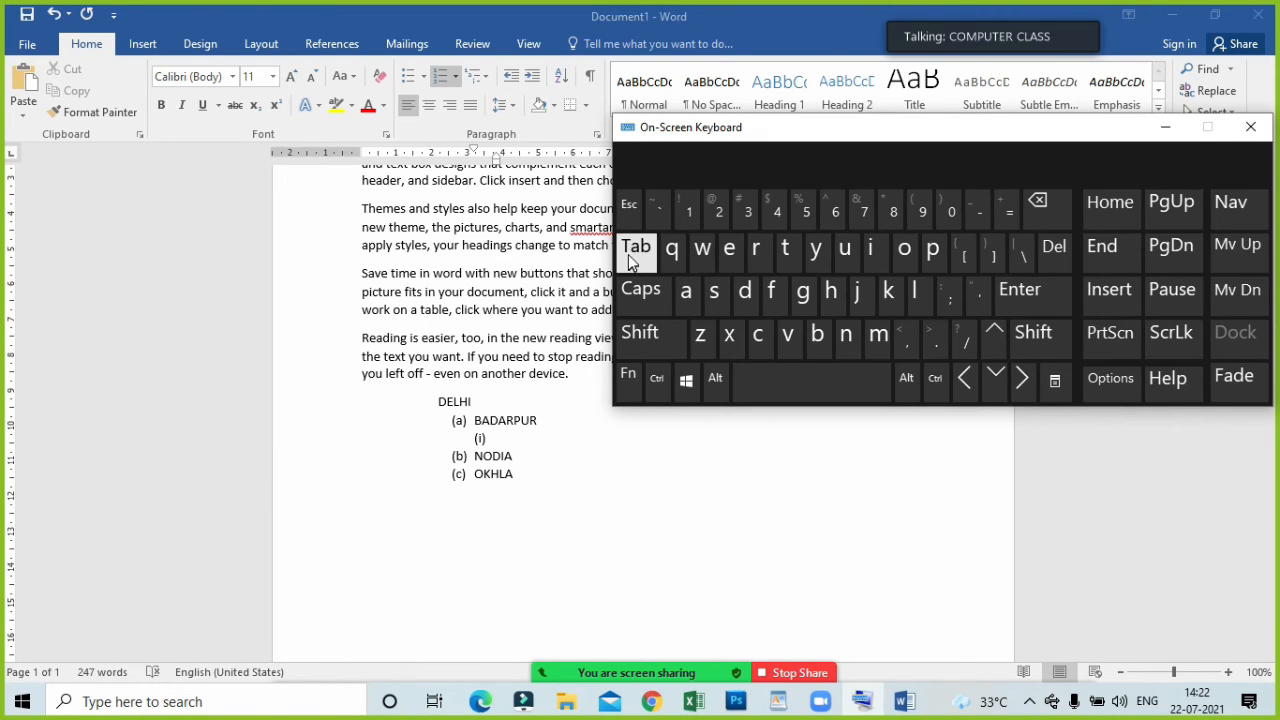
# Promote the empty sub-item under BADARPUR, demote it back to level (i), and minimize the on-screen keyboard.
pyautogui.click(515, 444)
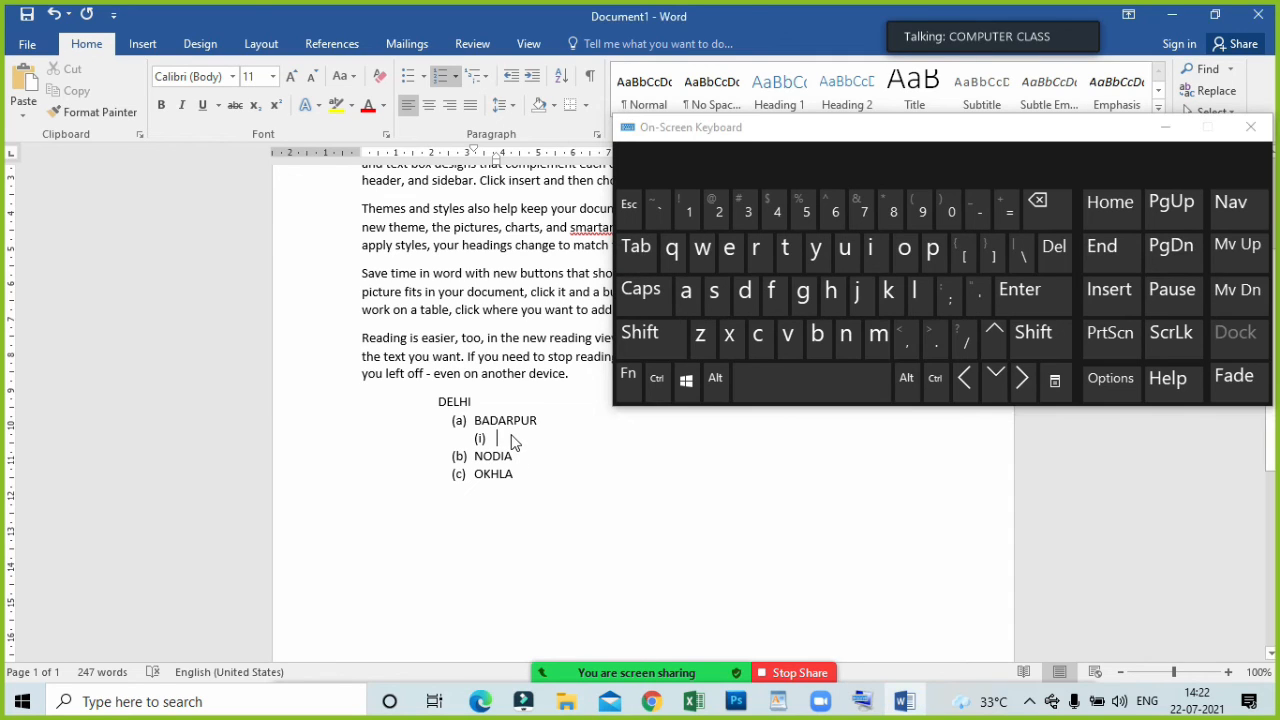
pyautogui.hotkey('shift', 'Tab')
pyautogui.hotkey('shift', 'Tab')
pyautogui.hotkey('ctrl', 'z')
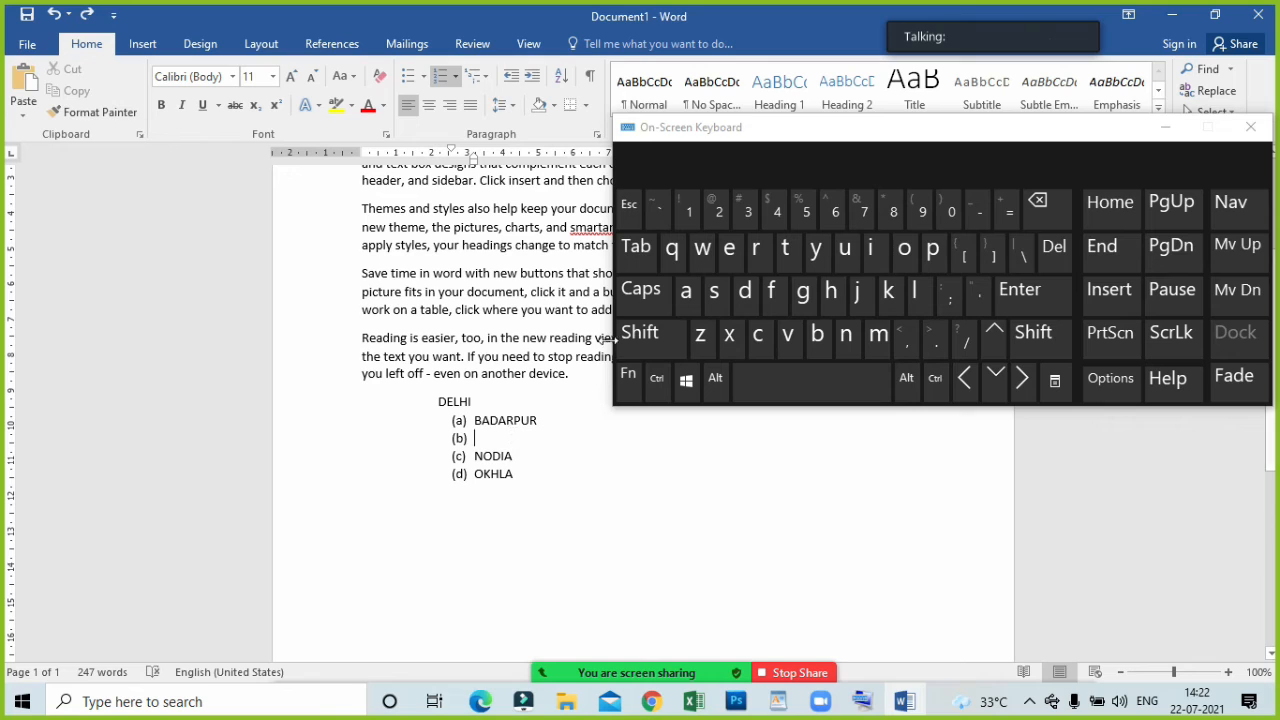
pyautogui.click(628, 255)
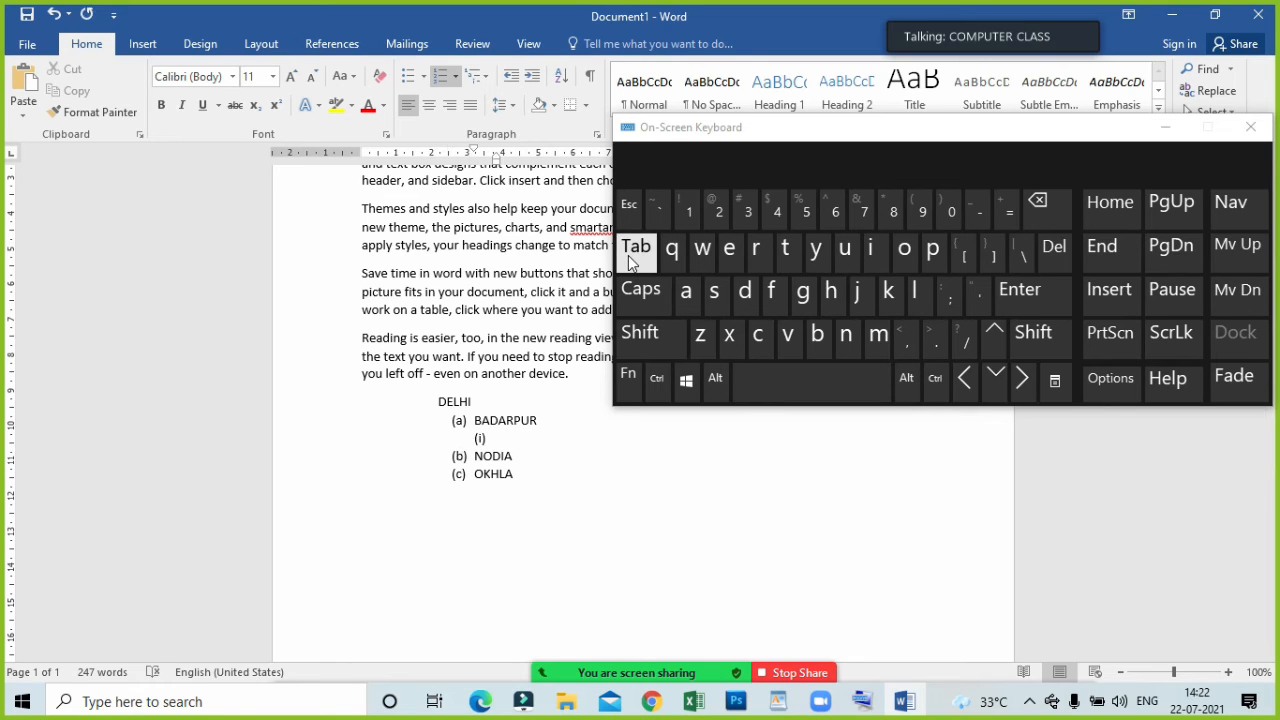
pyautogui.click(1165, 128)
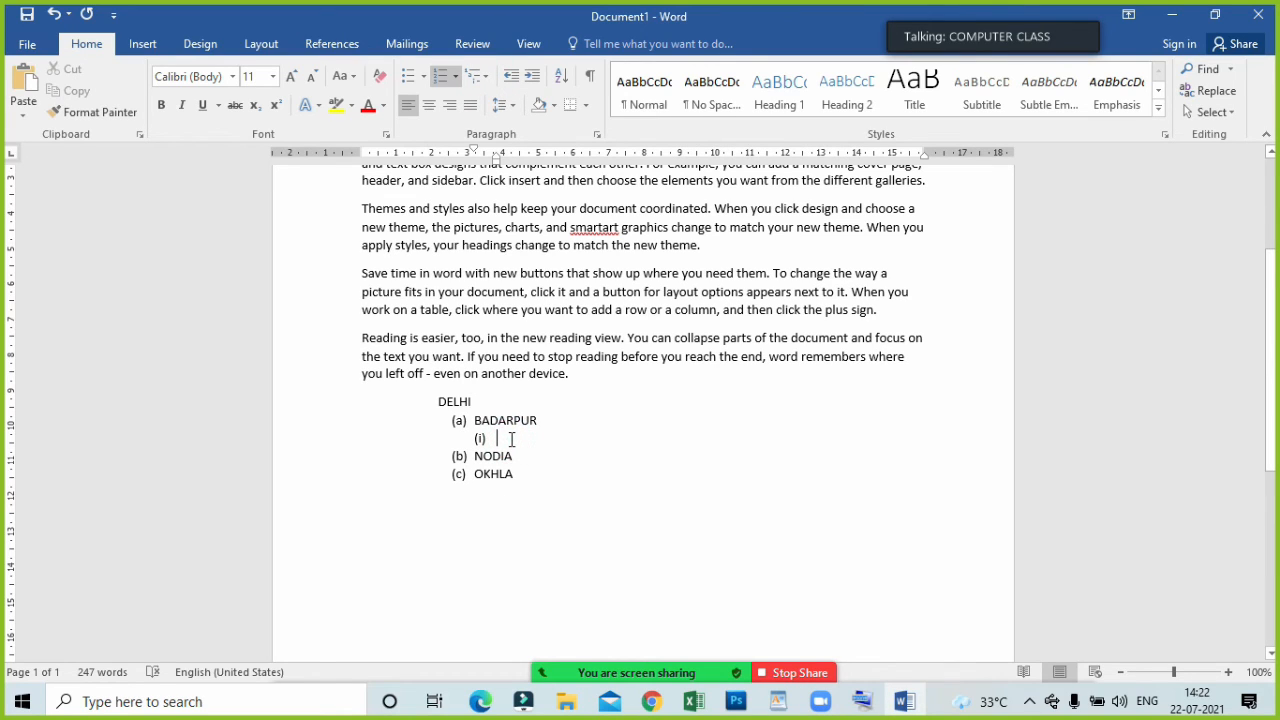
# Enter JAITPUR and METHAPUR as the two sub-items under BADARPUR.
pyautogui.write('JAIT')
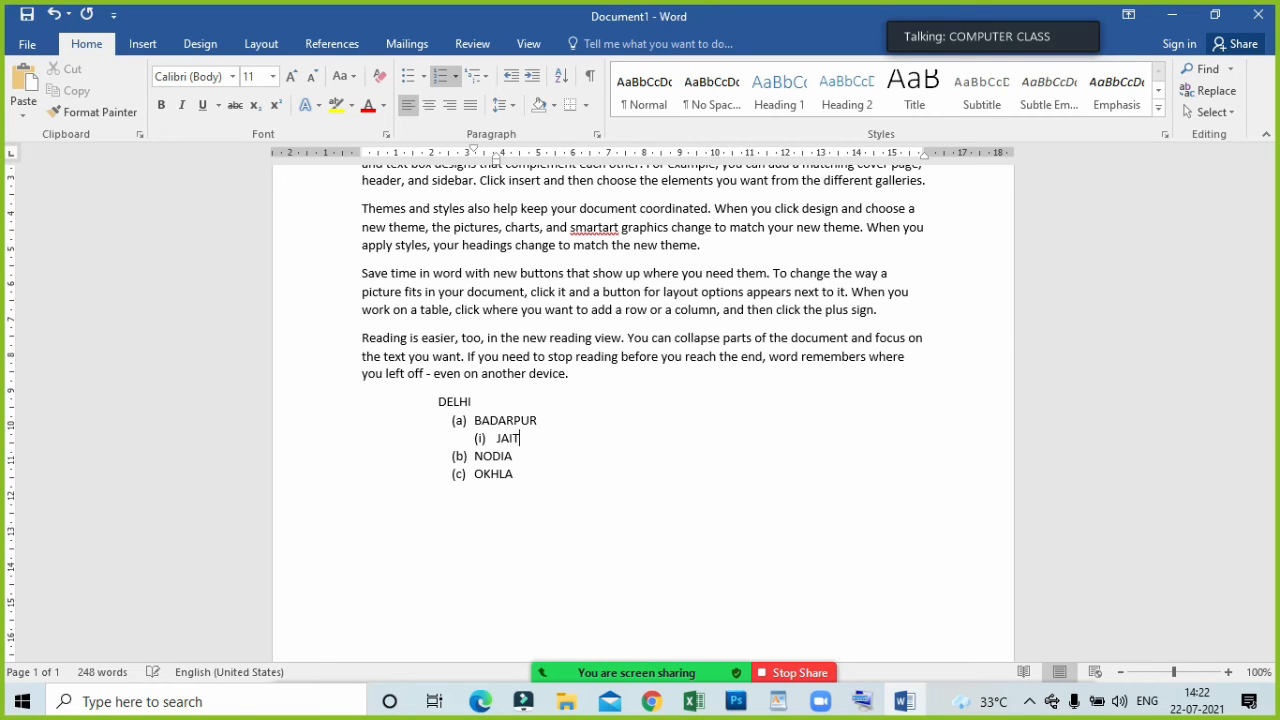
pyautogui.write('PUR')
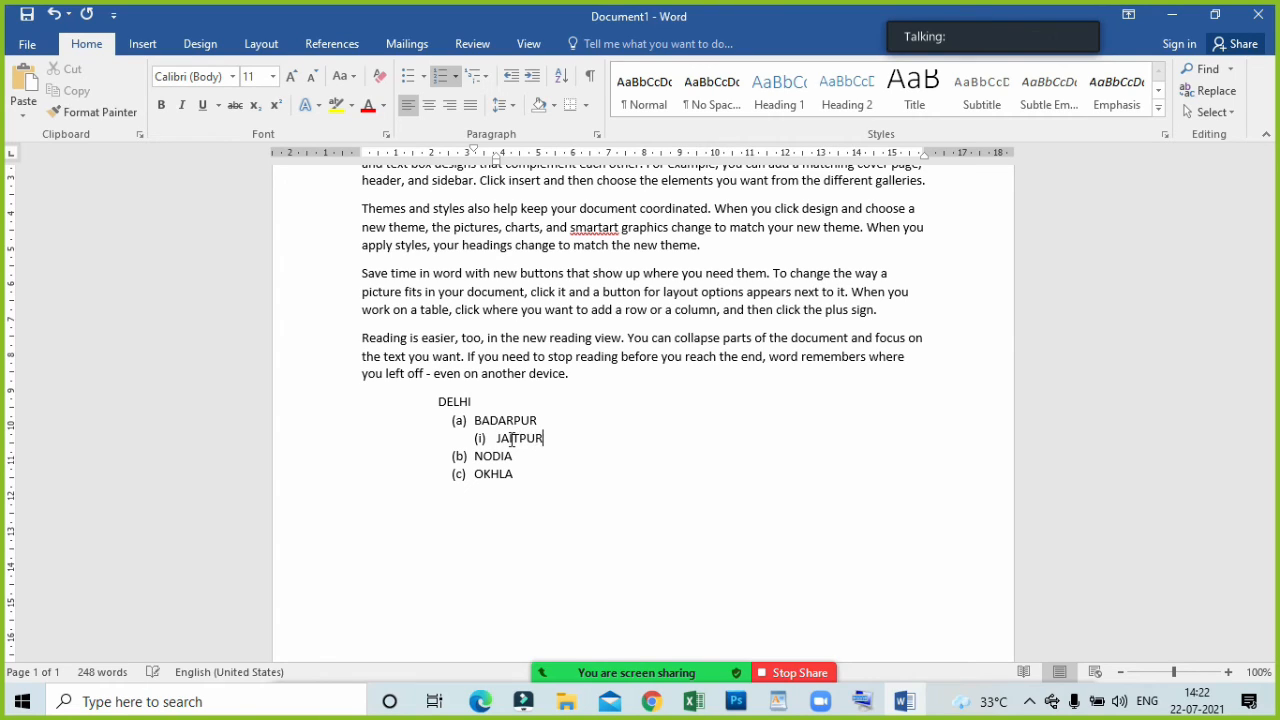
pyautogui.press('Return')
pyautogui.write('METHAM')
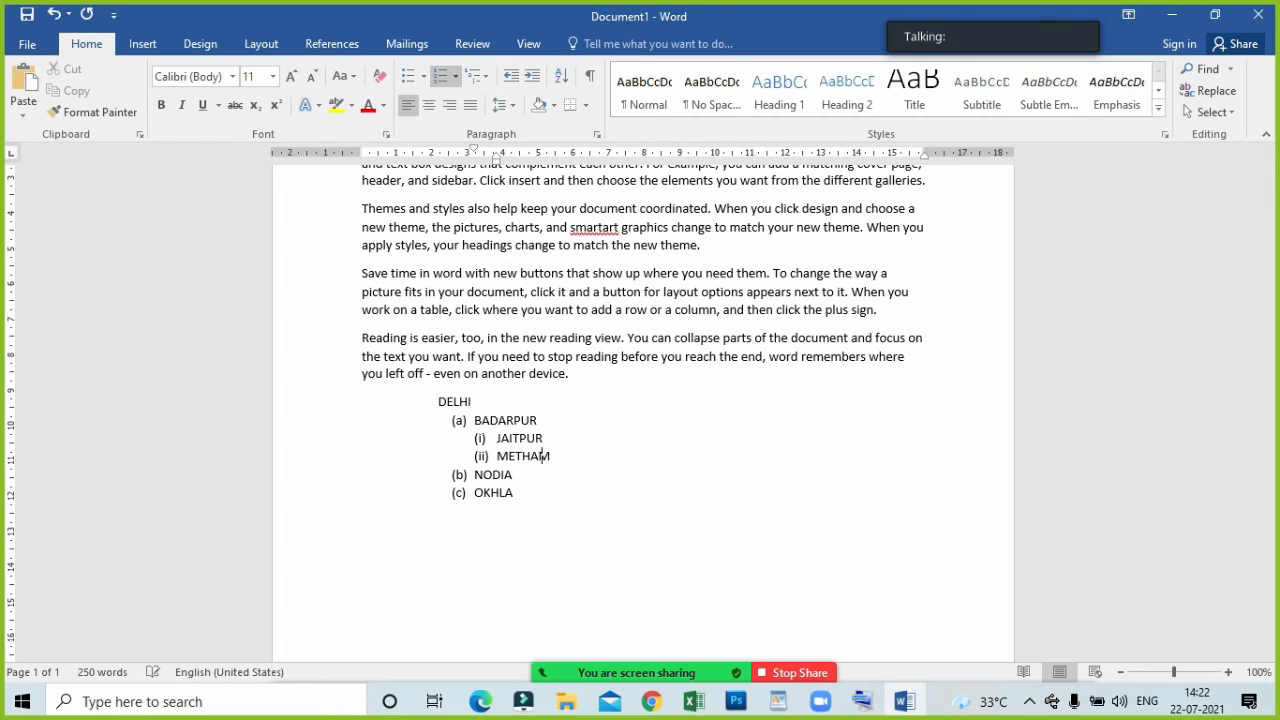
pyautogui.press('BackSpace')
pyautogui.write('PUR')
# Add SEC 32 and SEC 54 as two sub-items under NODIA.
pyautogui.click(540, 475)
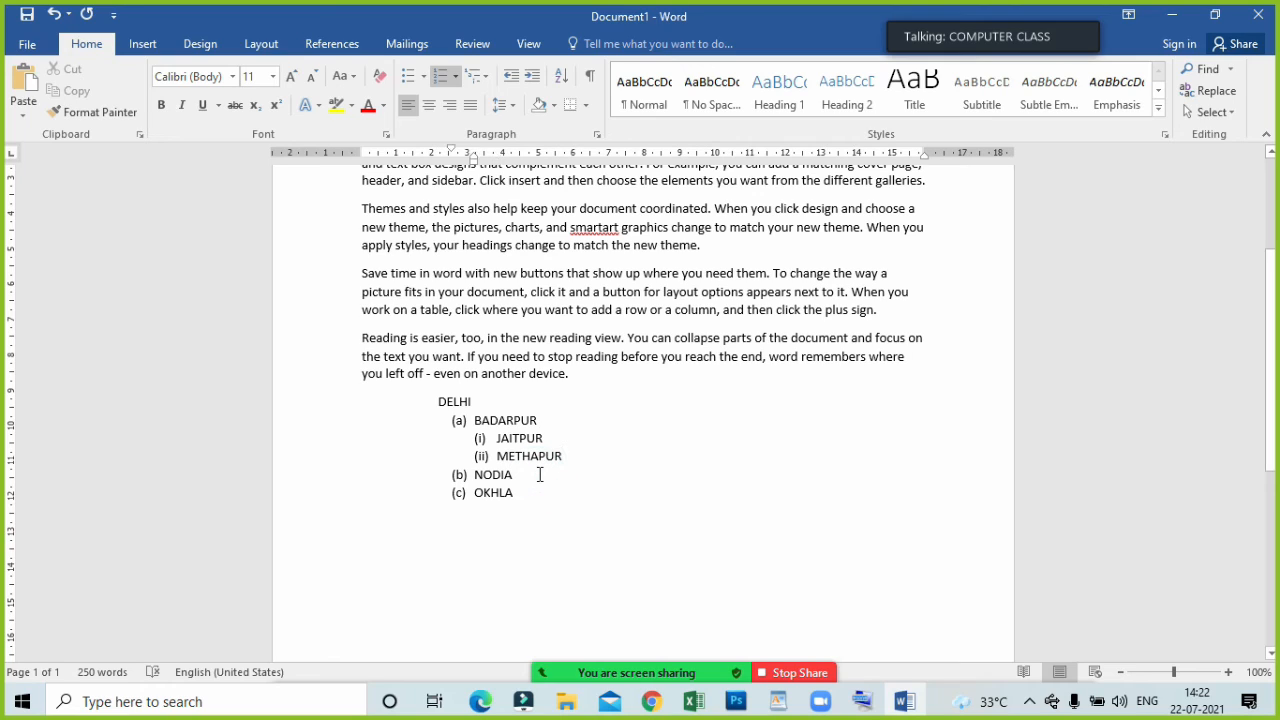
pyautogui.press('Return')
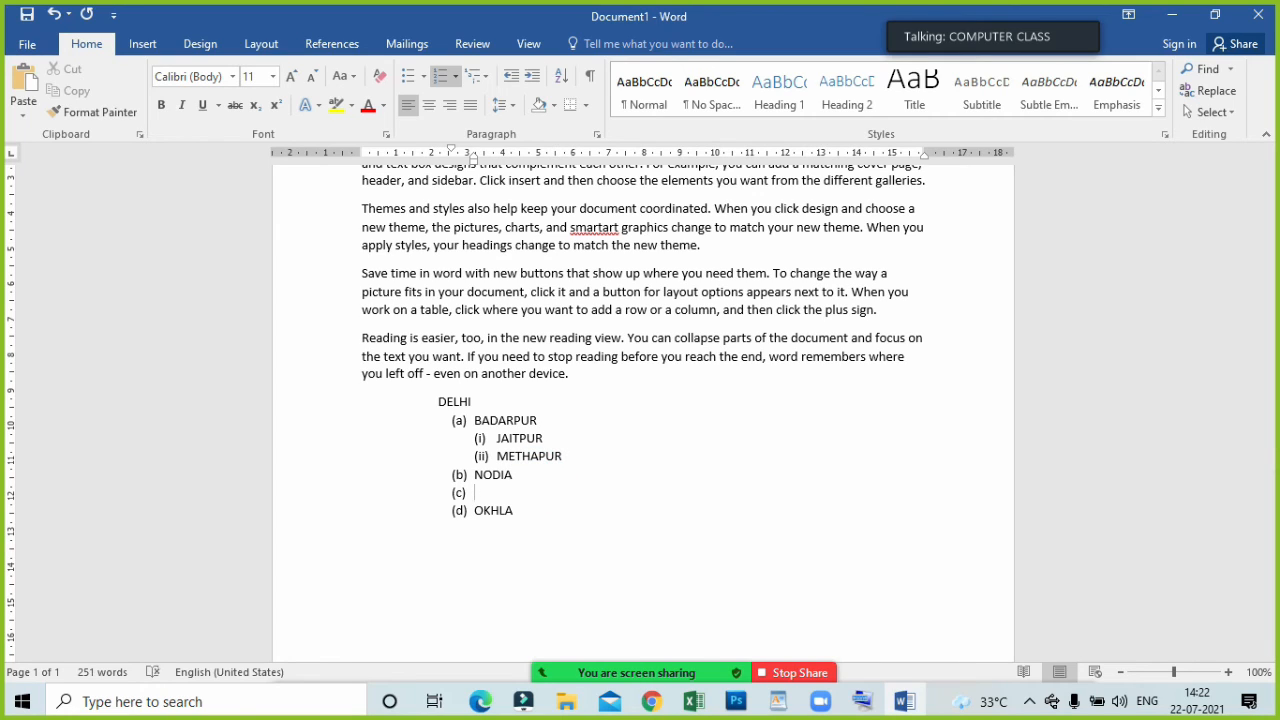
pyautogui.press('Tab')
pyautogui.write('SEC 32')
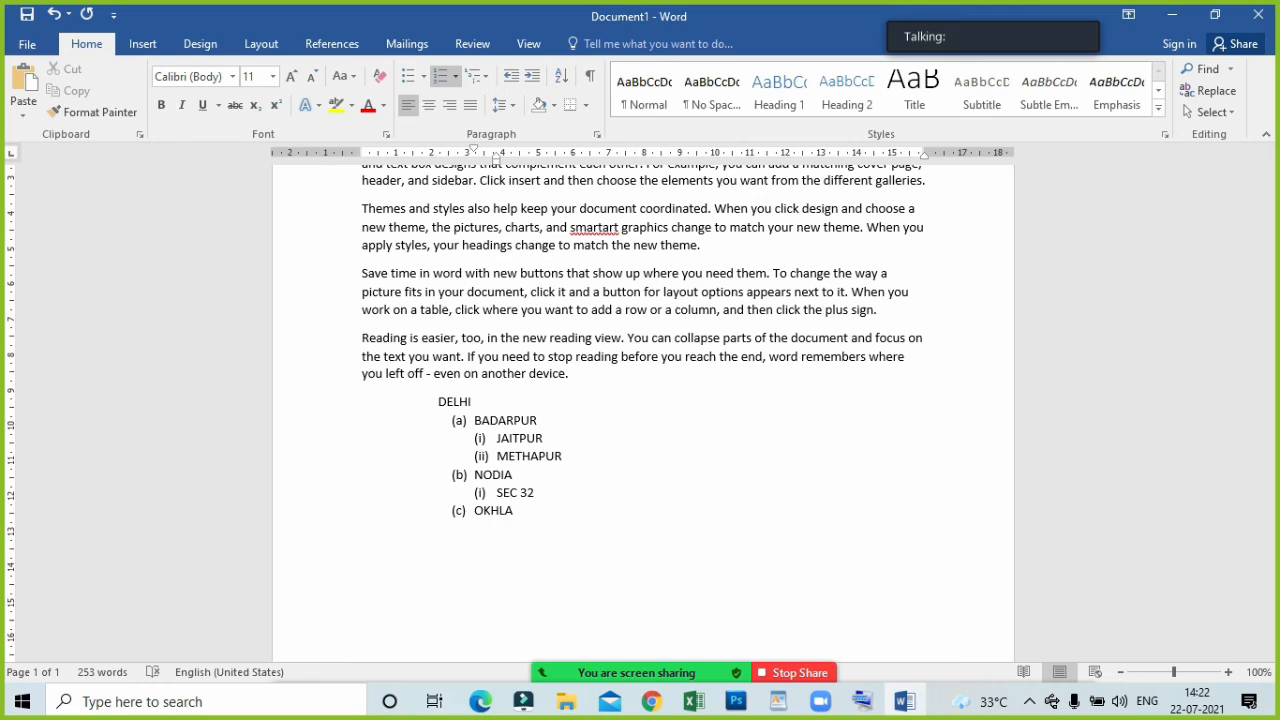
pyautogui.press('Return')
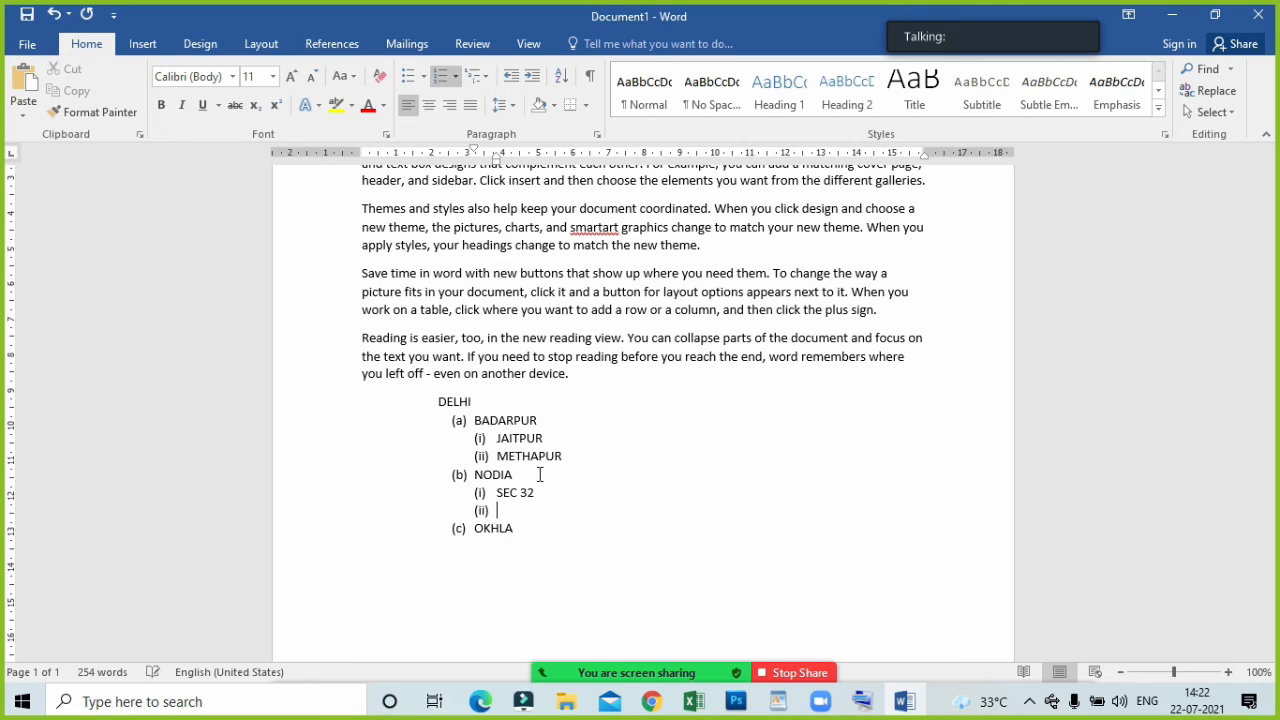
pyautogui.write('SEC 54')
# Add an empty item below SEC 54 and shift it up and down through the list levels, ending at level (c).
pyautogui.press('Return')
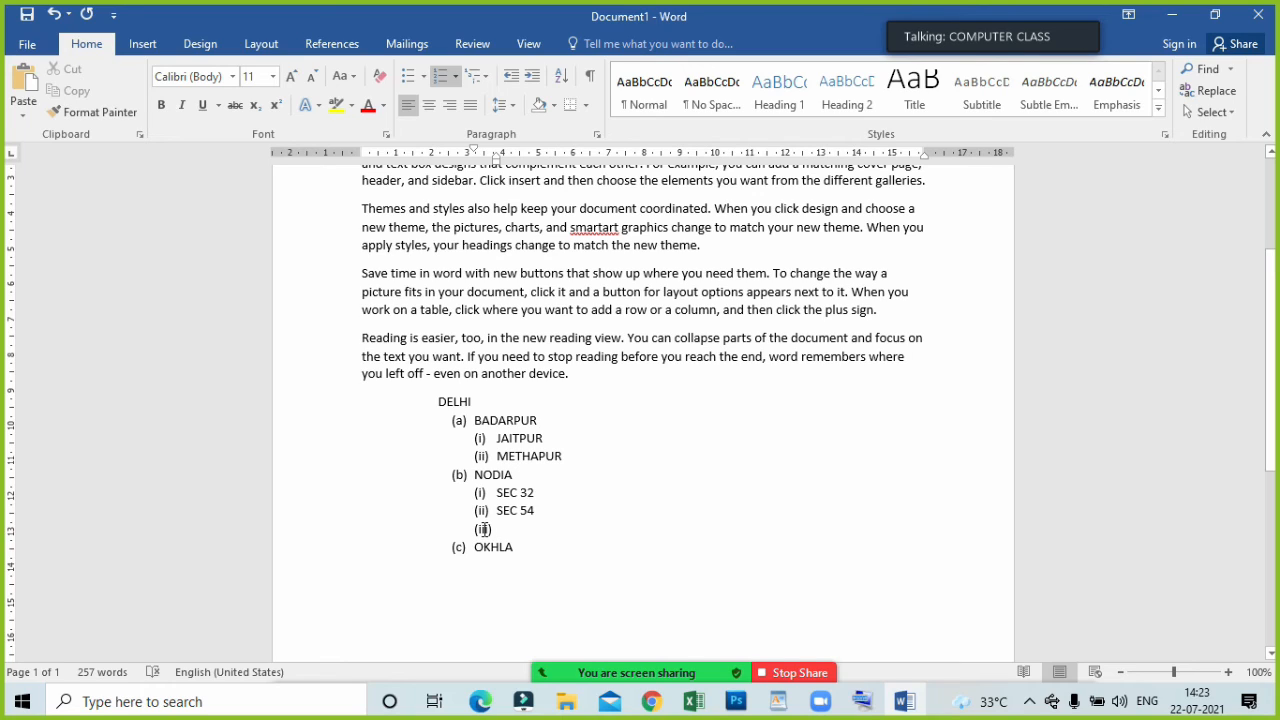
pyautogui.hotkey('shift', 'Tab')
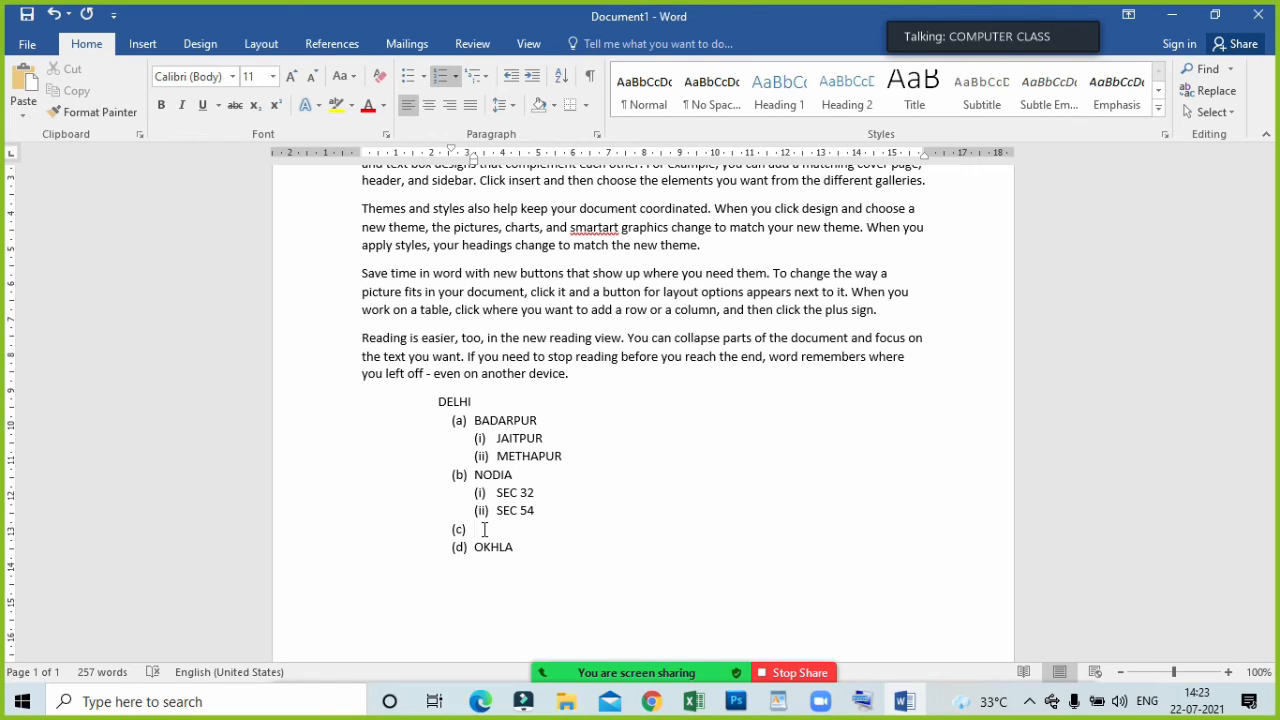
pyautogui.hotkey('shift', 'Tab')
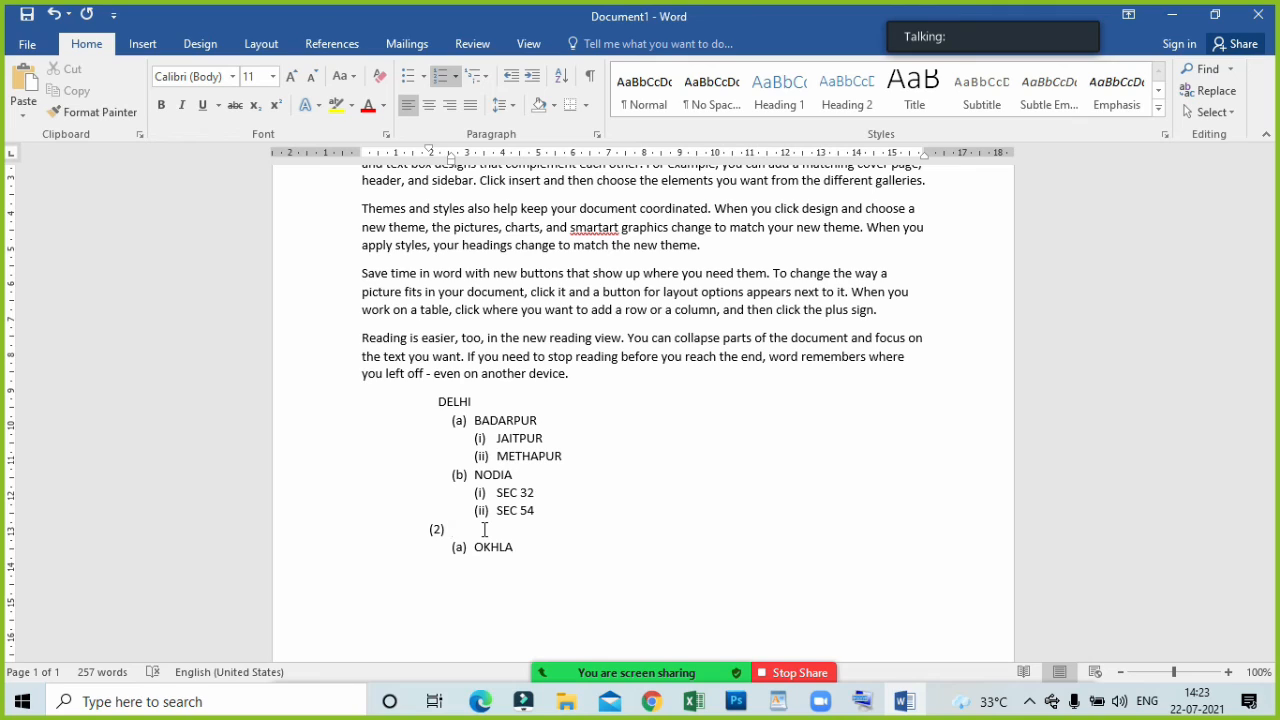
pyautogui.press('Tab')
pyautogui.press('Tab')
pyautogui.press('Tab')
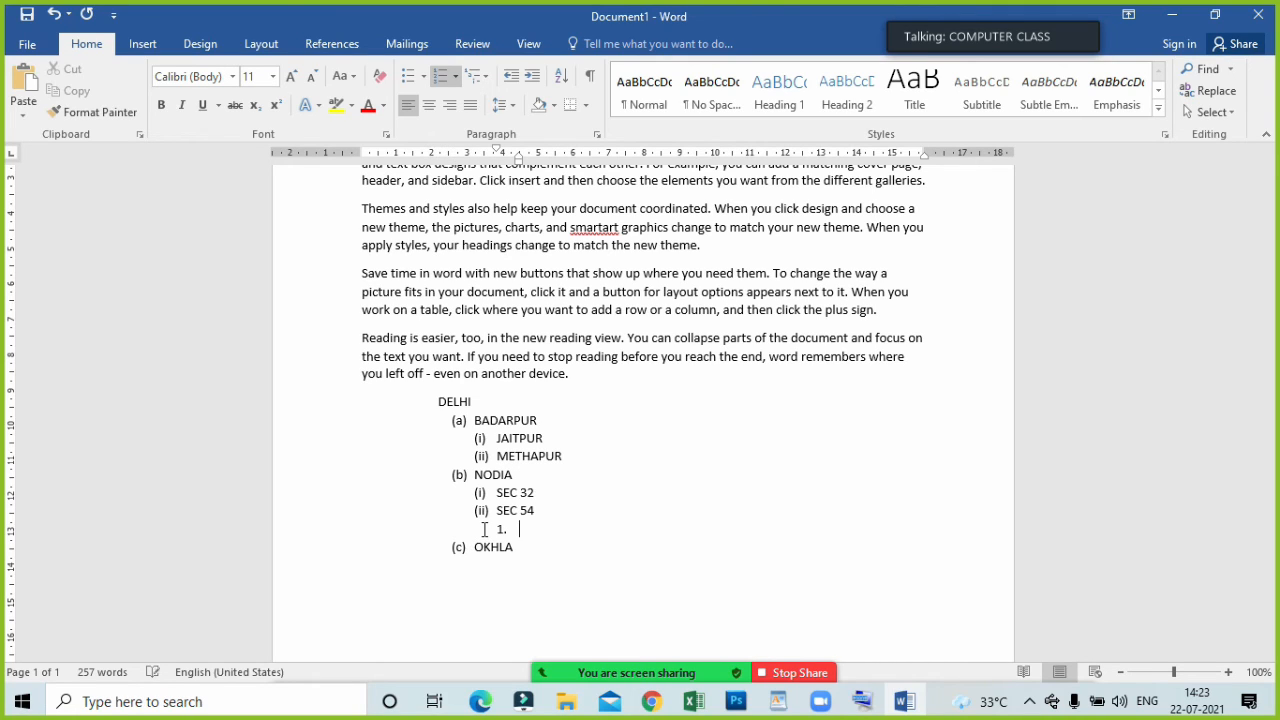
pyautogui.hotkey('shift', 'Tab')
pyautogui.hotkey('shift', 'Tab')
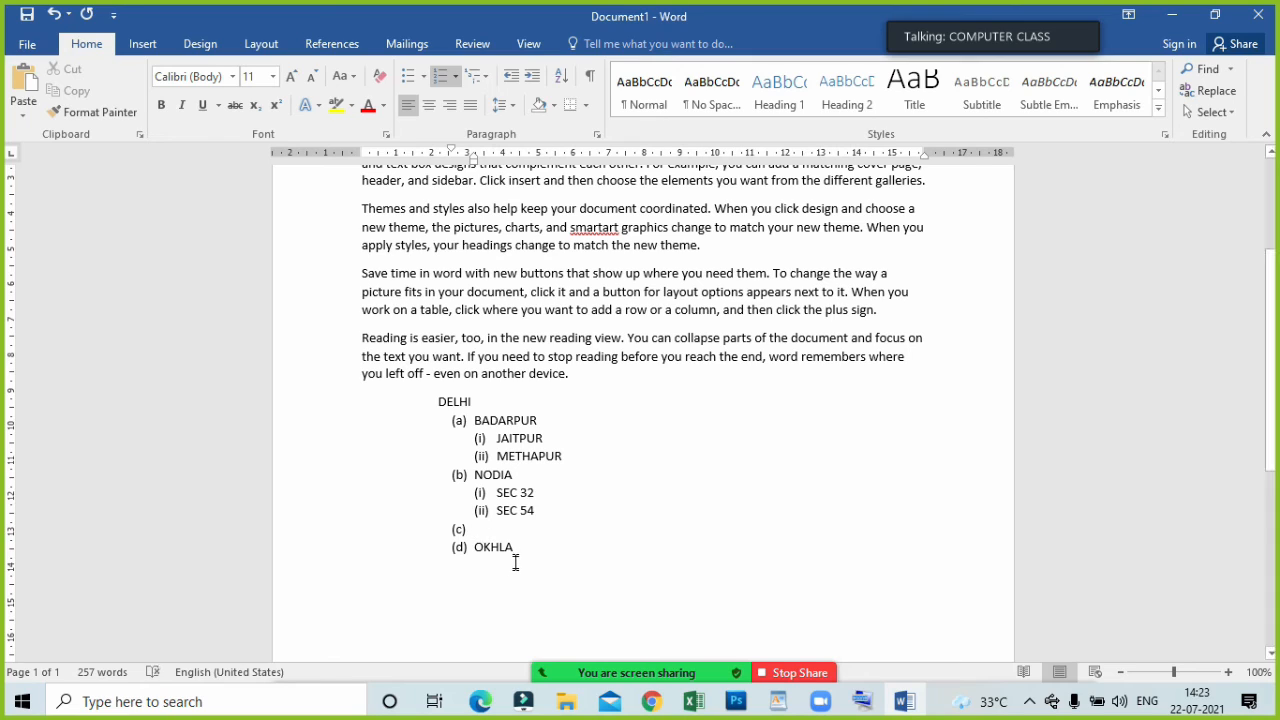
# Delete the list entries from BADARPUR down to the empty item above OKHLA.
pyautogui.click(511, 564)
pyautogui.moveTo(482, 529); pyautogui.dragTo(421, 420)
pyautogui.press('Delete')
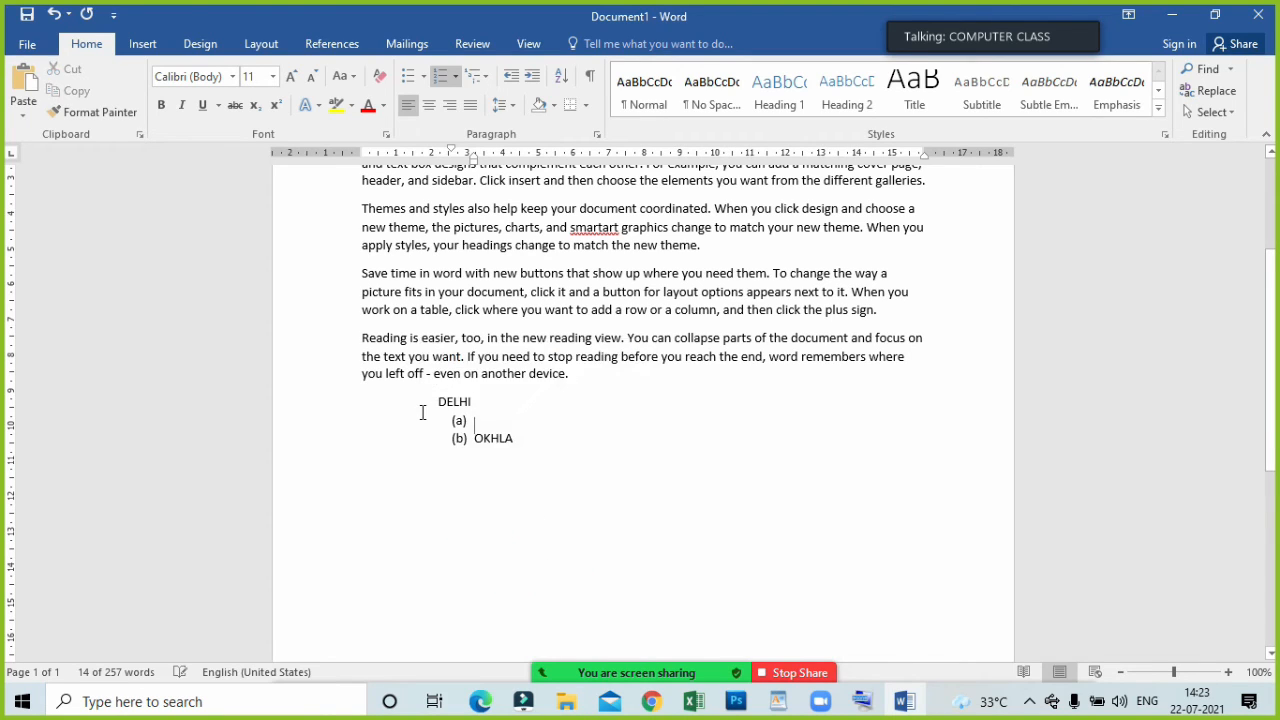
# Delete the remaining DELHI list with its OKHLA item and start an empty paragraph below the last body paragraph.
pyautogui.moveTo(426, 406); pyautogui.dragTo(508, 460)
pyautogui.press('Delete')
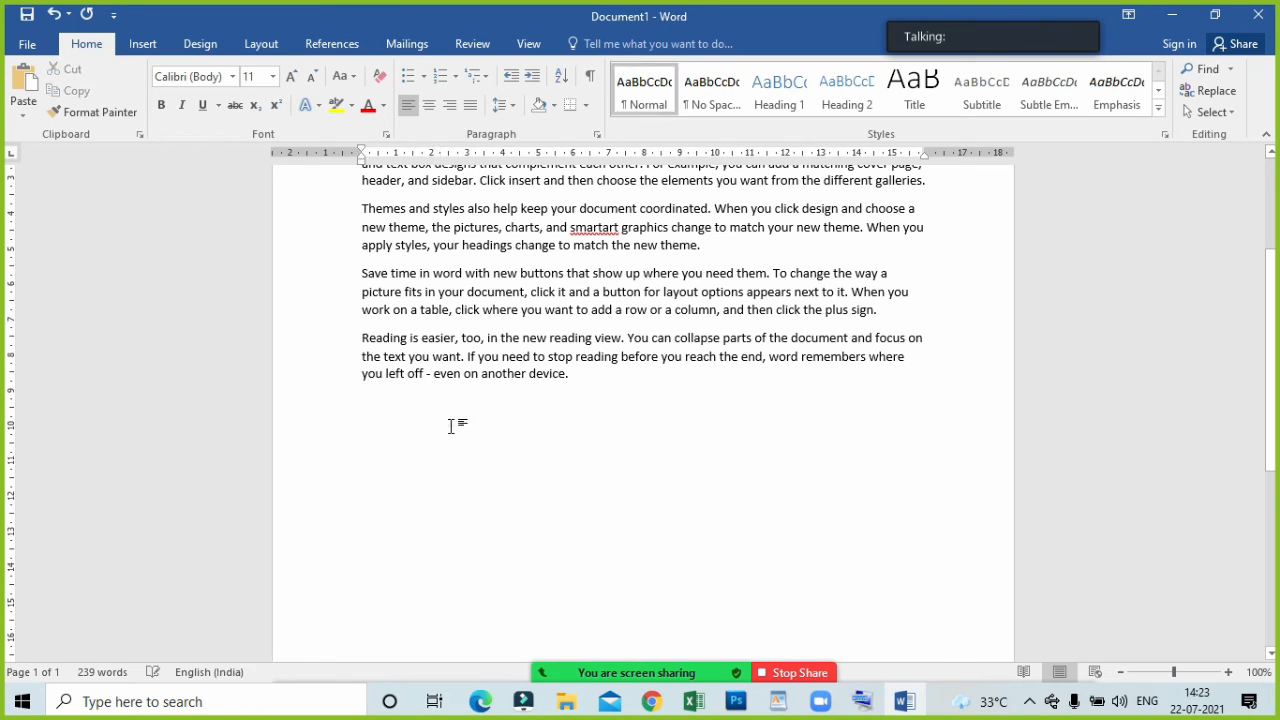
pyautogui.click(449, 428)
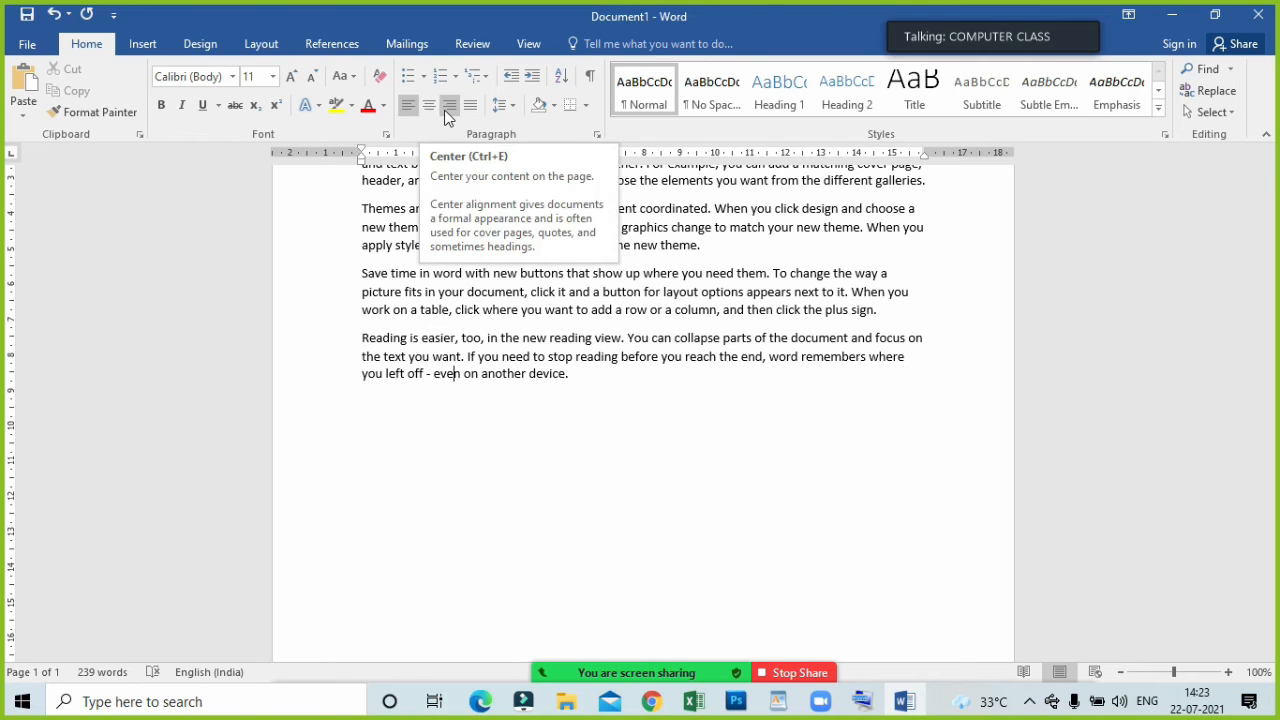
pyautogui.scroll(4, 500, 390)
pyautogui.scroll(-3, 480, 430)
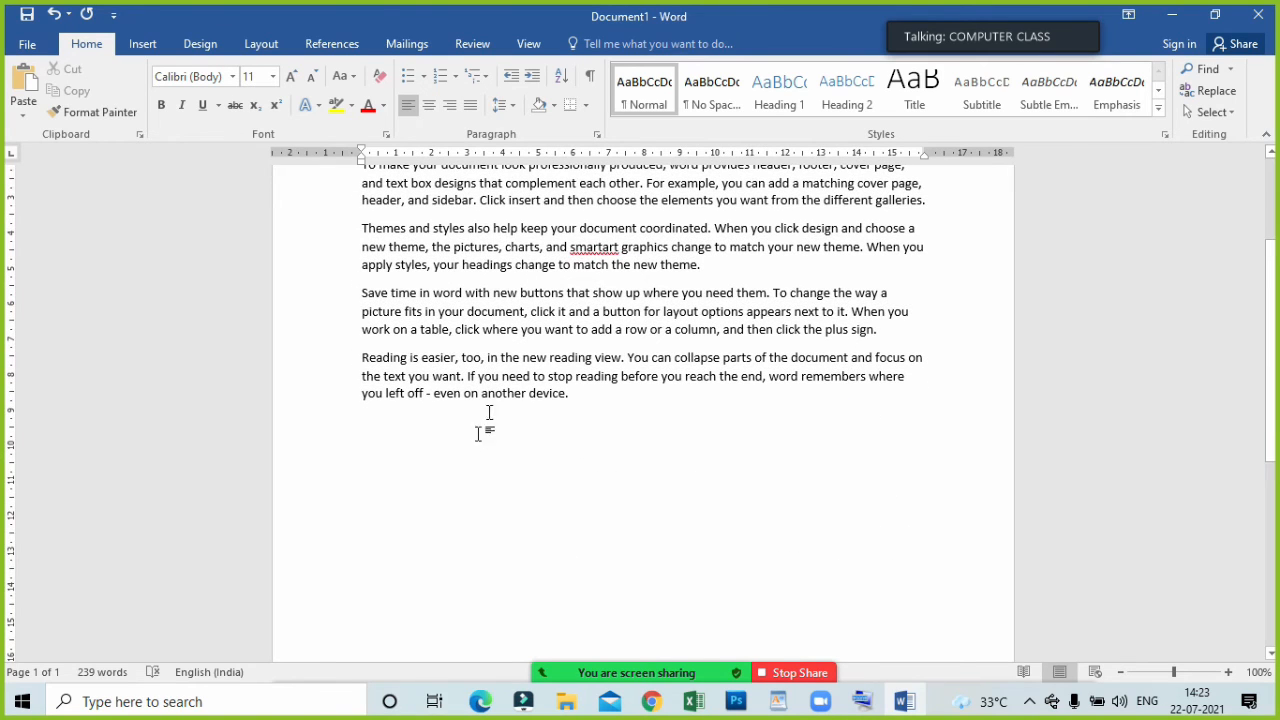
pyautogui.click(390, 453)
pyautogui.click(613, 421)
pyautogui.press('Return')
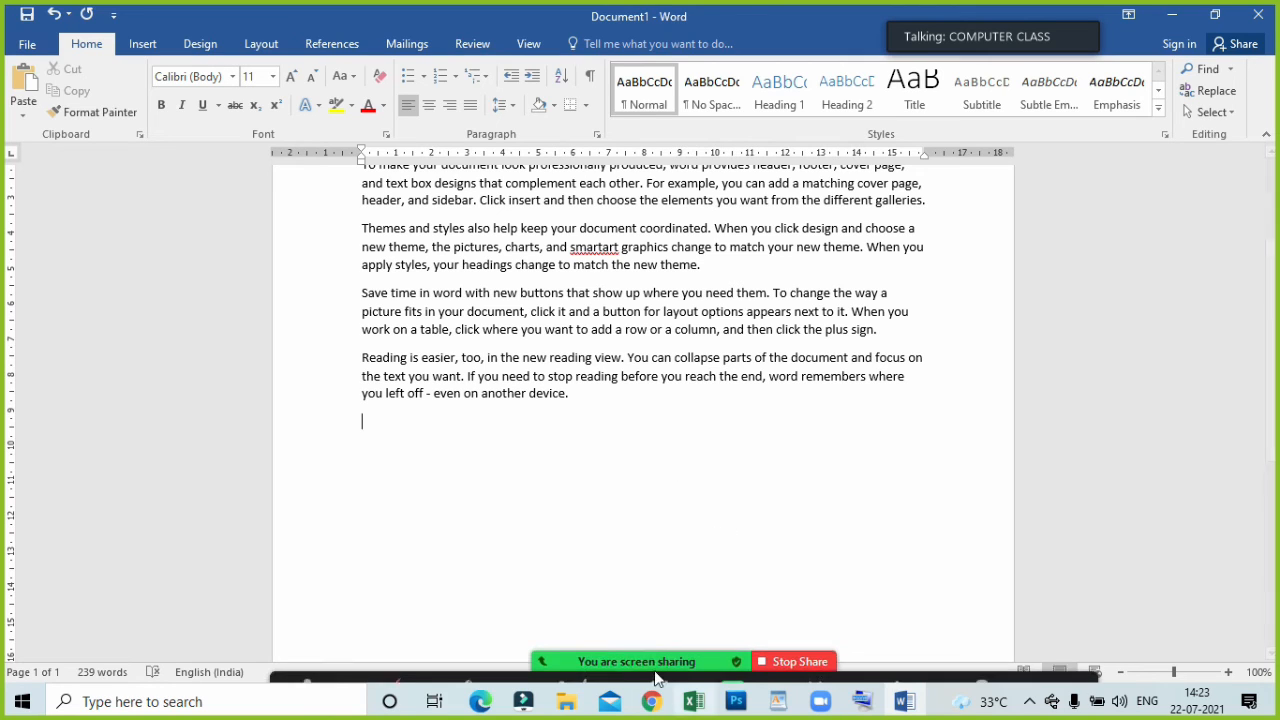
# Check the participants list of the Zoom meeting and minimize it to return to the document.
pyautogui.moveTo(657, 679)
pyautogui.click(566, 668)
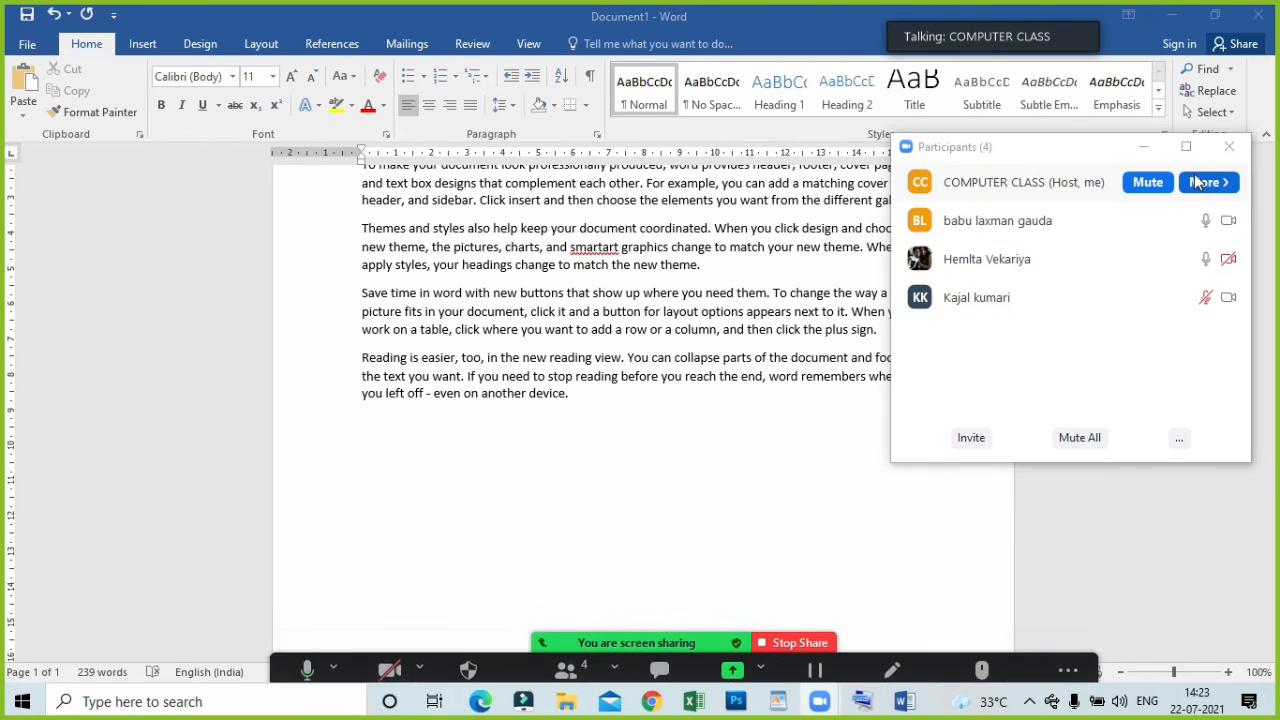
pyautogui.click(1144, 148)
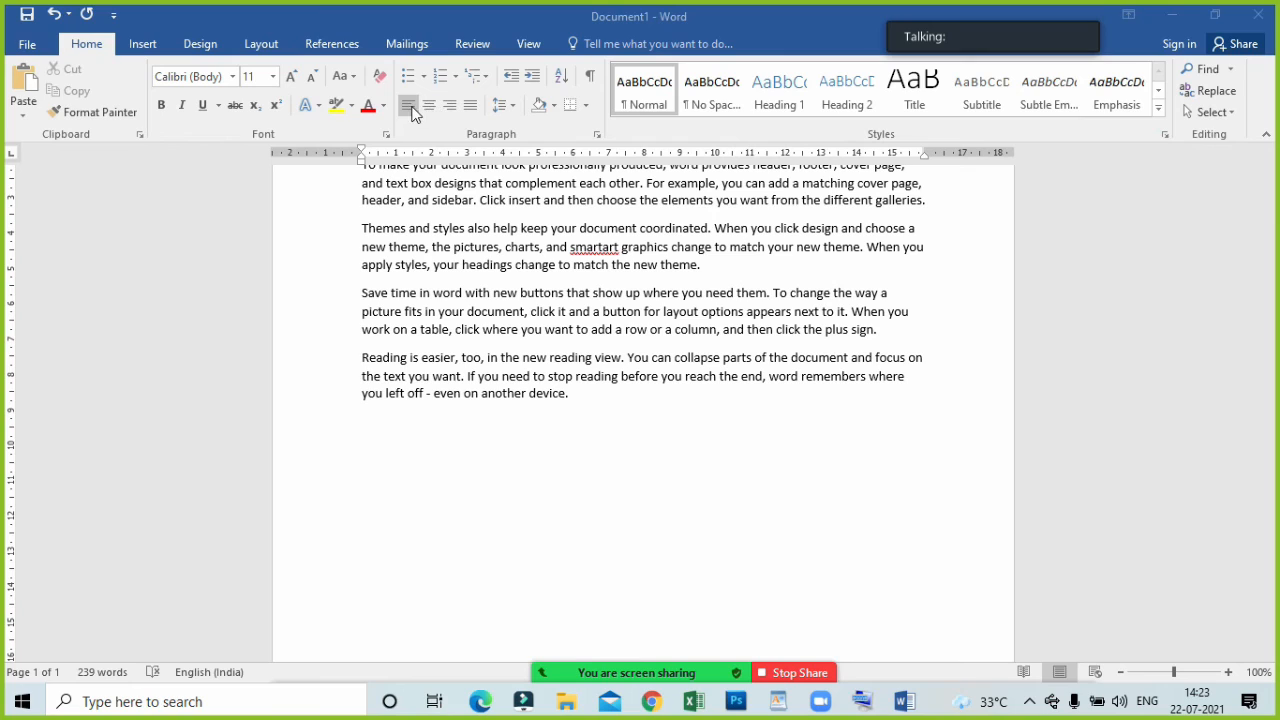
# Enter the left-aligned sample text fjdfjdfbdbdbejgbjke on the empty line and delete it.
pyautogui.click(401, 477)
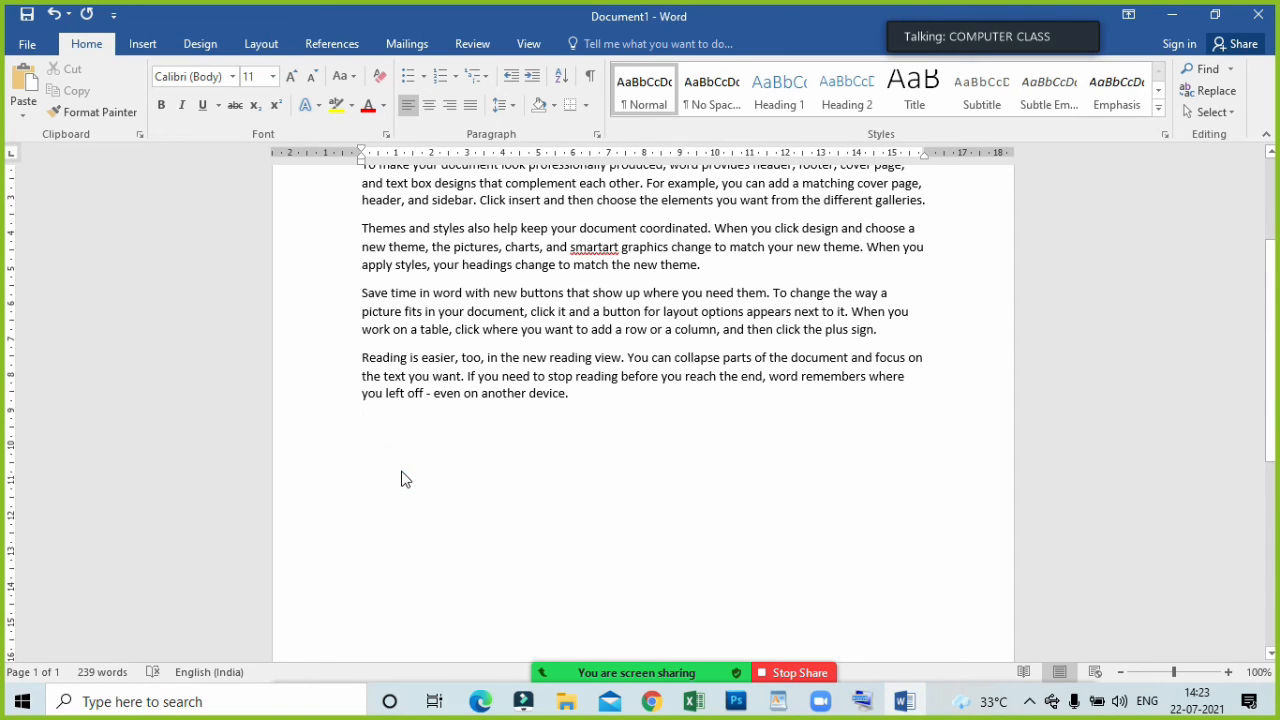
pyautogui.write('fjdfjdfb')
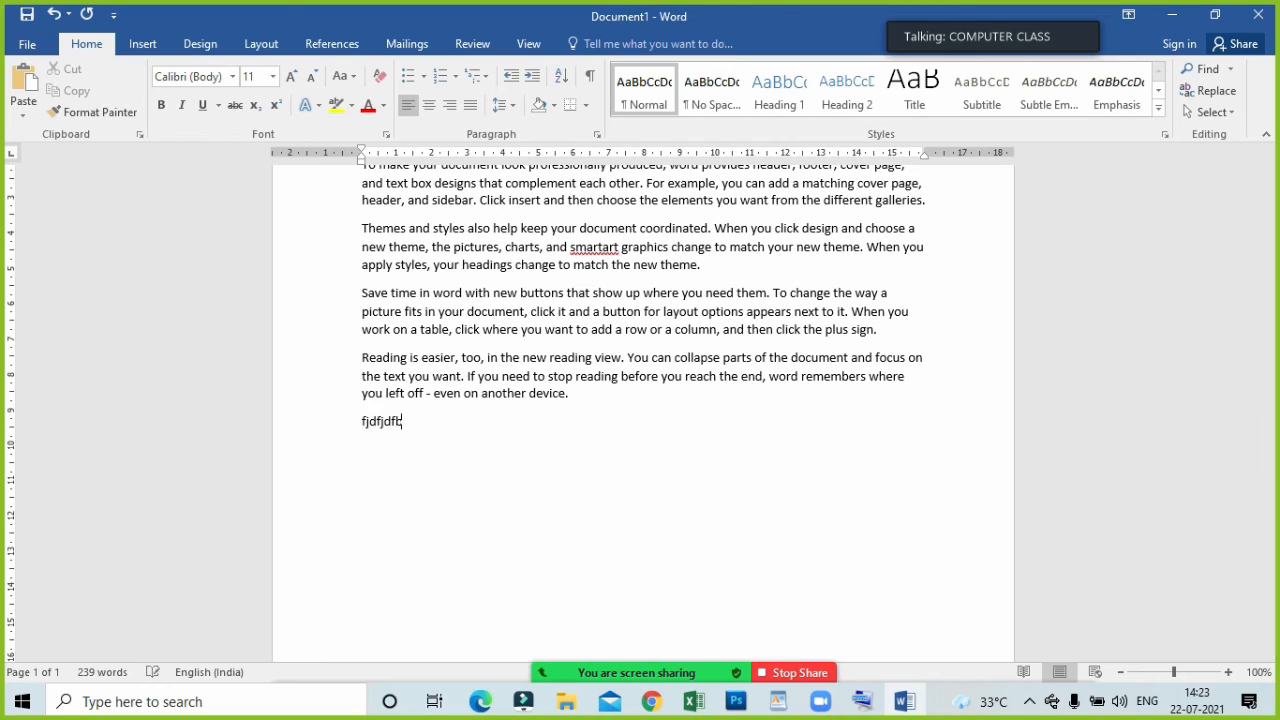
pyautogui.write('dbdbejgbjke')
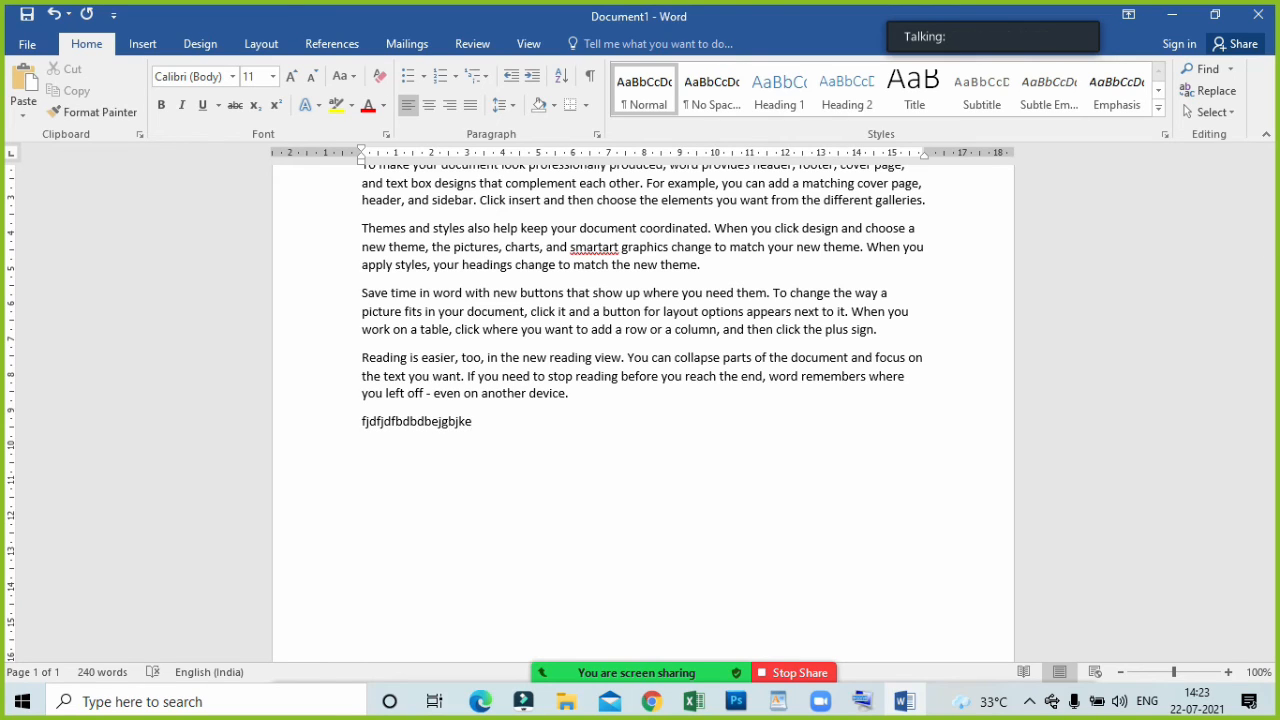
pyautogui.click(432, 496)
pyautogui.click(497, 427)
pyautogui.moveTo(497, 427); pyautogui.dragTo(335, 437)
pyautogui.press('BackSpace')
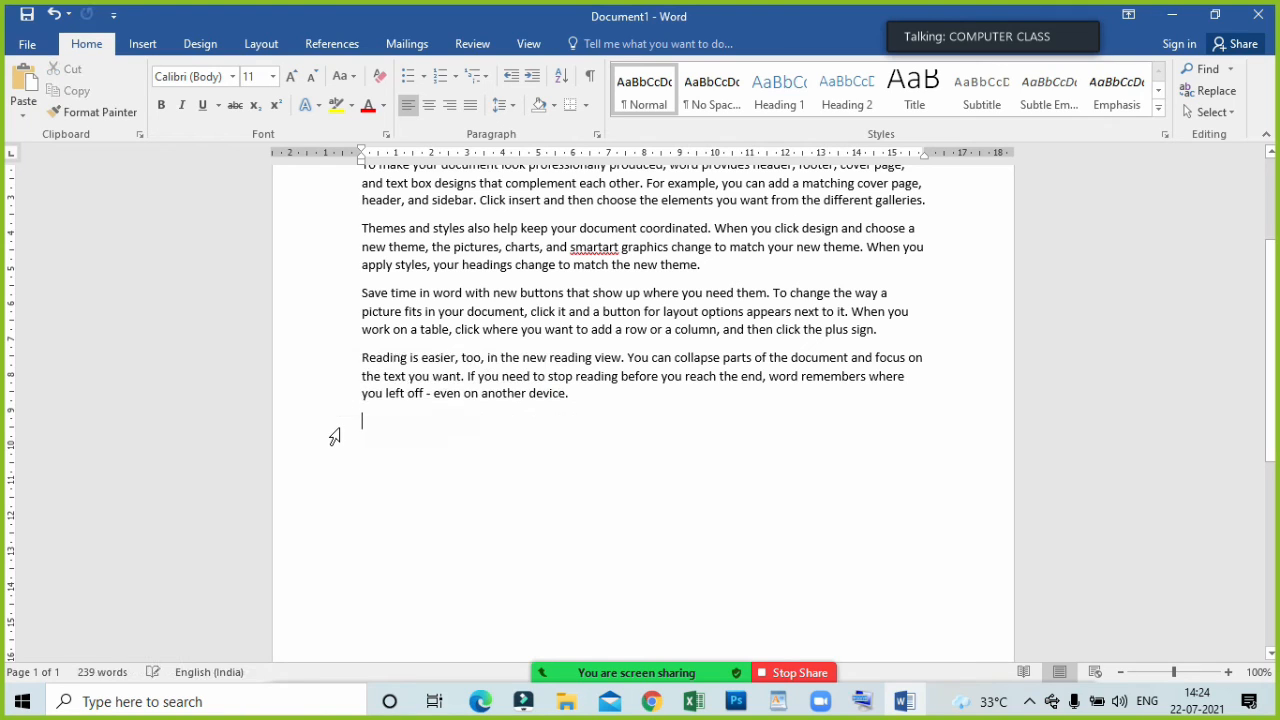
# Right-align the empty line and enter the sample lines Fbjhfdjjjdhfhddsbchas and Jjfifiehfiehfie.
pyautogui.click(453, 108)
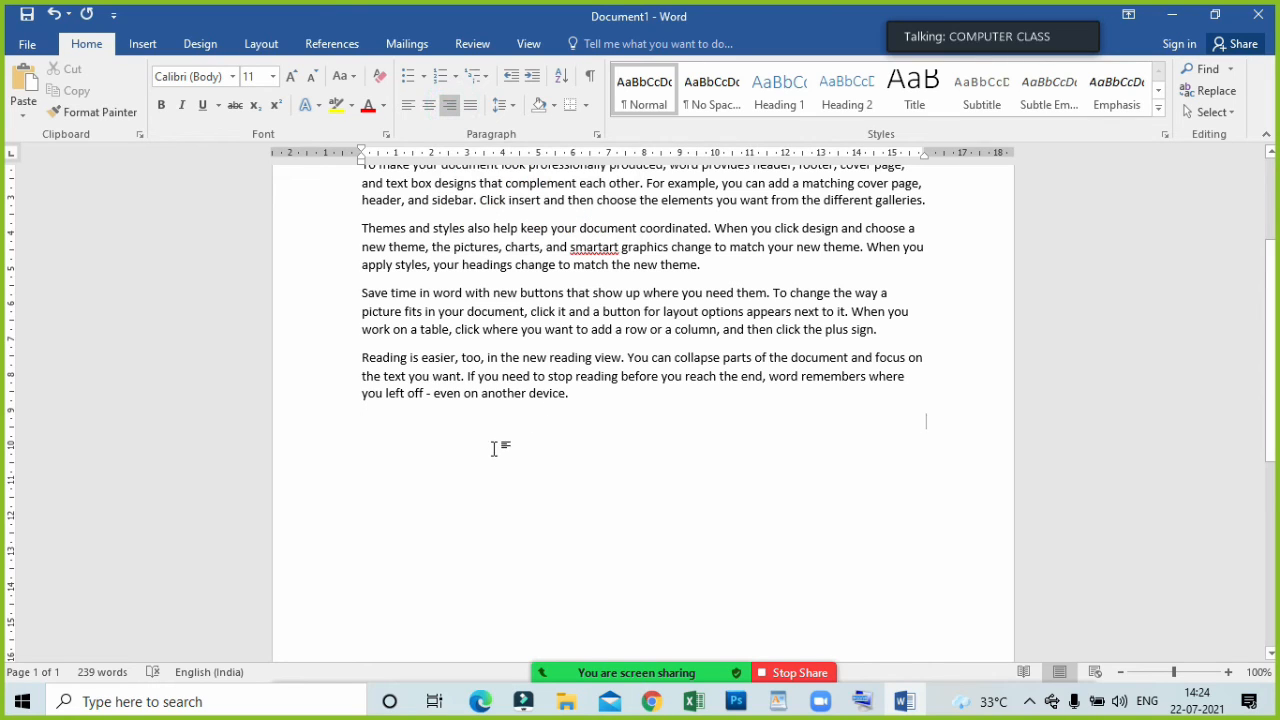
pyautogui.write('fbjhfdjjjdhf')
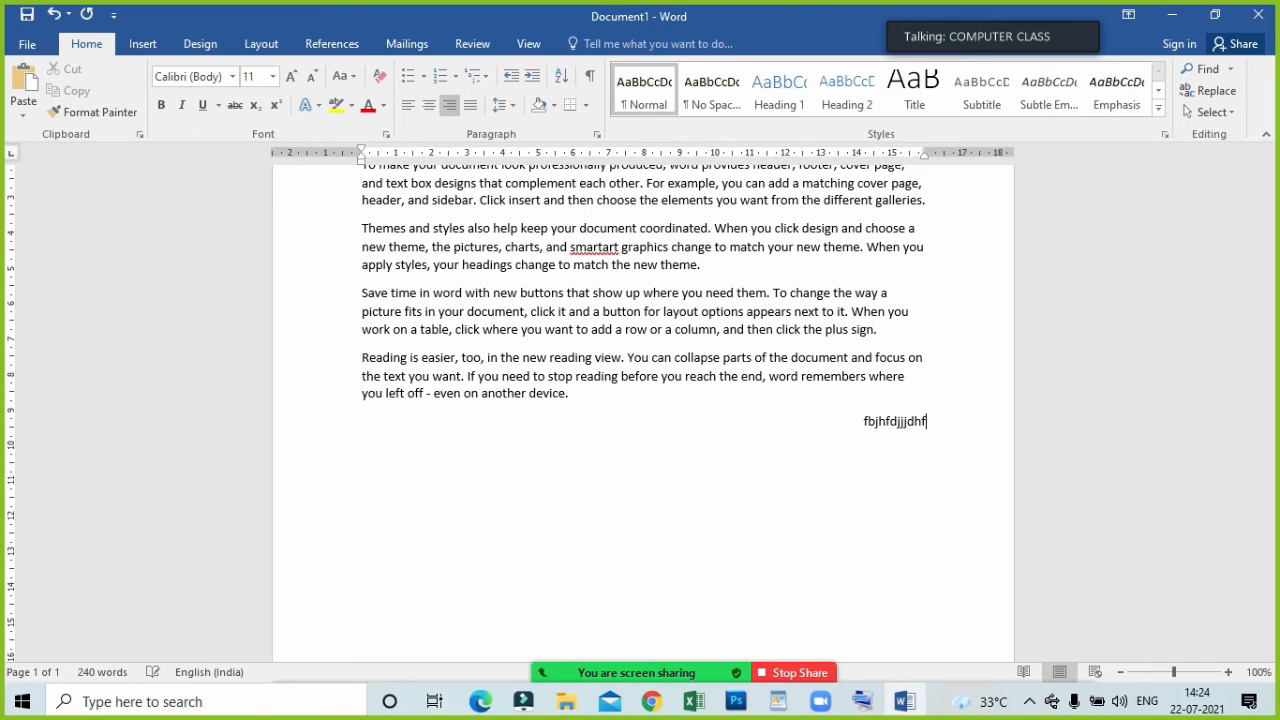
pyautogui.write('hddsbchas')
pyautogui.press('Return')
pyautogui.write('jjf')
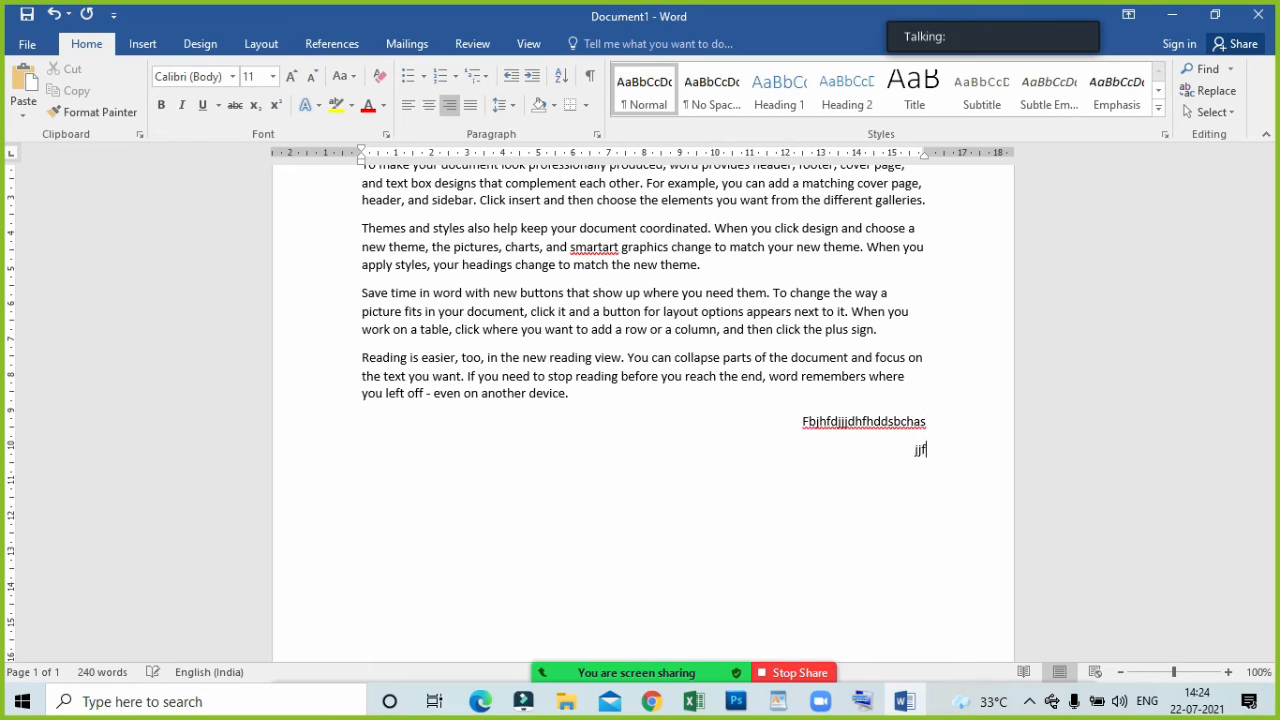
pyautogui.write('ifiehfiehfie')
pyautogui.press('Return')
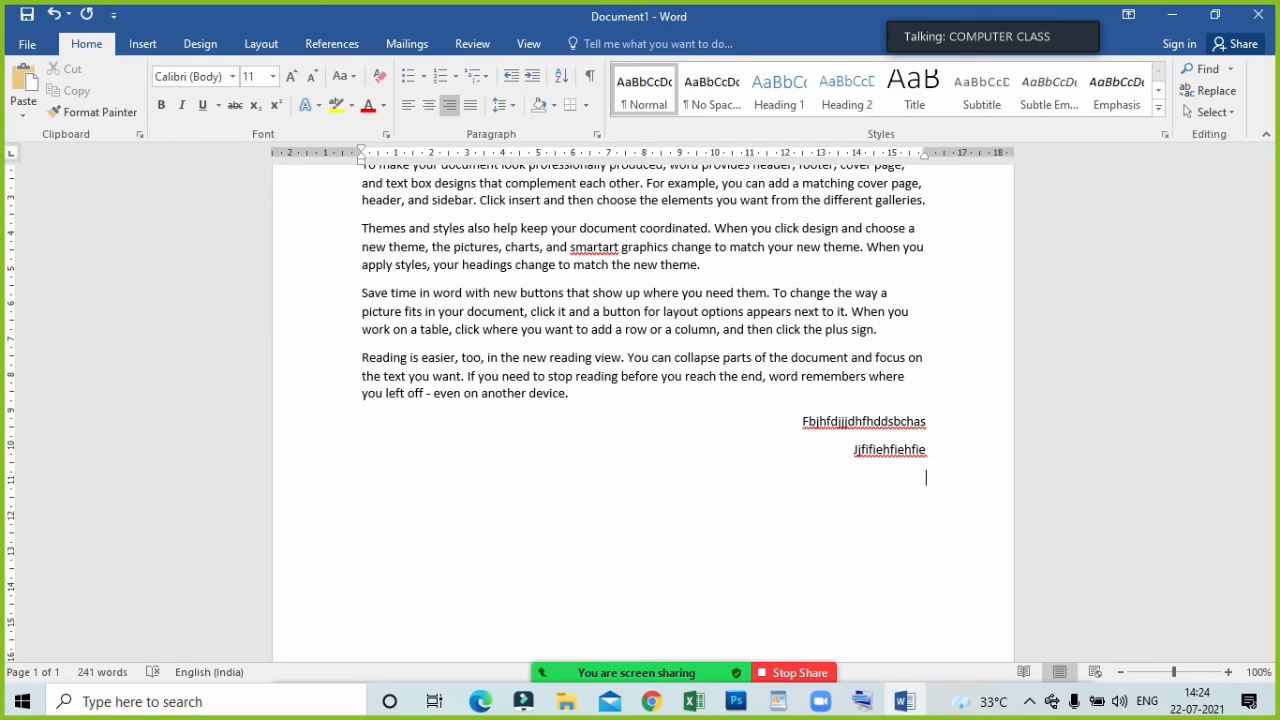
# Center the new empty line and enter the sample lines Dhfdsfdsbfs, Sfnskfnsf, Sgsd, G, Ds and g.
pyautogui.click(429, 106)
pyautogui.click(429, 105)
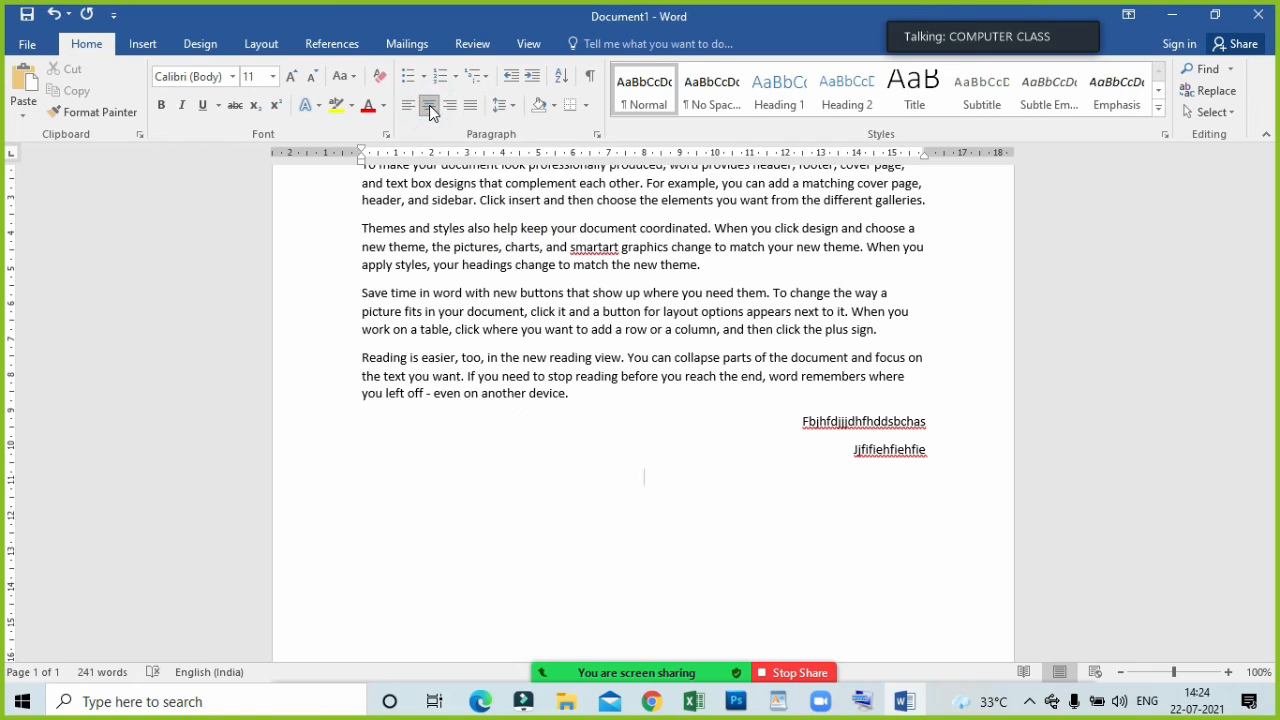
pyautogui.write('Dhfdsfdsbfs')
pyautogui.press('Return')
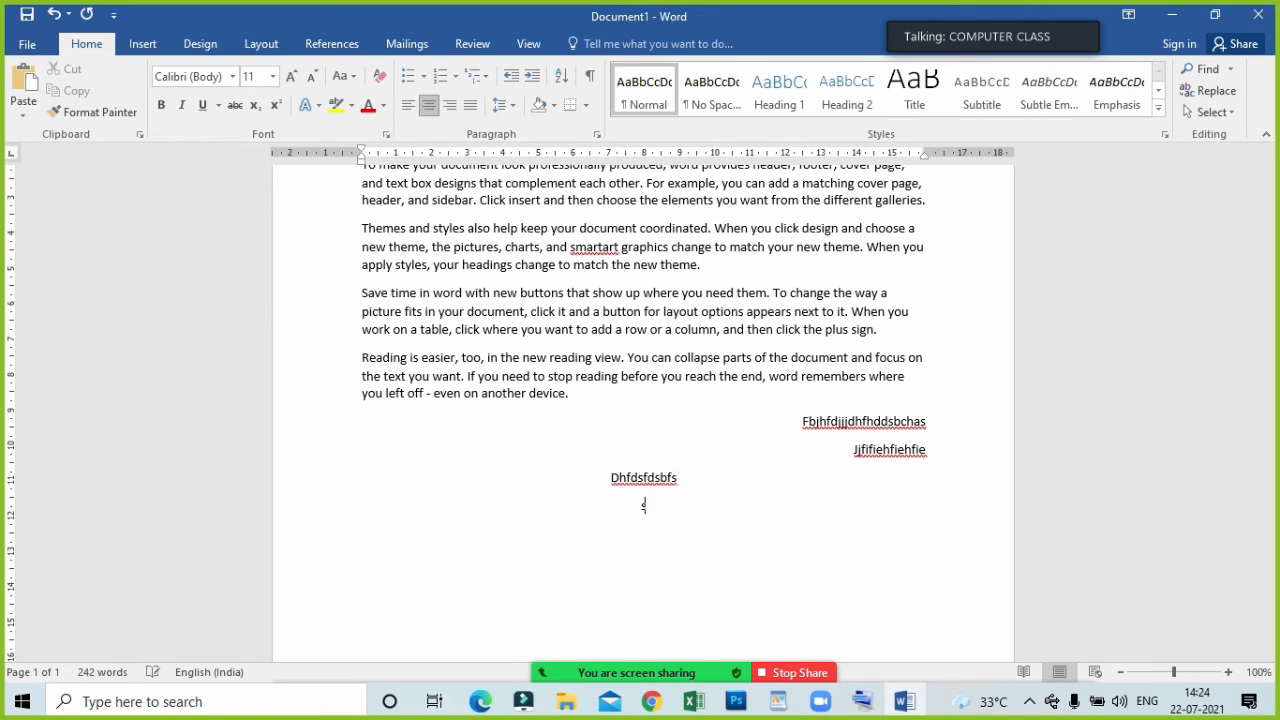
pyautogui.write('sfnskfnsf')
pyautogui.press('Return')
pyautogui.write('sgsd')
pyautogui.press('Return')
pyautogui.write('g')
pyautogui.press('Return')
pyautogui.write('ds g')
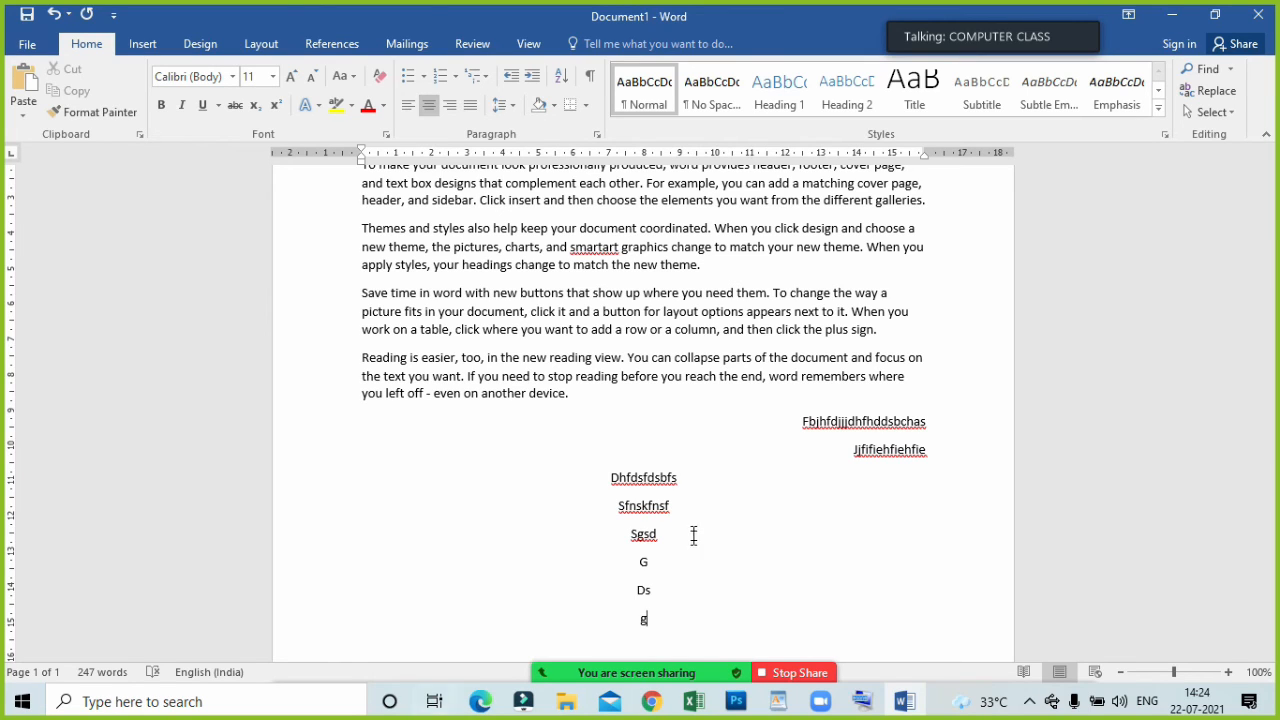
# Delete all the right-aligned and centered sample lines below the last body paragraph.
pyautogui.moveTo(596, 427); pyautogui.dragTo(765, 620)
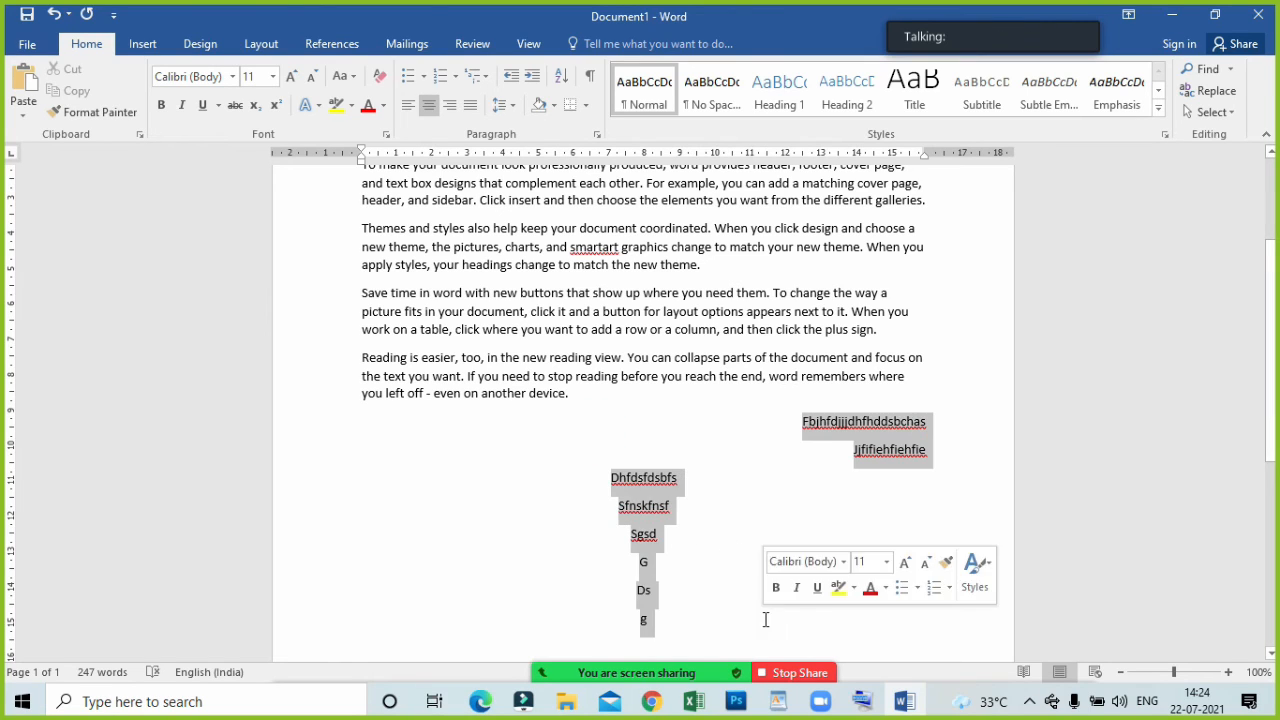
pyautogui.press('Delete')
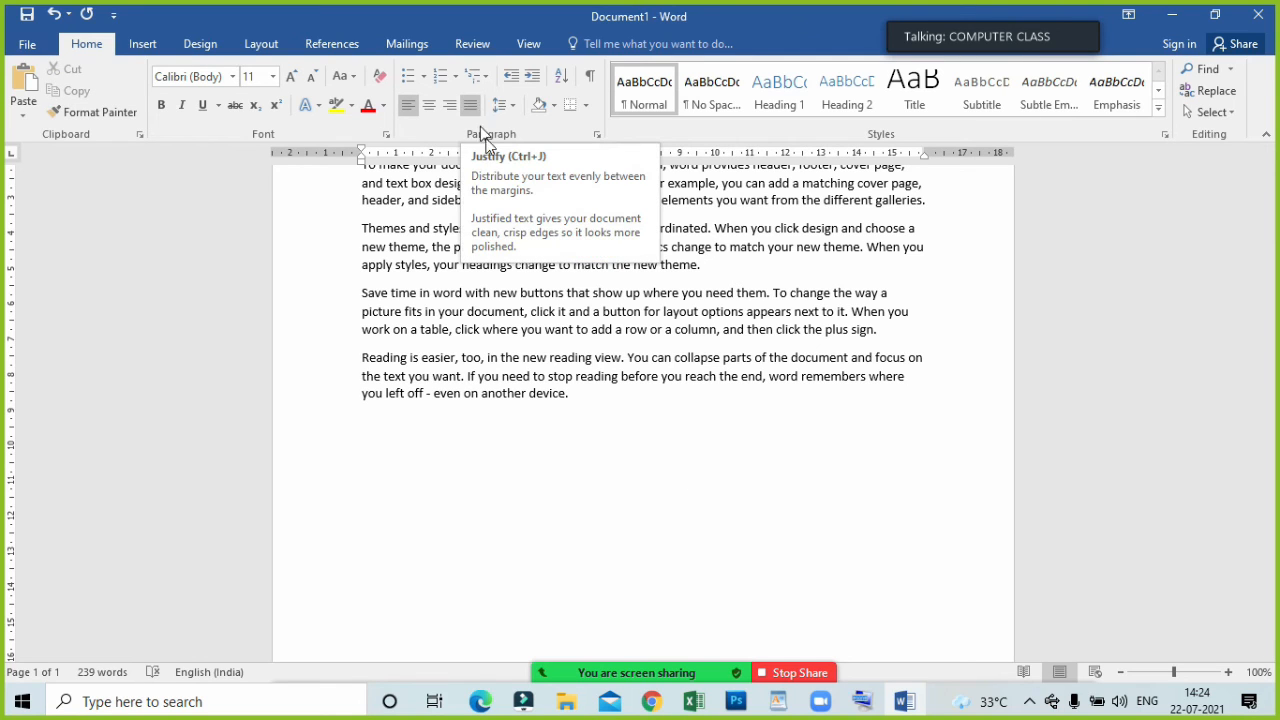
# Justify all five body paragraphs so their text spreads evenly between the margins.
pyautogui.scroll(3, 571, 392)
pyautogui.moveTo(363, 272); pyautogui.dragTo(571, 577)
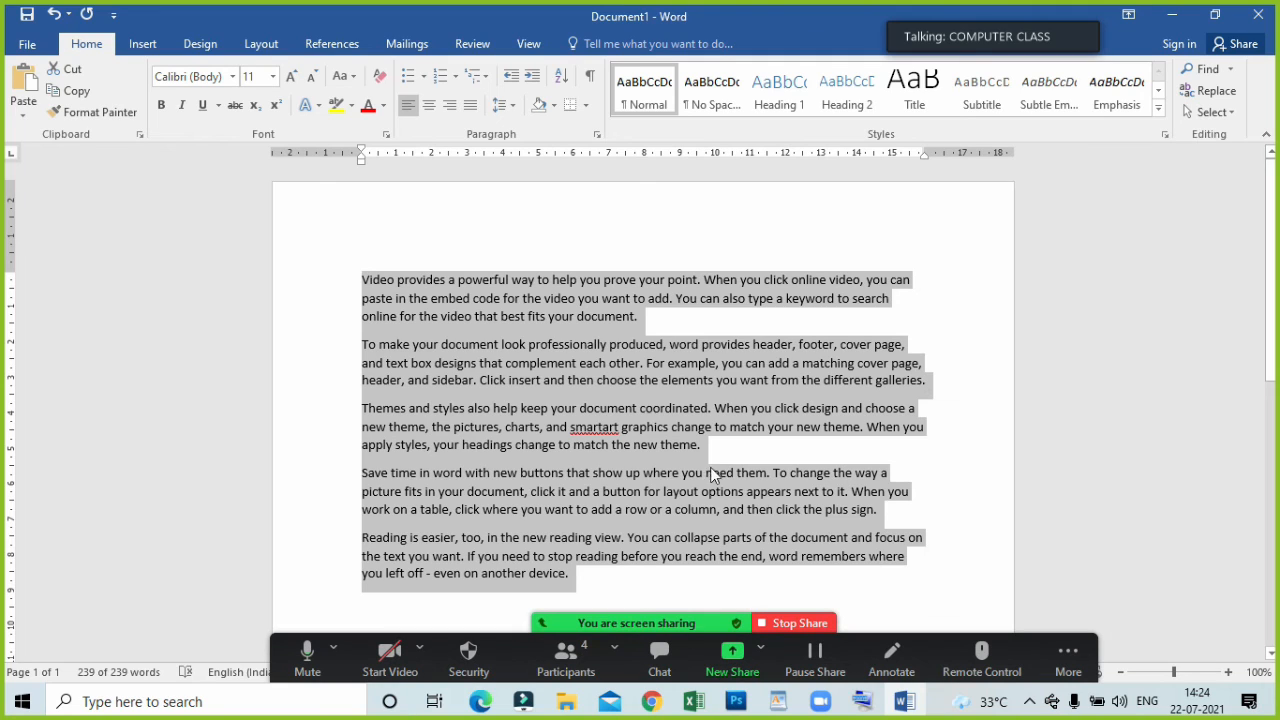
pyautogui.click(472, 107)
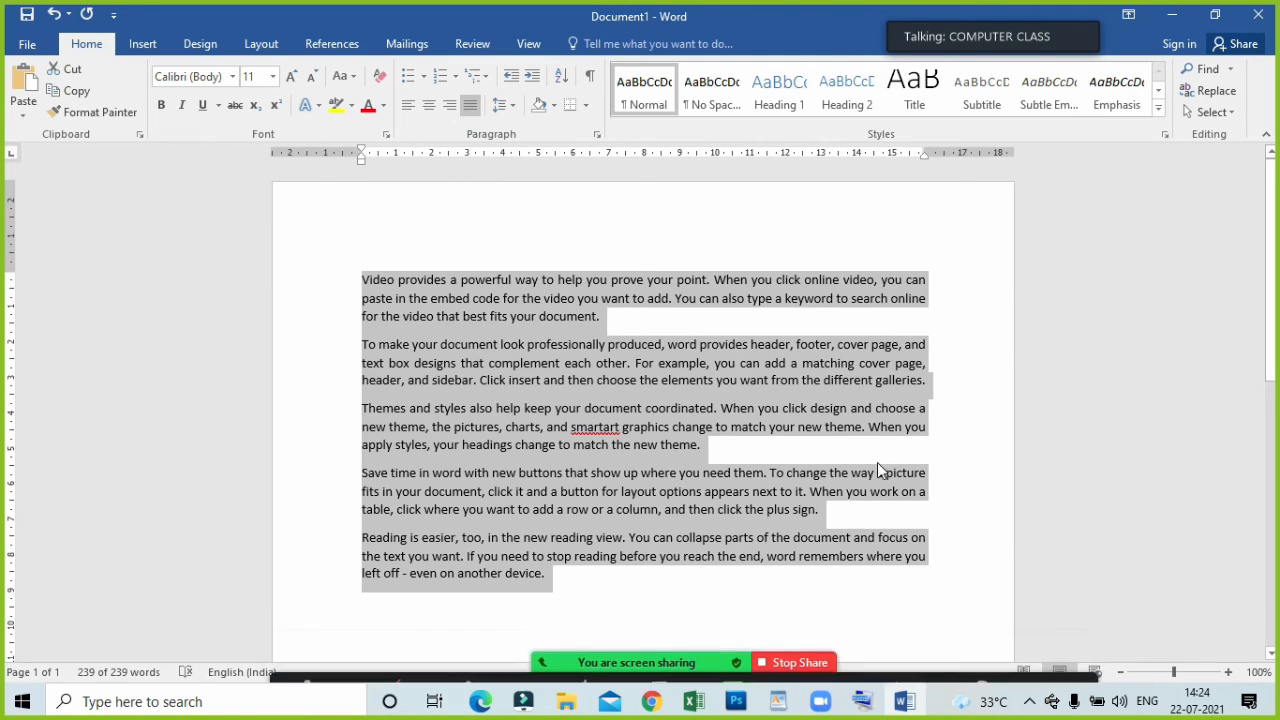
pyautogui.click(930, 384)
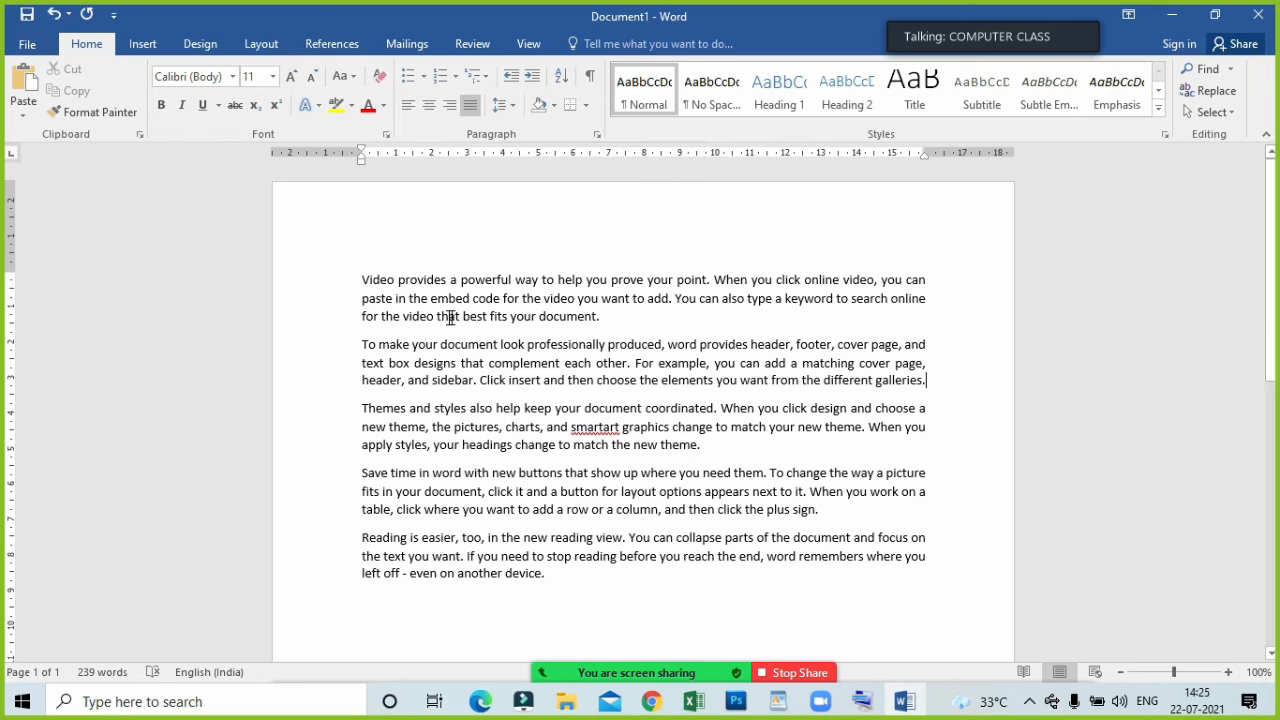
# Increase the left indent of all five body paragraphs by four levels.
pyautogui.moveTo(351, 268); pyautogui.dragTo(636, 585)
pyautogui.click(532, 80)
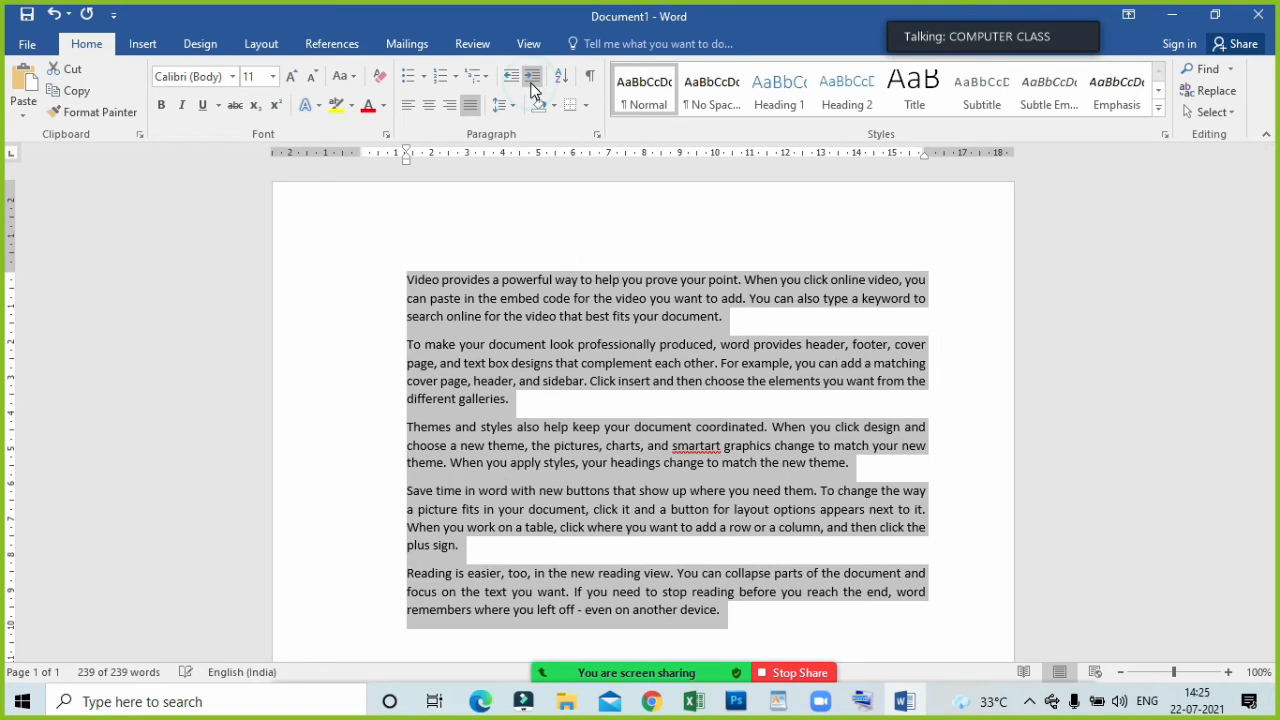
pyautogui.click(532, 80)
pyautogui.click(532, 80)
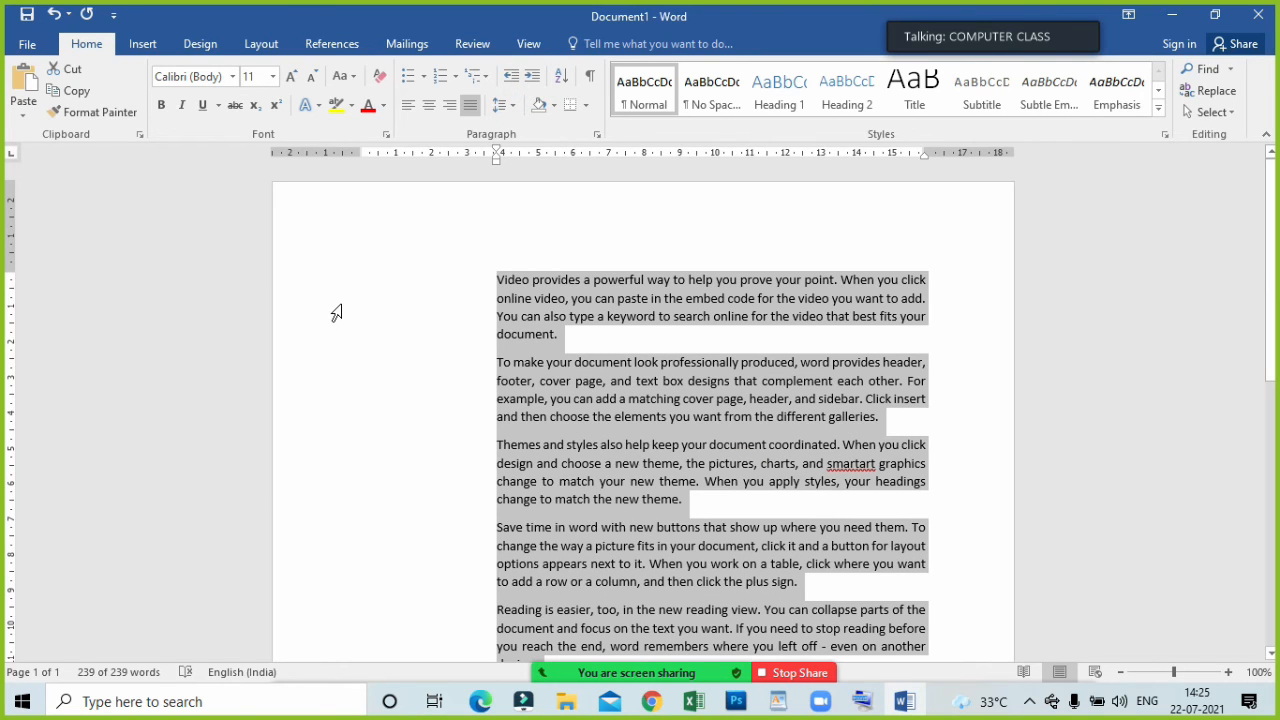
pyautogui.click(541, 77)
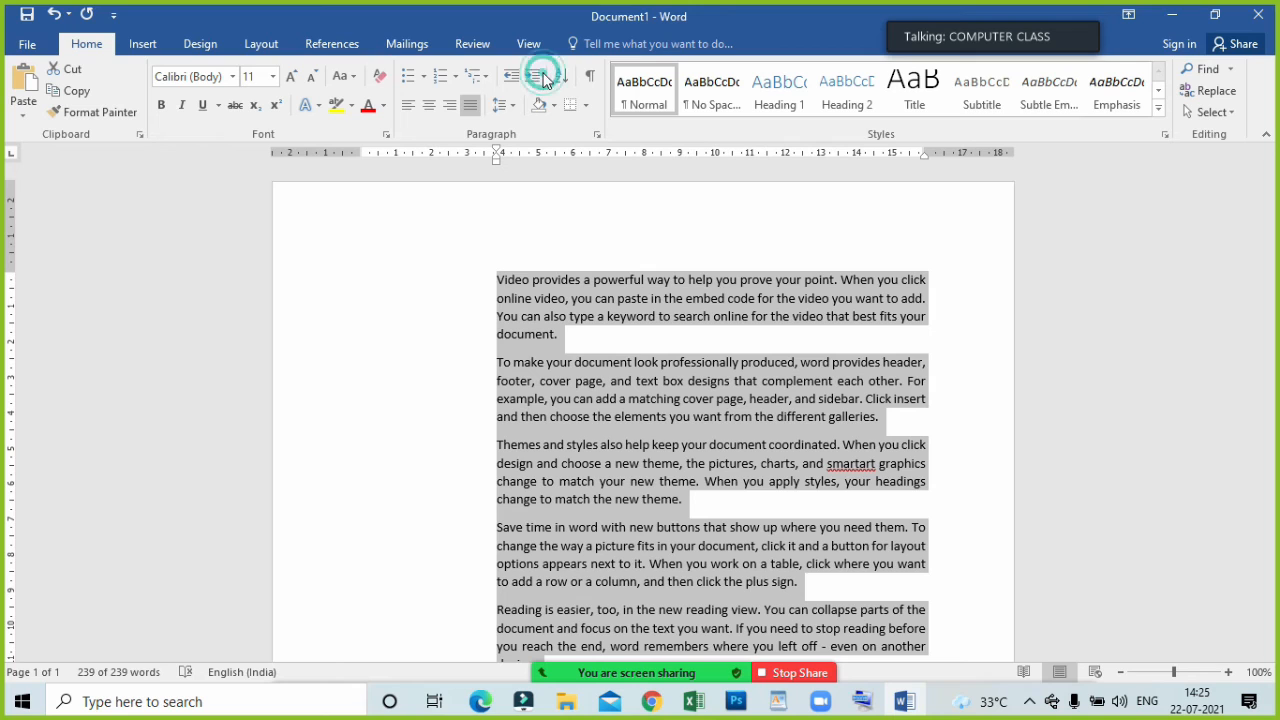
pyautogui.click(541, 78)
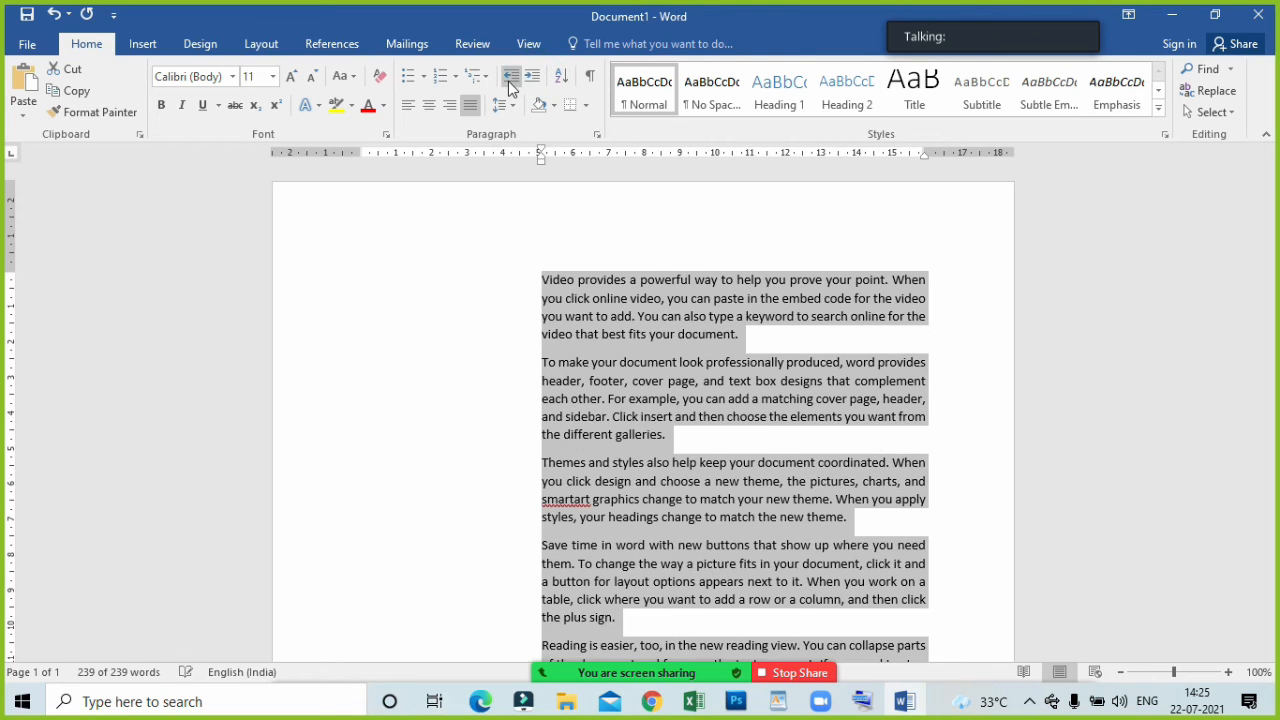
# Decrease the indent of the five body paragraphs back to the left margin.
pyautogui.click(510, 80)
pyautogui.click(510, 80)
pyautogui.click(510, 80)
pyautogui.click(510, 80)
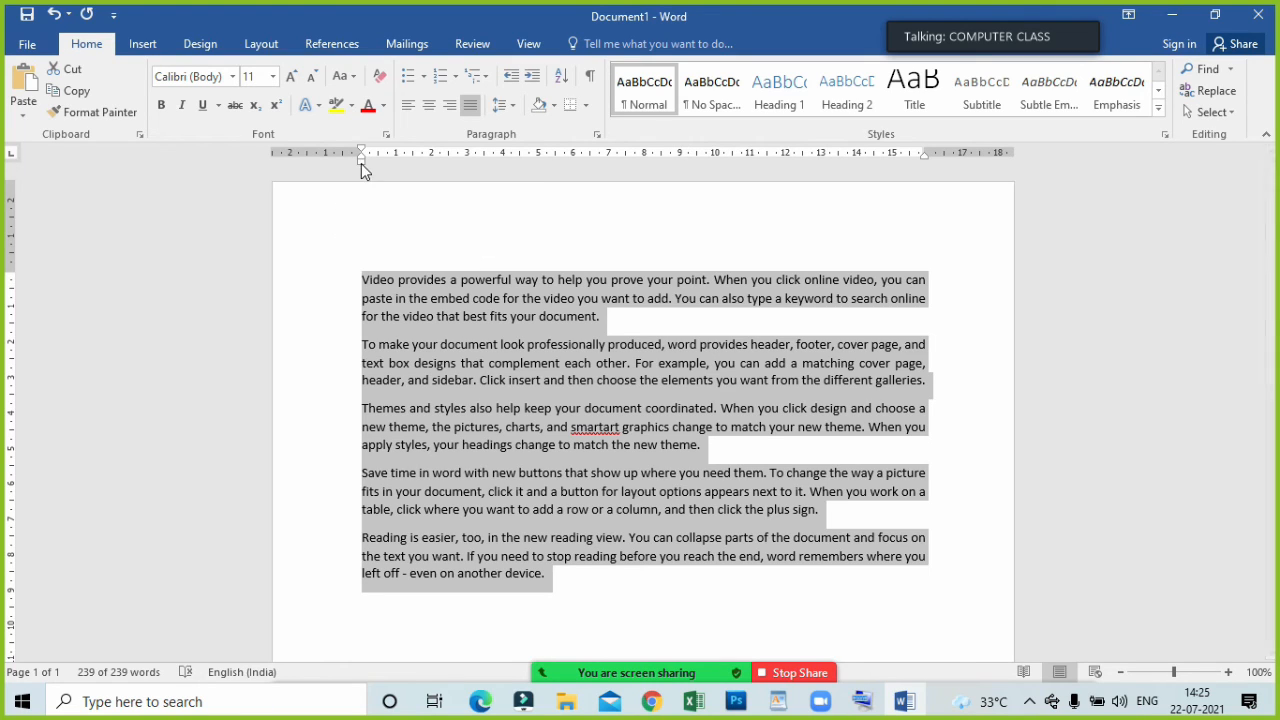
# Select the whole text and narrow the selection to the first line of the first paragraph.
pyautogui.moveTo(361, 165)
pyautogui.mouseDown()
pyautogui.moveTo(868, 200)
pyautogui.moveTo(363, 260)
pyautogui.mouseUp()
pyautogui.hotkey('ctrl', 'a')
pyautogui.click(295, 279)
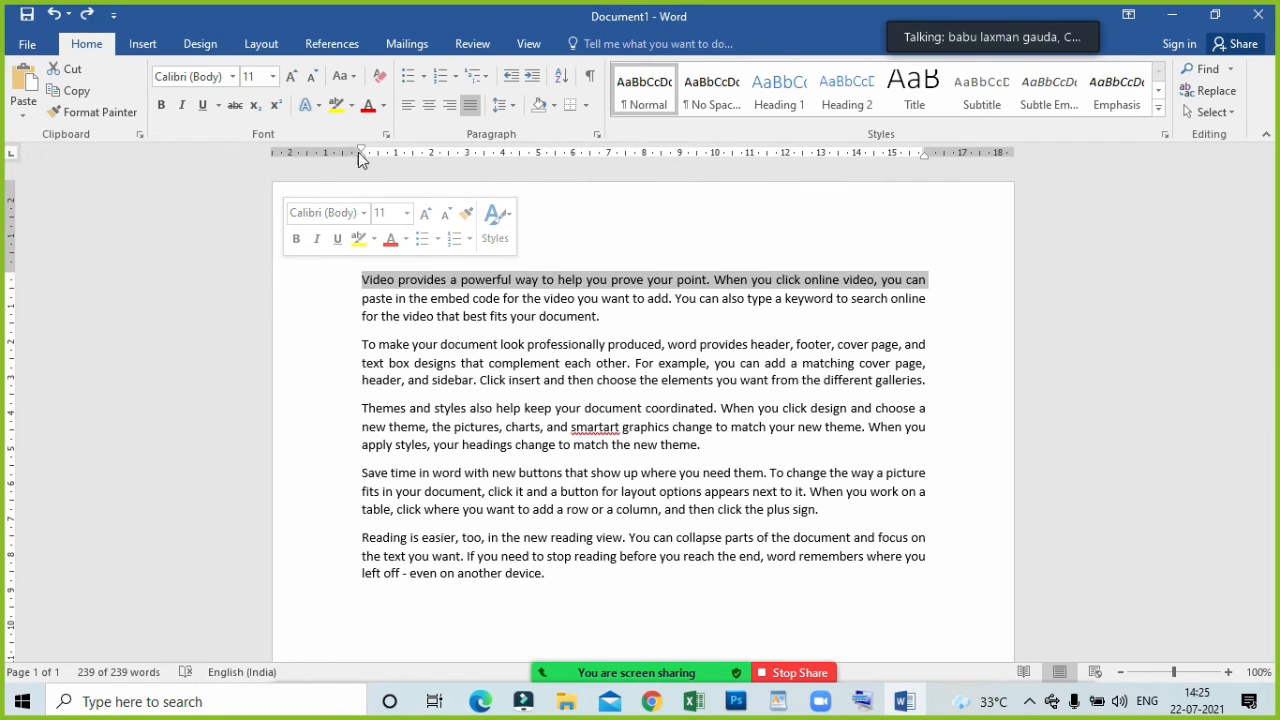
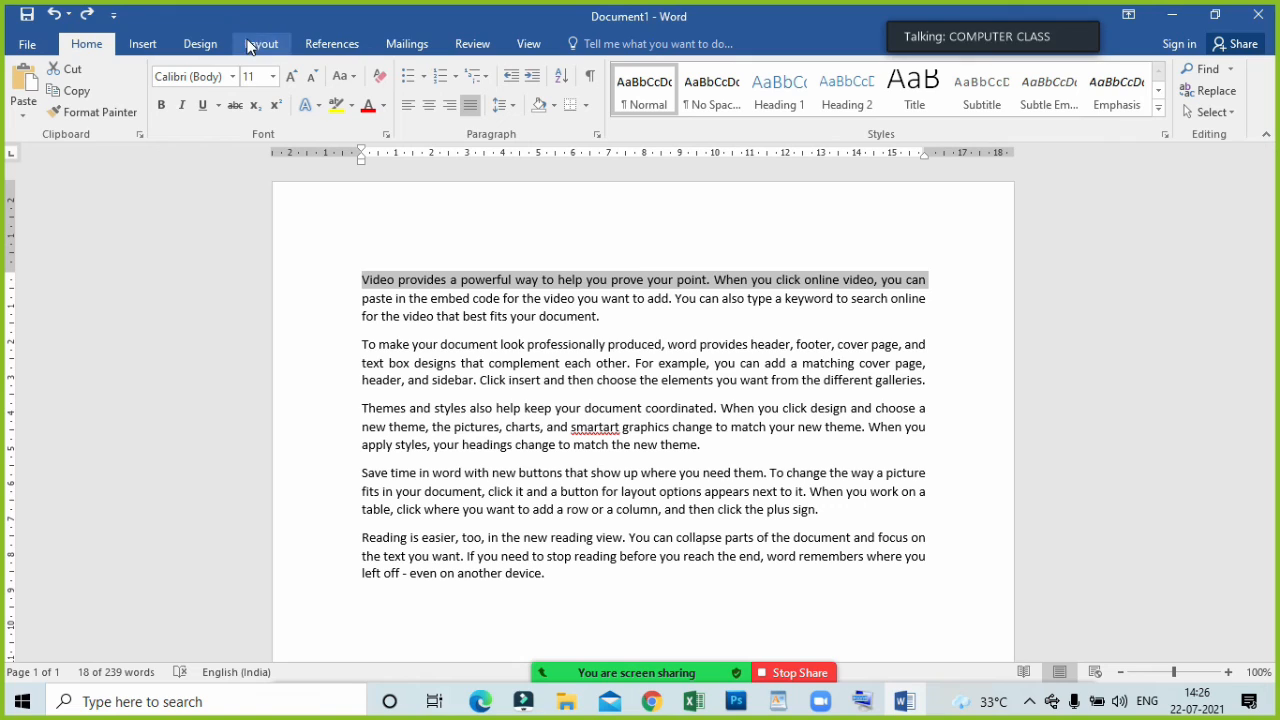
# Set the page margins to the Narrow preset with 1.27 cm on all sides.
pyautogui.click(209, 46)
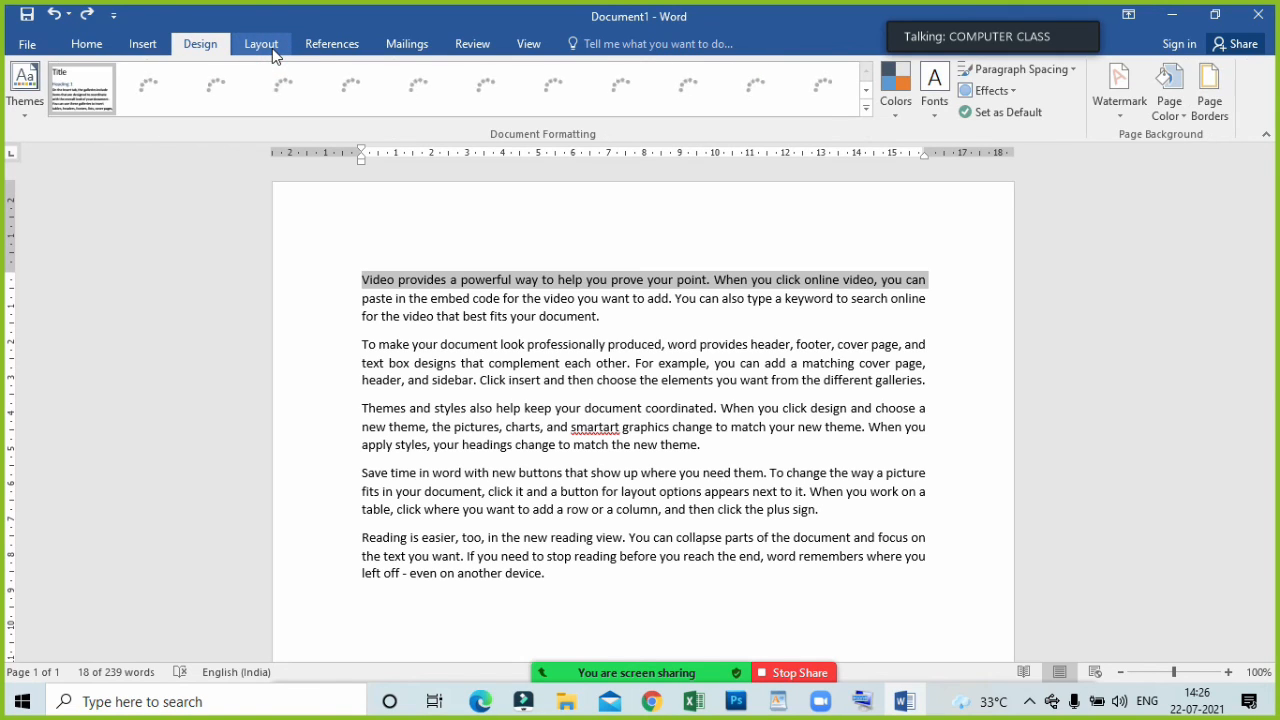
pyautogui.click(273, 50)
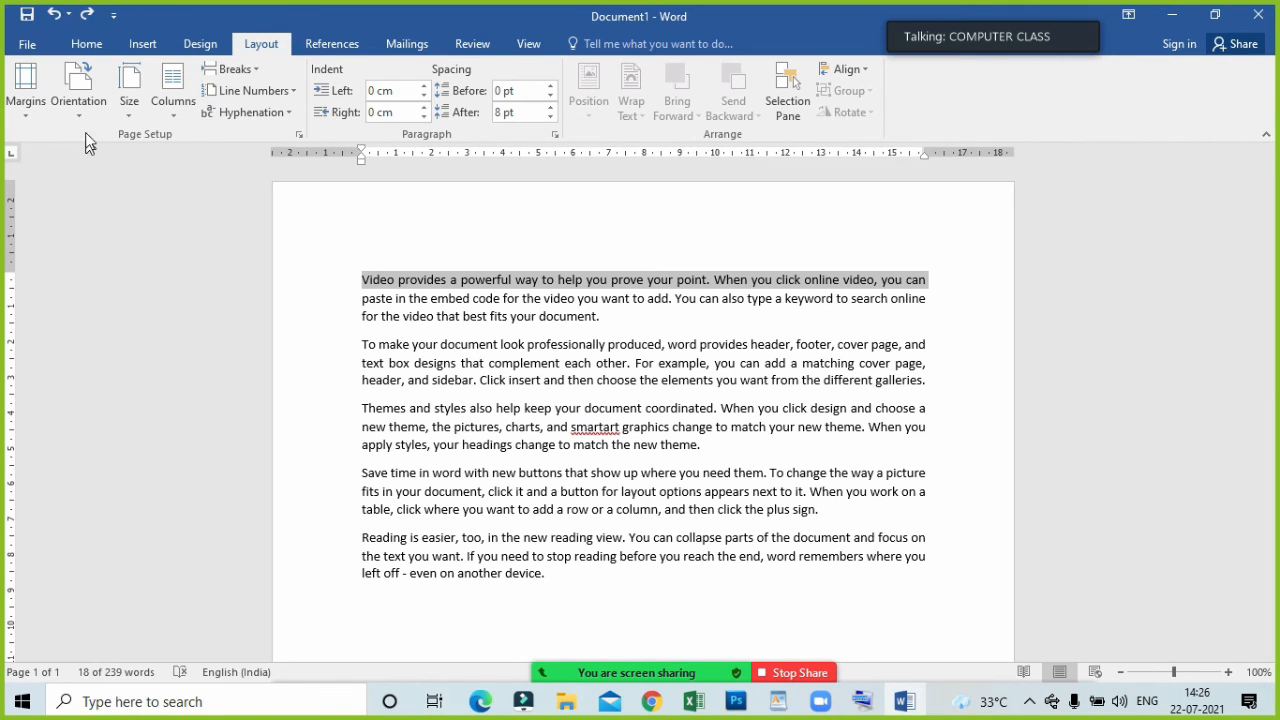
pyautogui.click(26, 100)
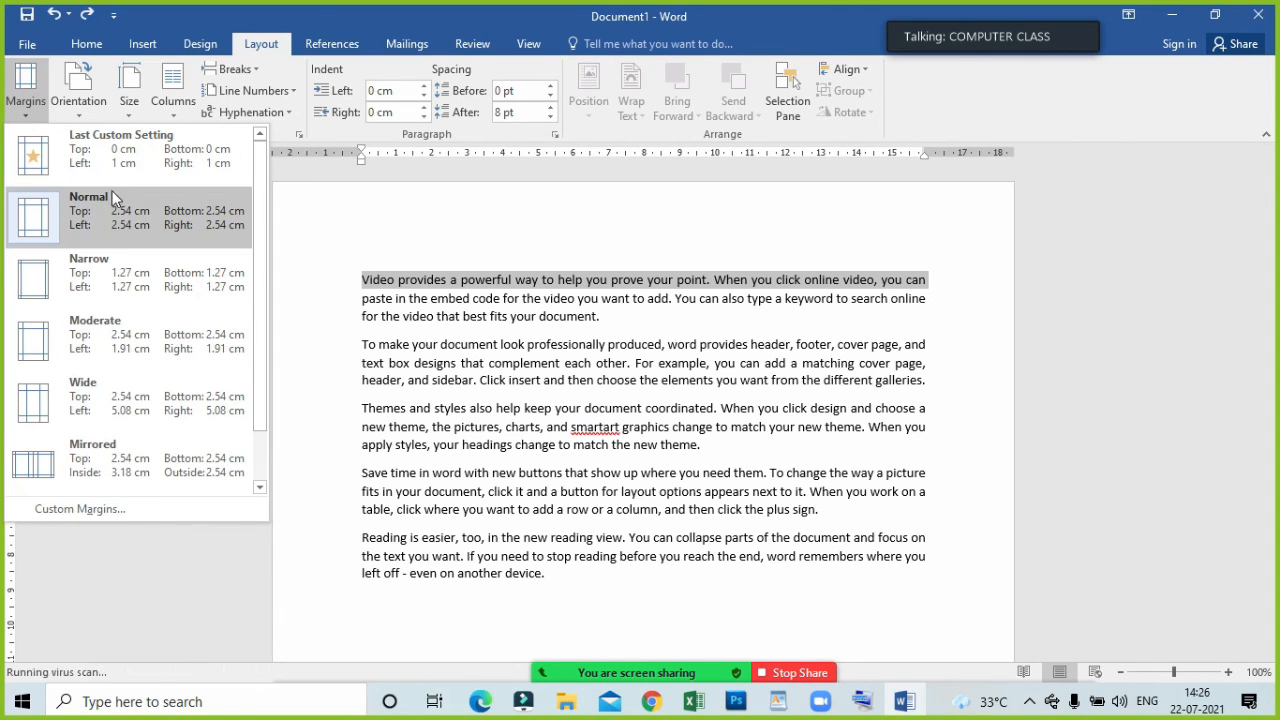
pyautogui.click(123, 278)
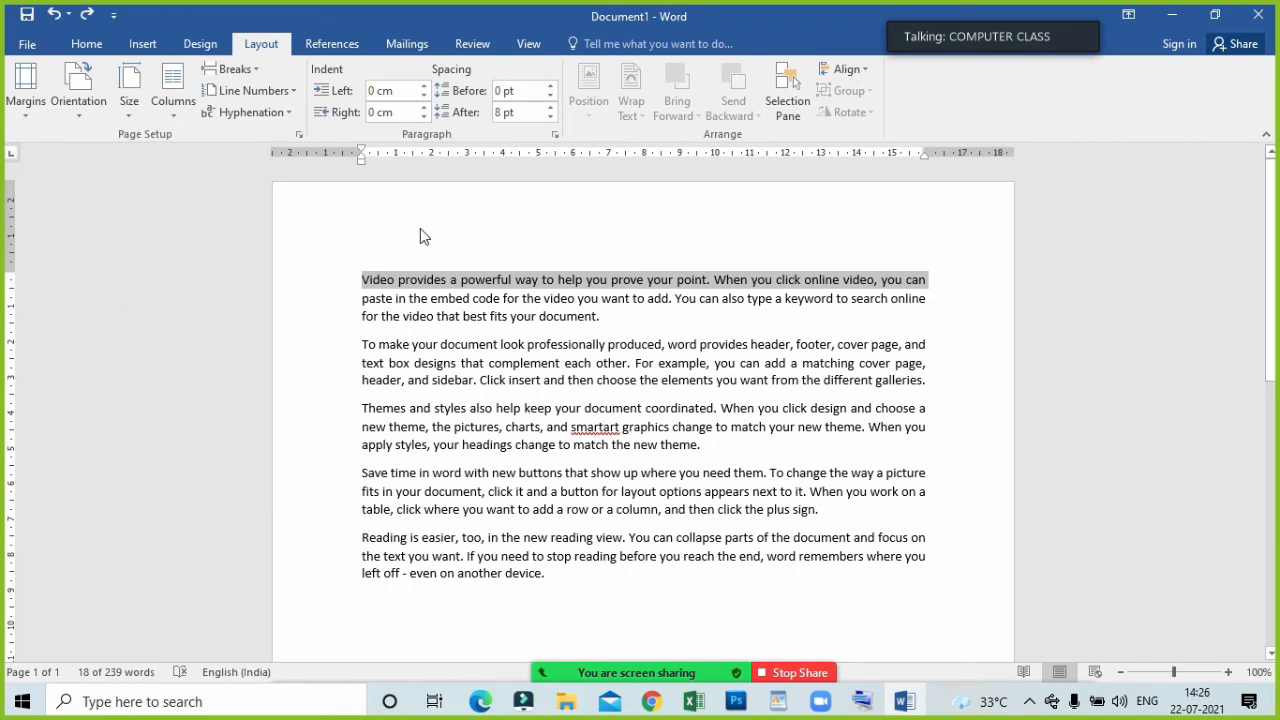
pyautogui.click(460, 386)
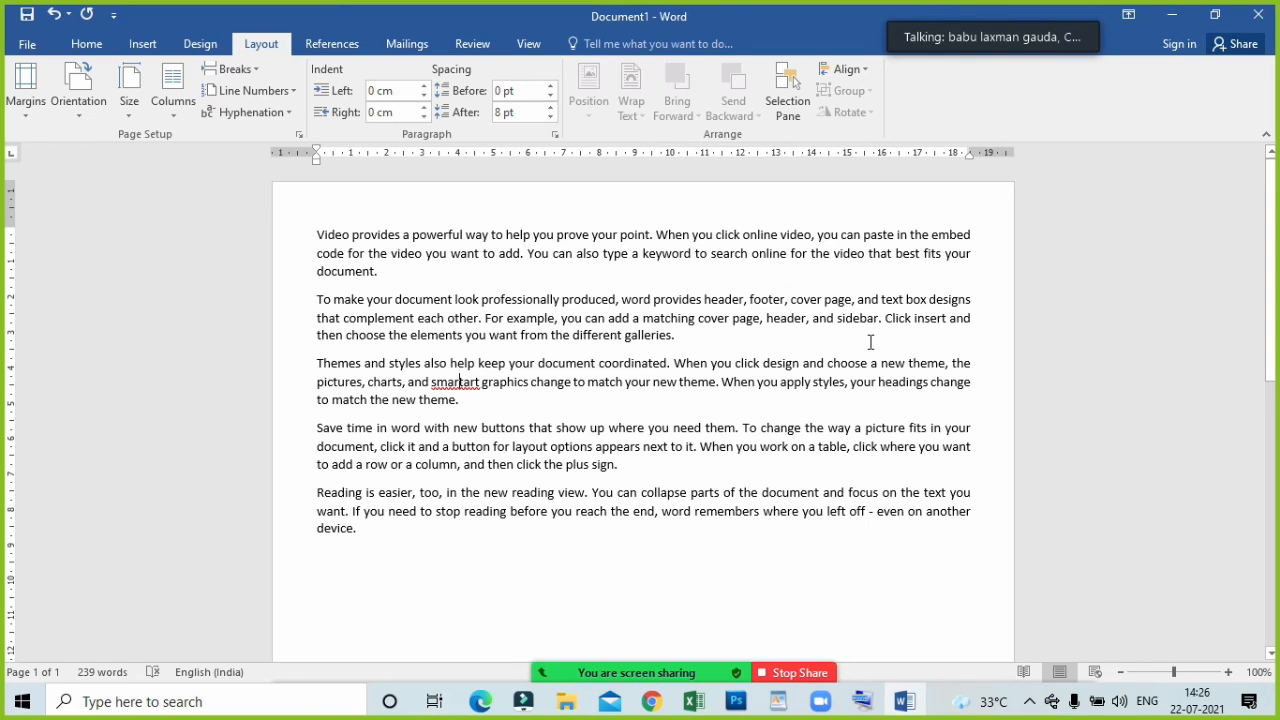
# Return the page margins to the Normal preset with 2.54 cm on all sides.
pyautogui.click(28, 90)
pyautogui.click(118, 221)
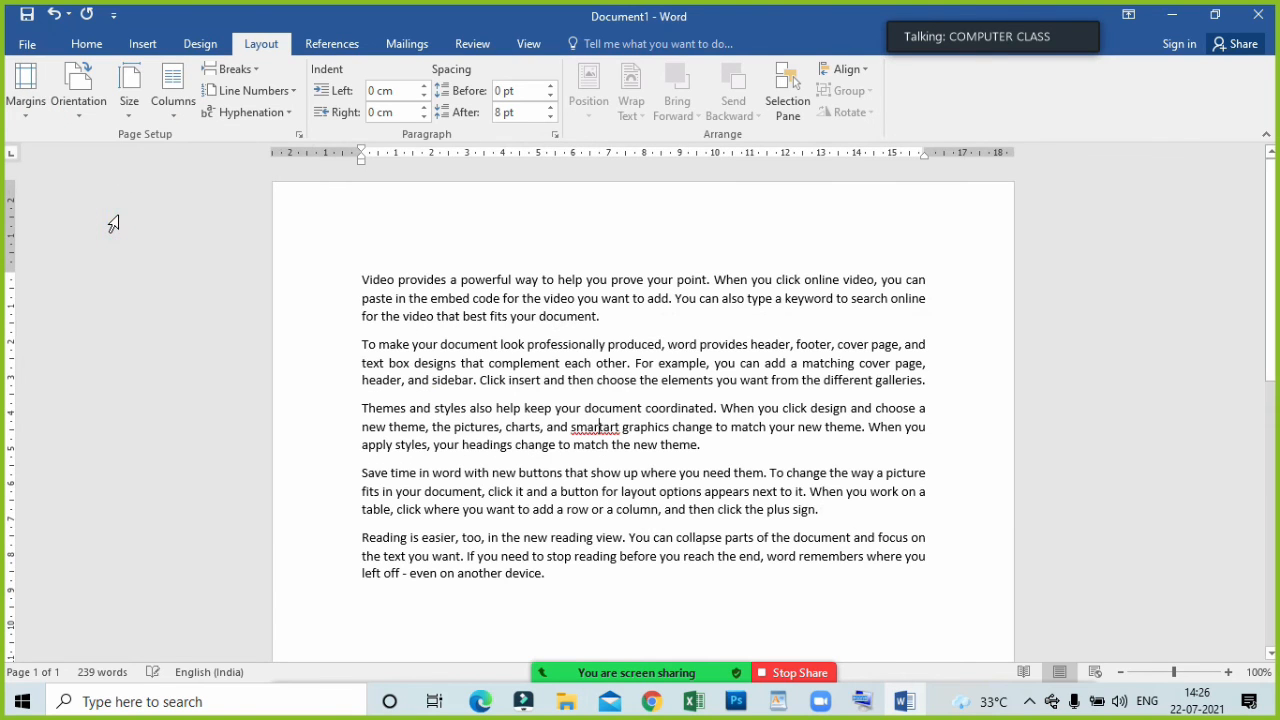
pyautogui.click(22, 118)
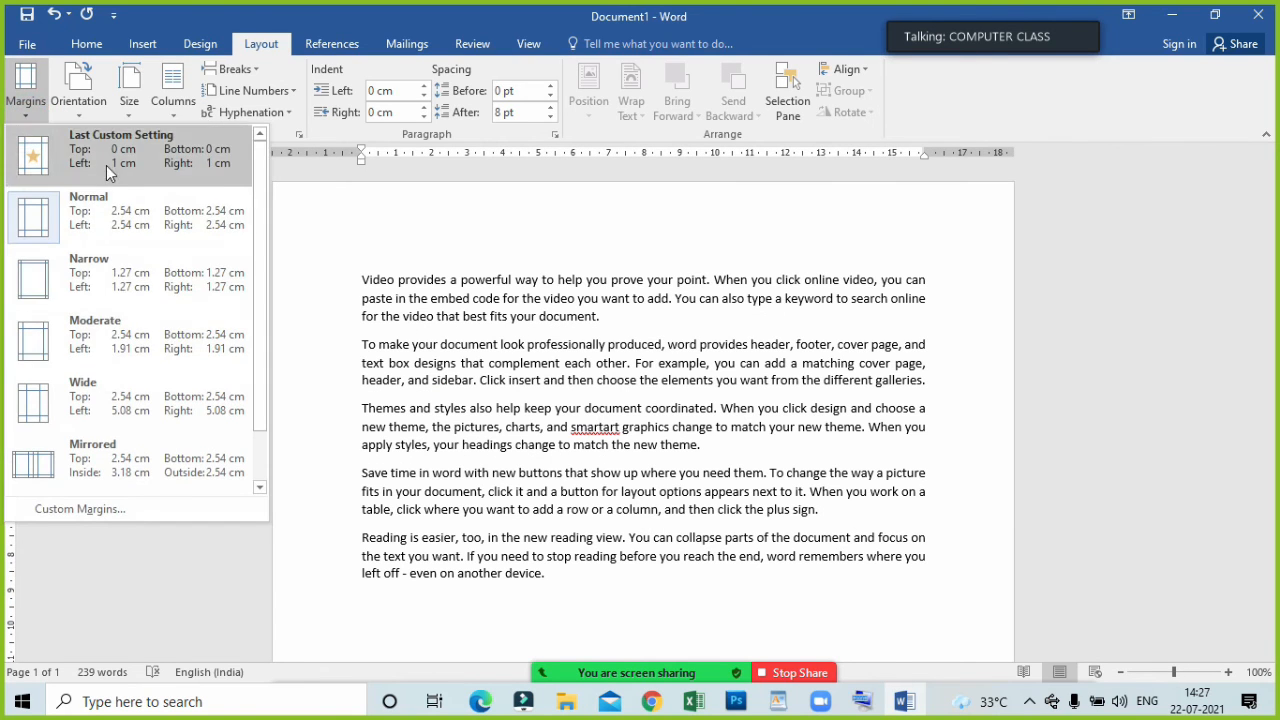
pyautogui.click(468, 230)
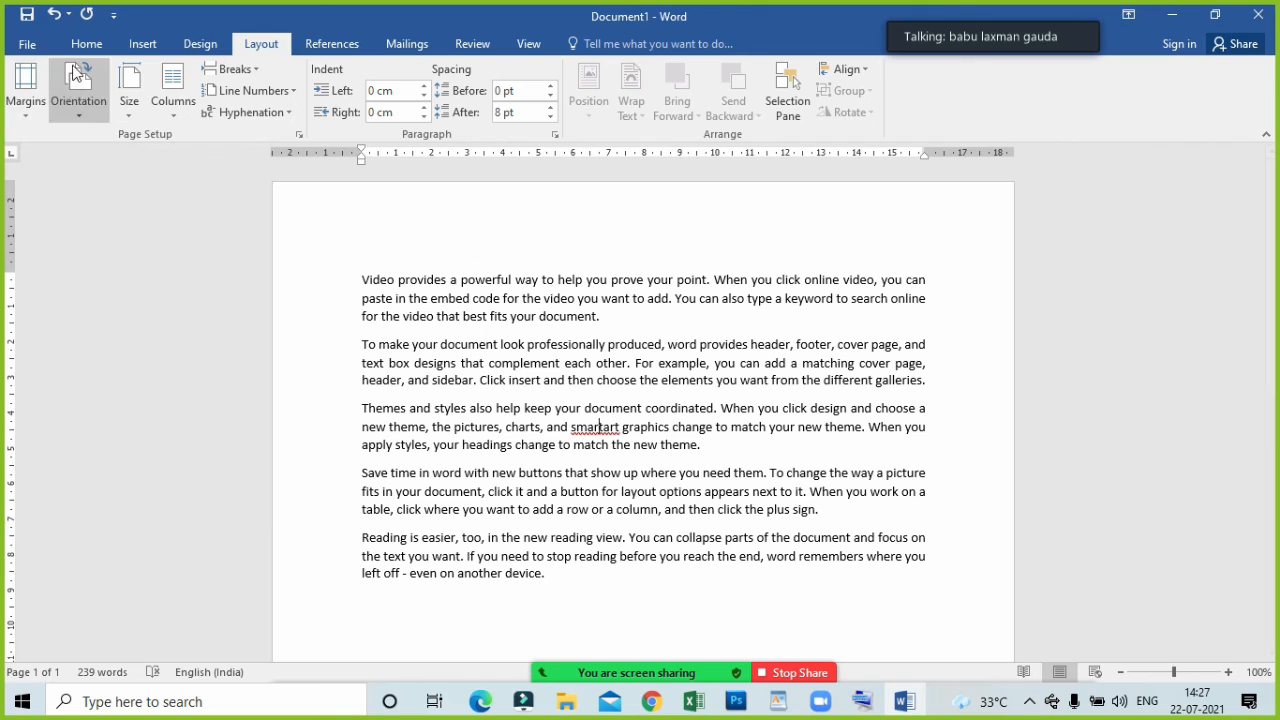
# Set the line spacing of all five body paragraphs to 1.0.
pyautogui.click(86, 44)
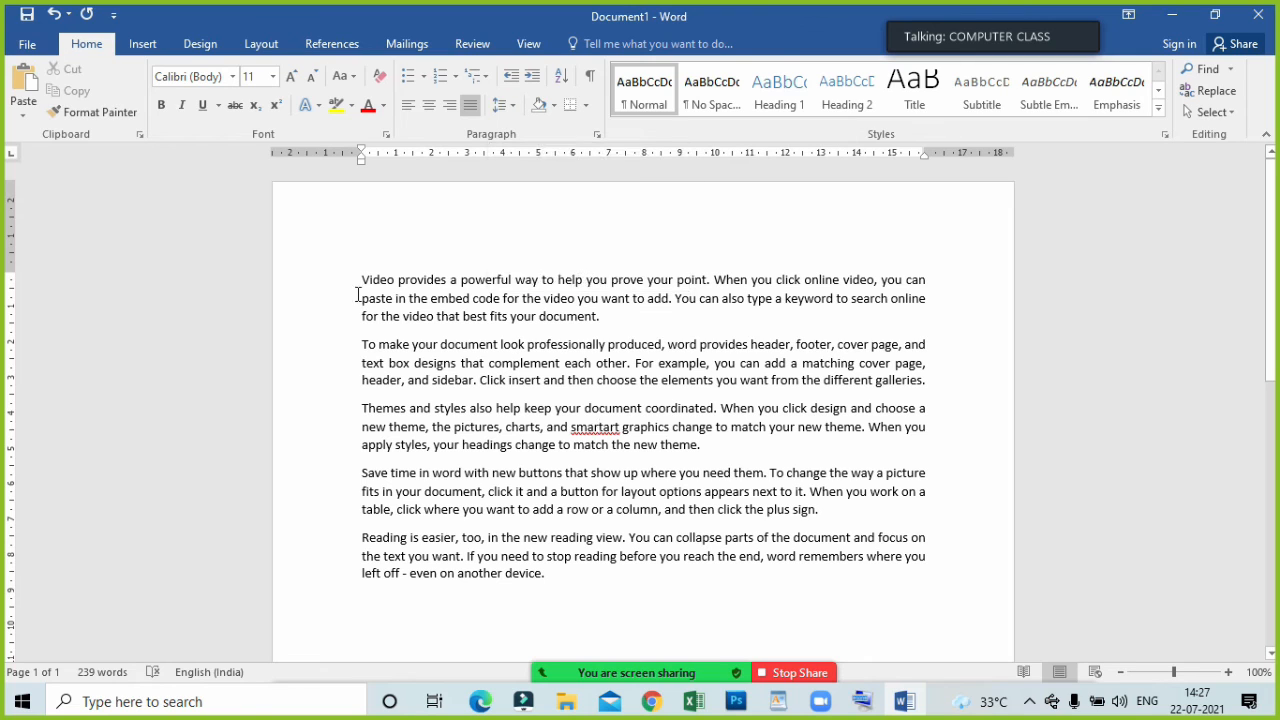
pyautogui.moveTo(344, 285); pyautogui.dragTo(525, 577)
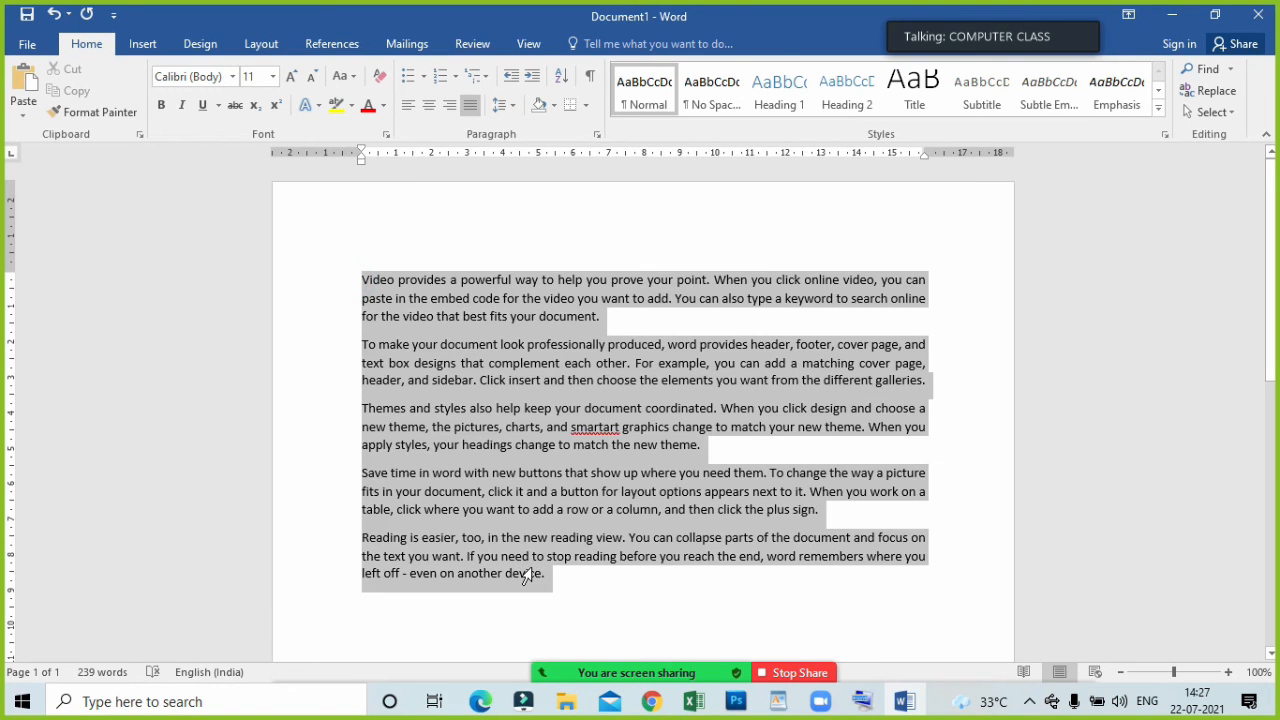
pyautogui.click(513, 110)
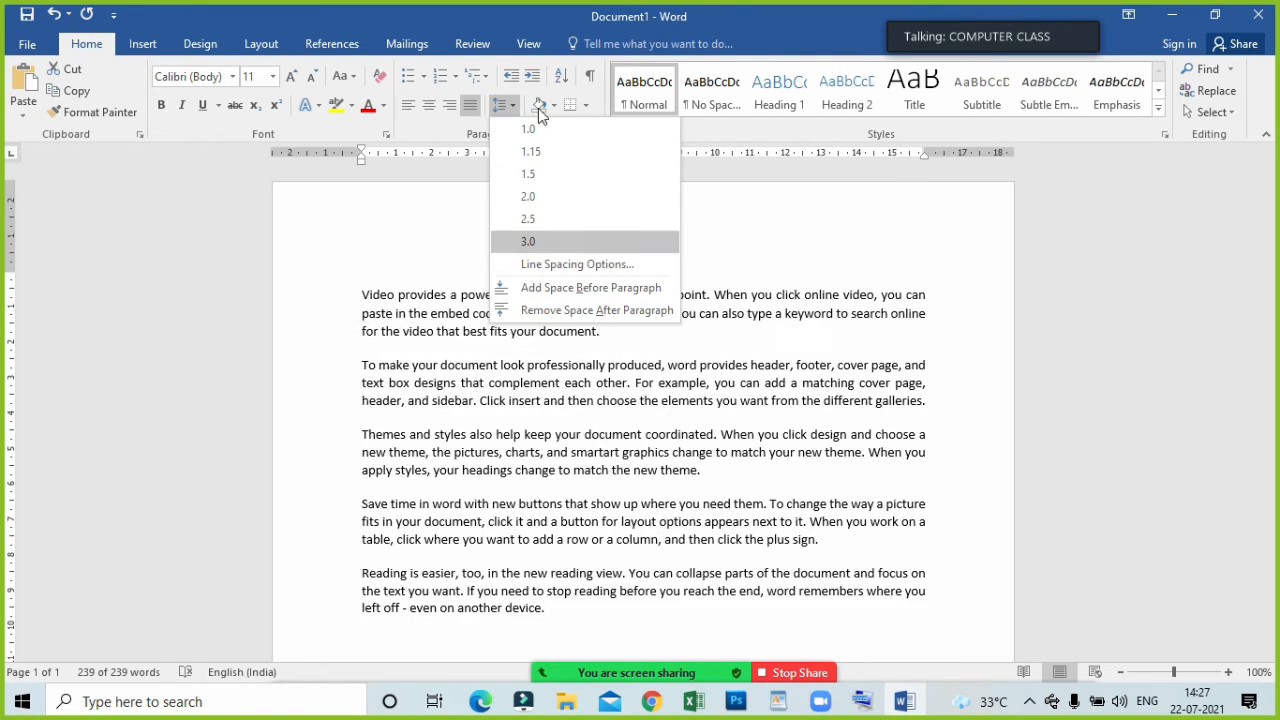
pyautogui.click(535, 125)
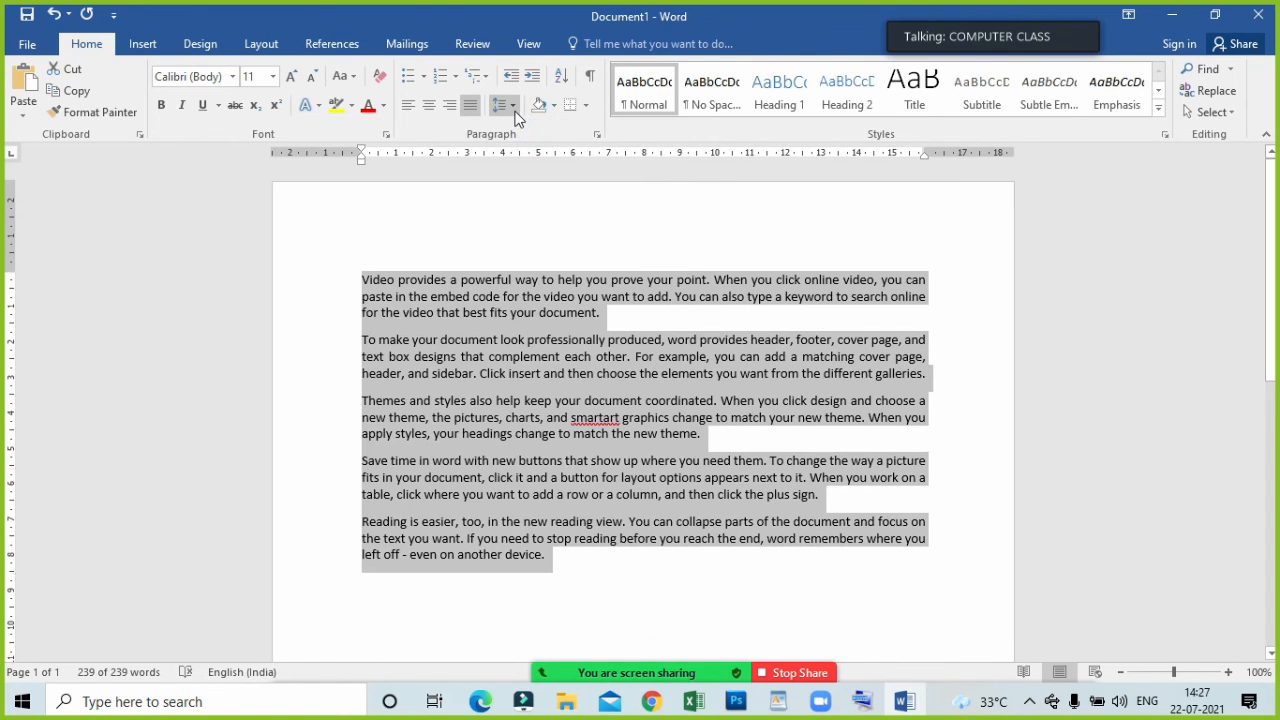
# Widen the line spacing of the five body paragraphs to 2.0 and set it back to 1.0.
pyautogui.click(503, 104)
pyautogui.click(538, 194)
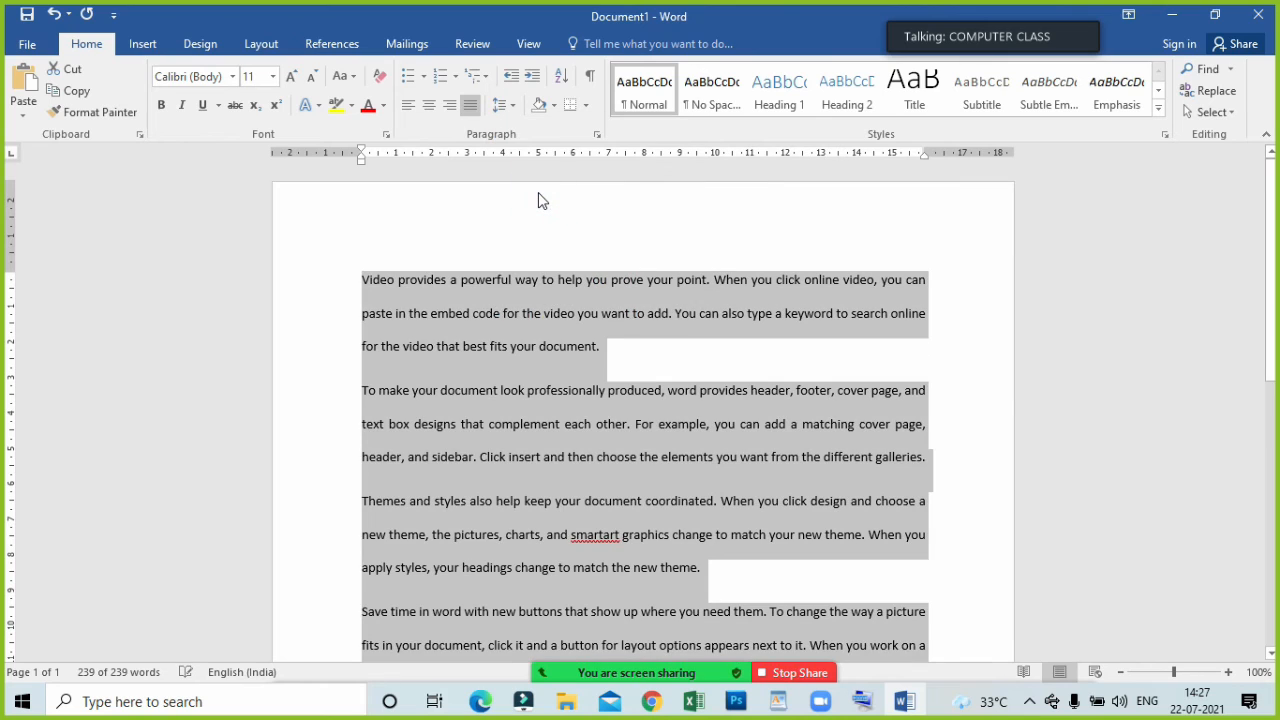
pyautogui.click(505, 105)
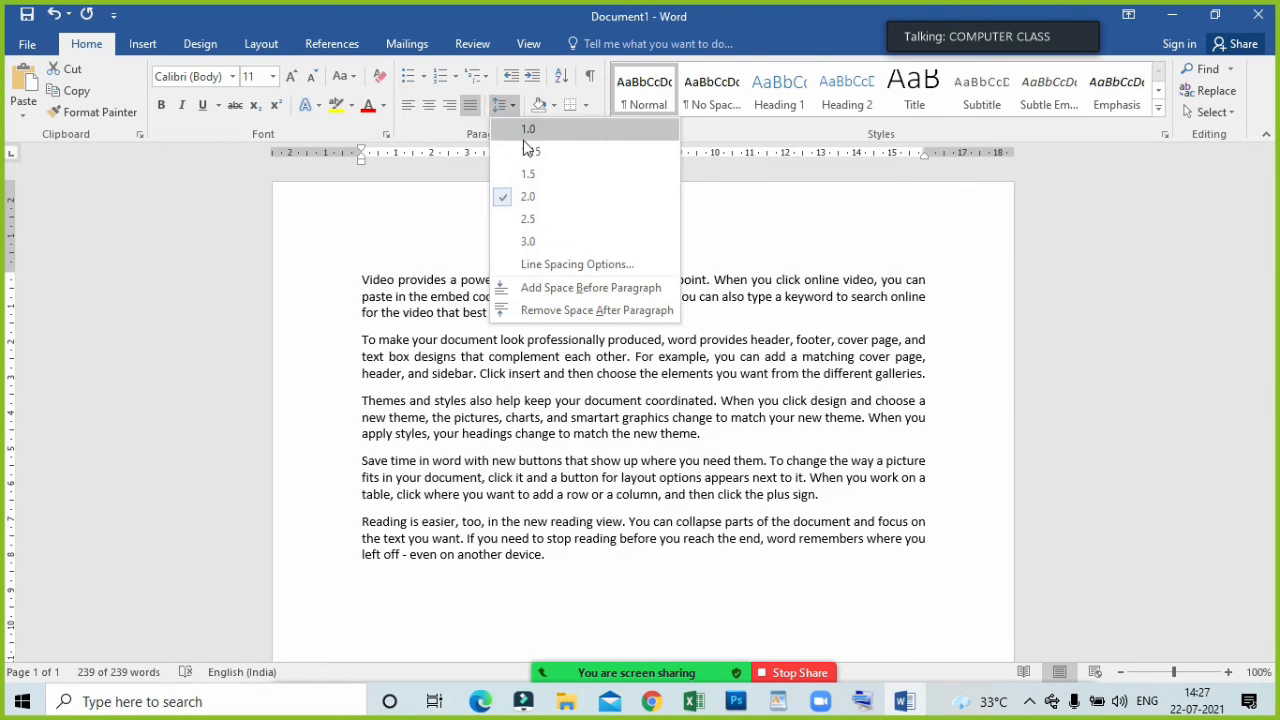
pyautogui.click(524, 136)
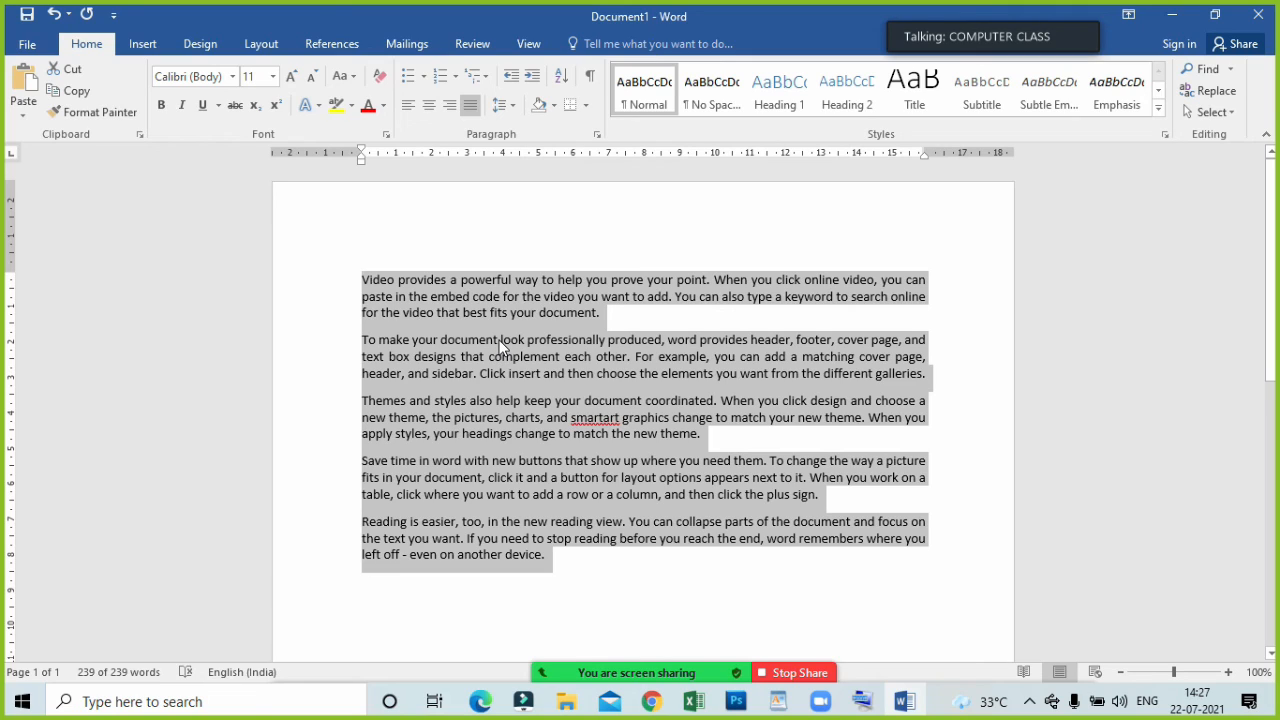
# Remove the space after all five body paragraphs and split "smartart" into "smart art" in the third paragraph.
pyautogui.click(508, 107)
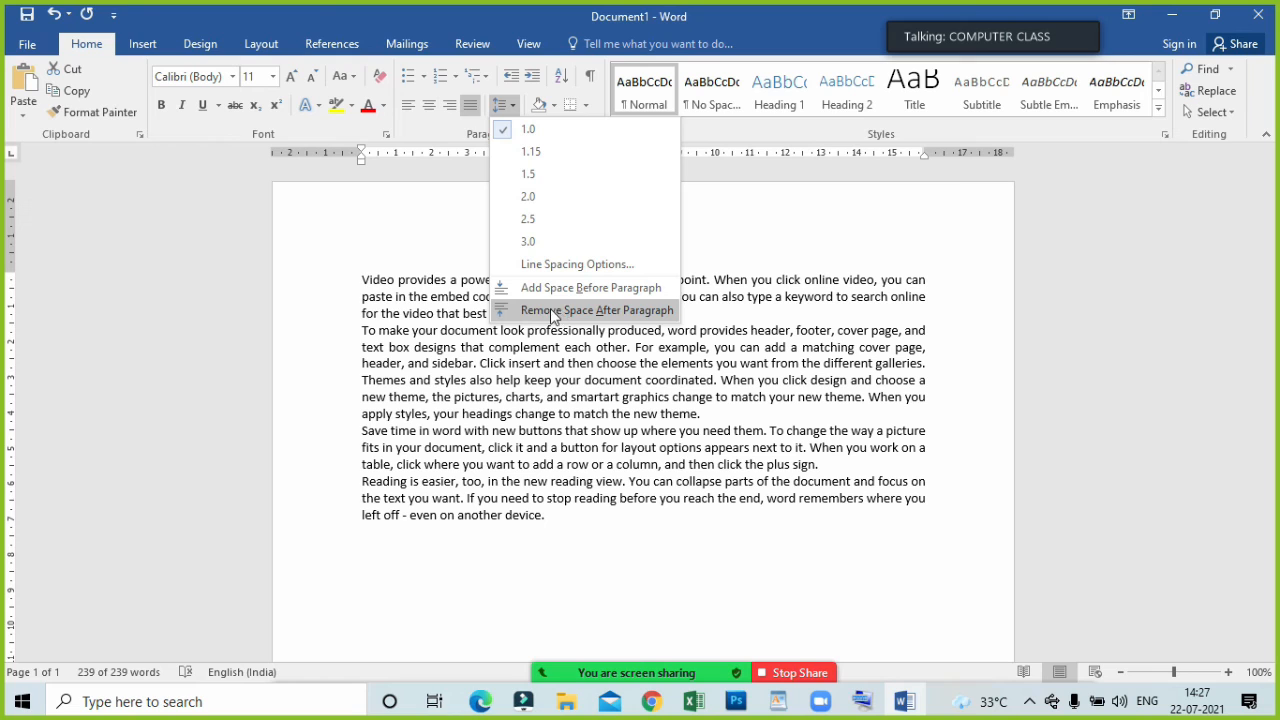
pyautogui.click(587, 316)
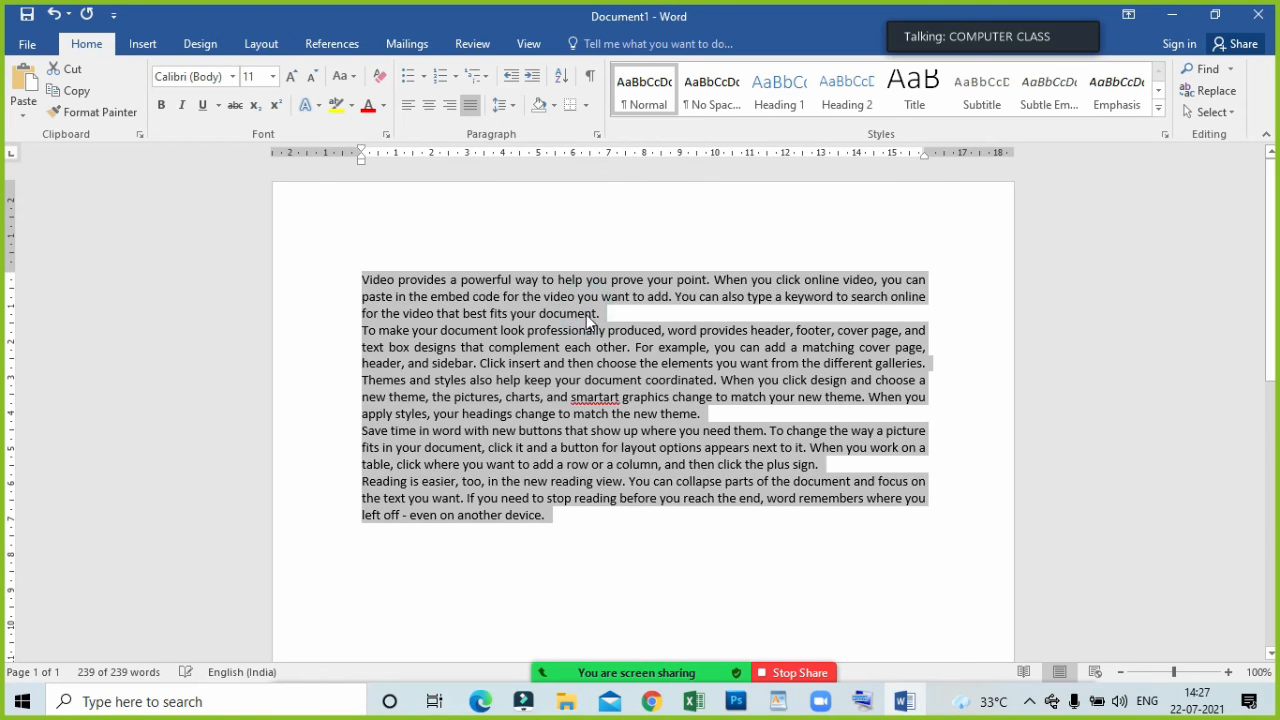
pyautogui.click(652, 536)
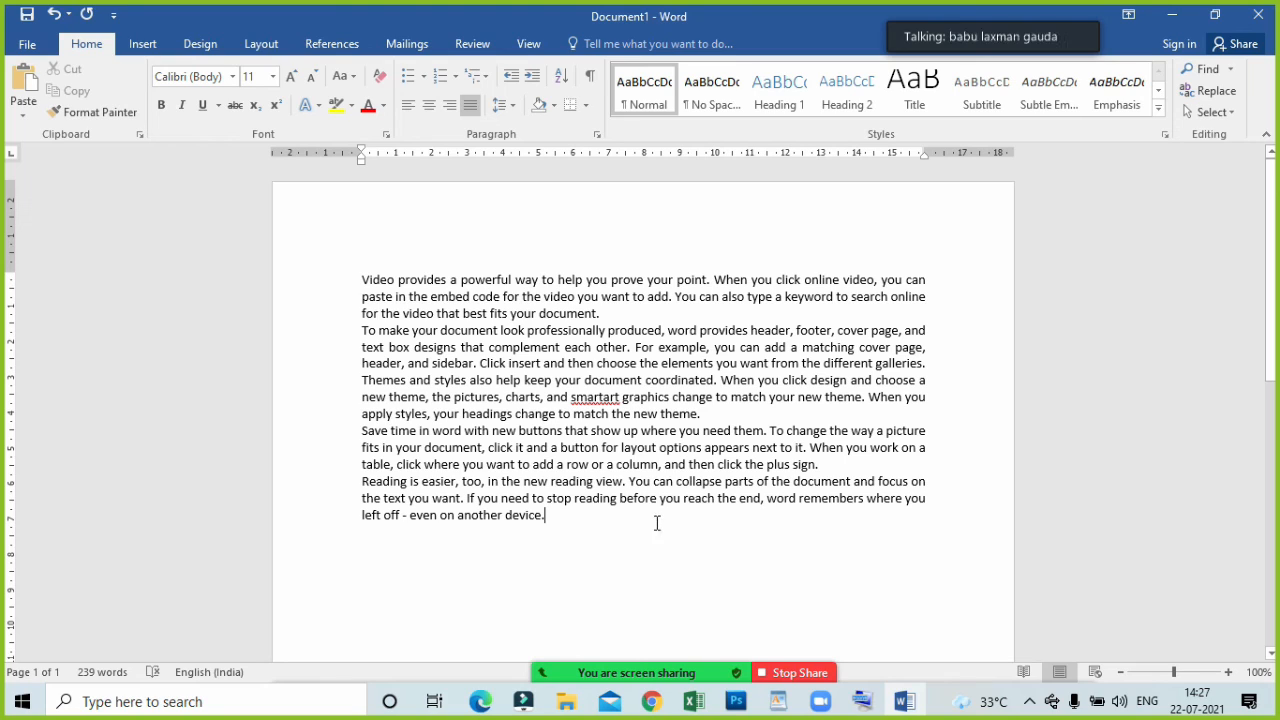
pyautogui.click(604, 396)
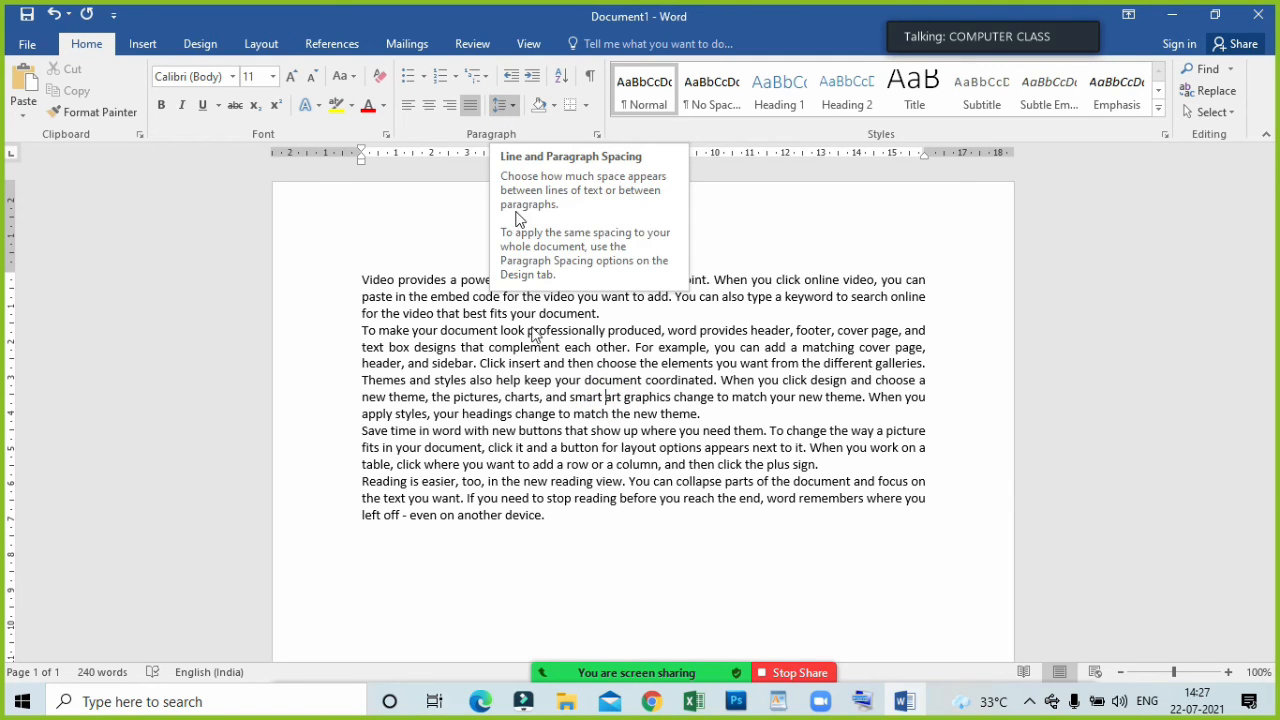
# In Zoom's participants list, unmute the muted participant and mute them again.
pyautogui.click(586, 667)
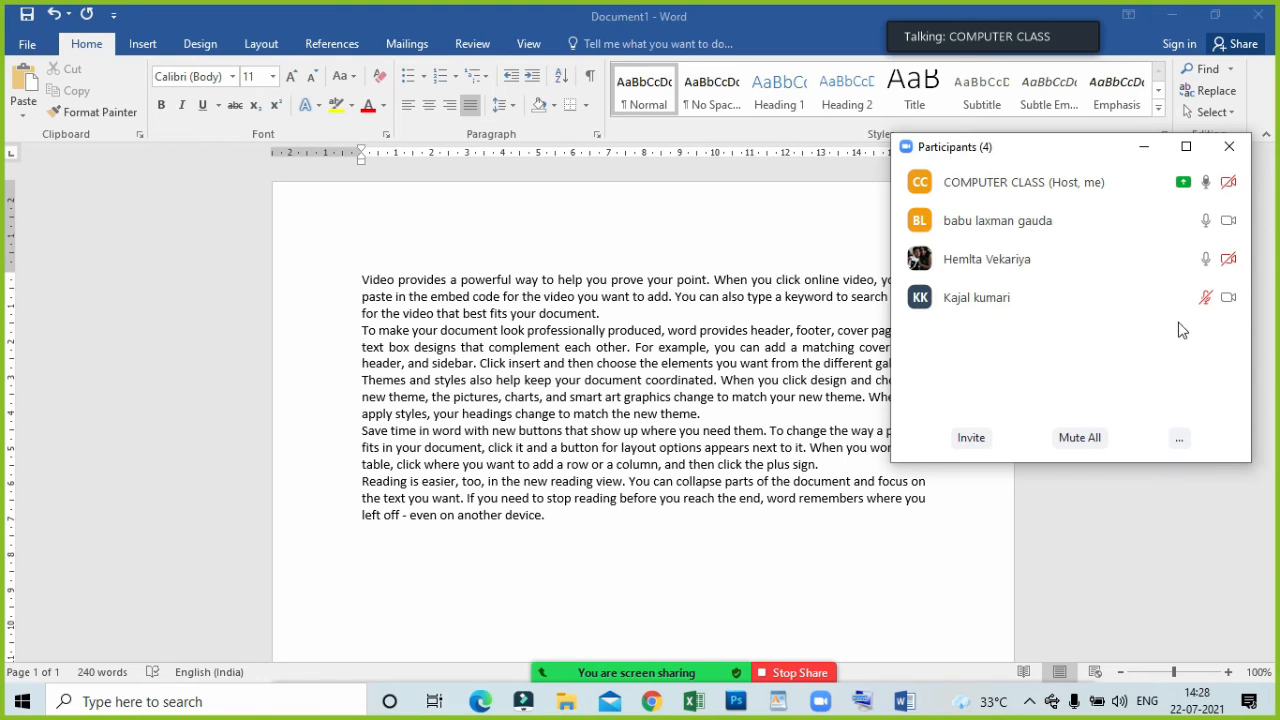
pyautogui.click(1164, 299)
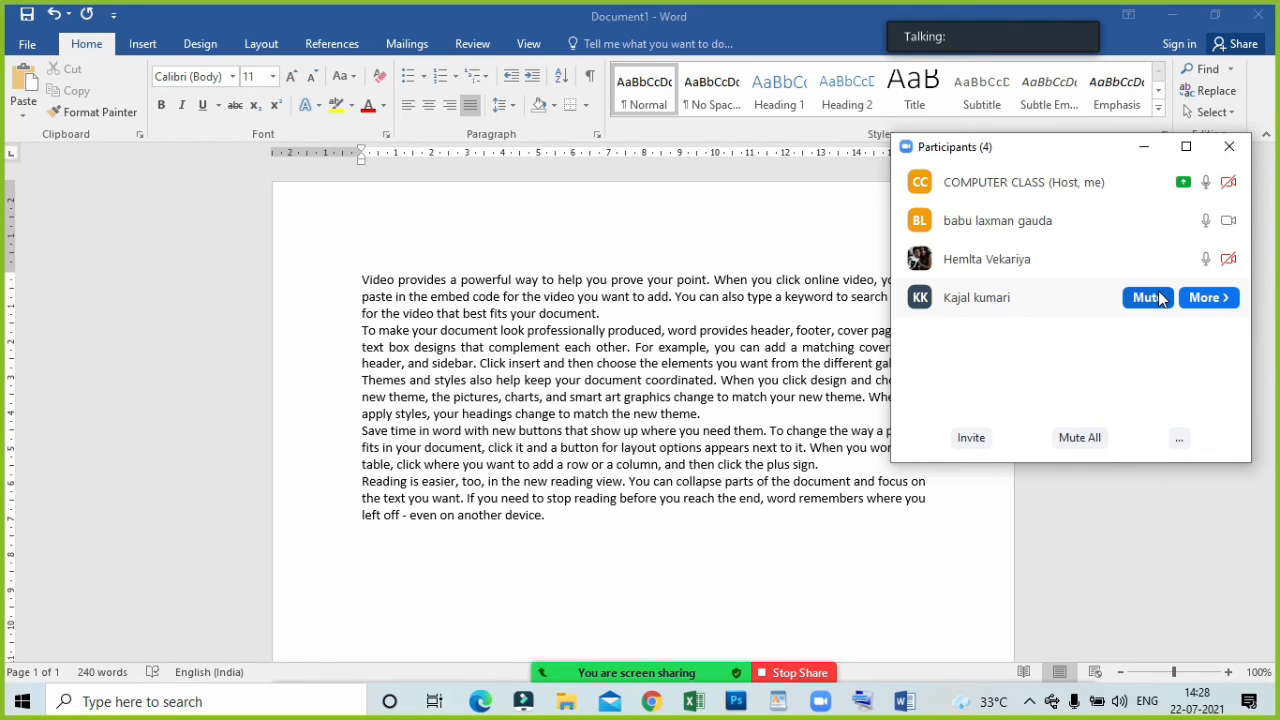
pyautogui.click(1150, 298)
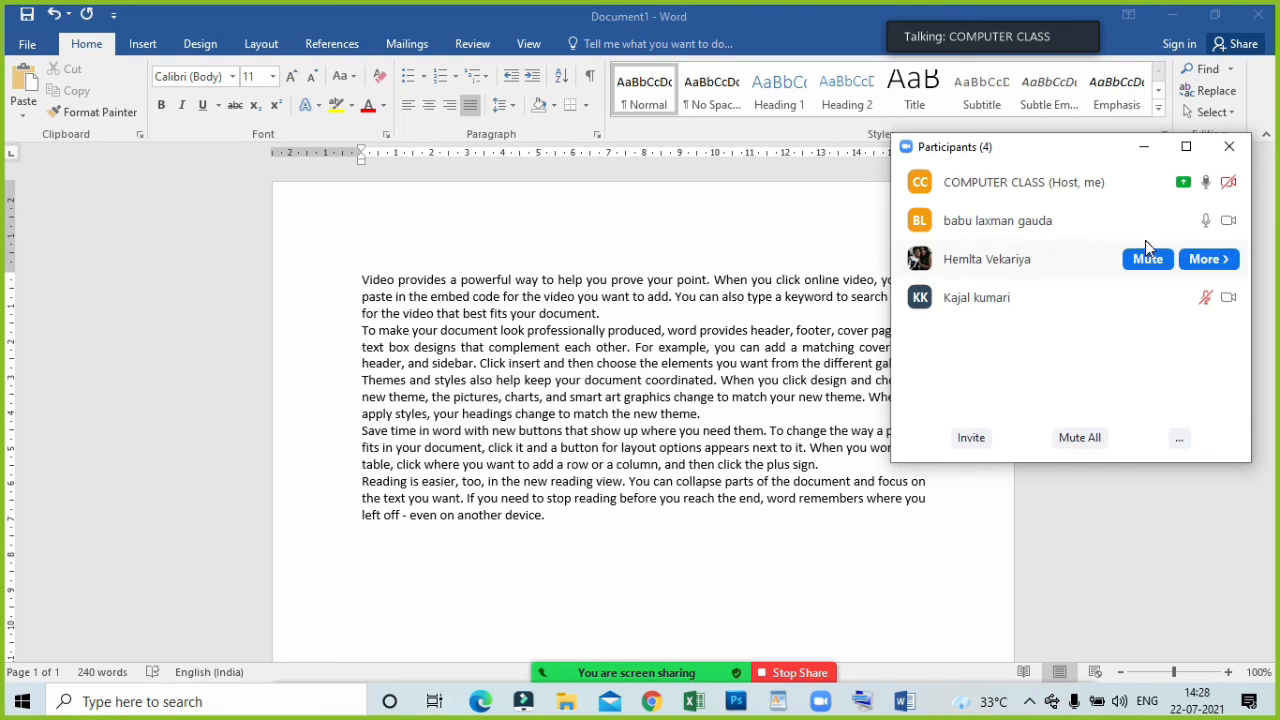
pyautogui.click(1144, 146)
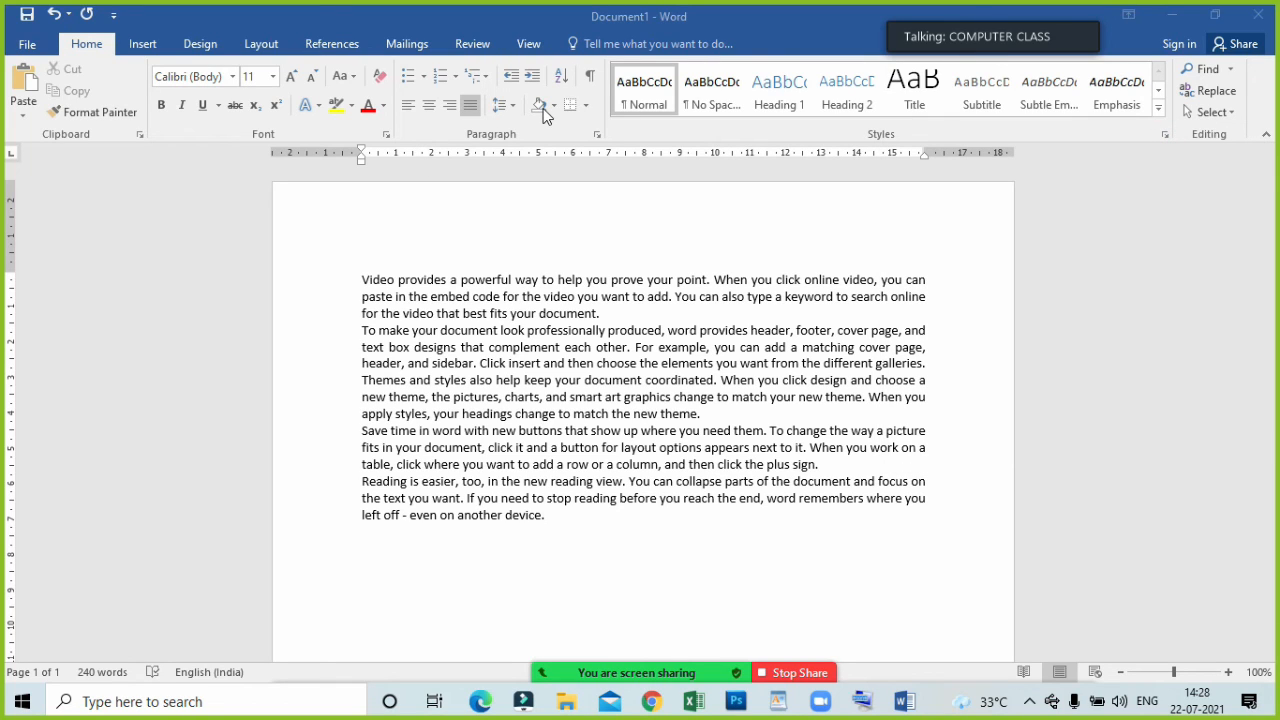
# Switch back to the Word document and choose bright green as the text highlight color.
pyautogui.click(180, 627)
pyautogui.click(381, 403)
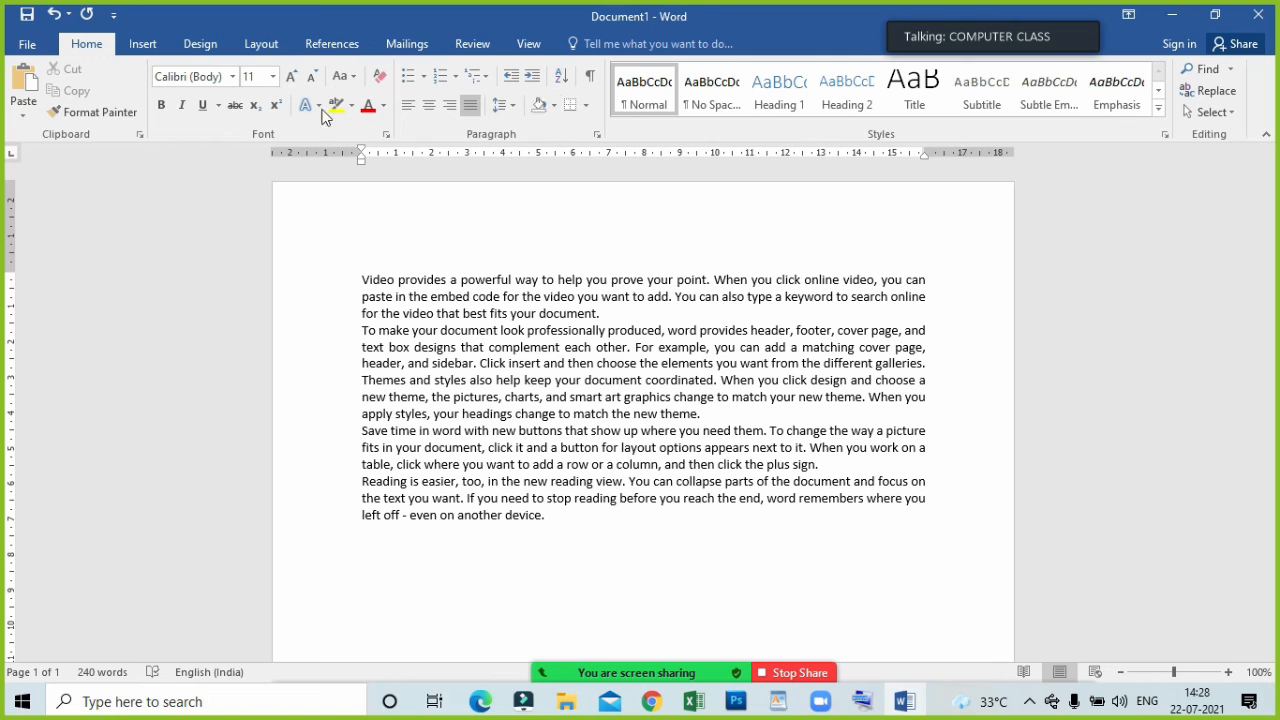
pyautogui.click(380, 278)
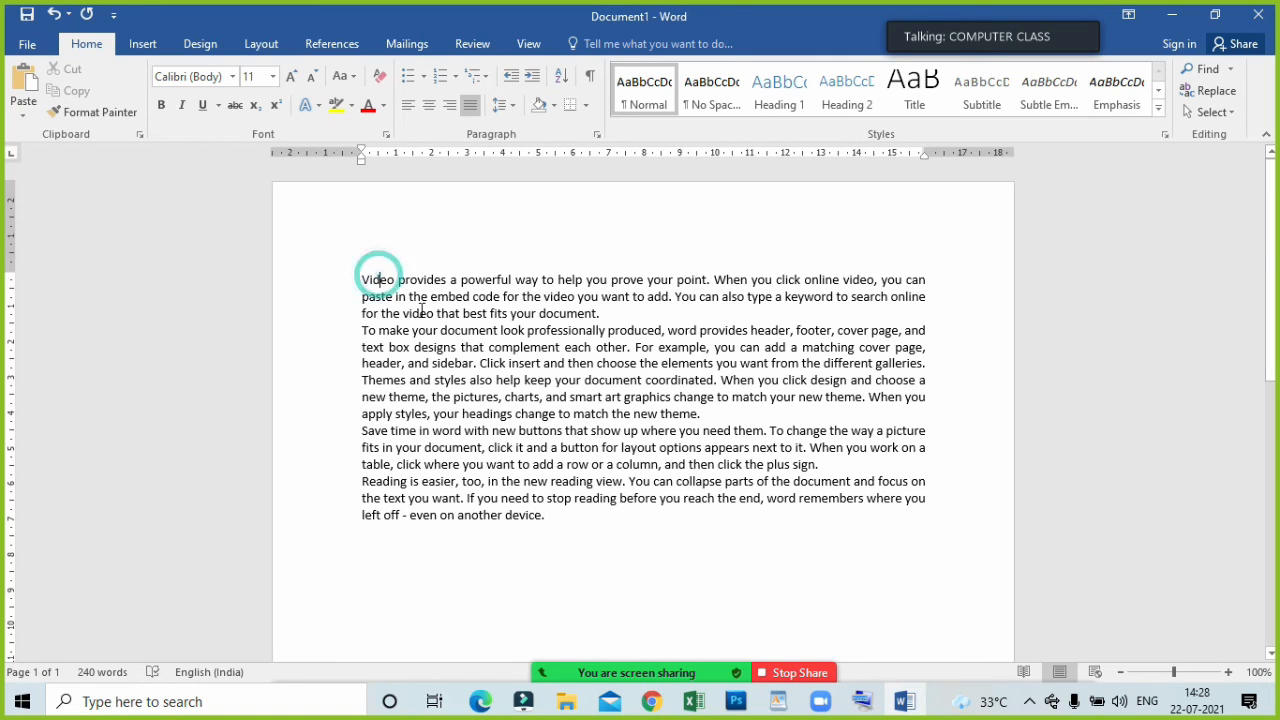
pyautogui.click(352, 105)
pyautogui.click(369, 131)
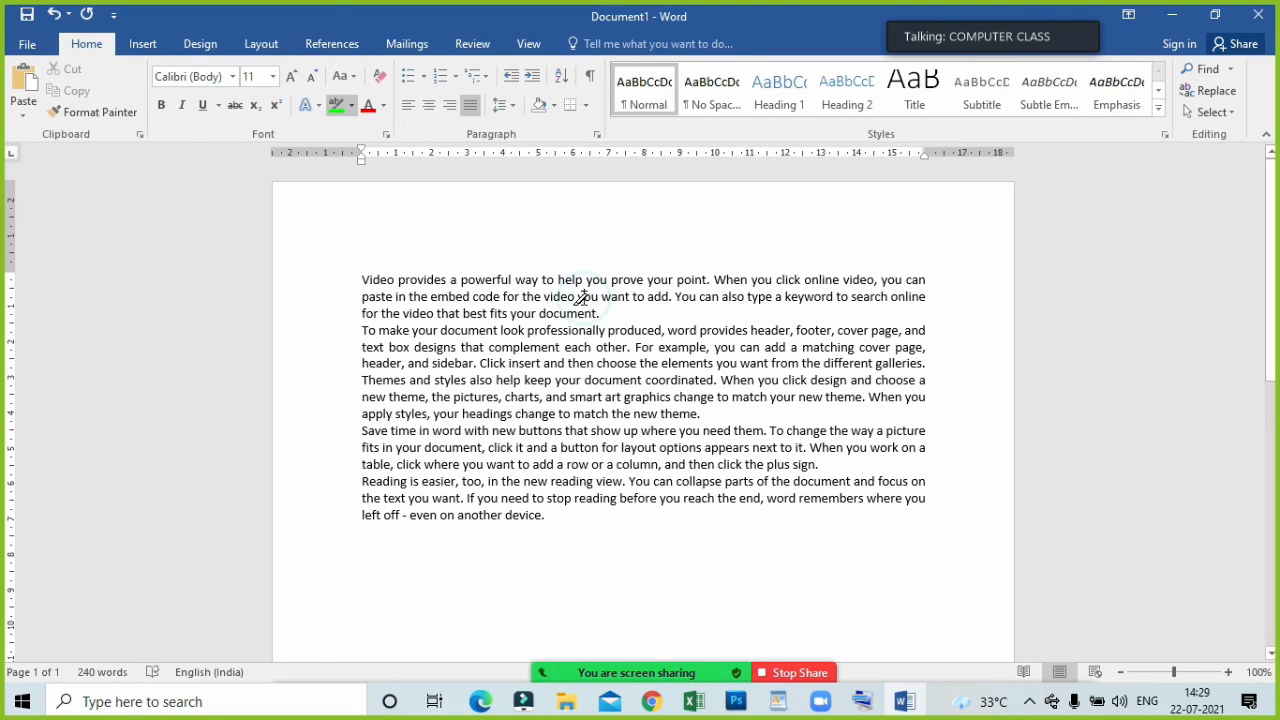
pyautogui.doubleClick(403, 243)
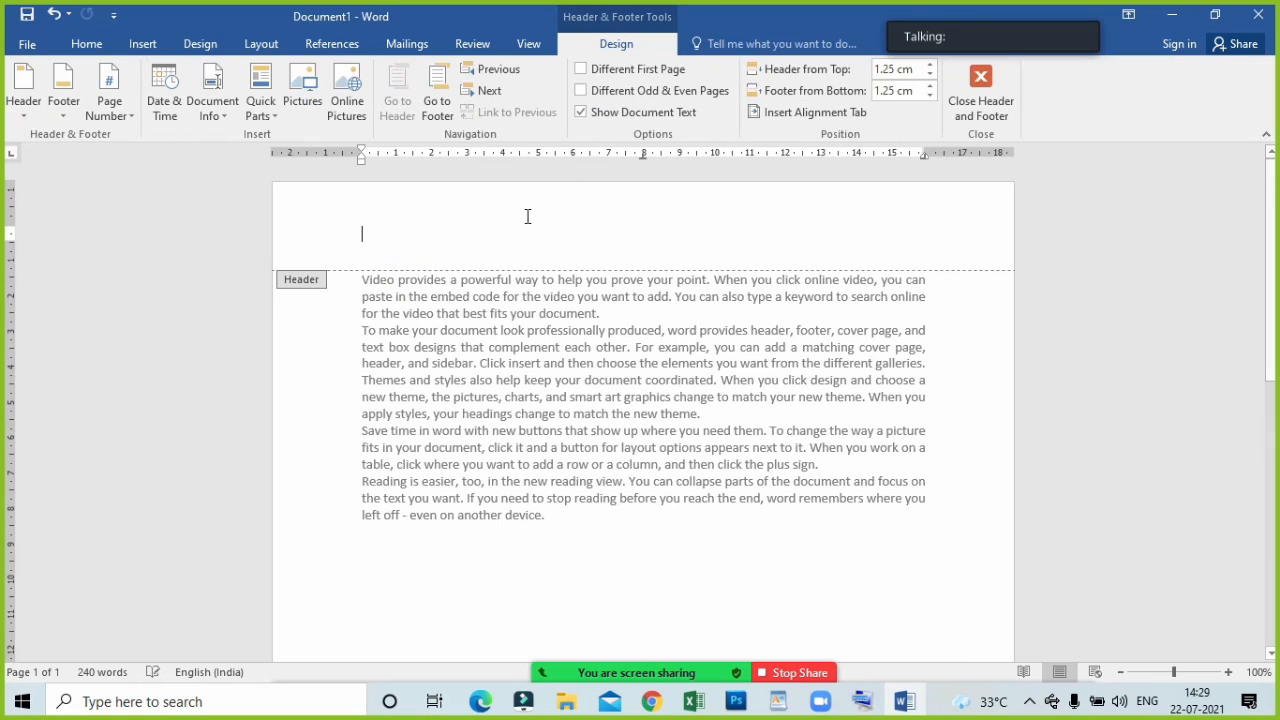
pyautogui.click(980, 100)
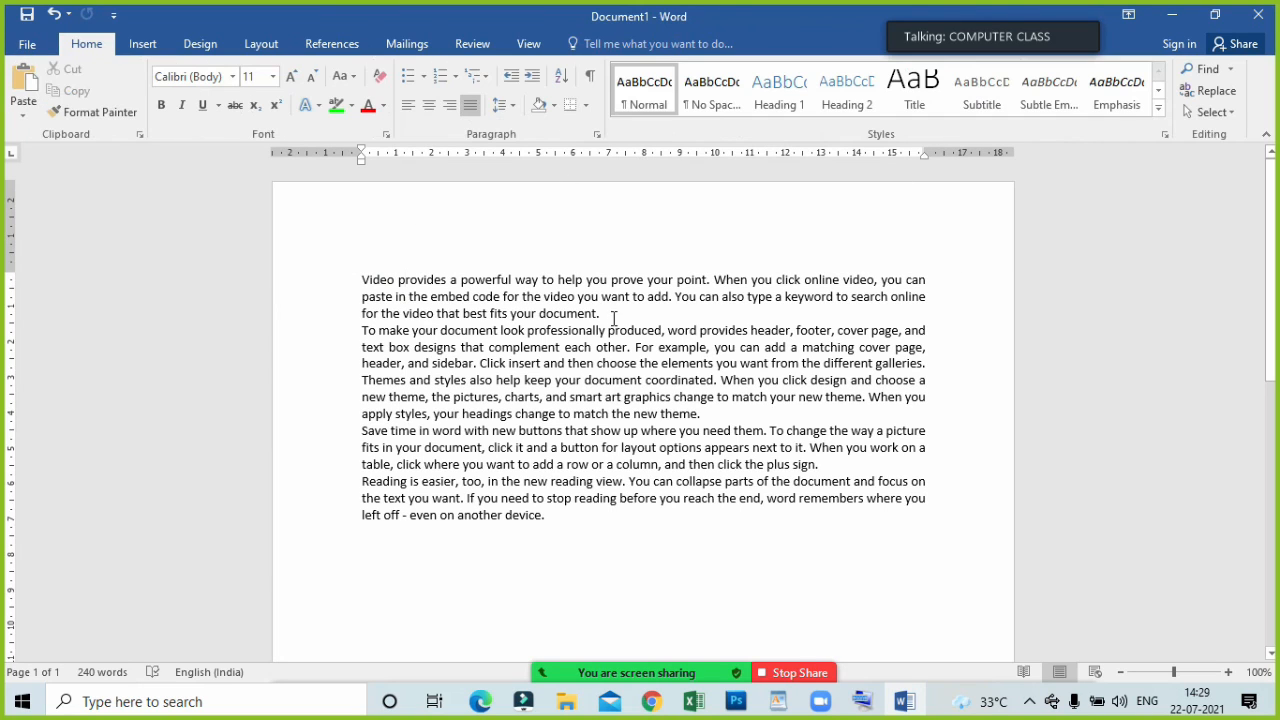
# Apply red paragraph shading to the first paragraph.
pyautogui.click(554, 104)
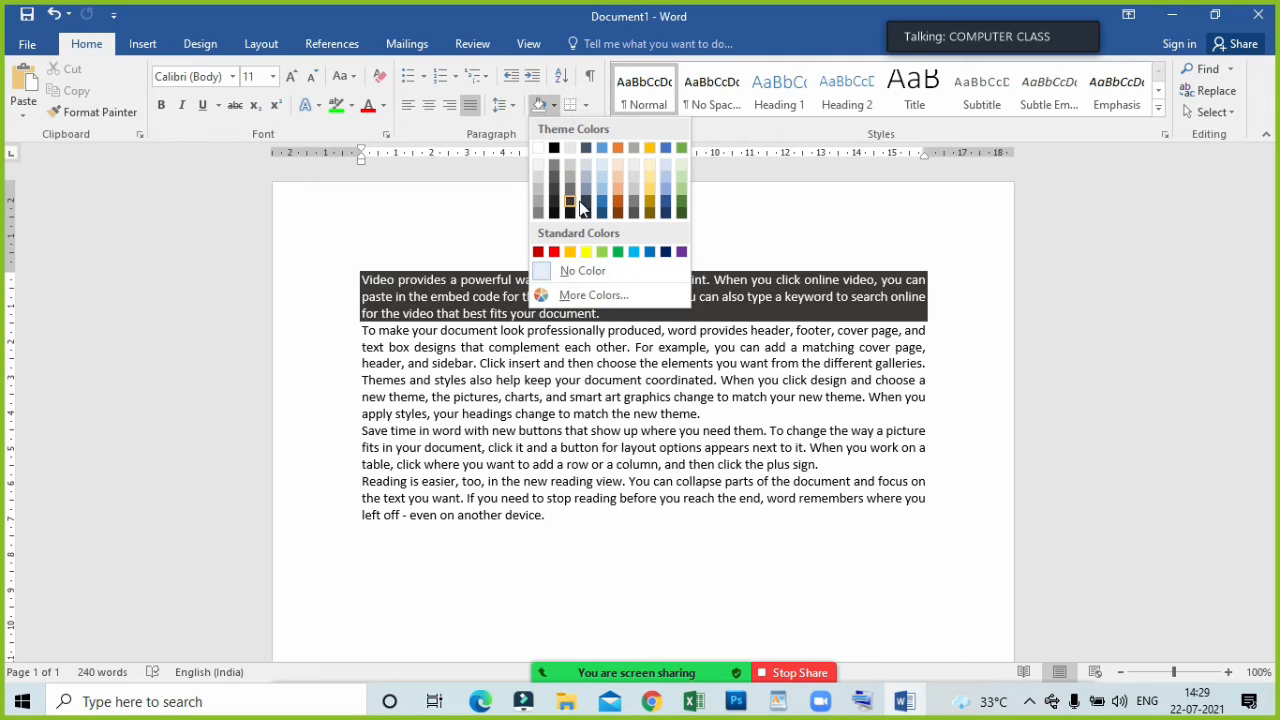
pyautogui.click(556, 251)
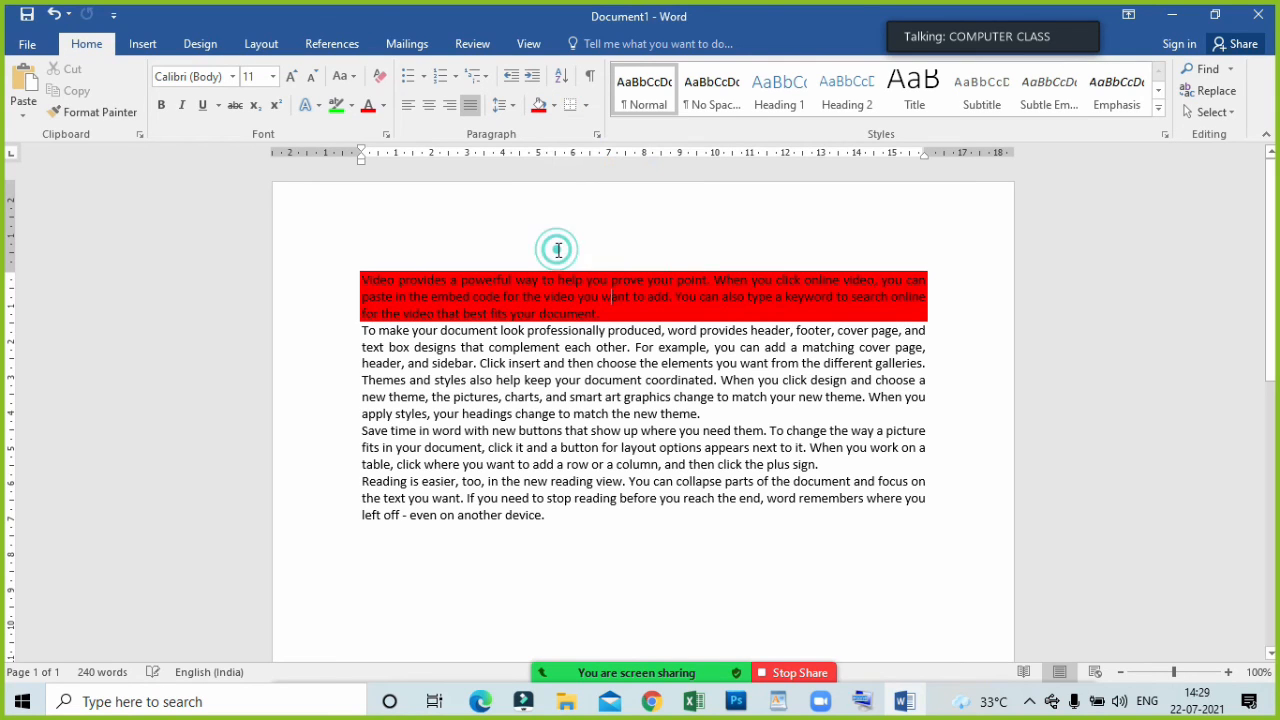
pyautogui.click(552, 330)
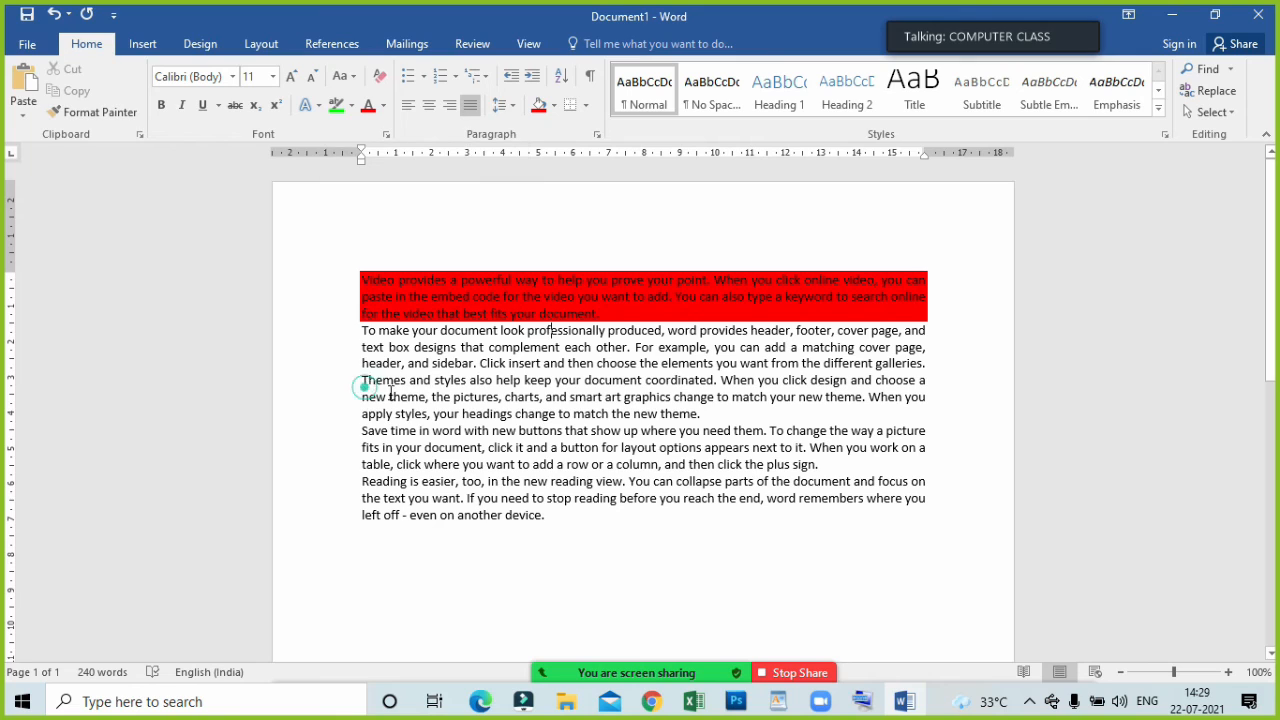
# Highlight the third paragraph from "Themes" through "your" in its last line in bright green, and undo the highlight.
pyautogui.moveTo(361, 381); pyautogui.dragTo(461, 413)
pyautogui.click(336, 105)
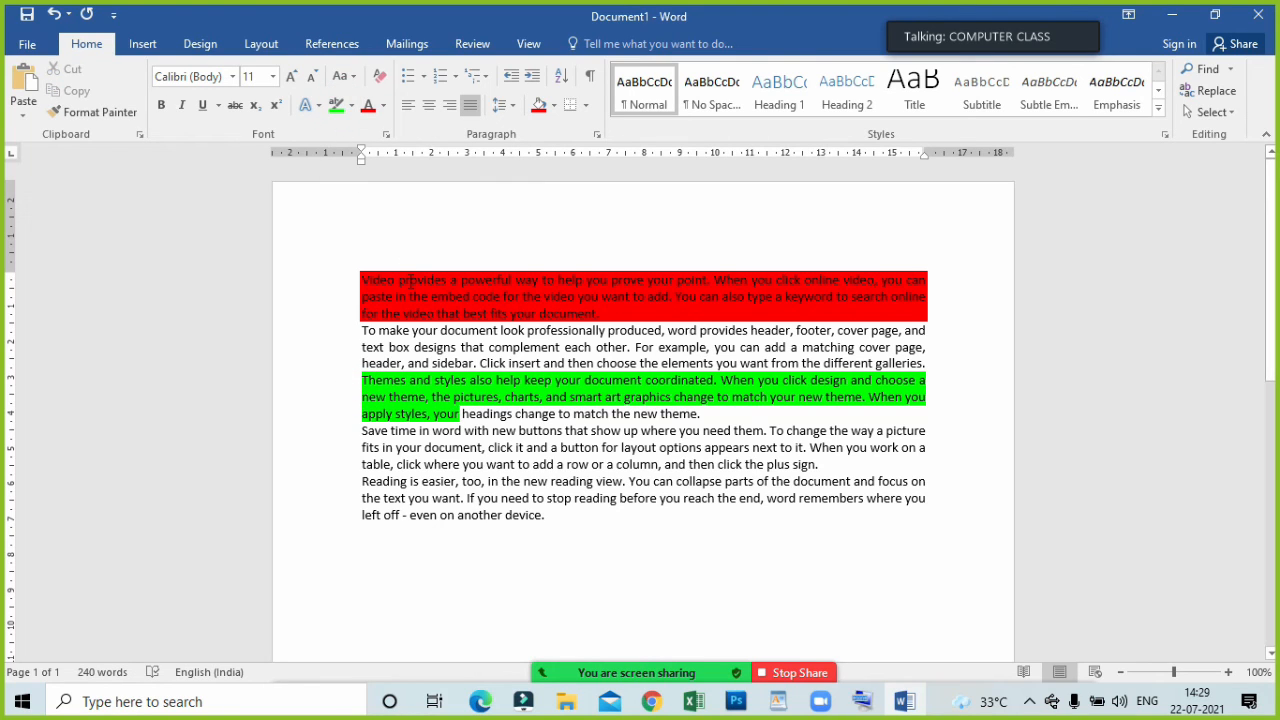
pyautogui.hotkey('ctrl', 'z')
# Apply light blue paragraph shading to the fifth paragraph.
pyautogui.click(655, 487)
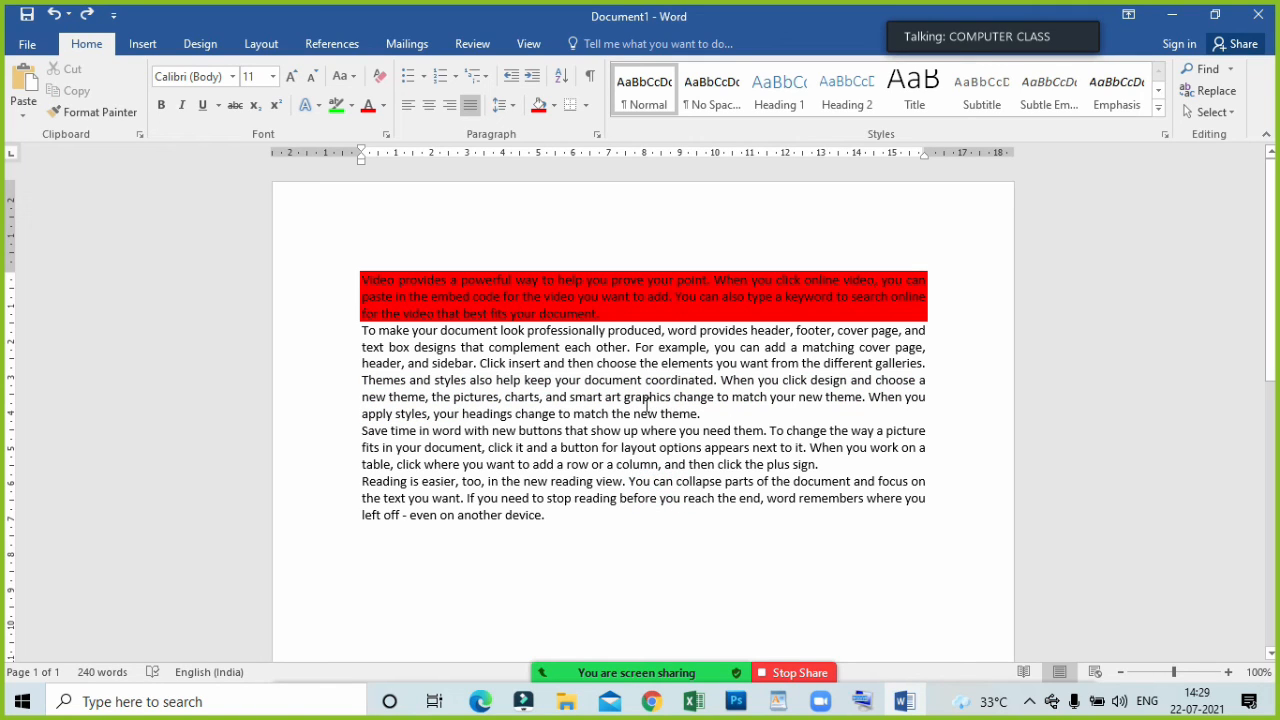
pyautogui.click(553, 104)
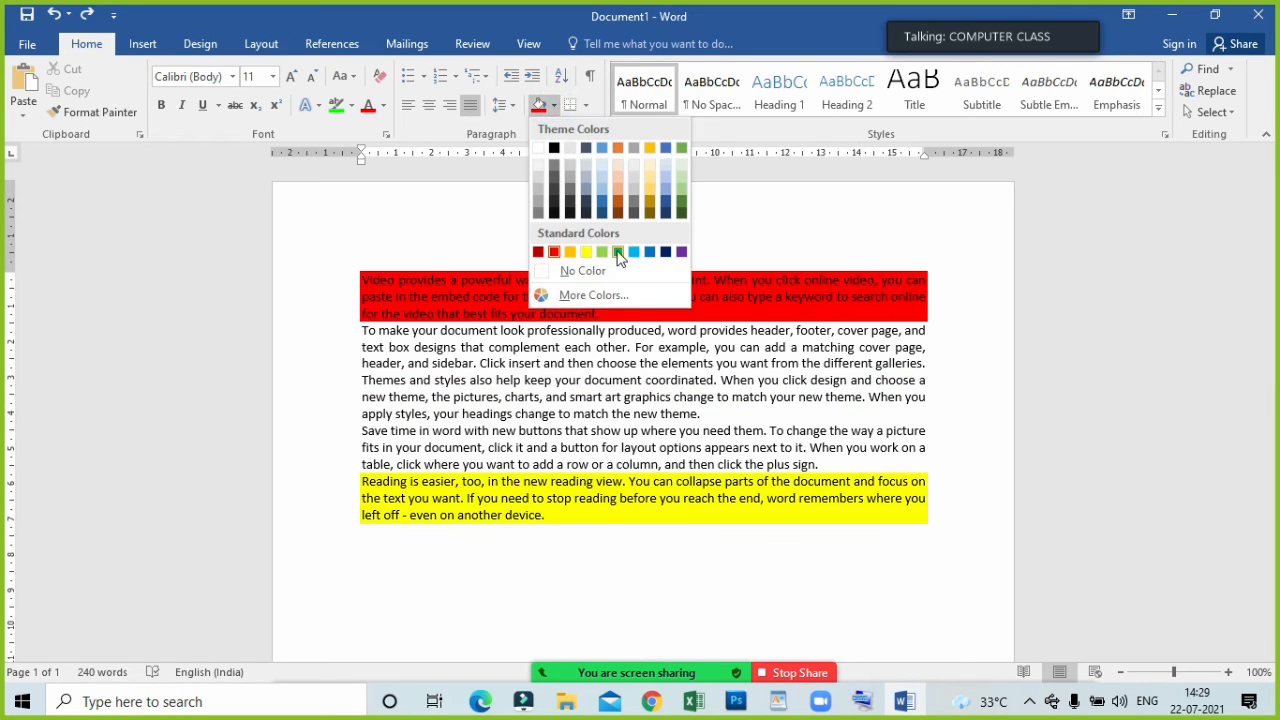
pyautogui.click(633, 251)
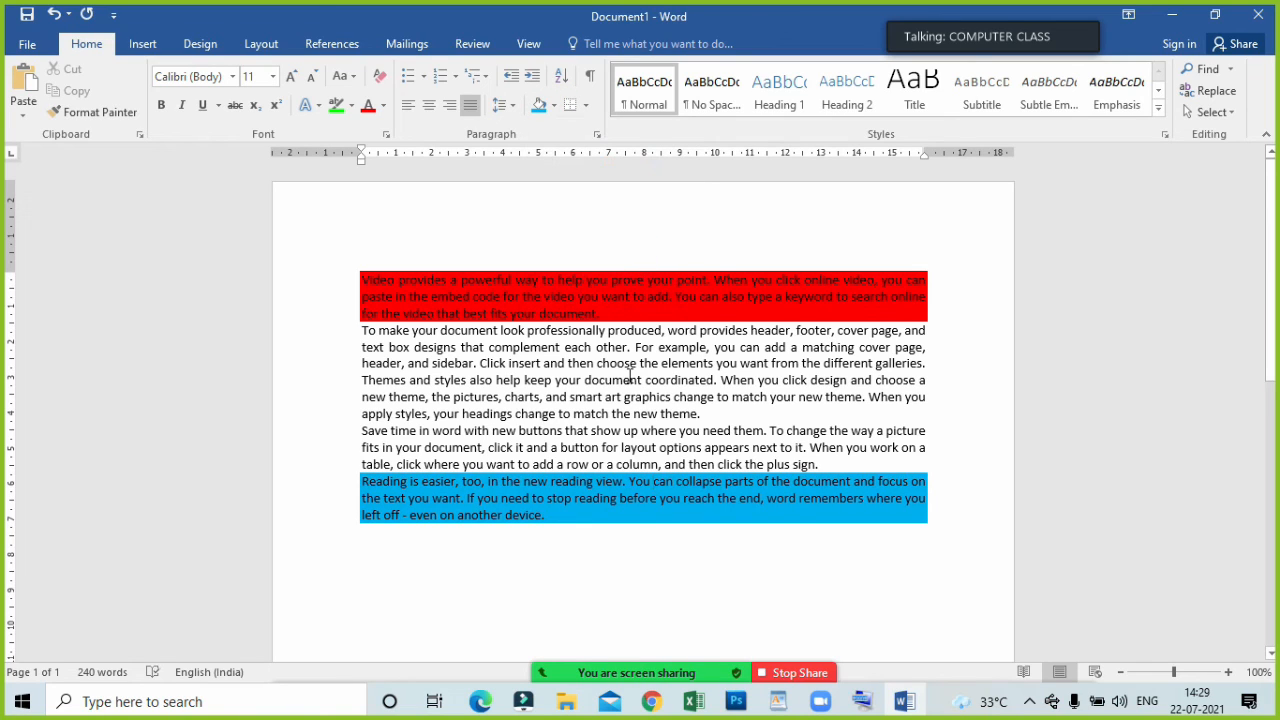
pyautogui.click(351, 106)
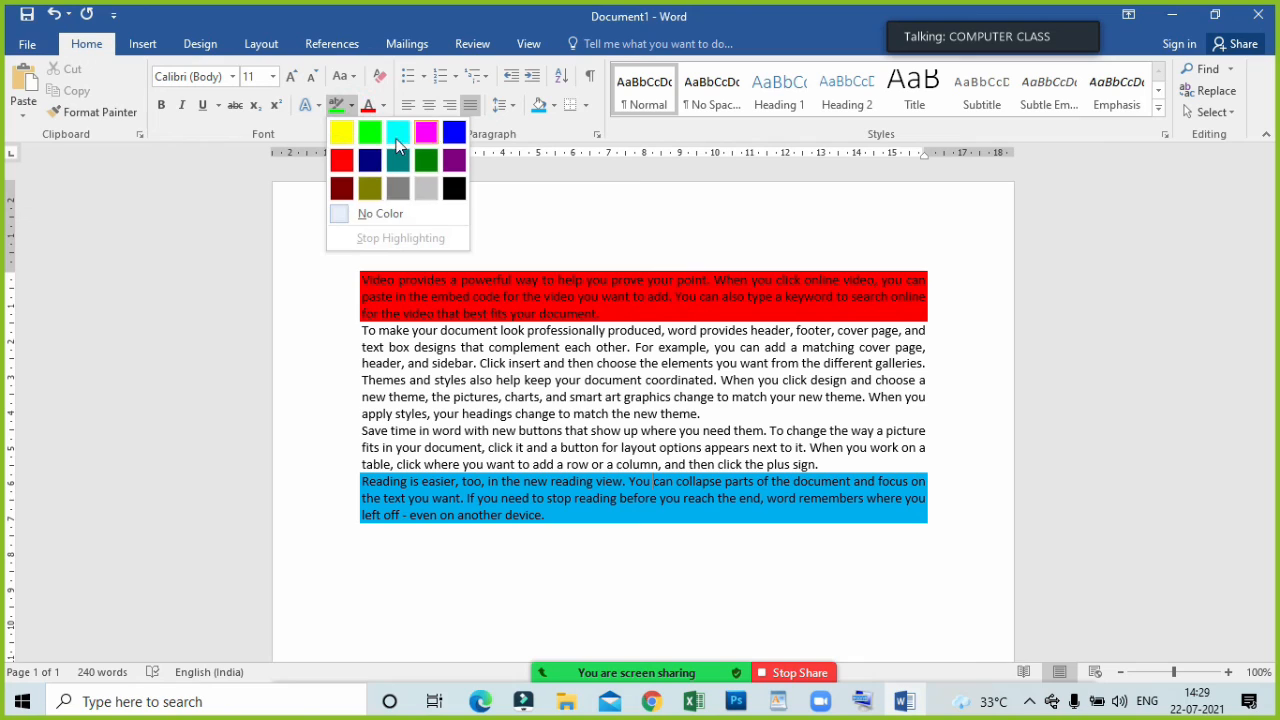
pyautogui.click(571, 224)
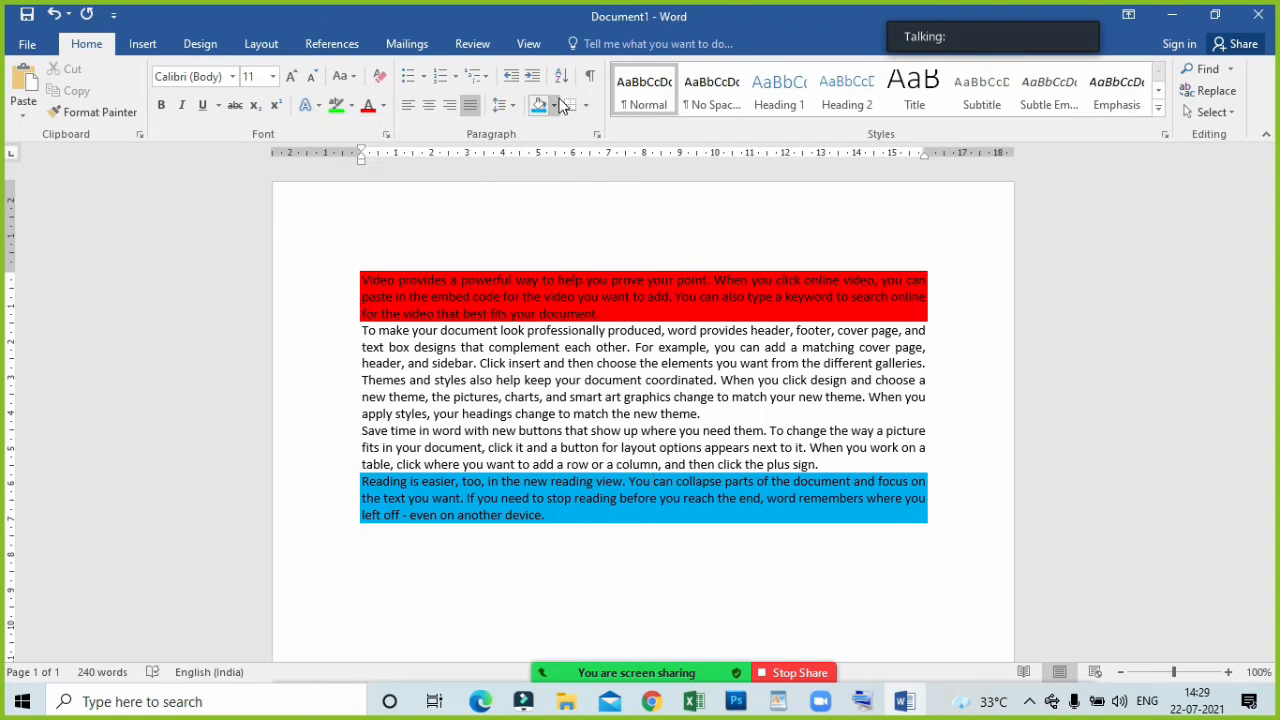
# Apply a custom dark purple shading, chosen from the additional colors, to the fifth paragraph.
pyautogui.click(556, 104)
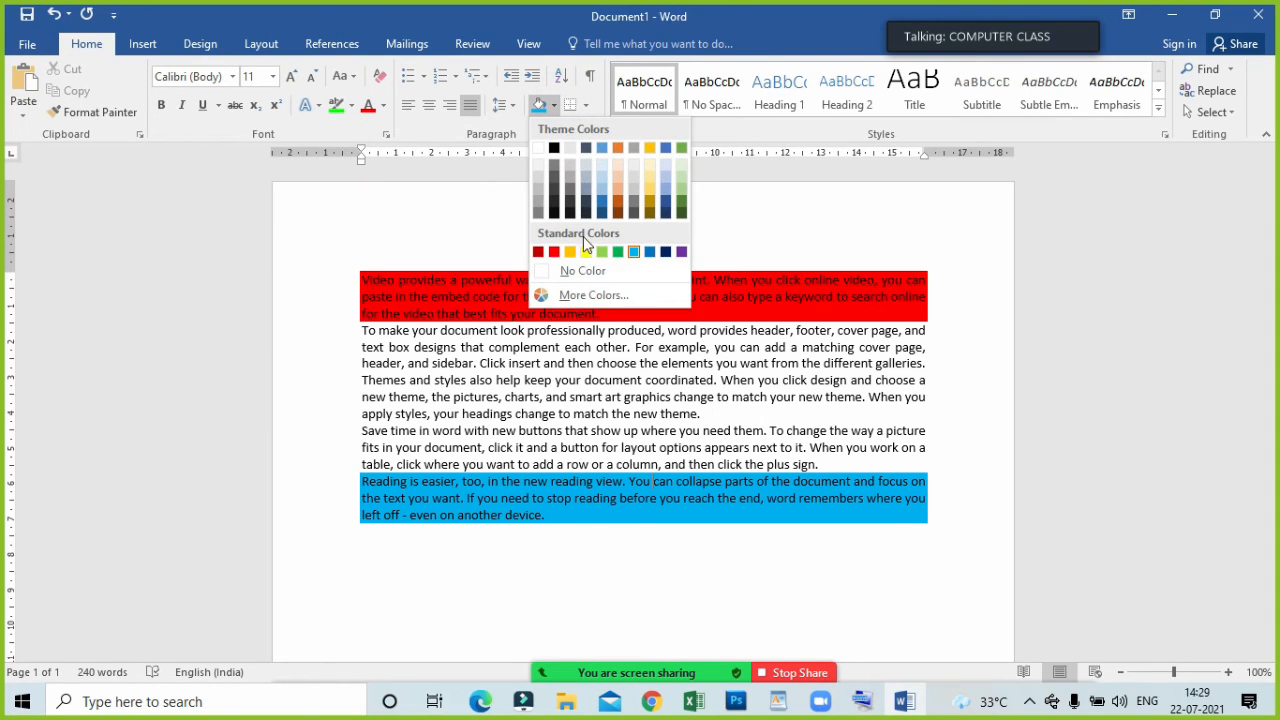
pyautogui.click(592, 306)
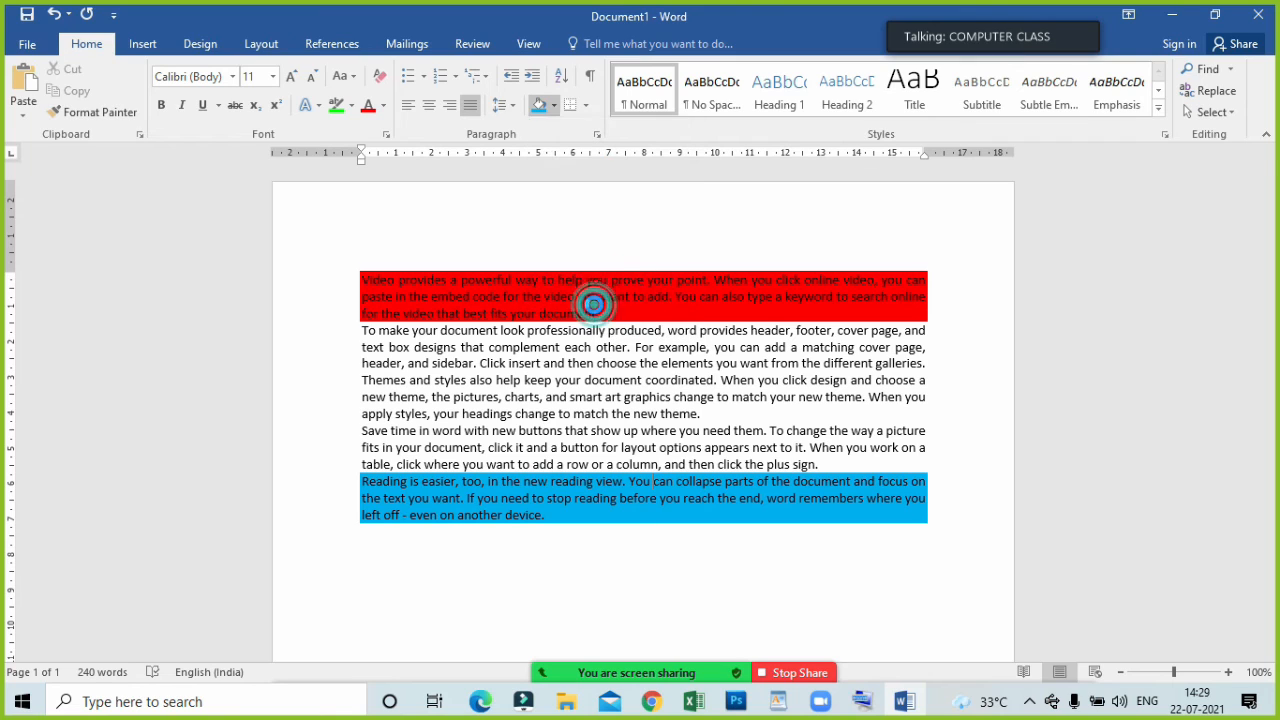
pyautogui.click(595, 333)
pyautogui.moveTo(616, 278); pyautogui.dragTo(688, 333)
pyautogui.click(745, 204)
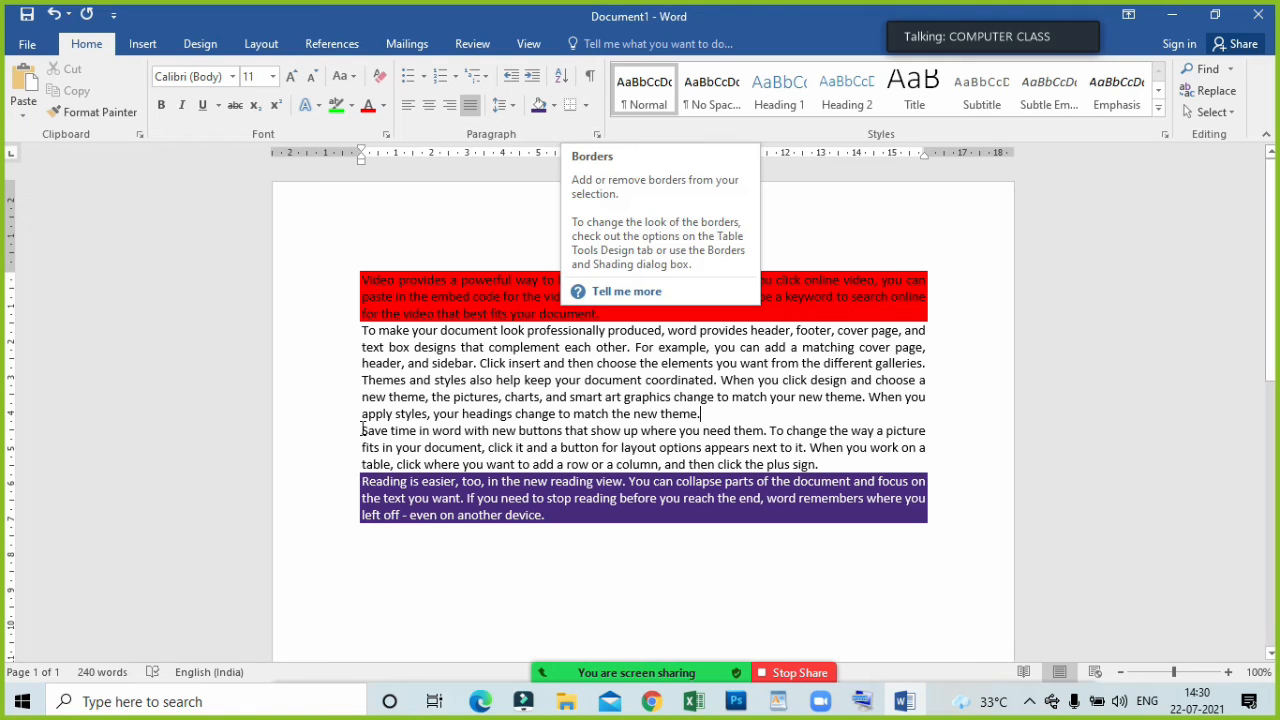
# Apply All Borders to all five paragraphs of the document.
pyautogui.moveTo(314, 272); pyautogui.dragTo(648, 560)
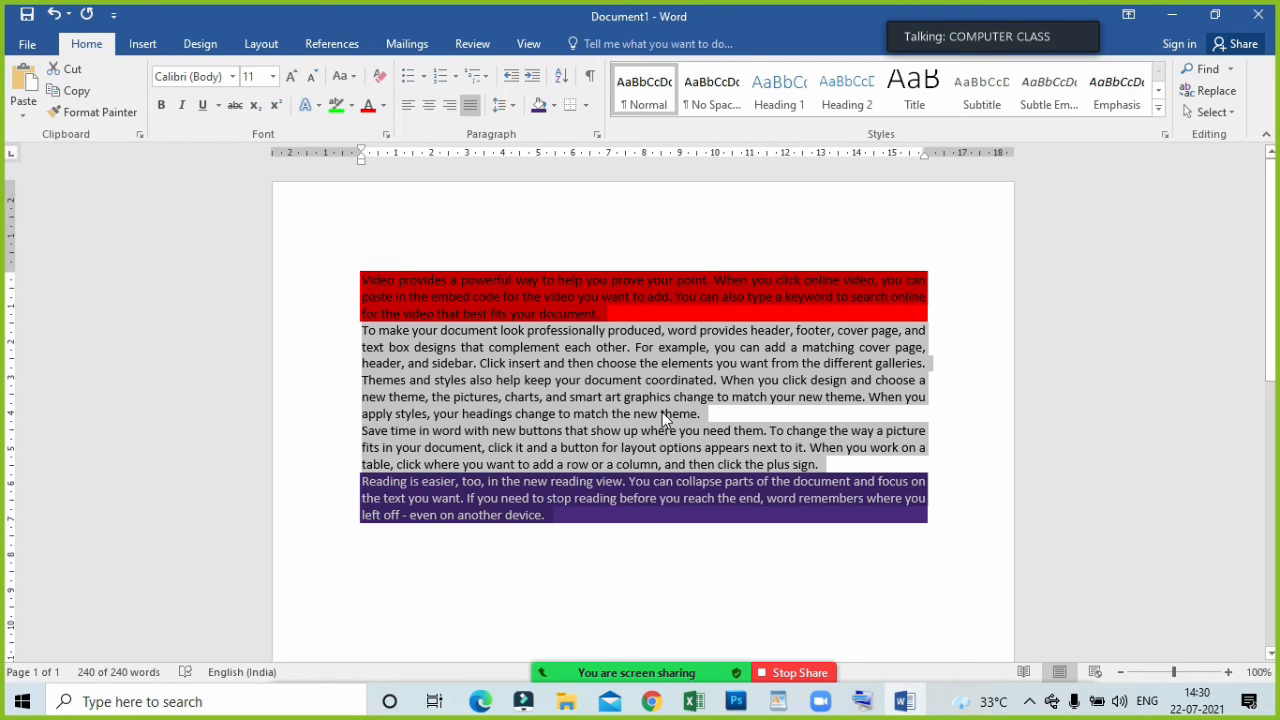
pyautogui.click(587, 113)
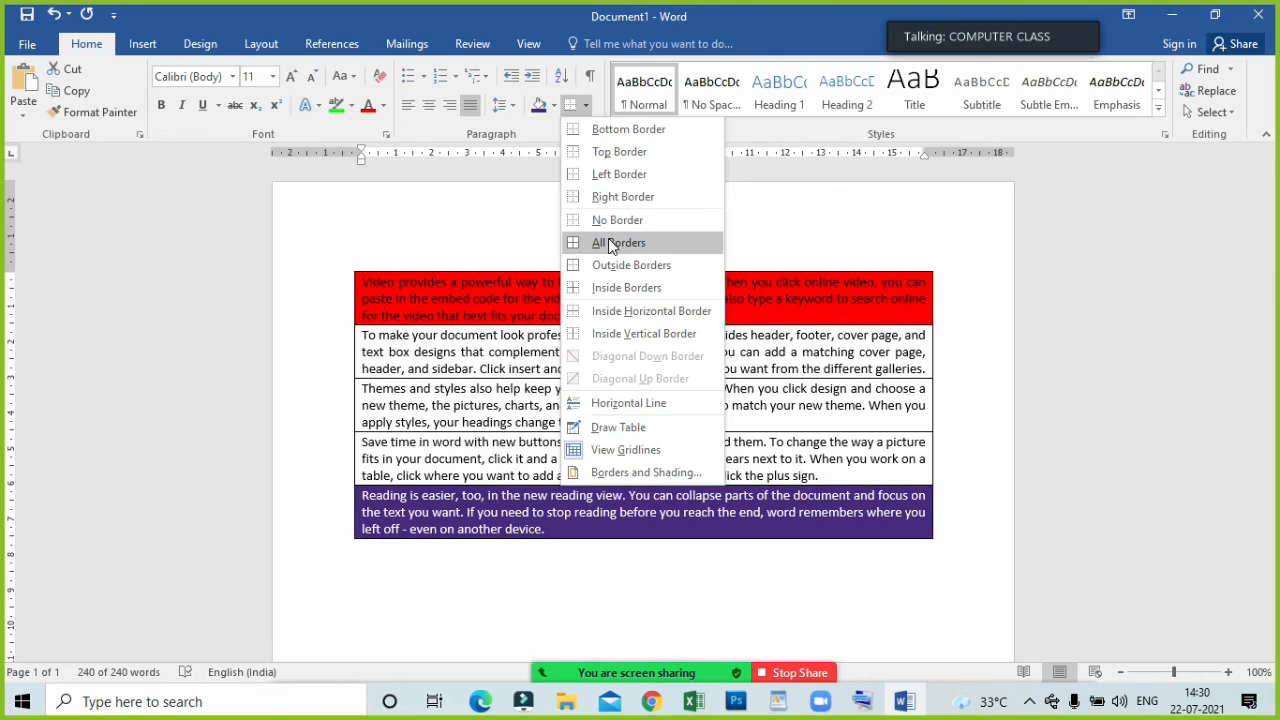
pyautogui.click(612, 244)
pyautogui.click(643, 286)
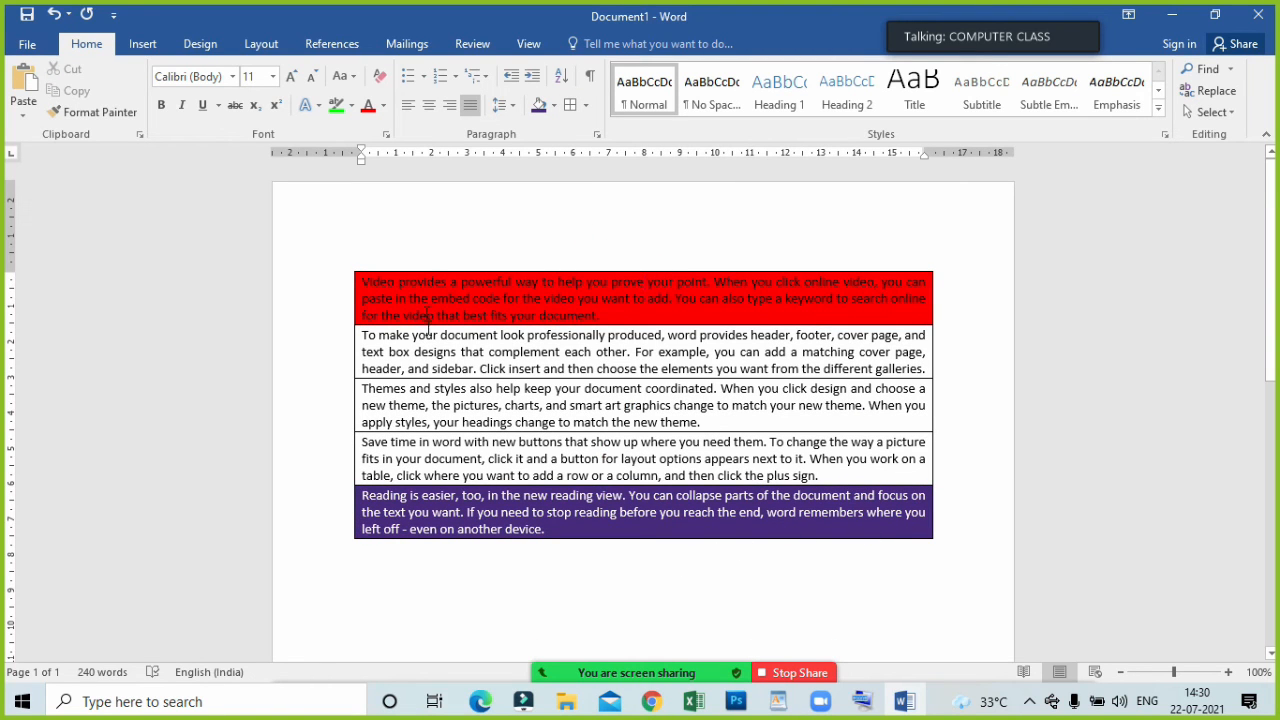
# Remove the paragraph shading from all five paragraphs by setting it to No Color.
pyautogui.moveTo(350, 262); pyautogui.dragTo(680, 566)
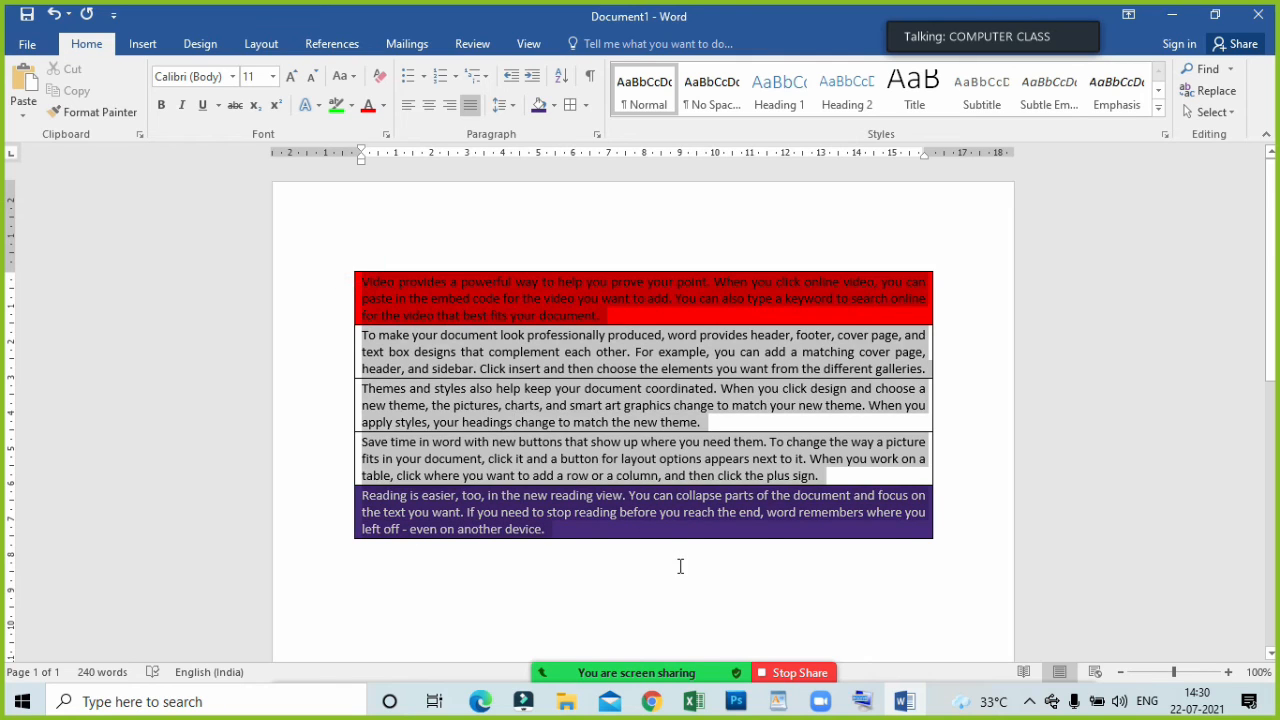
pyautogui.click(553, 105)
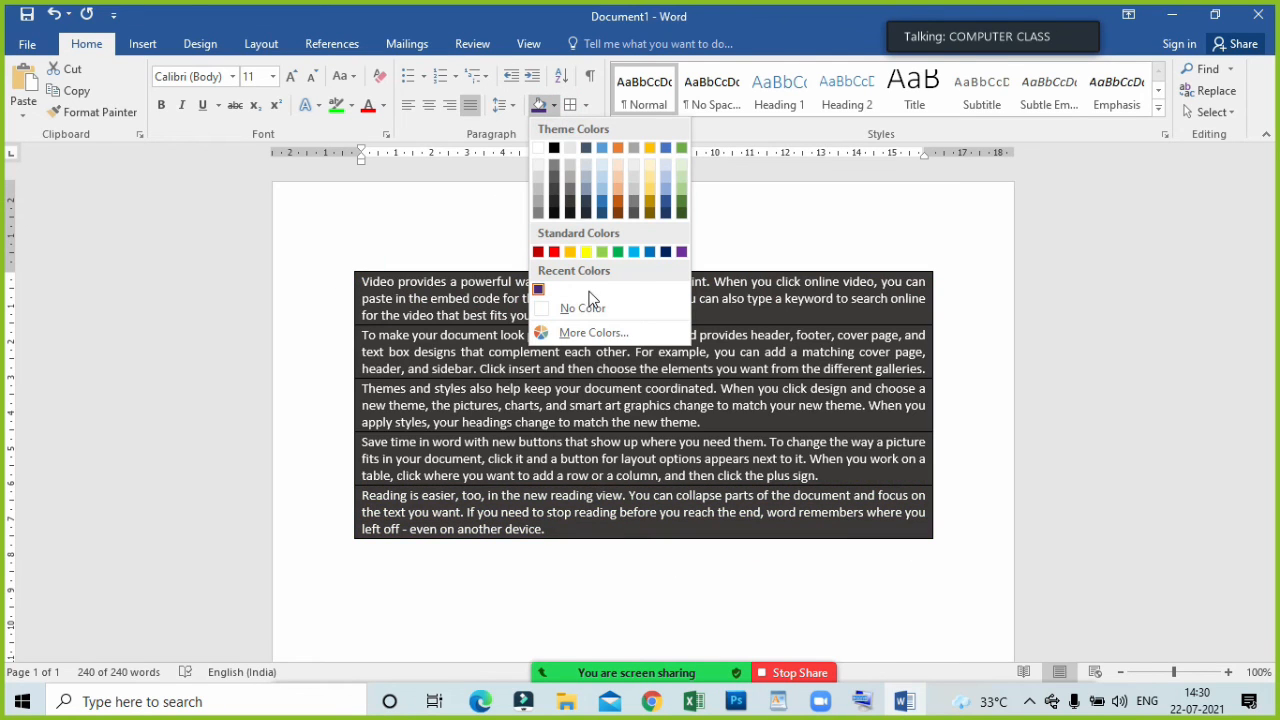
pyautogui.click(583, 308)
pyautogui.click(556, 283)
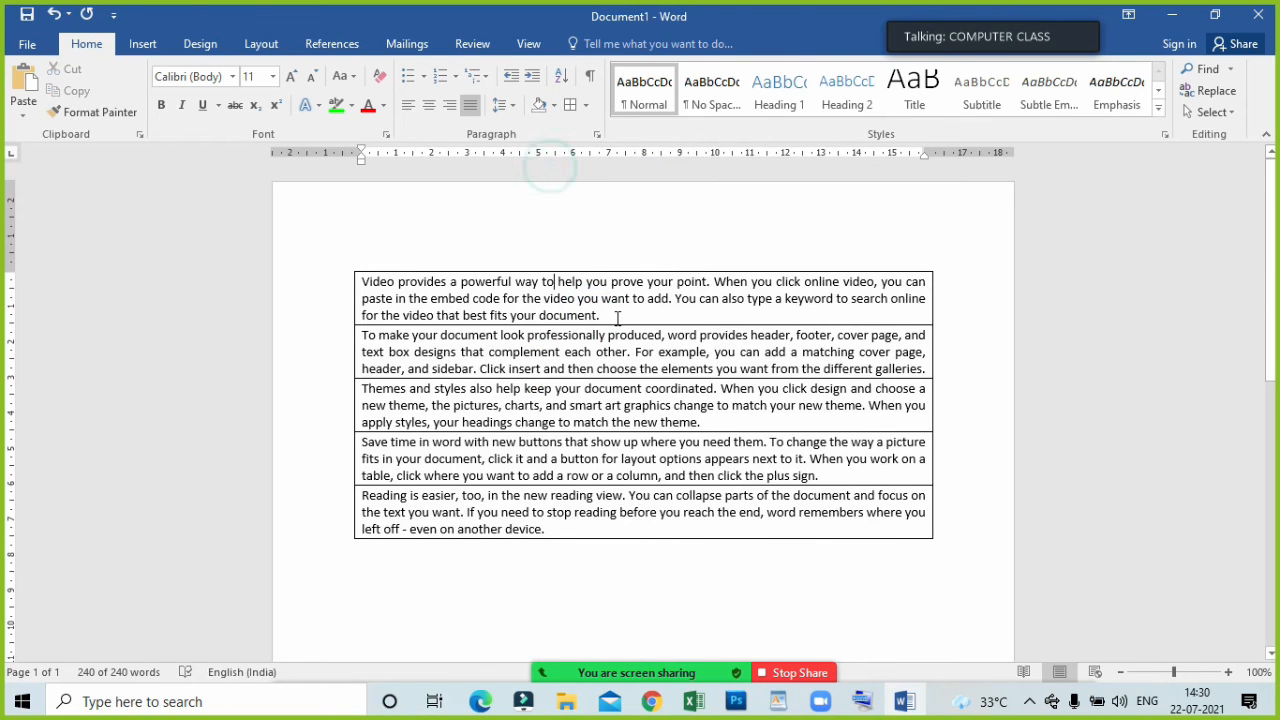
pyautogui.click(588, 306)
pyautogui.click(596, 351)
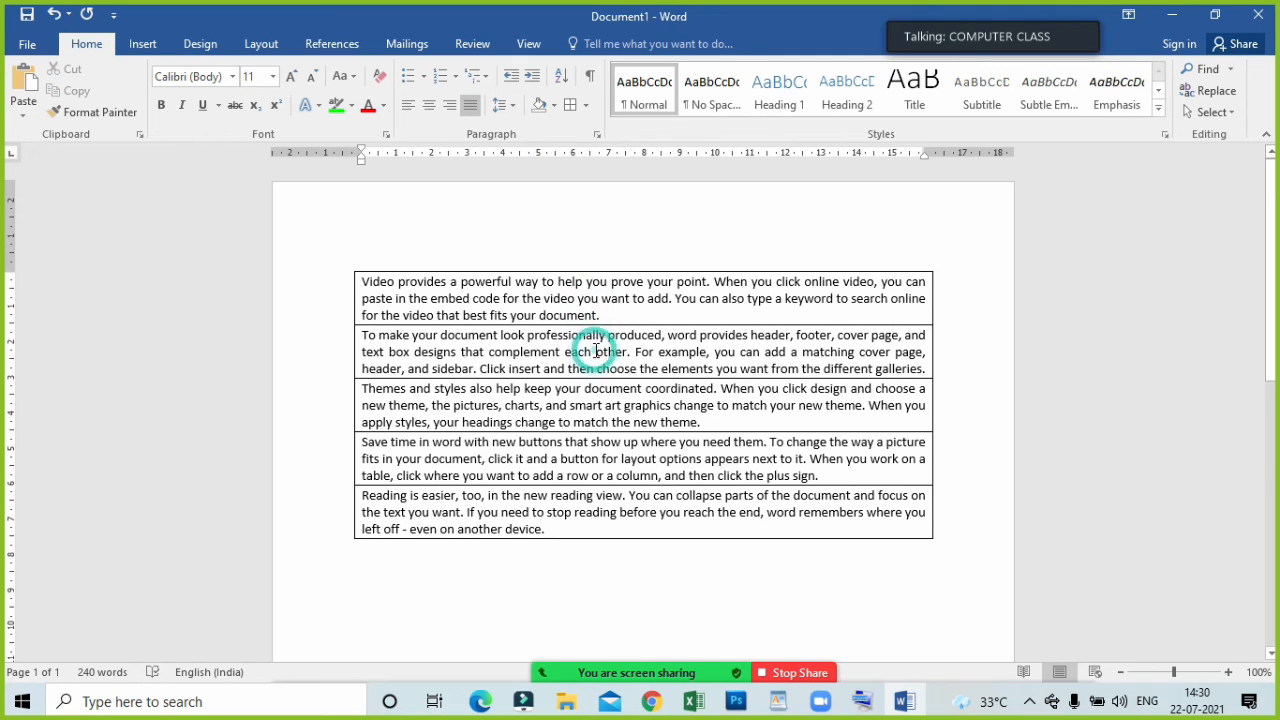
pyautogui.click(592, 397)
pyautogui.click(592, 457)
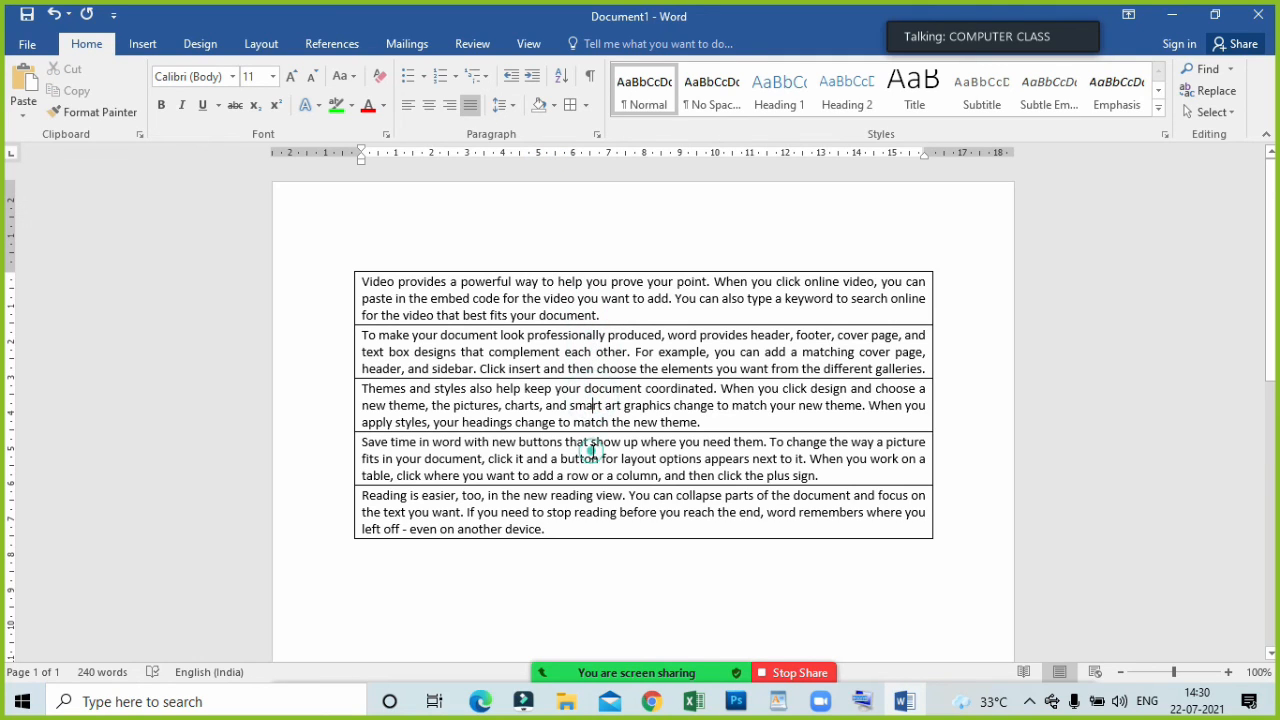
pyautogui.click(613, 521)
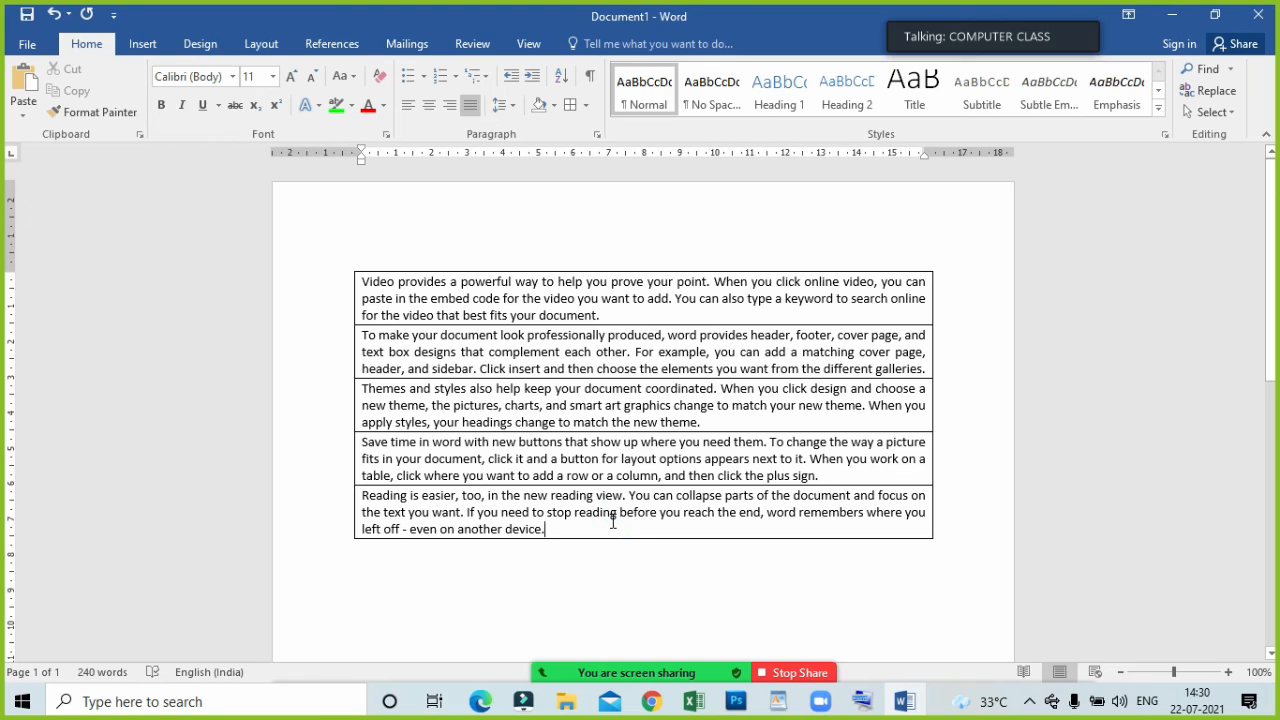